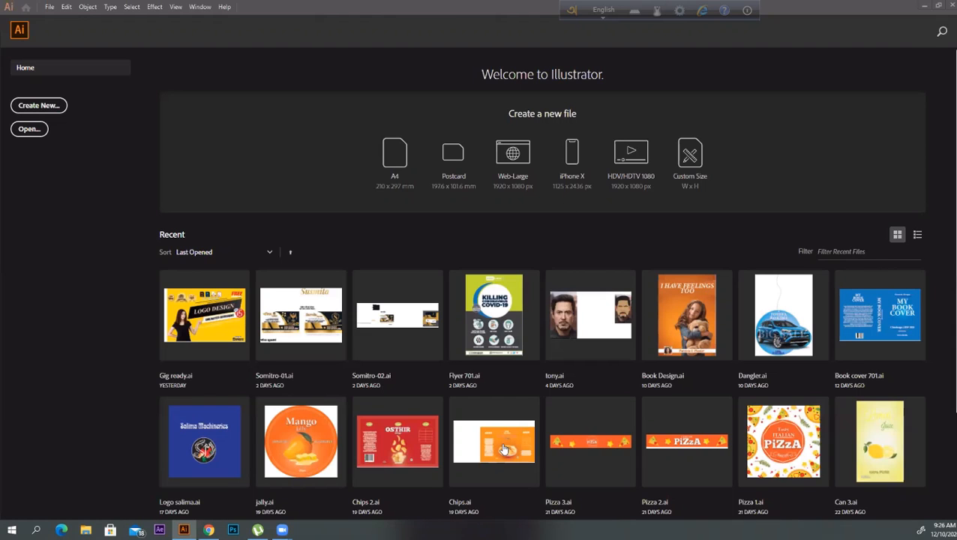
scroll(504, 447, down, 3)
scroll(693, 227, up, 2)
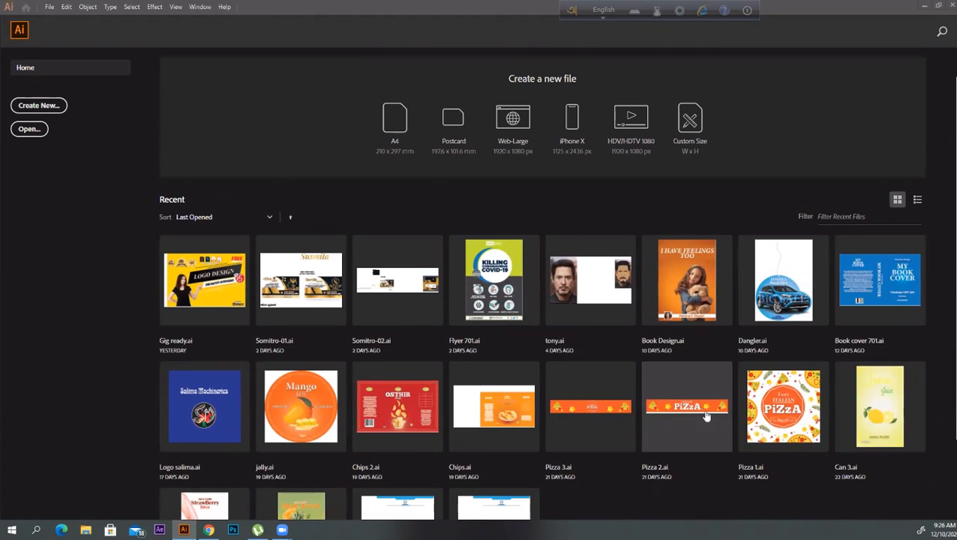
scroll(343, 390, up, 1)
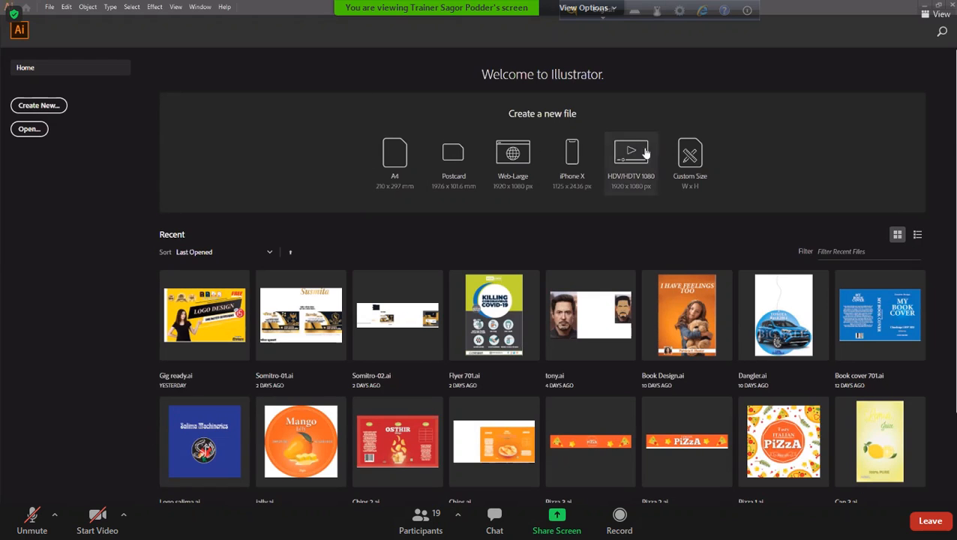
- Start a new document setup in inches and set the bleed to 0.125 in on all sides
click(33, 110)
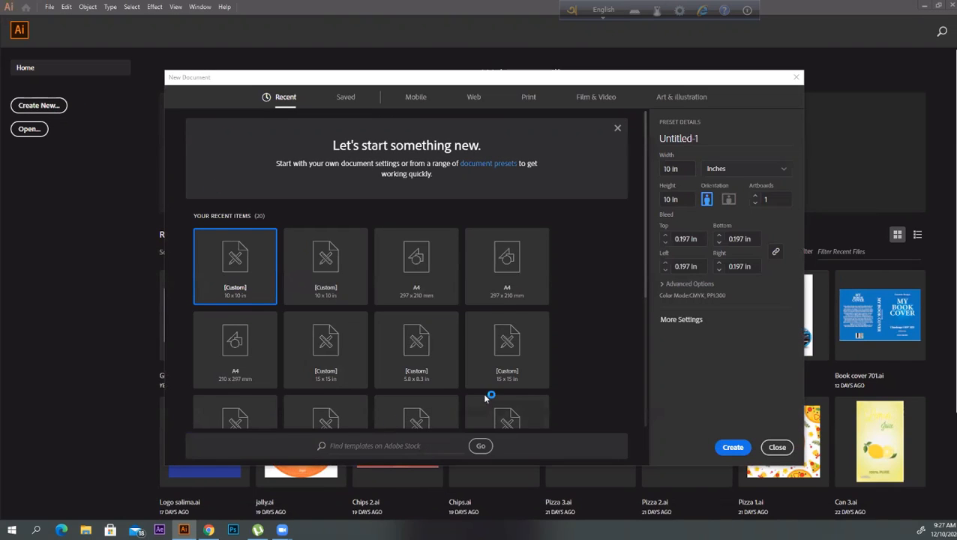
scroll(357, 369, down, 3)
scroll(239, 400, up, 3)
scroll(239, 400, up, 1)
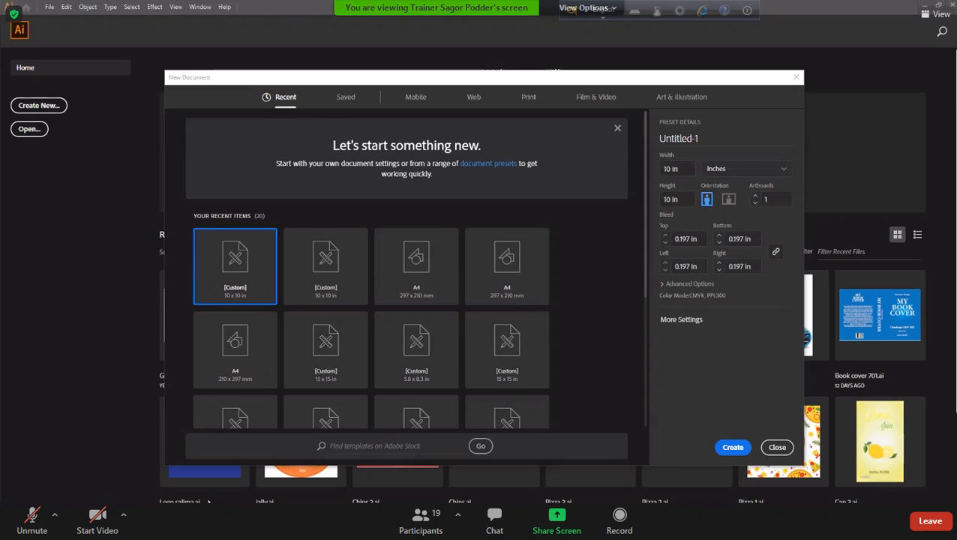
scroll(239, 409, down, 3)
key(space)
scroll(251, 393, up, 3)
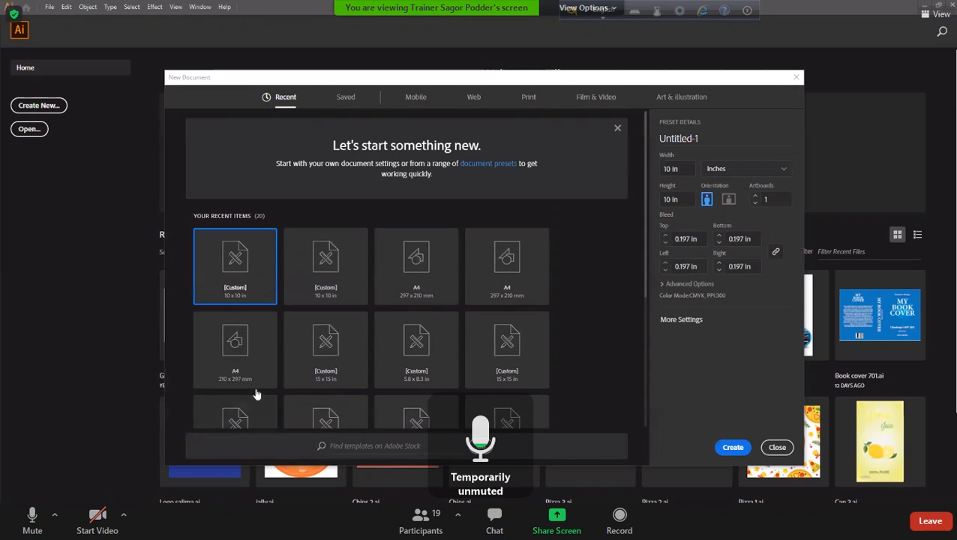
click(772, 173)
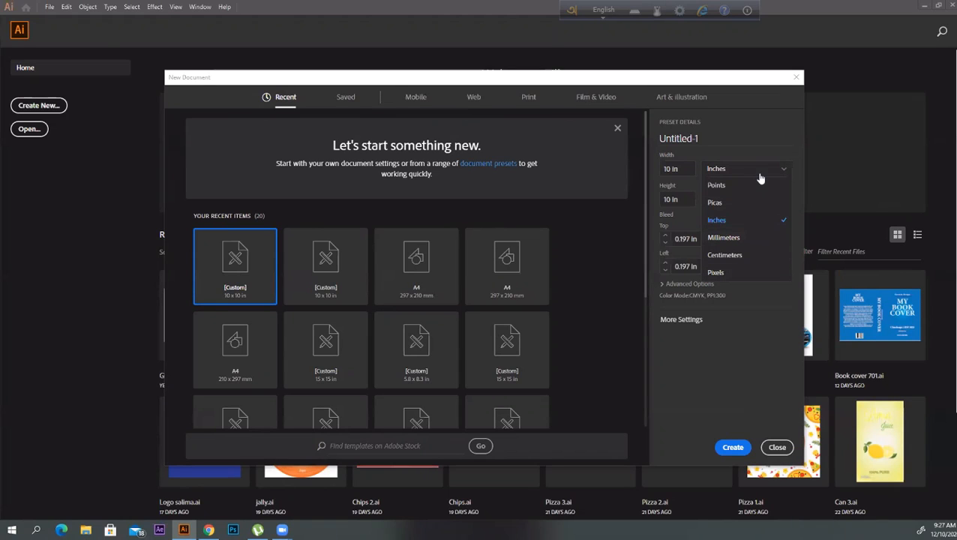
click(750, 220)
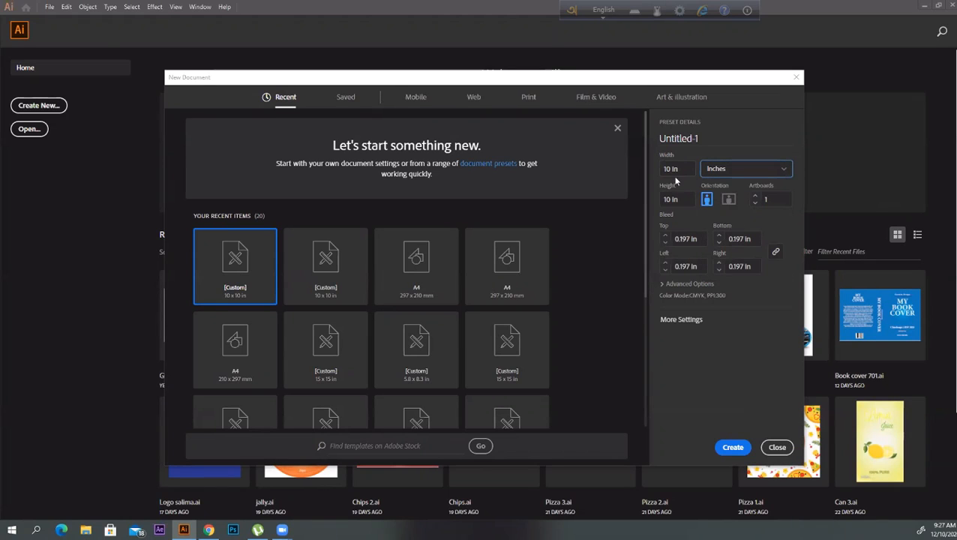
click(665, 243)
click(665, 235)
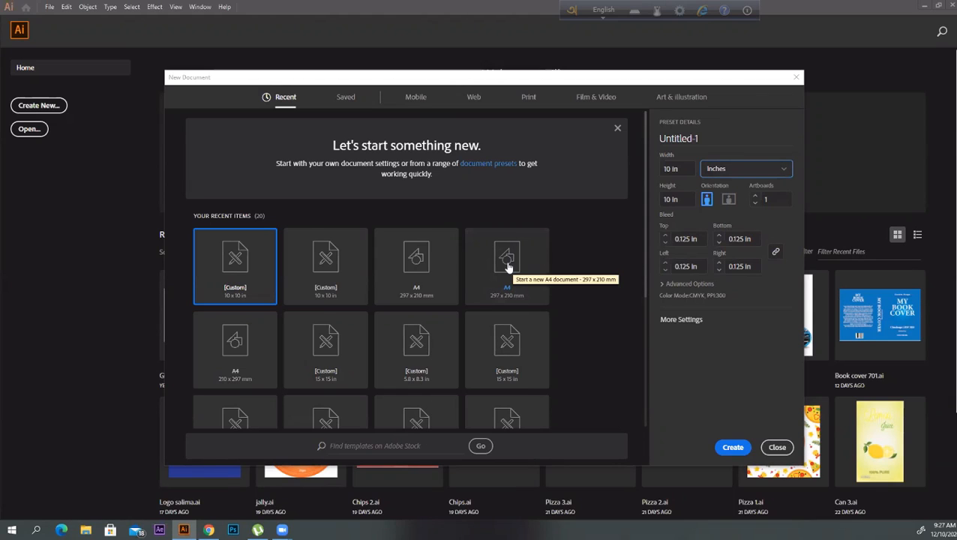
- Check the advanced document options and create the 10 × 10 in document
click(663, 286)
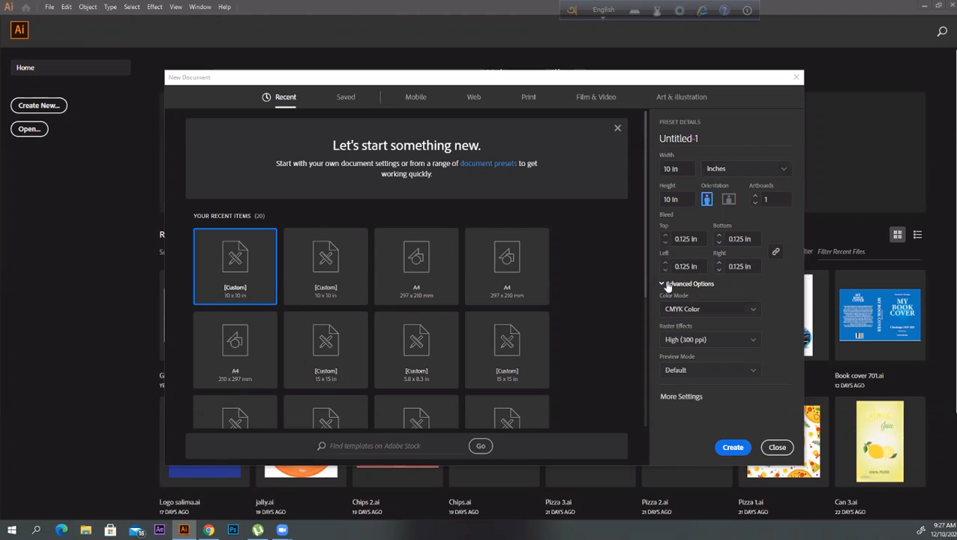
click(663, 286)
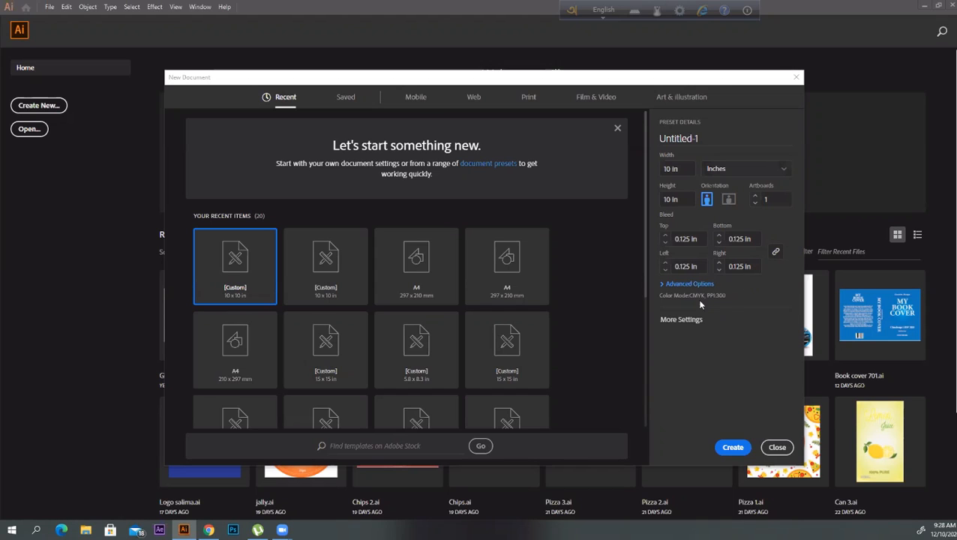
click(733, 447)
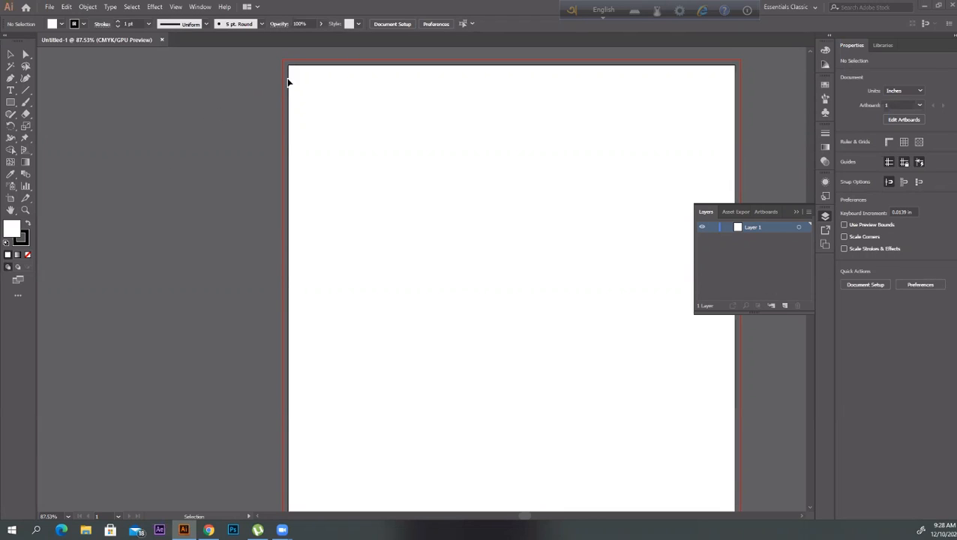
- Collapse the floating Layers panel so it does not cover the artboard
click(794, 214)
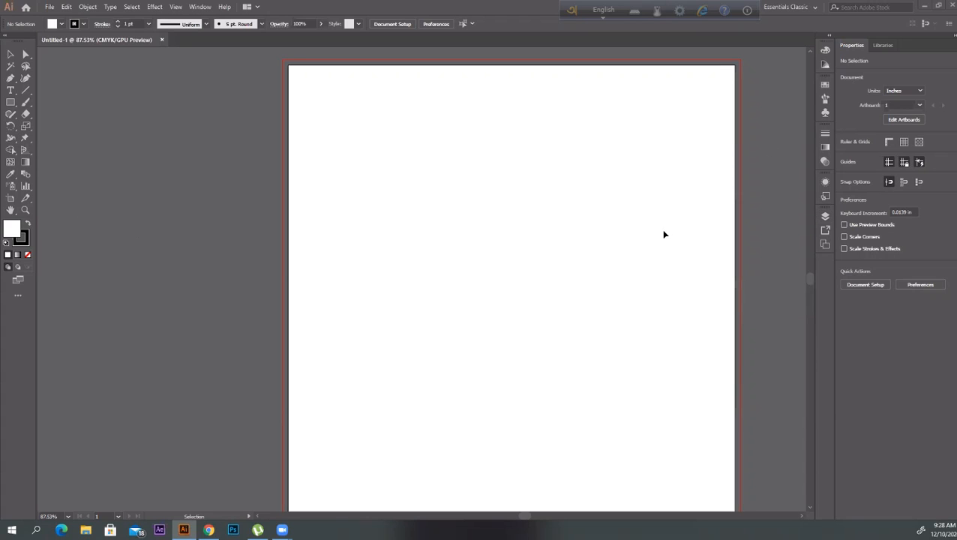
scroll(659, 231, down, 3)
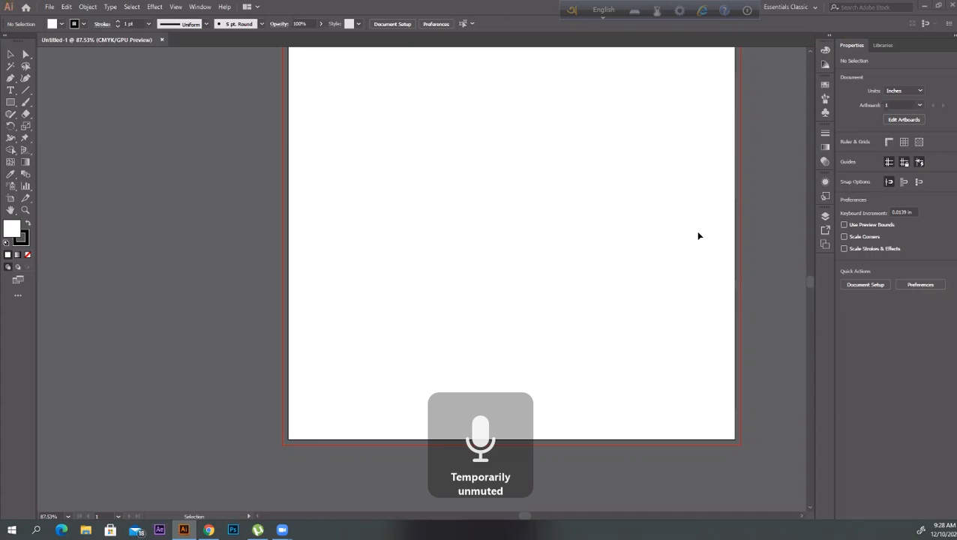
scroll(705, 232, down, 4)
scroll(726, 197, up, 3)
scroll(710, 240, up, 4)
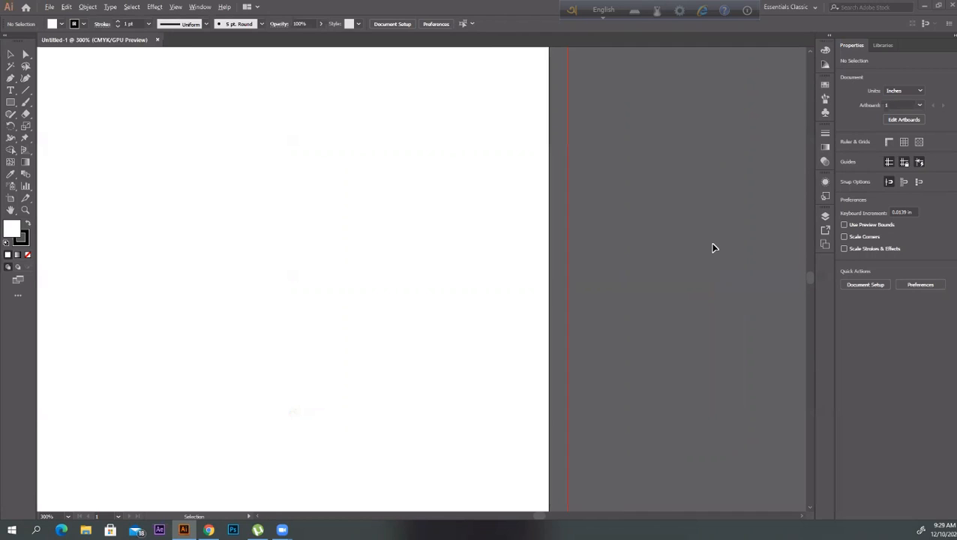
scroll(713, 247, down, 4)
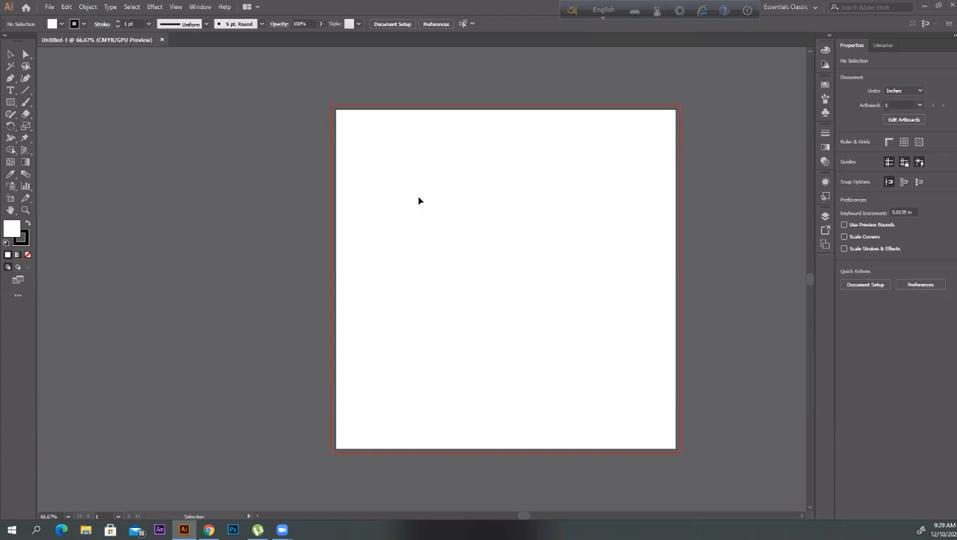
- Draw a 10 × 10 in rectangle covering the whole artboard and deselect it
click(11, 102)
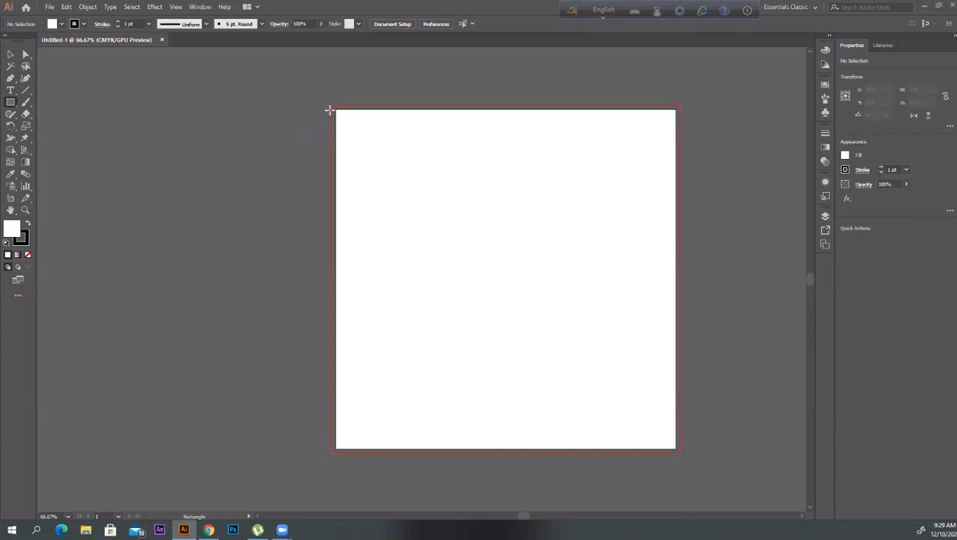
drag(334, 110, 676, 447)
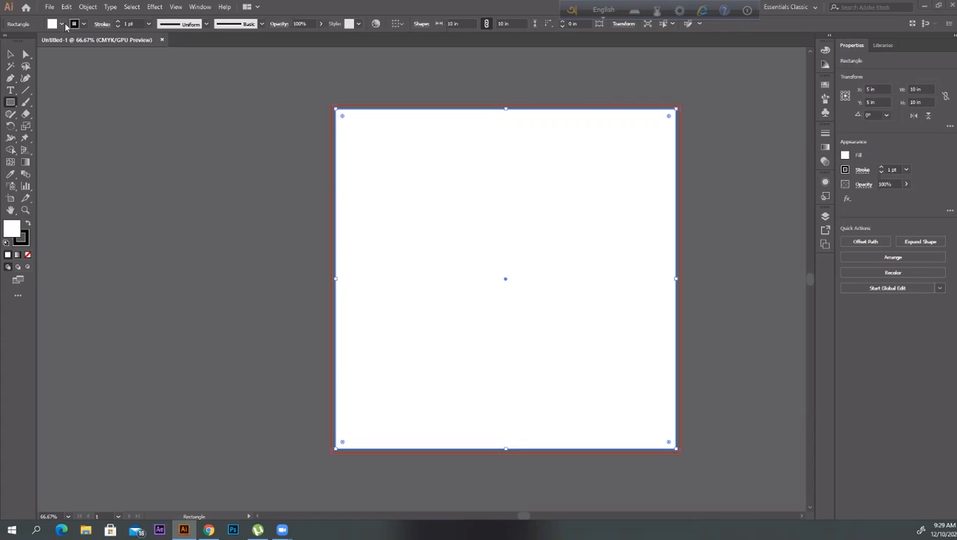
click(158, 174)
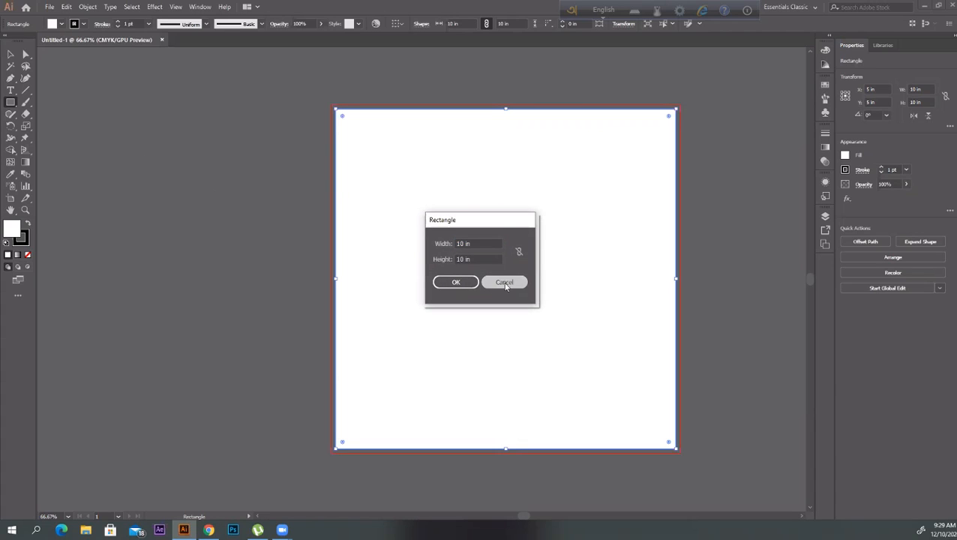
click(504, 283)
click(10, 54)
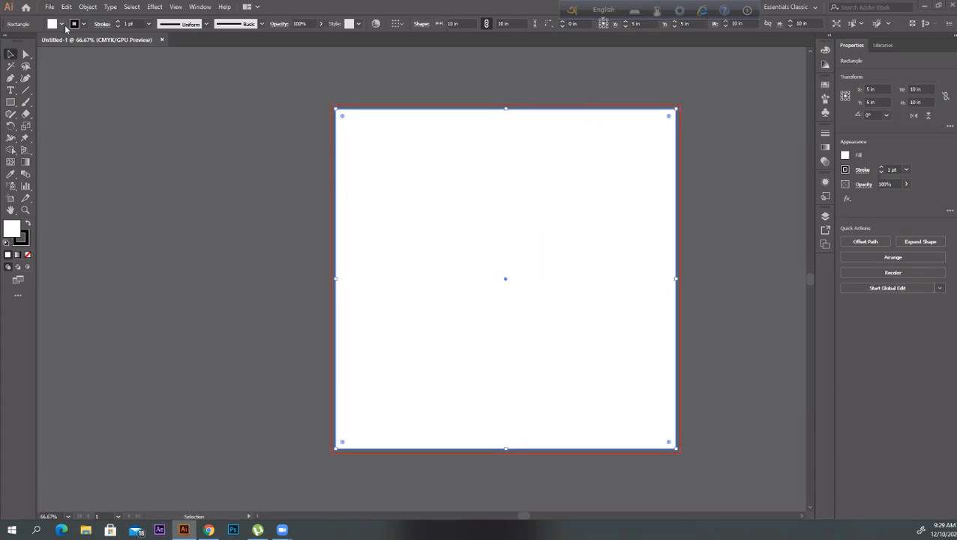
click(182, 169)
- Try to open the fill colour options for the rectangle, entering and leaving its isolation mode
right_click(167, 142)
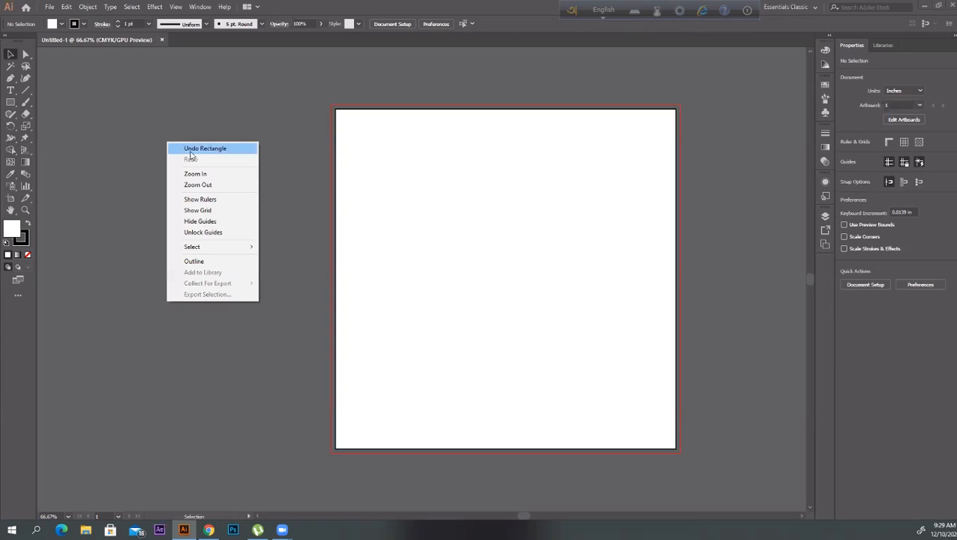
click(247, 123)
click(414, 239)
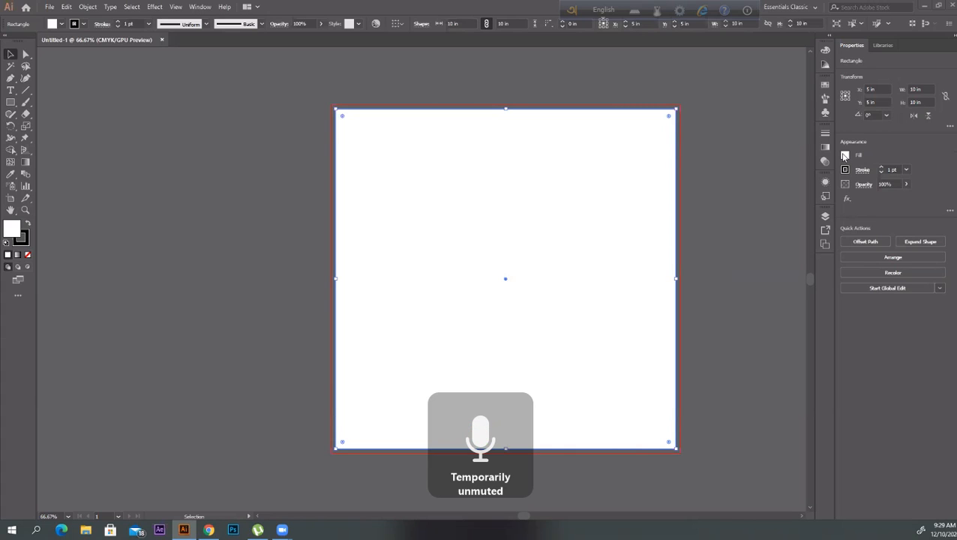
right_click(739, 135)
click(736, 98)
click(736, 99)
click(549, 210)
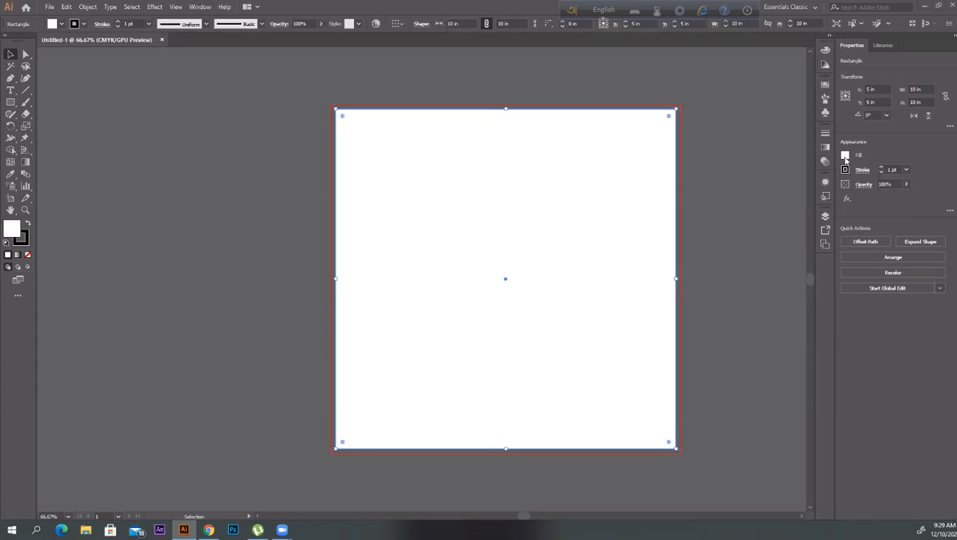
right_click(754, 222)
click(765, 272)
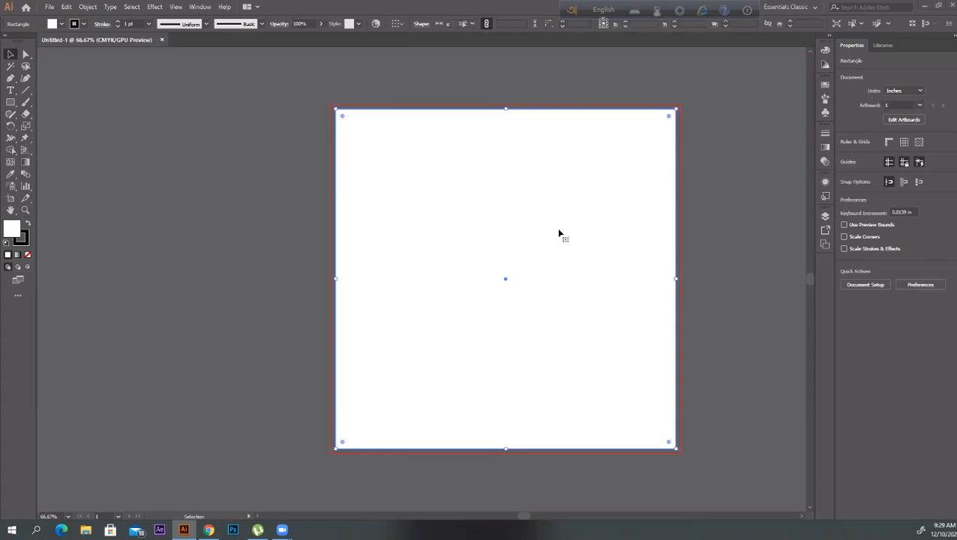
double_click(559, 233)
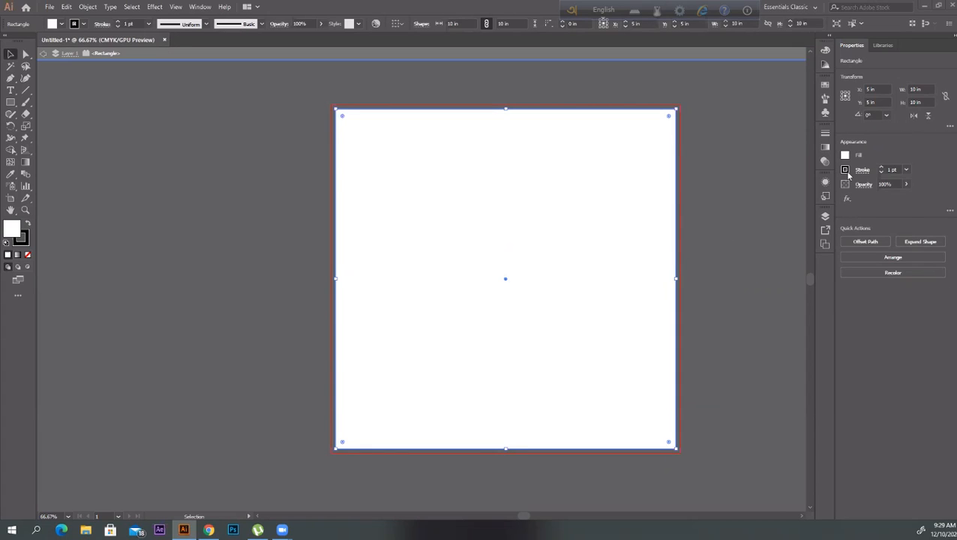
click(44, 54)
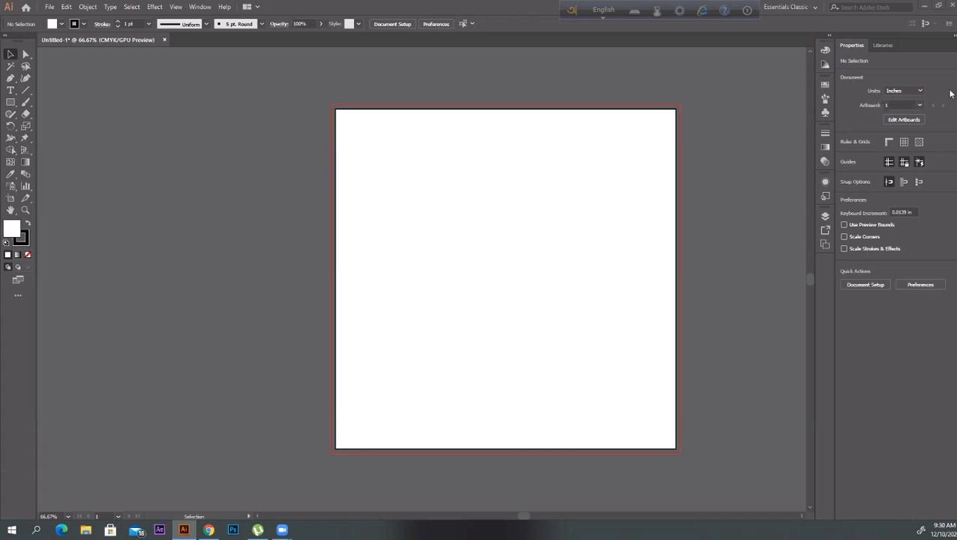
- Quit Illustrator without saving Untitled-1 and refresh the desktop
click(949, 5)
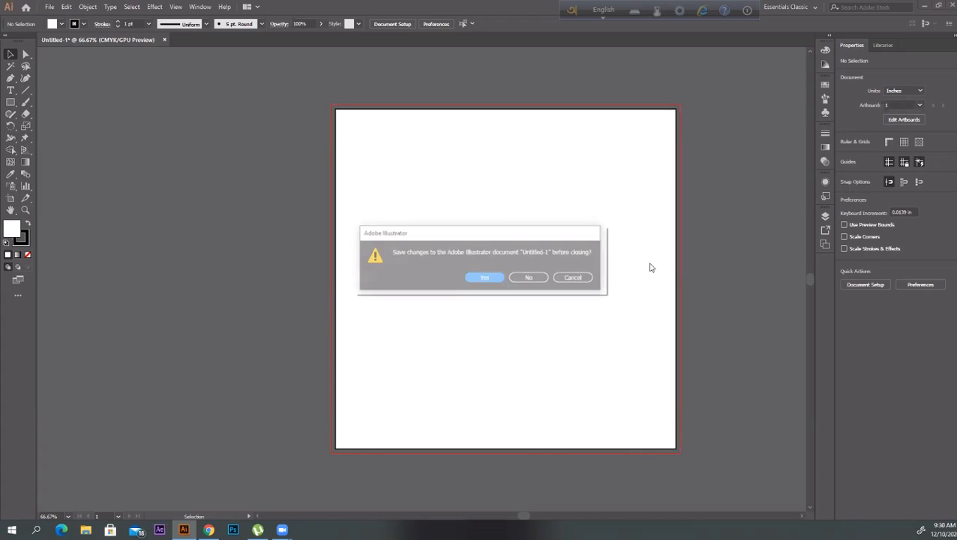
click(528, 277)
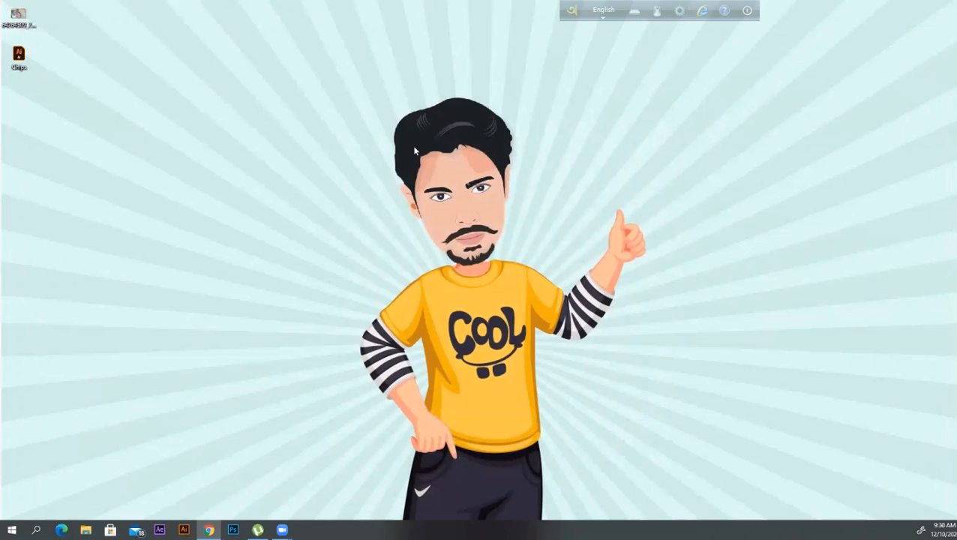
right_click(405, 144)
right_click(179, 126)
click(242, 156)
right_click(210, 145)
click(226, 176)
right_click(216, 149)
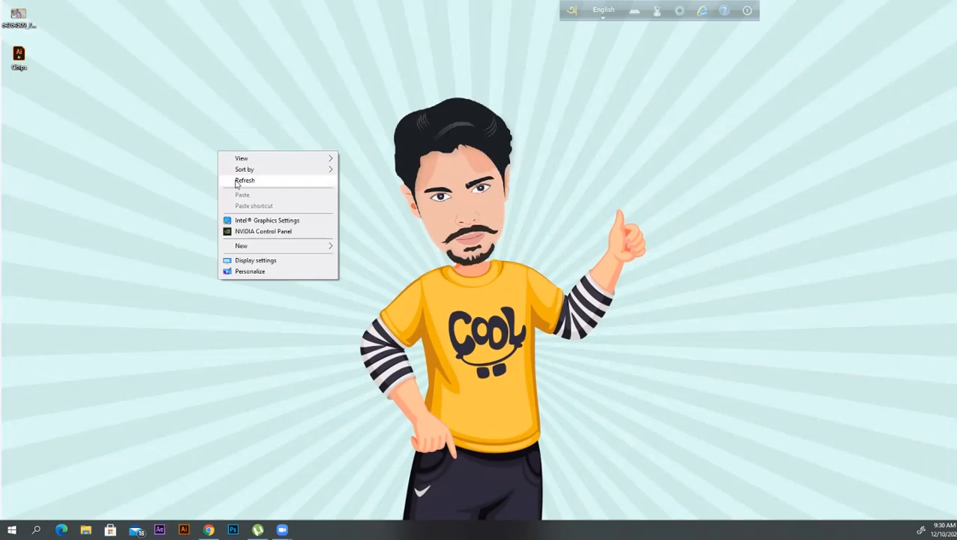
click(238, 180)
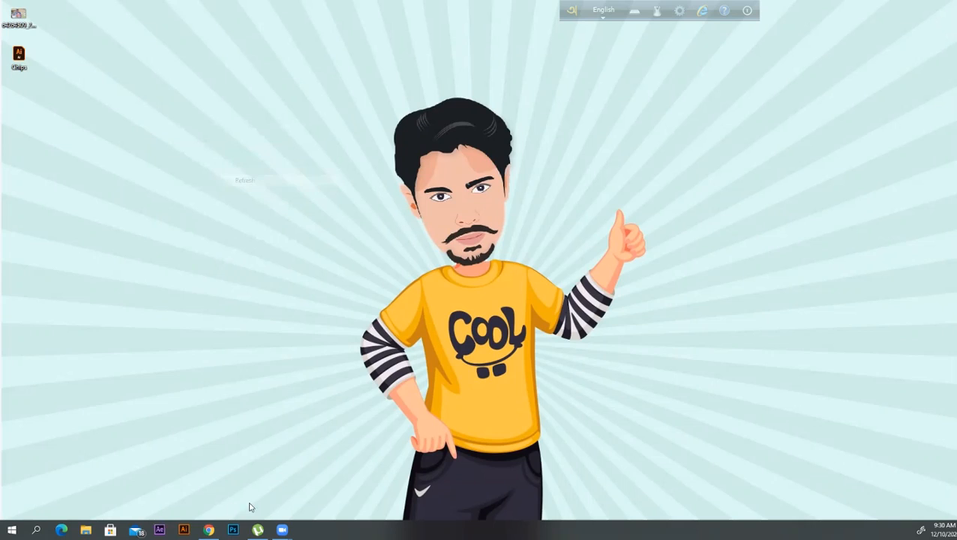
- Relaunch Illustrator and create a new 10 × 10 in document with a 0.125 in bleed
click(185, 530)
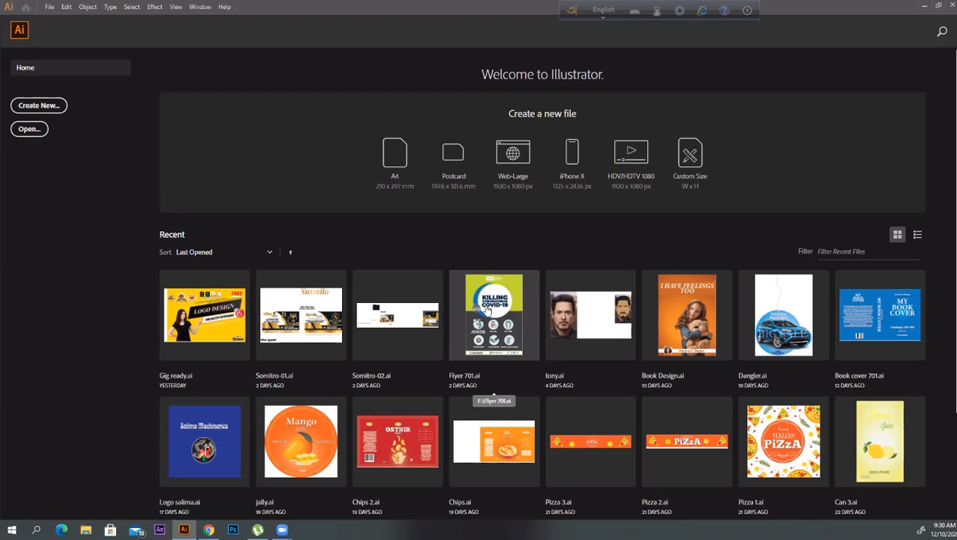
click(39, 106)
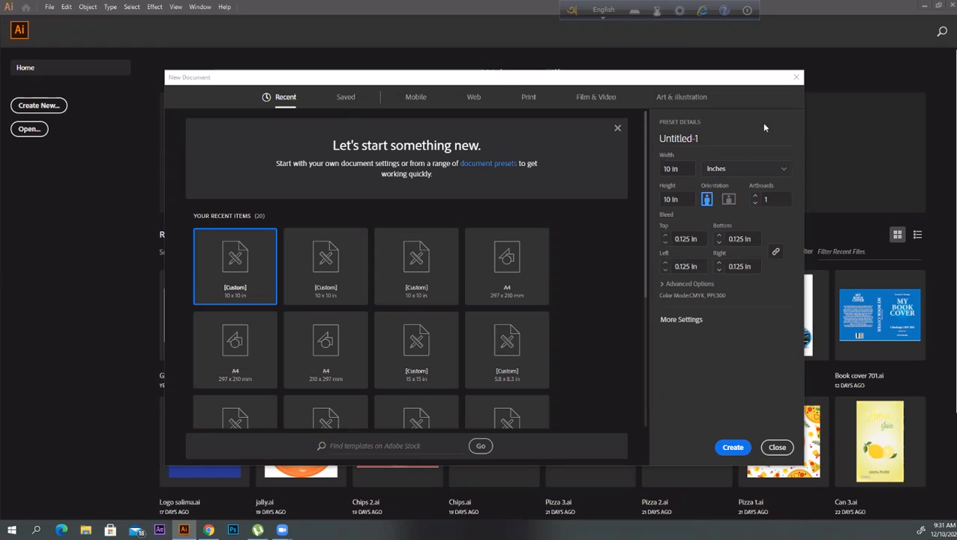
click(735, 448)
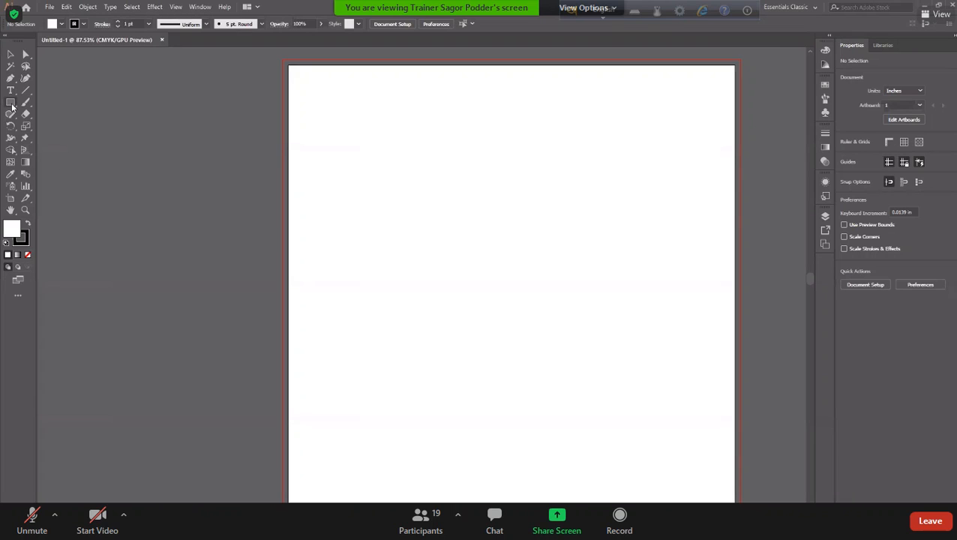
- Draw a 10 × 10 in rectangle covering the artboard and fill it with an orange-red swatch
click(11, 103)
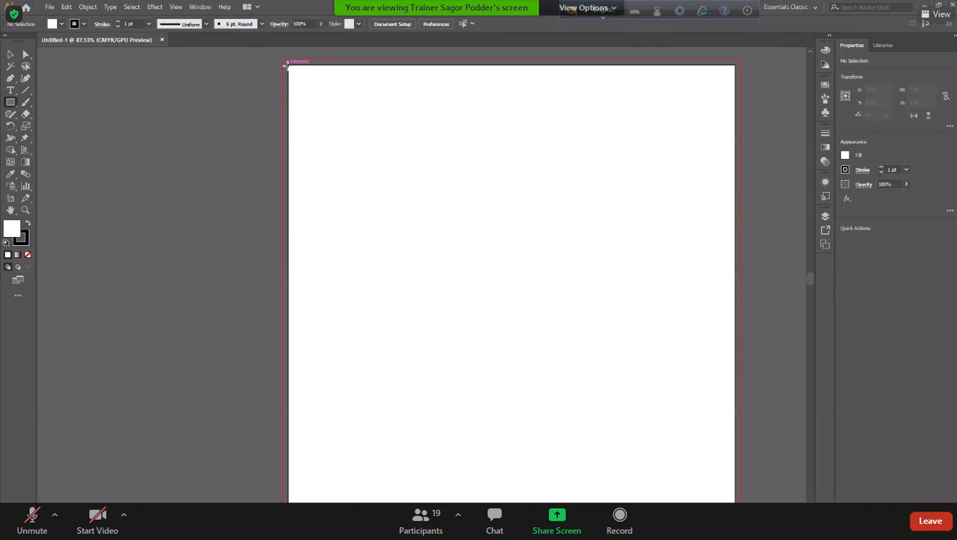
mouse_move(286, 64)
mouse_down()
mouse_move(382, 254)
mouse_move(700, 500)
mouse_move(711, 464)
mouse_move(735, 488)
mouse_up()
click(63, 24)
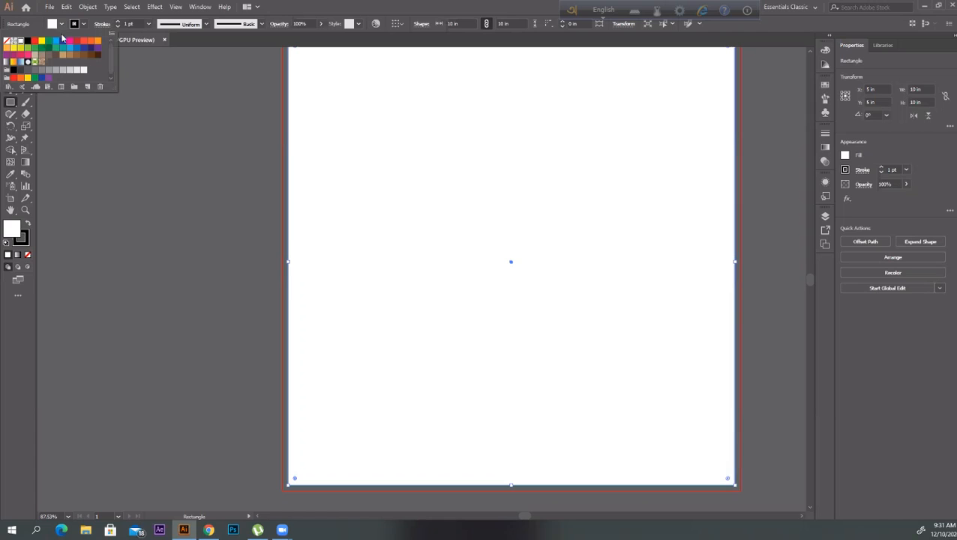
click(84, 39)
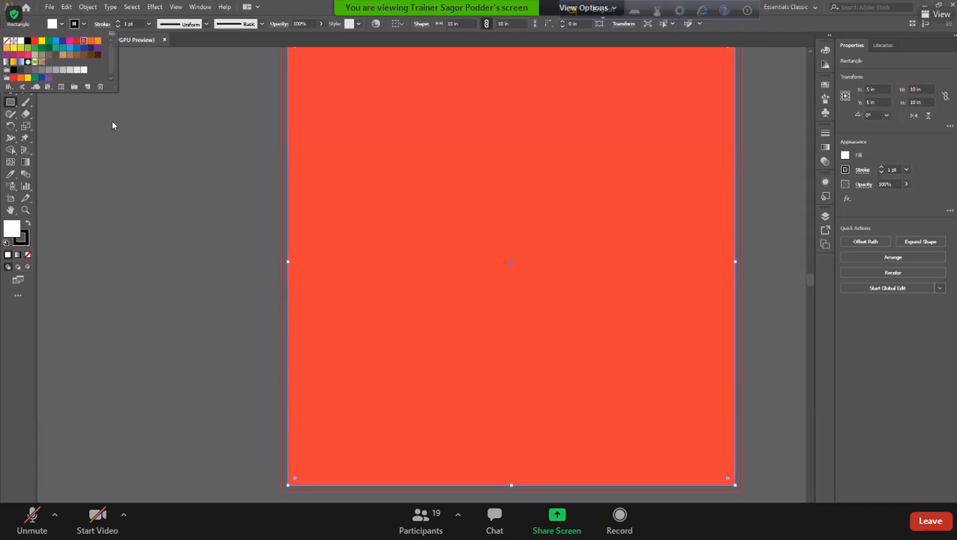
- Deselect the rectangle and examine how its edges sit against the artboard and the bleed guides
click(143, 196)
click(11, 55)
click(158, 106)
scroll(393, 280, down, 1)
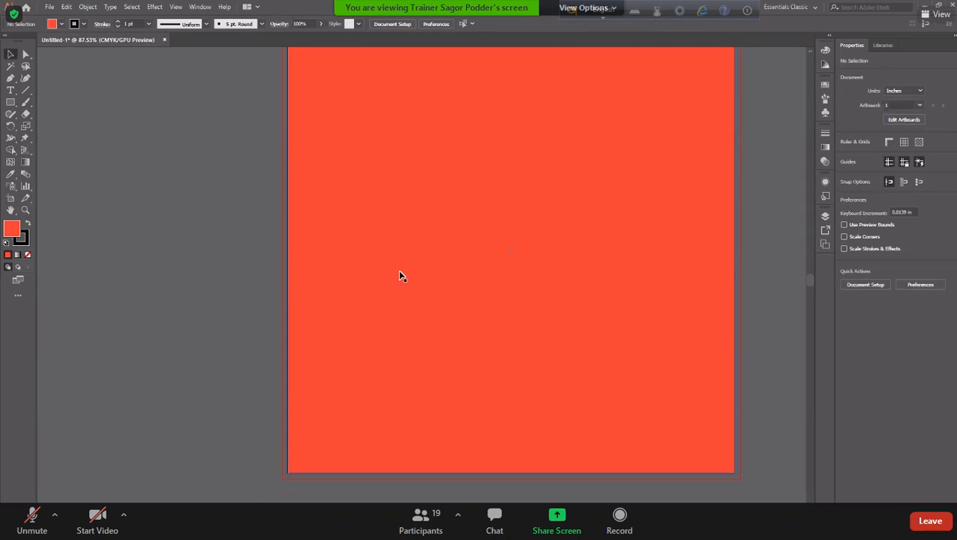
scroll(402, 274, down, 2)
click(435, 270)
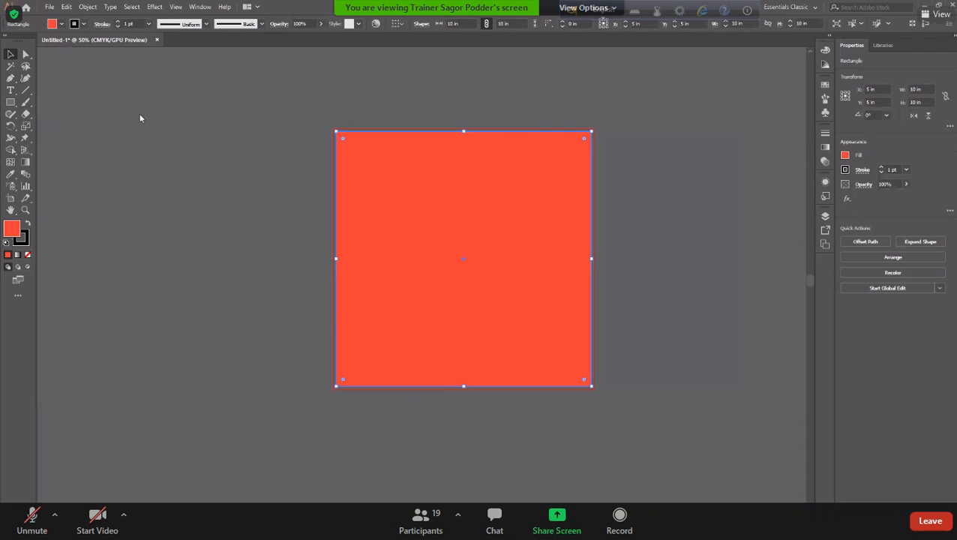
click(231, 182)
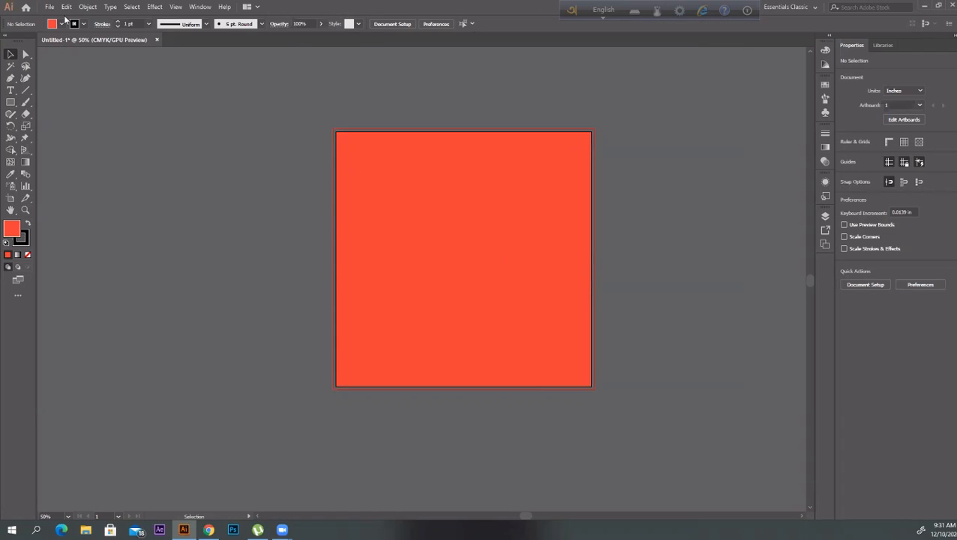
scroll(406, 181, up, 5)
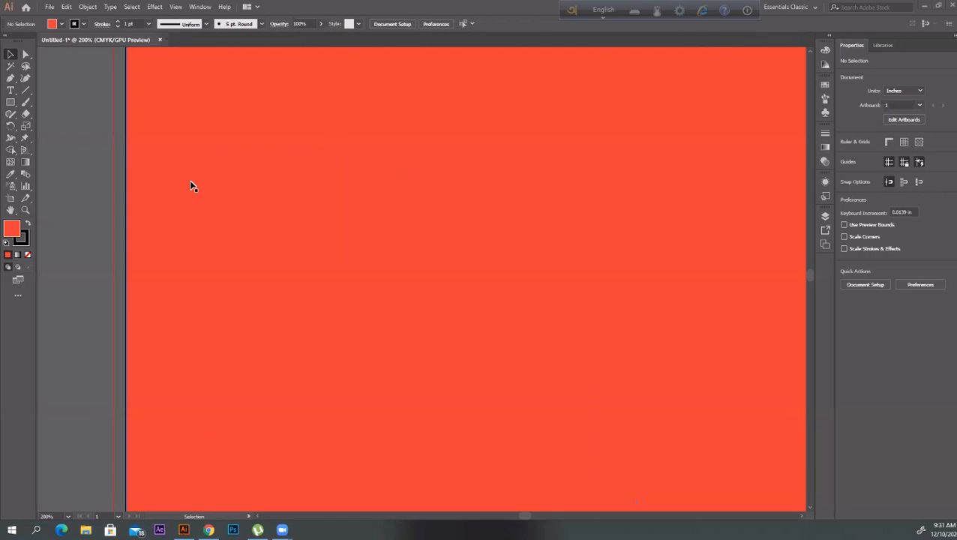
scroll(150, 195, down, 3)
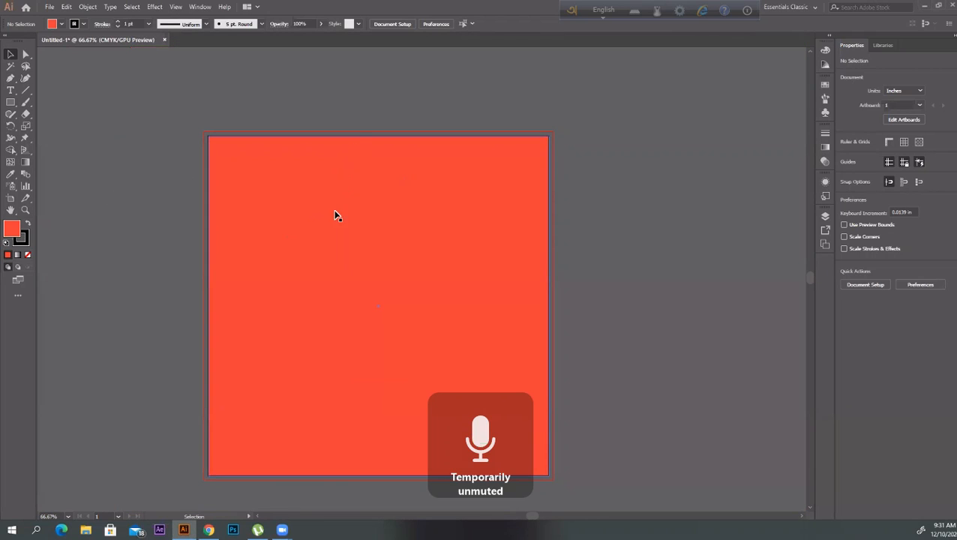
- Set up an Export for Screens of the artboard with JPG 80 as the format
click(50, 7)
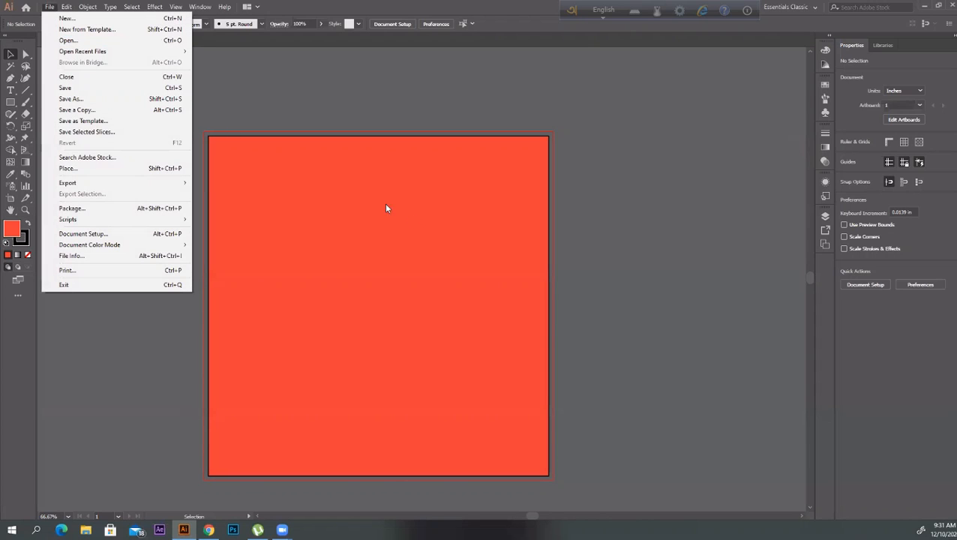
mouse_move(105, 184)
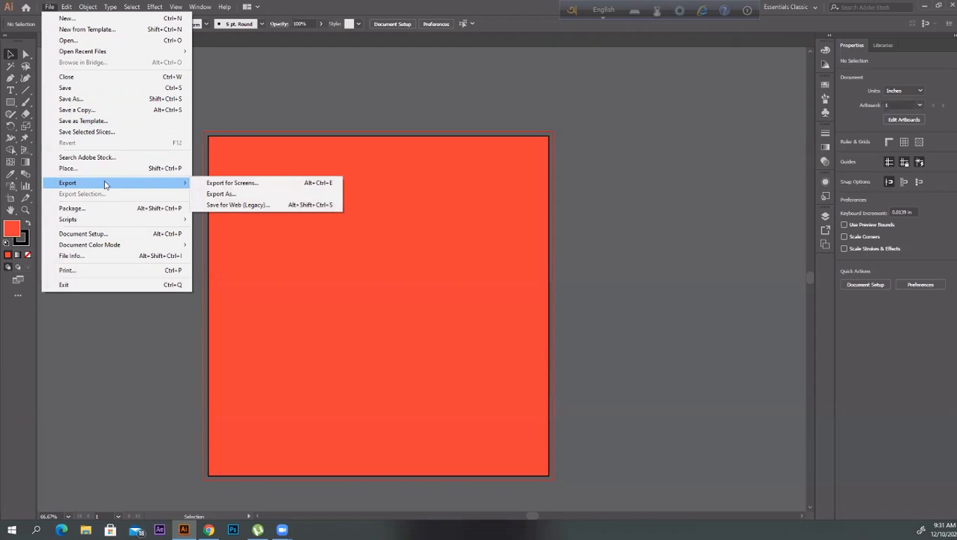
click(243, 185)
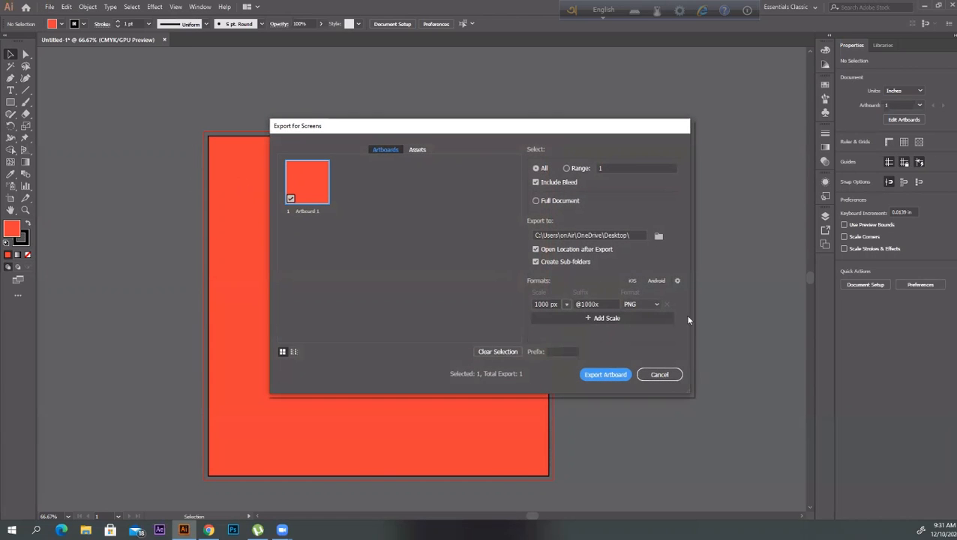
click(657, 304)
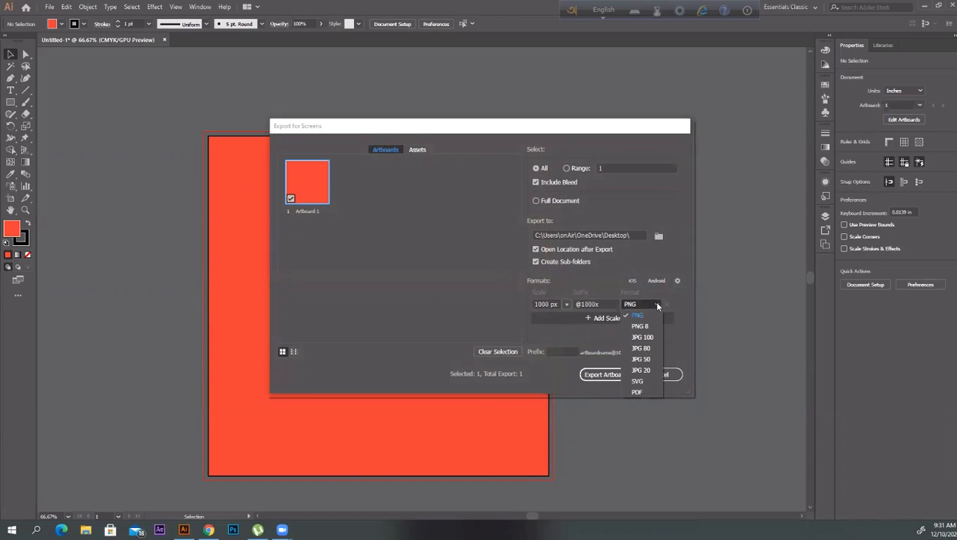
click(651, 349)
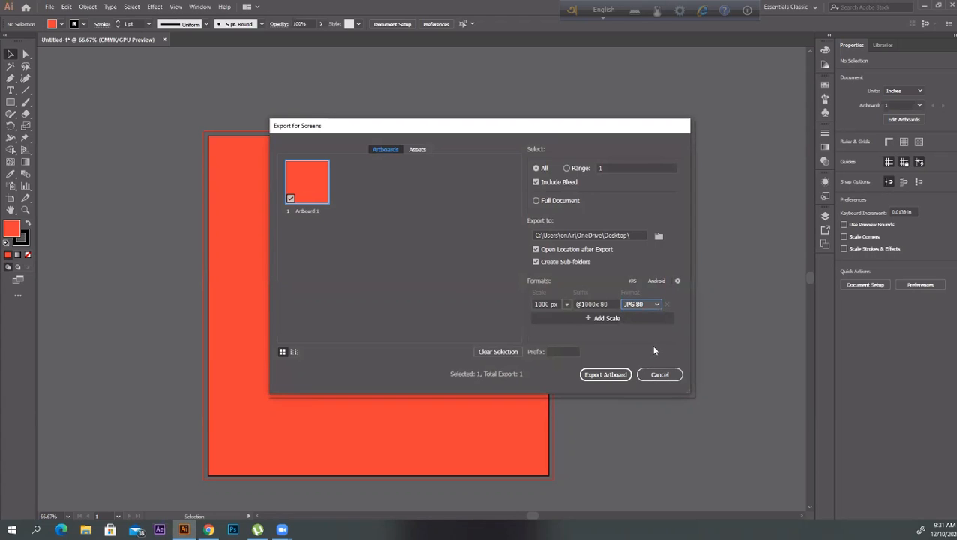
- Choose the Desktop folder as the export location and export the artboard as JPG 80
click(659, 236)
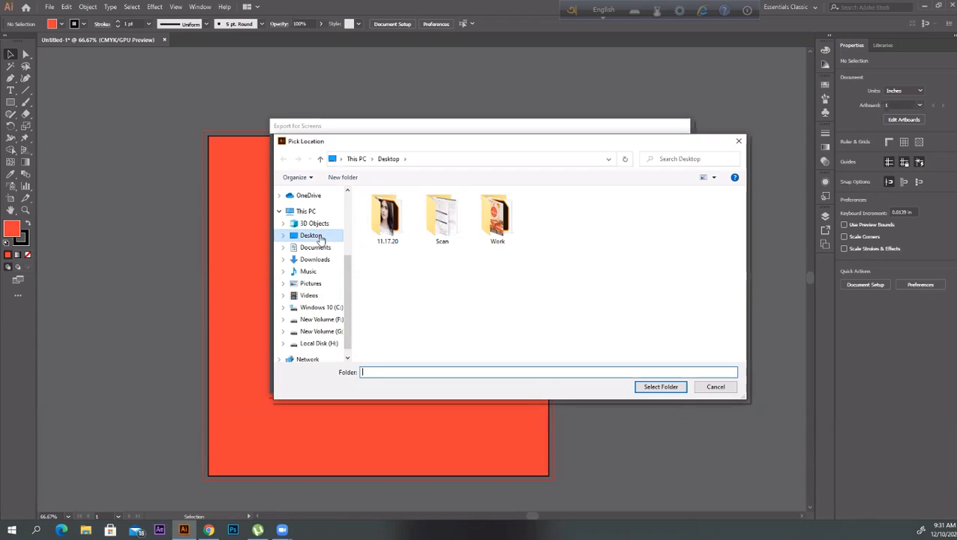
click(323, 237)
click(652, 386)
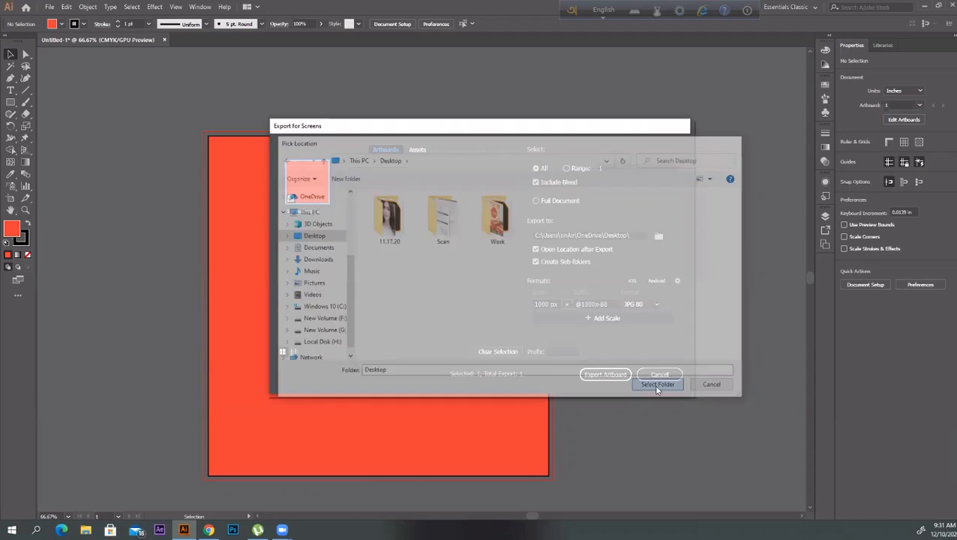
click(642, 304)
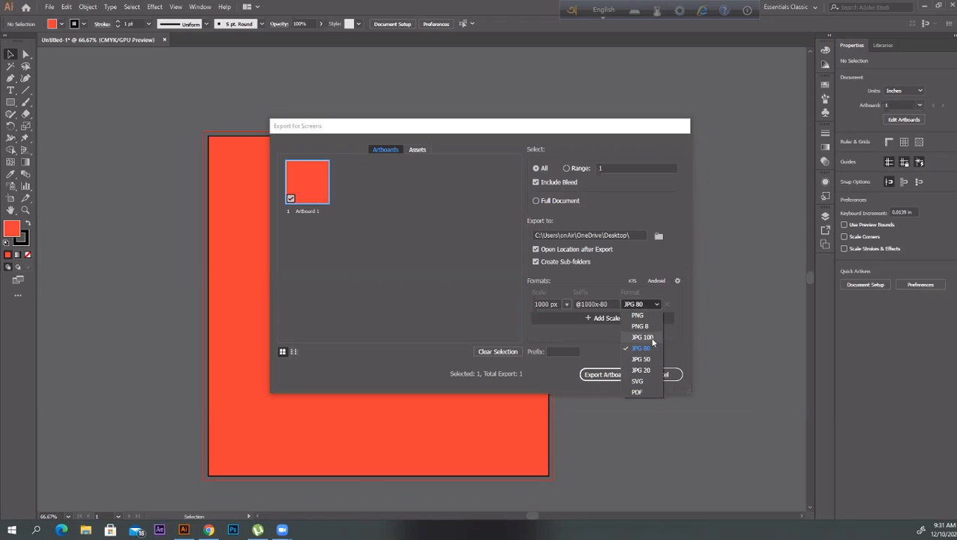
click(679, 298)
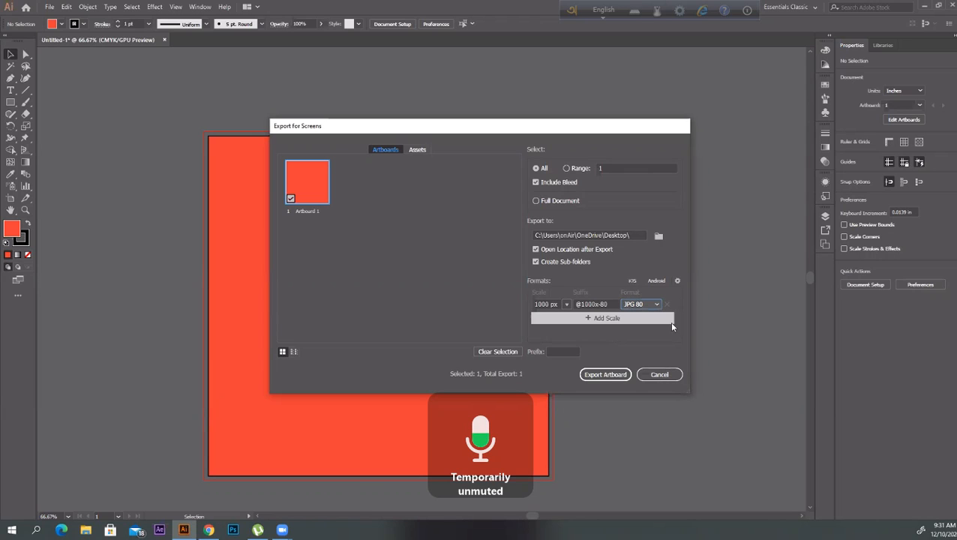
click(607, 375)
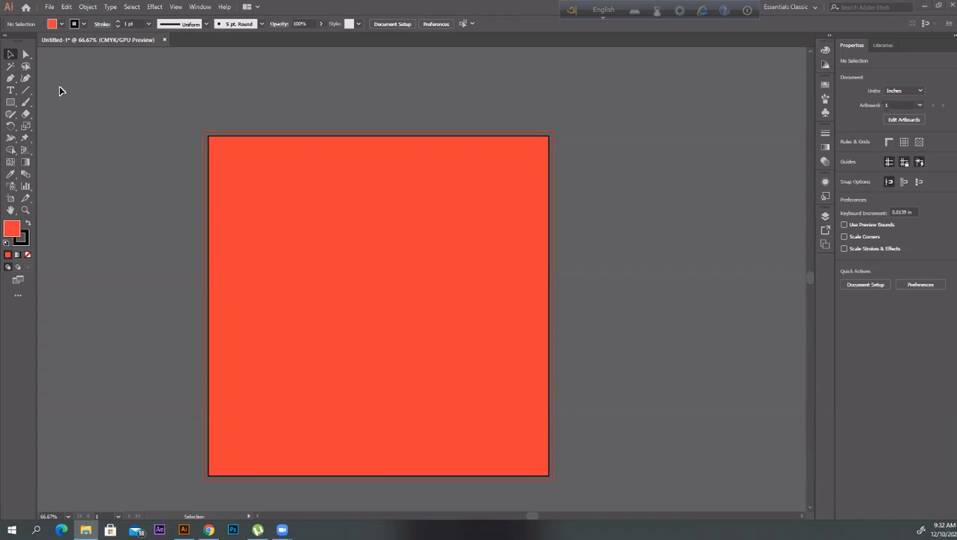
- Open the 1000h folder on the Desktop in File Explorer and view the exported artboard JPG in Photos
click(86, 530)
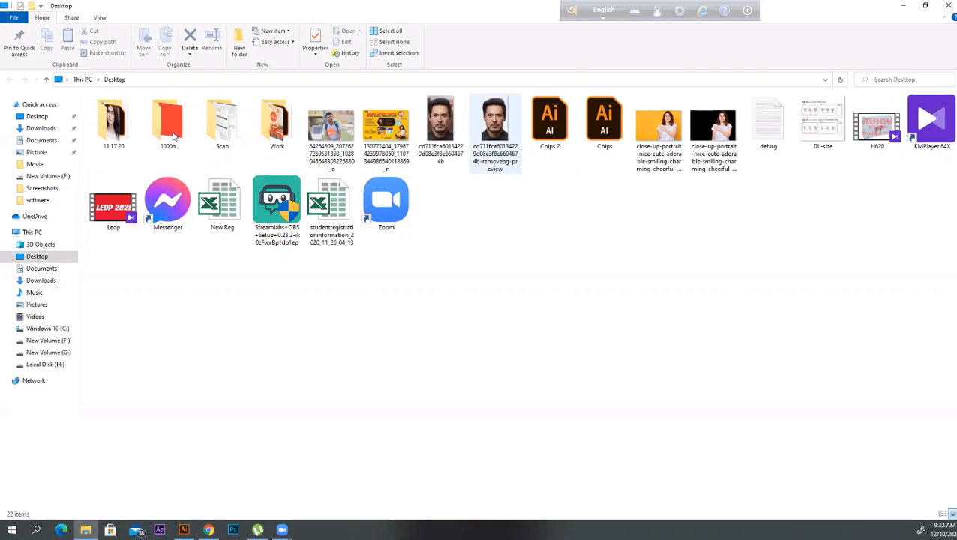
double_click(167, 135)
click(131, 138)
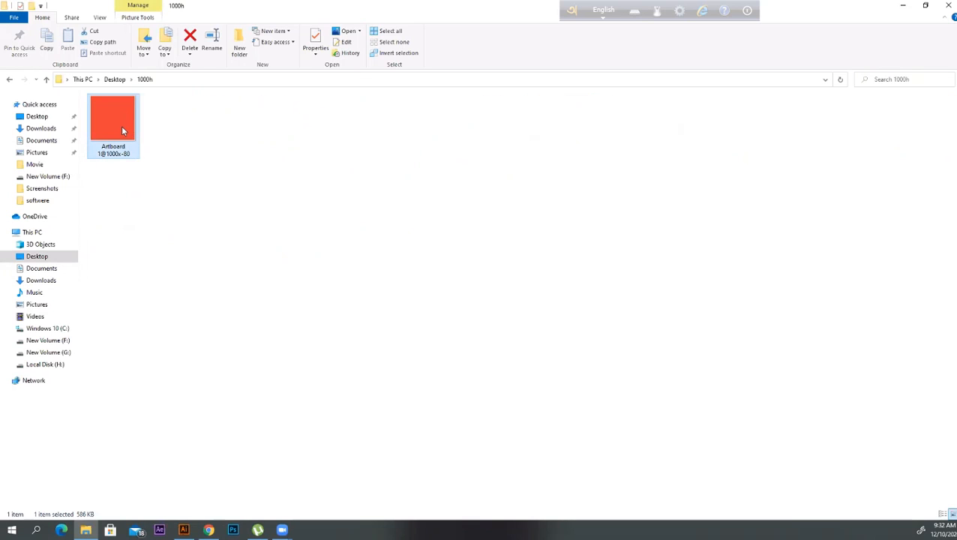
drag(121, 125, 955, 535)
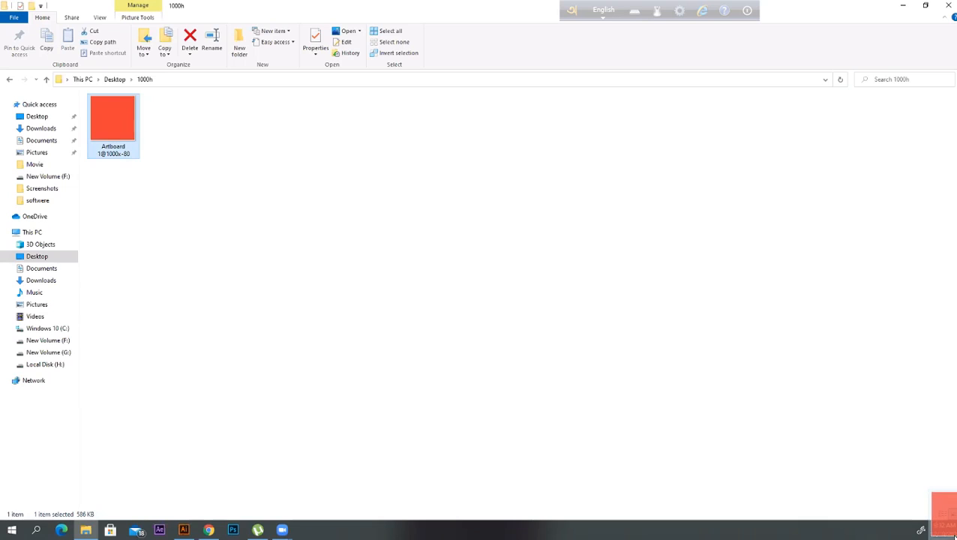
drag(954, 536, 728, 374)
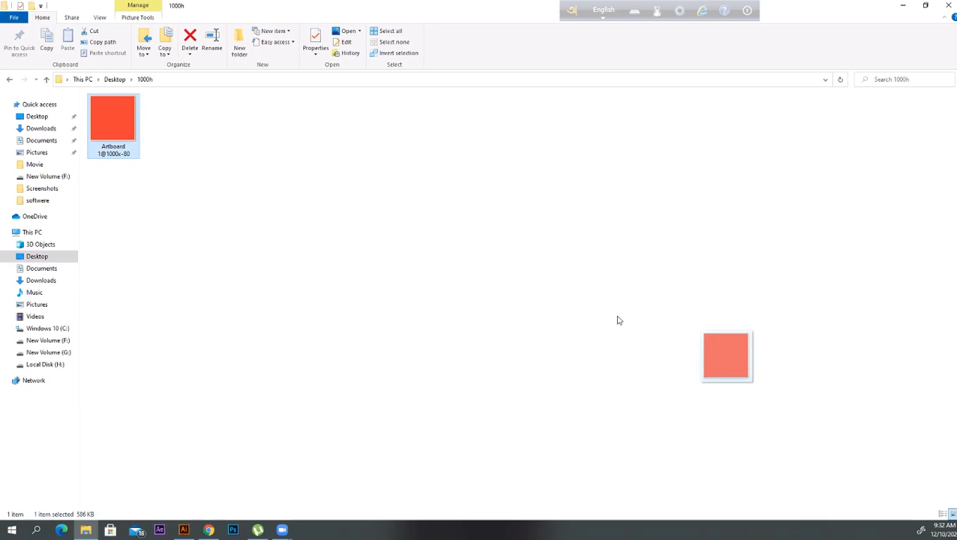
click(662, 245)
drag(106, 104, 187, 181)
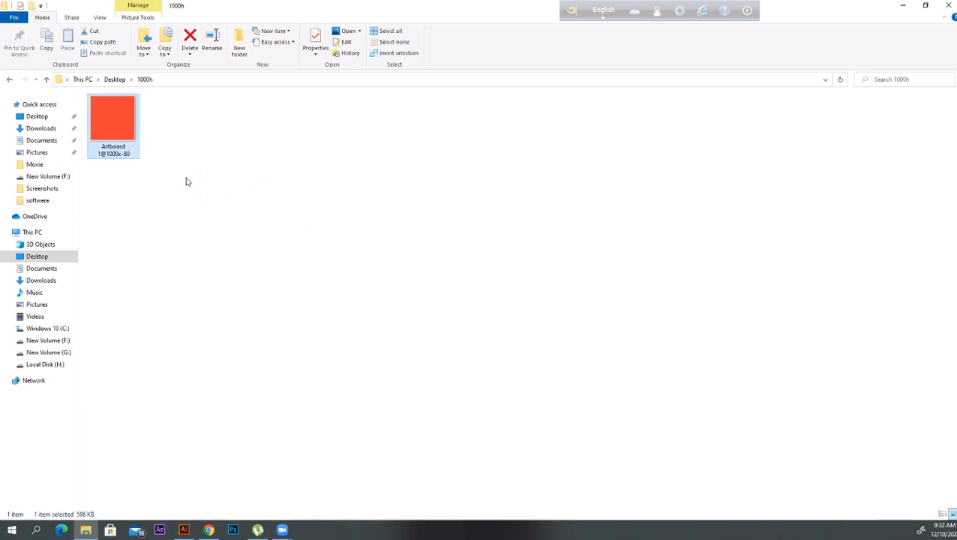
double_click(126, 136)
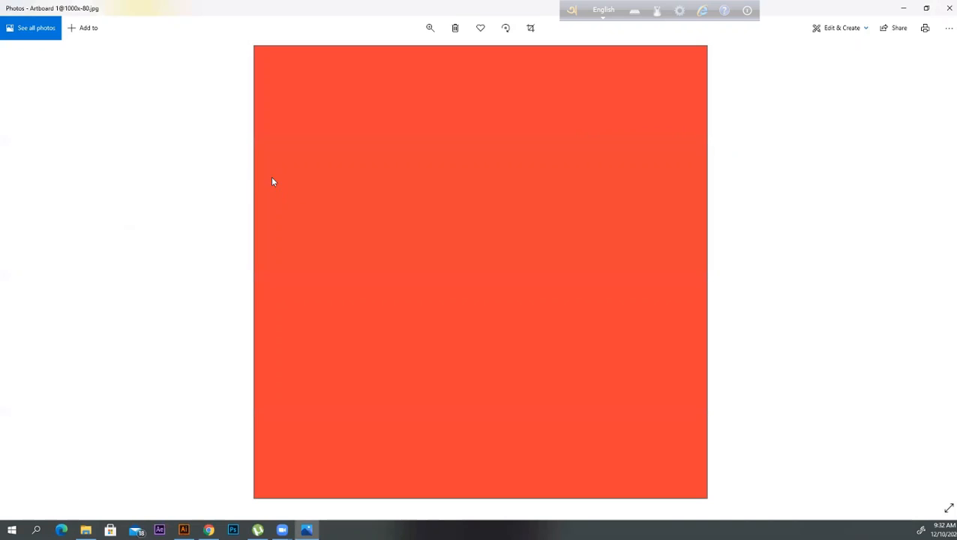
click(948, 7)
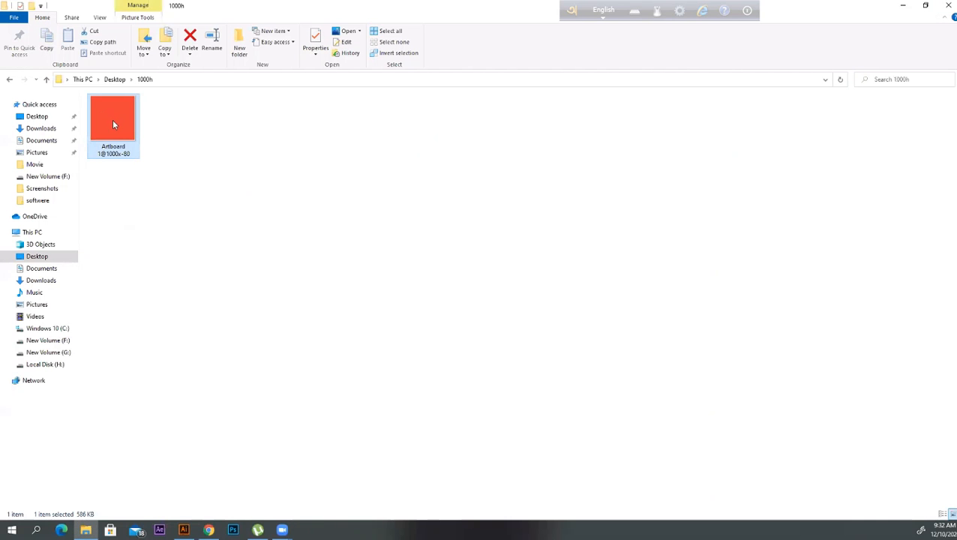
- Place the exported JPG in the Illustrator document and move it beside the artboard's left edge, at about X -5.74 in, Y 5 in
drag(113, 120, 625, 280)
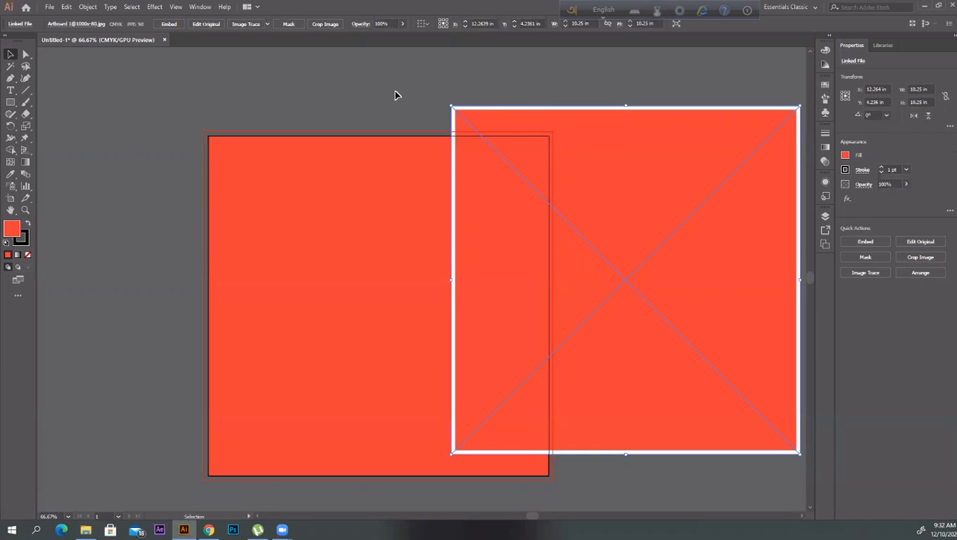
click(384, 95)
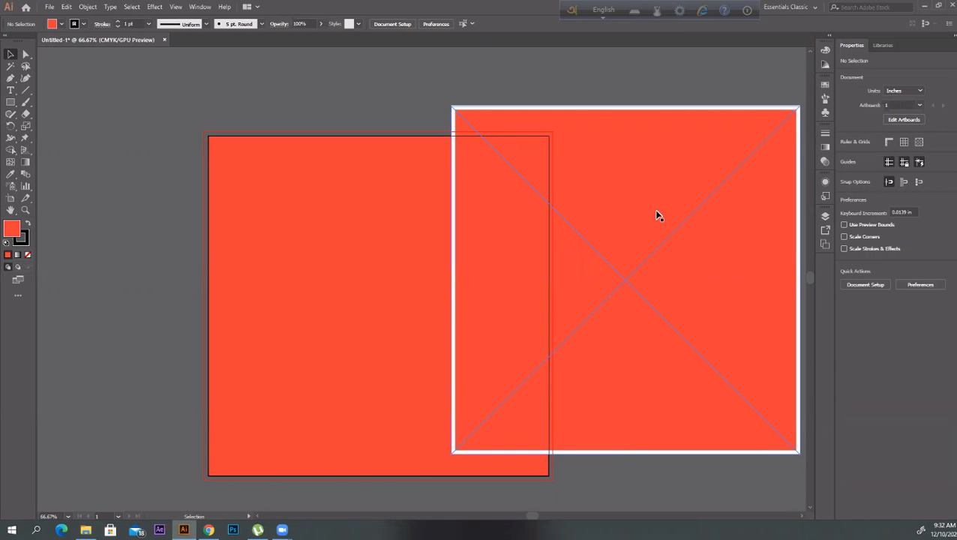
alt+scroll(655, 212, down, 4)
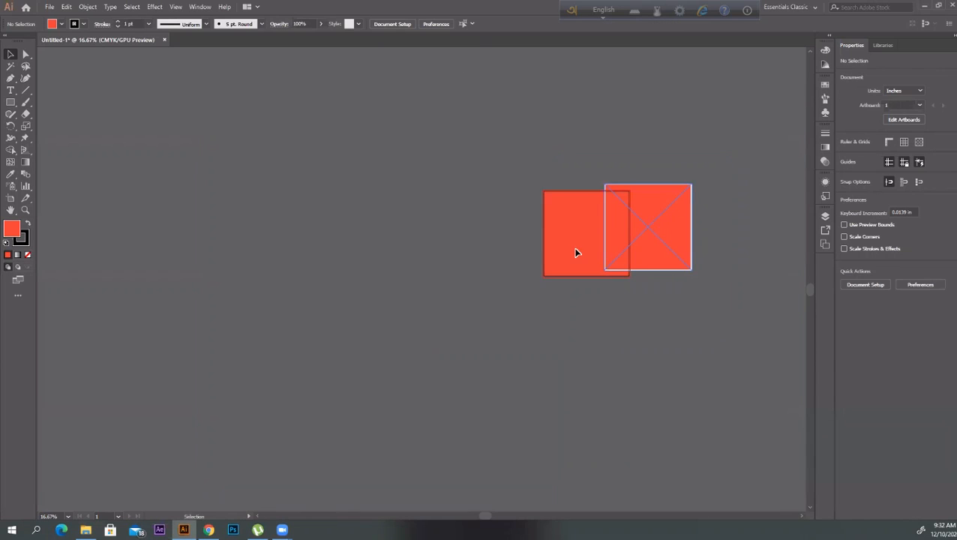
drag(623, 189, 338, 186)
alt+scroll(394, 179, up, 4)
alt+scroll(440, 184, down, 4)
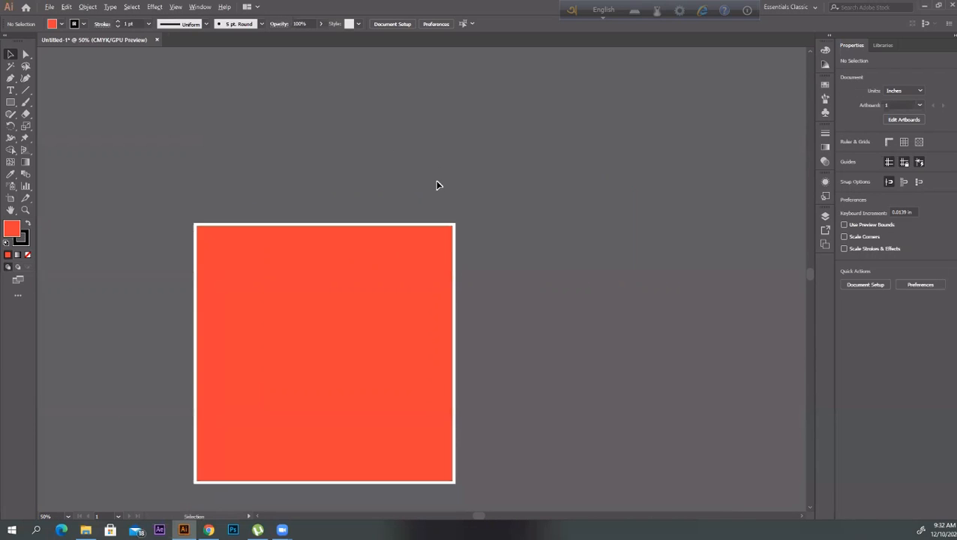
mouse_move(421, 272)
mouse_down()
mouse_move(519, 259)
mouse_move(559, 268)
mouse_up()
alt+scroll(594, 272, up, 4)
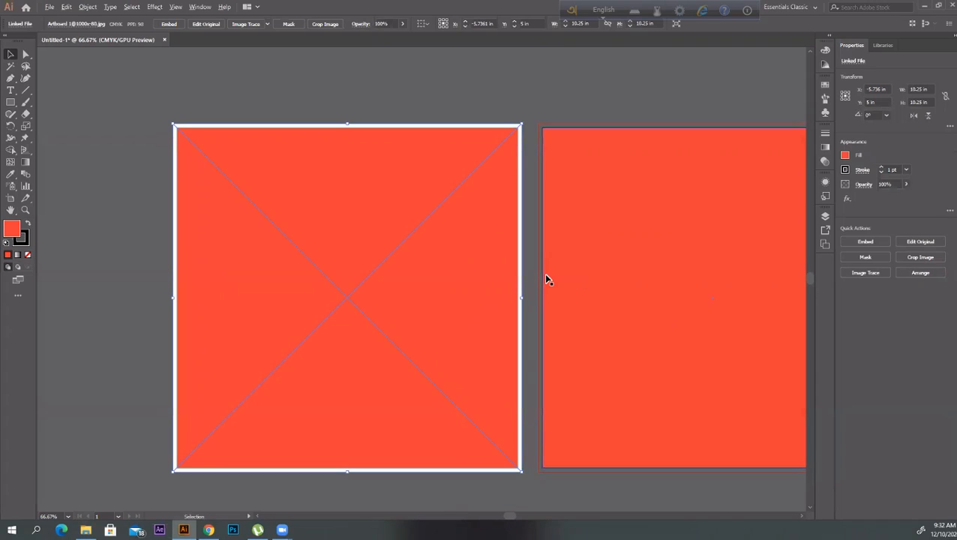
click(474, 117)
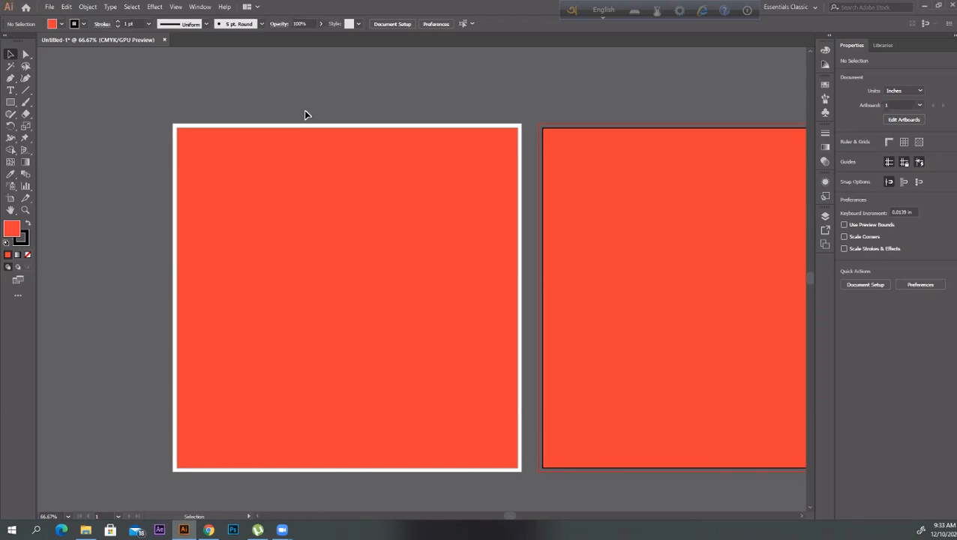
- Delete the placed JPG beside the artboard
click(272, 242)
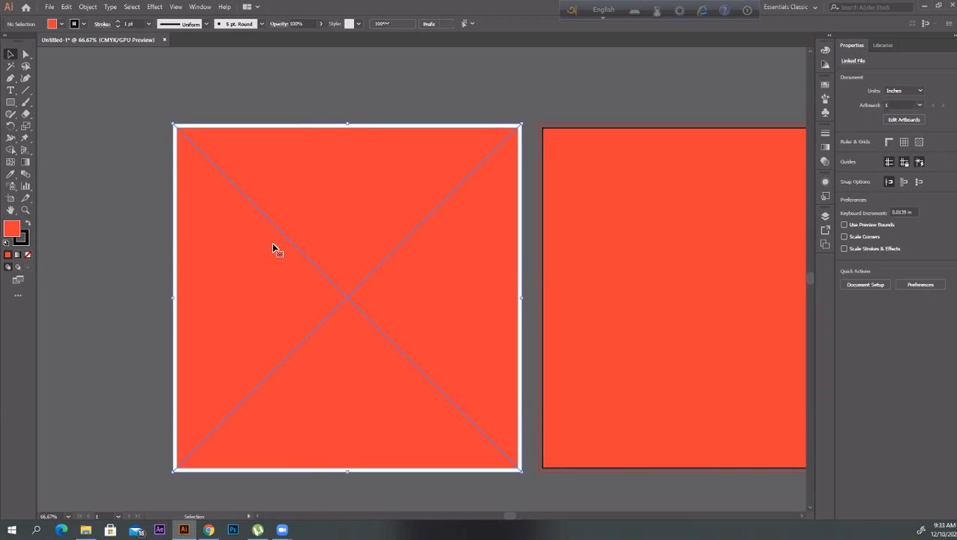
key(Delete)
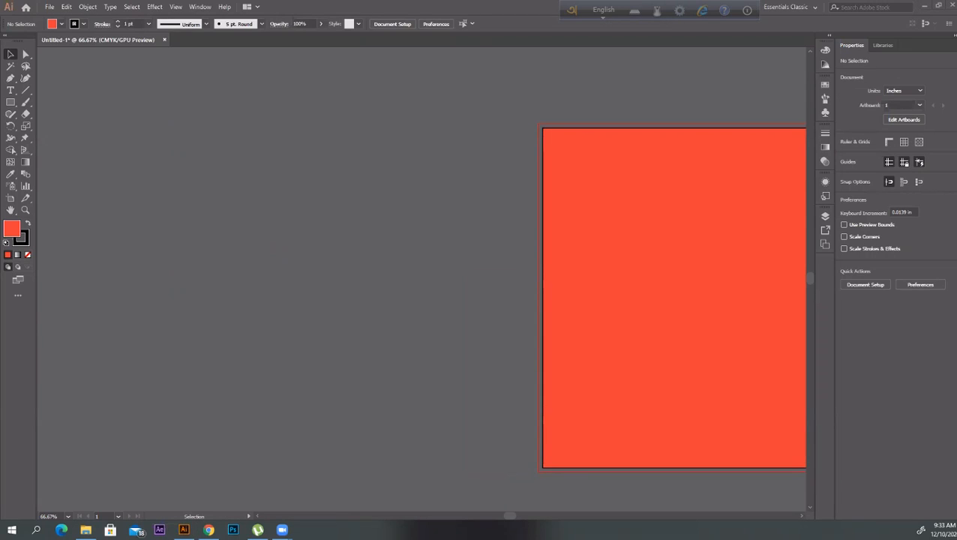
key(XF86AudioLowerVolume)
key(XF86AudioRaiseVolume)
key(XF86AudioRaiseVolume)
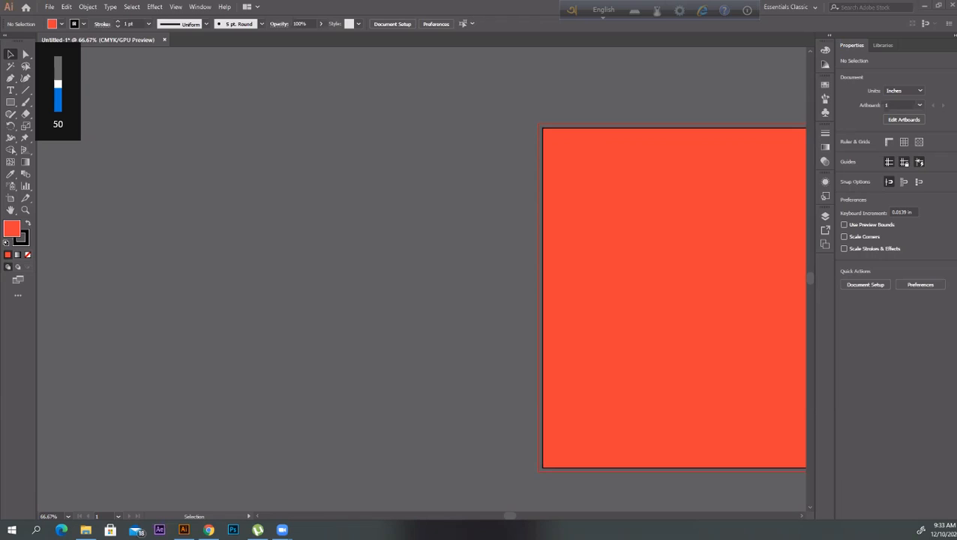
key(XF86AudioRaiseVolume)
key(XF86AudioRaiseVolume)
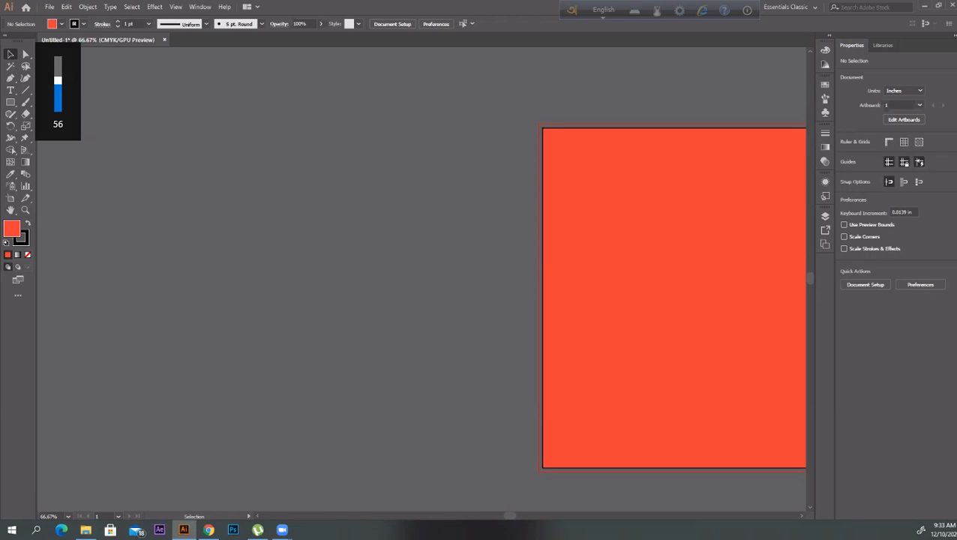
key(alt+Tab)
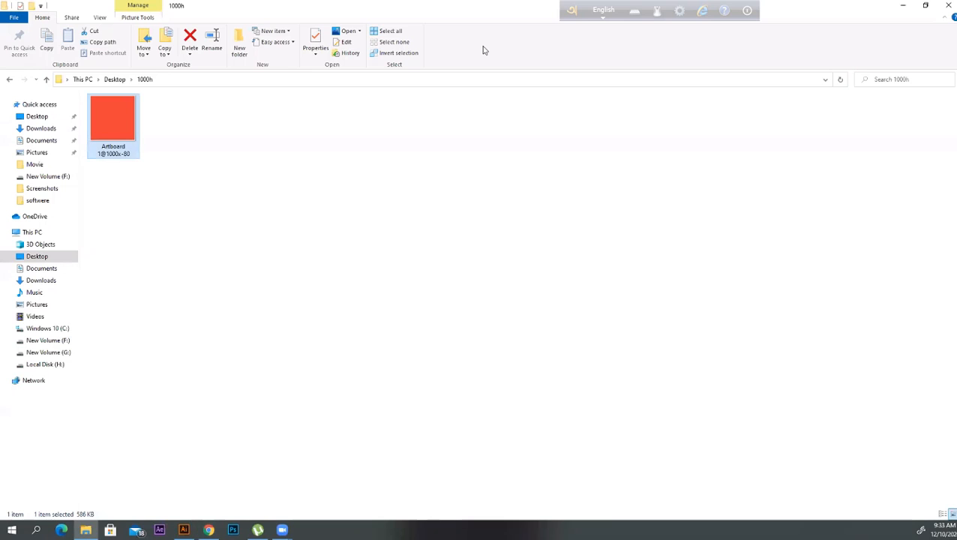
click(903, 6)
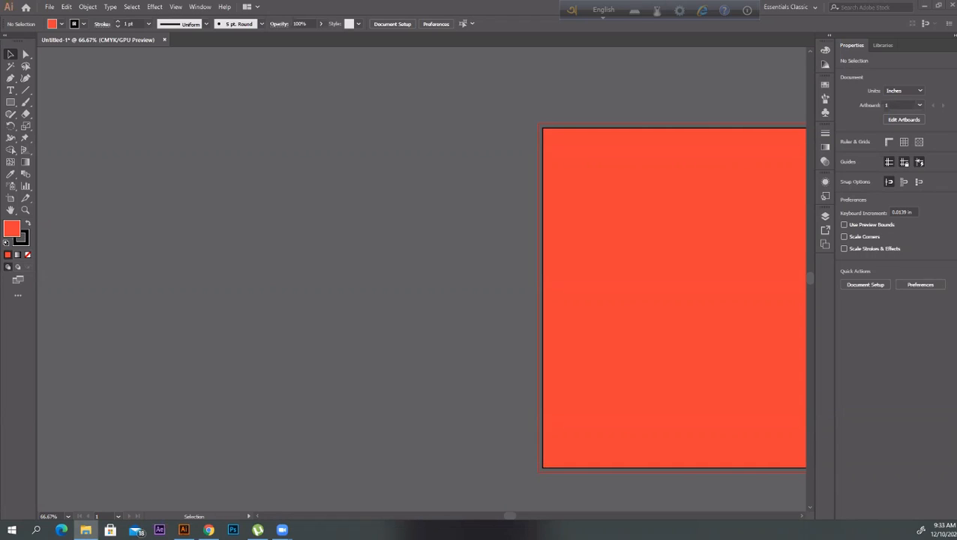
click(845, 7)
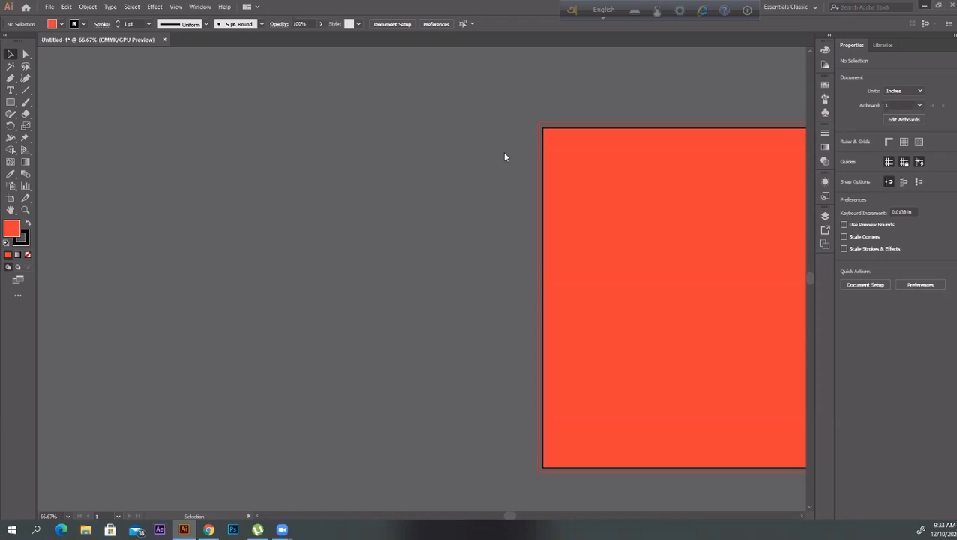
- Open the 1000h folder from the Desktop in File Explorer, delete the exported artboard JPG, and close the folder
key(super+d)
right_click(322, 99)
click(342, 127)
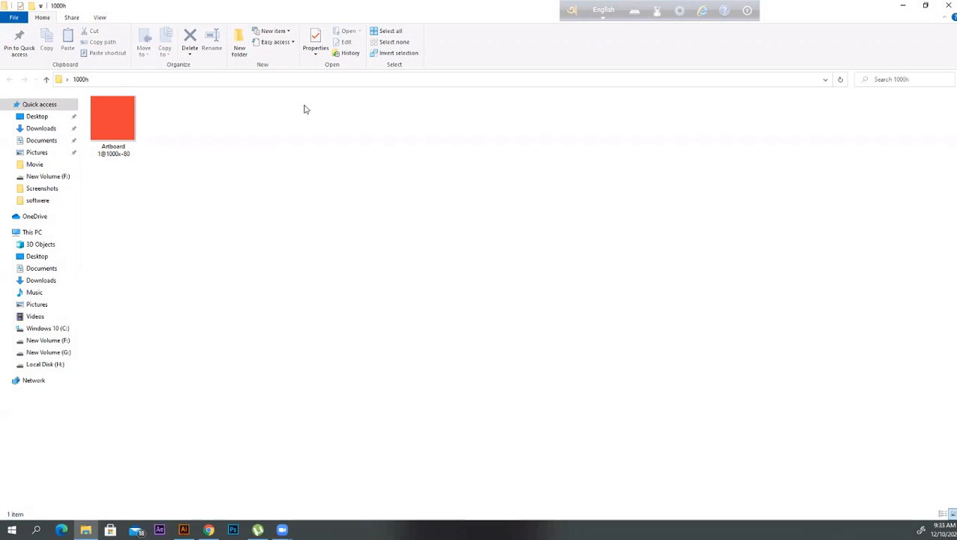
drag(282, 107, 66, 169)
key(Delete)
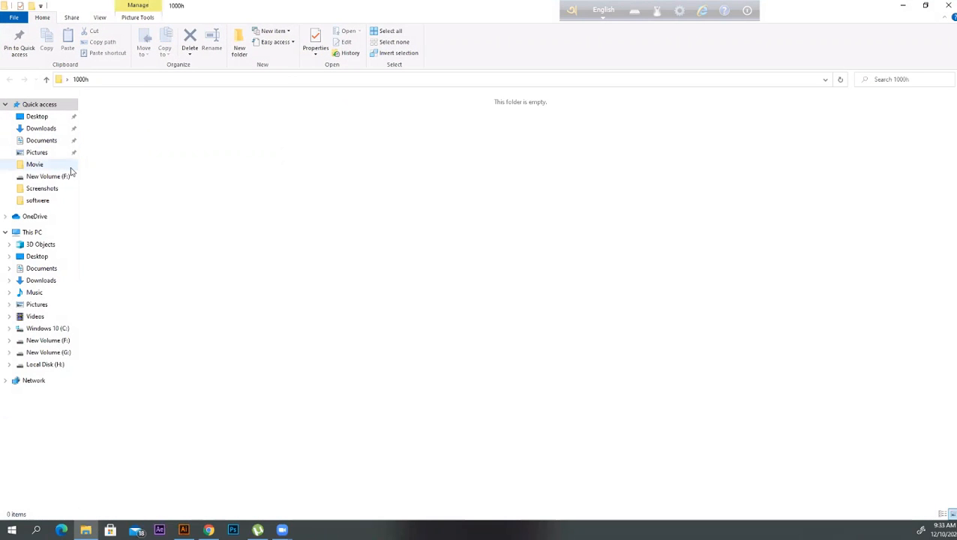
click(948, 5)
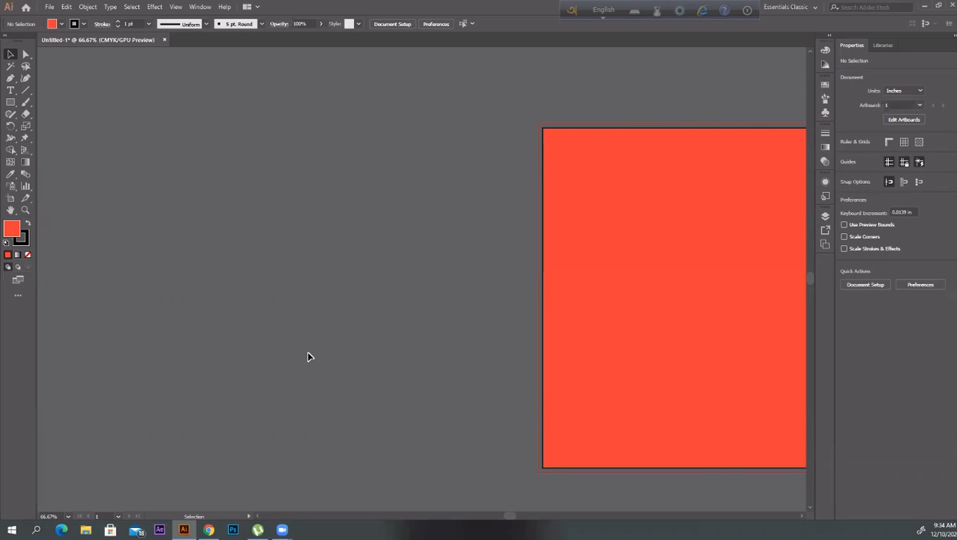
- Remove the stroke from the red background rectangle in the Illustrator document and delete the rectangle from the artboard
scroll(309, 357, down, 1)
scroll(312, 358, down, 3)
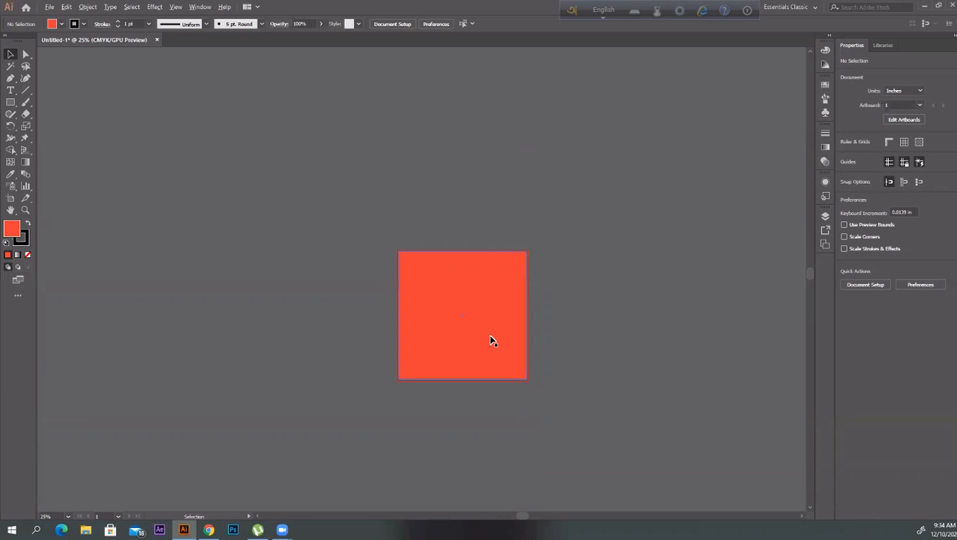
scroll(488, 334, up, 3)
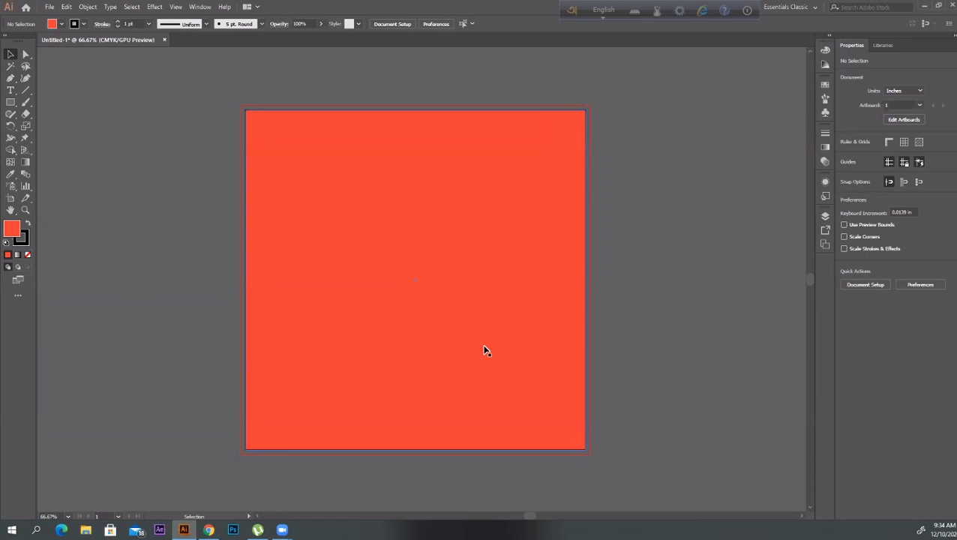
click(483, 349)
click(117, 26)
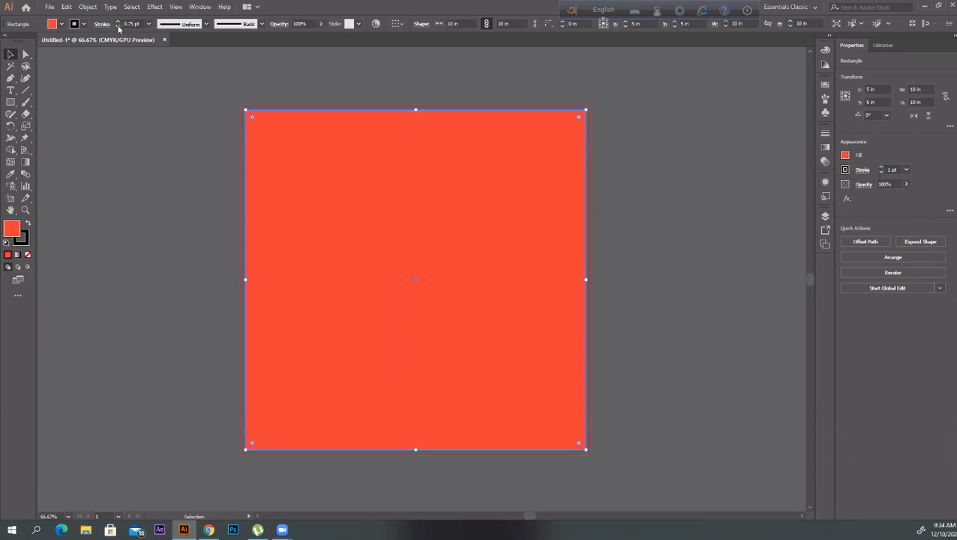
click(118, 26)
click(118, 26)
click(118, 26)
key(space)
click(126, 193)
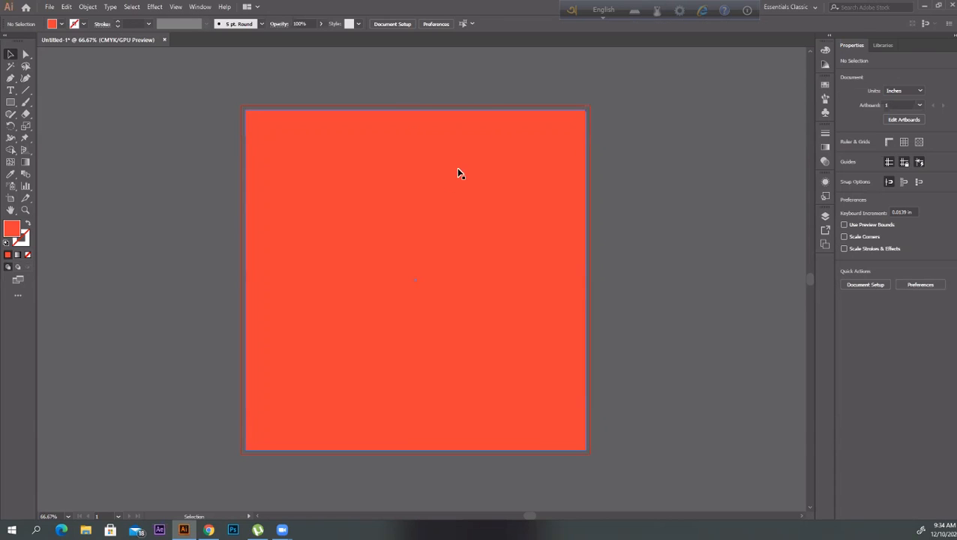
click(404, 264)
key(Delete)
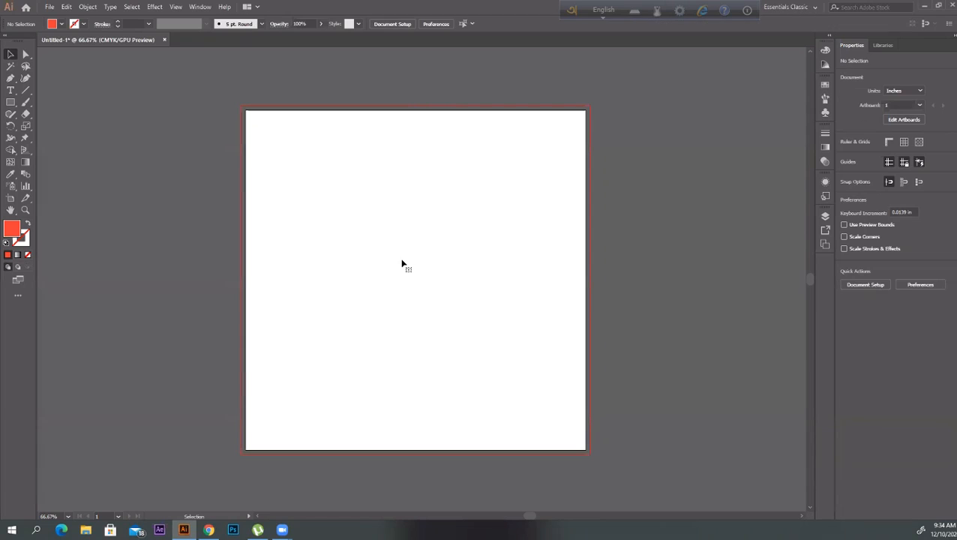
- Draw a red rectangle about 2.94 × 1.75 in on the artboard and move it to about X 5.56 in, Y 4.13 in
click(24, 55)
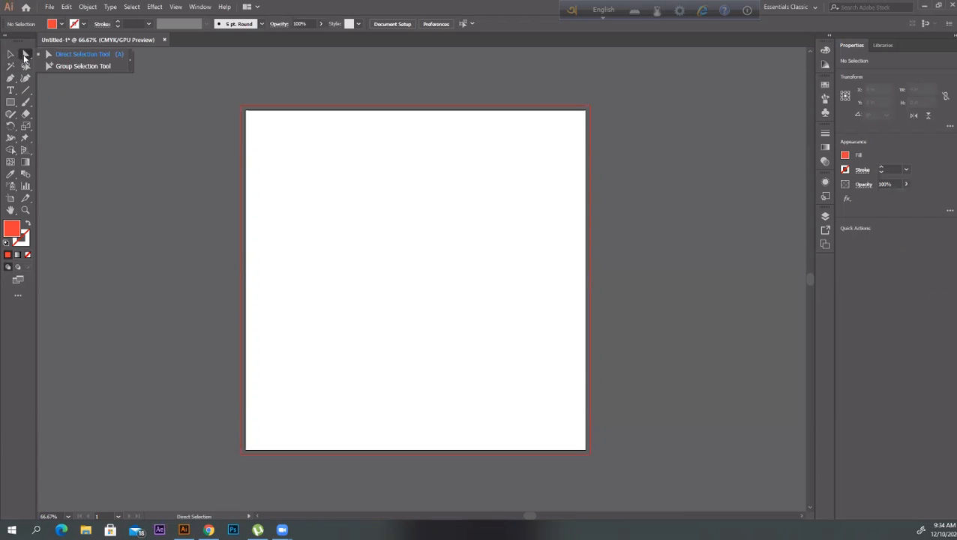
click(11, 54)
click(11, 102)
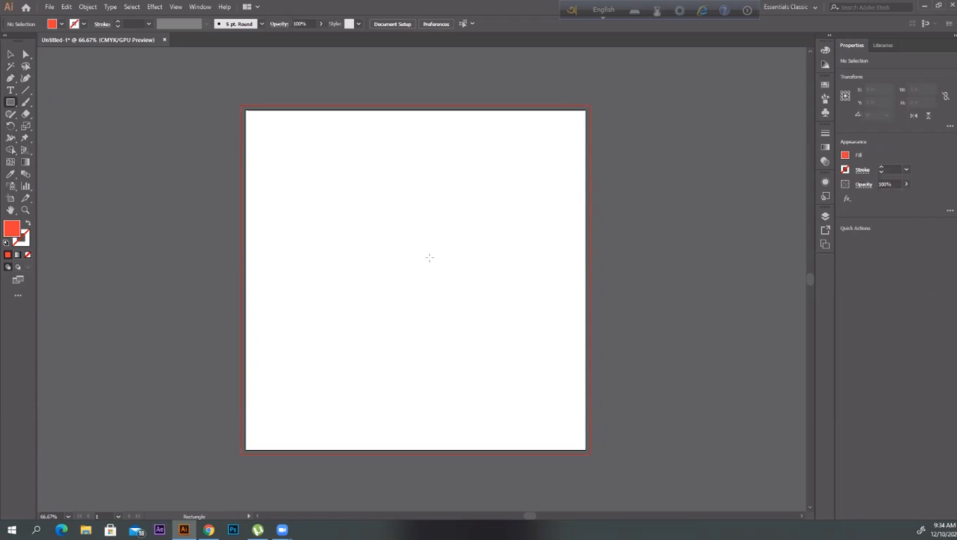
mouse_move(330, 199)
mouse_down()
mouse_move(403, 259)
mouse_move(431, 259)
mouse_up()
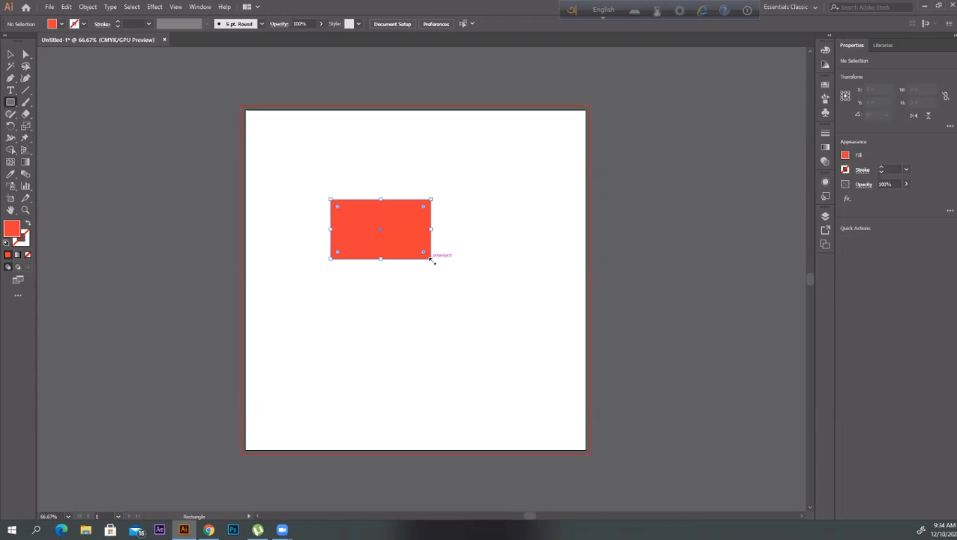
click(11, 54)
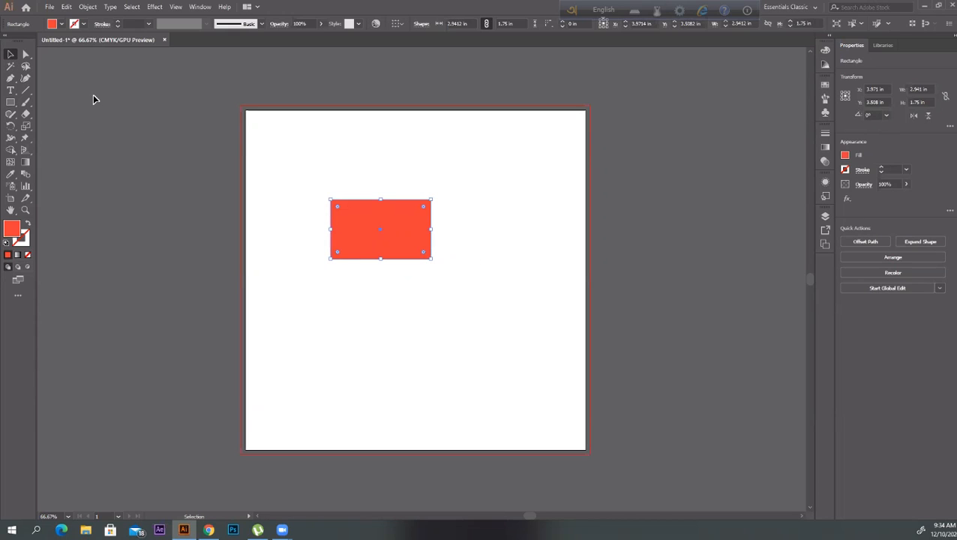
click(68, 88)
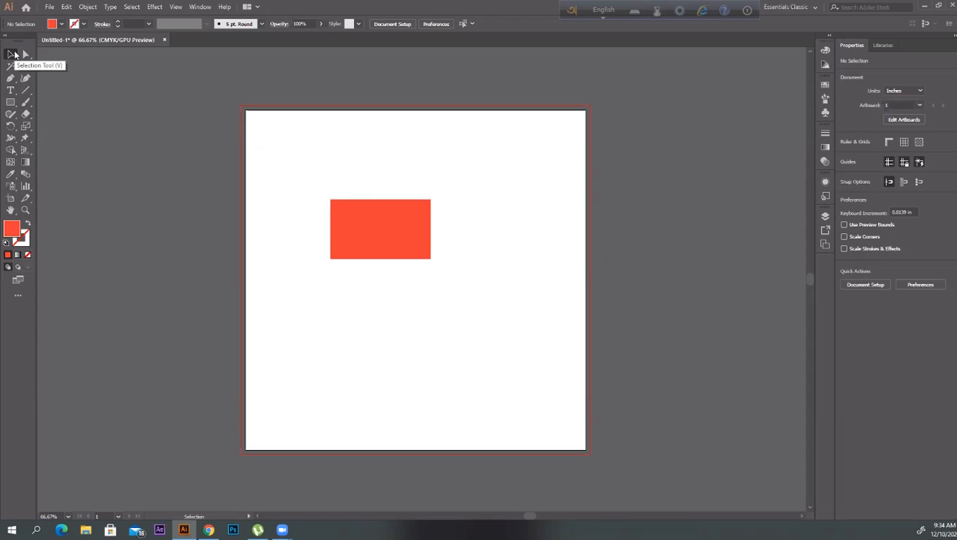
drag(373, 219, 460, 268)
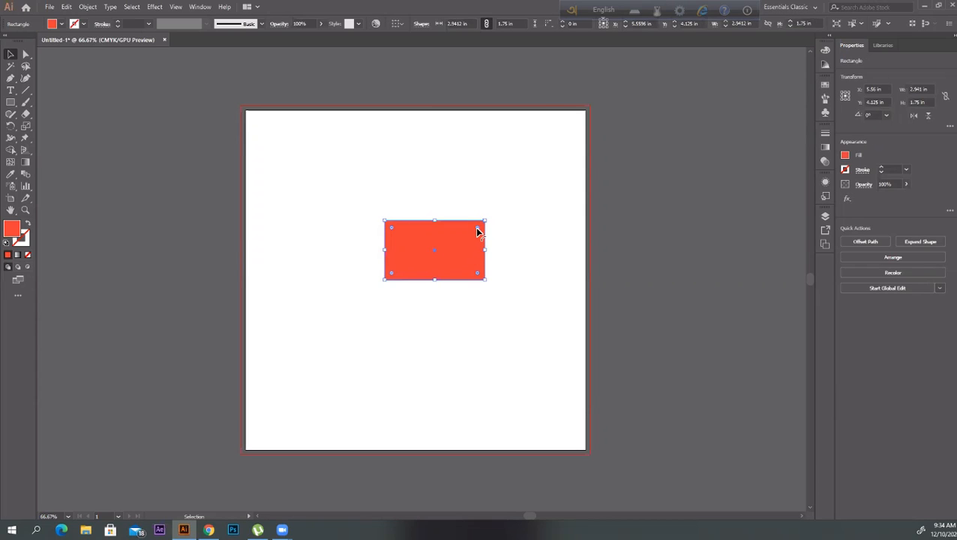
- Try rounding all of the rectangle's corners to 0.875 in and only its upper-right corner, and undo the rounding
drag(475, 227, 419, 301)
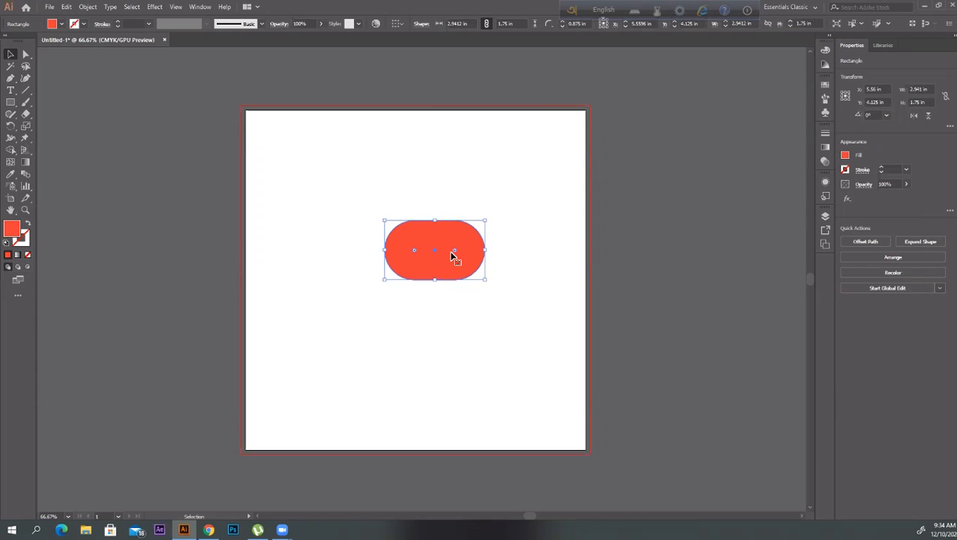
drag(453, 255, 414, 268)
key(shift+F8)
click(569, 267)
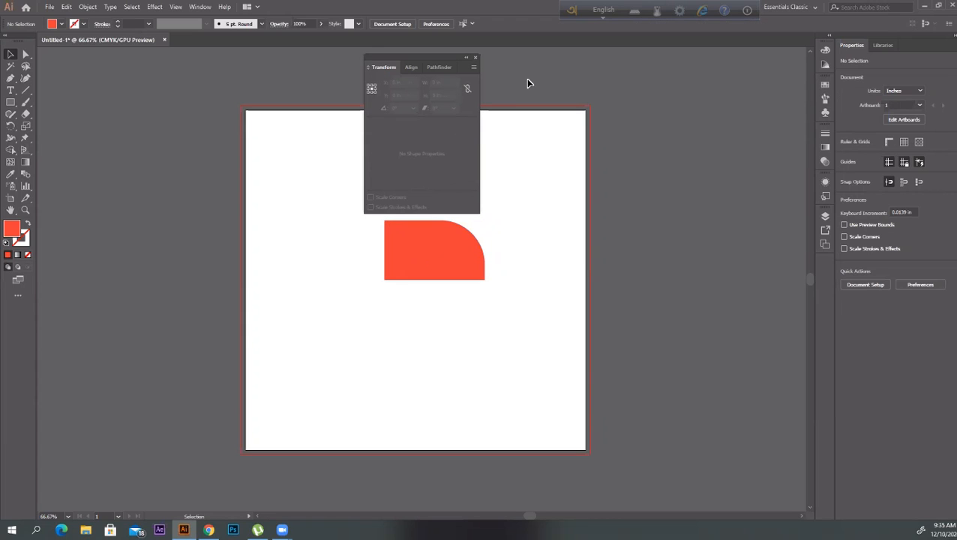
click(474, 57)
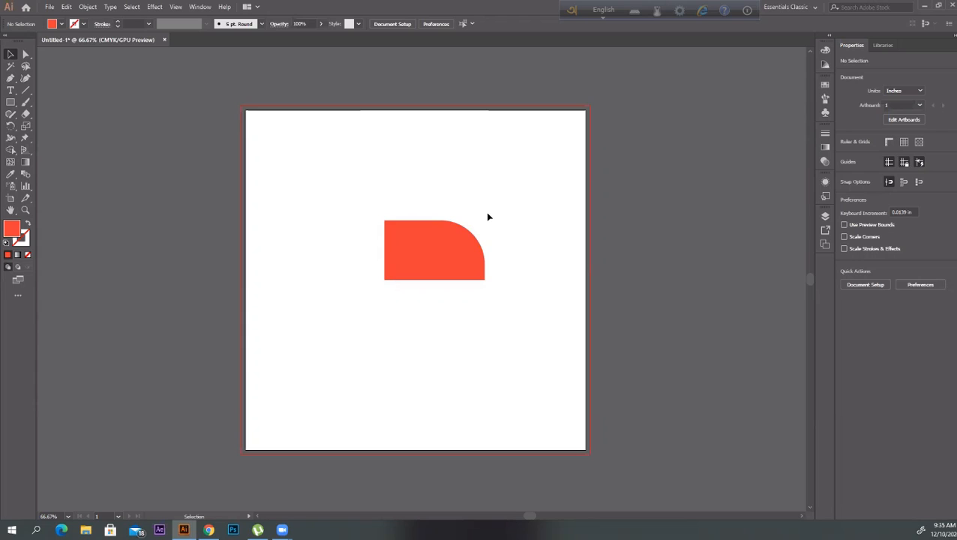
key(ctrl+z)
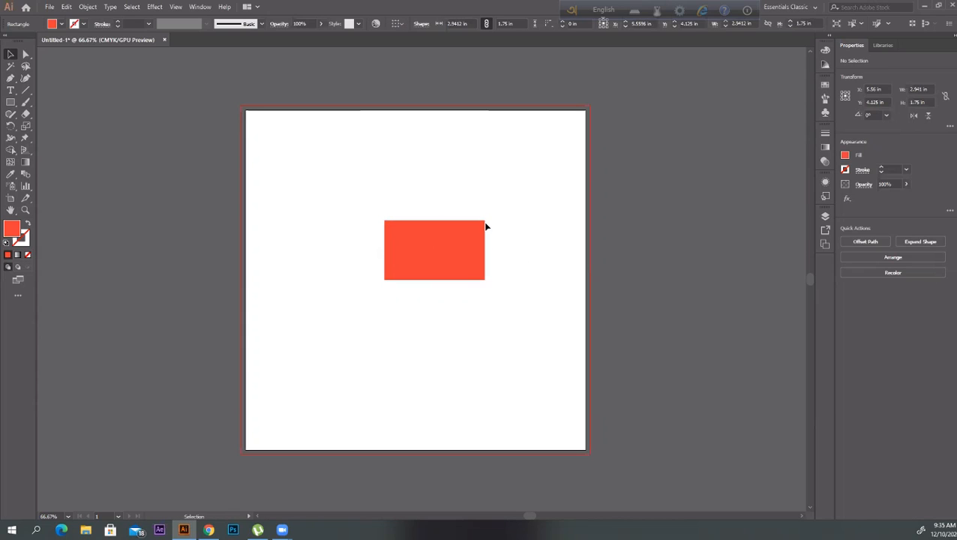
- Round the rectangle's upper-right corner alone to its maximum radius, and undo that corner change
click(463, 247)
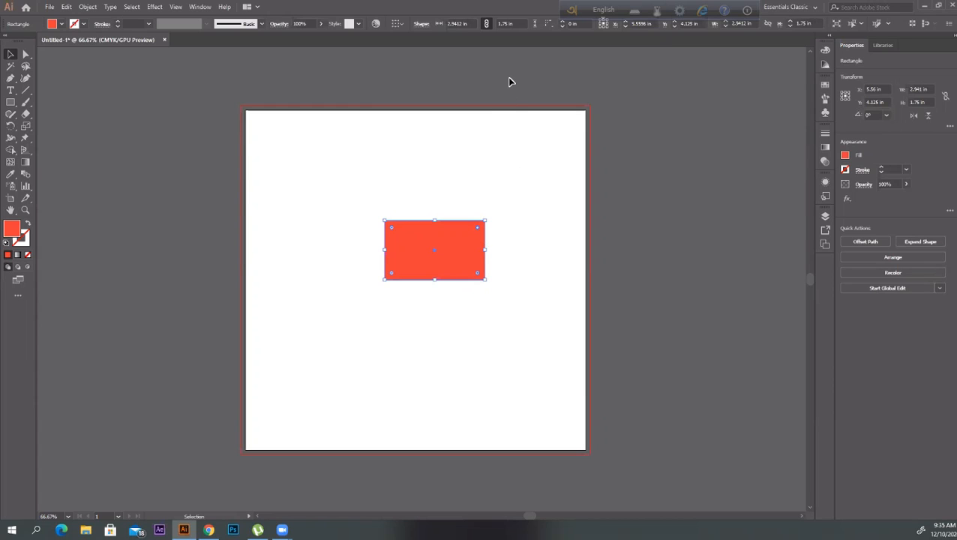
drag(477, 227, 409, 330)
click(417, 330)
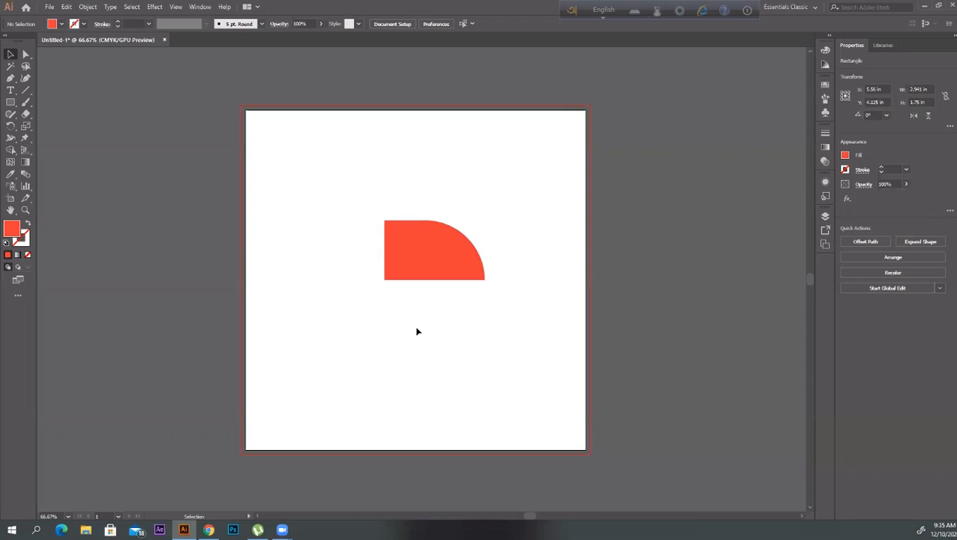
click(460, 266)
key(ctrl+z)
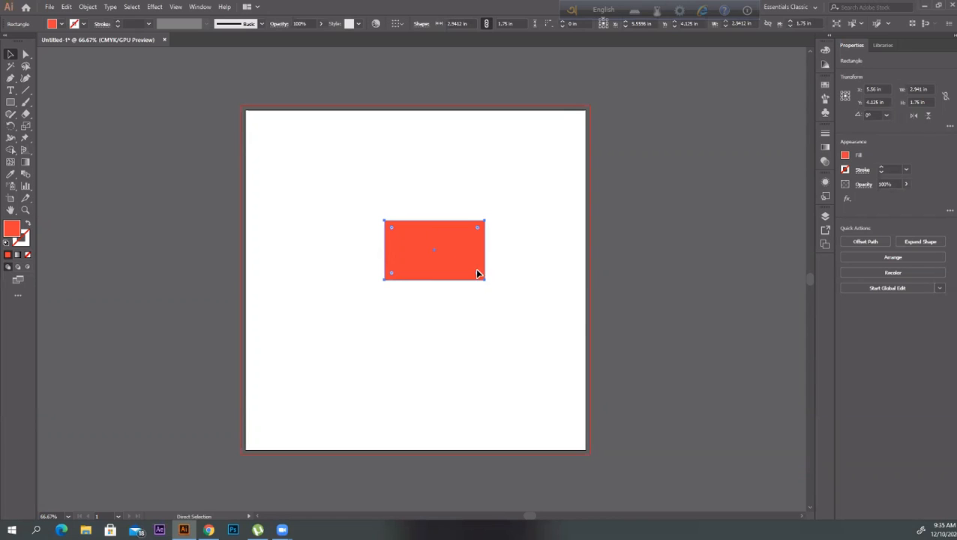
- Round the rectangle's lower-right and upper-left corners individually to 1.75 in to form a leaf shape
click(487, 281)
click(474, 279)
drag(480, 276, 298, 203)
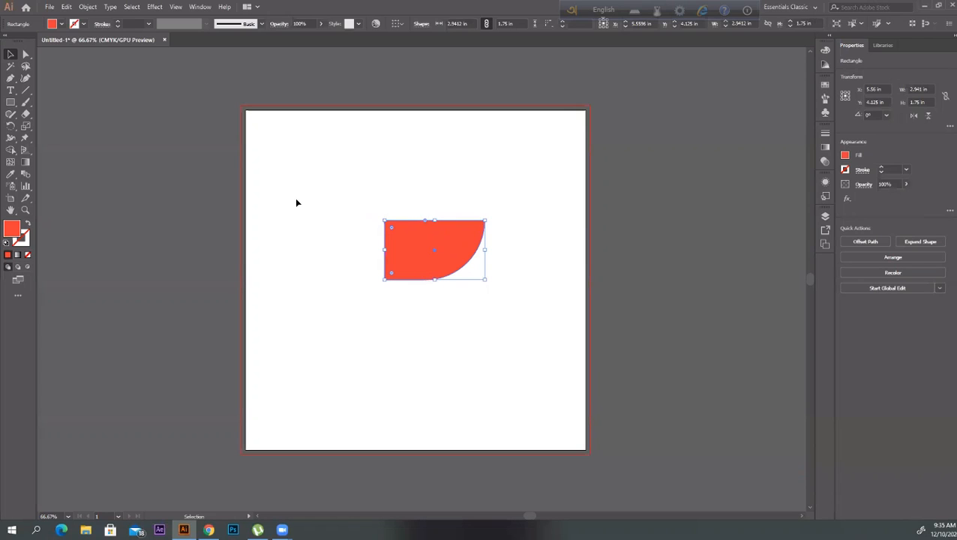
click(434, 294)
click(405, 249)
drag(390, 231, 513, 419)
click(512, 420)
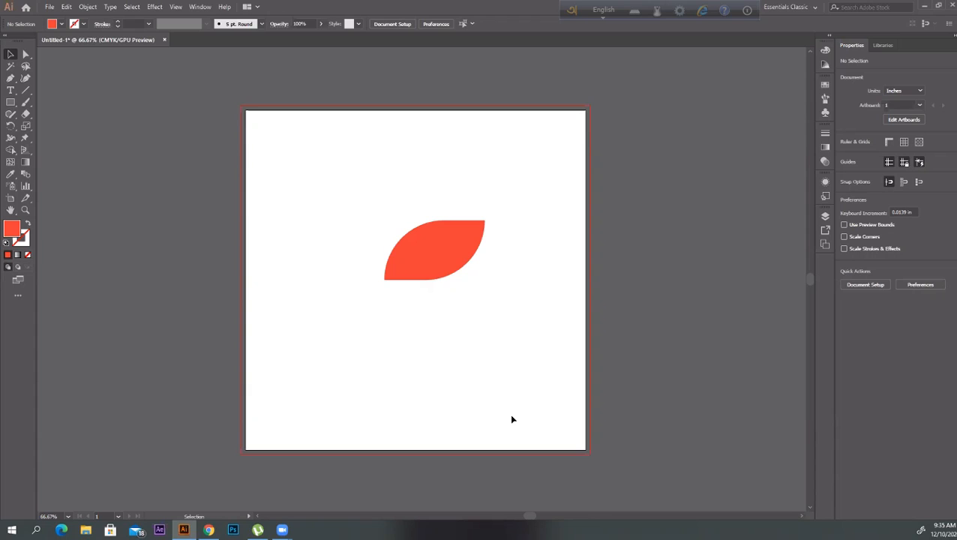
- Move the leaf shape to the artboard's upper-left area, at about X 1.81 in, Y 1.33 in, and deselect it
click(448, 253)
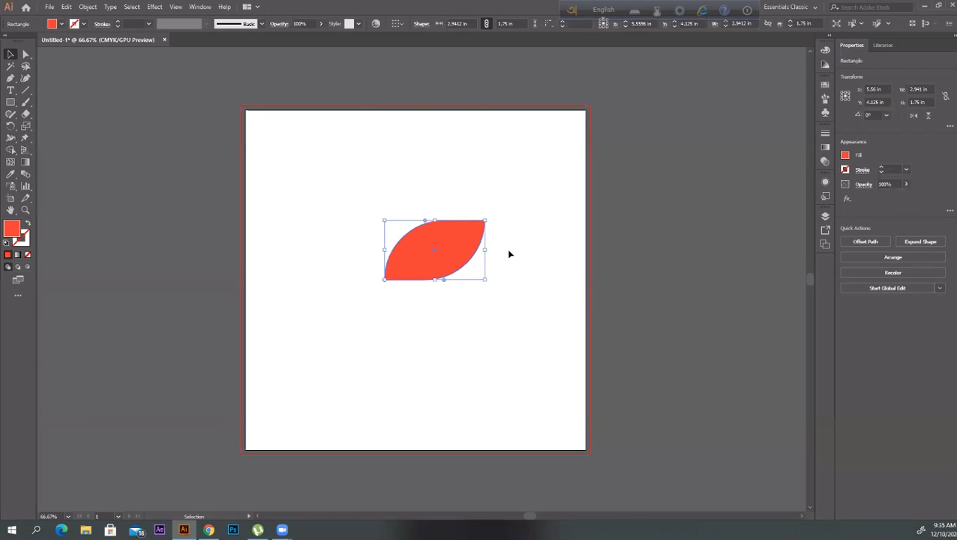
click(508, 254)
click(457, 262)
drag(457, 262, 314, 164)
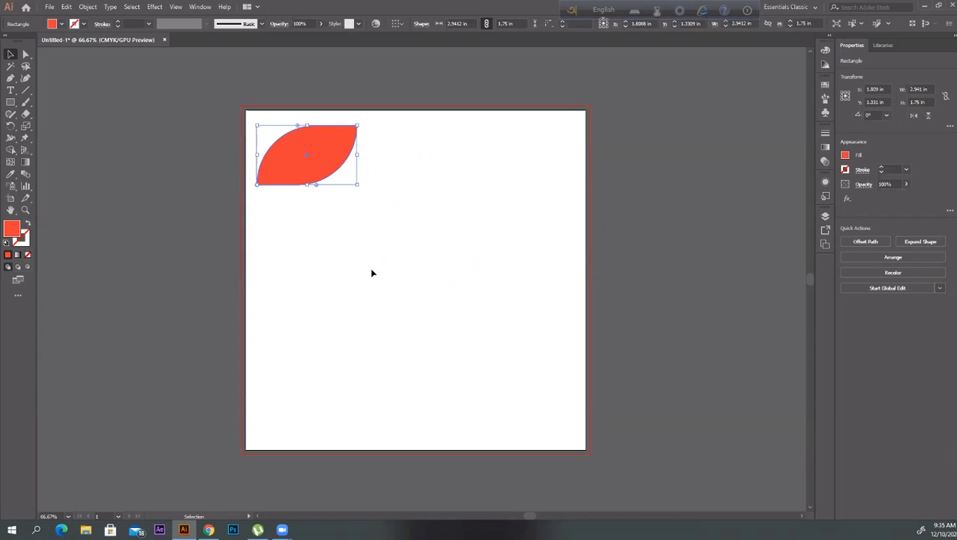
click(372, 271)
- Try reshaping the leaf's upper curve with the Direct Selection tool by raising the upper anchor point's handle, and undo it
click(25, 55)
drag(25, 55, 76, 54)
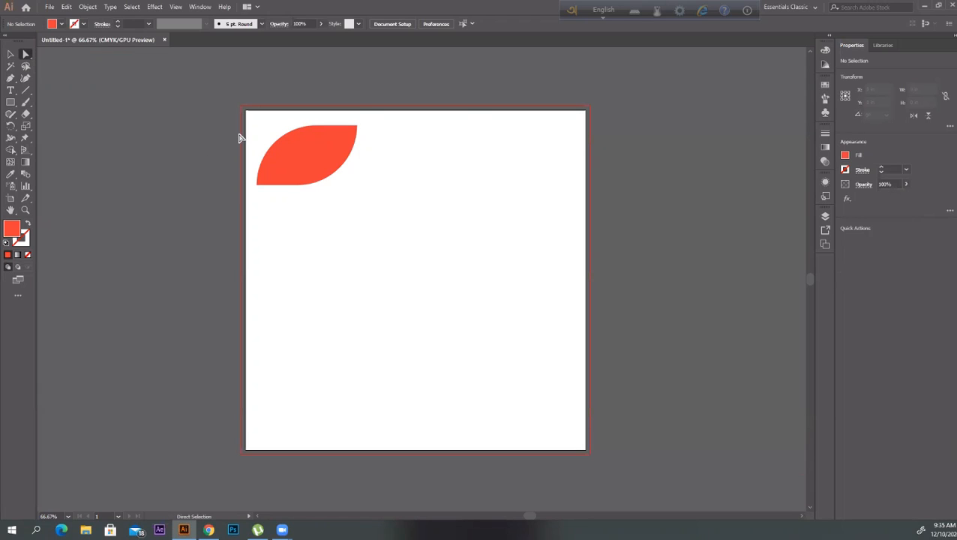
click(323, 157)
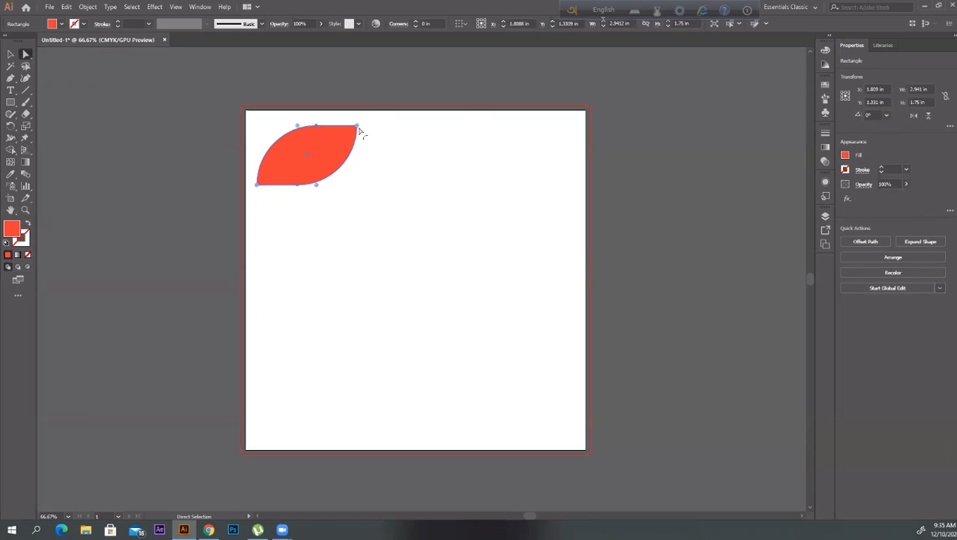
drag(358, 127, 414, 107)
mouse_move(359, 128)
mouse_down()
mouse_move(342, 136)
mouse_move(348, 144)
mouse_up()
click(318, 129)
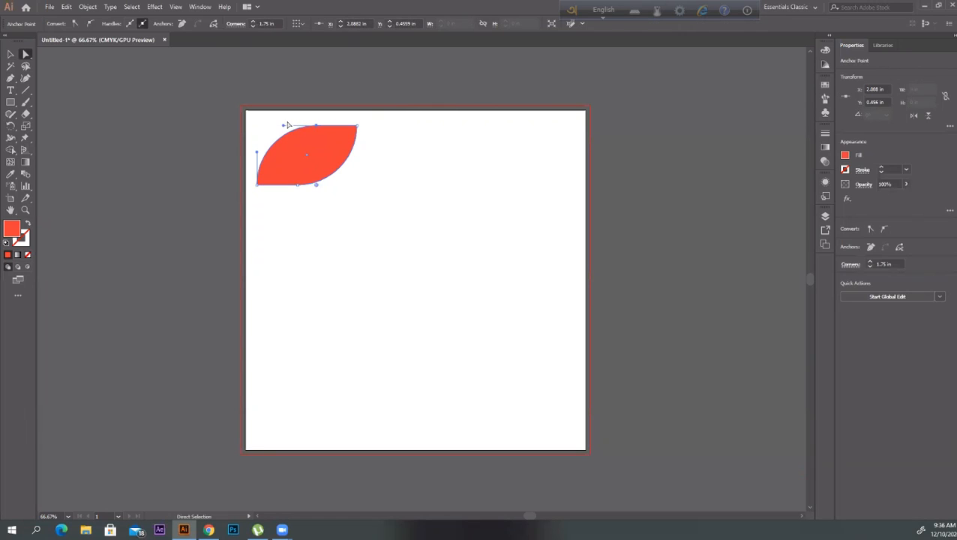
drag(283, 126, 286, 106)
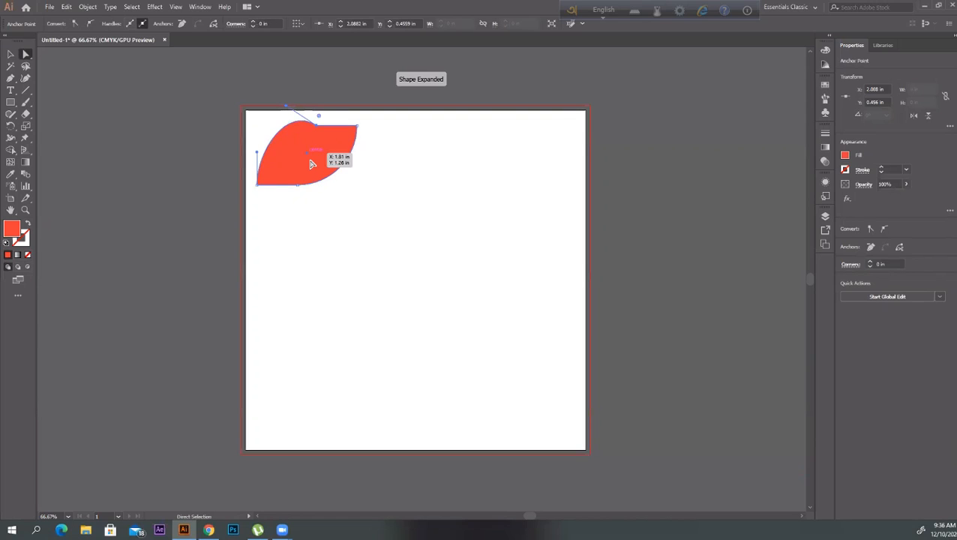
key(ctrl+z)
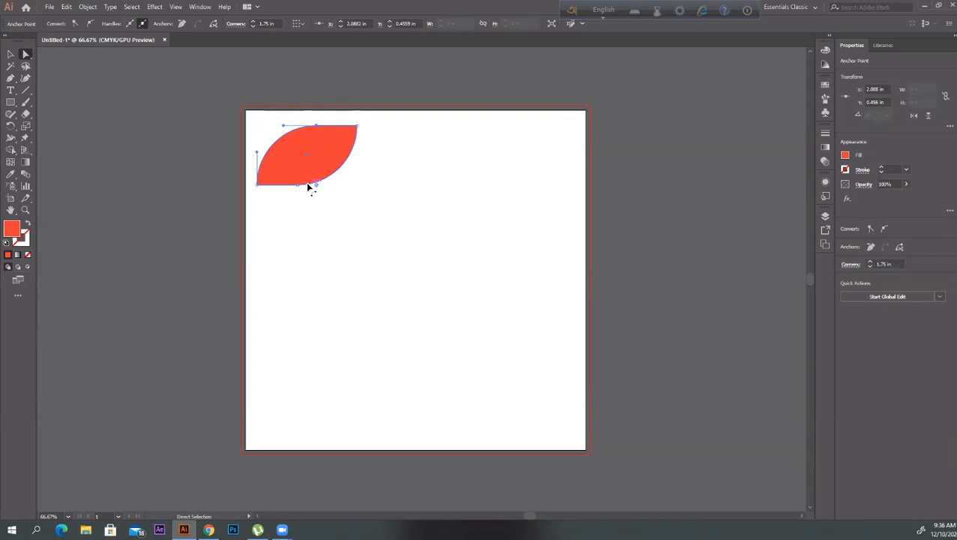
- Try moving the leaf's lower anchor to about X 0.93, Y 8.68 in and its upper-right anchor to about X 4.44, Y 0.16 in, undoing each
drag(298, 189, 279, 406)
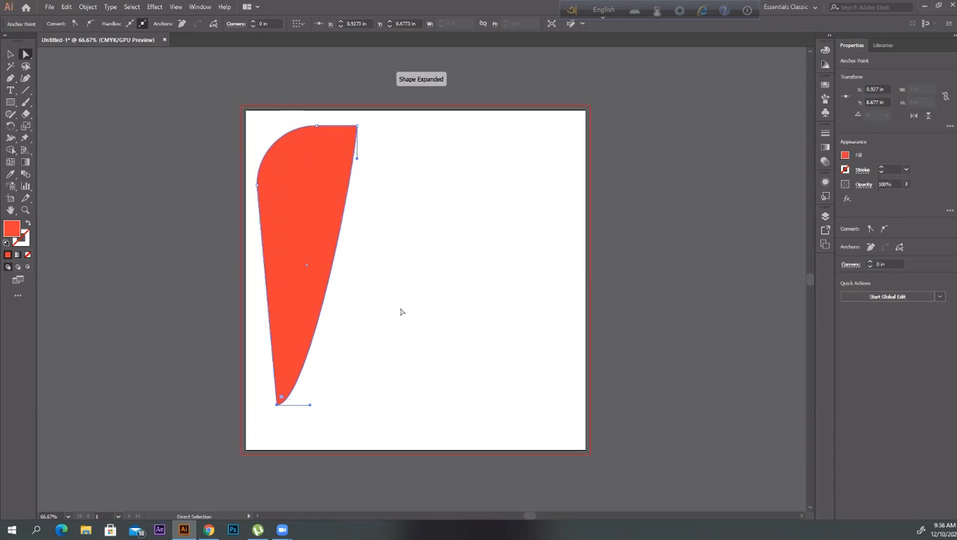
key(ctrl+z)
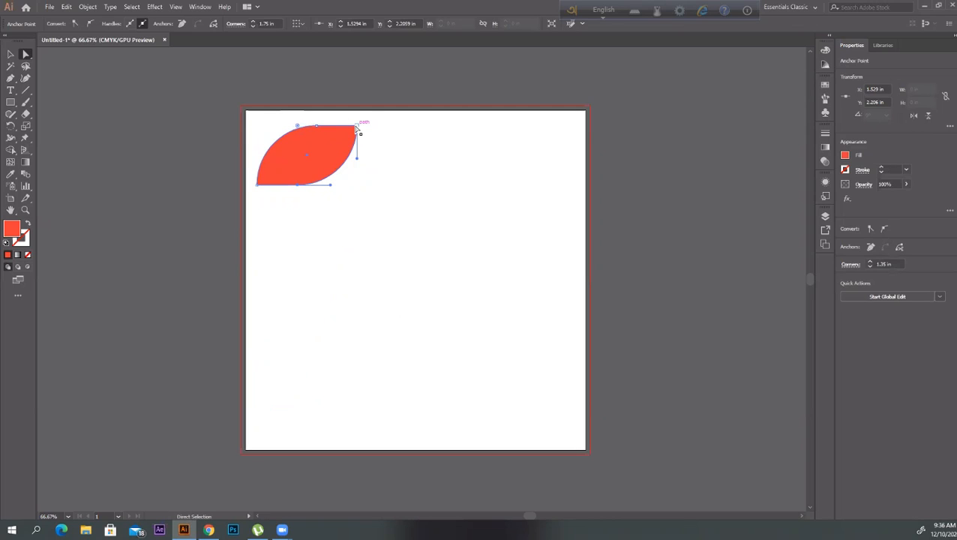
drag(358, 128, 396, 116)
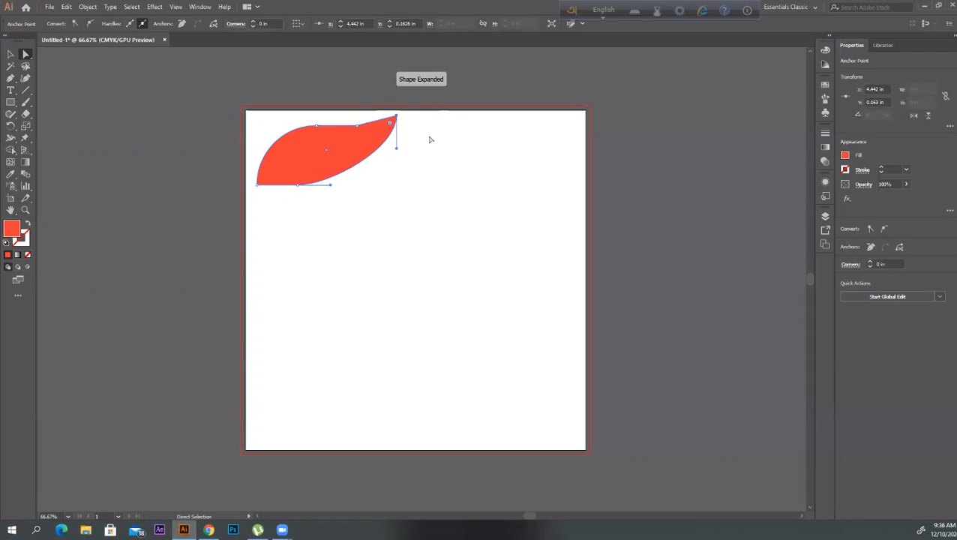
key(ctrl+z)
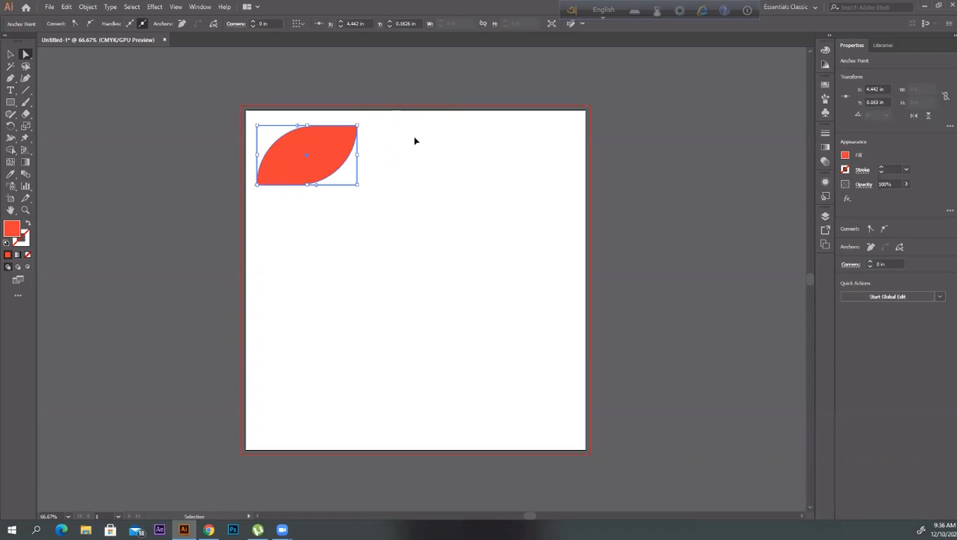
- Open the Corners options for the leaf's lower-left anchor with the Direct Selection tool, and cancel them without changes
click(257, 186)
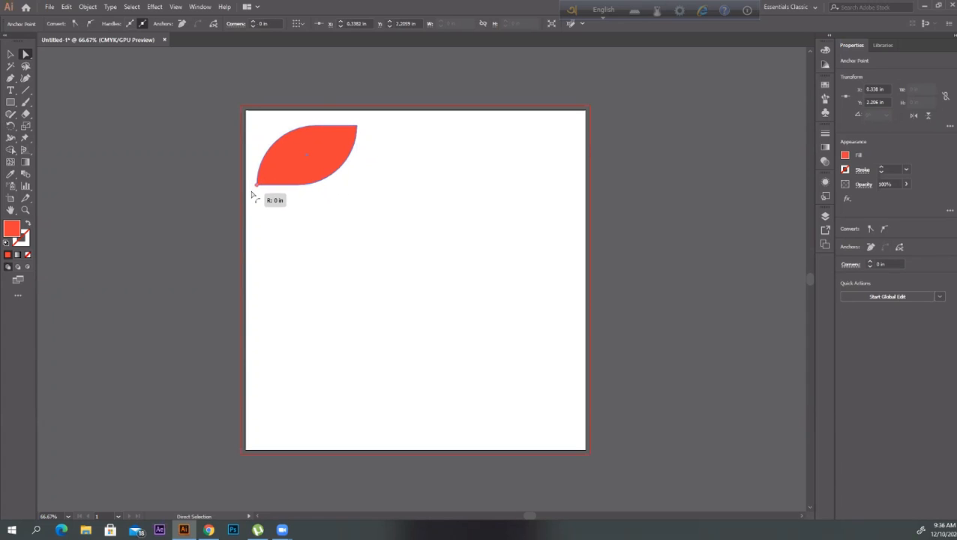
click(264, 191)
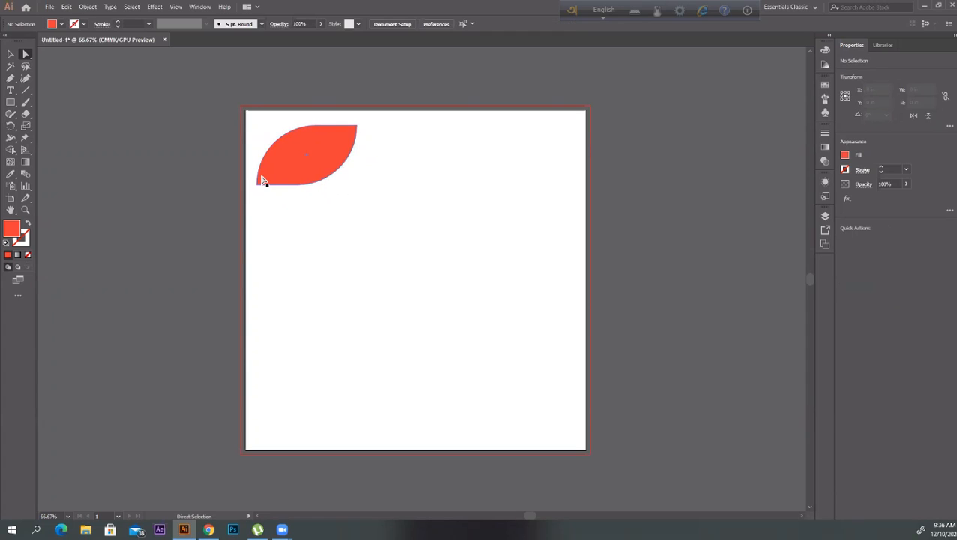
click(263, 181)
click(318, 206)
click(257, 187)
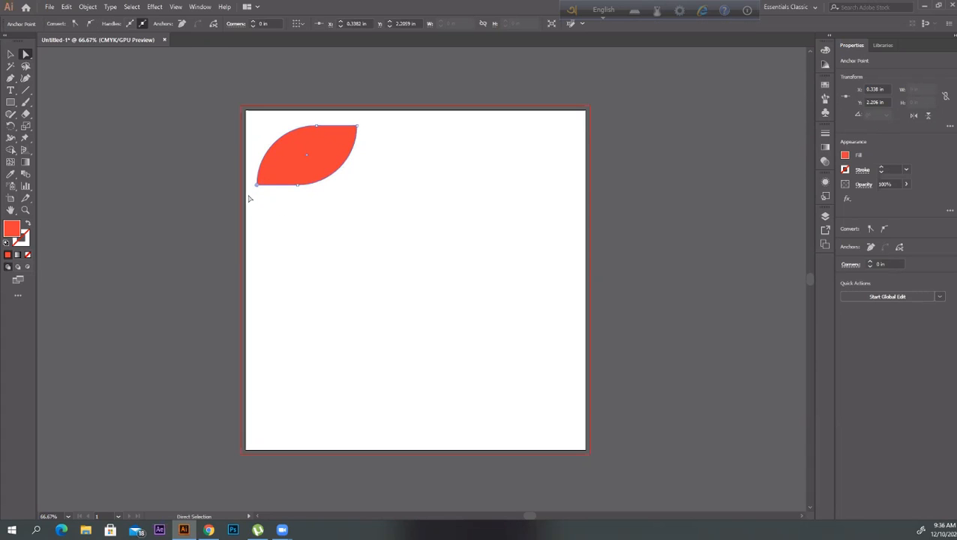
double_click(258, 188)
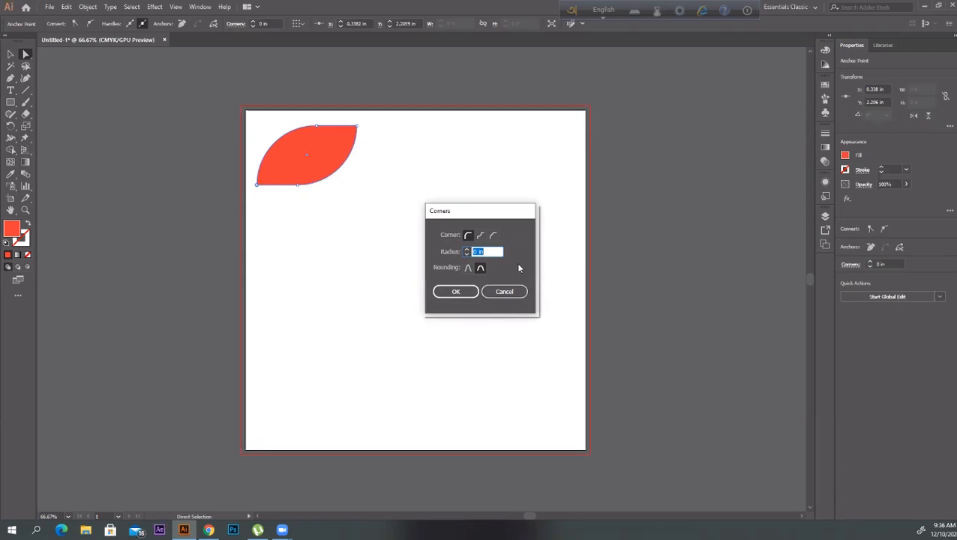
click(505, 291)
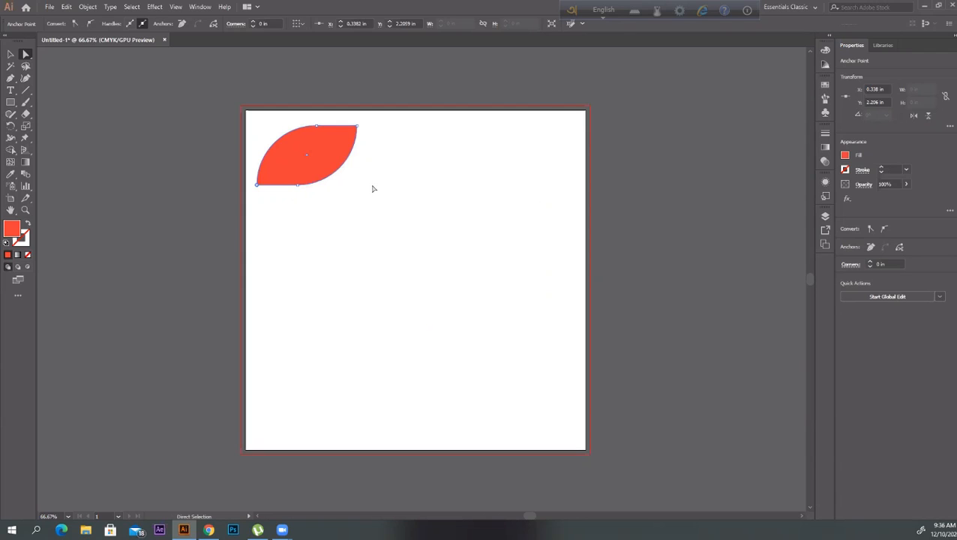
- Try stretching the leaf's lower-right curve by pulling the bottom anchor's handle outward, then undo the distortion and deselect the leaf
click(298, 187)
click(258, 188)
click(300, 187)
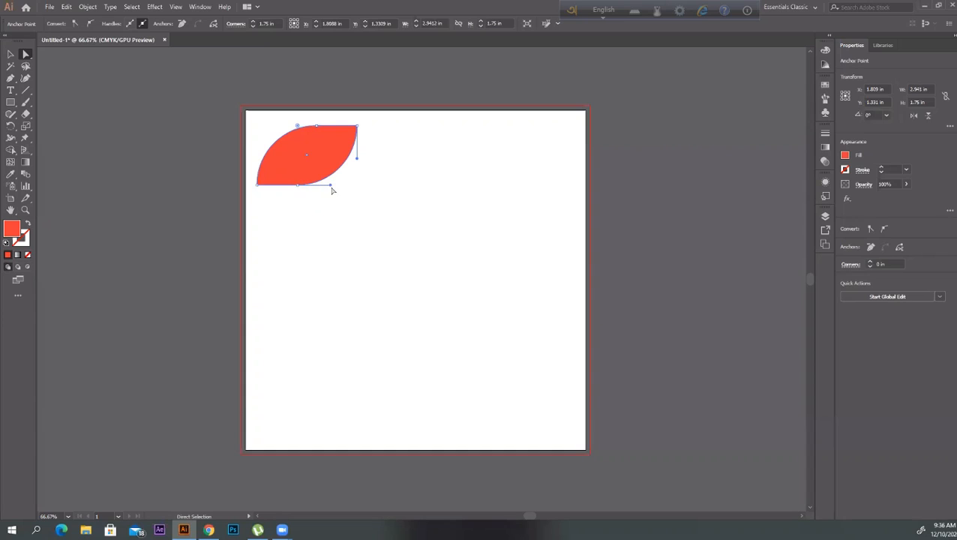
drag(332, 188, 433, 181)
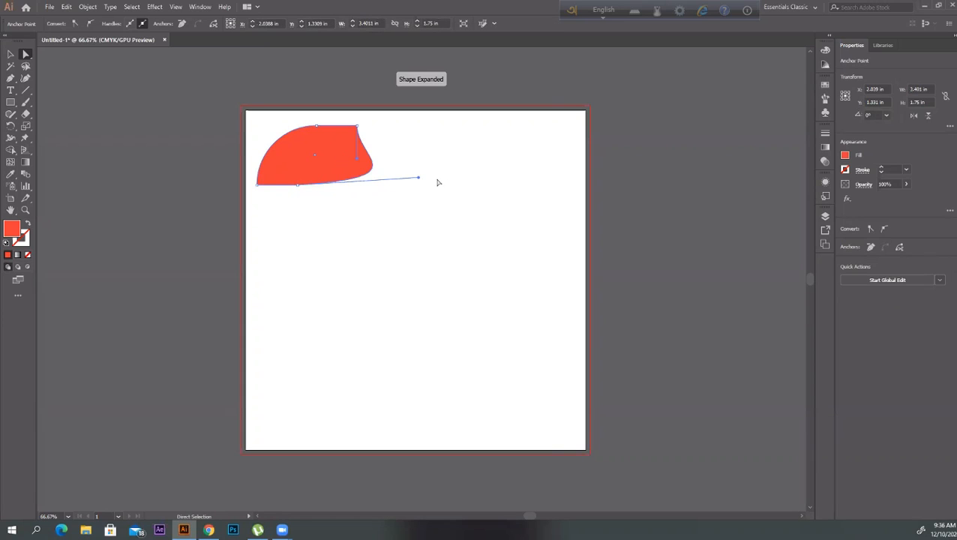
click(417, 238)
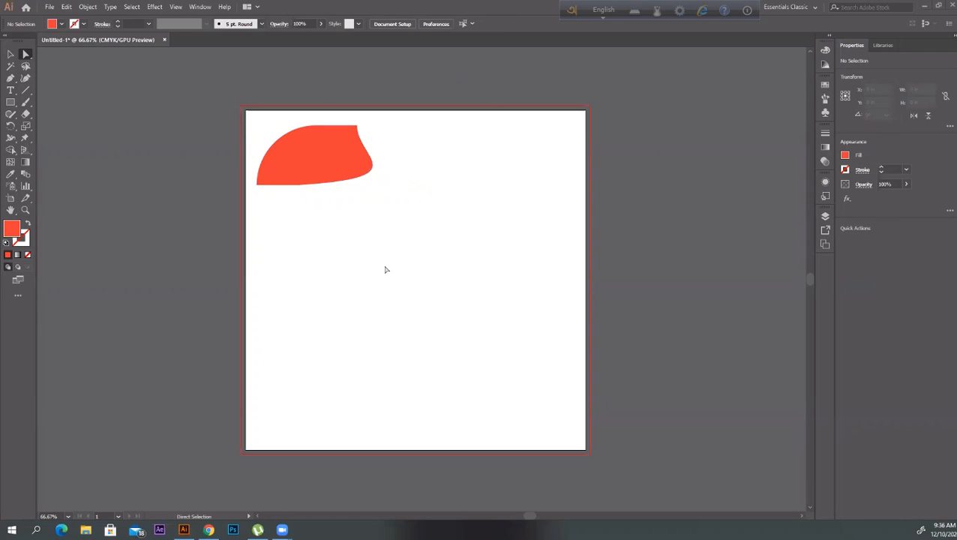
key(ctrl+z)
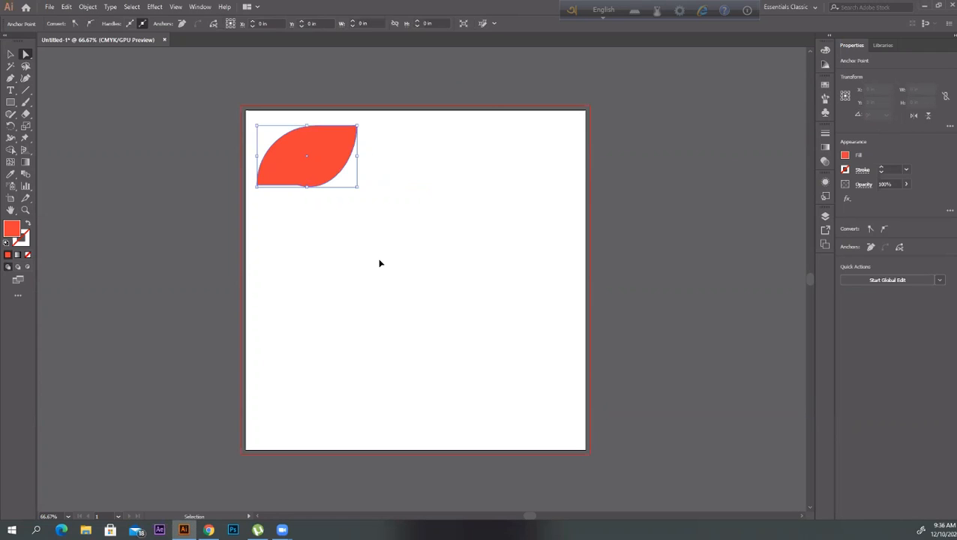
key(ctrl+z)
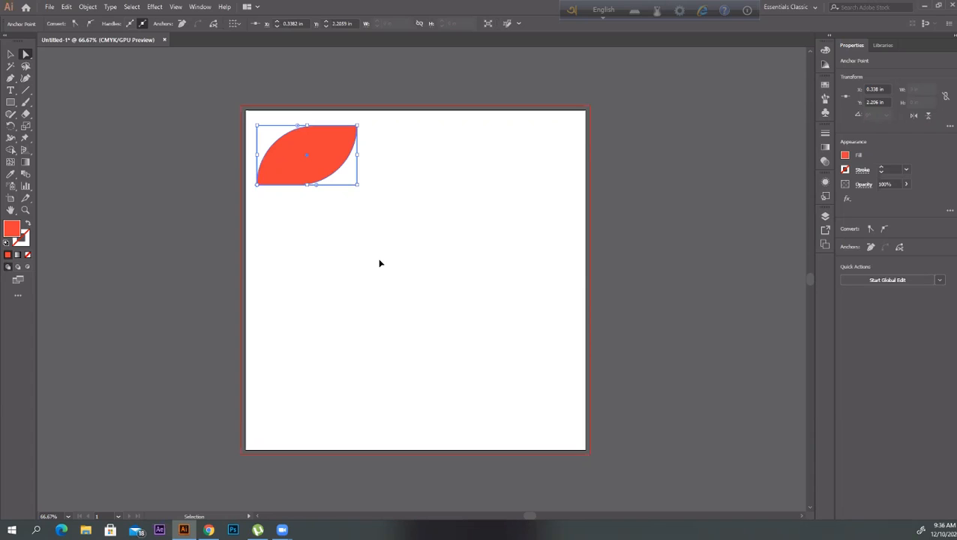
key(ctrl+z)
click(124, 207)
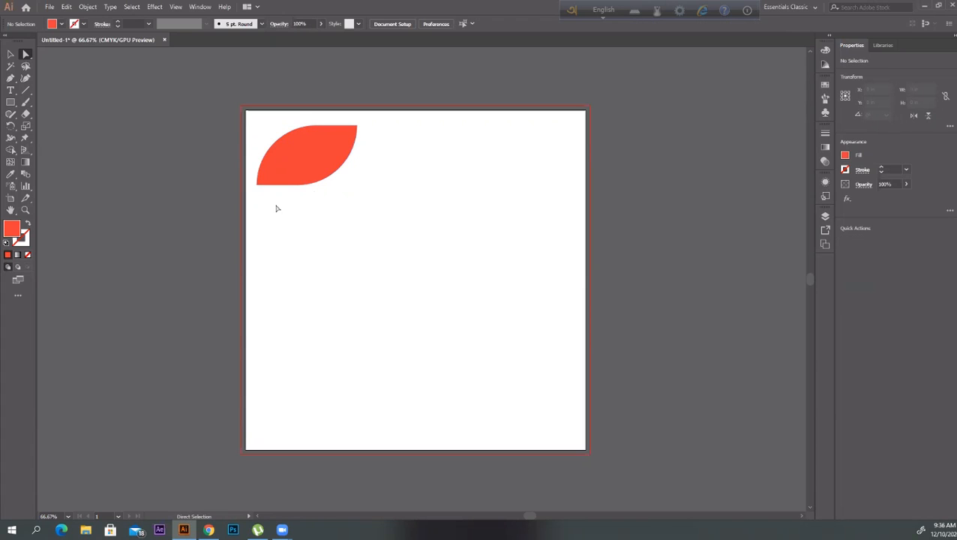
- Duplicate the leaf with the Selection tool and spread three leaves over the artboard's upper half, the upper-right one at about X 6.99 in, Y 1.76 in
click(318, 157)
click(116, 116)
click(320, 170)
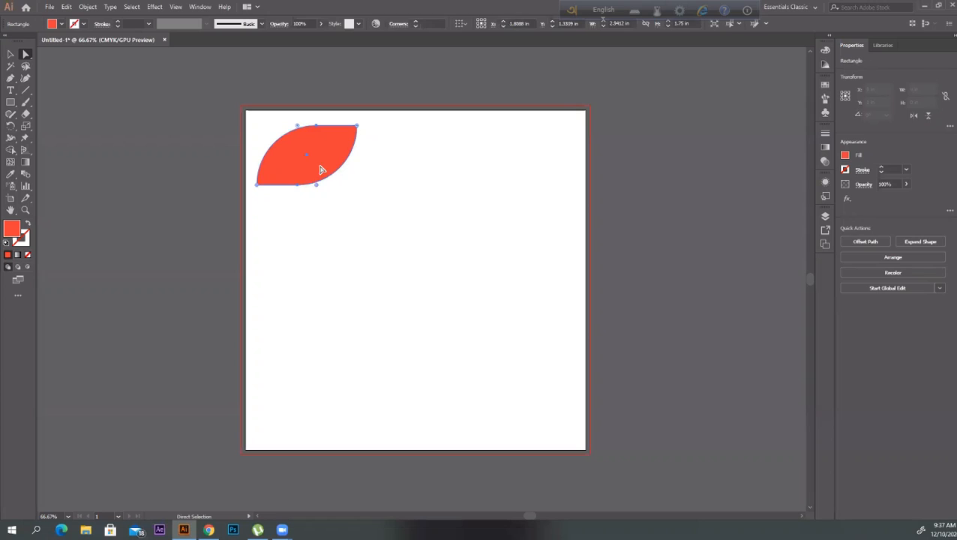
key(v)
click(89, 107)
click(321, 157)
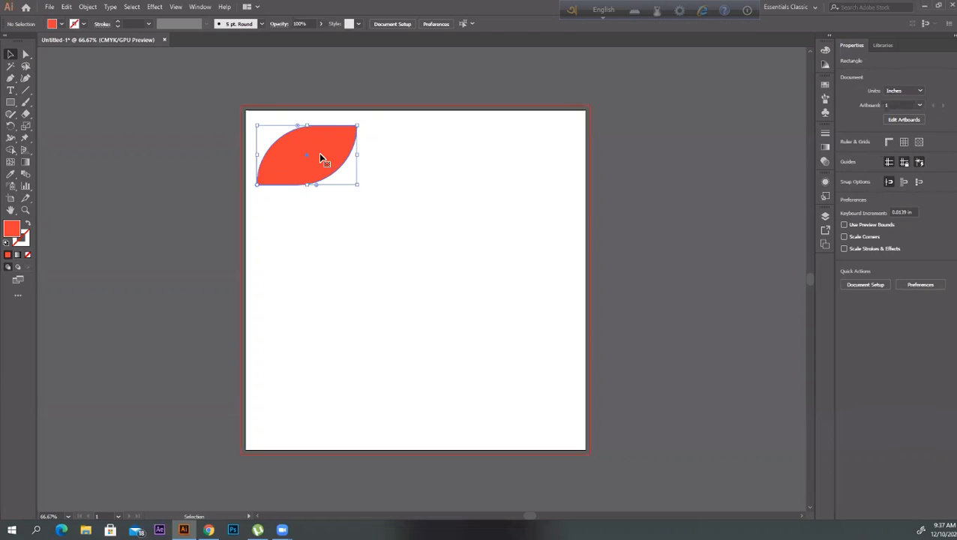
drag(321, 158, 505, 176)
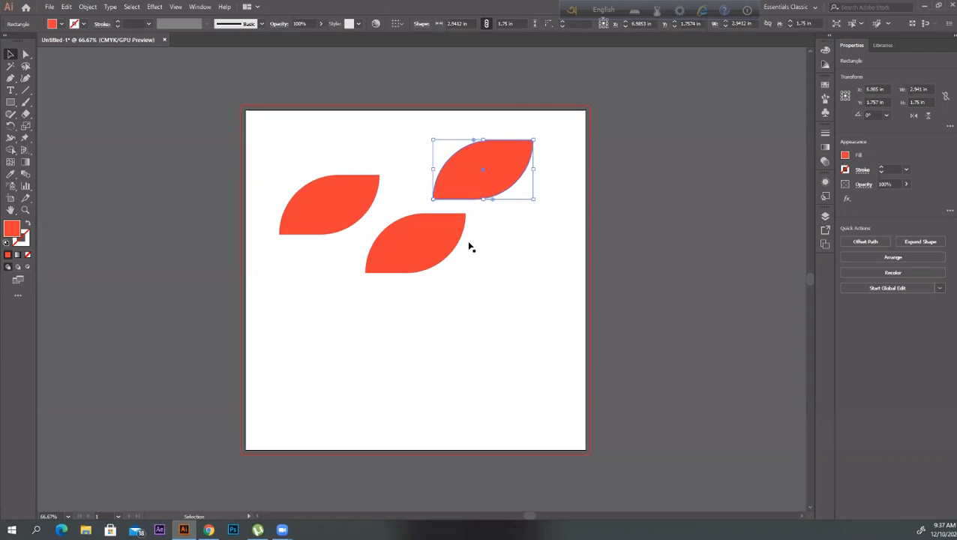
drag(427, 249, 428, 259)
click(529, 280)
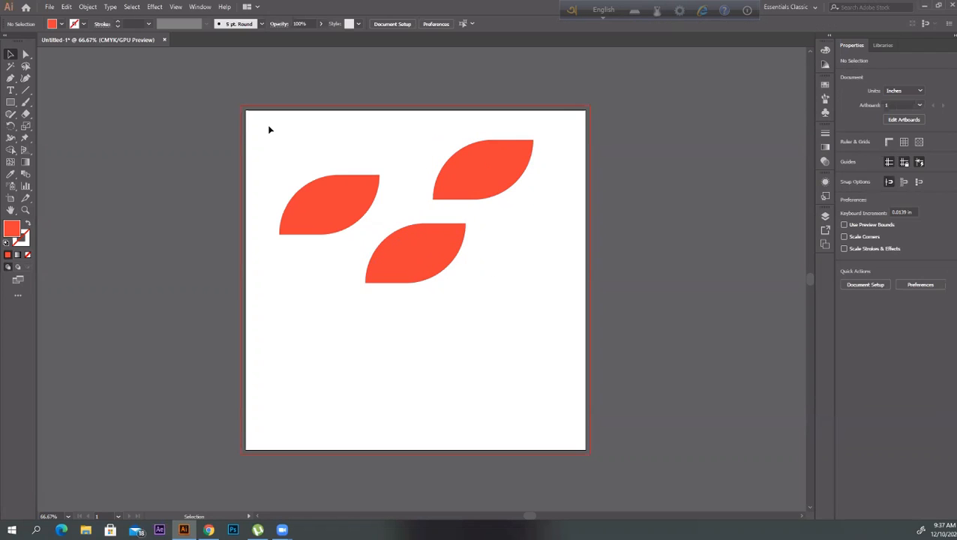
- Group the three leaves and deselect them
drag(270, 130, 555, 308)
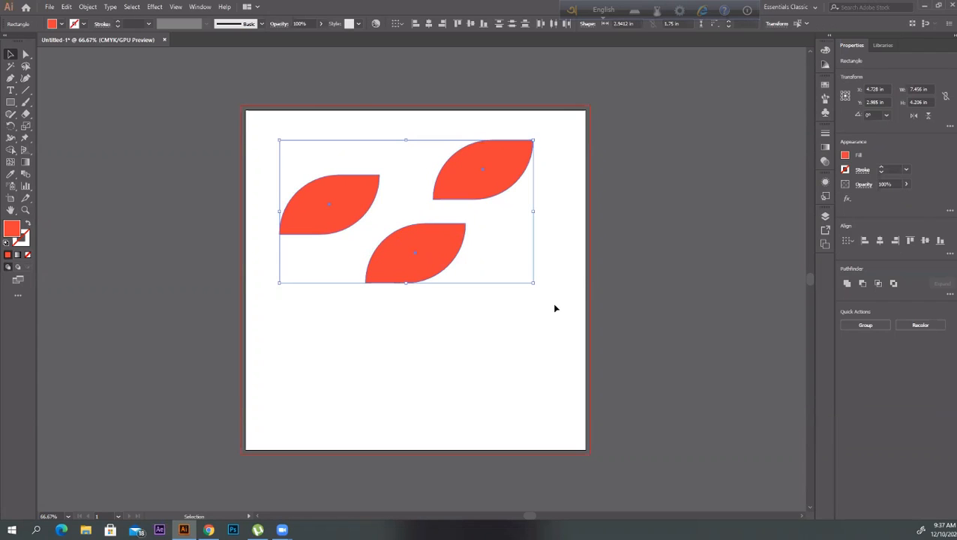
right_click(417, 251)
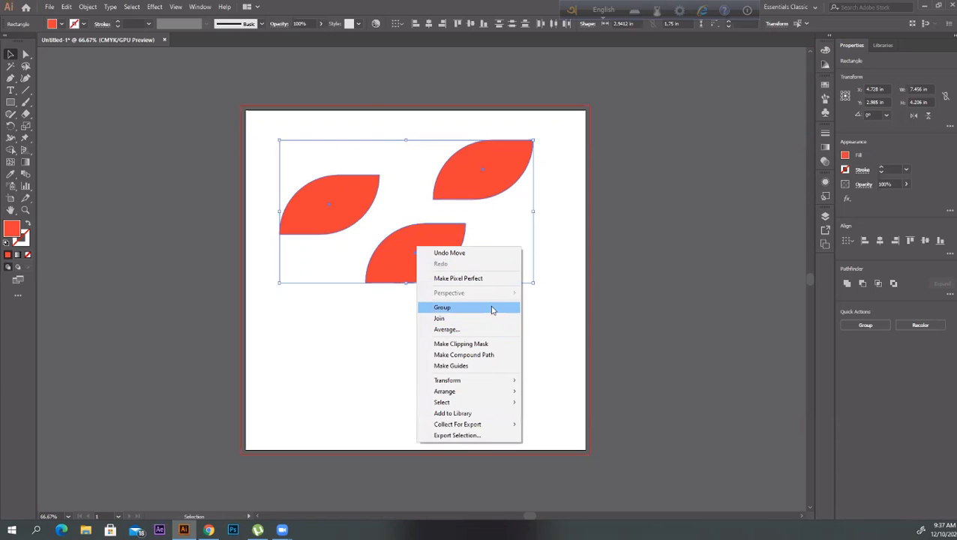
click(494, 310)
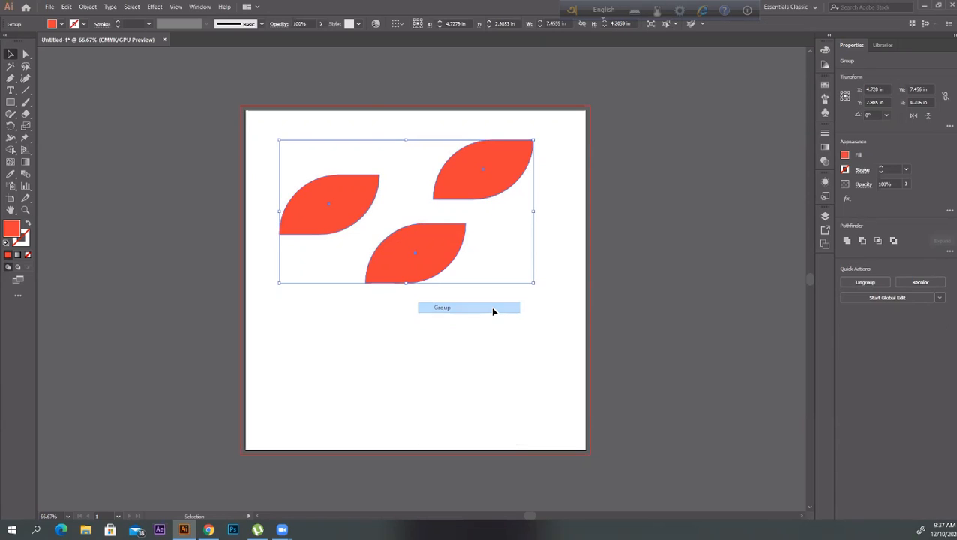
click(582, 292)
- Move the leaf group to about X 5.27 in, Y 3.22 in, and check that the Selection tool selects it as a whole
drag(397, 257, 496, 293)
click(661, 298)
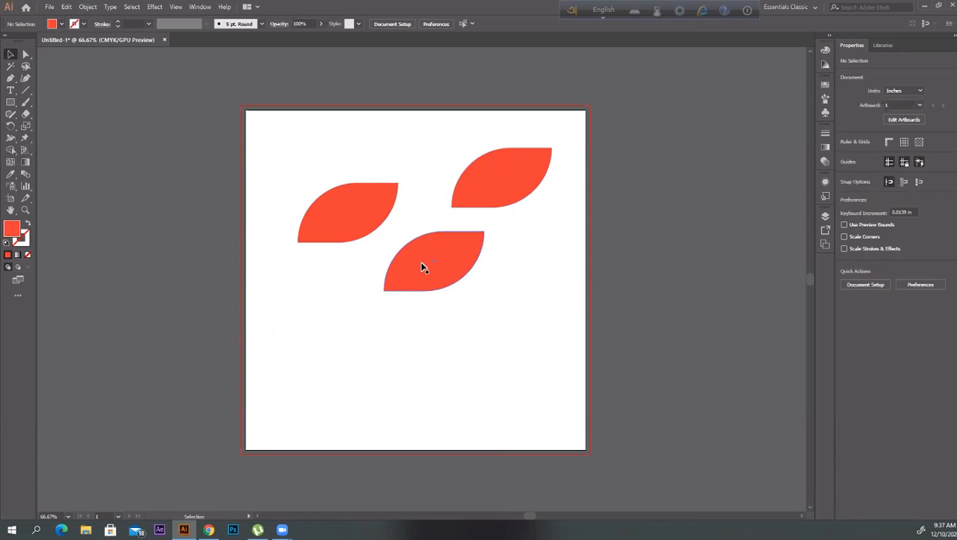
click(423, 267)
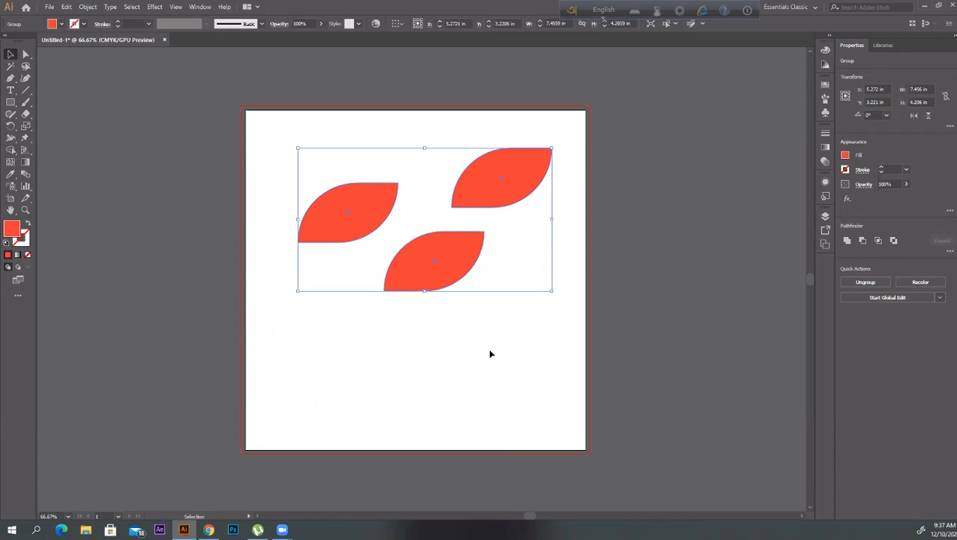
click(470, 374)
click(445, 277)
click(429, 371)
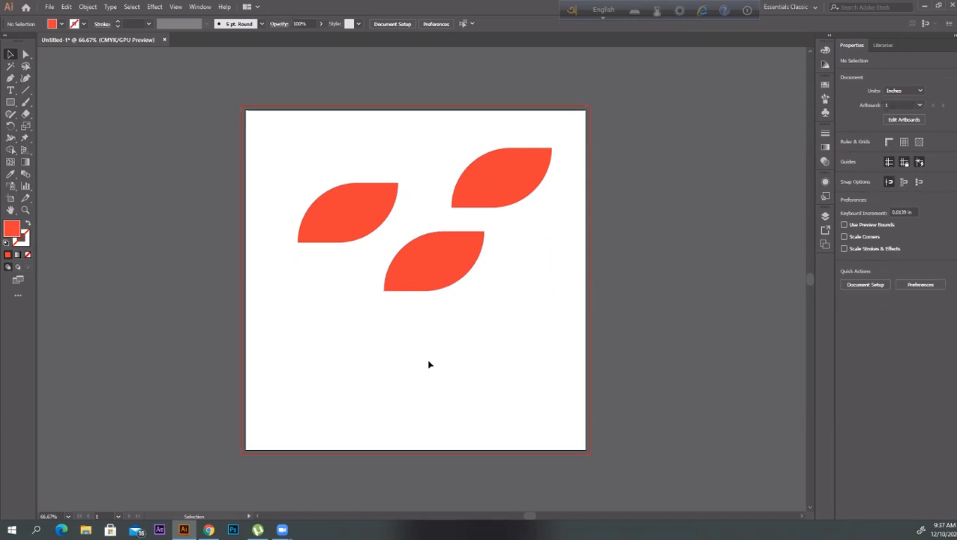
- Select the lower and upper-right leaves individually inside the group with the Group Selection tool
click(455, 249)
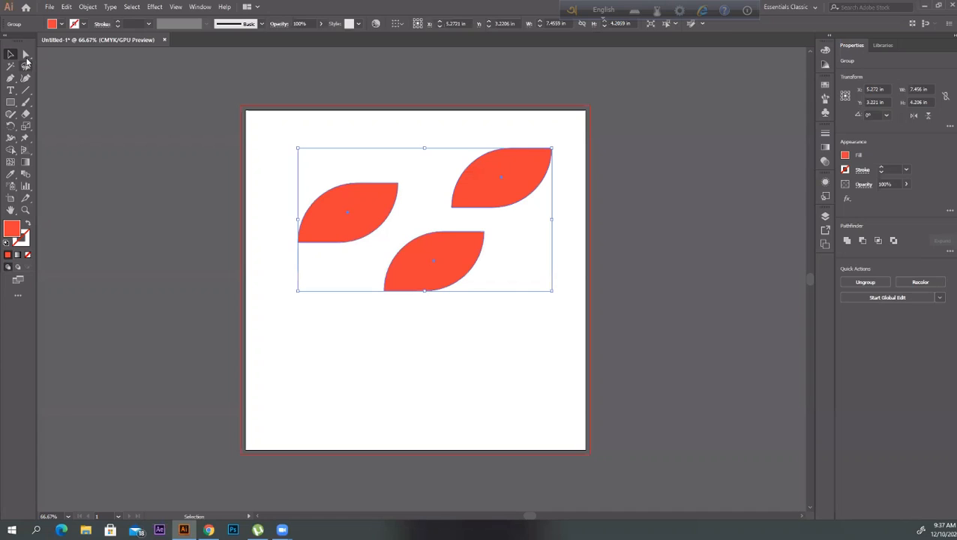
drag(26, 62, 65, 69)
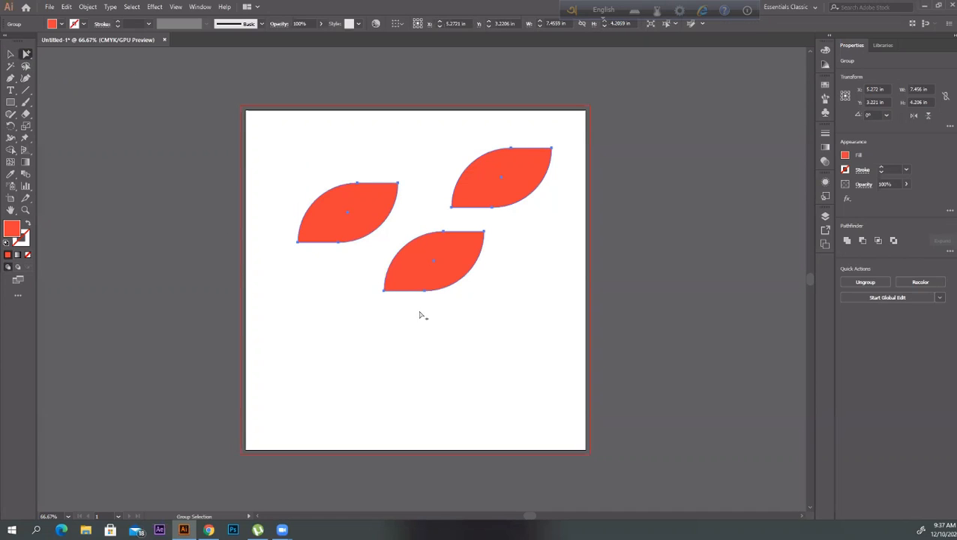
click(484, 352)
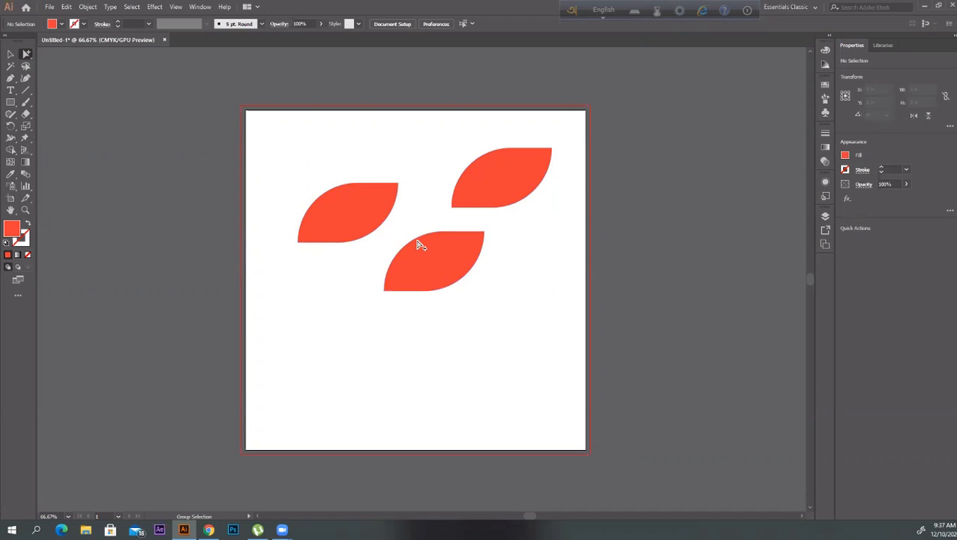
click(417, 282)
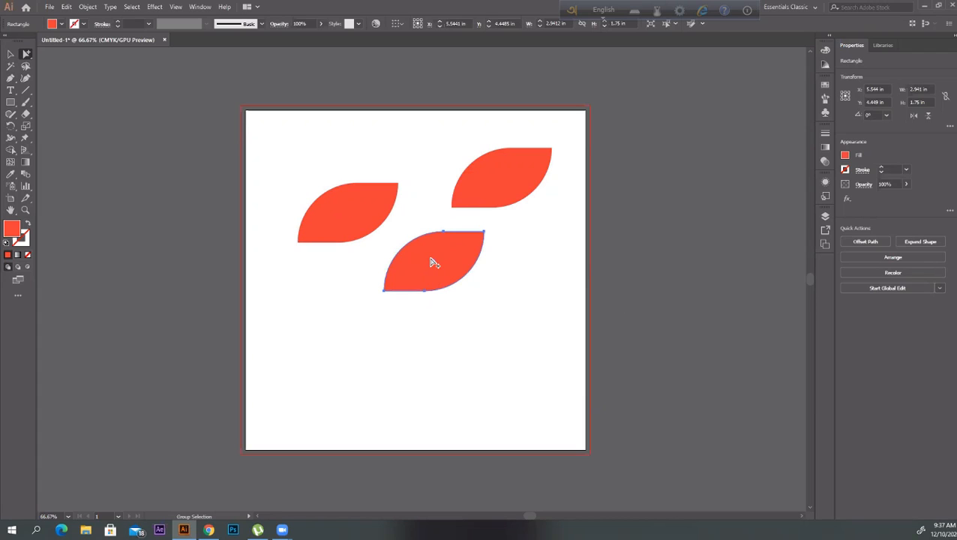
click(507, 185)
- Ungroup the three leaves with the Selection tool and deselect them
click(11, 55)
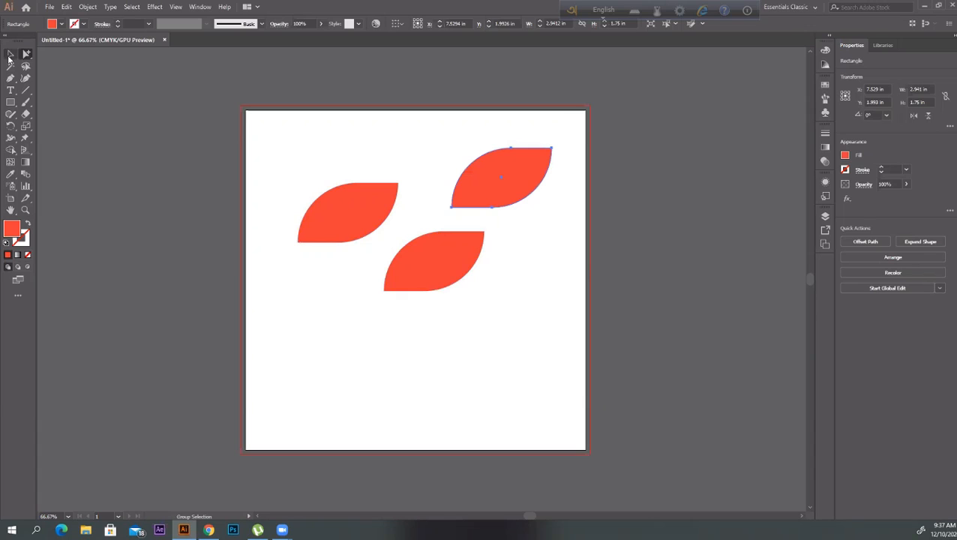
click(267, 255)
click(335, 223)
right_click(335, 223)
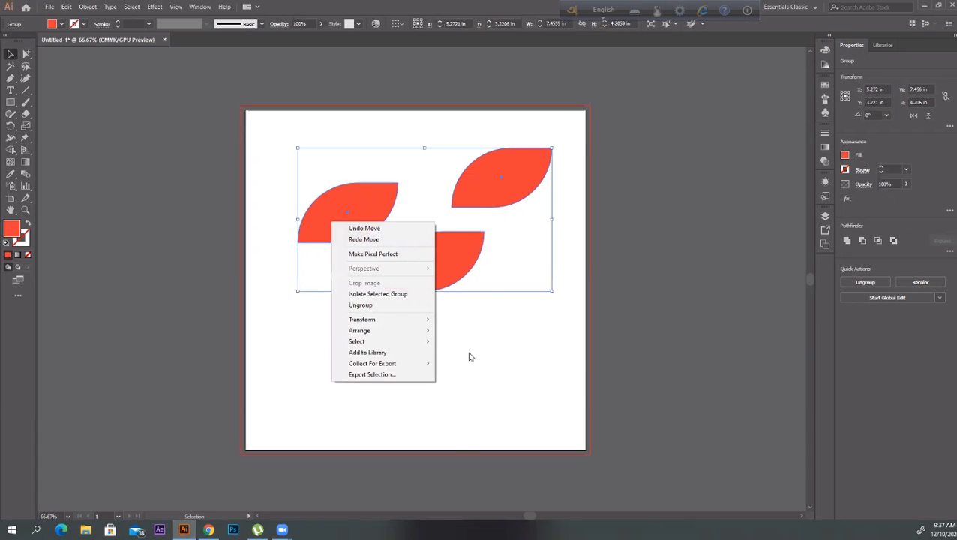
click(413, 308)
click(453, 449)
click(436, 289)
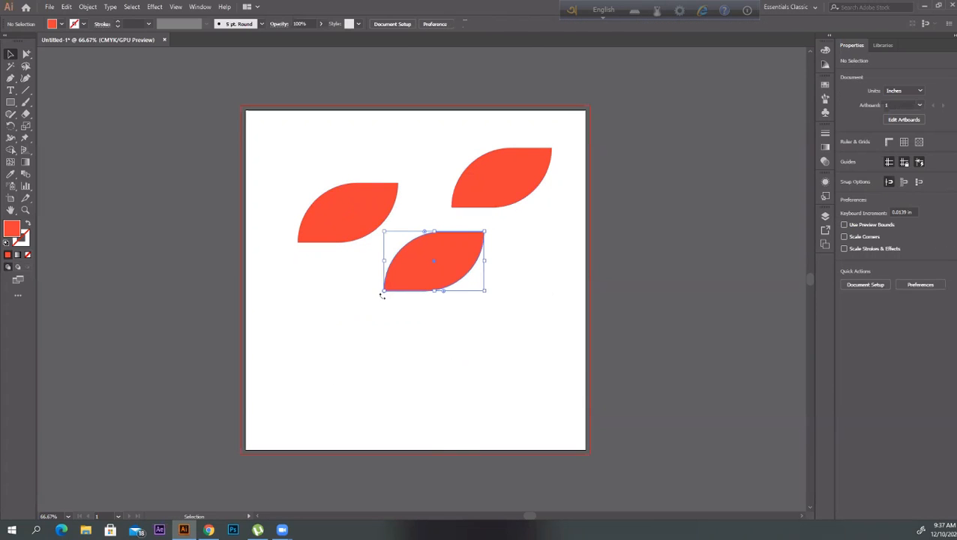
click(405, 352)
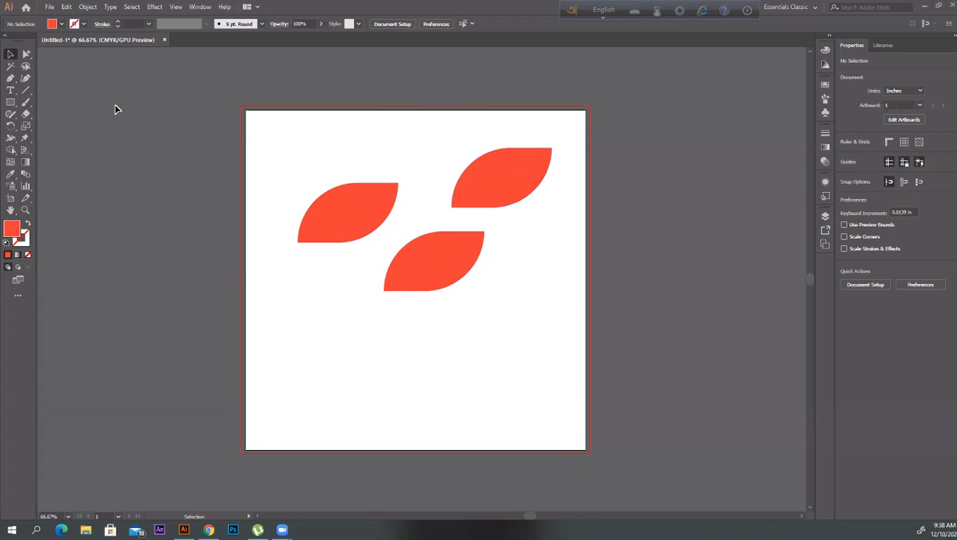
- Move the upper two leaves closer together with the Group Selection tool, placing the right one at about X 6.47 in, Y 2.55 in
click(27, 55)
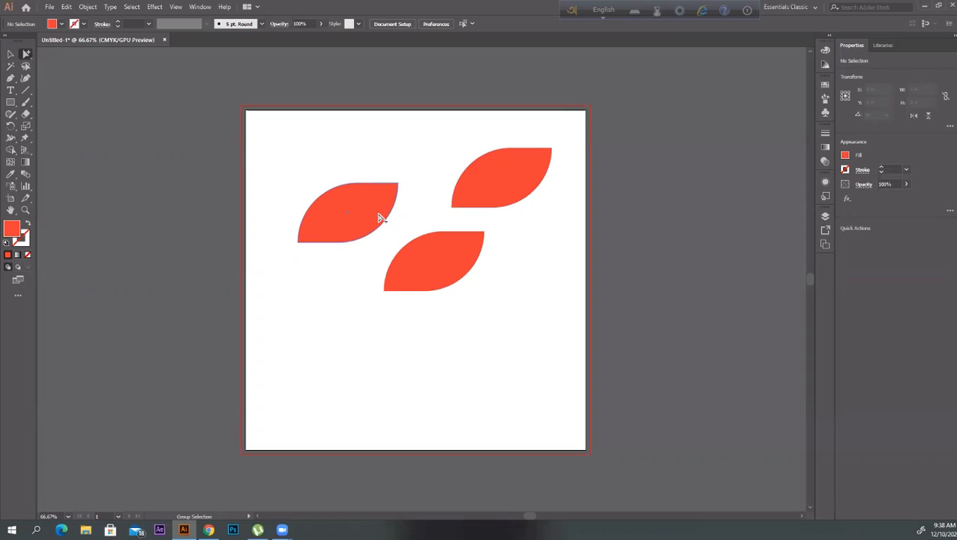
drag(378, 220, 401, 222)
drag(483, 197, 445, 216)
click(536, 276)
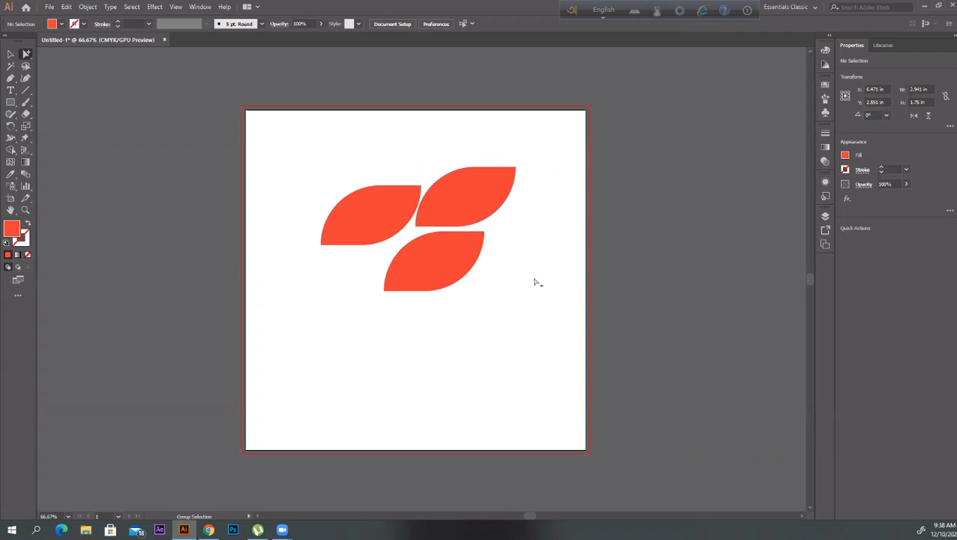
- Try moving the upper-right leaf to about X 2.69 in, Y 5.07 in with the Selection tool, and undo the move
click(11, 54)
key(space)
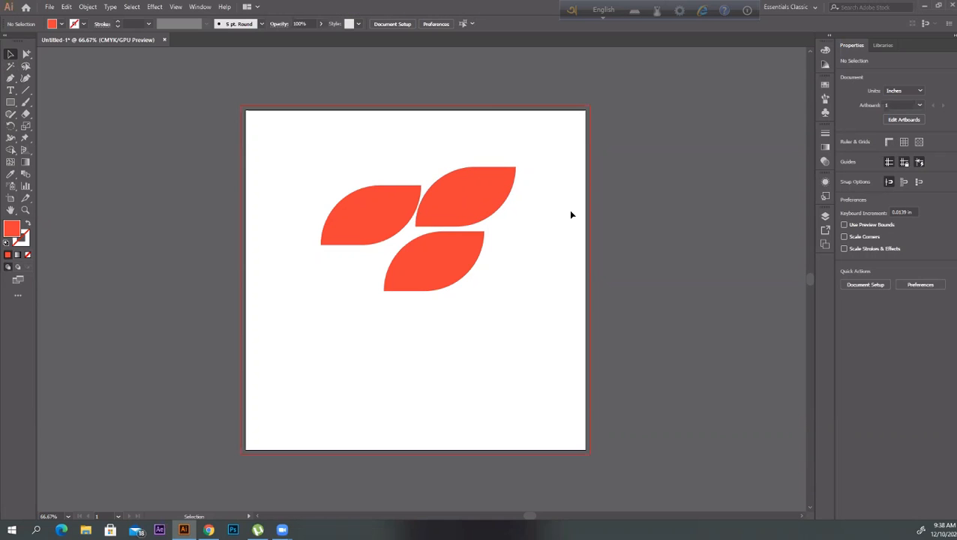
click(495, 207)
drag(496, 206, 369, 287)
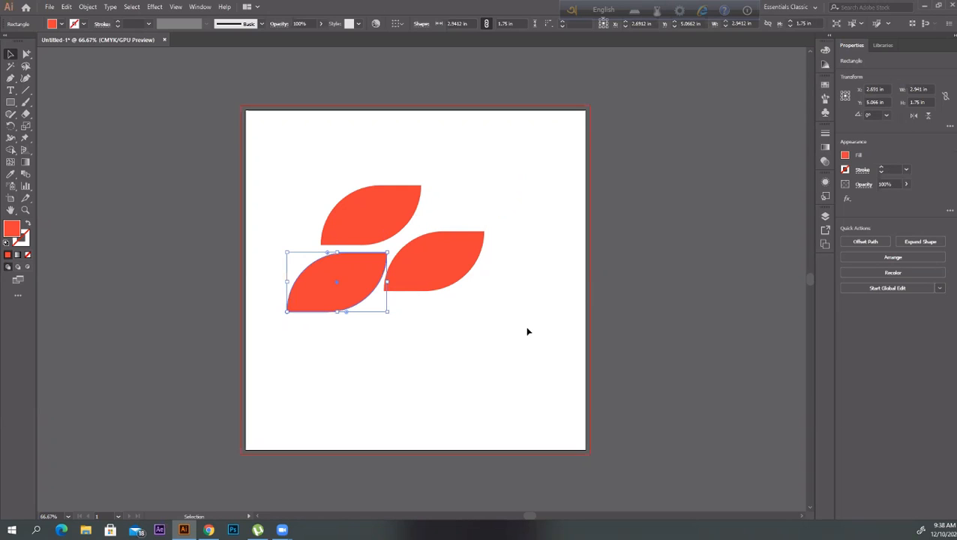
key(ctrl+z)
- Duplicate the upper-right leaf into the space beside the lower leaf, below the upper-left one, and select all four leaves
click(465, 196)
drag(459, 203, 331, 287)
click(523, 324)
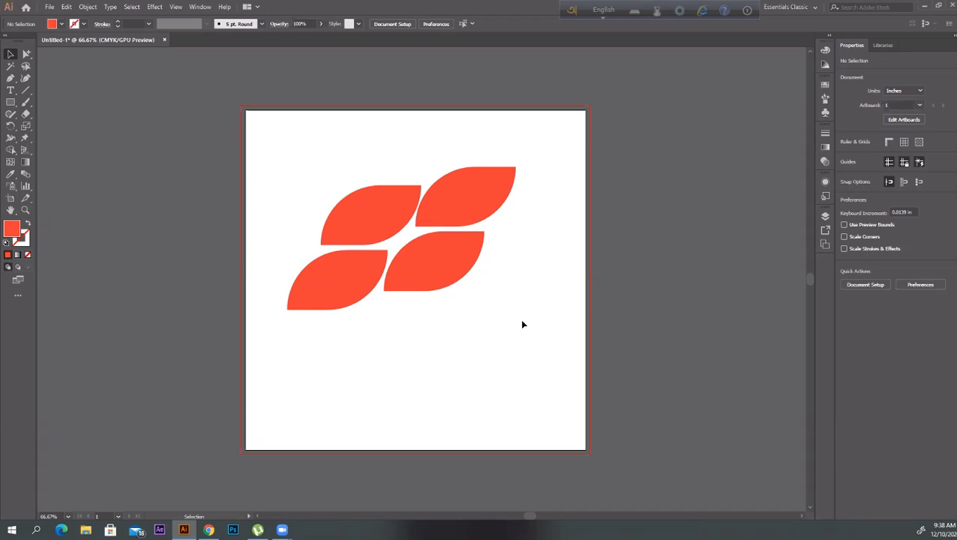
drag(294, 156, 455, 332)
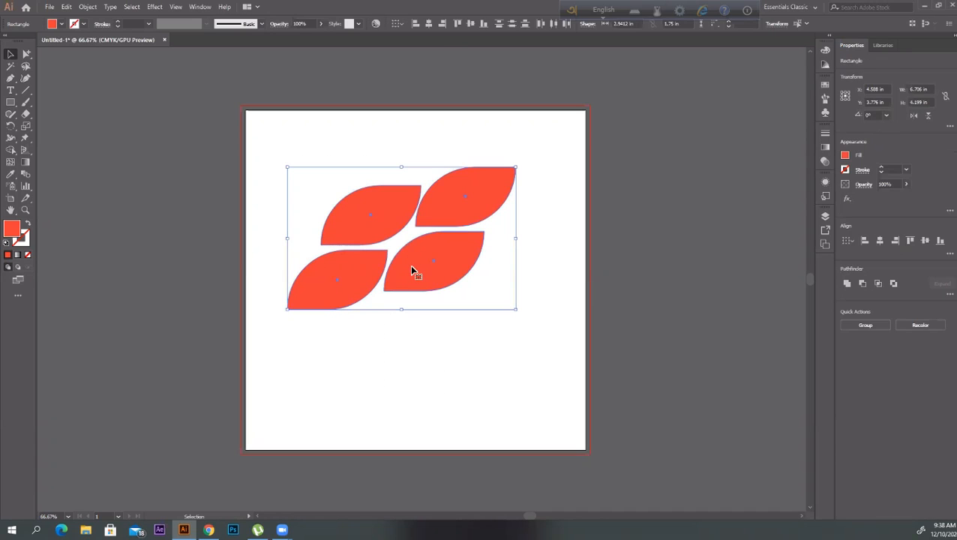
- Move the four selected leaves together to about X 5.16 in, Y 3.86 in and deselect them
drag(413, 269, 433, 272)
click(472, 376)
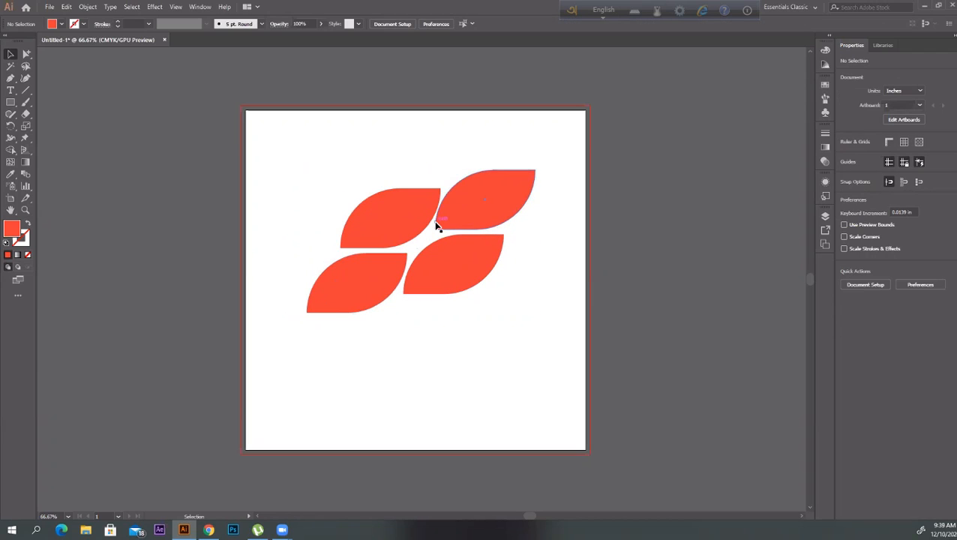
click(474, 197)
click(385, 222)
click(491, 284)
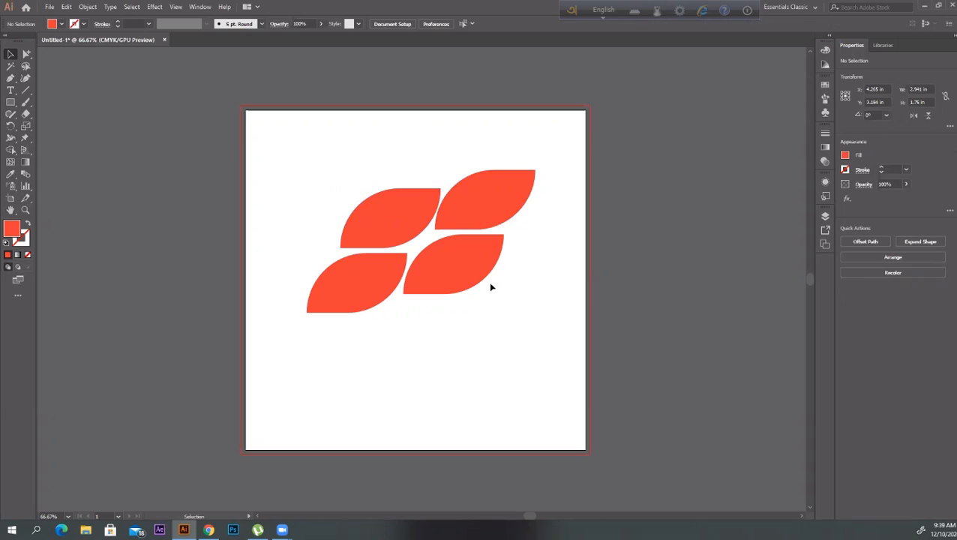
- Fill the upper-right and lower-left leaves with a blue swatch and deselect them
click(494, 216)
shift+click(349, 303)
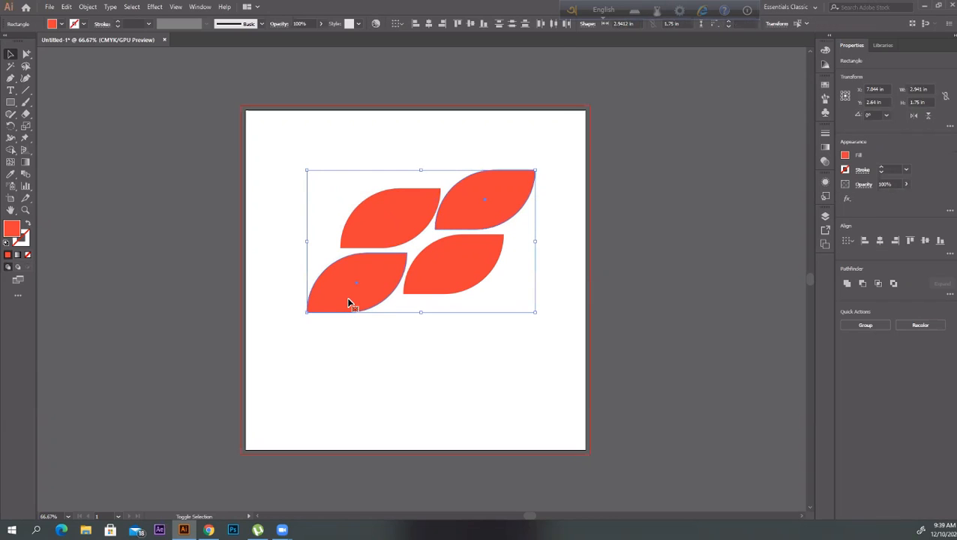
click(61, 23)
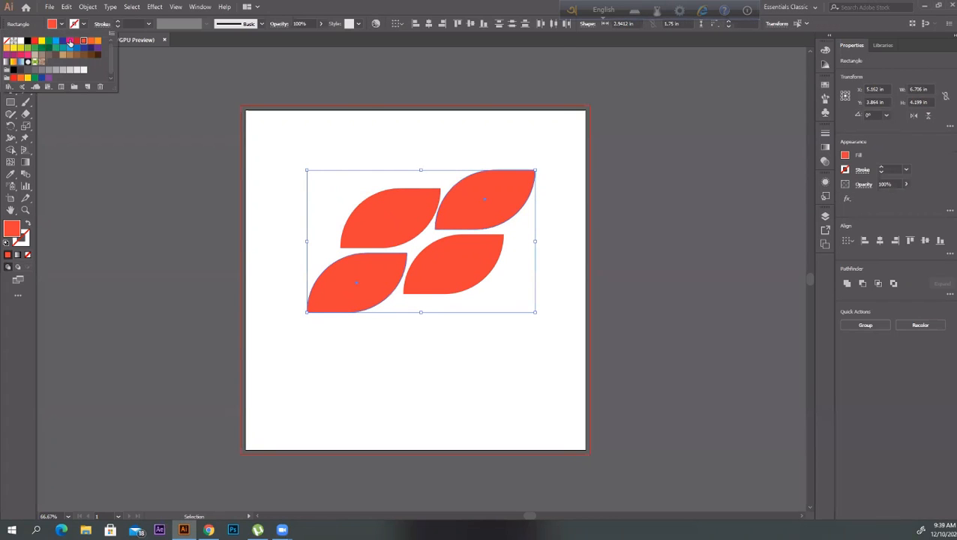
click(68, 51)
click(450, 394)
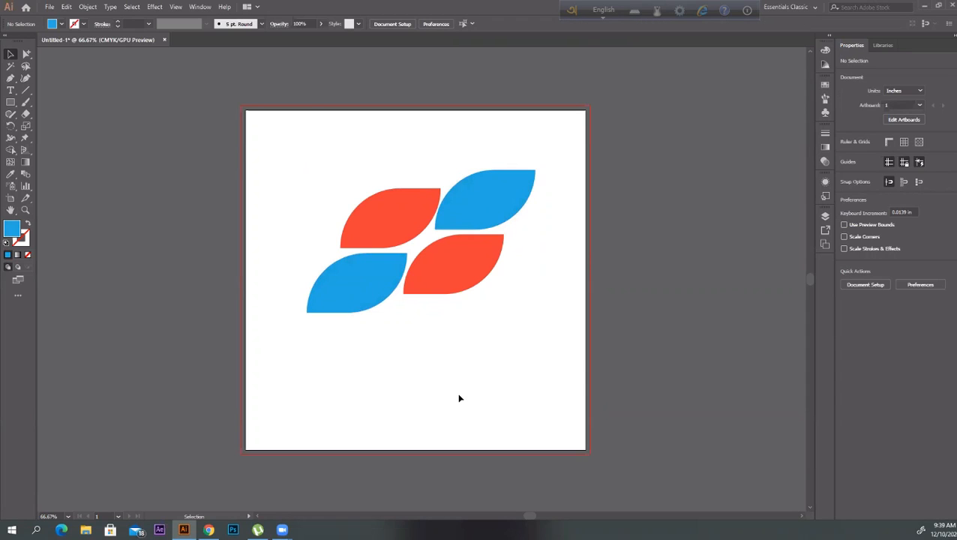
- Select the two blue leaves one at a time with the Selection tool, ending with nothing selected
click(444, 191)
click(365, 279)
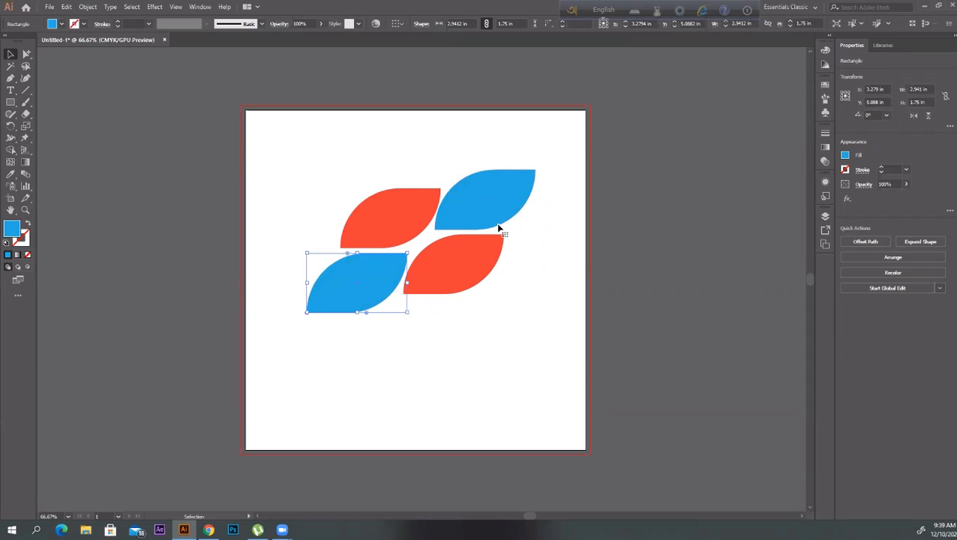
click(495, 224)
click(368, 287)
click(499, 373)
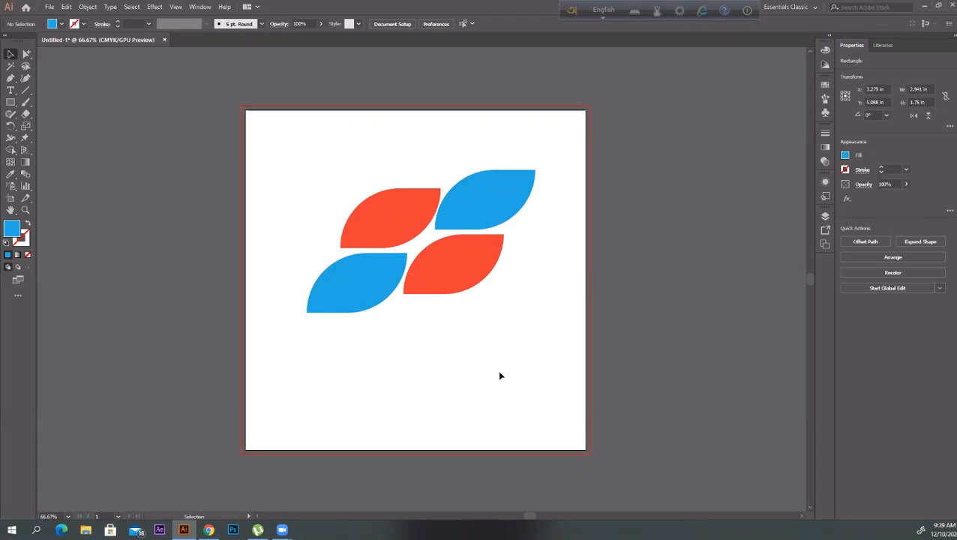
- Select the blue leaves and the red leaves by colour in turn with the Magic Wand tool, ending with nothing selected
click(11, 67)
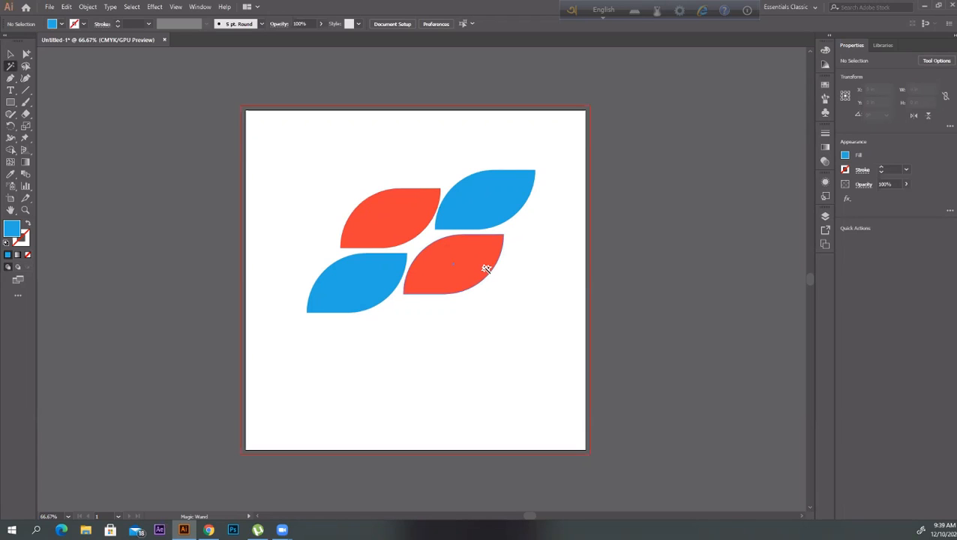
click(491, 204)
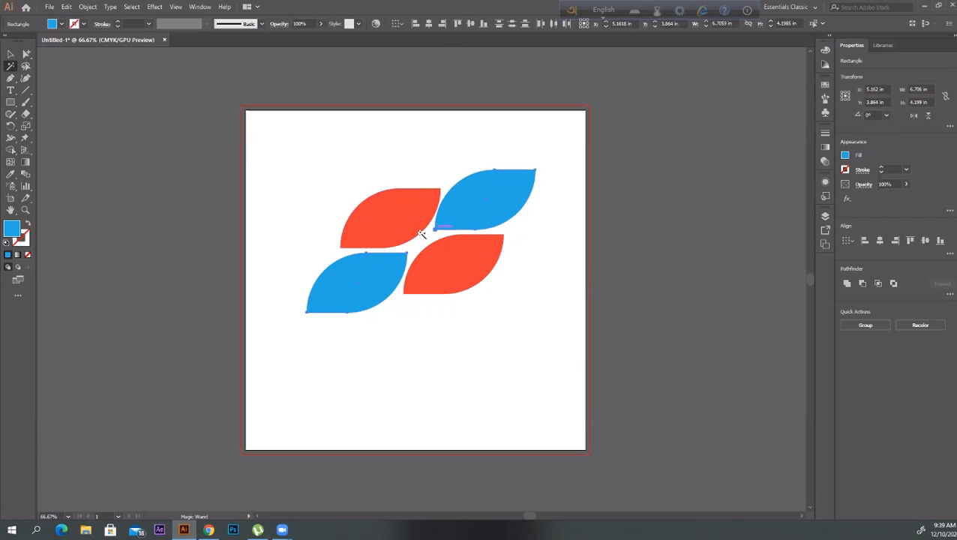
click(365, 210)
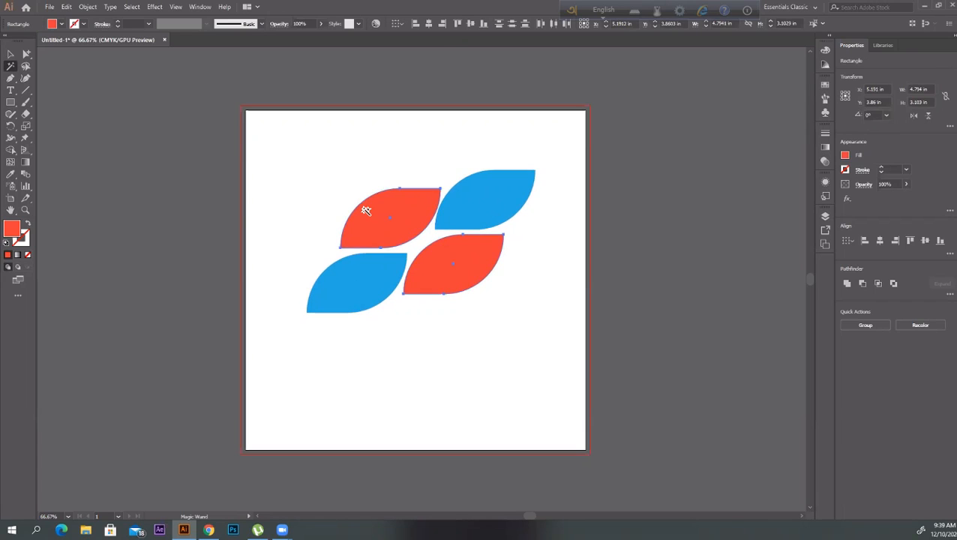
click(470, 199)
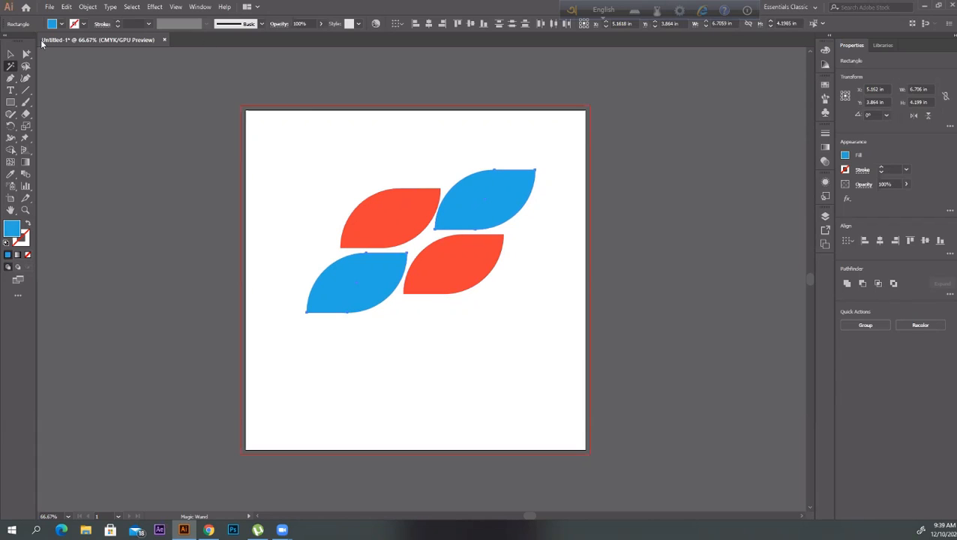
click(11, 54)
key(ctrl+a)
click(330, 186)
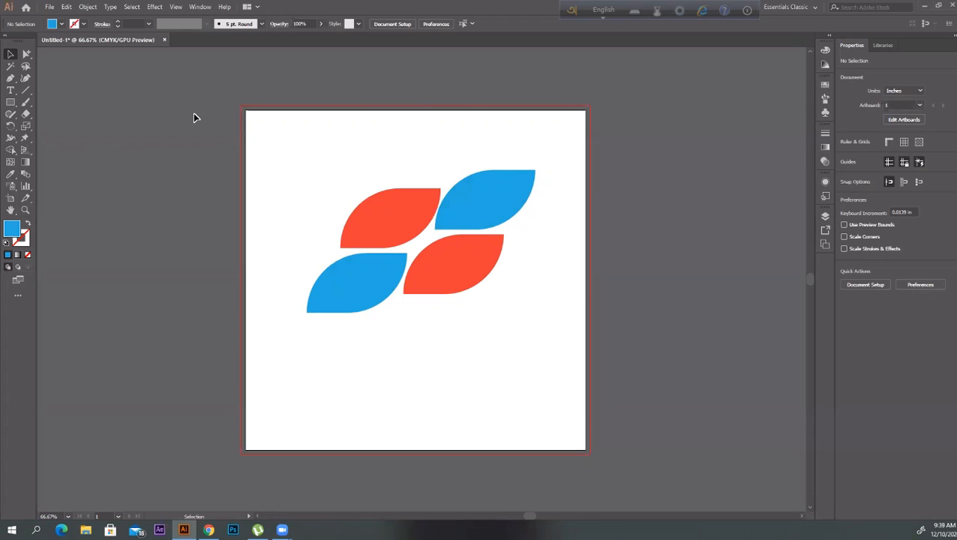
- Select different combinations of leaves by drawing freehand across them with the Lasso tool, ending with nothing selected
click(25, 66)
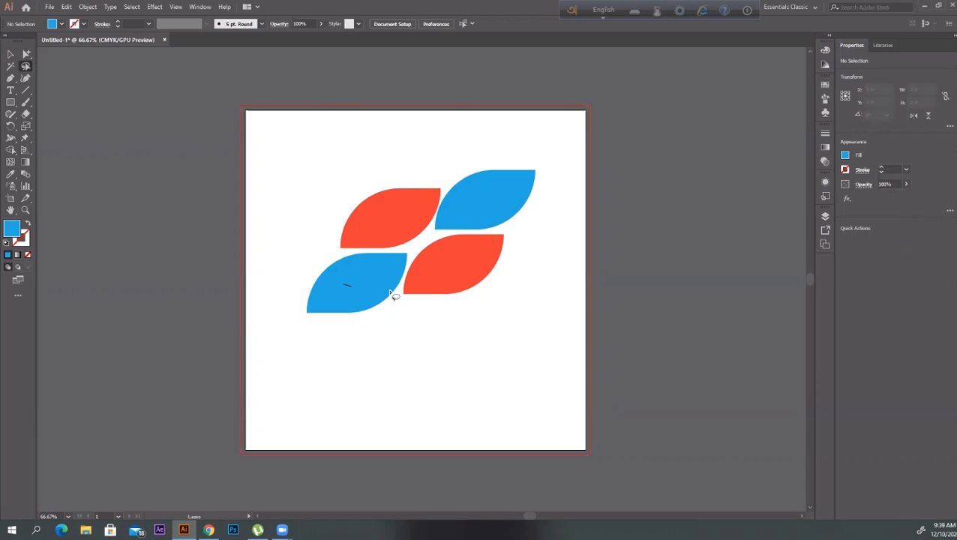
mouse_move(390, 293)
mouse_down()
mouse_move(441, 289)
mouse_move(491, 224)
mouse_move(495, 193)
mouse_up()
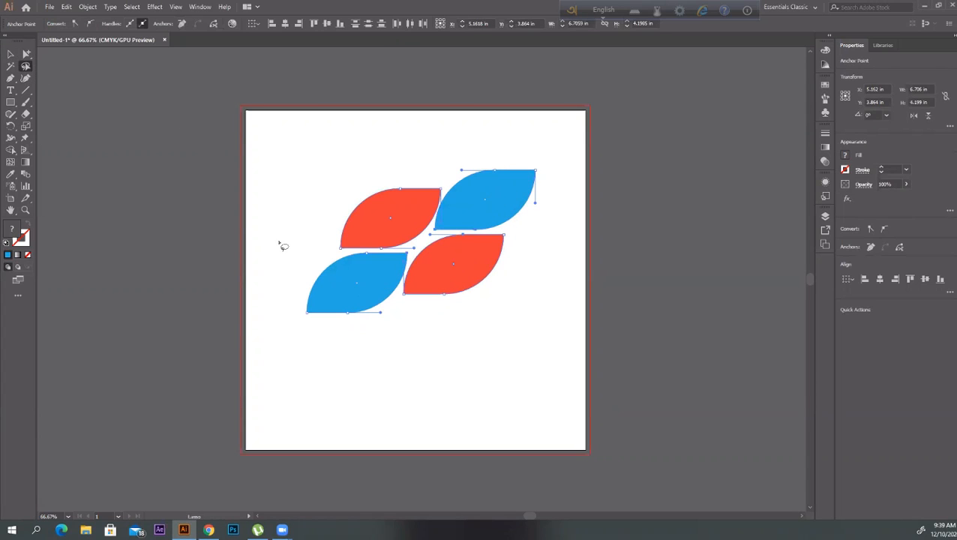
click(141, 161)
mouse_move(352, 285)
mouse_down()
mouse_move(382, 292)
mouse_move(457, 281)
mouse_move(472, 222)
mouse_up()
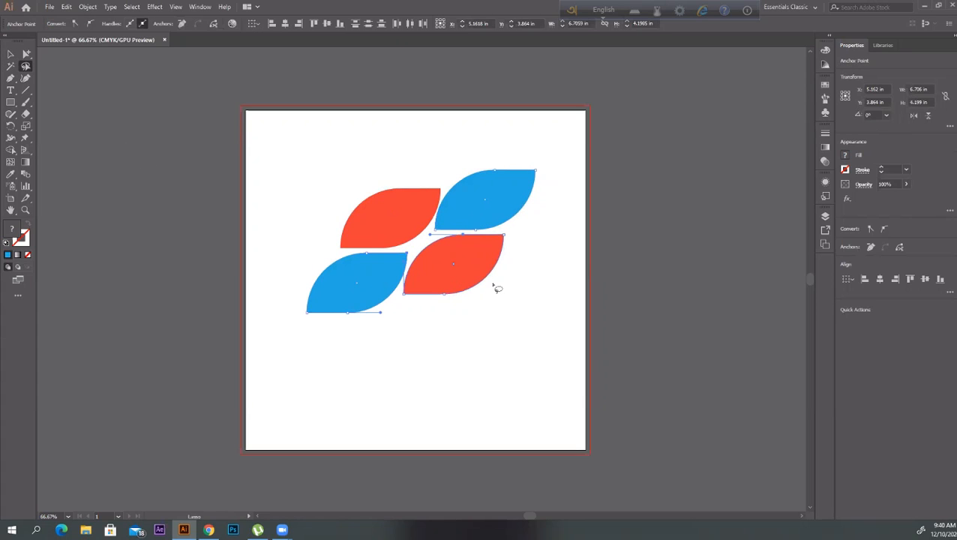
click(506, 316)
drag(398, 202, 367, 303)
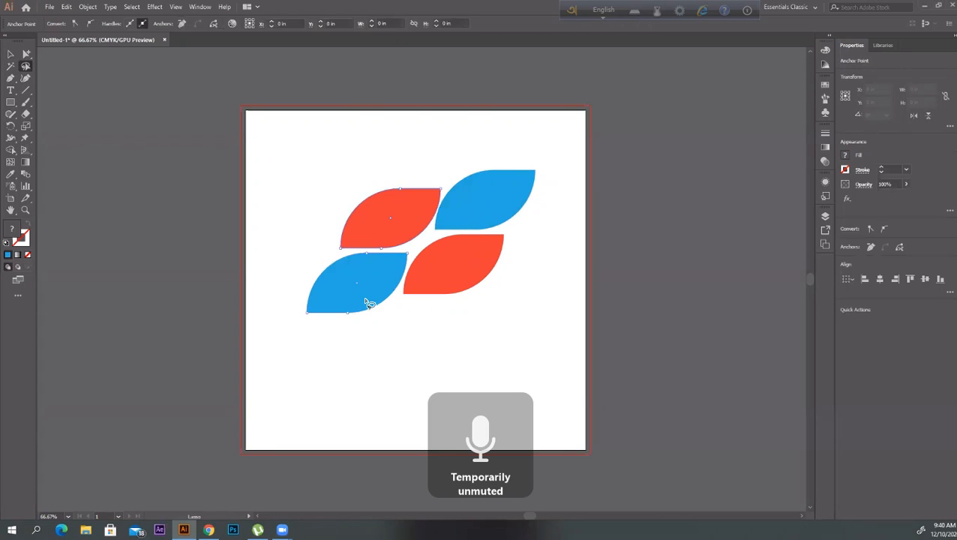
click(276, 222)
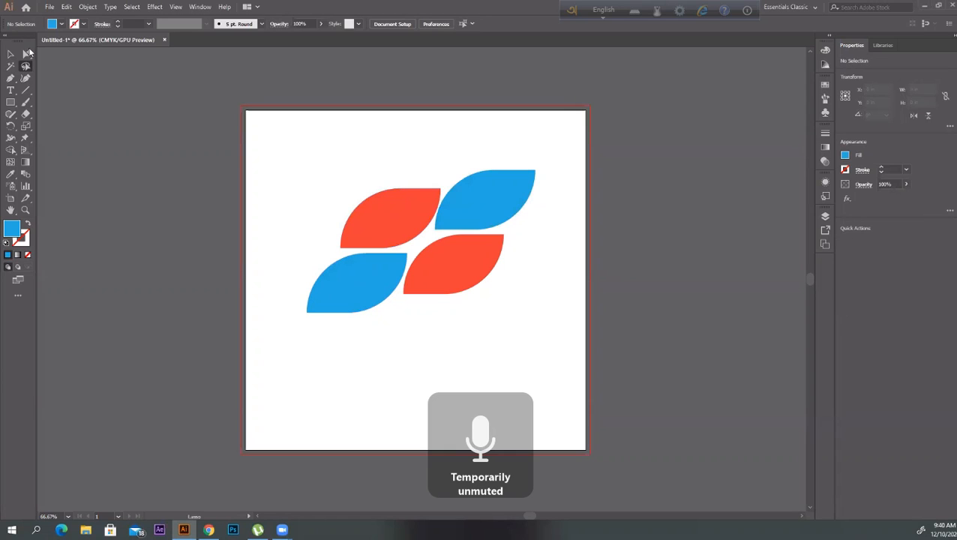
- Select all four leaves with the Selection tool and move them to about X 6.13 in, Y 7.79 in
key(v)
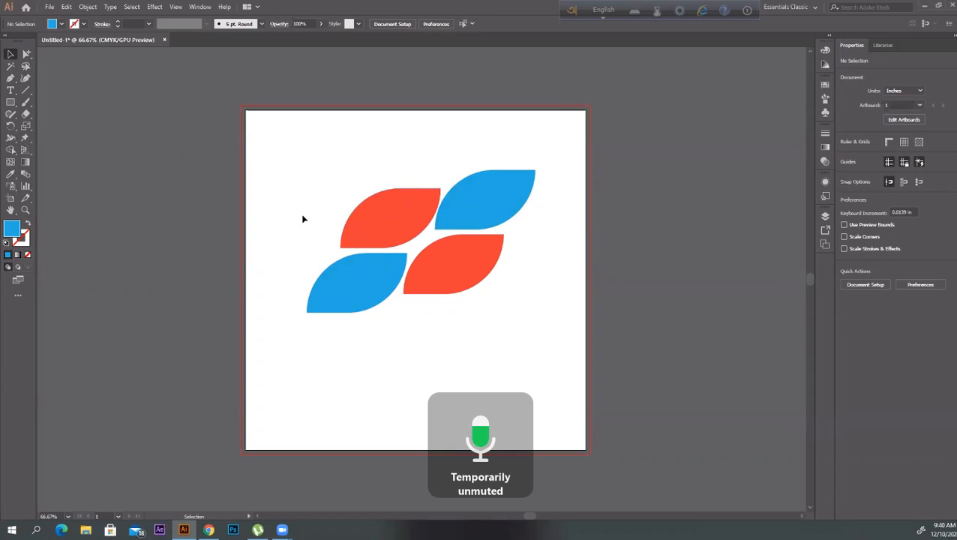
drag(299, 167, 500, 345)
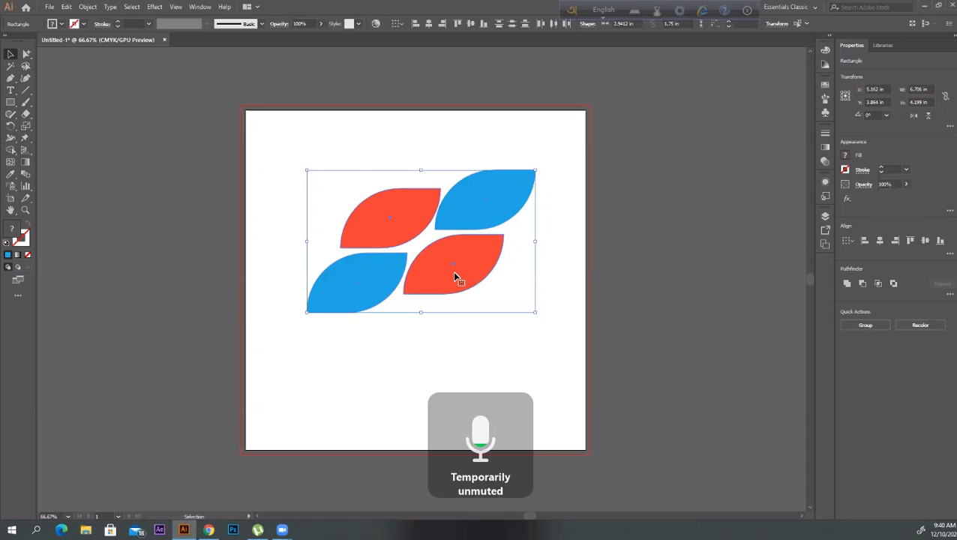
drag(455, 274, 496, 398)
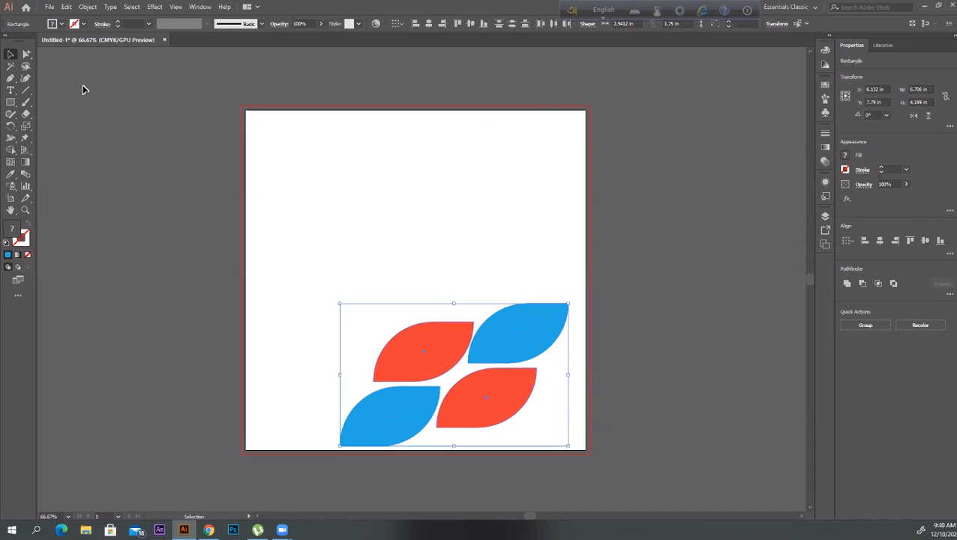
- Draw a closed four-sided shape above the leaves with the Pen tool, starting at about X 2.78 in, Y 1.97 in
click(11, 84)
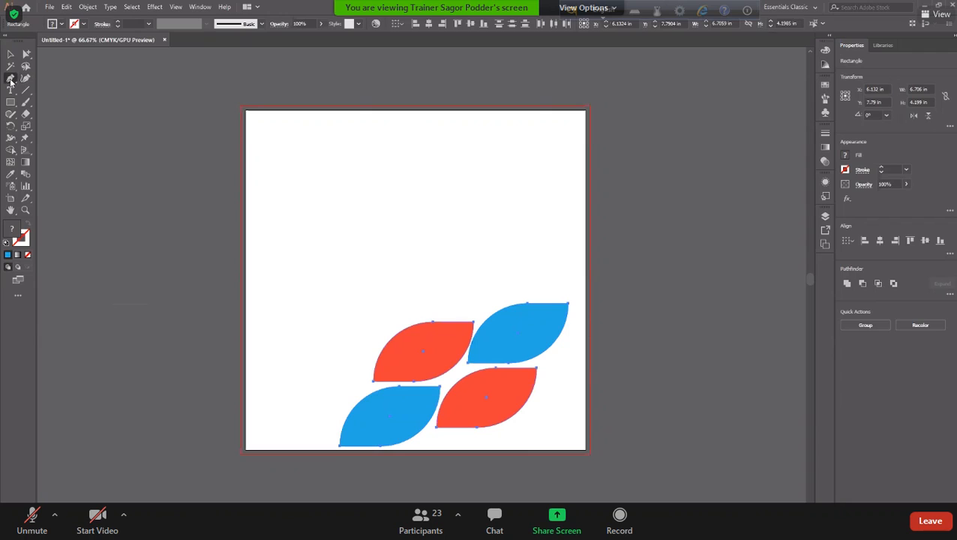
click(11, 80)
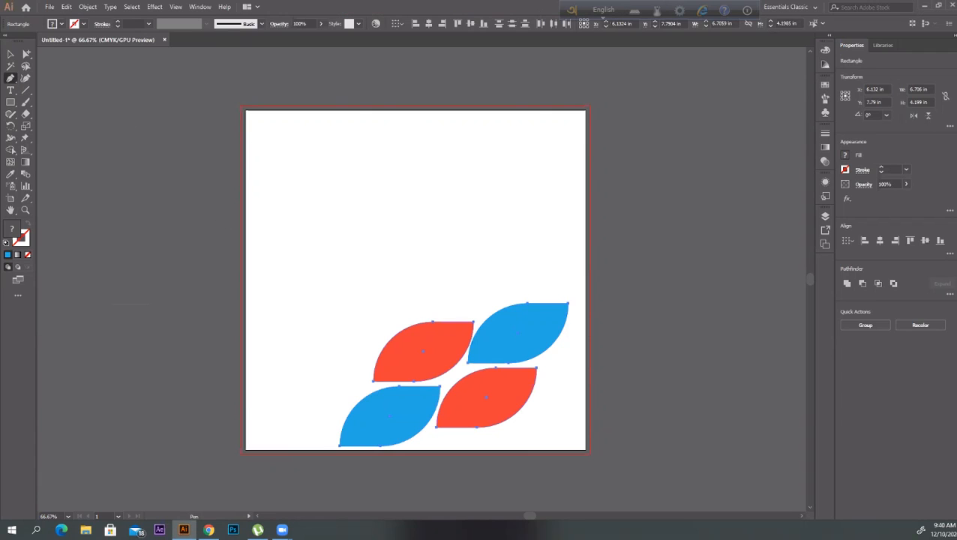
click(339, 176)
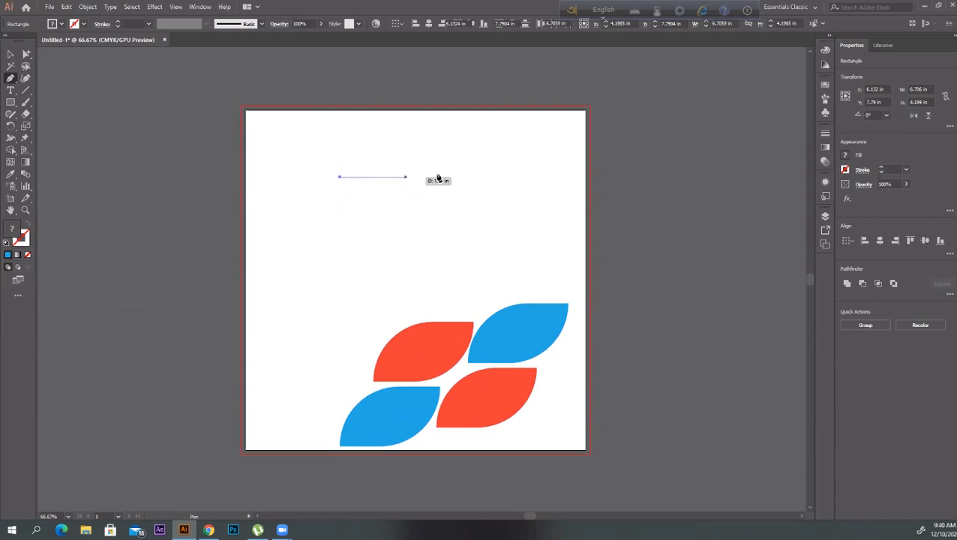
click(477, 177)
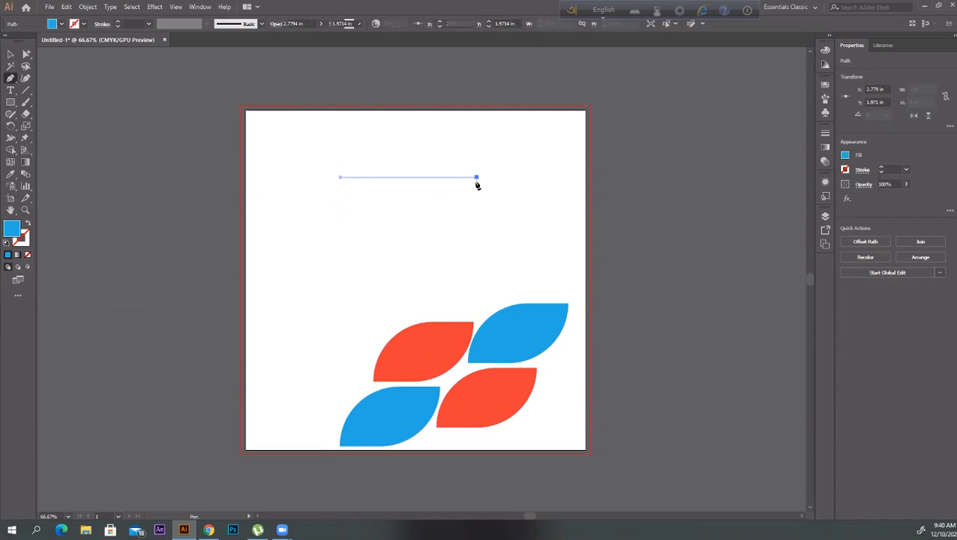
click(474, 280)
click(340, 280)
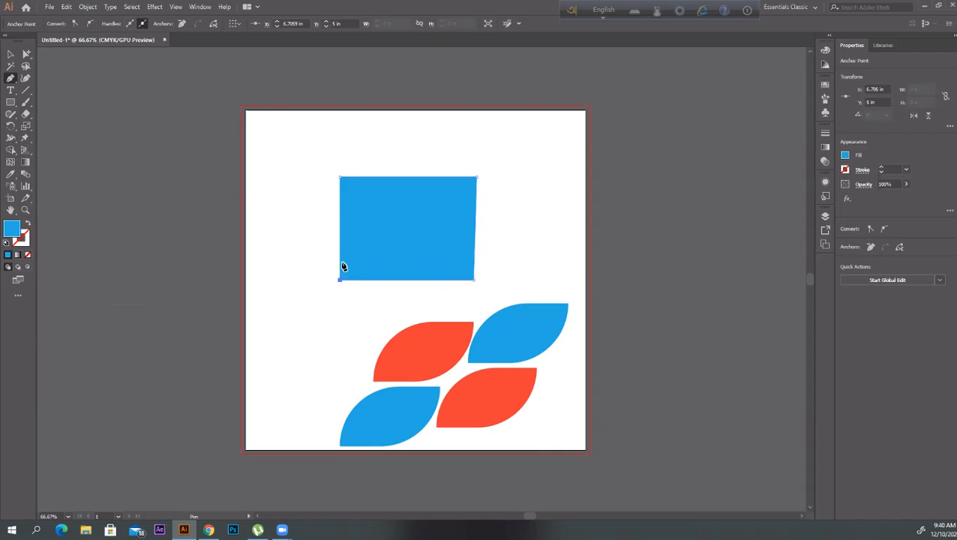
click(340, 177)
- Add an anchor point near the middle of the shape's upper edge, at about X 4.79 in, with the Add Anchor Point tool
click(10, 78)
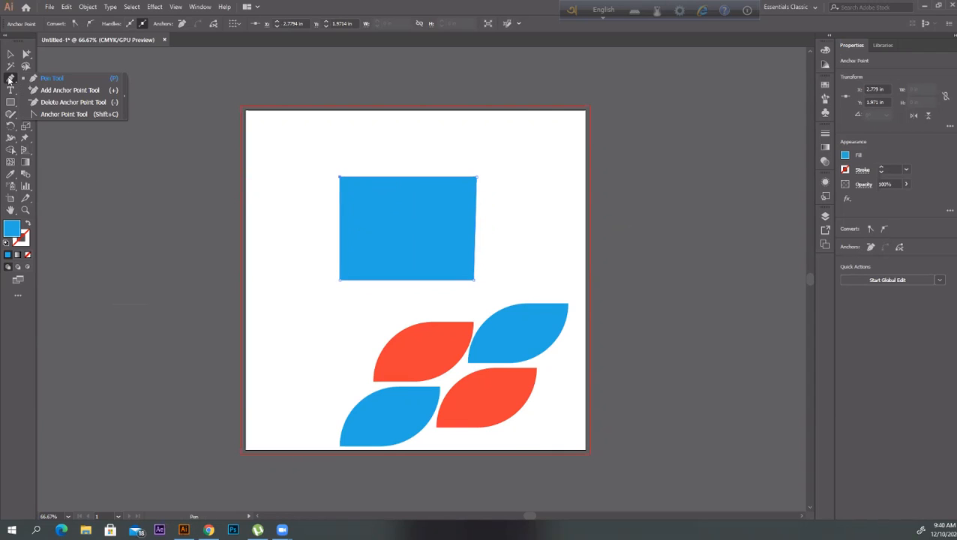
click(89, 91)
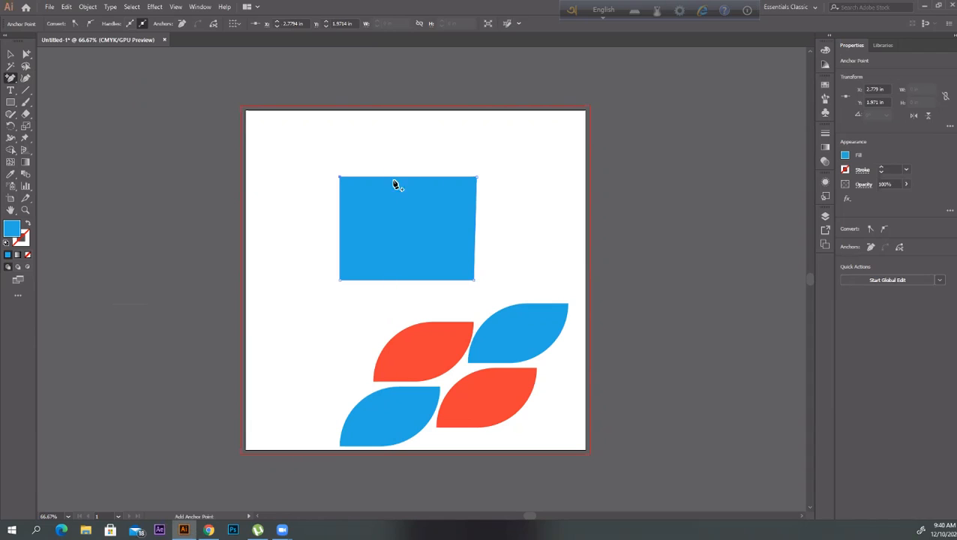
click(408, 178)
- Try curving the shape's upper edge from its middle anchor with the Anchor Point tool, and undo the curve
click(11, 81)
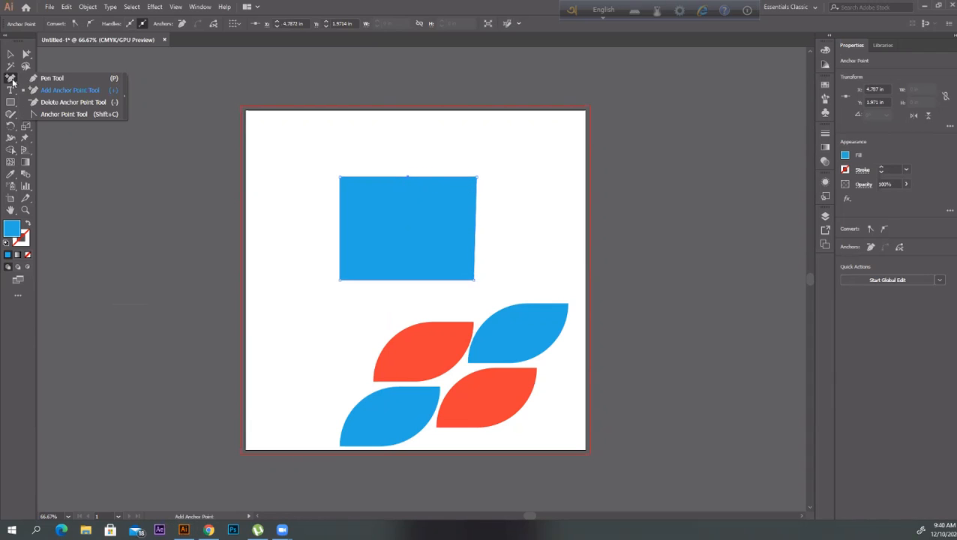
click(65, 115)
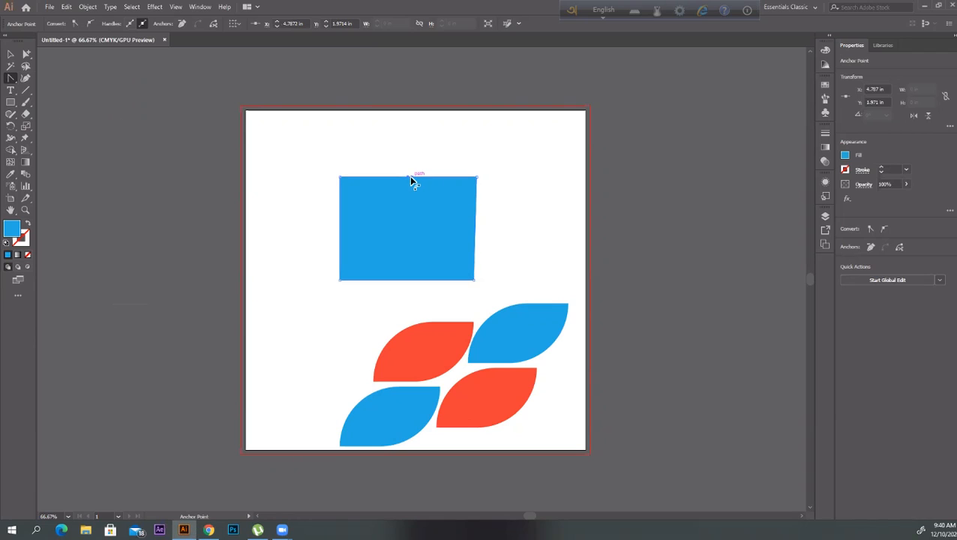
drag(408, 177, 426, 137)
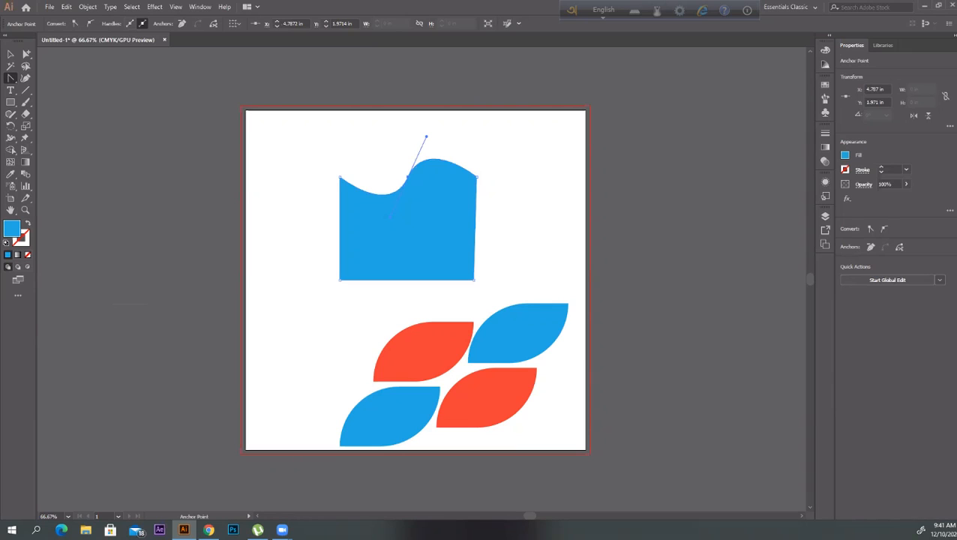
key(space)
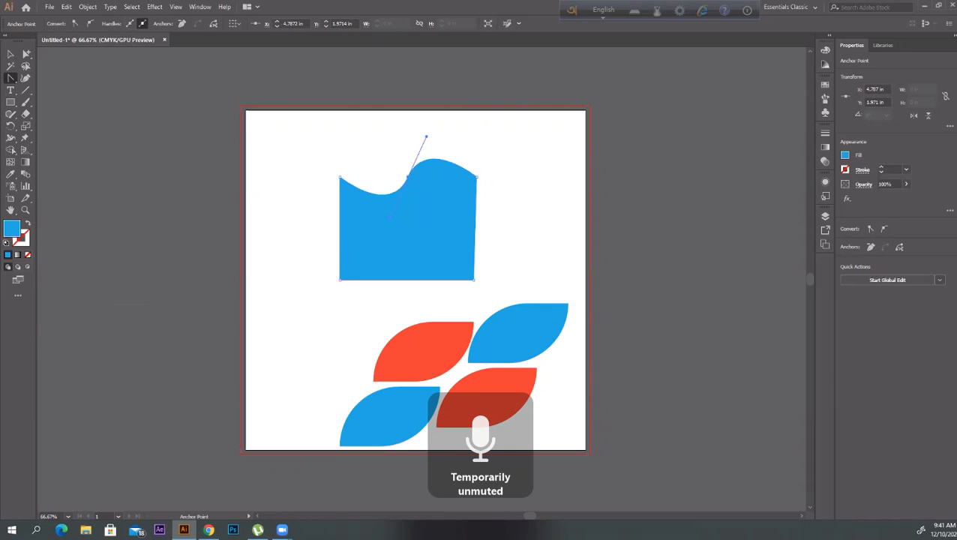
key(ctrl+z)
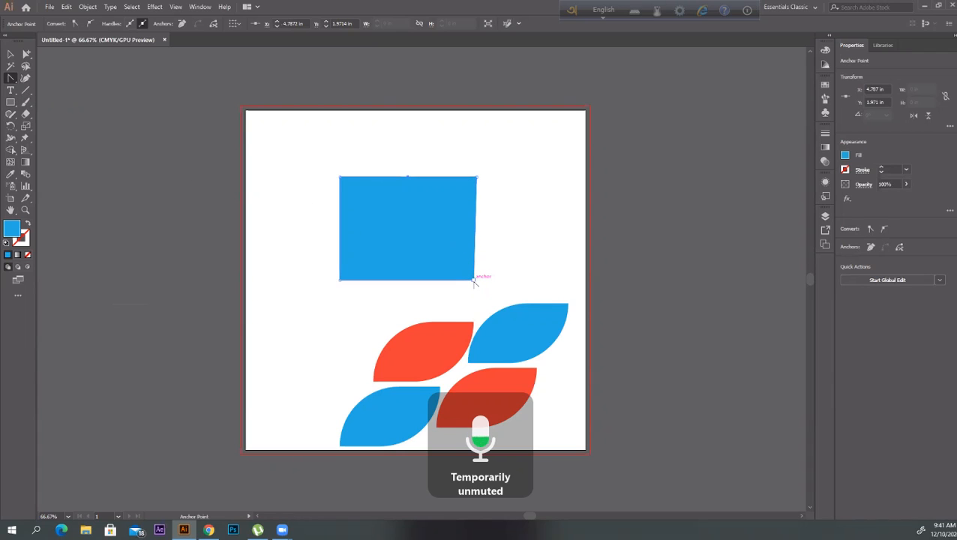
- Draw a square about 1.12 in wide beside the shape's upper-left corner with the Rectangle tool, and delete it
click(12, 54)
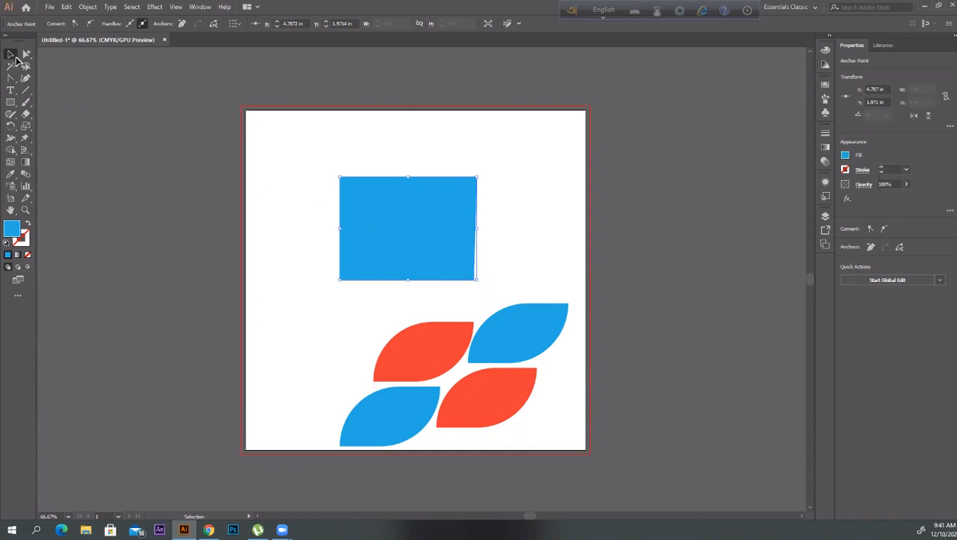
click(10, 102)
drag(292, 158, 331, 197)
key(v)
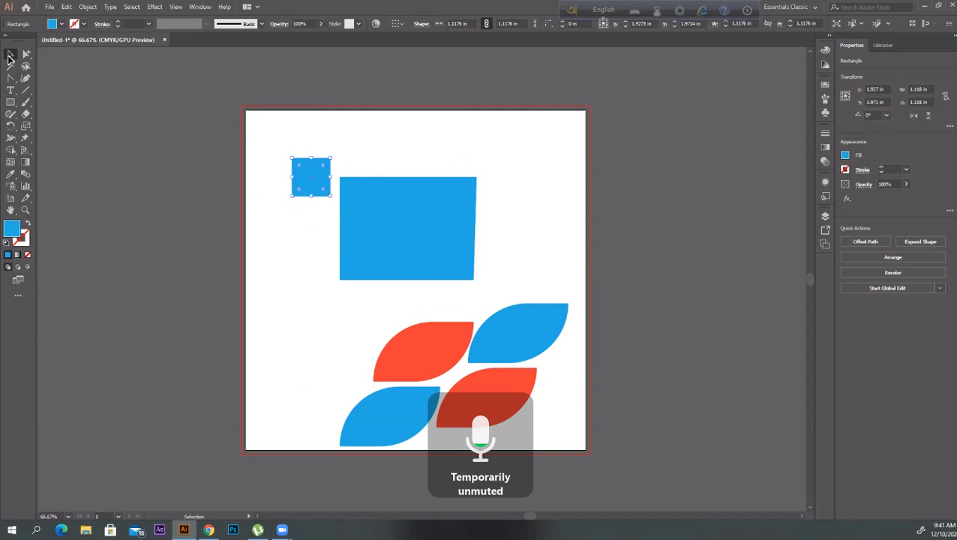
key(Delete)
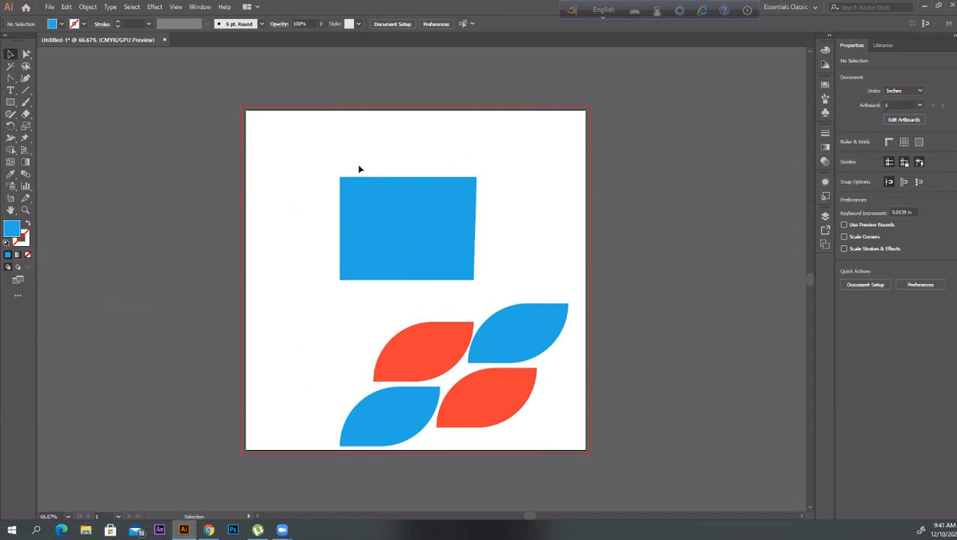
- Try an orange fill on the blue four-sided shape, and change its fill to green
click(431, 195)
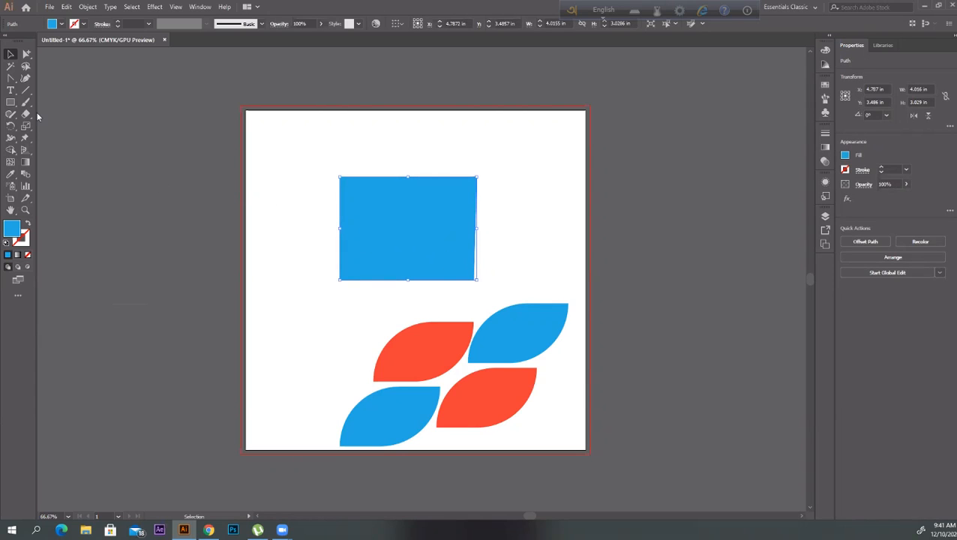
click(61, 24)
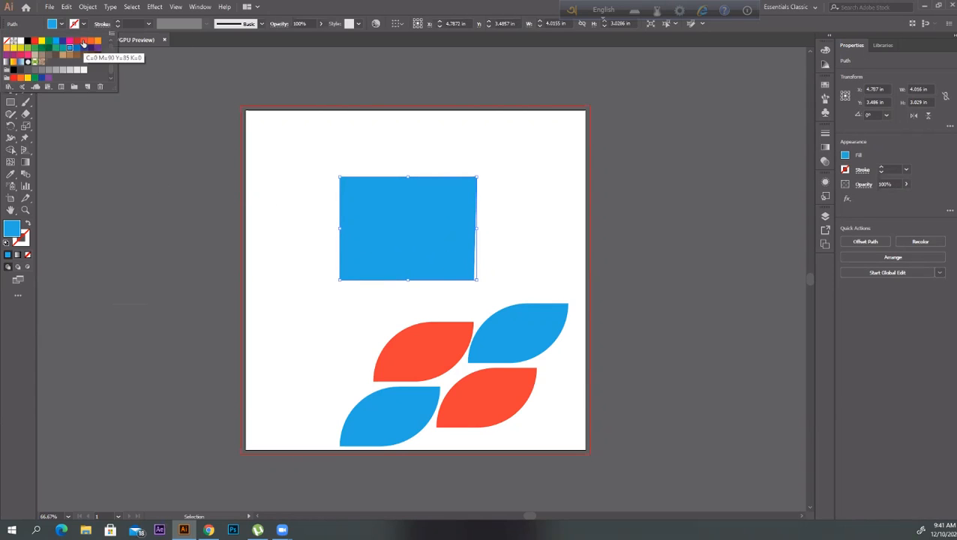
click(83, 43)
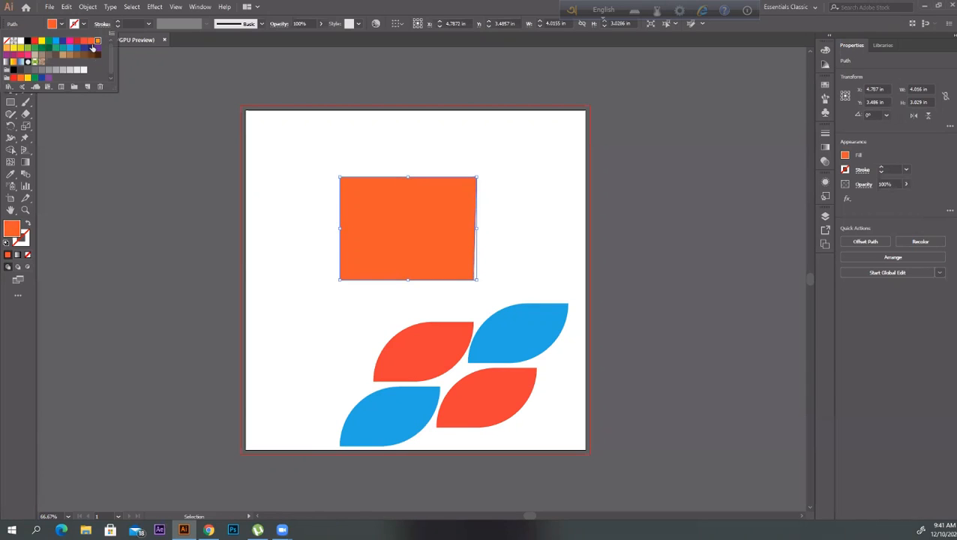
click(55, 47)
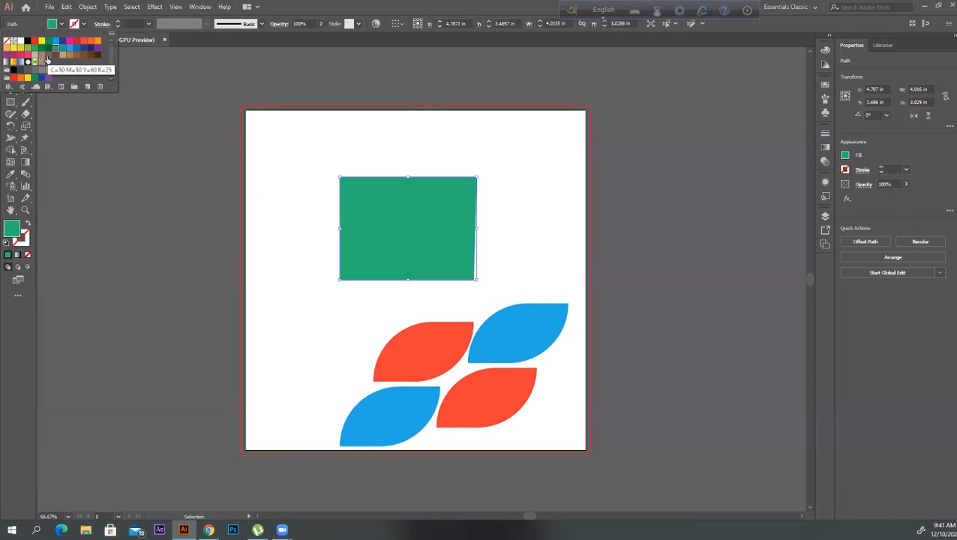
click(197, 158)
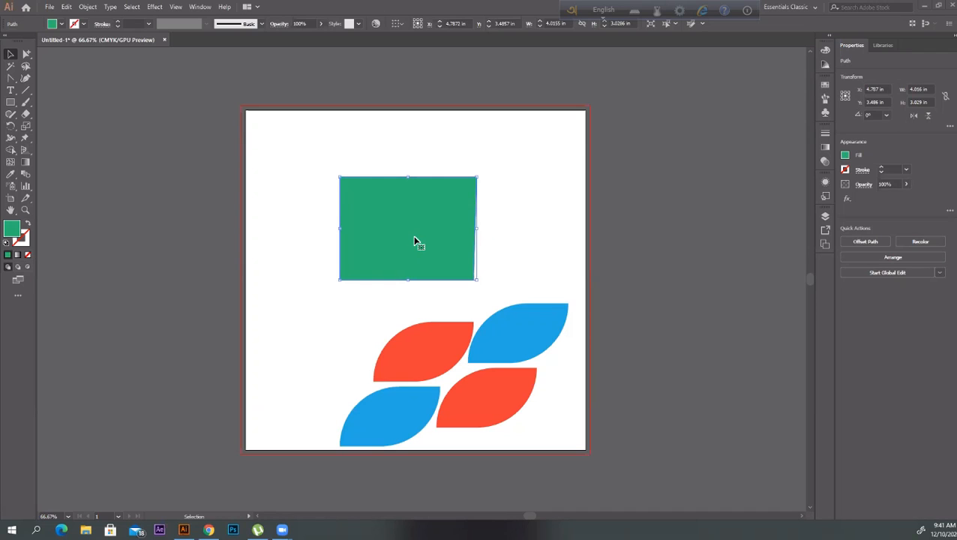
- Move the green shape off the artboard and back onto its upper right area, at about X 6.38 in, Y 2.75 in
drag(425, 241, 150, 228)
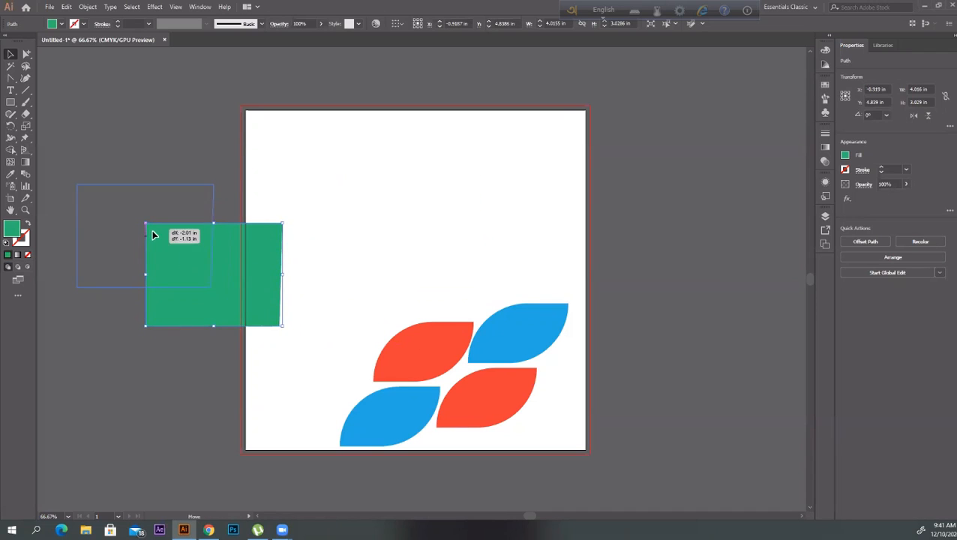
click(306, 266)
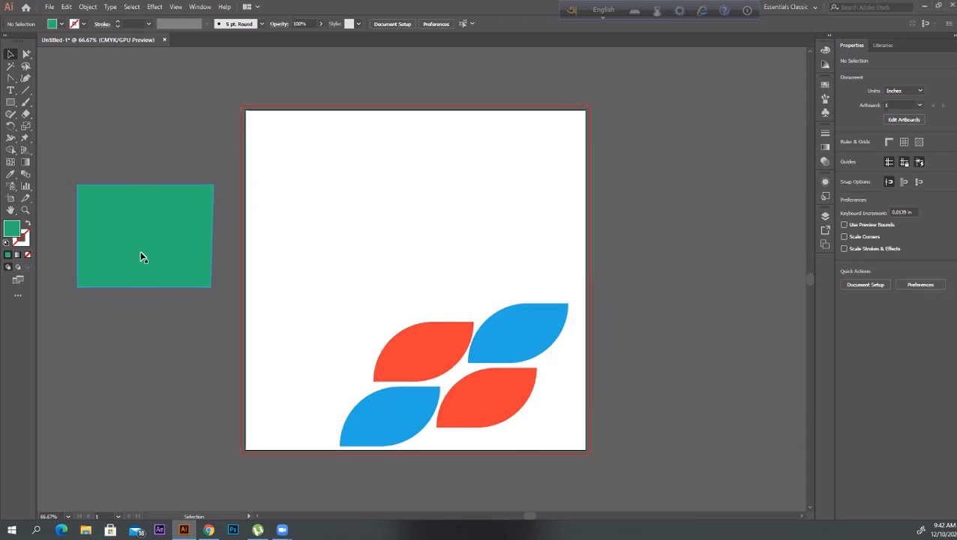
drag(141, 256, 454, 221)
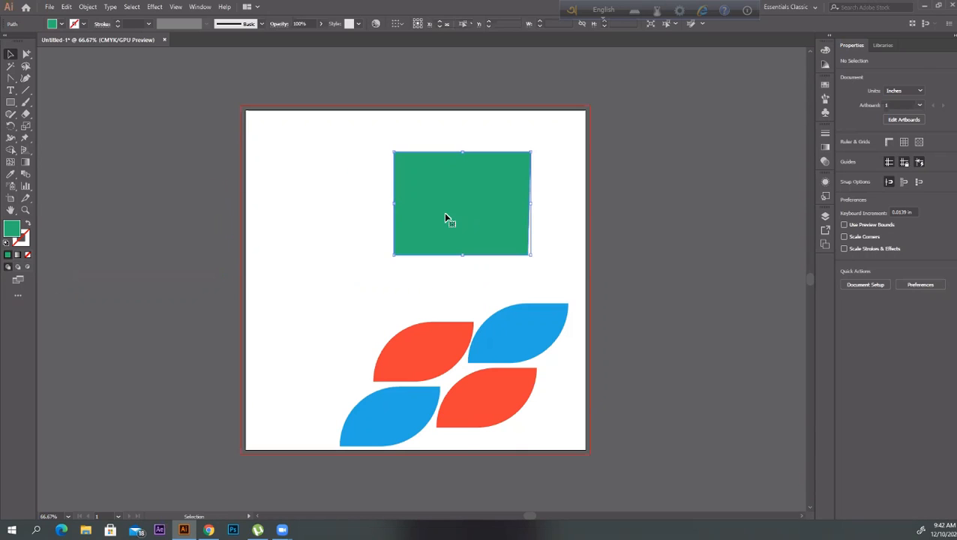
- Draw a smaller closed four-sided shape beside the green one with the Pen tool, starting at about X 0.57 in, Y 1.96 in
click(11, 78)
click(120, 78)
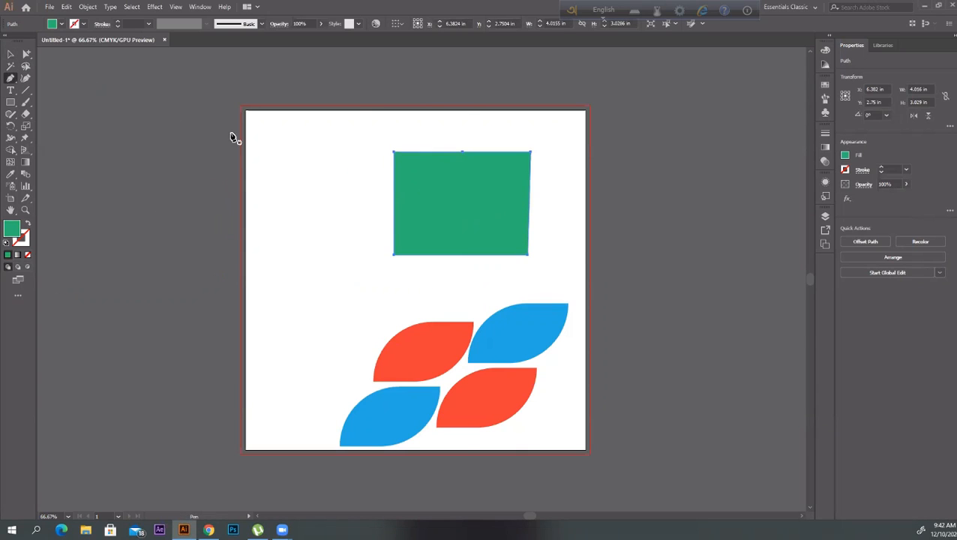
click(264, 176)
click(352, 174)
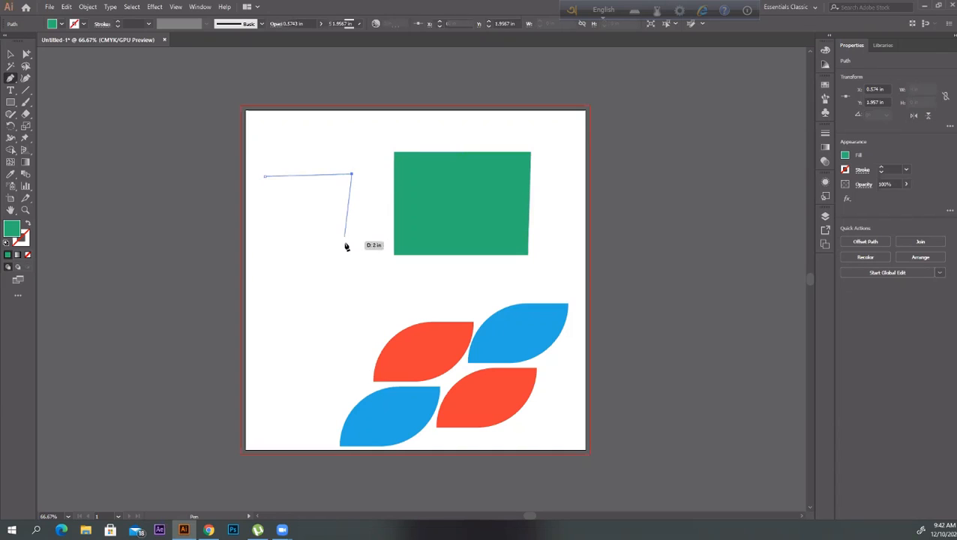
click(352, 256)
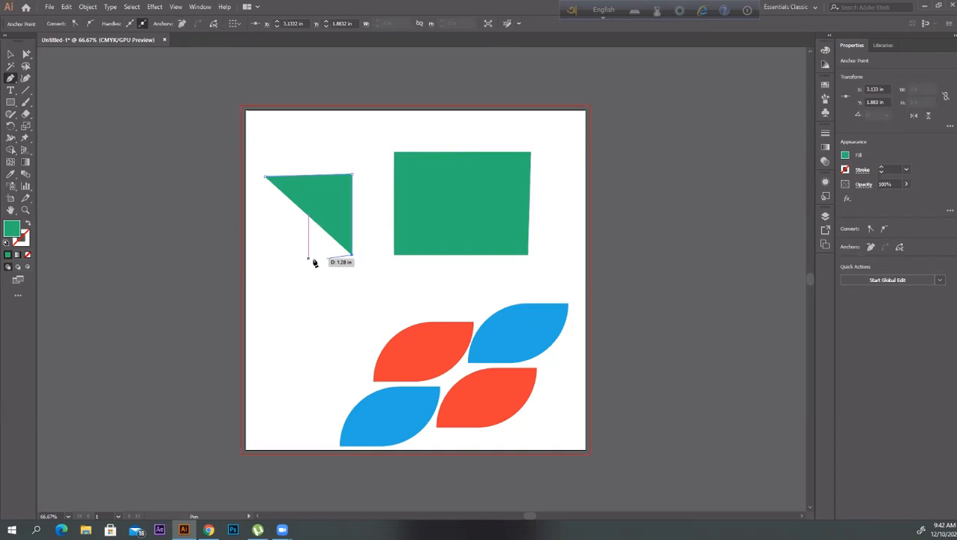
click(264, 255)
click(266, 178)
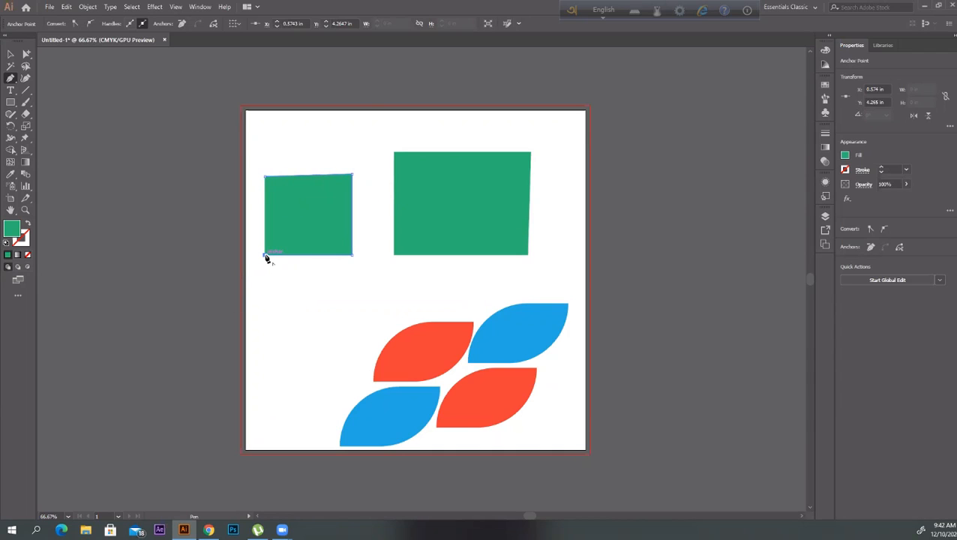
click(265, 177)
- Paint a vertical line about 6.07 in long outside the artboard with the Paintbrush tool, and select it
click(25, 102)
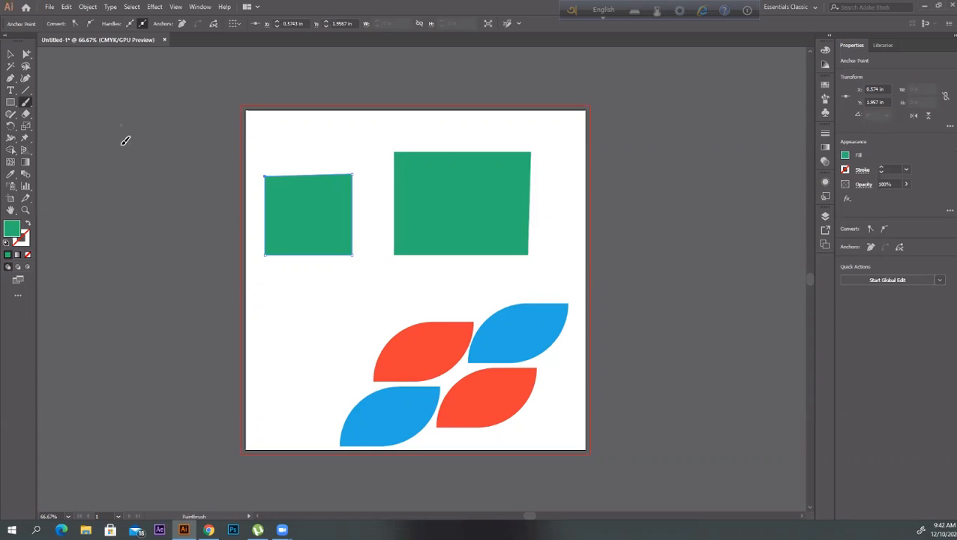
drag(122, 125, 122, 332)
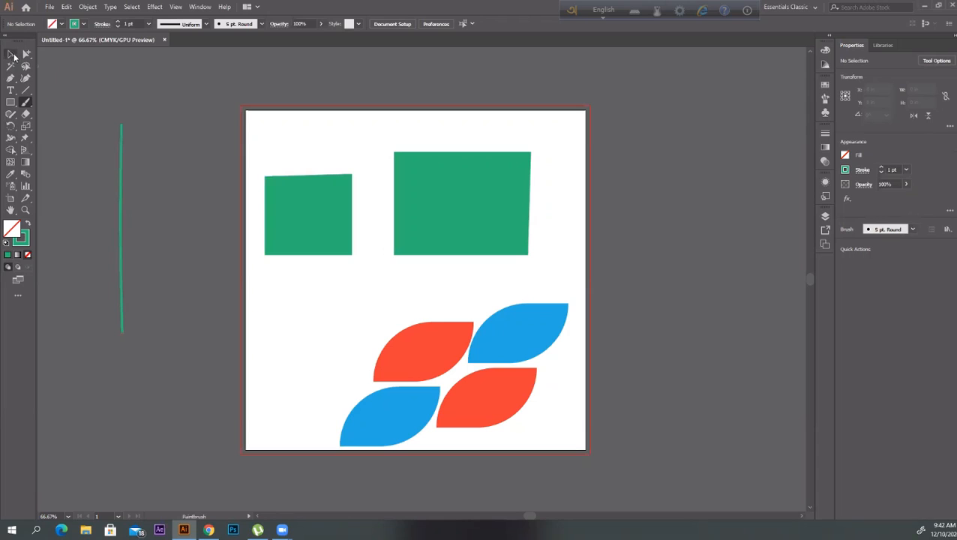
click(11, 54)
click(122, 226)
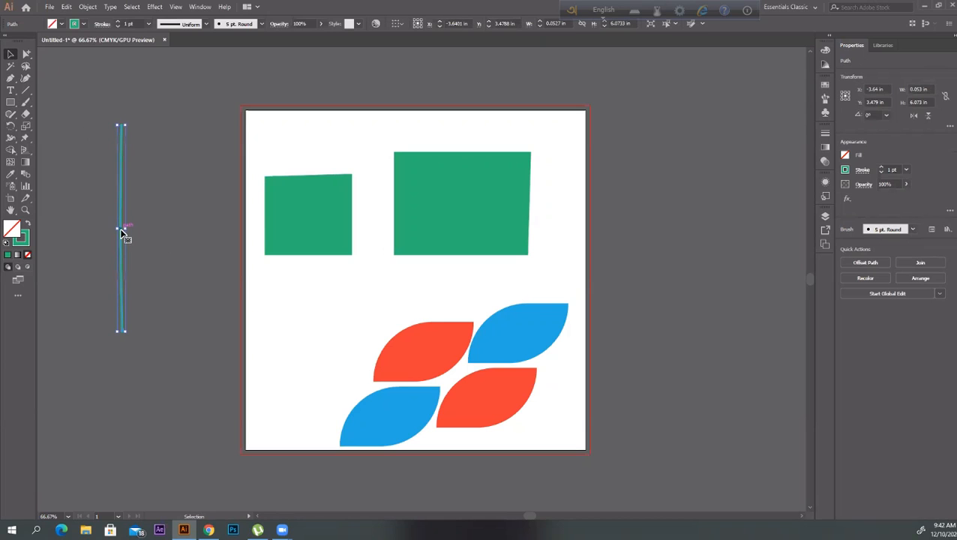
- Rotate the painted line to nearly horizontal and move it above the green shapes, at about X 5.07 in, Y 0.75 in
mouse_move(122, 278)
mouse_down()
mouse_move(344, 320)
mouse_move(374, 272)
mouse_move(373, 292)
mouse_up()
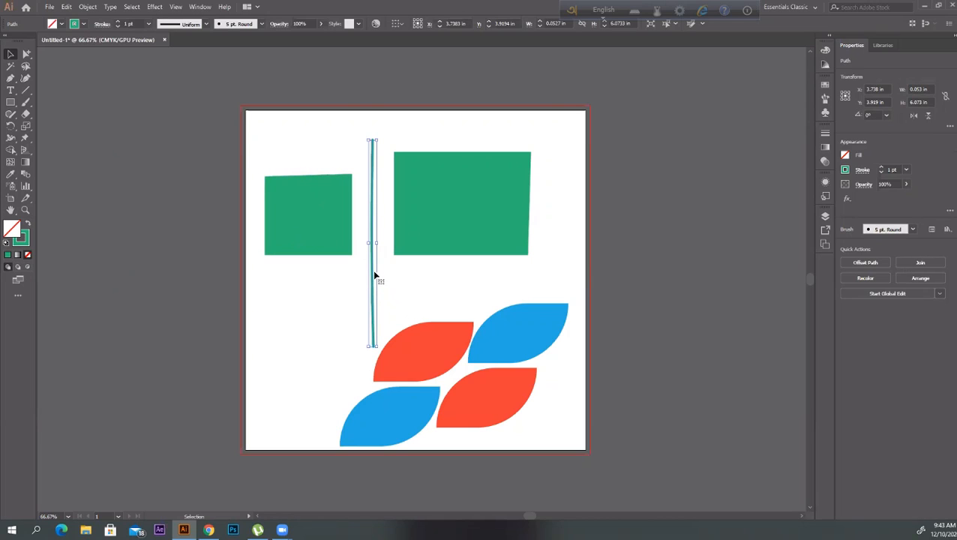
mouse_move(374, 257)
mouse_down()
mouse_move(331, 265)
mouse_move(174, 234)
mouse_up()
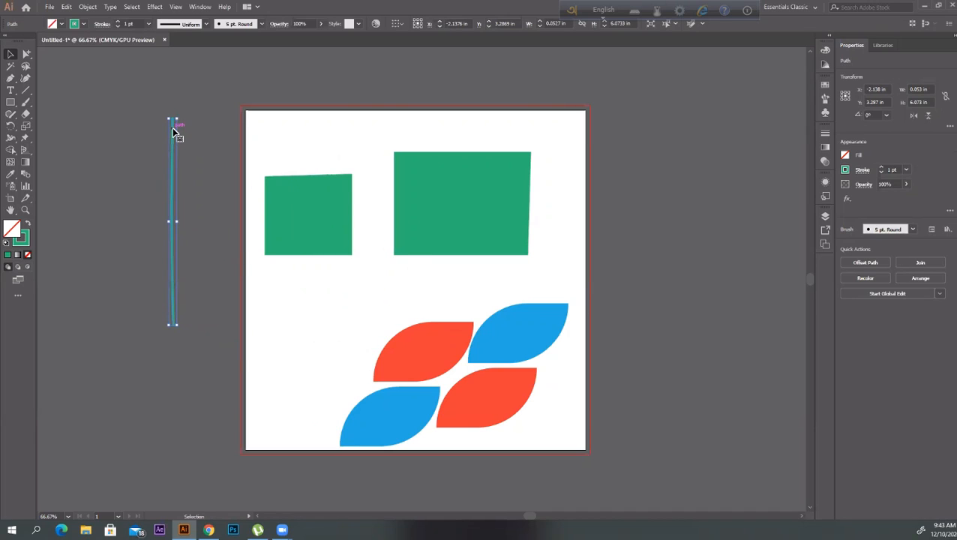
mouse_move(181, 117)
mouse_down()
mouse_move(220, 265)
mouse_move(252, 210)
mouse_move(244, 226)
mouse_move(233, 224)
mouse_up()
mouse_move(352, 154)
mouse_down()
mouse_move(434, 133)
mouse_move(450, 141)
mouse_up()
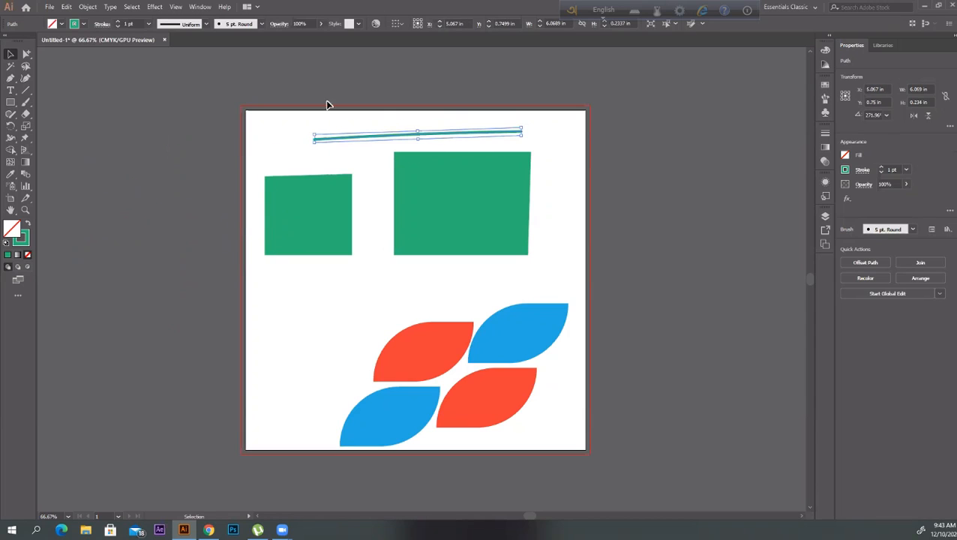
- Increase the painted line's stroke weight to 23 pt
click(117, 21)
click(117, 21)
click(117, 21)
click(117, 21)
click(117, 22)
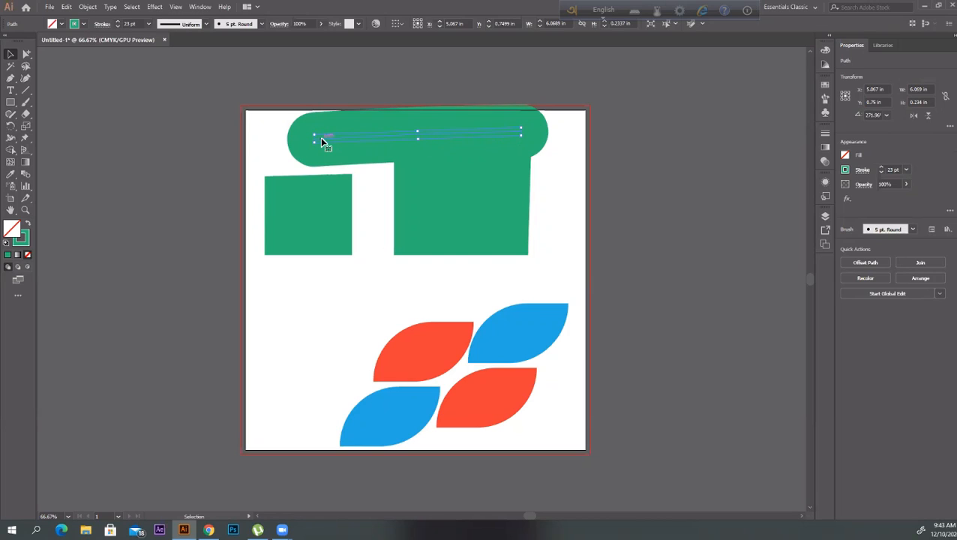
- Reduce the line's stroke weight to 0 pt and bring it back up to 0.75 pt
click(119, 27)
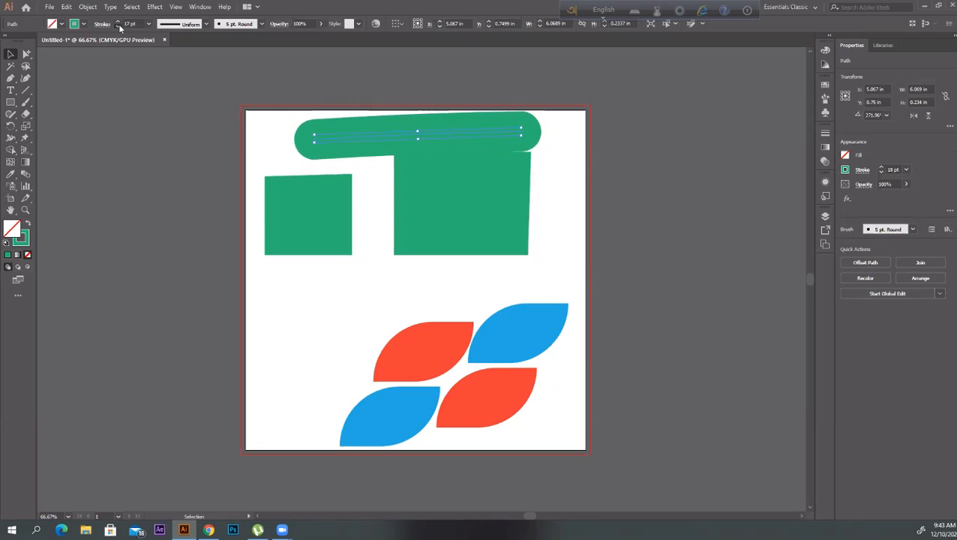
click(119, 26)
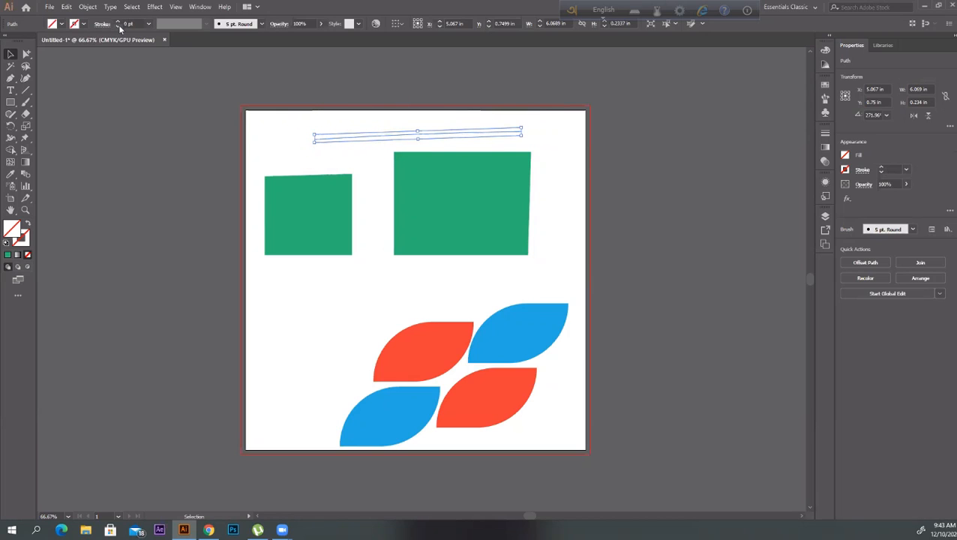
click(118, 21)
click(117, 21)
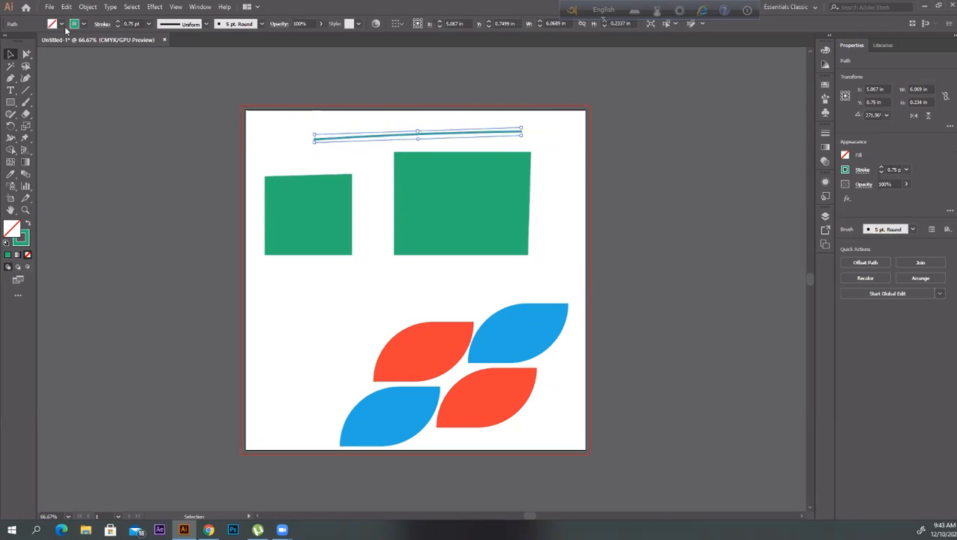
- Give the painted line a dark blue fill and a 13 pt stroke weight
click(62, 24)
click(63, 41)
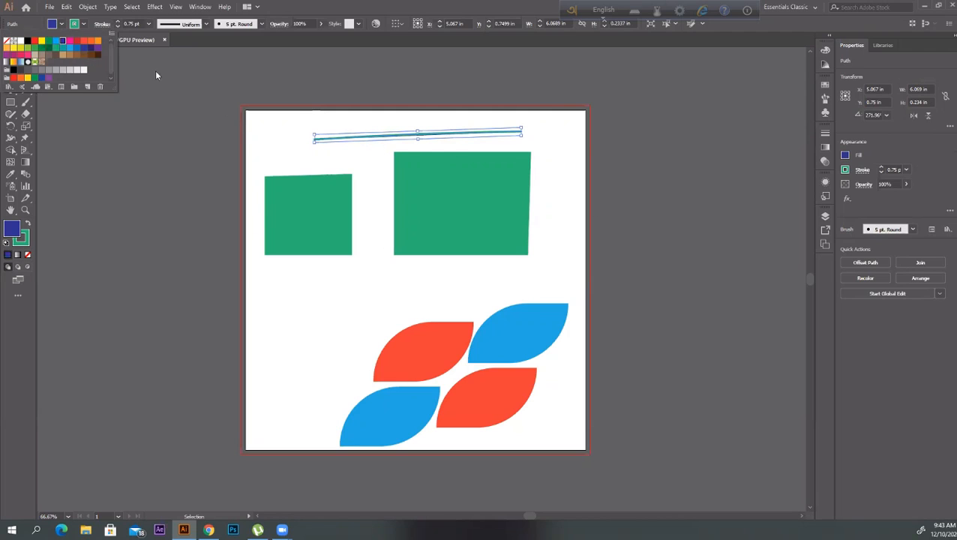
click(116, 23)
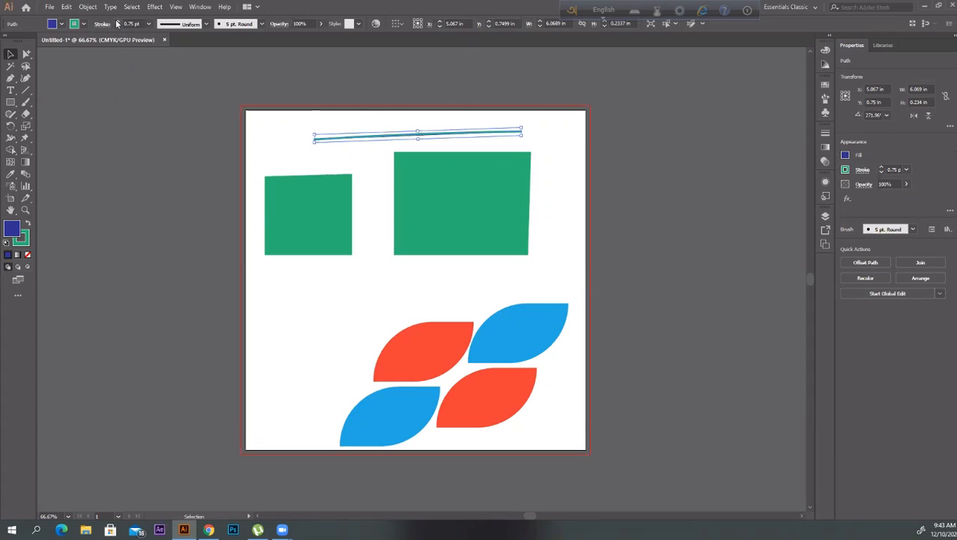
click(117, 21)
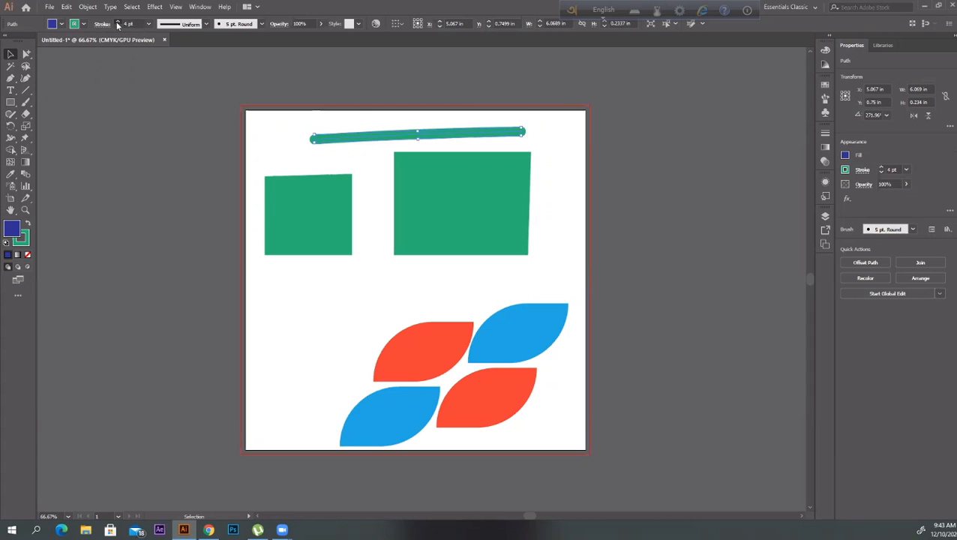
click(117, 22)
click(230, 153)
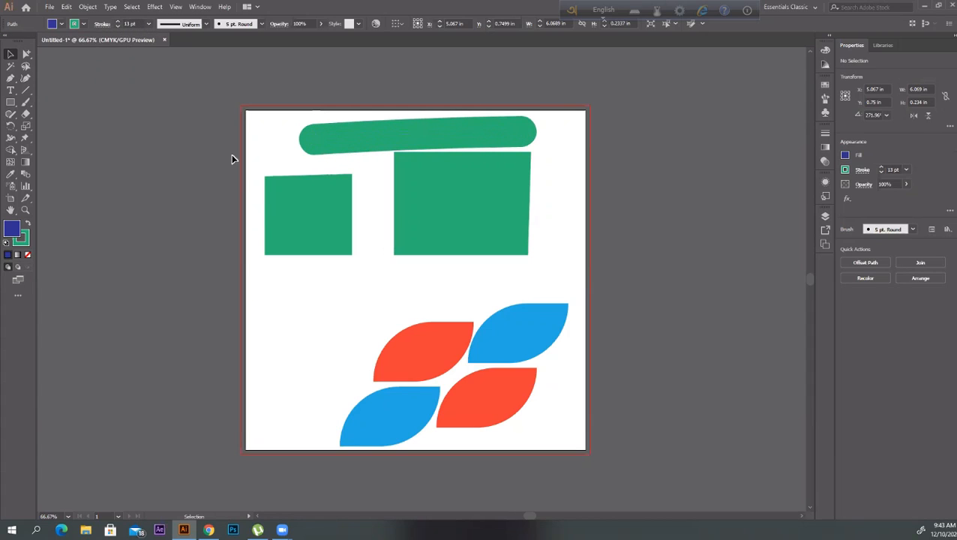
- Delete the thick green line above the four-sided shapes
click(412, 142)
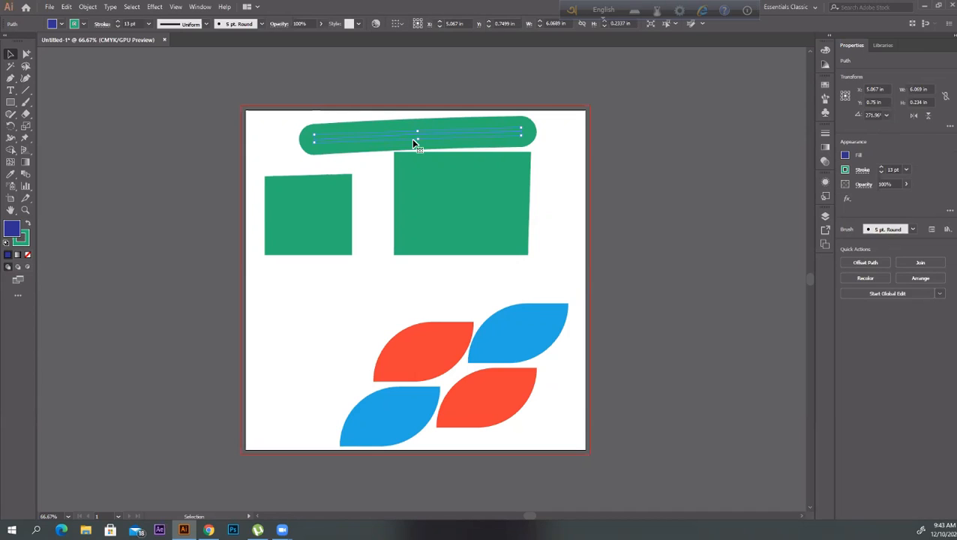
key(Delete)
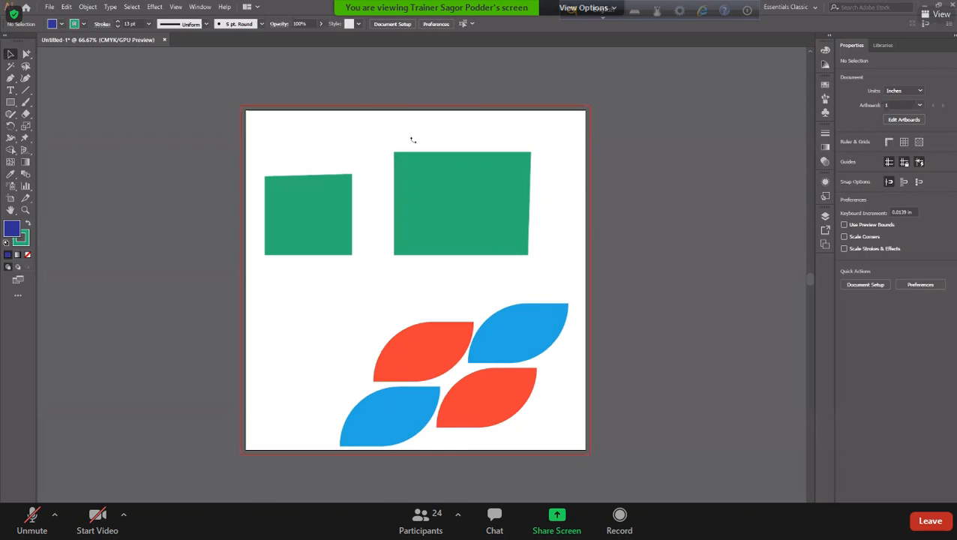
key(Escape)
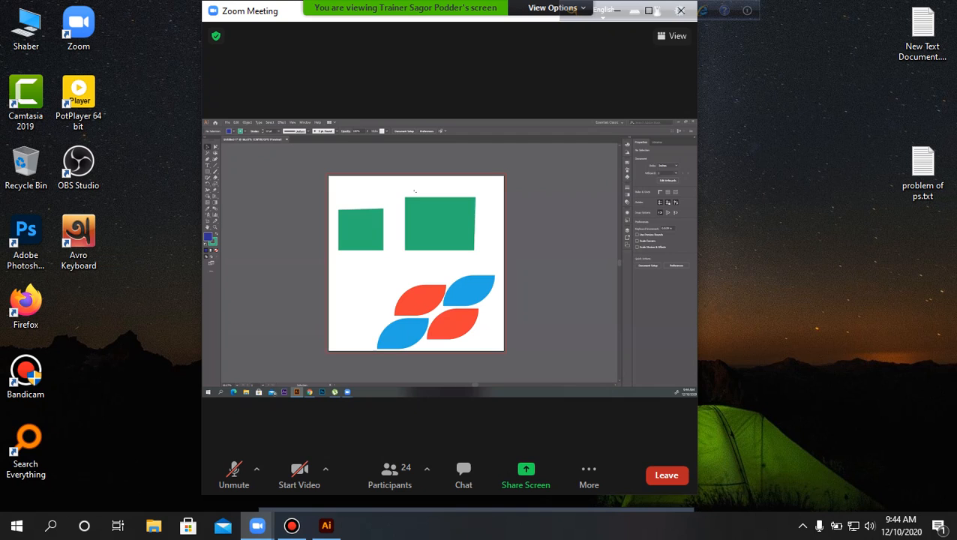
key(alt+f)
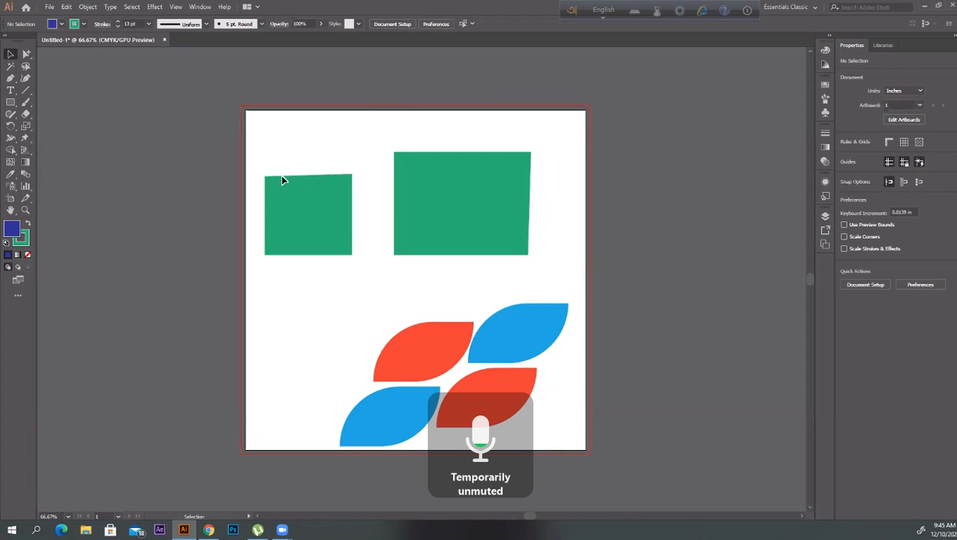
- Remove the upper-right anchor point of the smaller green shape with the Delete Anchor Point tool
click(296, 210)
drag(10, 78, 69, 93)
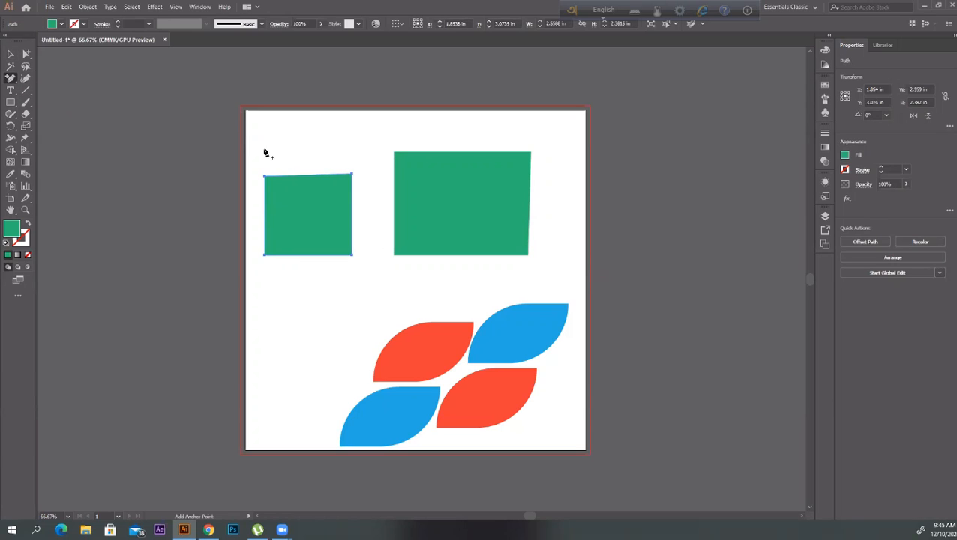
drag(10, 78, 89, 105)
click(352, 177)
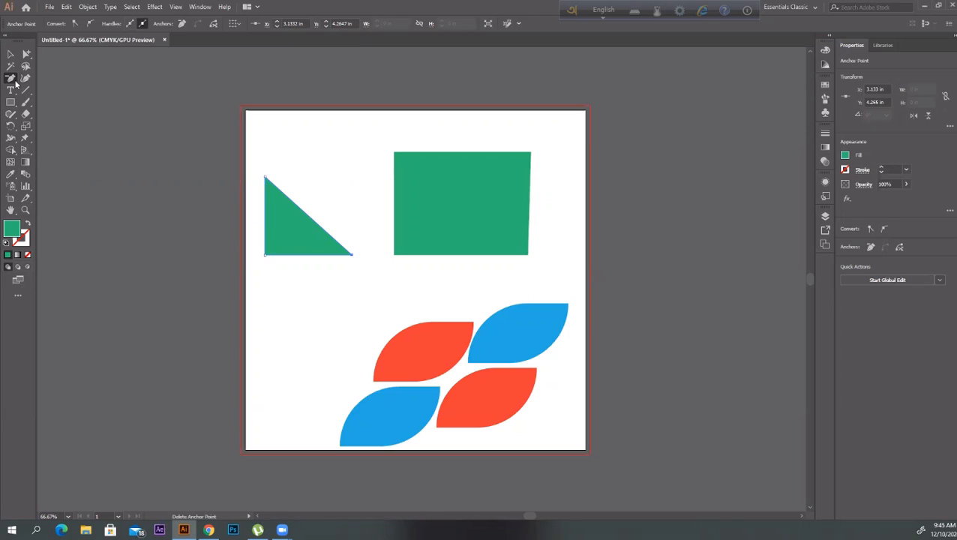
- Curve the green triangle's top corner into a rounded teardrop form with the Anchor Point tool
drag(11, 79, 52, 105)
click(86, 113)
drag(265, 178, 323, 151)
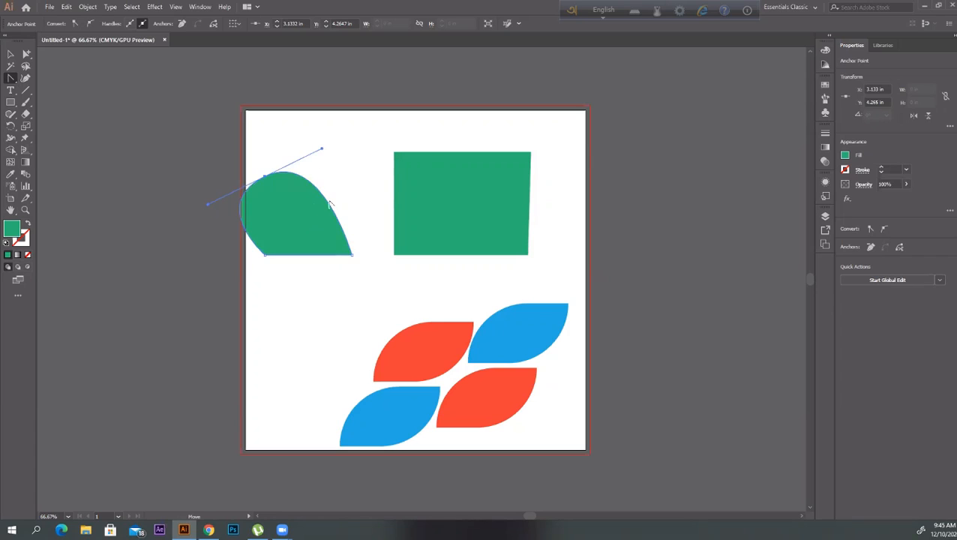
- Move the teardrop shape down to about X 2.60 in, Y 4.34 in, and leave it selected
click(10, 54)
drag(321, 237, 357, 282)
click(343, 339)
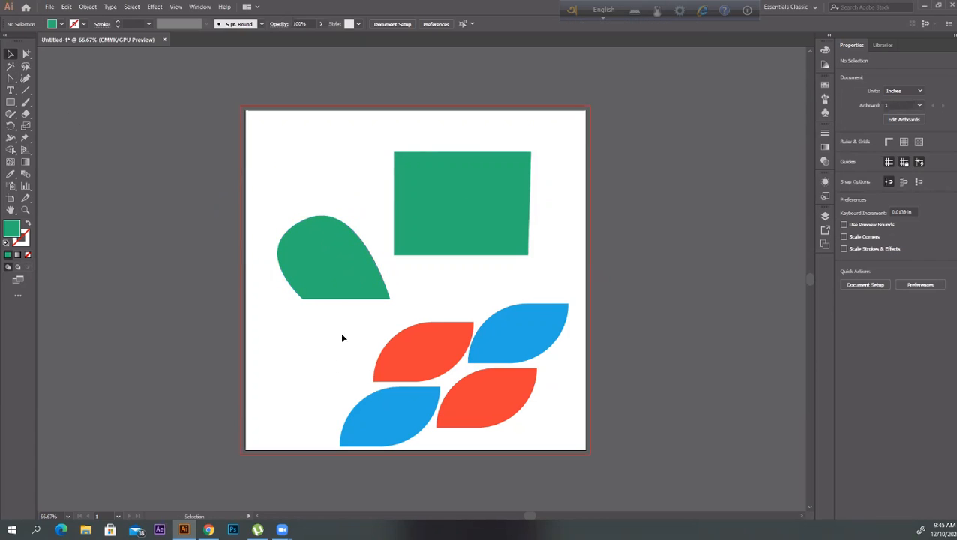
click(349, 256)
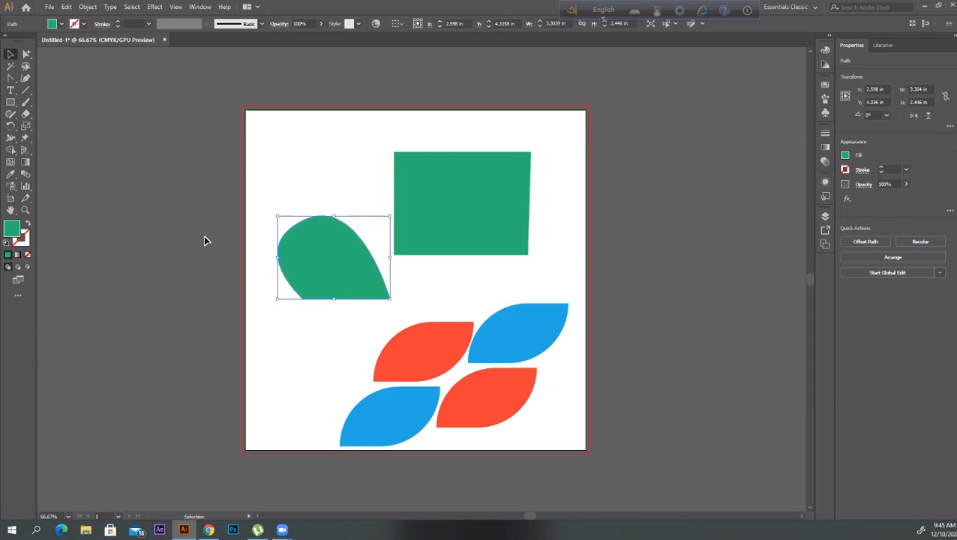
- Add an anchor point on the upper-right curve of the teardrop with the Add Anchor Point tool and reselect the shape
click(11, 78)
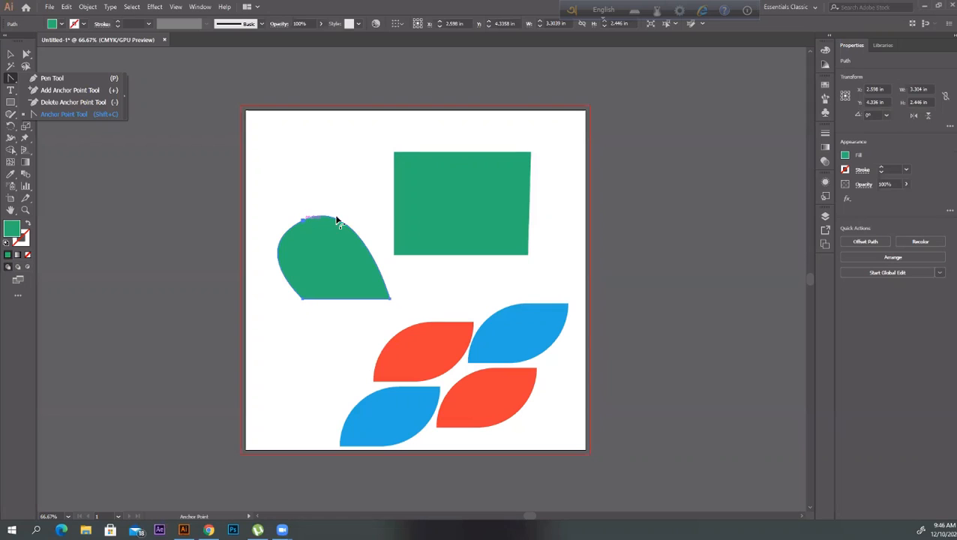
click(69, 90)
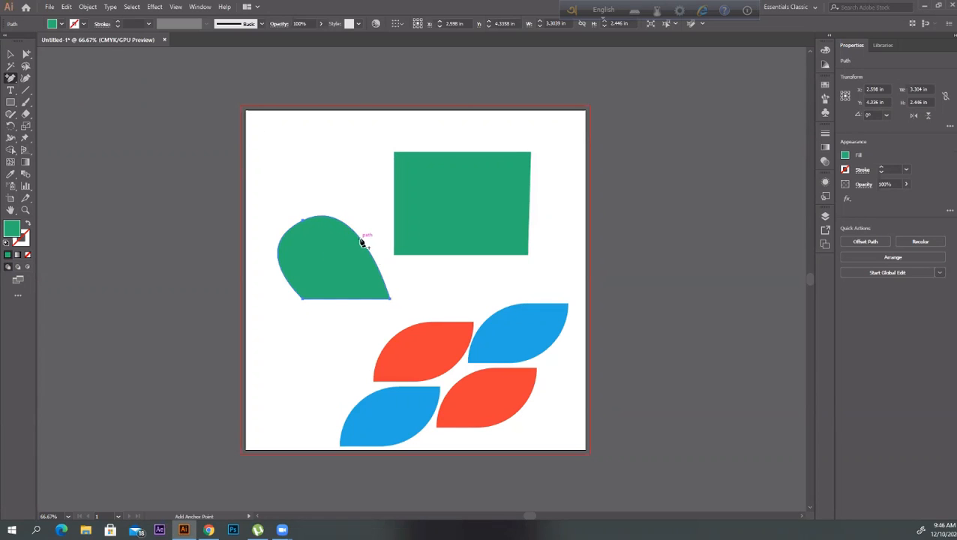
click(361, 240)
click(11, 54)
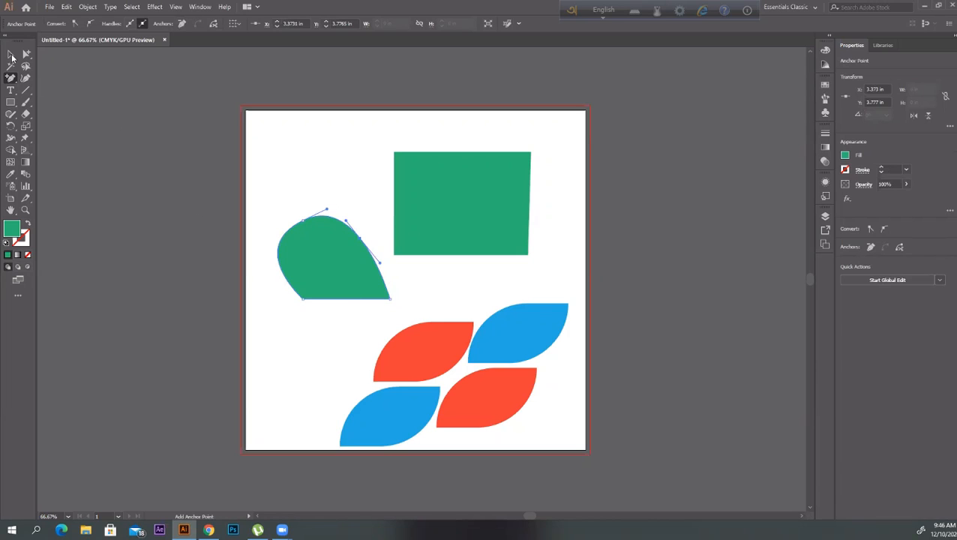
click(388, 283)
click(346, 264)
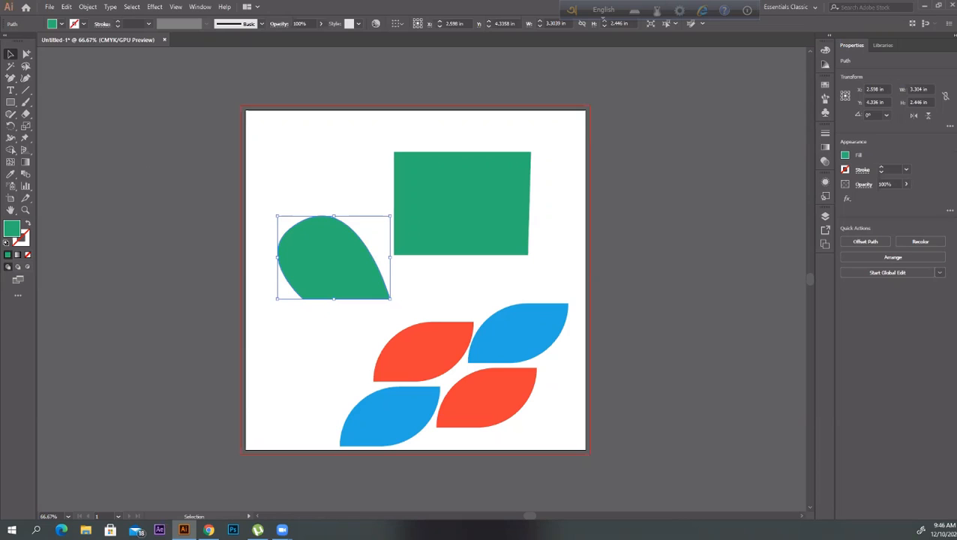
- Try the Delete Anchor Point tool on the point on the teardrop's upper-right curve, then undo the anchor point edits
click(11, 78)
click(52, 100)
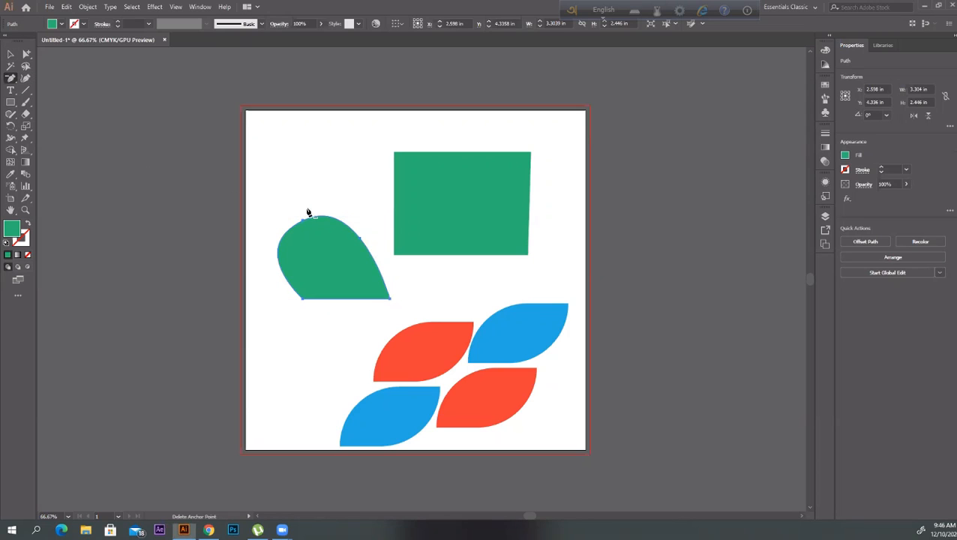
click(360, 240)
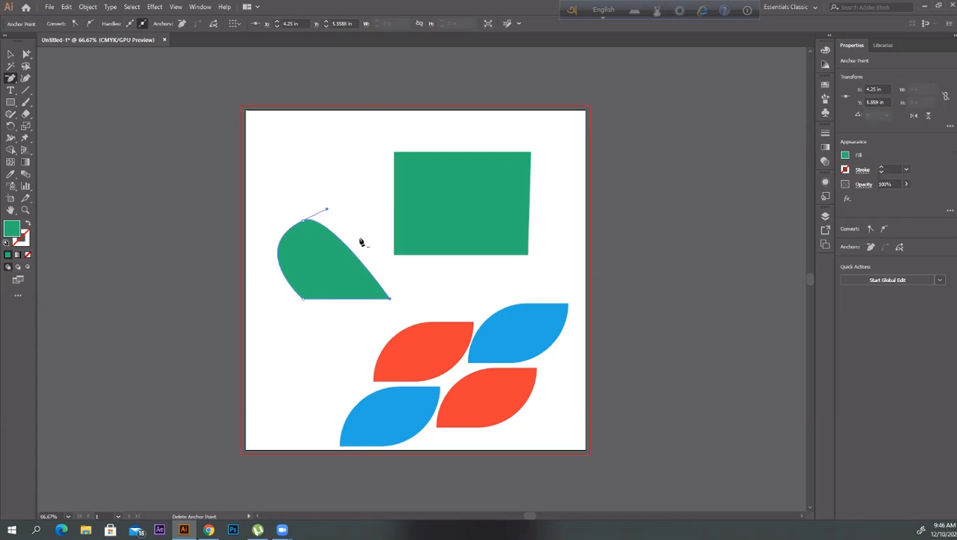
key(ctrl+z)
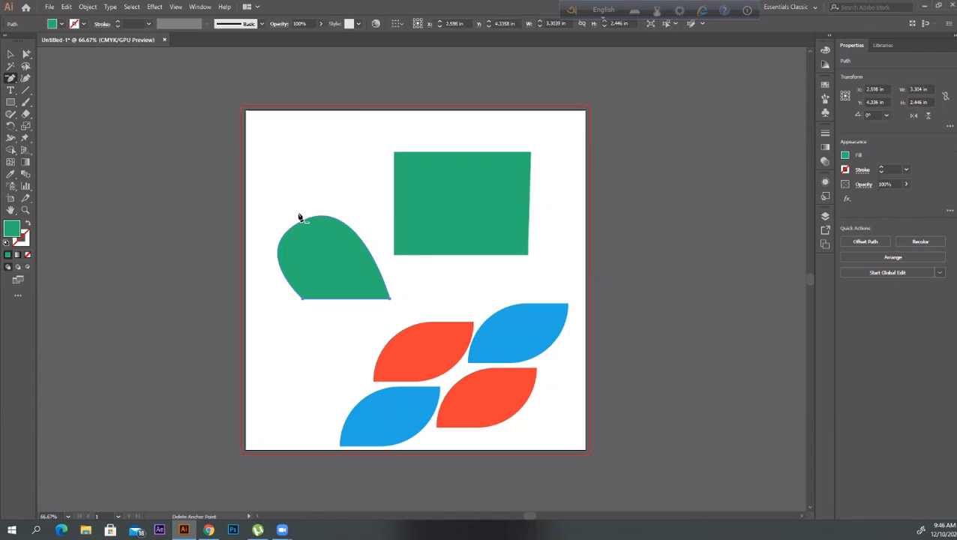
- Move the teardrop off the artboard's left side to about X -4.20 in, Y 1.65 in
click(11, 54)
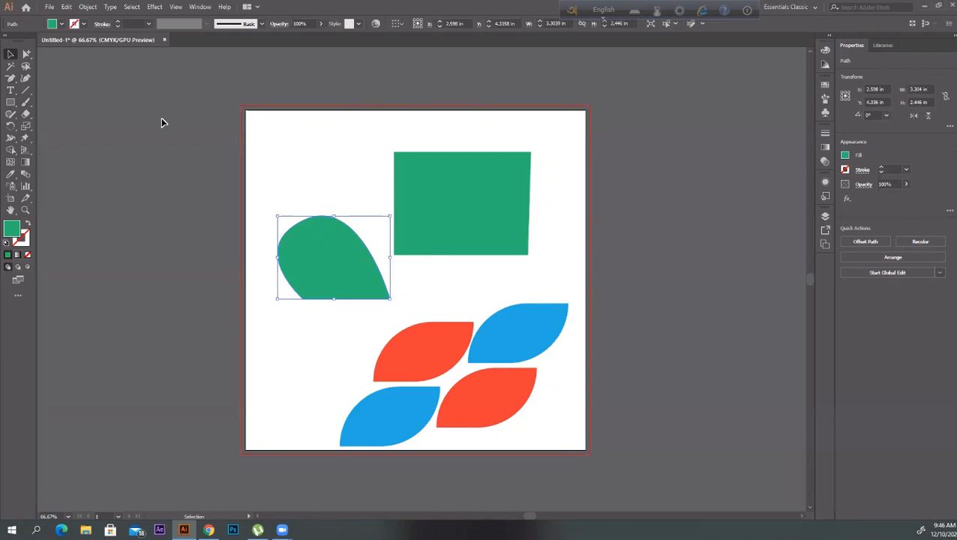
click(162, 118)
drag(374, 257, 141, 165)
- Draw a closed five-point egg shape about 3.48 by 4.12 in with the Curvature tool in the artboard's upper-left area
click(25, 78)
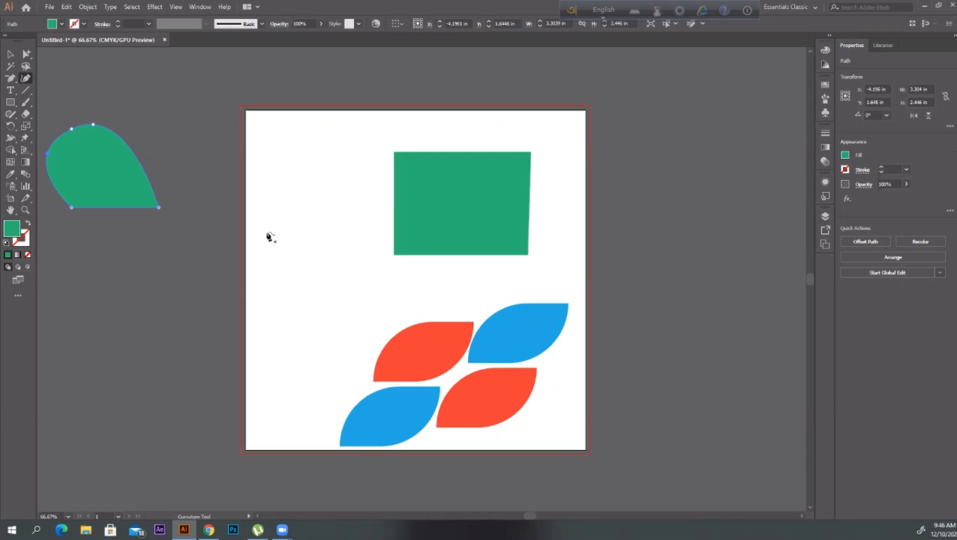
click(266, 232)
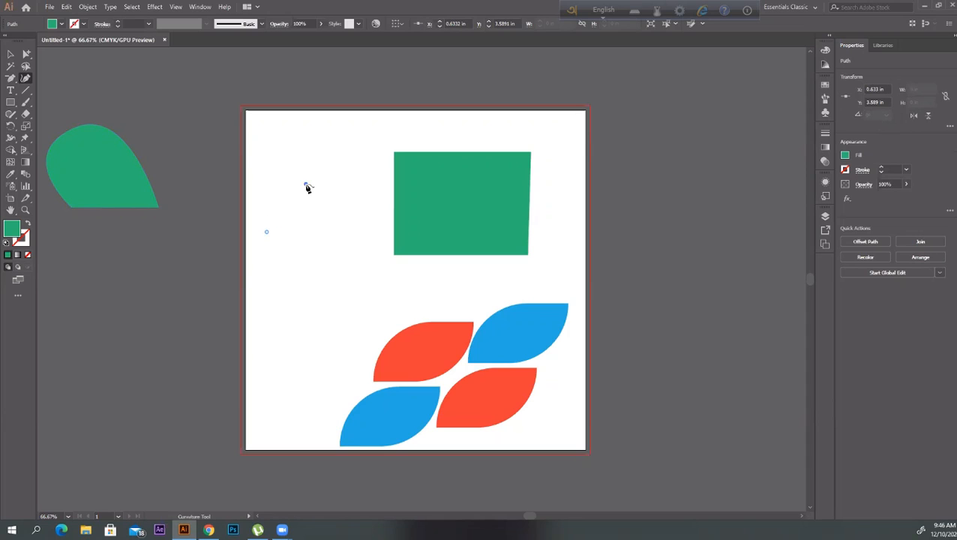
click(306, 185)
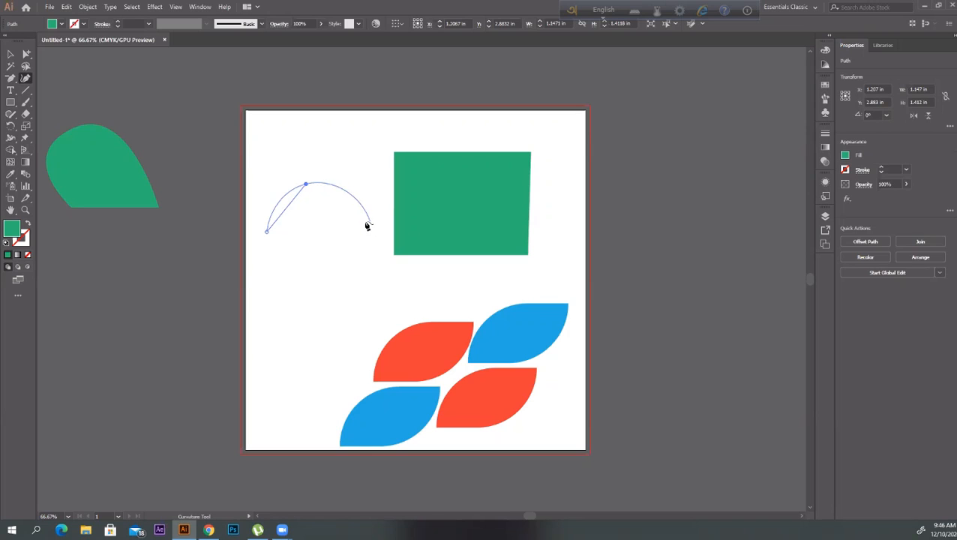
click(365, 223)
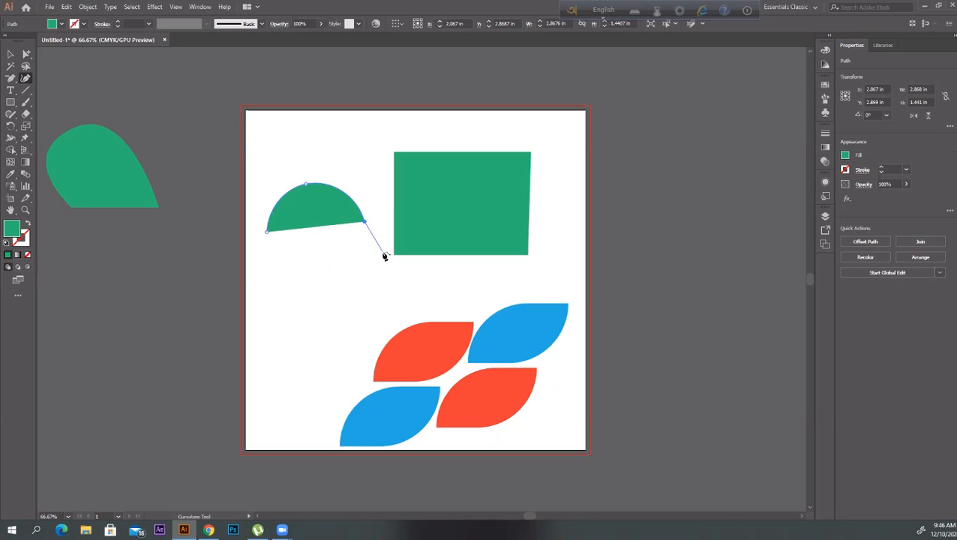
click(374, 288)
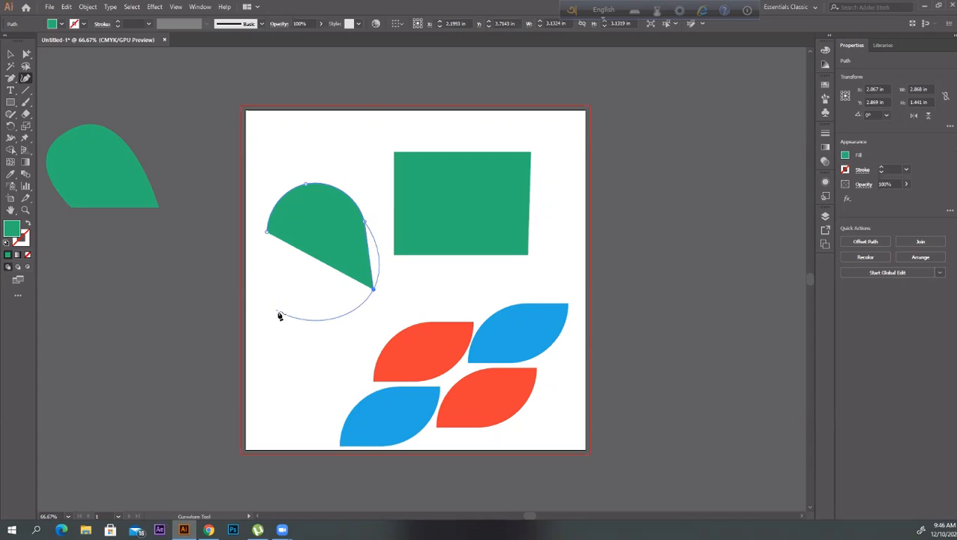
click(278, 312)
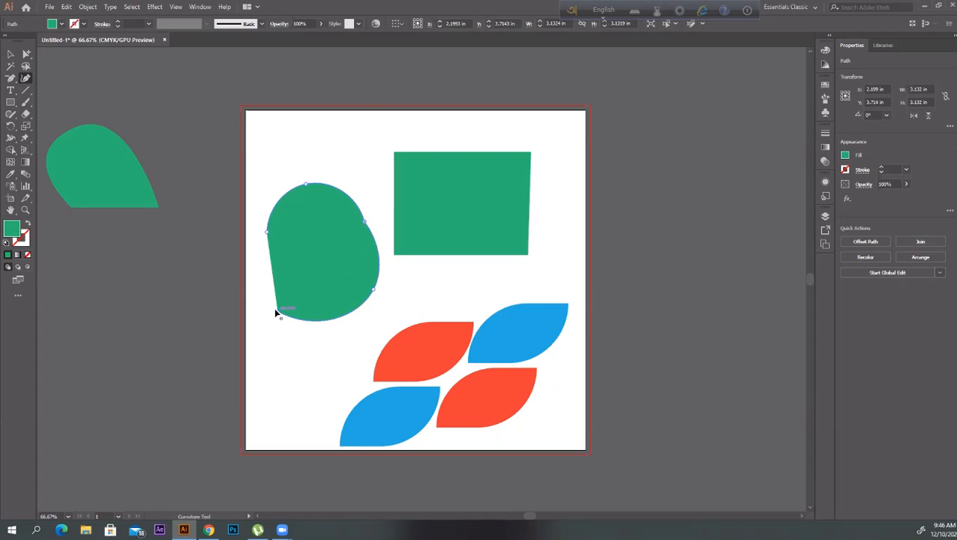
click(268, 236)
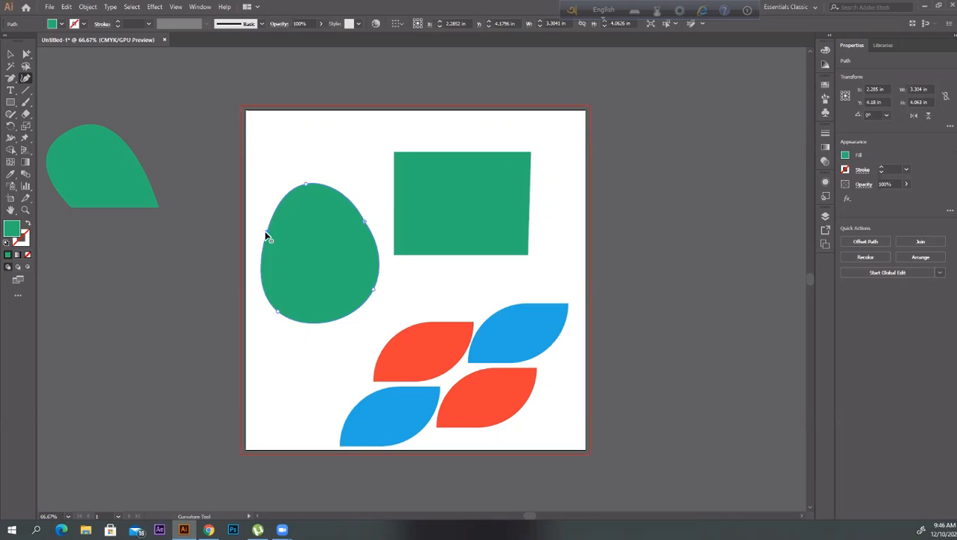
click(10, 55)
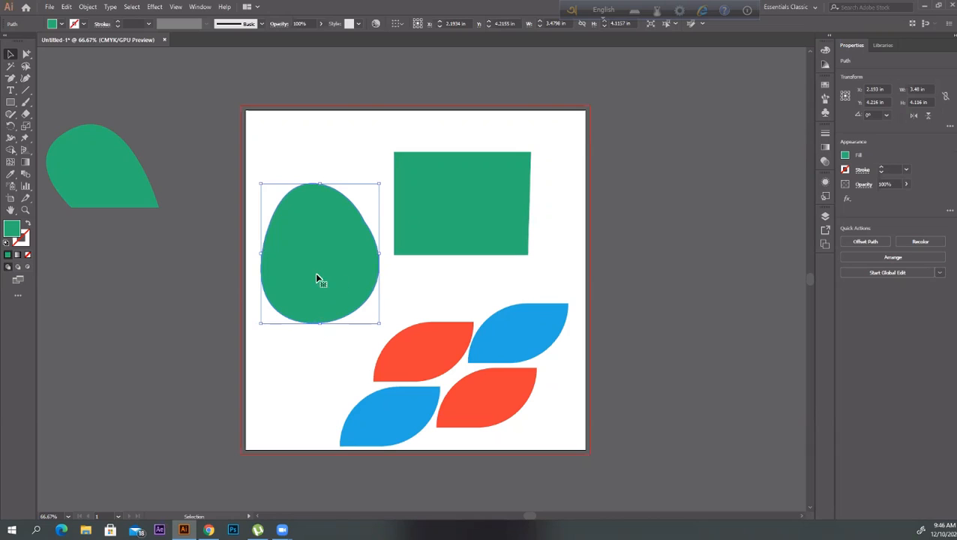
click(188, 94)
- Reshape the top of the egg into a broader curve with the Anchor Point tool
click(340, 275)
click(11, 78)
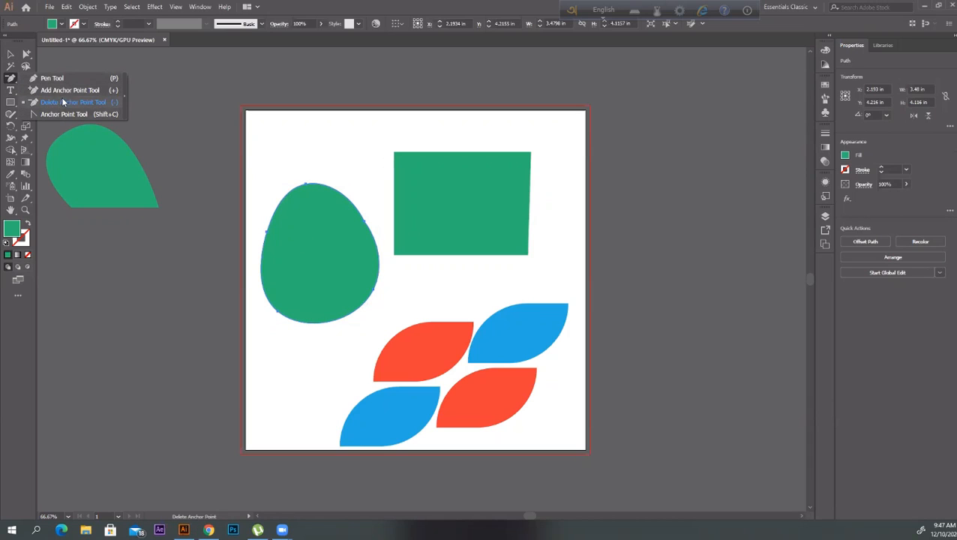
click(61, 91)
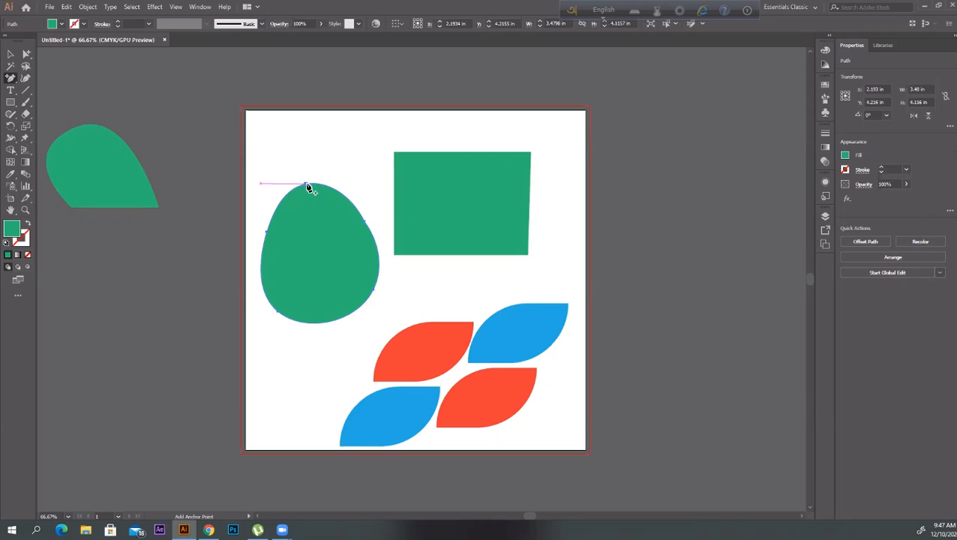
click(11, 79)
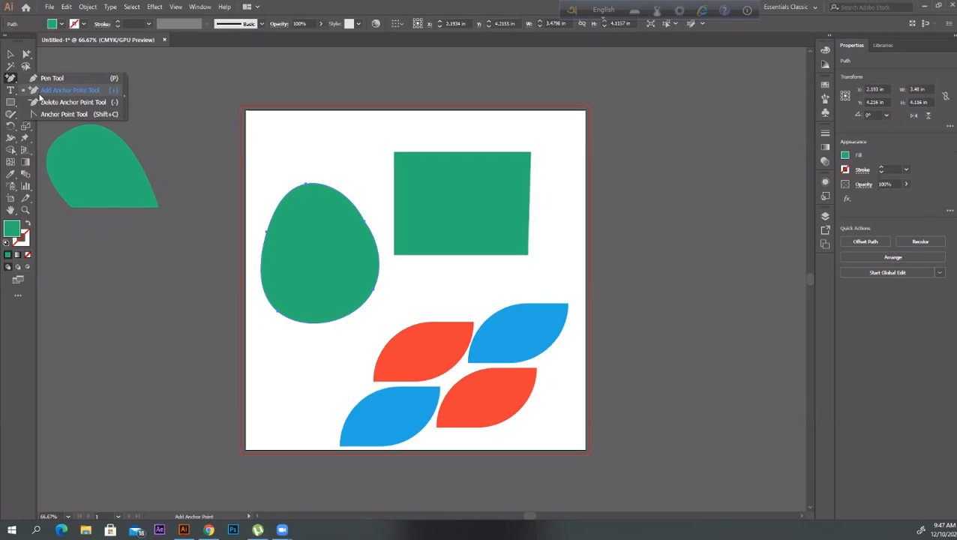
click(72, 114)
drag(308, 185, 344, 178)
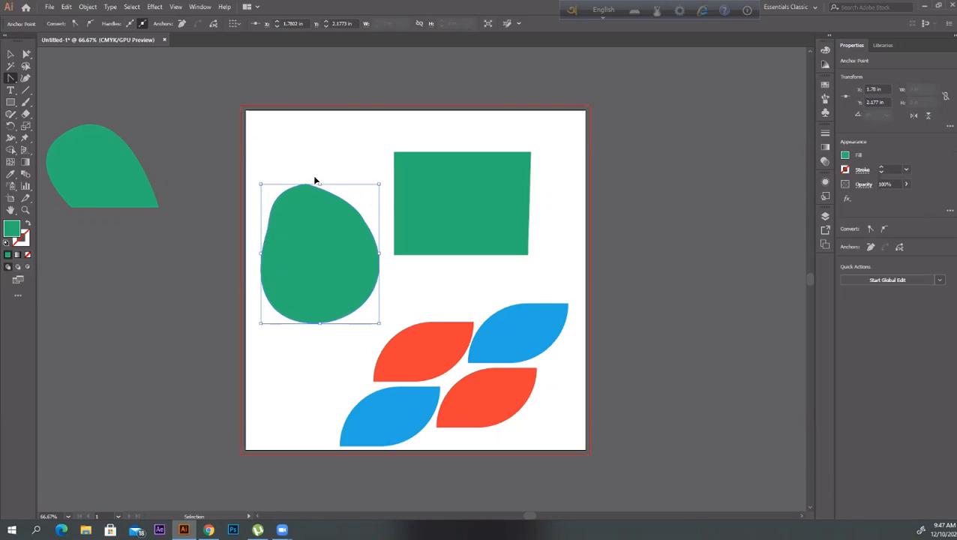
key(ctrl+z)
key(space)
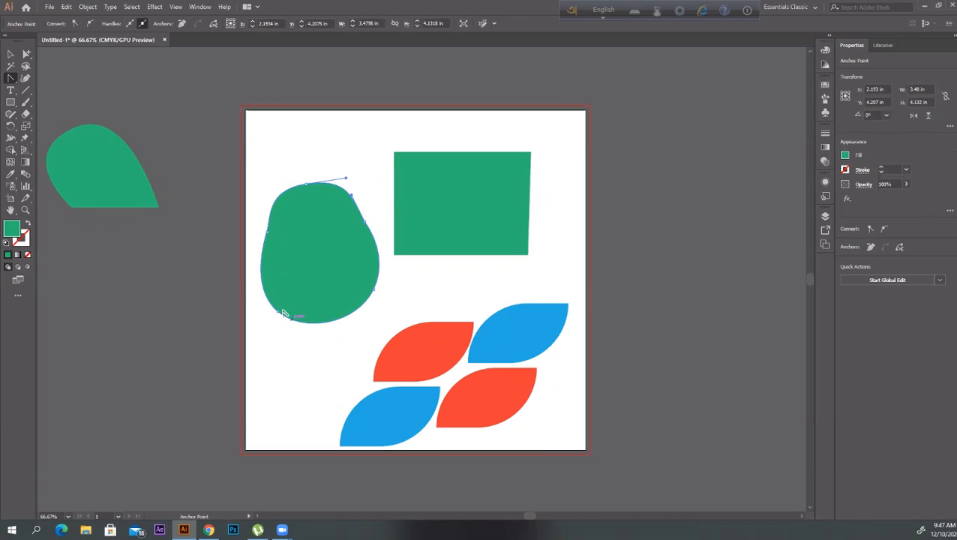
- Try distorting the egg's lower-left anchor and the upper red leaf's corner, then undo both changes and deselect everything
drag(280, 314, 386, 393)
drag(390, 381, 187, 348)
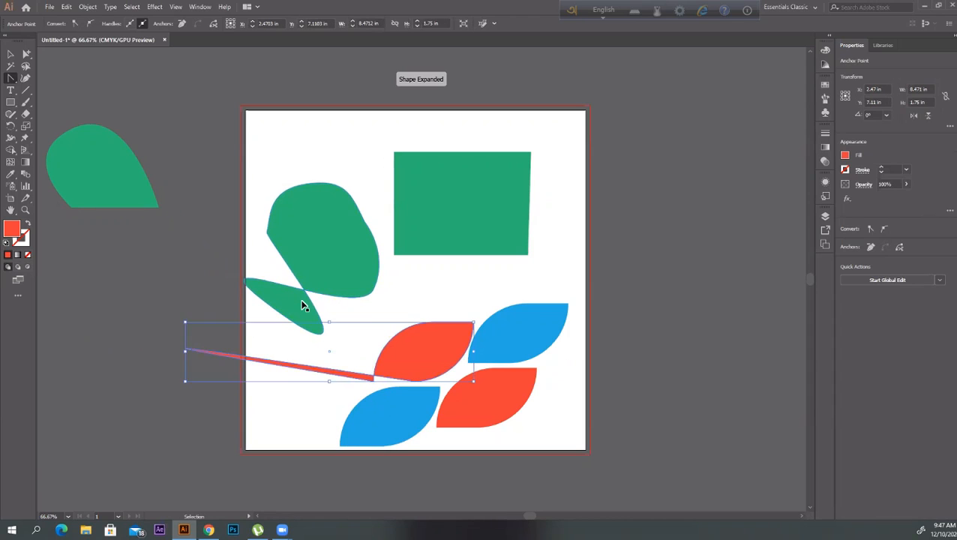
key(ctrl+z)
key(ctrl+z)
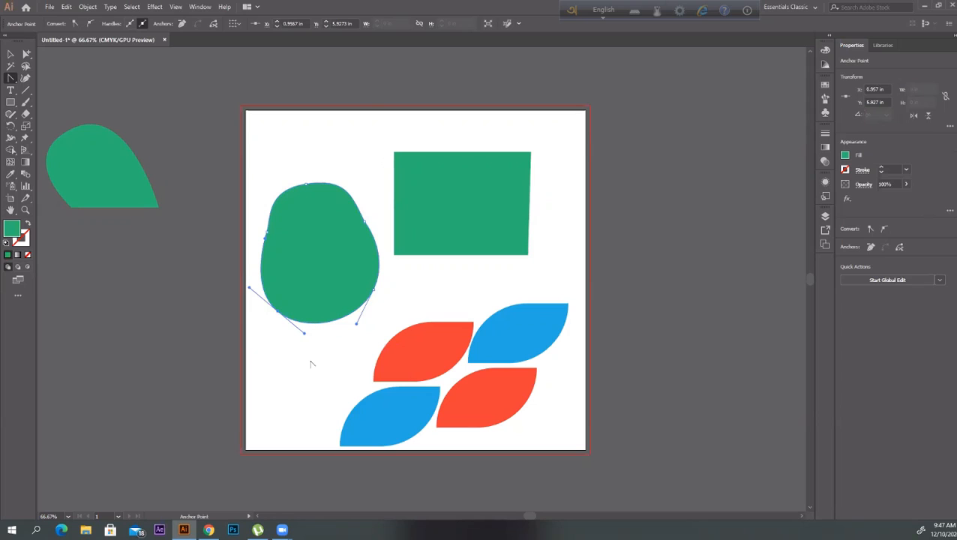
click(10, 54)
click(157, 88)
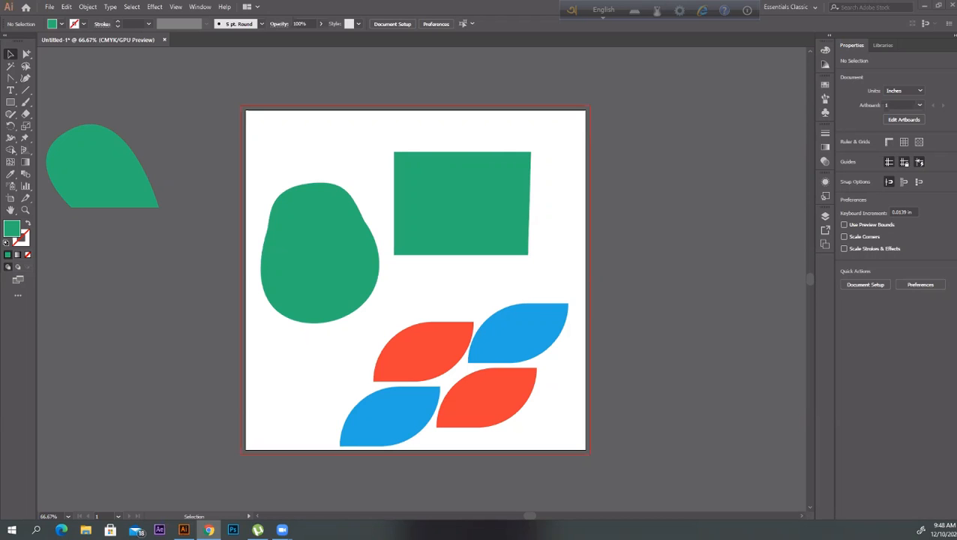
- Switch to Chrome, browse the design examples on the Freepik homepage and view the book cover mockup
click(209, 530)
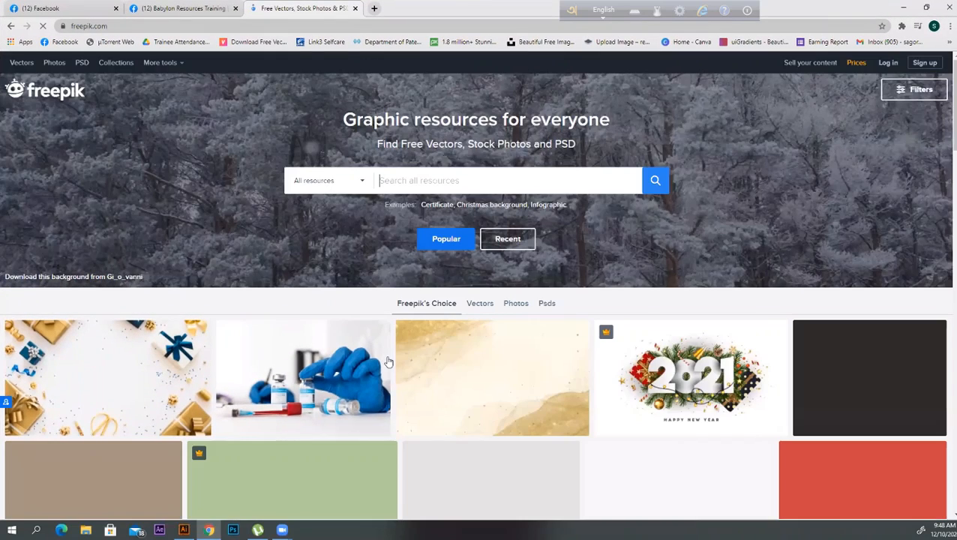
scroll(389, 358, down, 3)
scroll(388, 362, down, 1)
scroll(433, 400, down, 3)
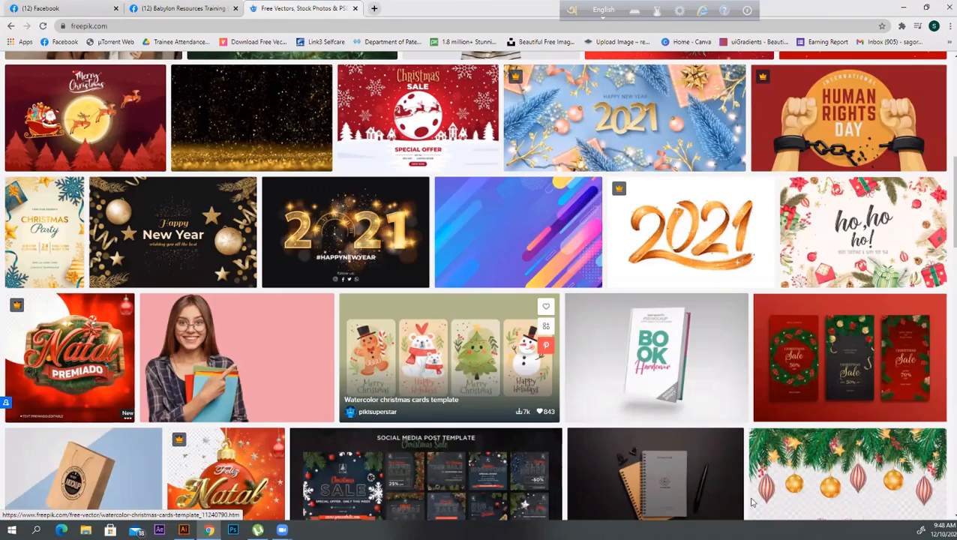
scroll(656, 476, up, 1)
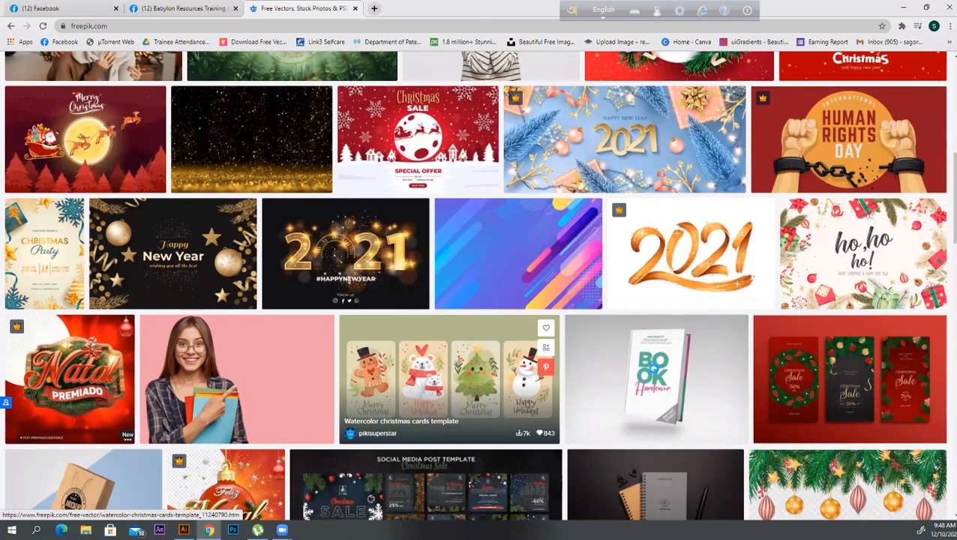
scroll(489, 261, up, 2)
scroll(481, 259, down, 2)
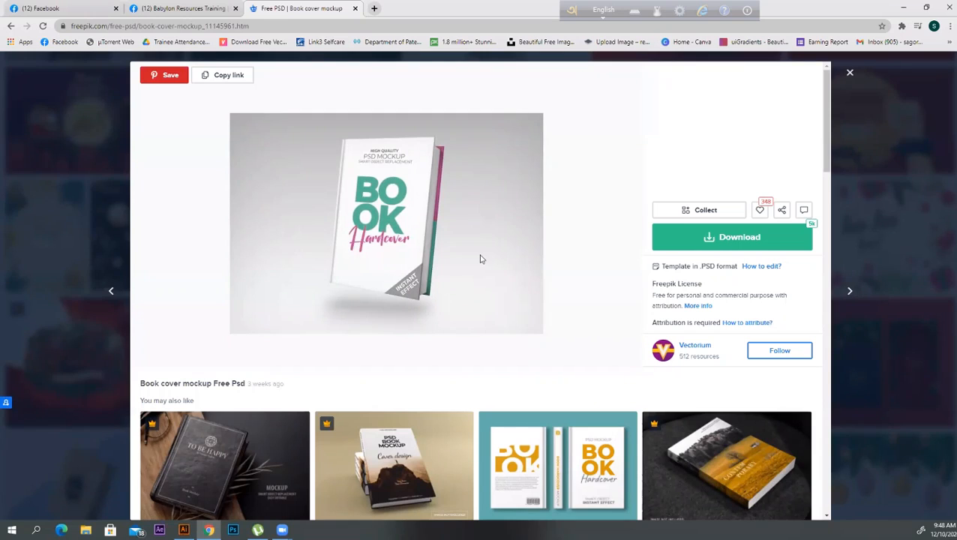
key(space)
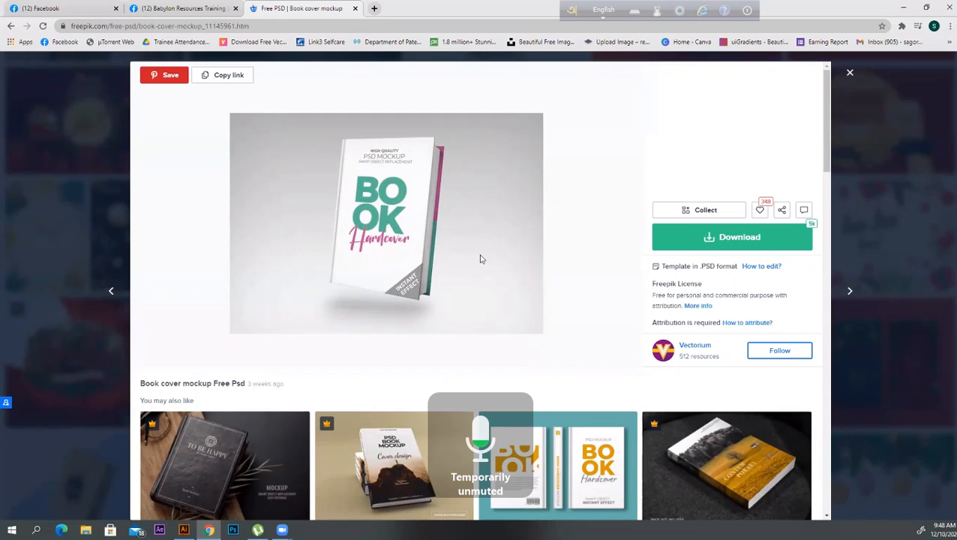
- Close the book cover mockup and look through the remaining Freepik homepage designs down to the collections
click(850, 72)
scroll(388, 247, down, 6)
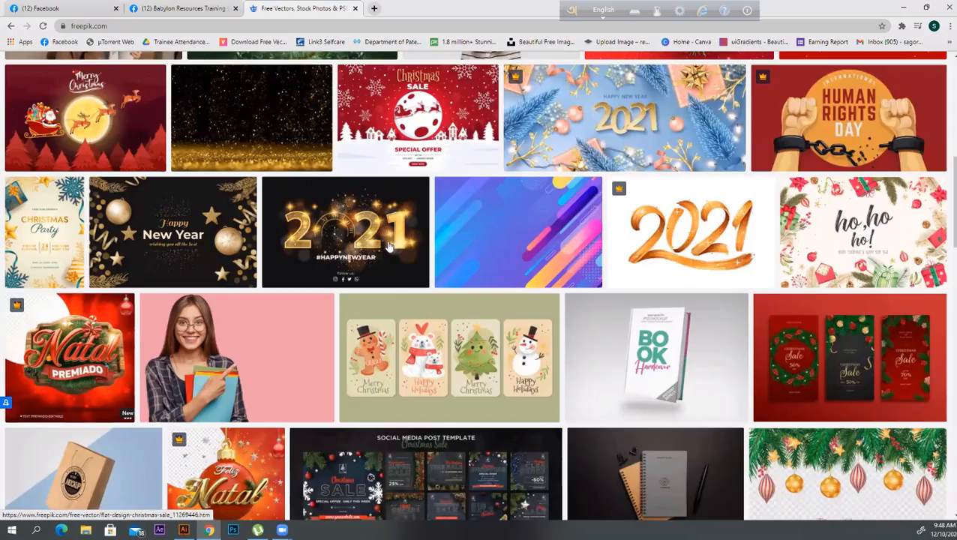
scroll(389, 247, down, 5)
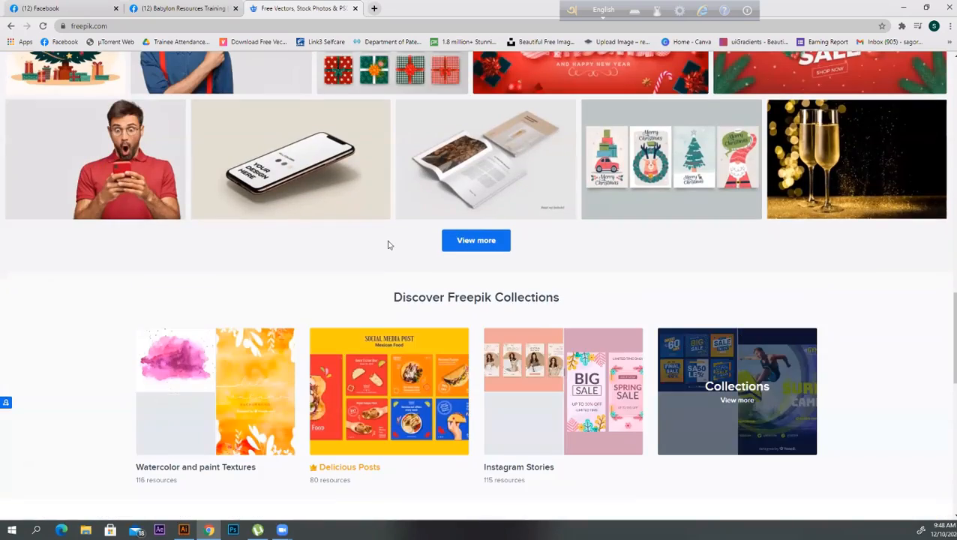
scroll(389, 245, up, 6)
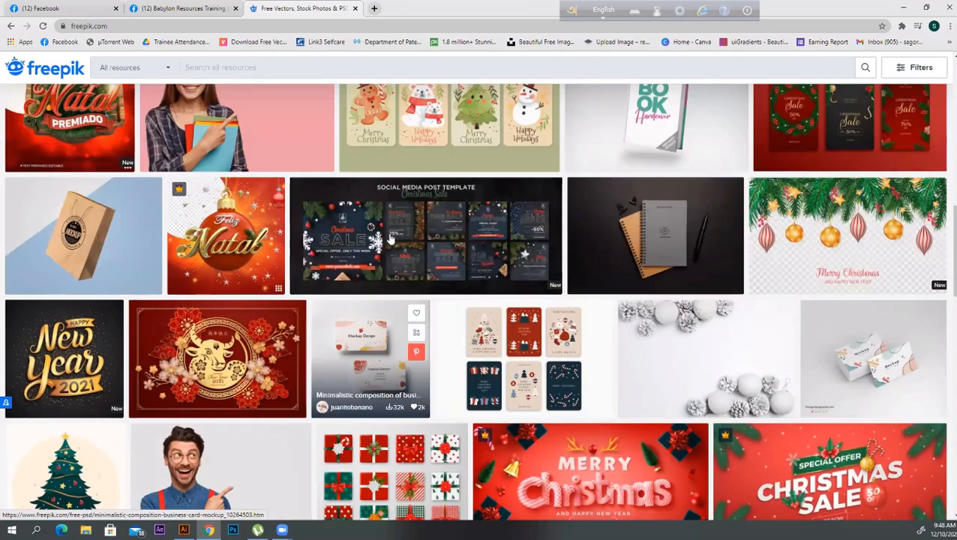
scroll(389, 237, up, 10)
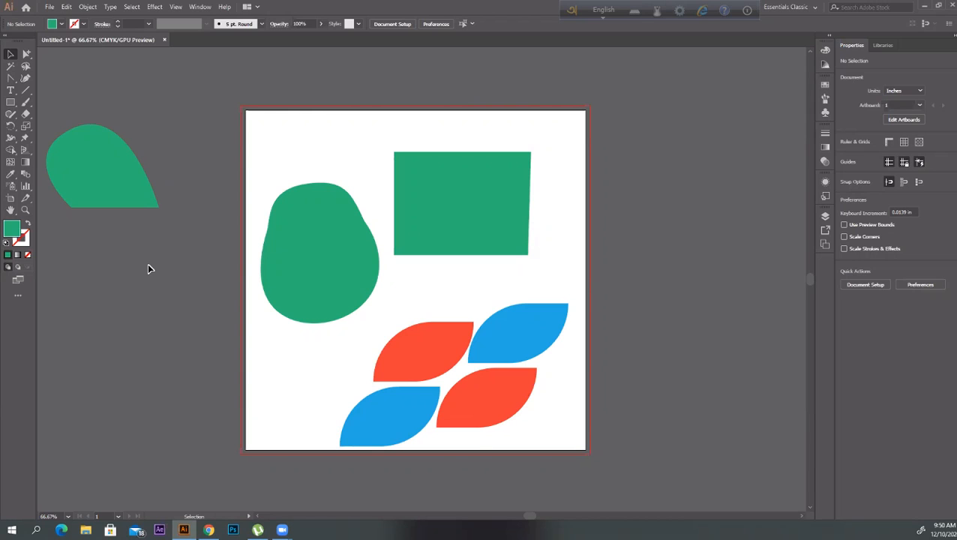
- Back in Illustrator, move the green rectangle off the artboard's right side and the rounded green shape to about X -3.67 in, Y 5 in
click(327, 241)
click(225, 147)
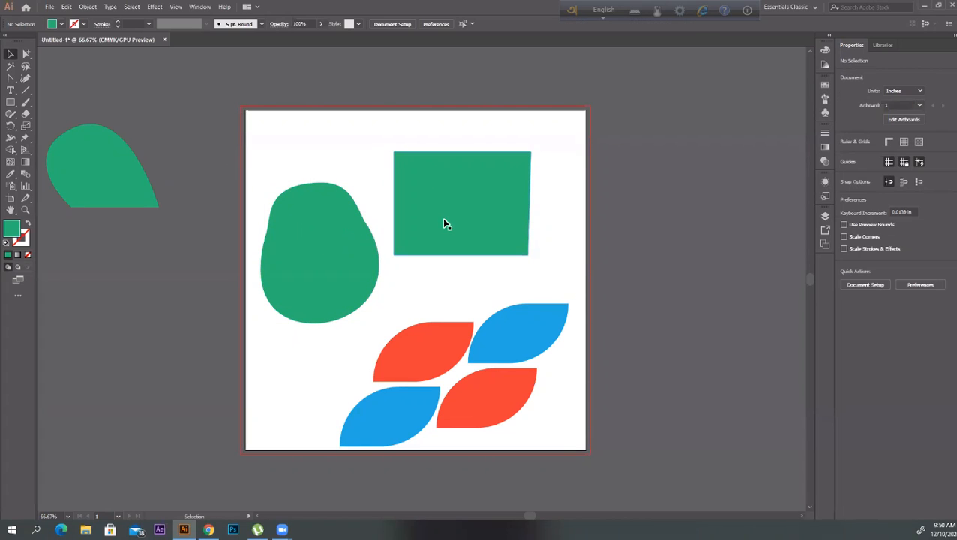
drag(443, 224, 667, 188)
drag(327, 260, 127, 287)
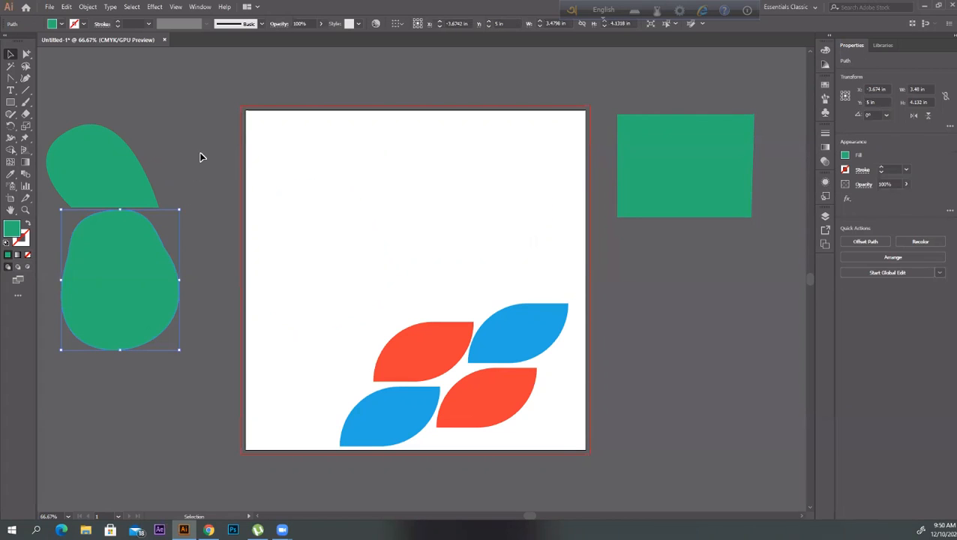
- Move the green rectangle onto the artboard at about X 3.61 in, Y 3.31 in, keeping the rounded green shape off the artboard at its lower left
click(200, 157)
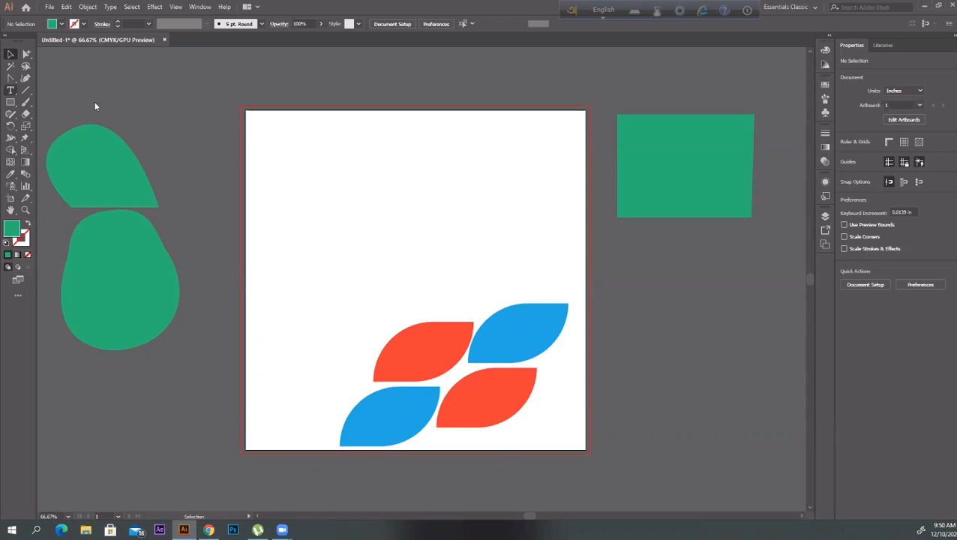
click(11, 90)
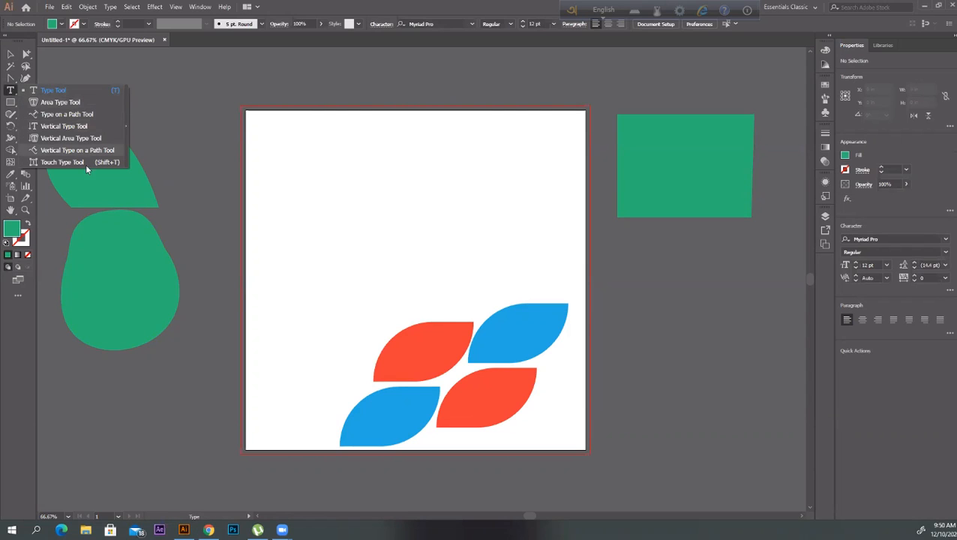
click(54, 102)
click(10, 54)
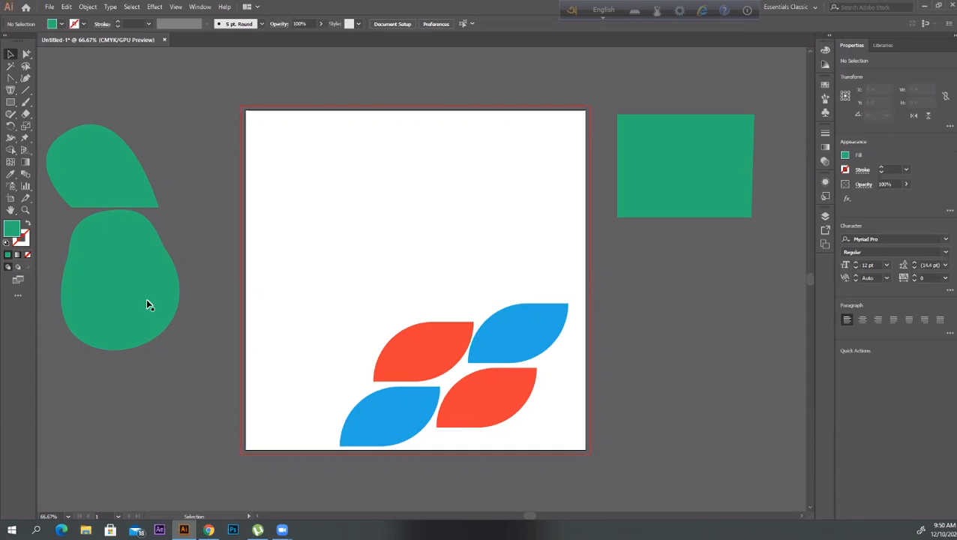
drag(150, 300, 391, 236)
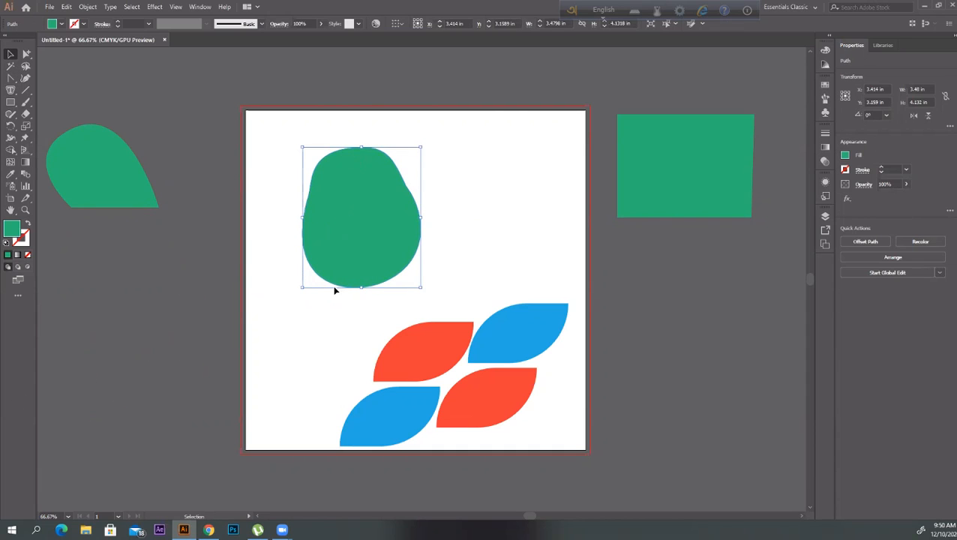
drag(379, 237, 90, 395)
drag(637, 191, 403, 237)
- Turn the green rectangle's path into an area type frame filled with placeholder text and centre-align the paragraph
click(11, 90)
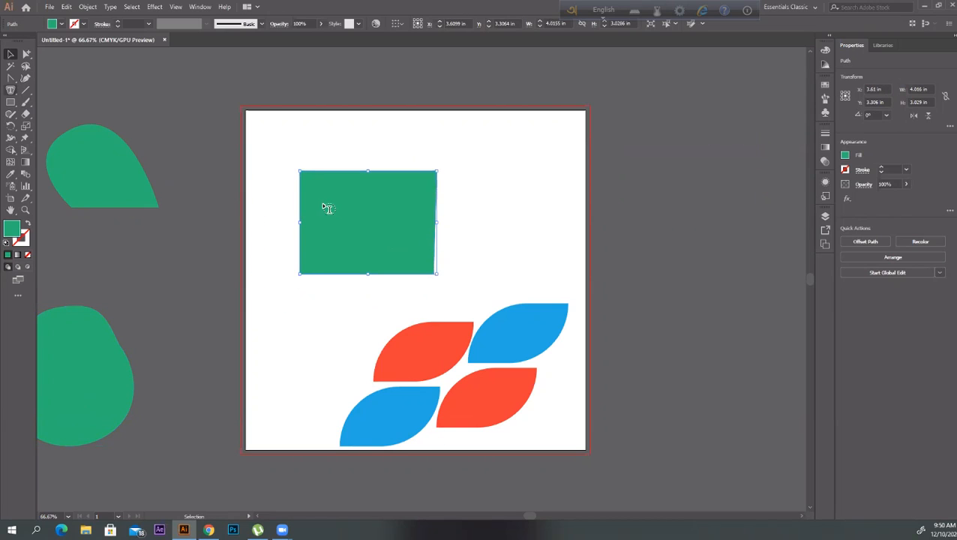
click(362, 216)
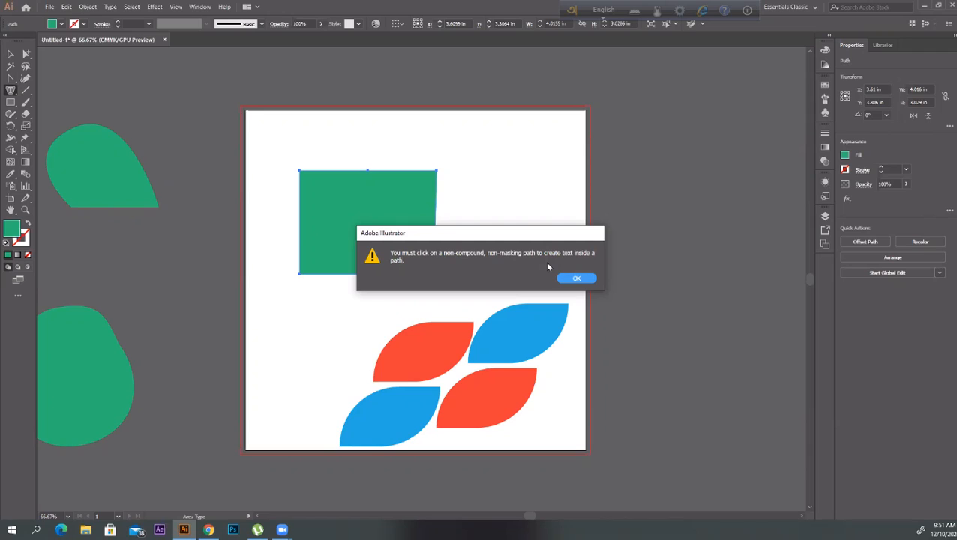
key(space)
click(575, 278)
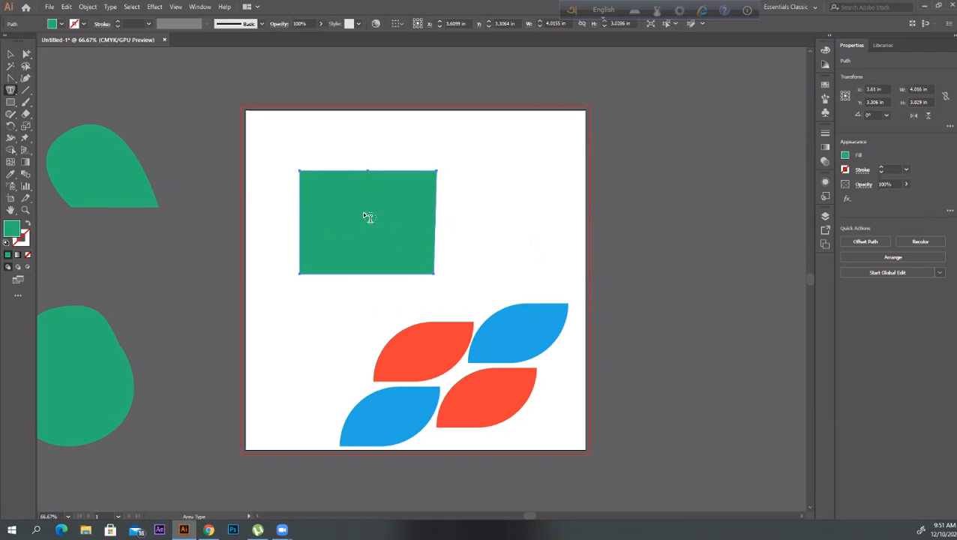
click(309, 172)
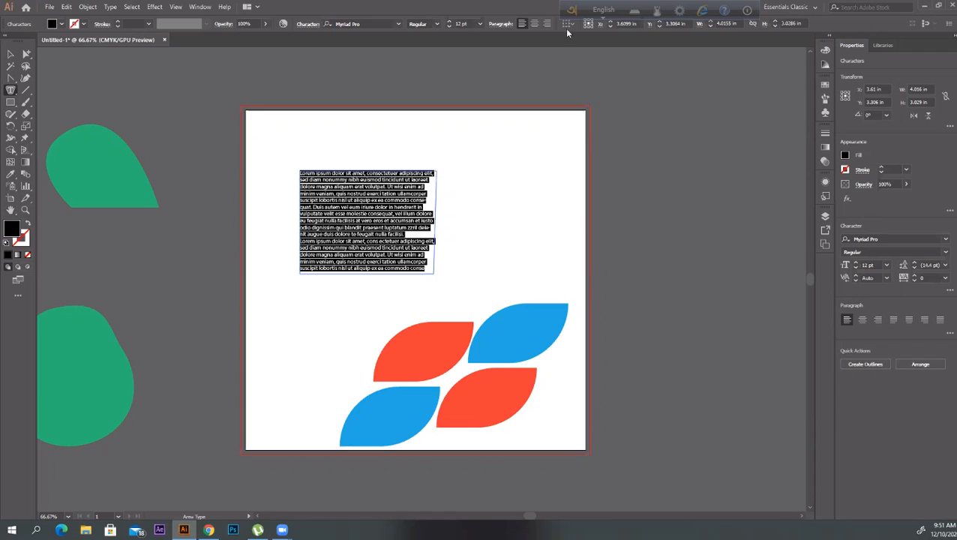
click(534, 24)
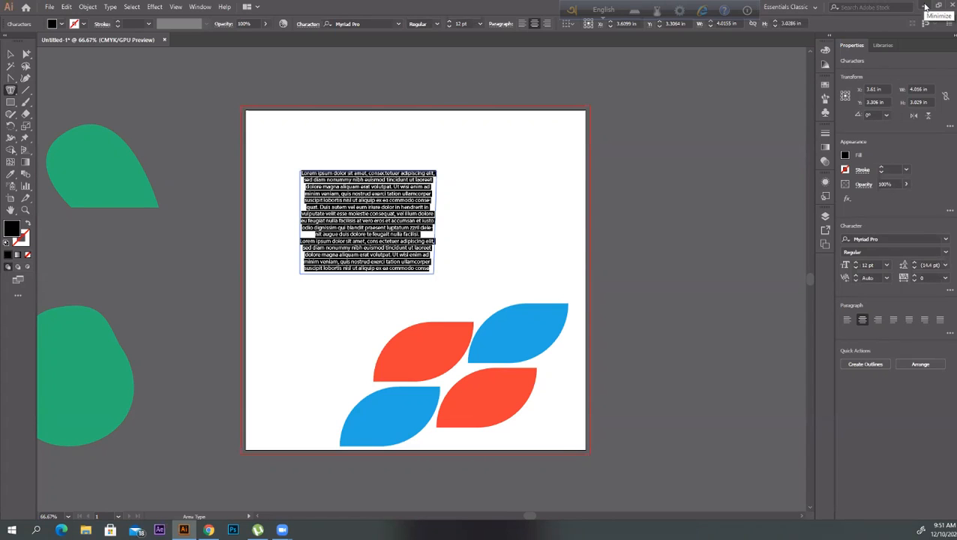
click(50, 8)
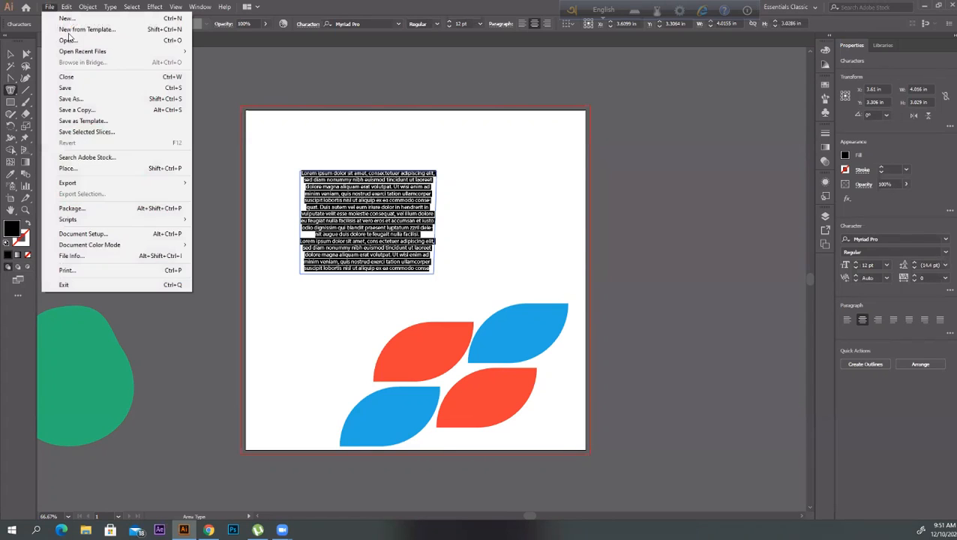
click(75, 20)
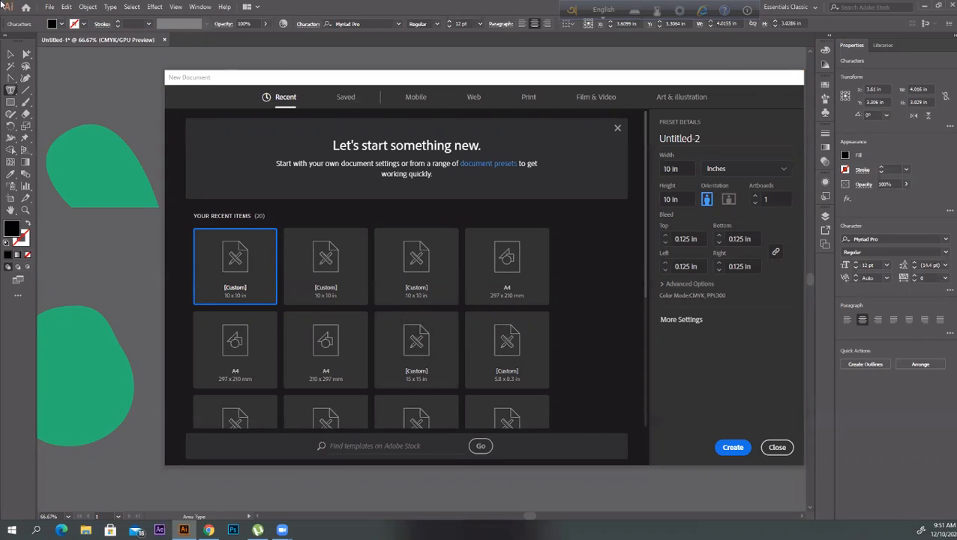
click(796, 77)
click(50, 7)
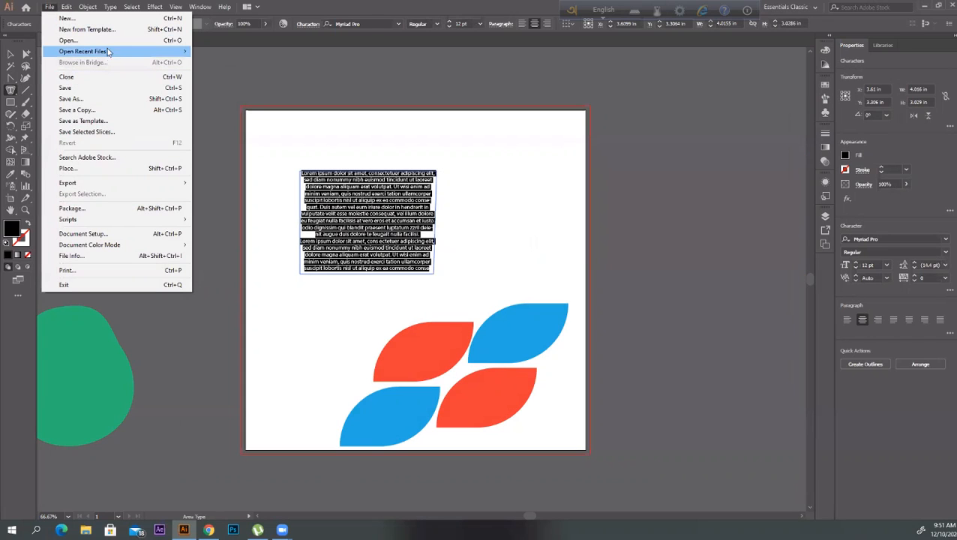
mouse_move(111, 52)
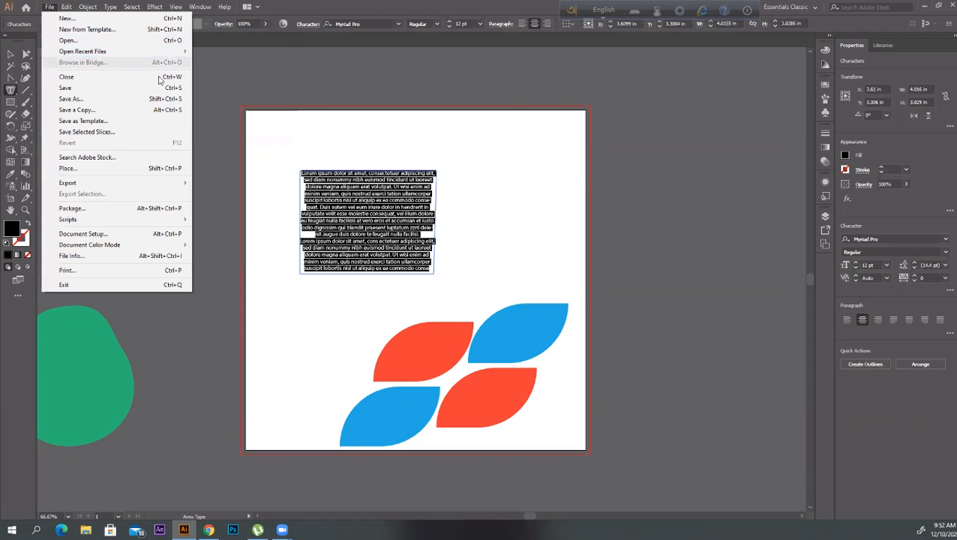
click(510, 86)
click(509, 86)
click(589, 282)
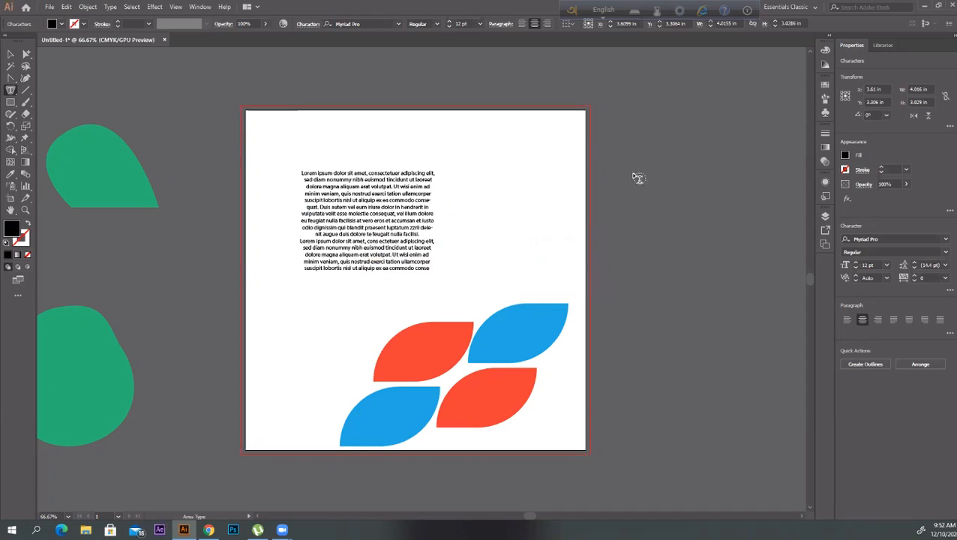
- Move the rounded green shape onto the artboard beside the text block, at about X 7.91 in, Y 2.49 in
click(10, 54)
click(431, 227)
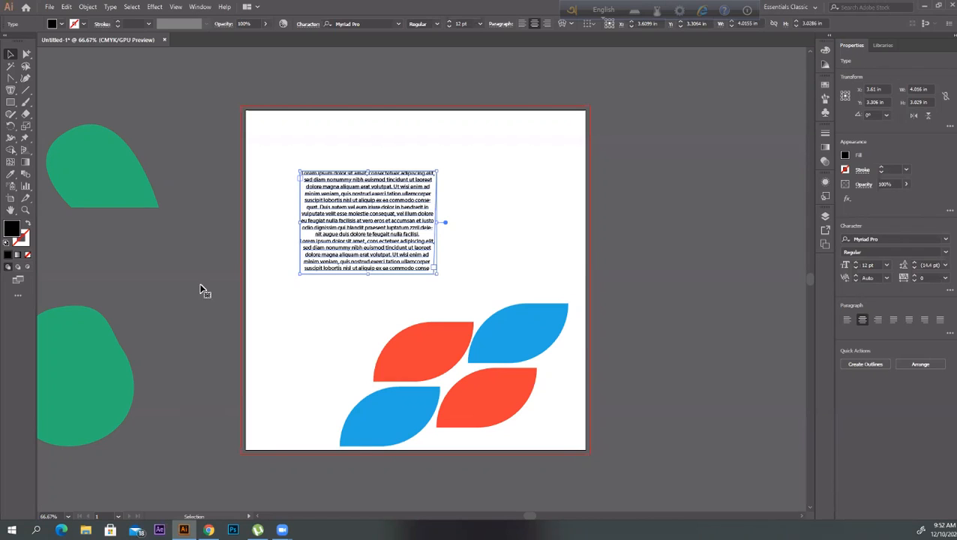
drag(90, 372, 525, 186)
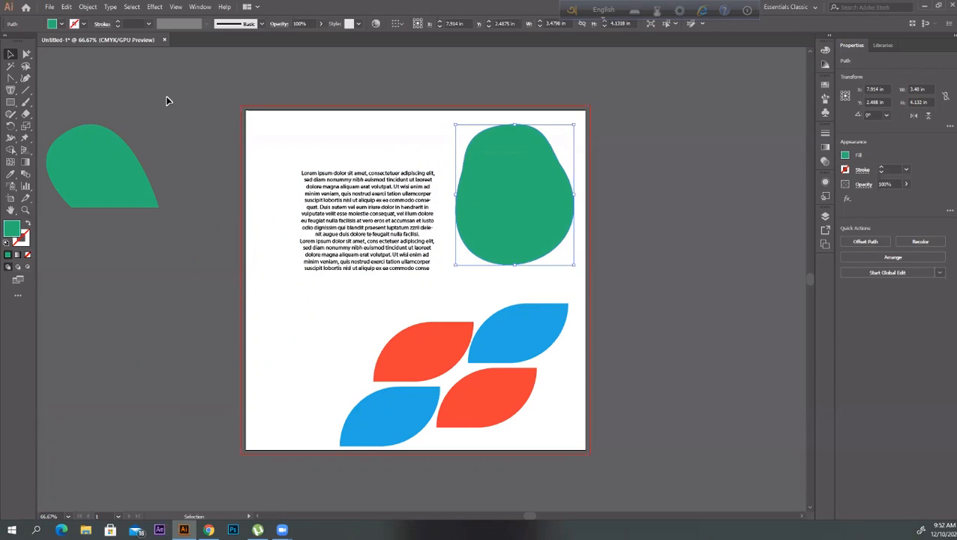
- Run placeholder text around the rounded green shape's outline with the Type on a Path tool and set its font size to 16 pt
click(11, 89)
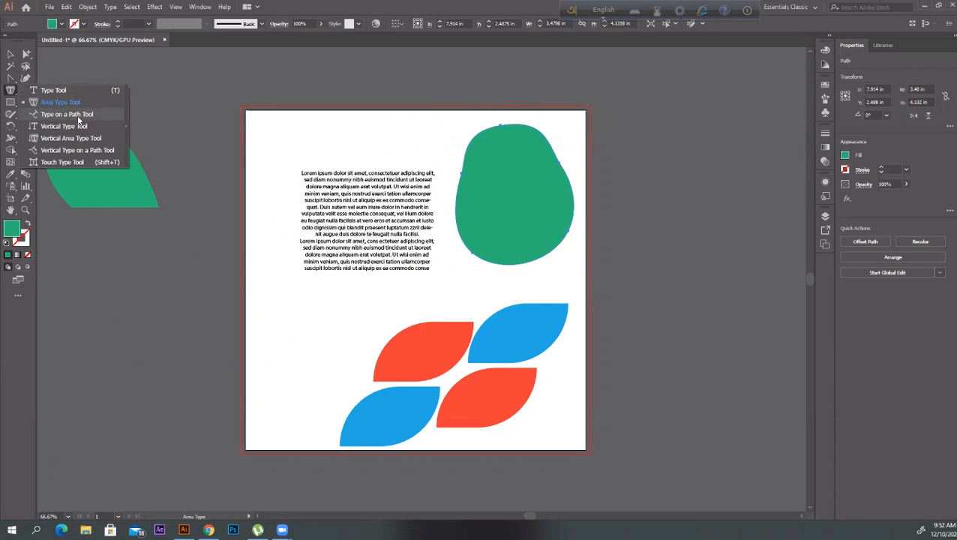
click(78, 116)
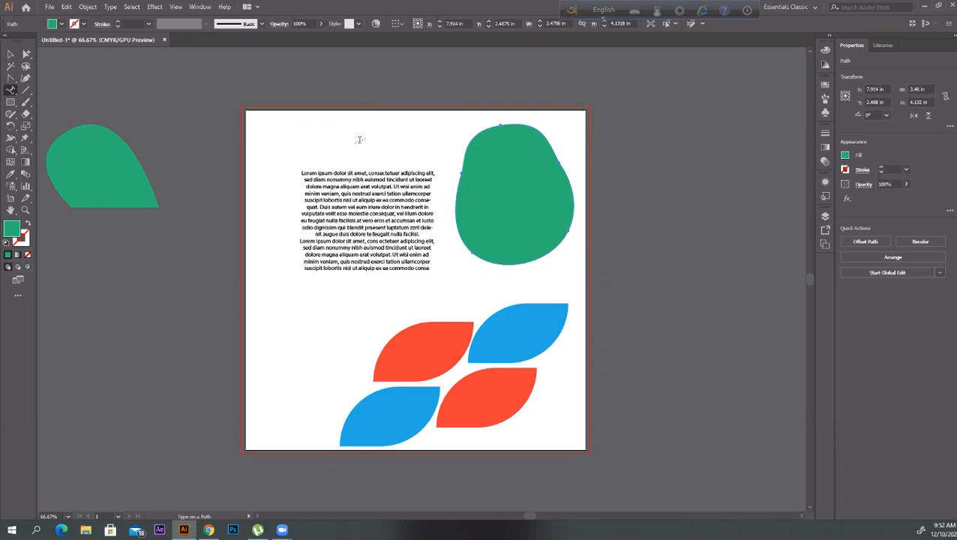
click(489, 128)
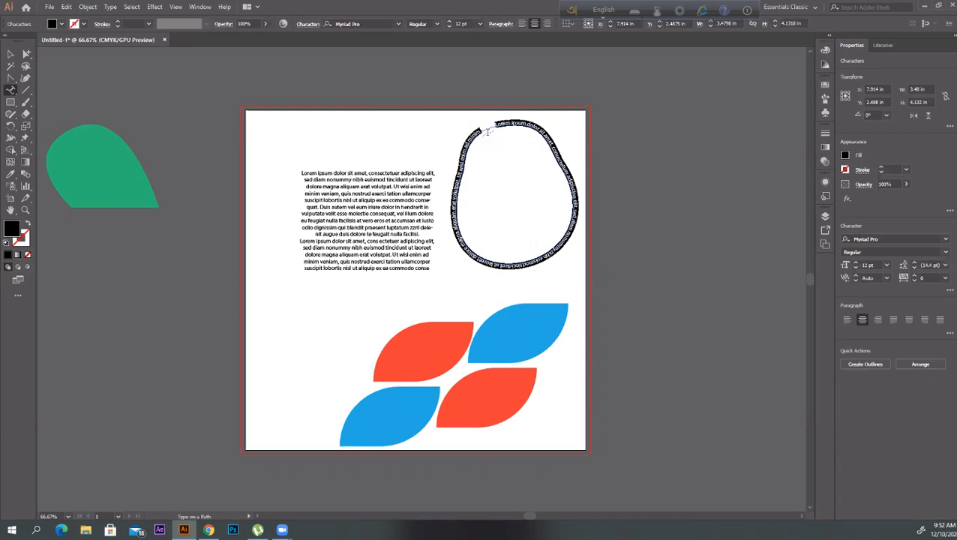
click(450, 21)
click(449, 21)
click(450, 21)
click(449, 21)
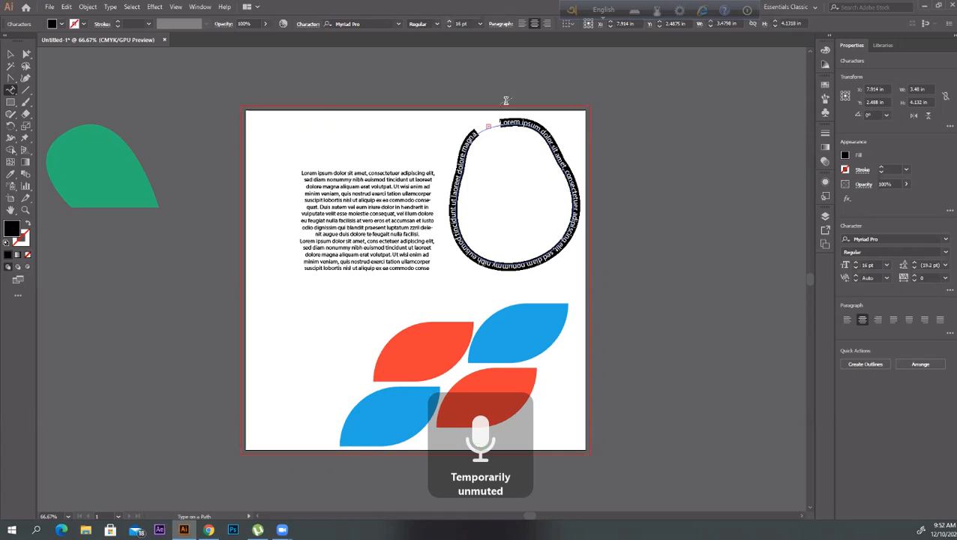
- Try flipping the path text to the inside of the outline and sliding its starting point to the shape's lower edge
click(9, 55)
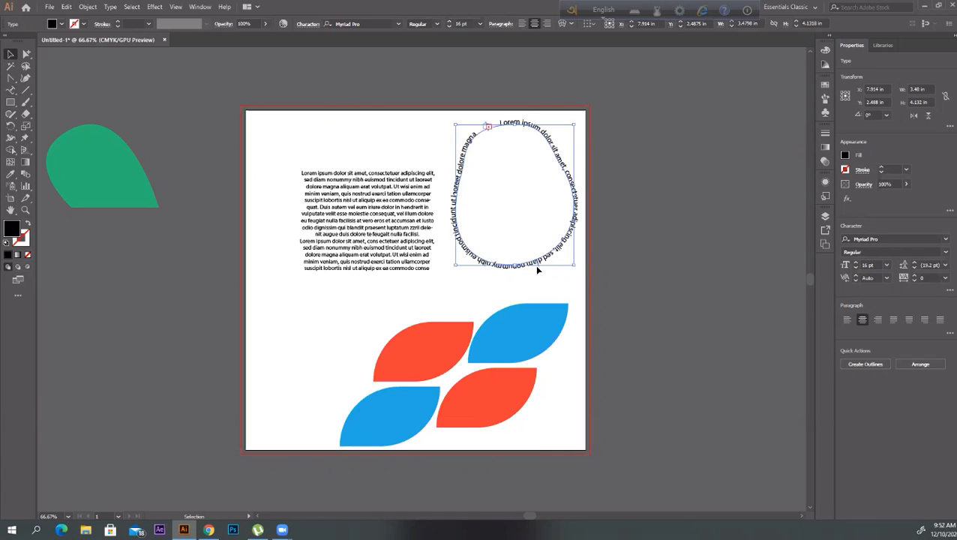
drag(540, 267, 536, 255)
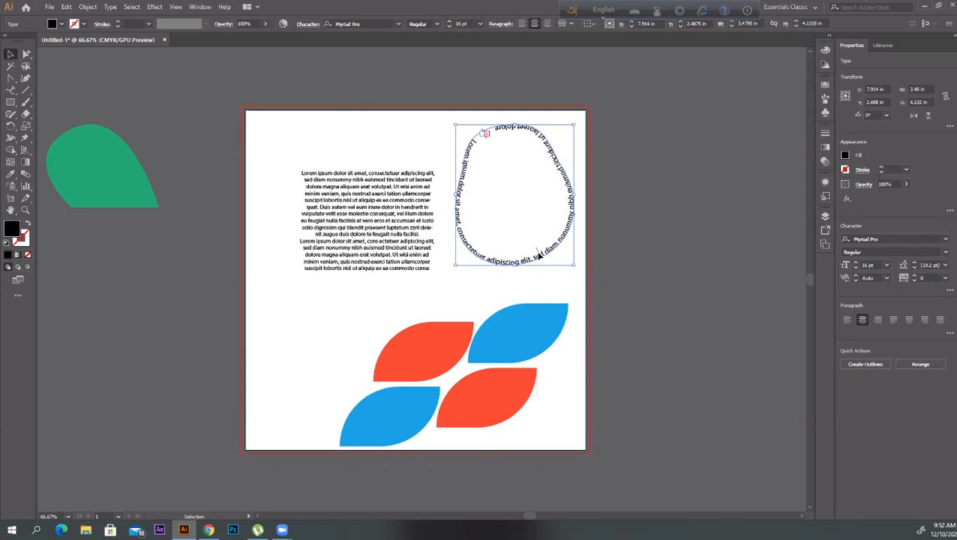
drag(540, 265, 510, 271)
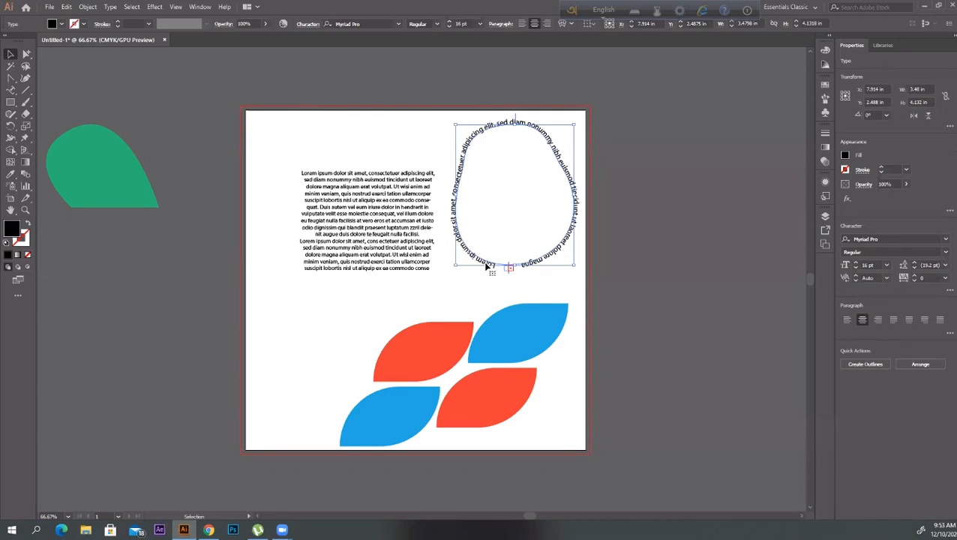
- Delete all the placeholder text on the rounded path and enter random sample letters beginning with "mujhuy" in its place
click(11, 90)
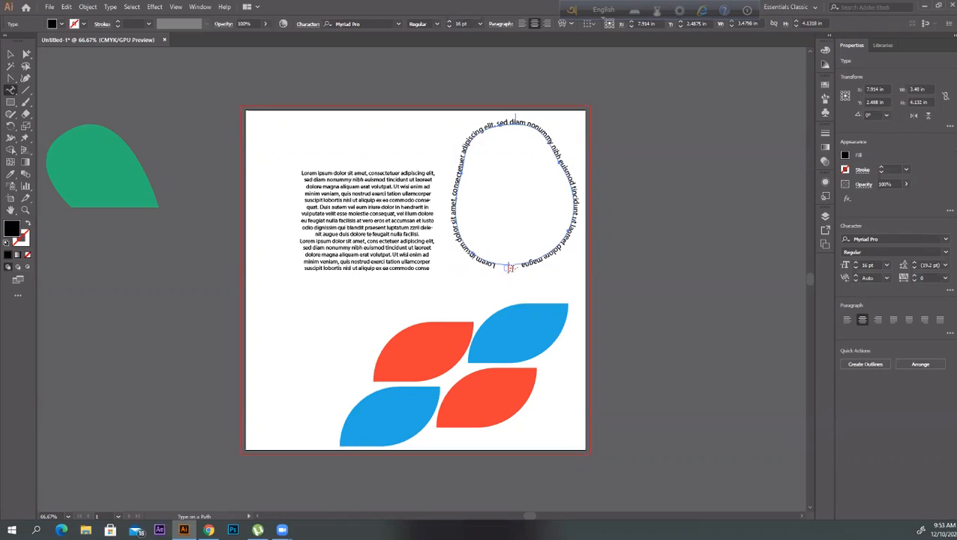
drag(495, 266, 486, 264)
drag(448, 197, 518, 261)
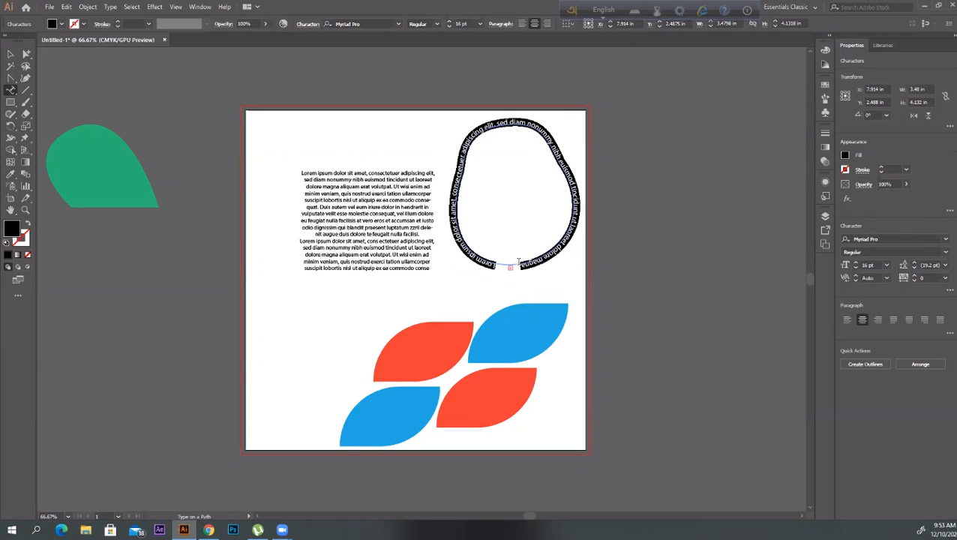
key(BackSpace)
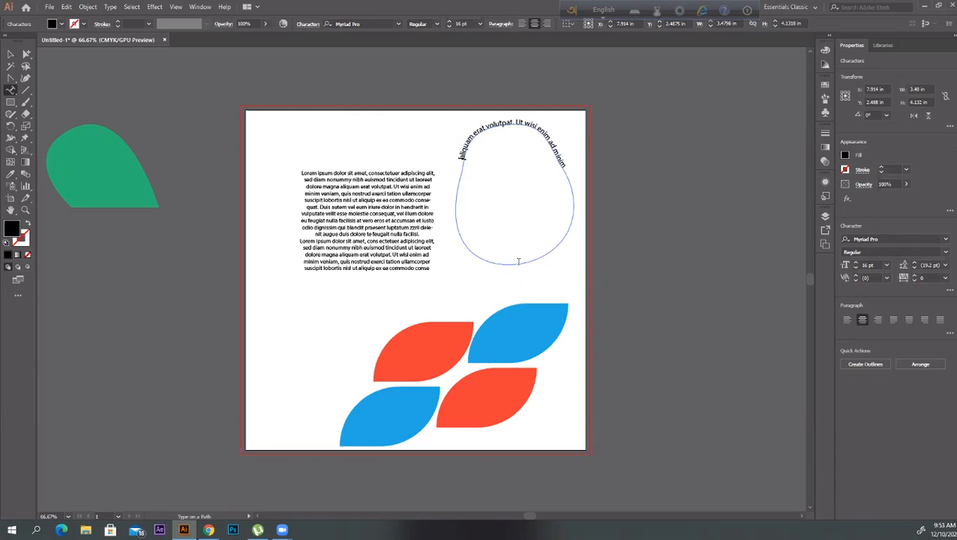
drag(564, 165, 457, 150)
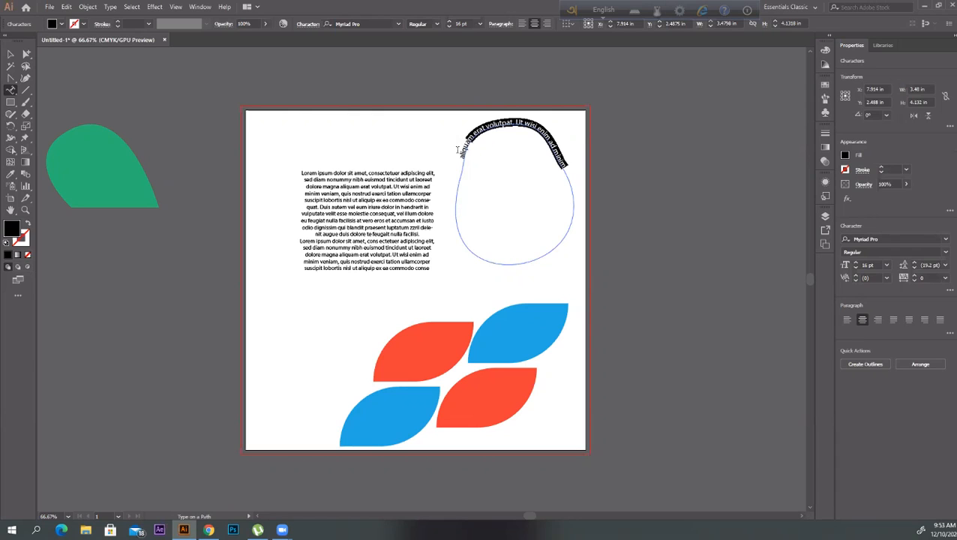
key(BackSpace)
text(mujhuy)
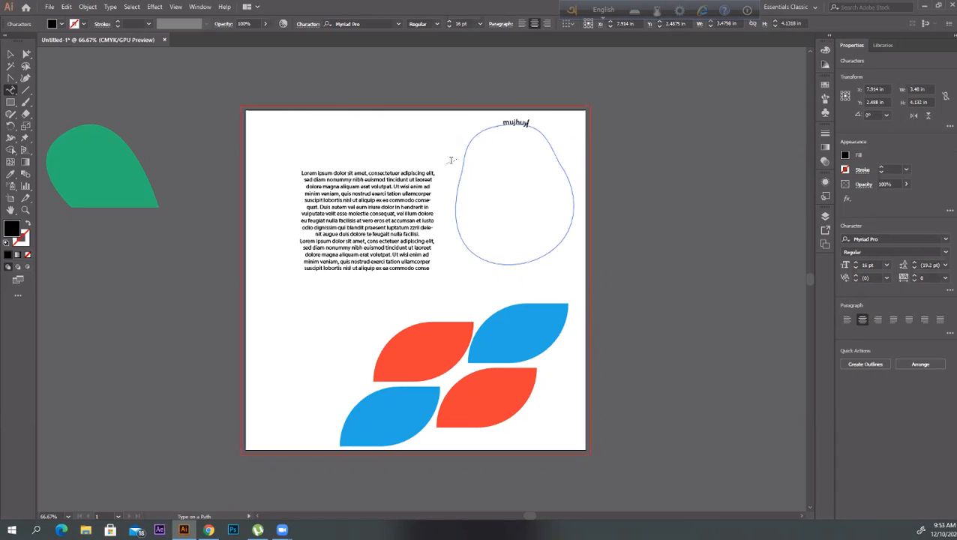
text(ghju)
- Delete the sample letters from the rounded path and leave text editing
key(BackSpace)
key(BackSpace)
key(BackSpace)
key(BackSpace)
key(BackSpace)
key(BackSpace)
key(BackSpace)
key(BackSpace)
key(BackSpace)
key(BackSpace)
click(10, 54)
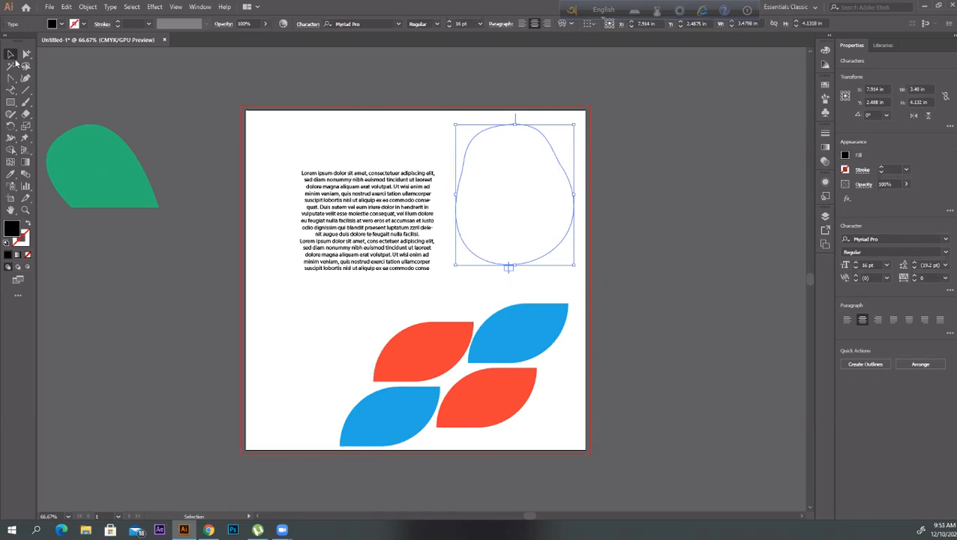
click(156, 107)
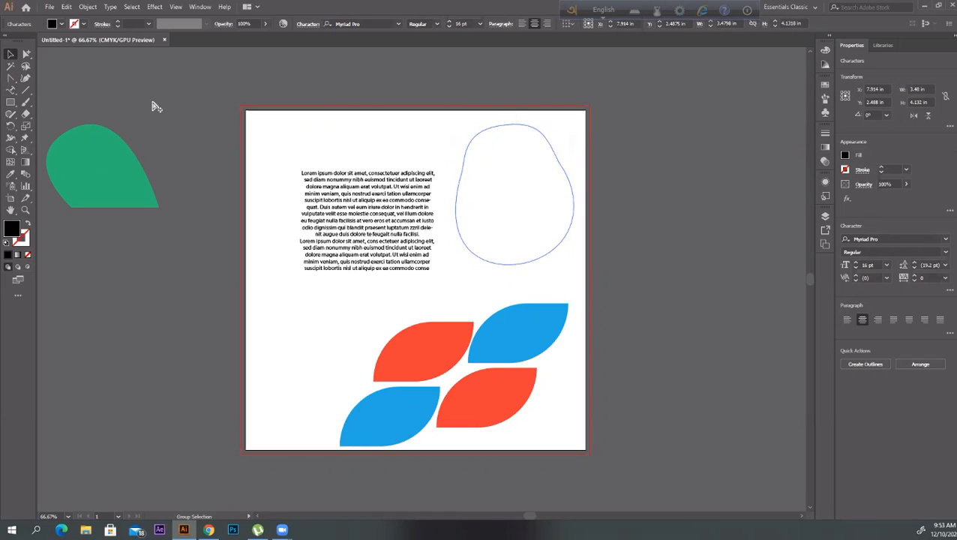
- Undo the text replacement and repositioning on the rounded path back to the 16 pt placeholder text, and deselect everything
key(ctrl+z)
key(ctrl+z)
key(ctrl+z)
key(ctrl+z)
key(ctrl+z)
key(ctrl+z)
key(ctrl+z)
key(ctrl+z)
key(ctrl+z)
key(ctrl+z)
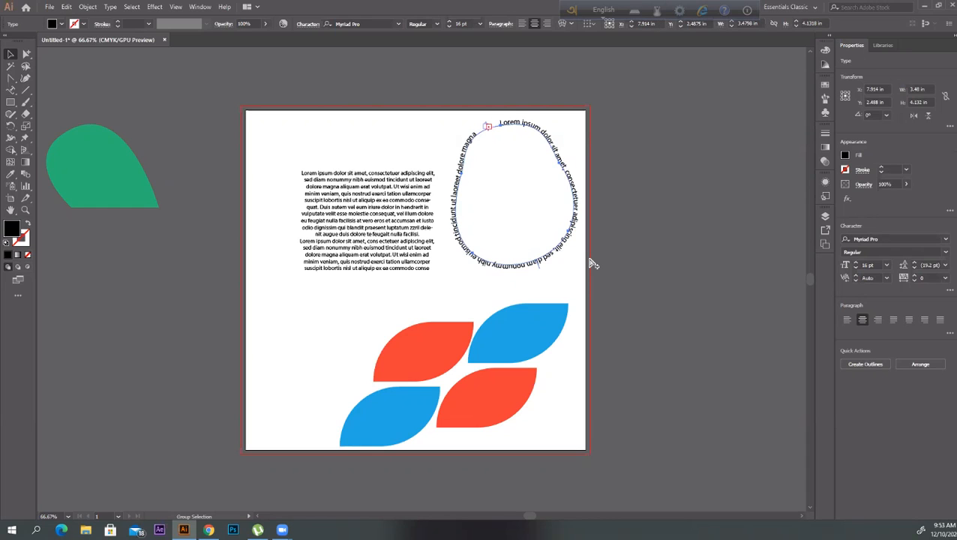
click(624, 251)
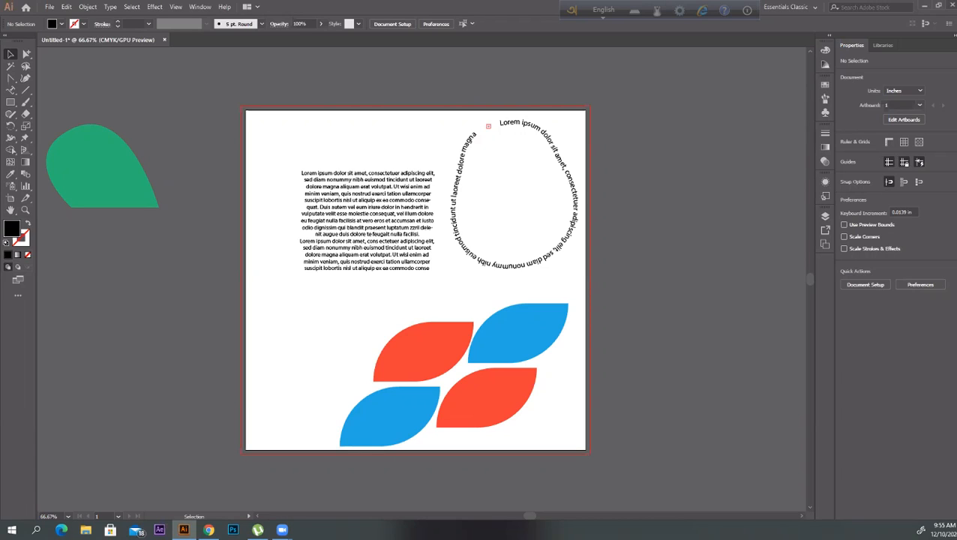
- Draw a many-turn spiral about 3.3 in wide in the empty area below the green shape, adding extra turns
key(space)
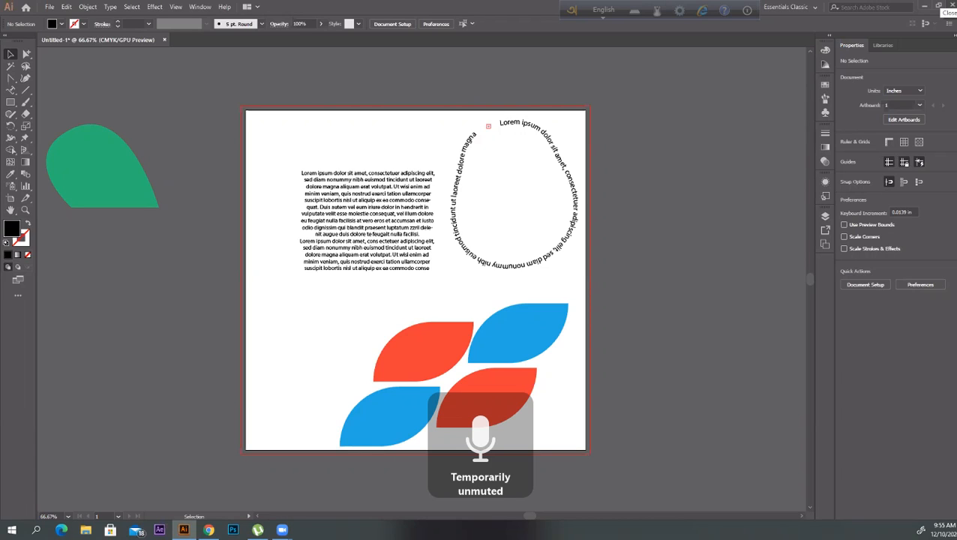
click(25, 90)
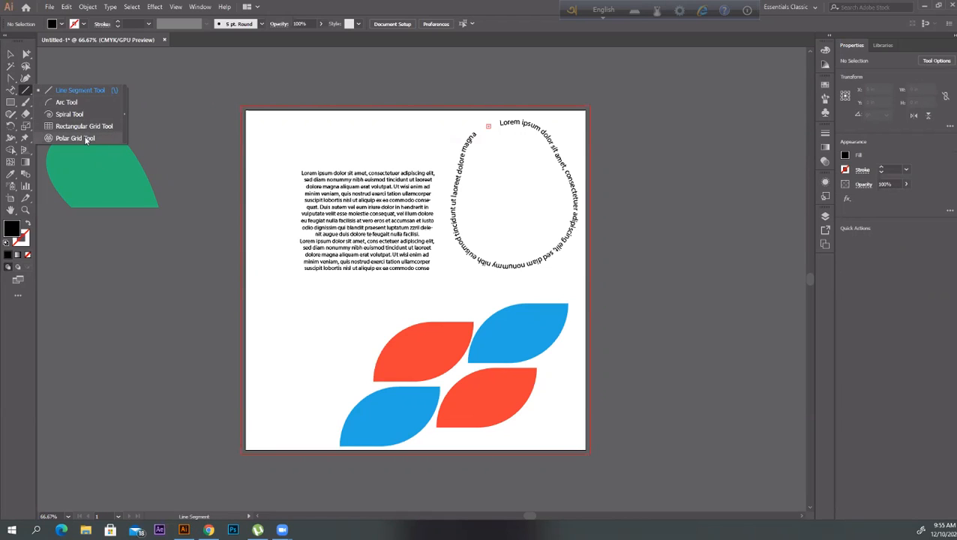
click(75, 114)
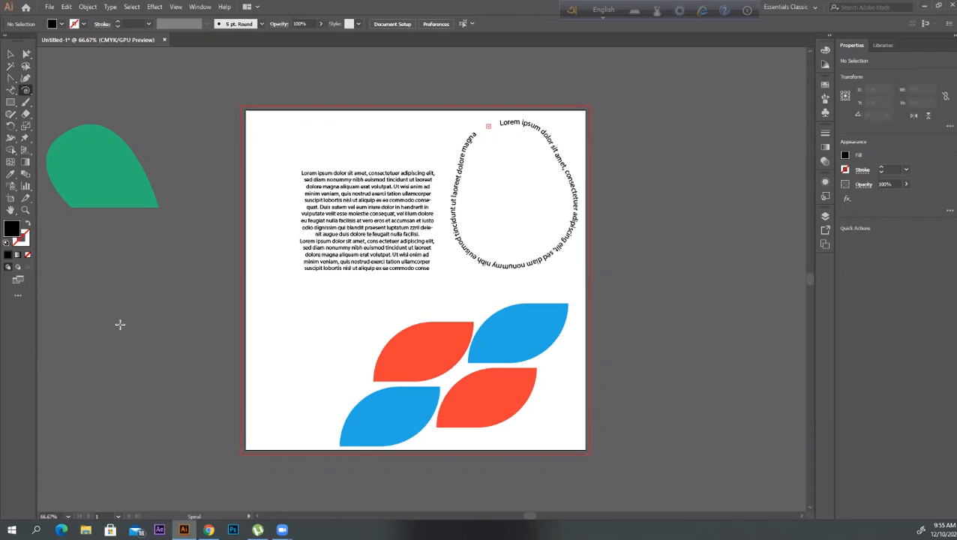
drag(117, 308, 154, 347)
key(space)
key(Up)
key(Up)
drag(154, 346, 178, 315)
key(Up)
key(Up)
key(Up)
key(Up)
key(Up)
key(Up)
key(Up)
key(Up)
drag(172, 314, 190, 312)
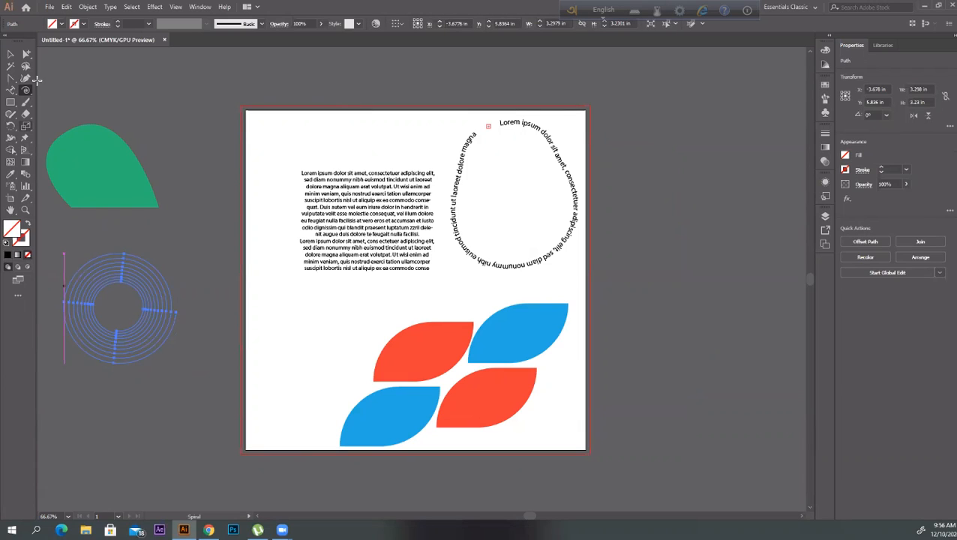
- Give the spiral a 2 pt green stroke and place it off the artboard, beside the upper part of the green shape
key(v)
drag(157, 347, 357, 367)
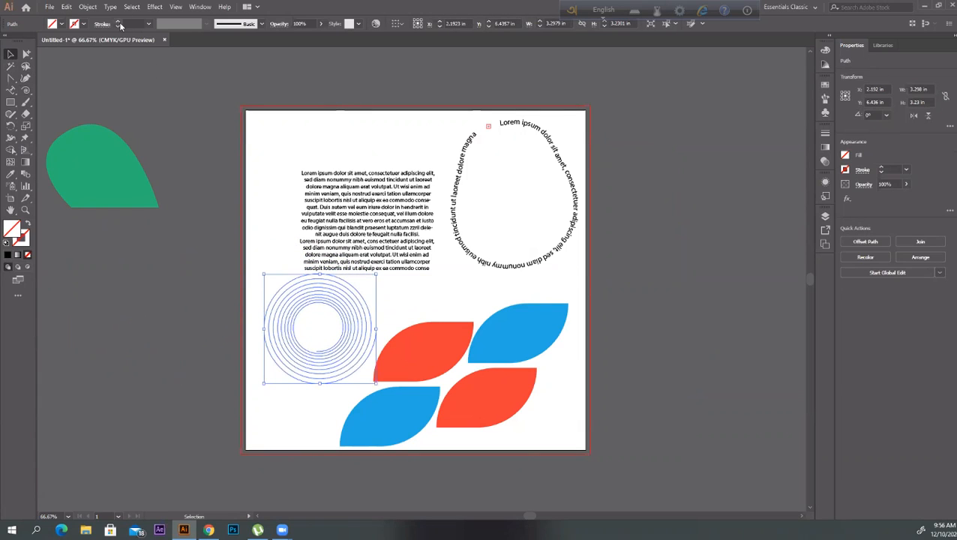
click(118, 22)
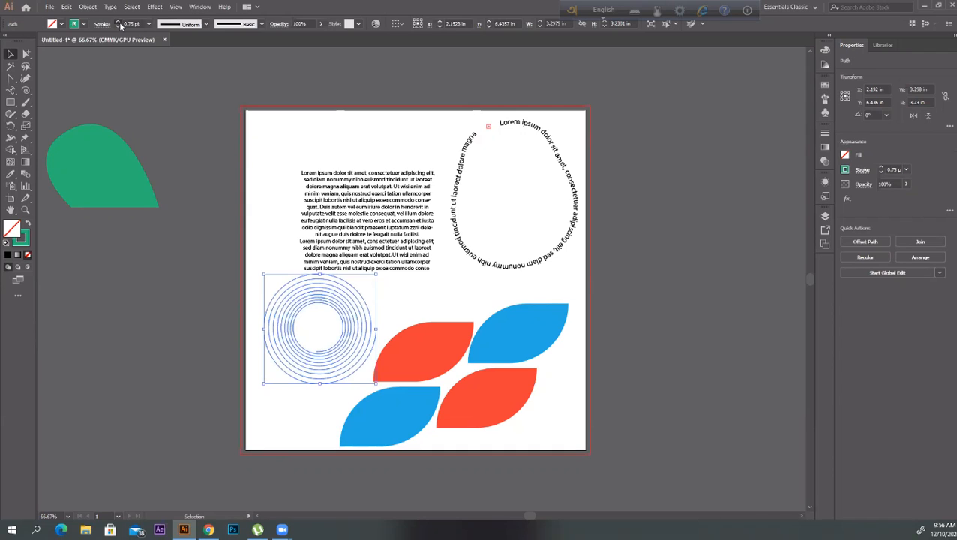
click(120, 23)
click(119, 23)
click(199, 396)
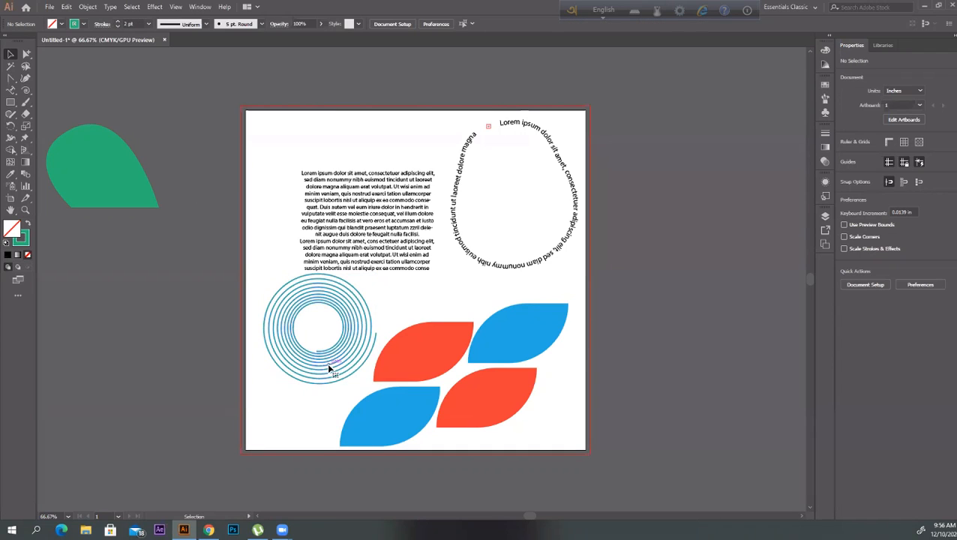
drag(329, 368, 195, 162)
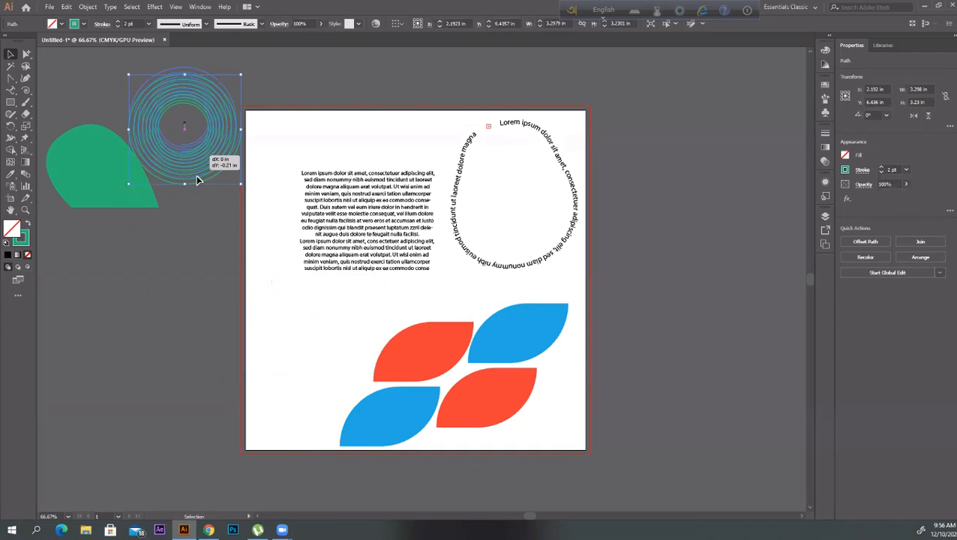
click(199, 317)
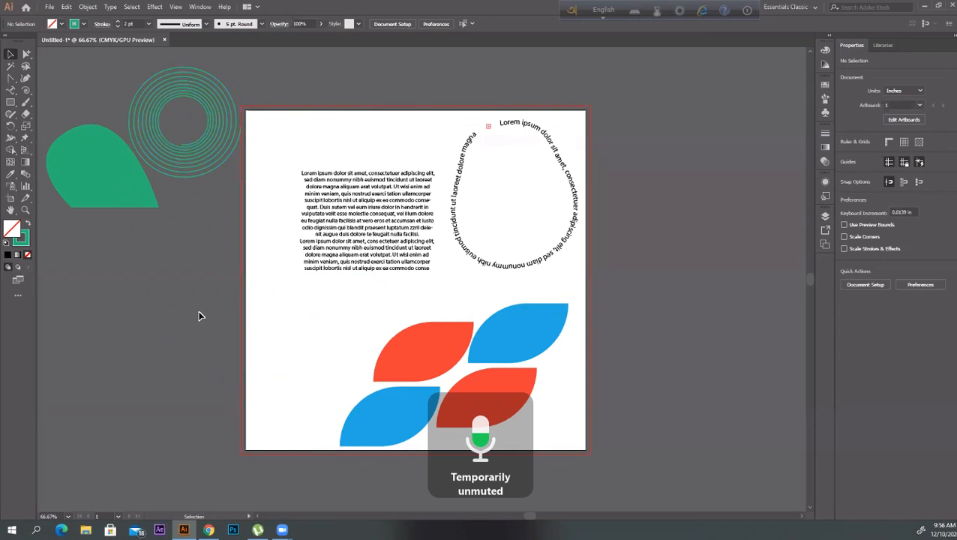
- Draw a gently sloping line segment about 5.16 in wide across the artboard's left edge and delete it
click(24, 91)
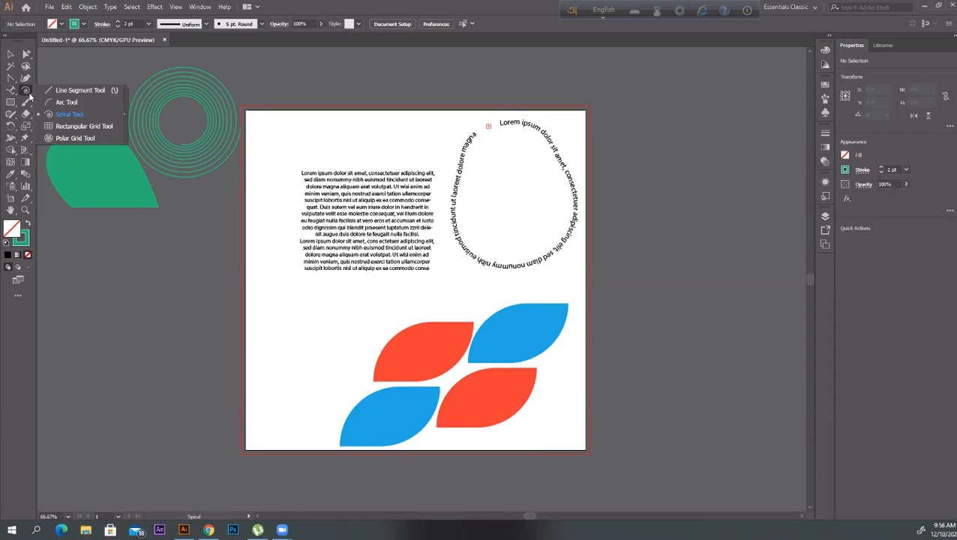
click(79, 90)
drag(94, 353, 272, 332)
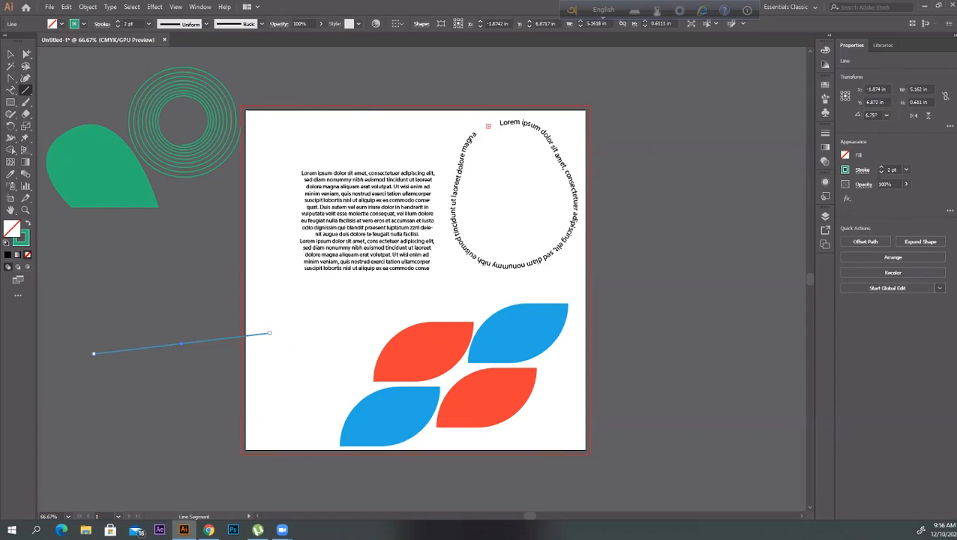
key(Delete)
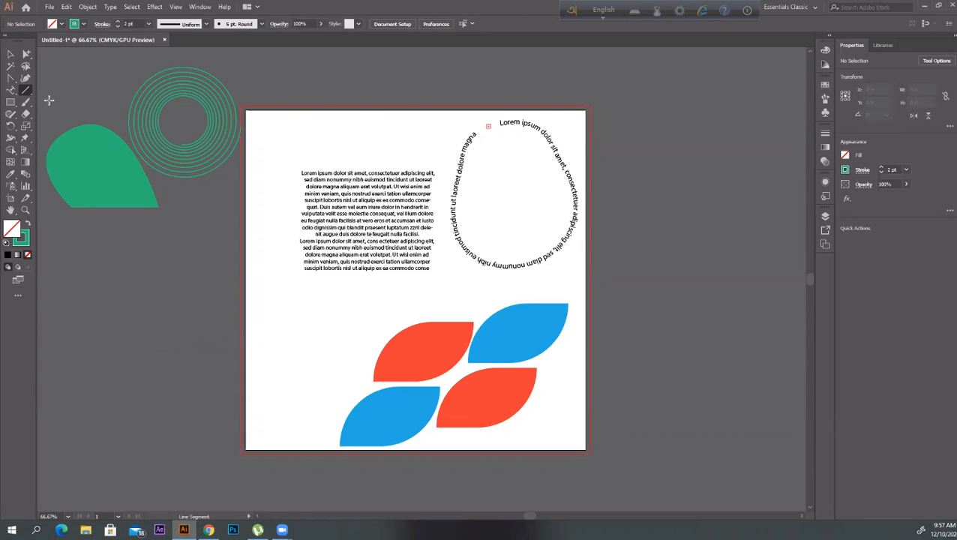
- Try drawing a tall, narrow arc below the green shape with the Arc tool and undo it
drag(28, 90, 67, 102)
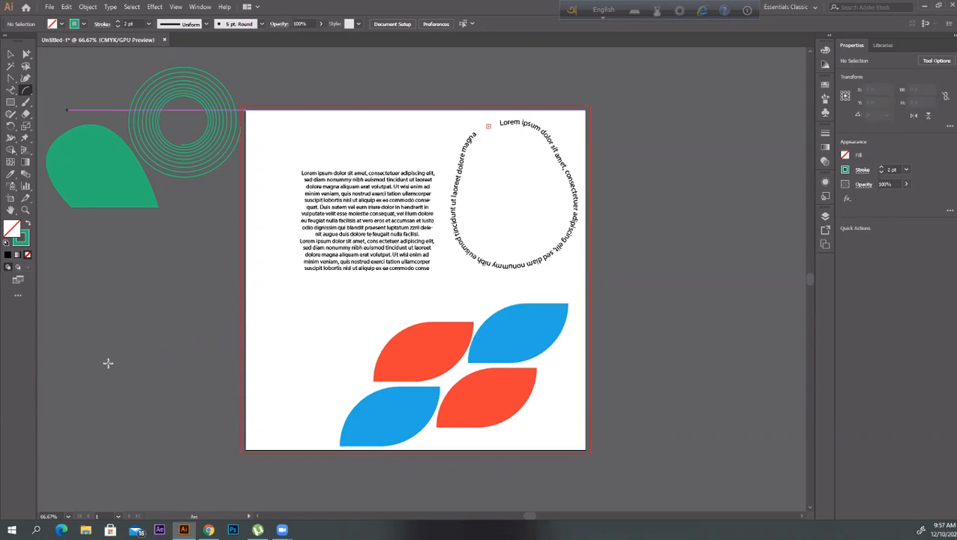
drag(108, 441, 147, 266)
key(ctrl+z)
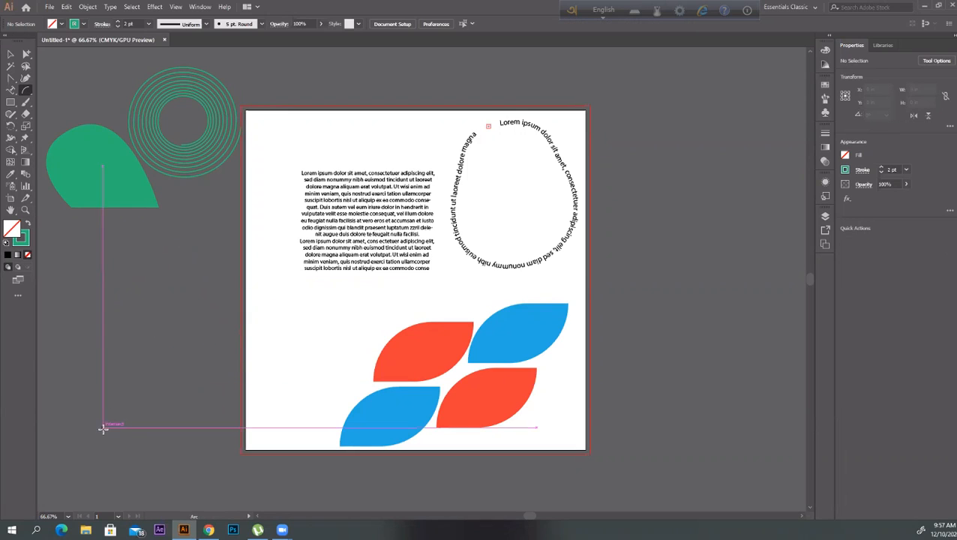
- Draw an arc about 4 in wide and 4.1 in high left of the artboard, varying its curvature both ways, and delete it
drag(103, 428, 241, 291)
key(Down)
key(Down)
key(Down)
key(Down)
key(Down)
key(Down)
key(Up)
key(Up)
key(Up)
key(Up)
key(Up)
key(Up)
key(Up)
key(Up)
key(Up)
key(Up)
key(Up)
key(Up)
key(Down)
key(Down)
key(Down)
key(Down)
key(Down)
key(Down)
key(Down)
key(Down)
key(Down)
key(Down)
key(Down)
key(Down)
key(Up)
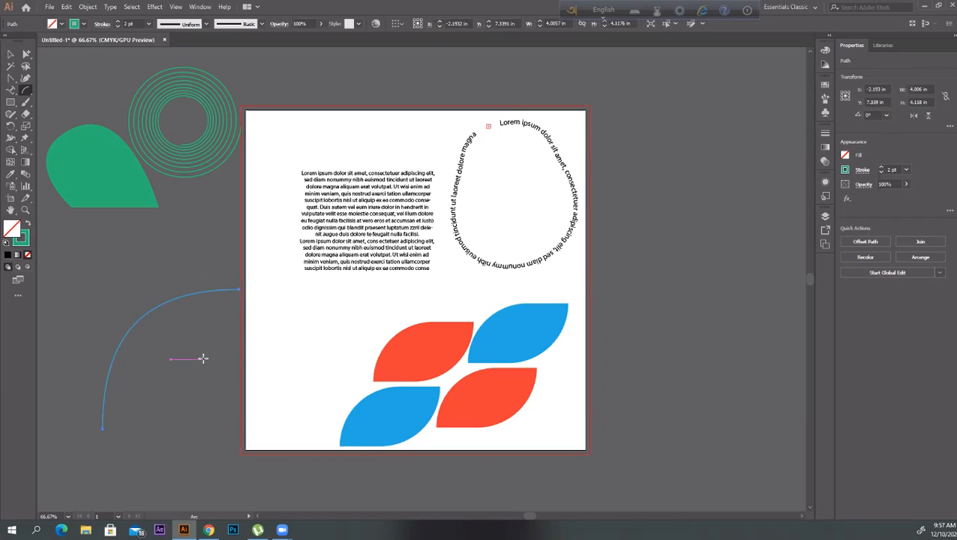
key(Delete)
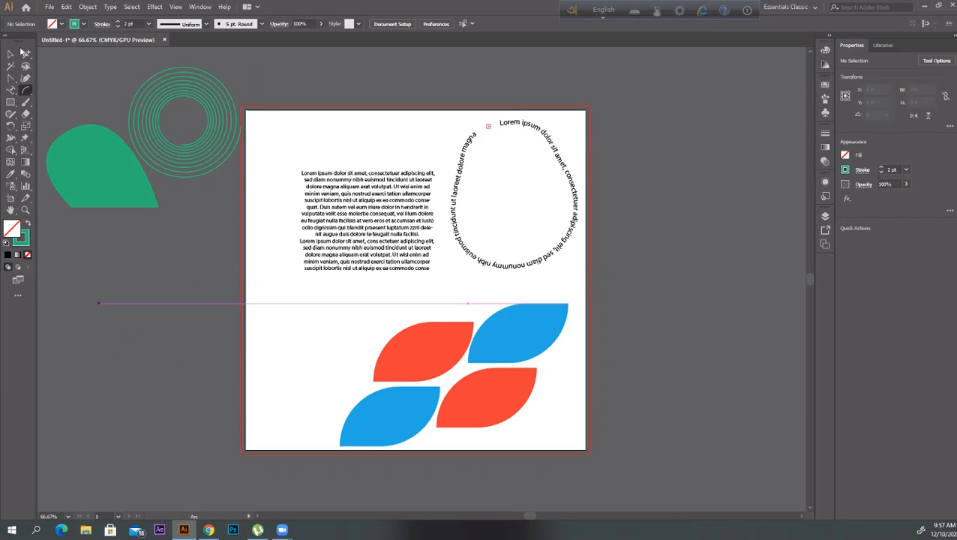
- Draw a rectangular grid with three rows and two columns, about 4.92 in wide and 1.5 in high, below the green shape
right_click(26, 90)
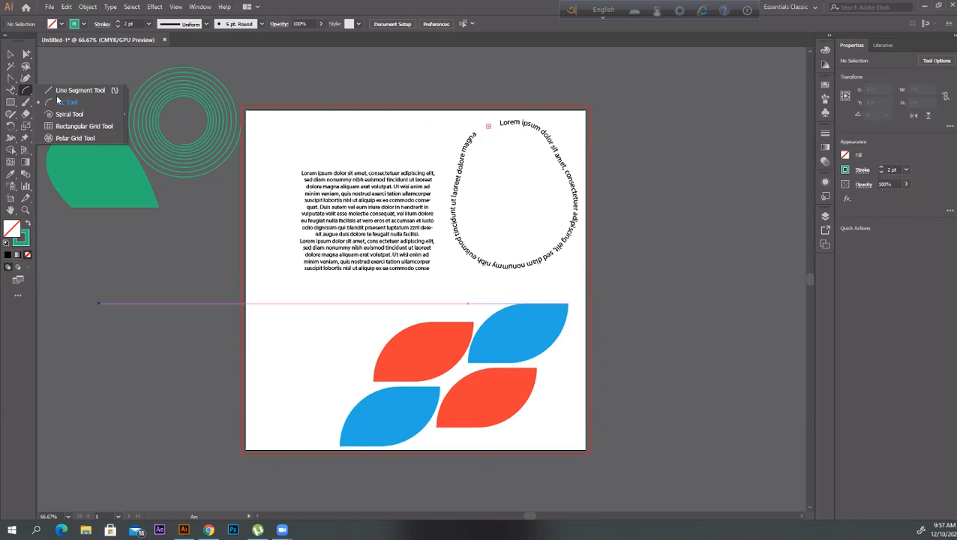
click(96, 126)
drag(74, 285, 268, 450)
key(Down)
key(Down)
key(Down)
key(Down)
key(Down)
key(Up)
key(Down)
key(Up)
key(Up)
key(Left)
key(Left)
key(Left)
key(Left)
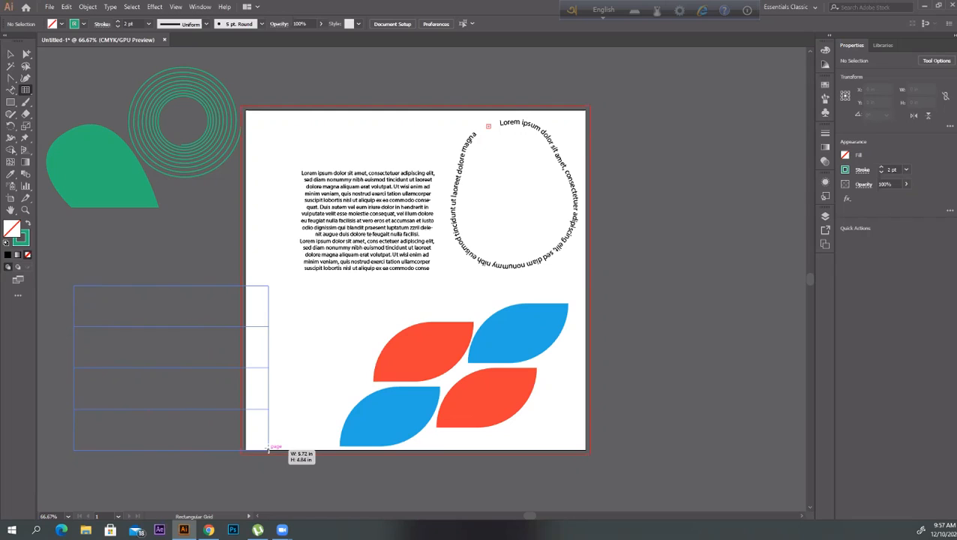
key(Right)
key(Right)
drag(268, 450, 241, 336)
key(Right)
key(Right)
key(Left)
key(Left)
key(Left)
key(Left)
key(Up)
key(Up)
key(Down)
key(Down)
key(Down)
key(Down)
key(Up)
key(Up)
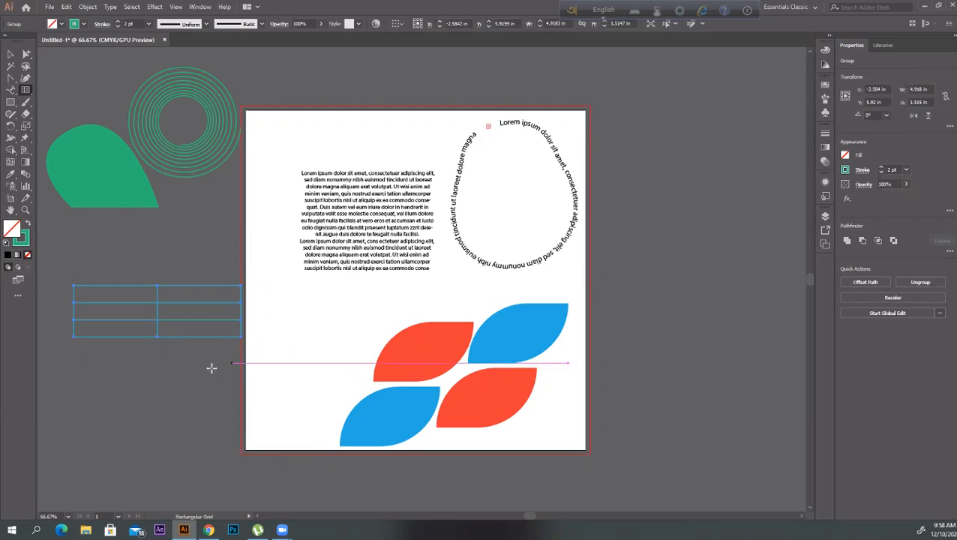
- Move the rectangular grid to the empty area right of the artboard, level with the path text, and deselect it
click(10, 53)
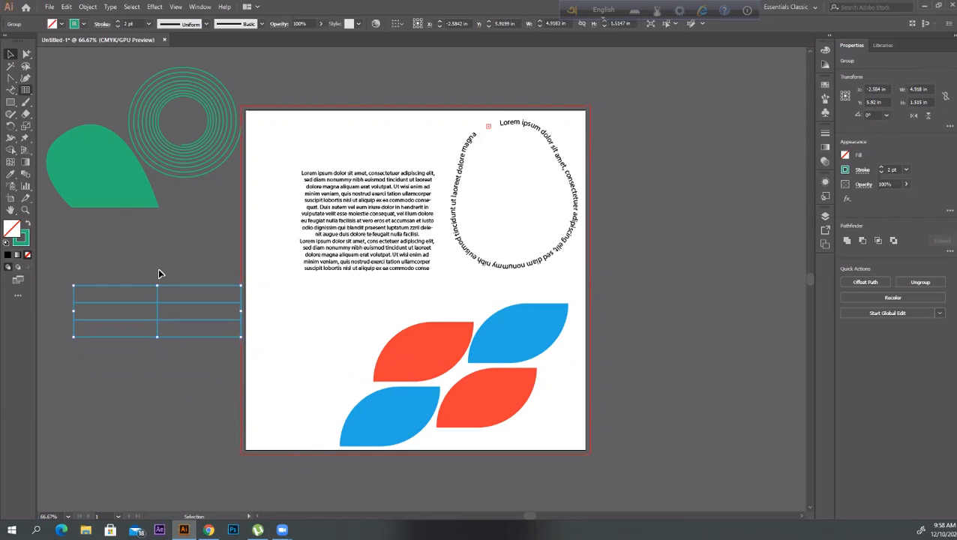
drag(174, 307, 131, 315)
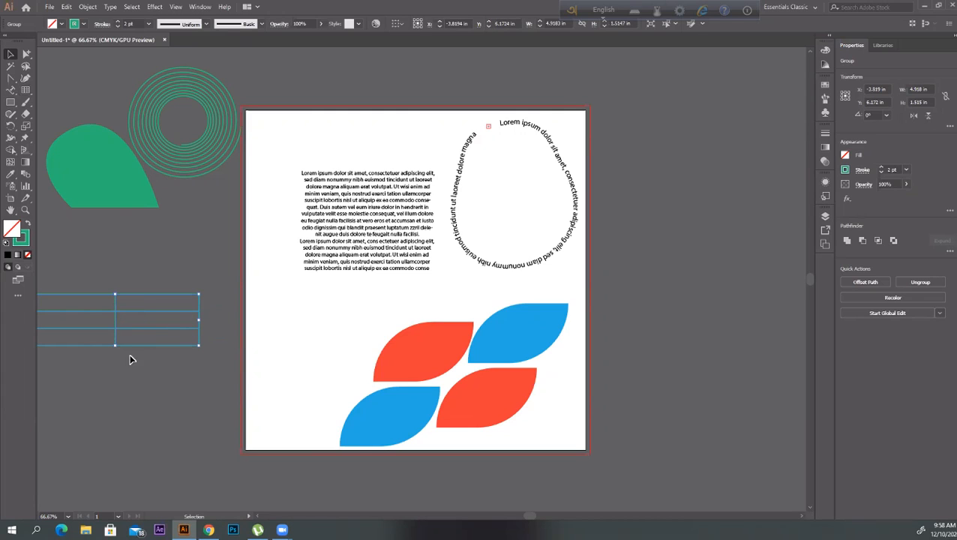
drag(334, 347, 679, 251)
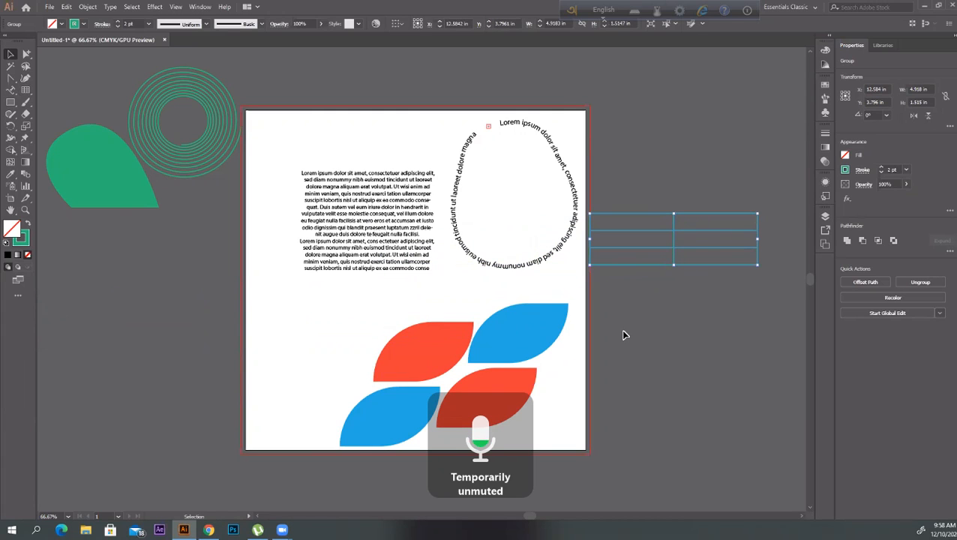
click(622, 331)
- Draw a polar grid about 4.37 in wide below the green shape, with four concentric circles and no radial dividers
click(26, 89)
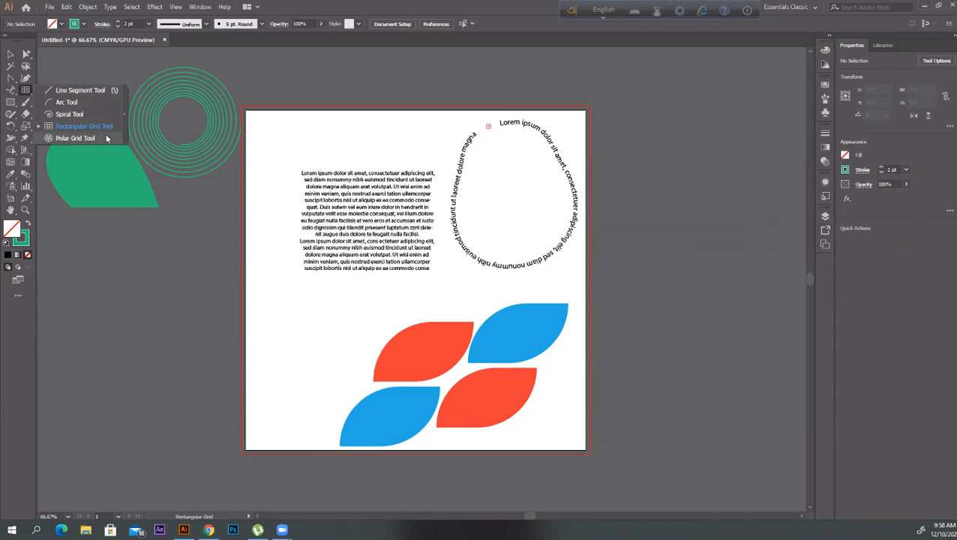
click(105, 138)
drag(83, 304, 231, 450)
key(Left)
key(Left)
key(Down)
key(Down)
key(Down)
key(Down)
key(Left)
key(Left)
key(Left)
key(Up)
key(Up)
key(Right)
key(Right)
key(Right)
key(Left)
key(Left)
key(Left)
key(Right)
key(Right)
key(Right)
key(Right)
key(Right)
key(Right)
key(Right)
key(Left)
key(Left)
key(Left)
key(Left)
key(Left)
key(Left)
key(Left)
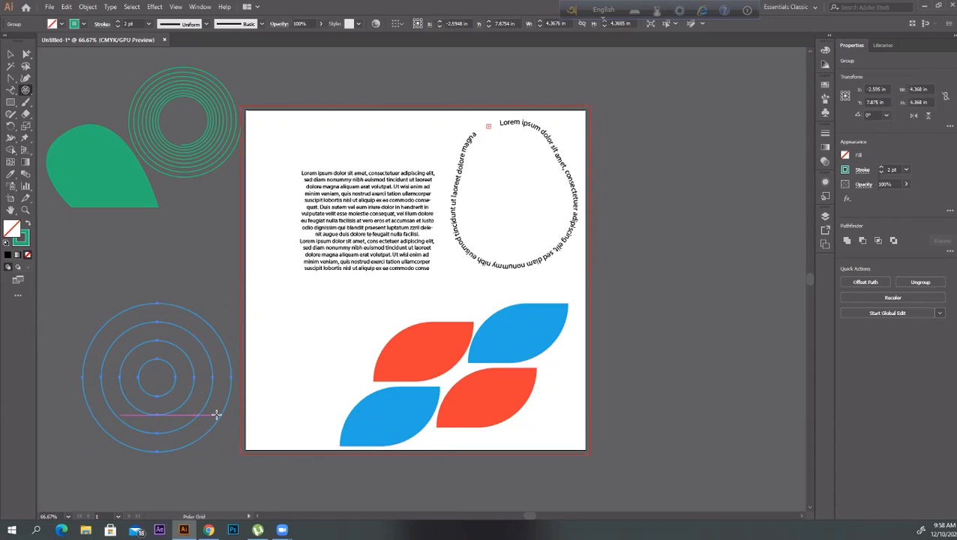
- Fill the polar grid with the bright blue swatch
click(61, 24)
click(55, 41)
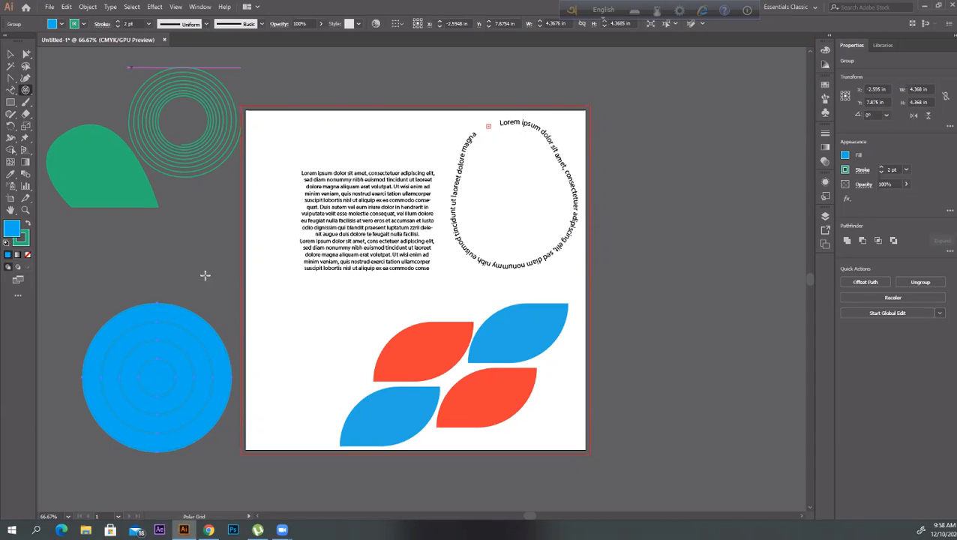
click(11, 54)
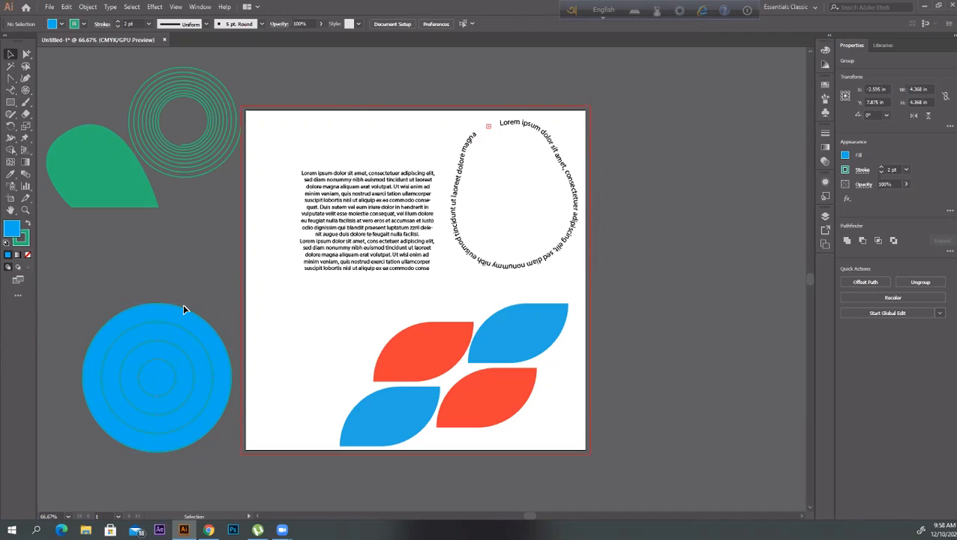
- Ungroup the blue polar grid twice to separate it into individual circles
right_click(158, 394)
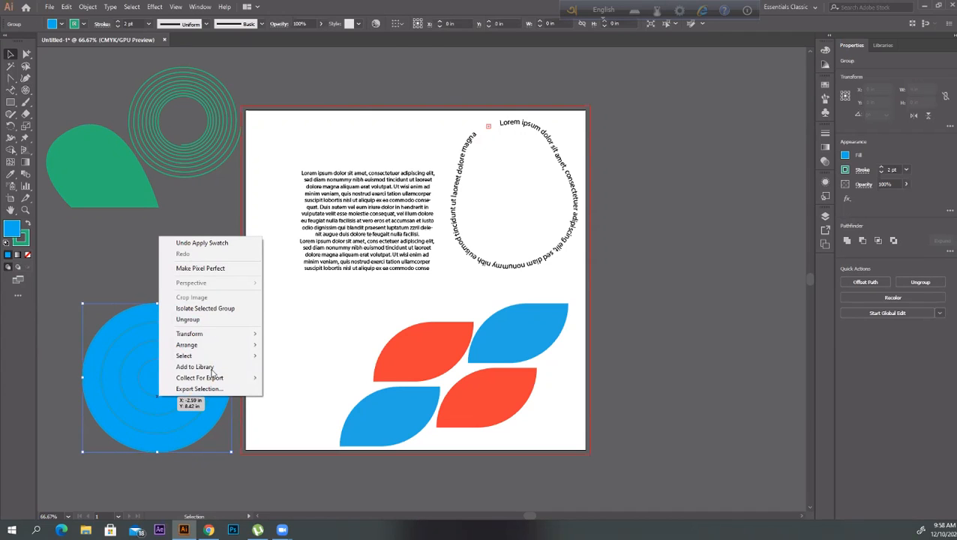
click(213, 319)
click(106, 268)
click(212, 343)
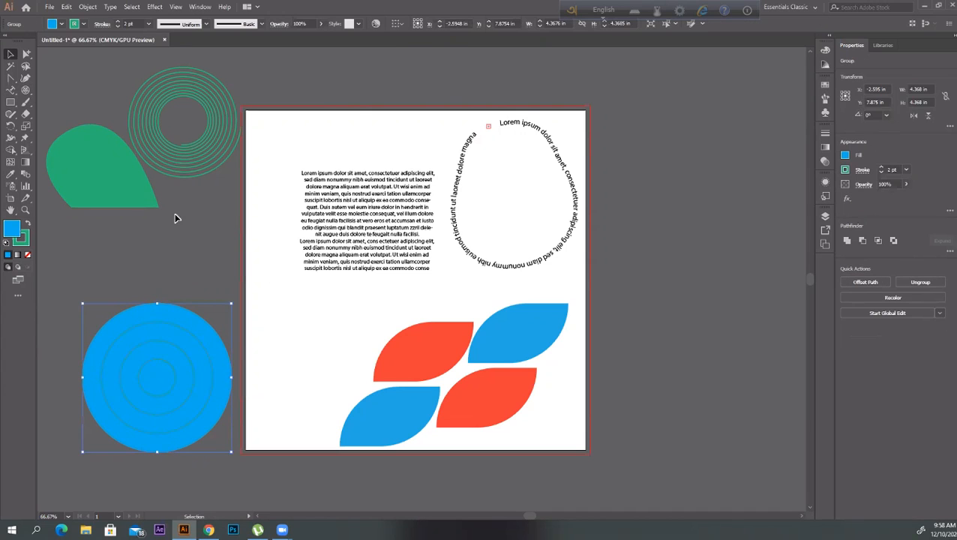
click(200, 306)
right_click(168, 321)
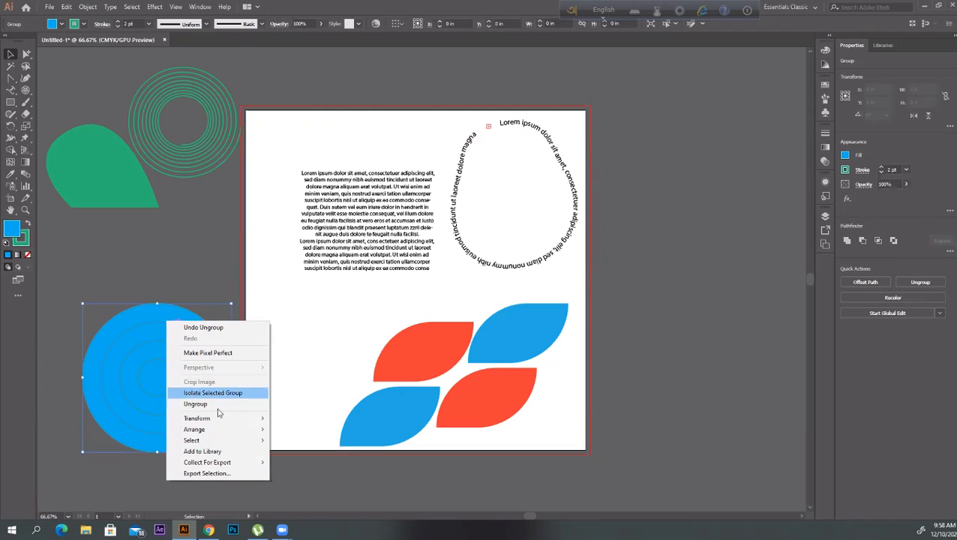
click(217, 409)
- Fill only the outermost circle of the former polar grid with the pink swatch
click(173, 315)
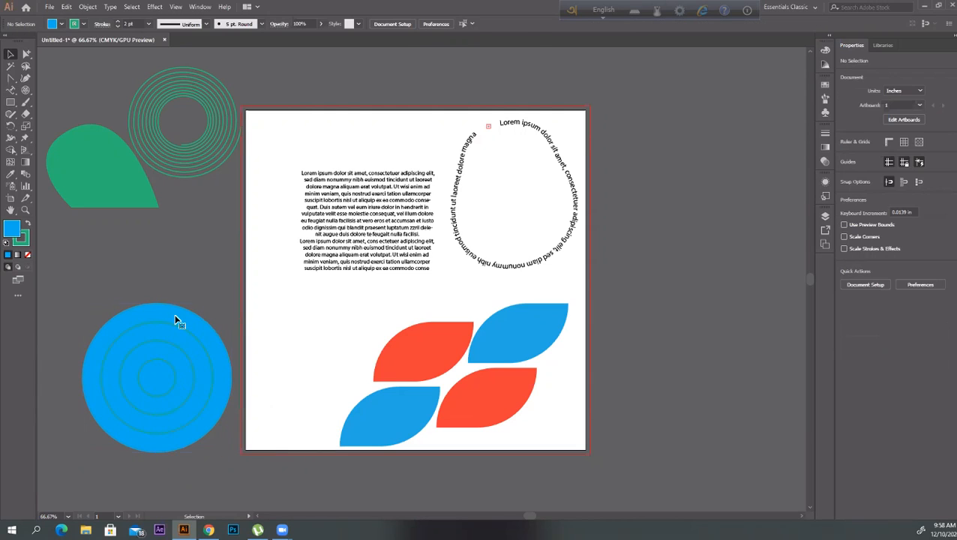
click(61, 24)
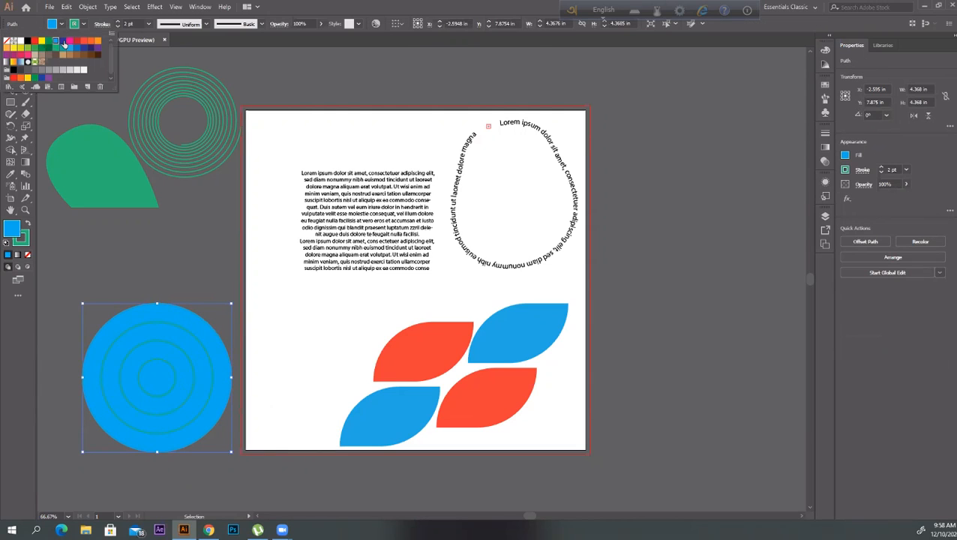
click(68, 43)
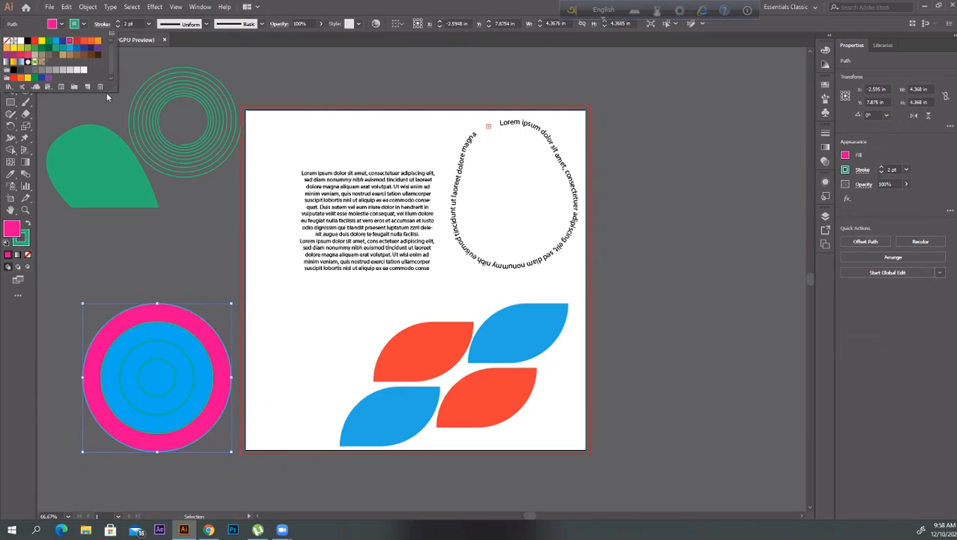
- Fill the second circle from the outside with the red swatch and deselect it
click(194, 357)
click(63, 24)
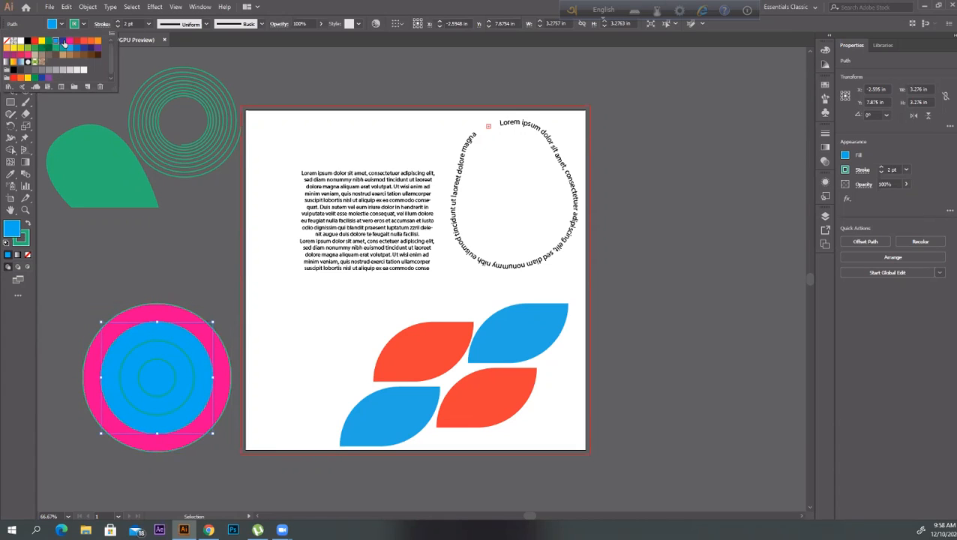
click(74, 42)
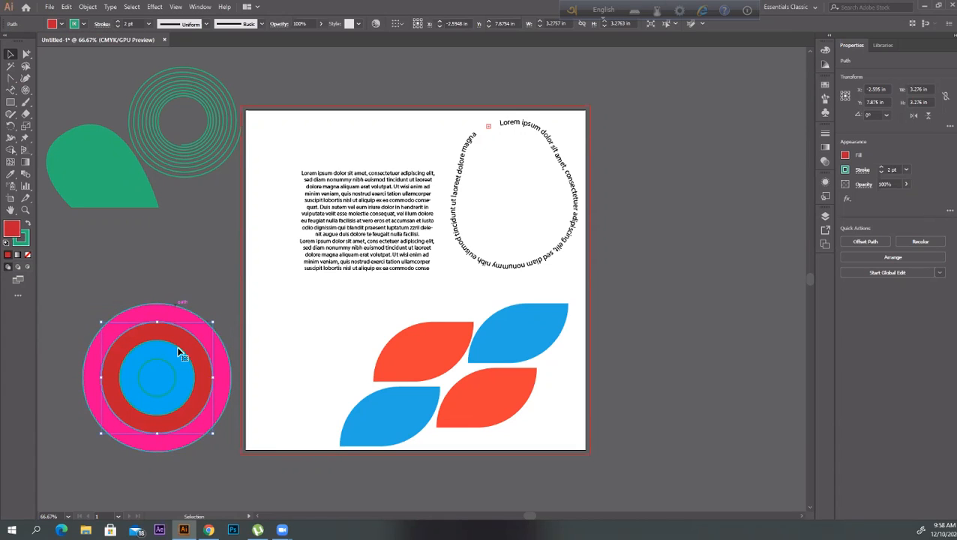
click(209, 299)
- Fill the third circle from the outside of the former polar grid with the orange swatch
click(177, 371)
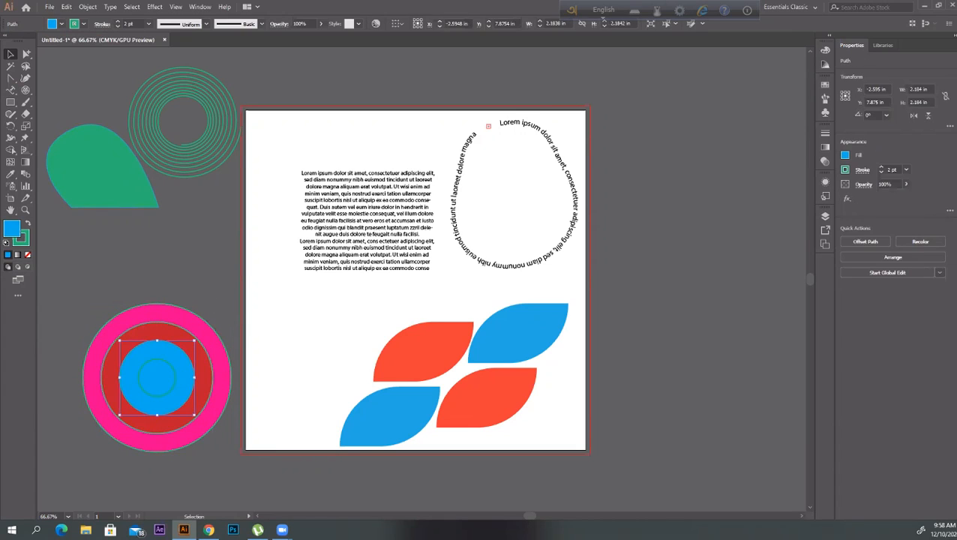
click(62, 24)
click(95, 42)
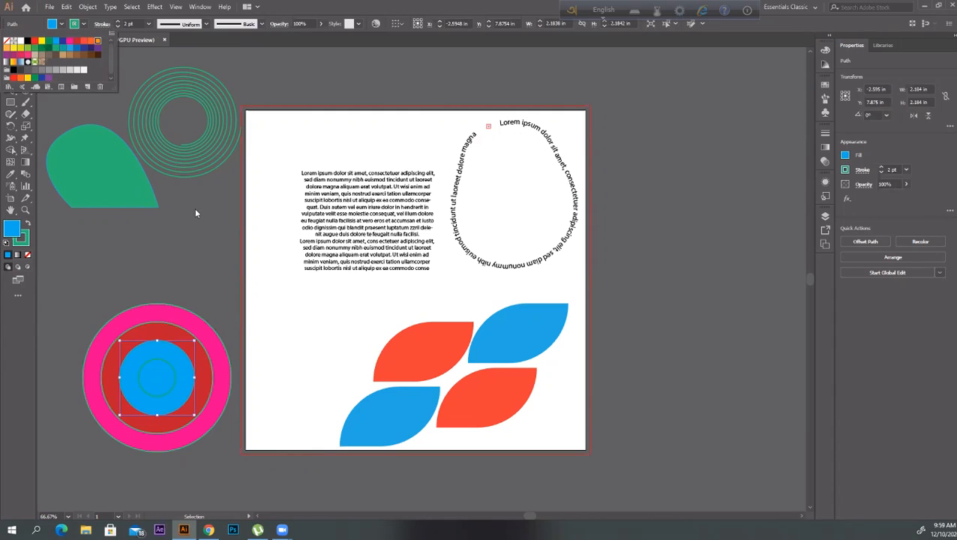
- Fill the innermost circle with the green swatch and close the swatches
click(152, 386)
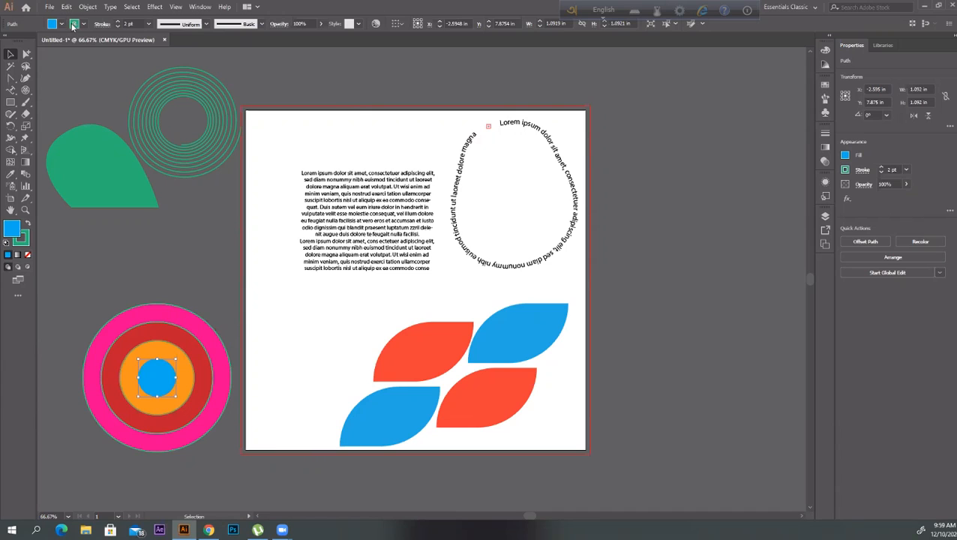
click(63, 24)
click(51, 42)
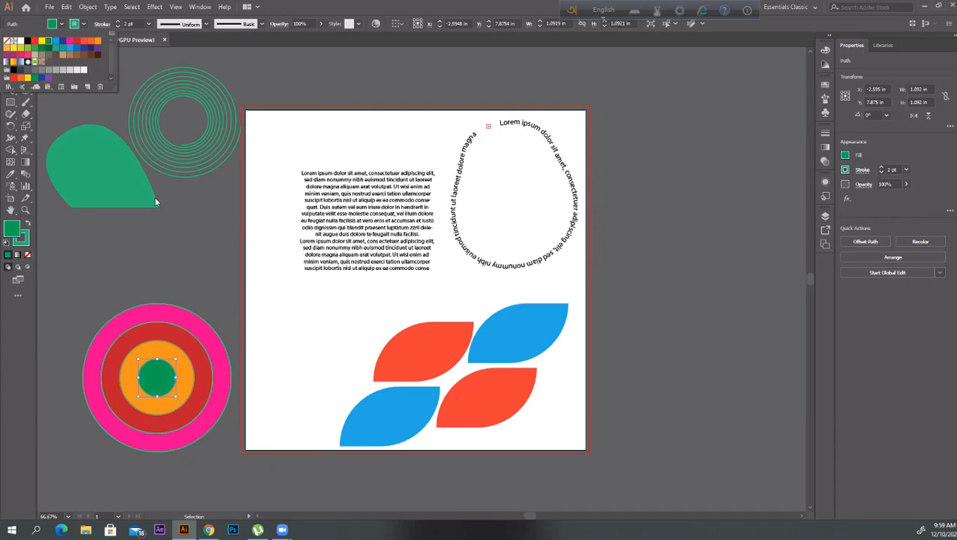
click(214, 224)
- Move the whole set of concentric circles to the right of the artboard and fill its outermost circle with the orange-red swatch
drag(204, 420, 692, 266)
click(690, 344)
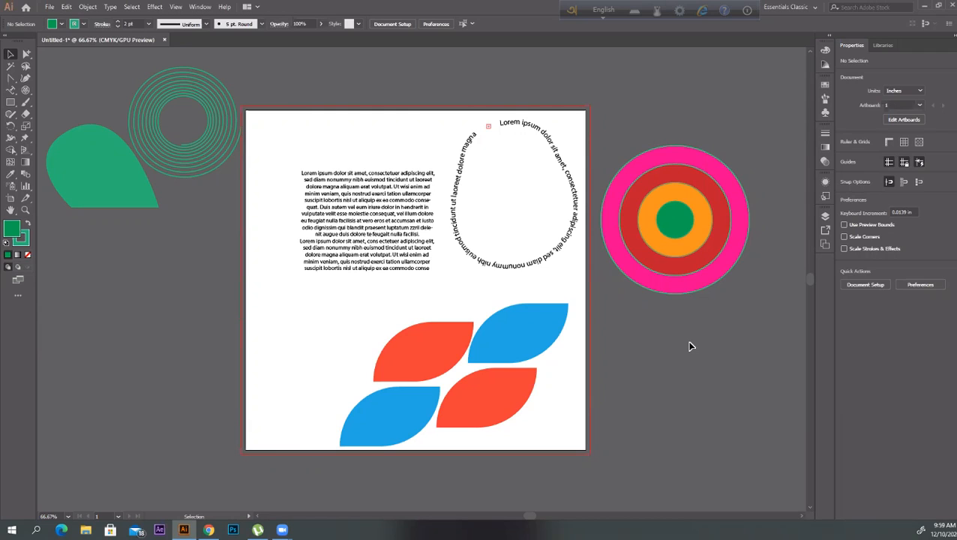
click(722, 177)
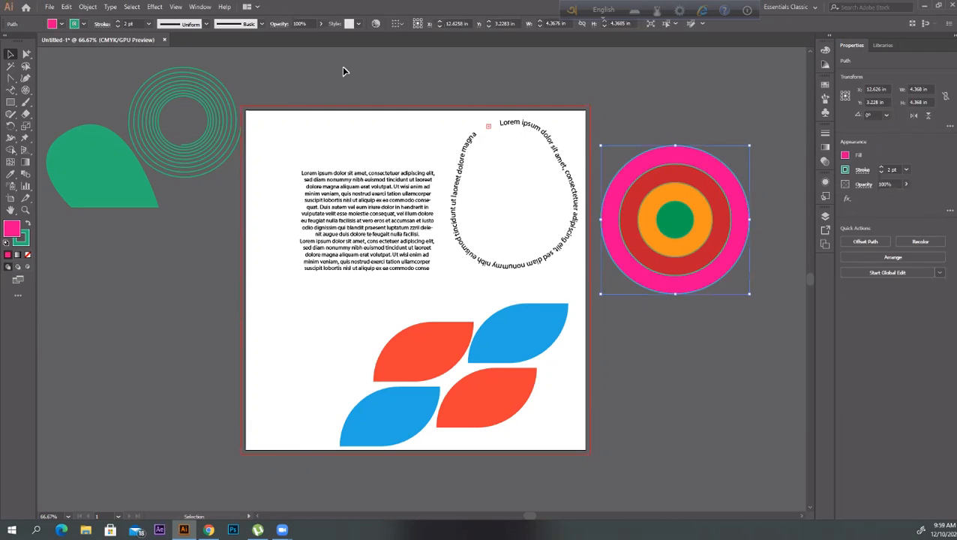
click(61, 24)
click(75, 42)
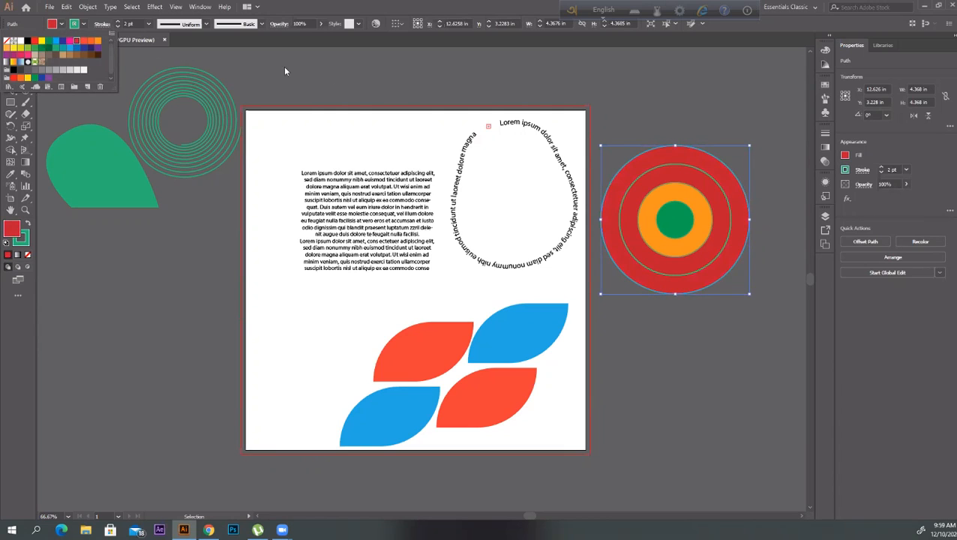
click(83, 41)
click(579, 78)
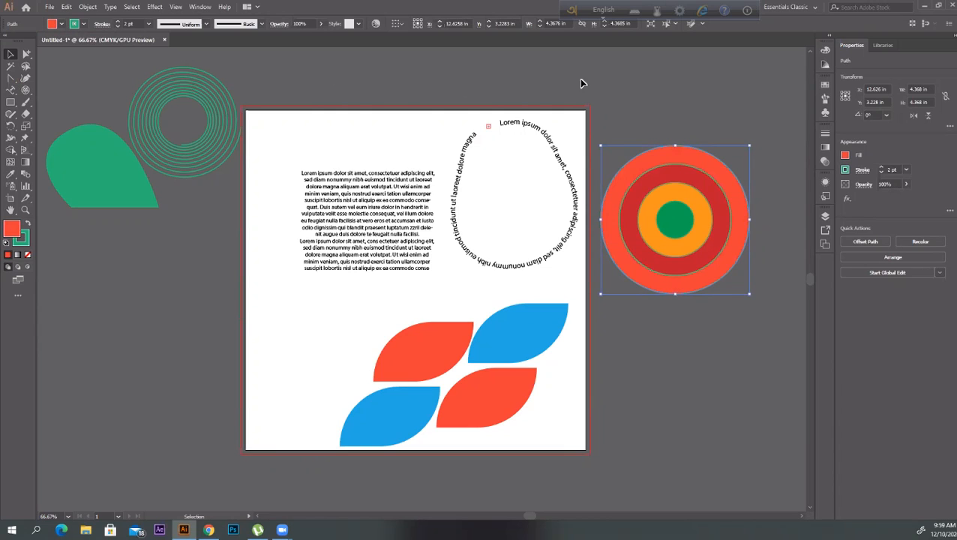
click(579, 78)
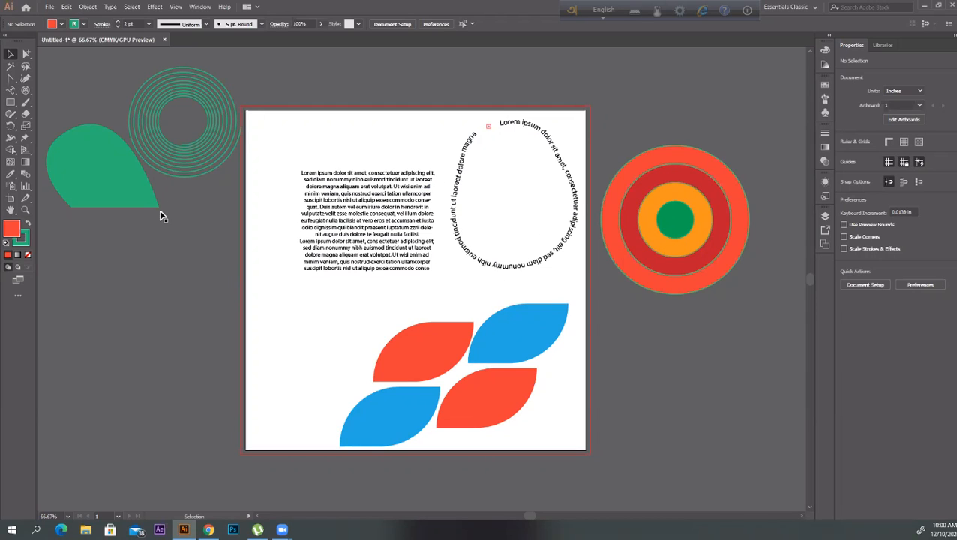
- Move the green teardrop shape onto the concentric circles and bring it to the front
drag(160, 213, 751, 268)
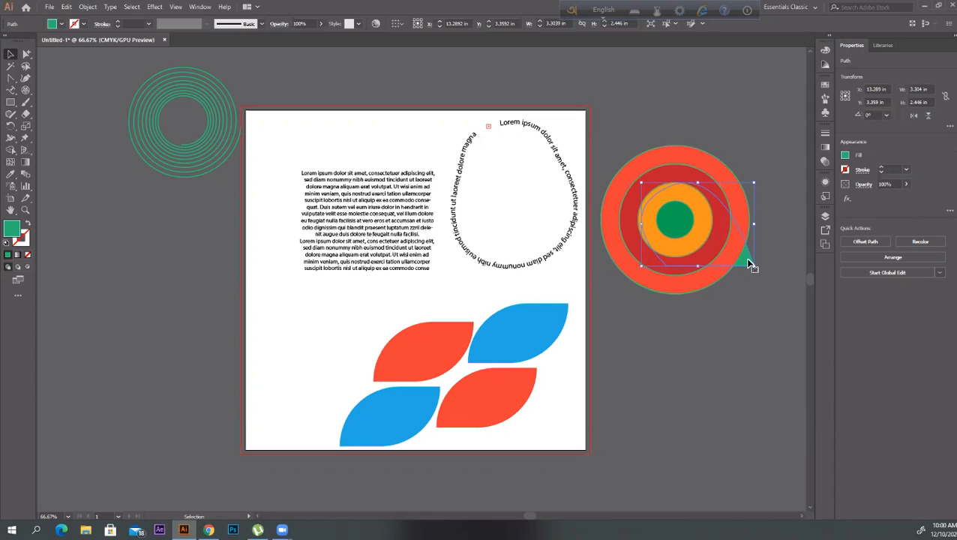
right_click(751, 264)
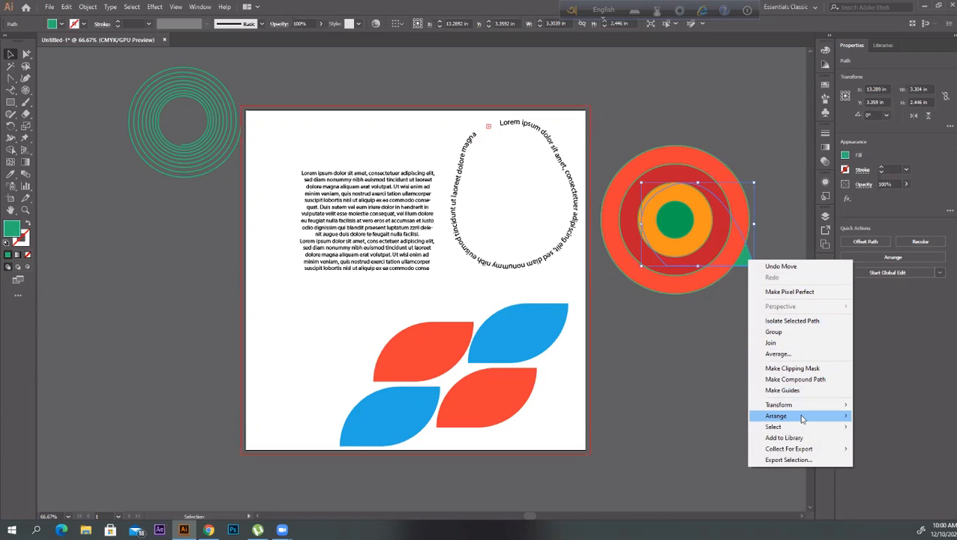
mouse_move(802, 420)
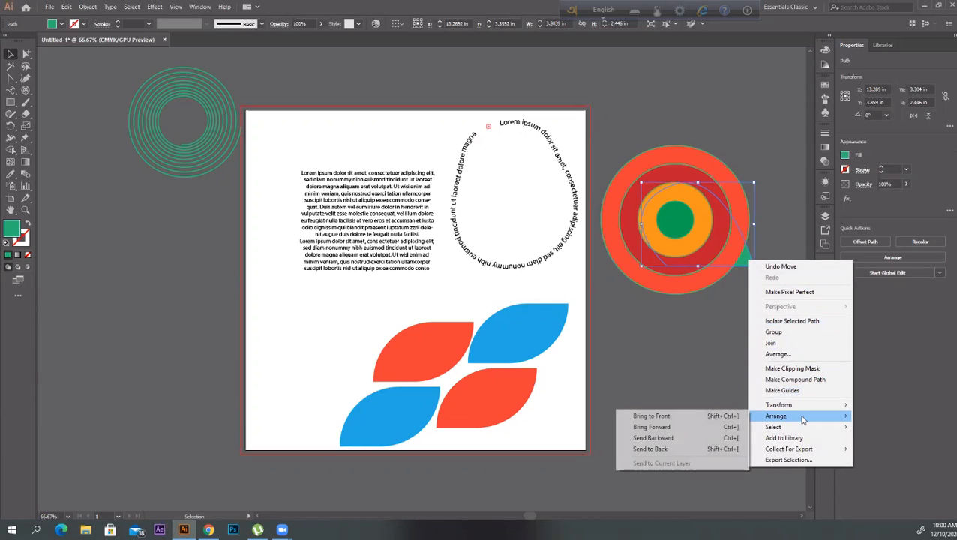
click(678, 419)
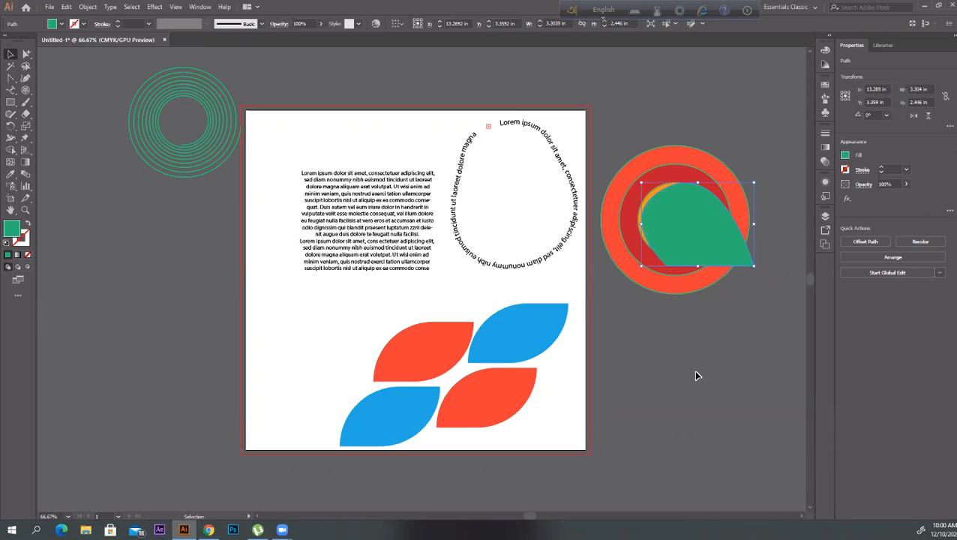
- Undo the Bring to Front and instead bring the teardrop forward one level at a time until it covers all the circles
key(ctrl+z)
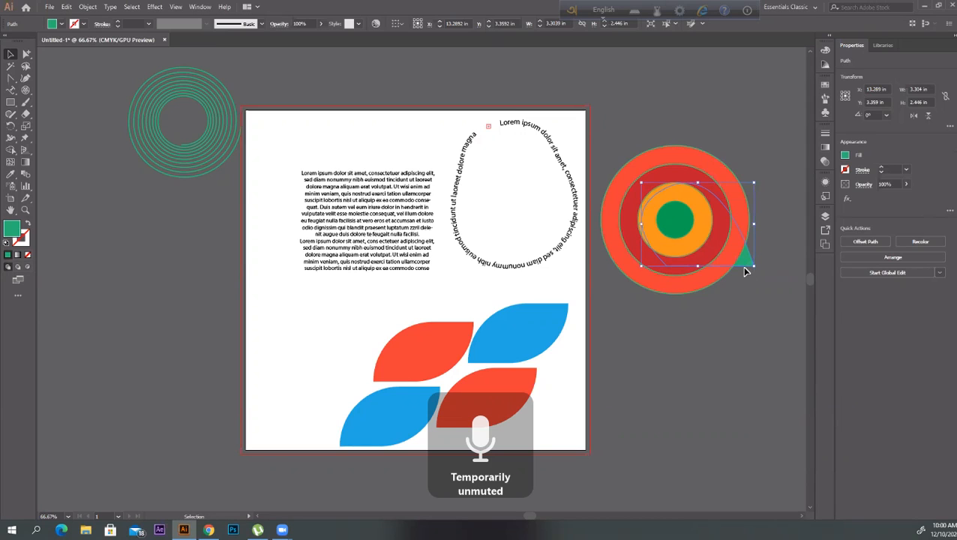
key(ctrl)
key(ctrl+])
key(ctrl+])
key(ctrl+])
key(ctrl+])
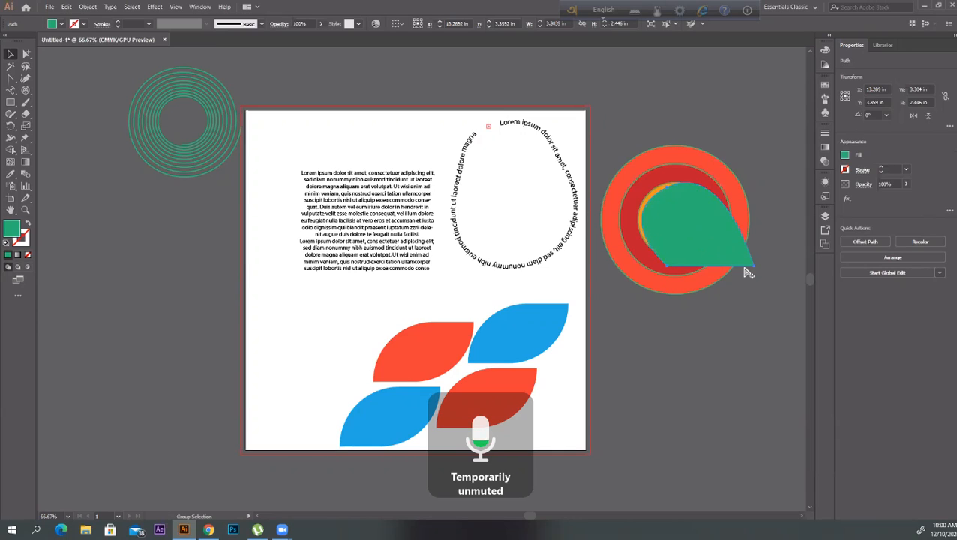
- Repeatedly send the teardrop backward through the circles and bring it forward again, ending with it in front of all of them
key(ctrl+[)
key(ctrl+[)
key(ctrl+[)
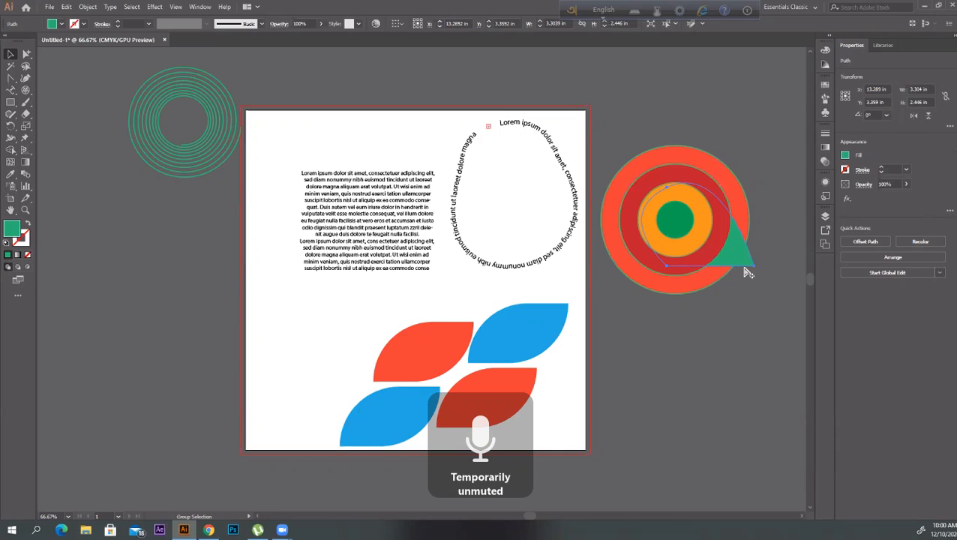
key(ctrl+])
key(ctrl+])
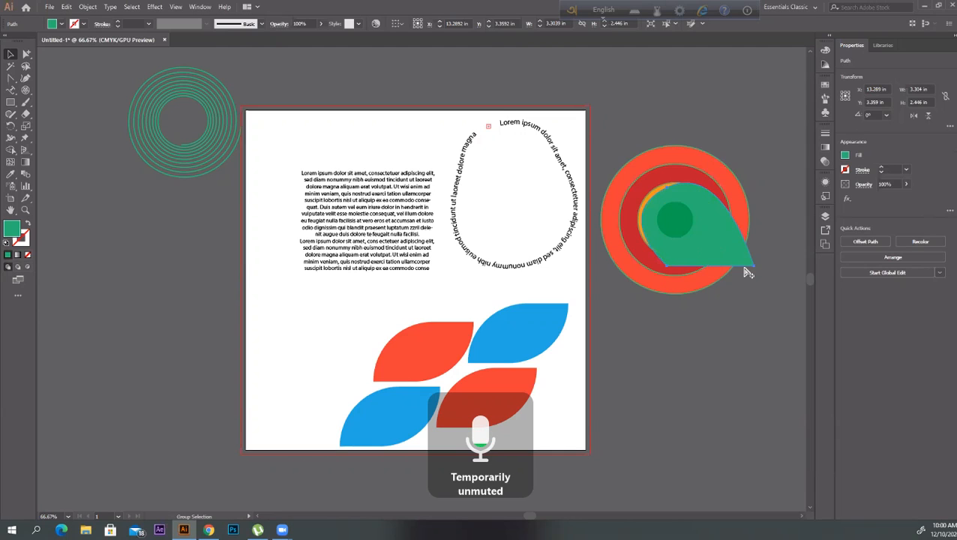
key(ctrl+])
key(ctrl+[)
key(ctrl+[)
key(ctrl+[)
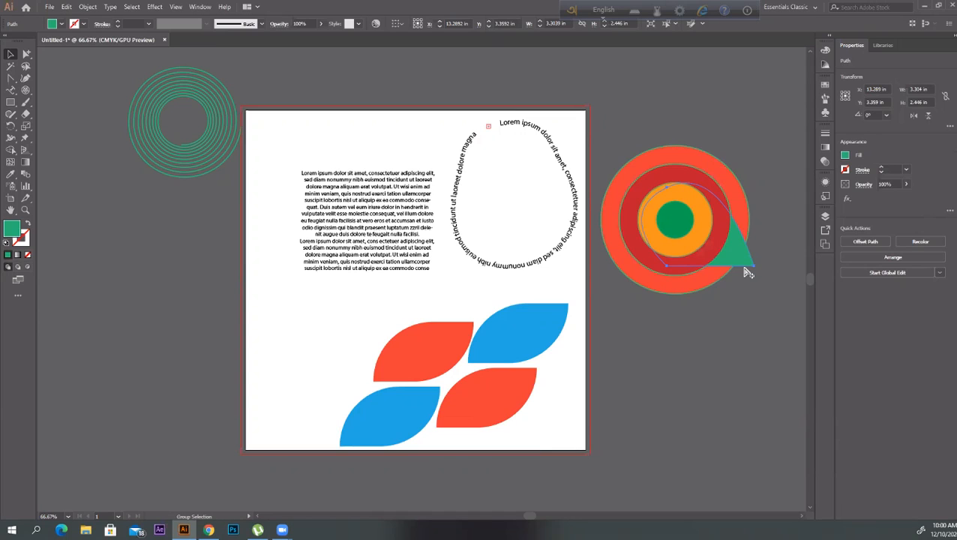
key(ctrl+[)
key(ctrl+[)
key(ctrl+])
key(ctrl+])
key(ctrl+])
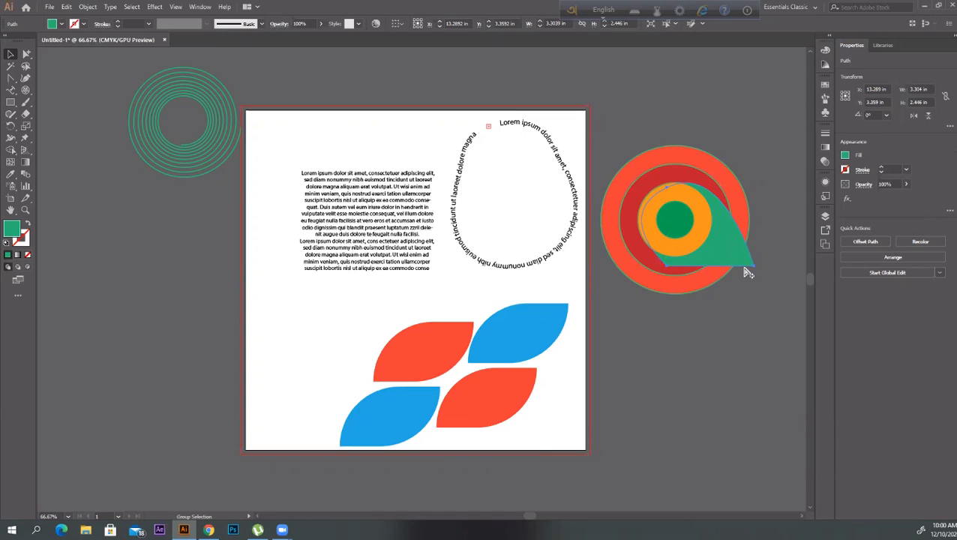
key(ctrl+])
key(ctrl+])
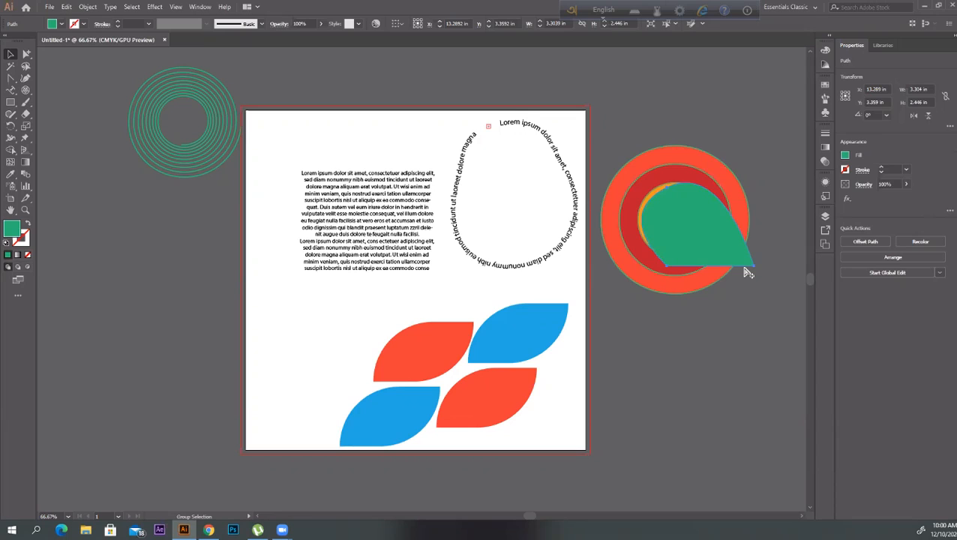
key(ctrl+[)
key(ctrl+[)
key(ctrl+[)
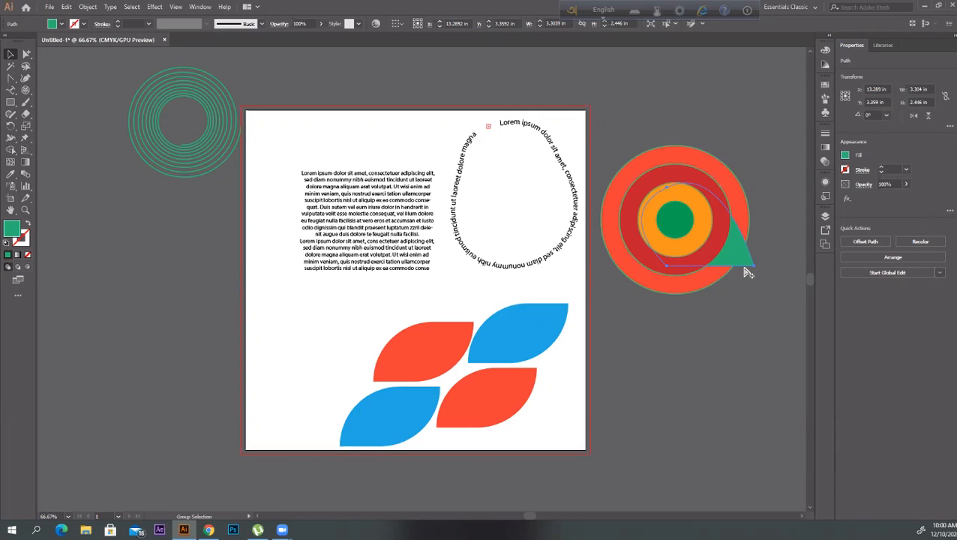
key(ctrl+[)
key(ctrl+])
key(ctrl+])
key(ctrl+])
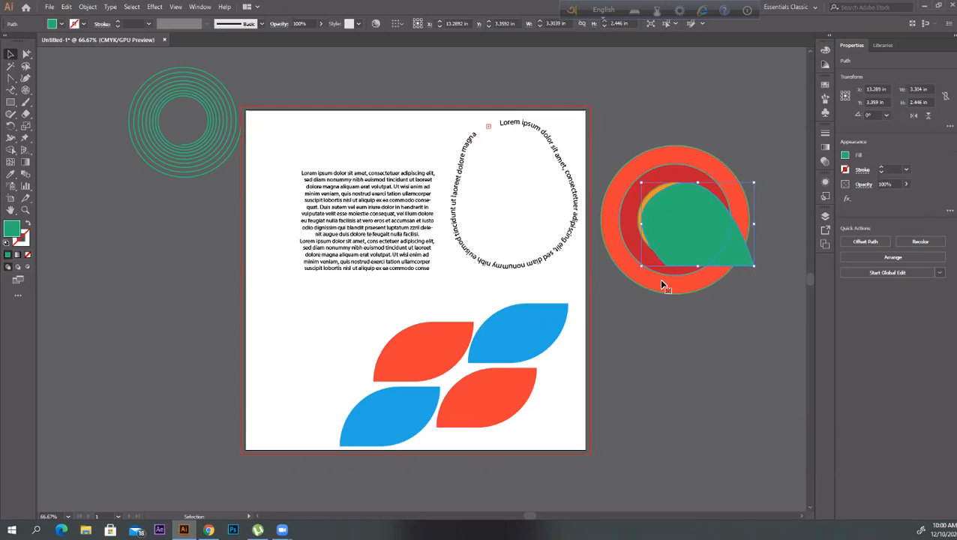
- Move the teardrop off the circles to the empty area below them, view its Arrange options, and deselect it
drag(703, 230, 743, 370)
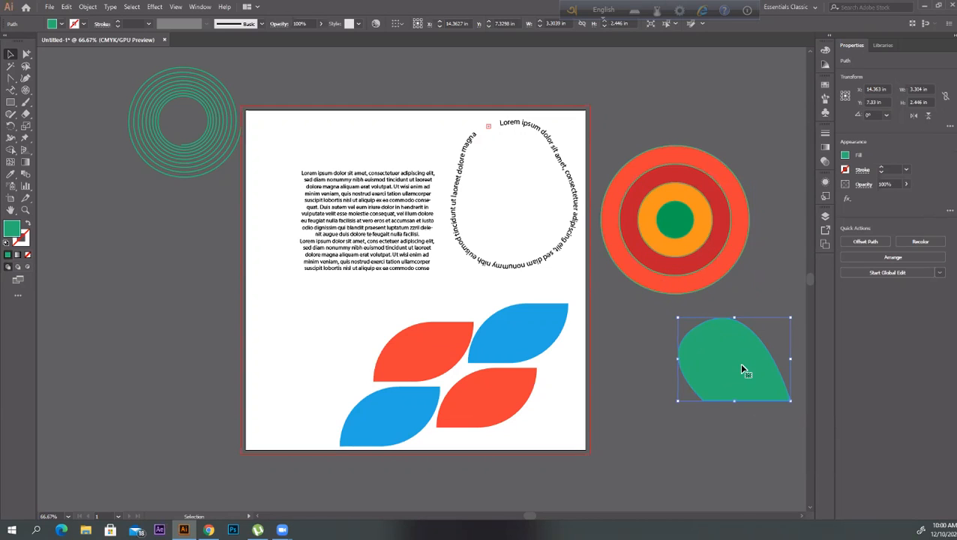
right_click(743, 365)
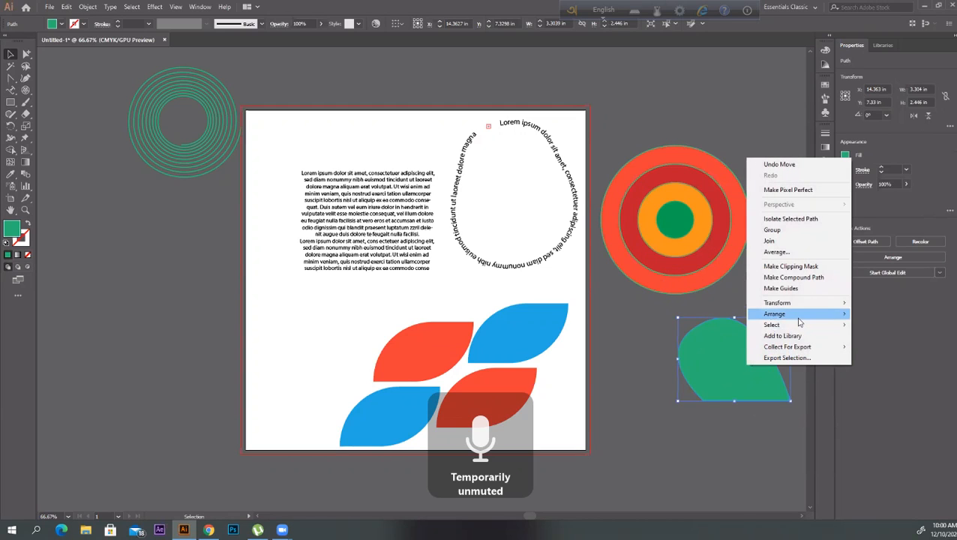
mouse_move(798, 322)
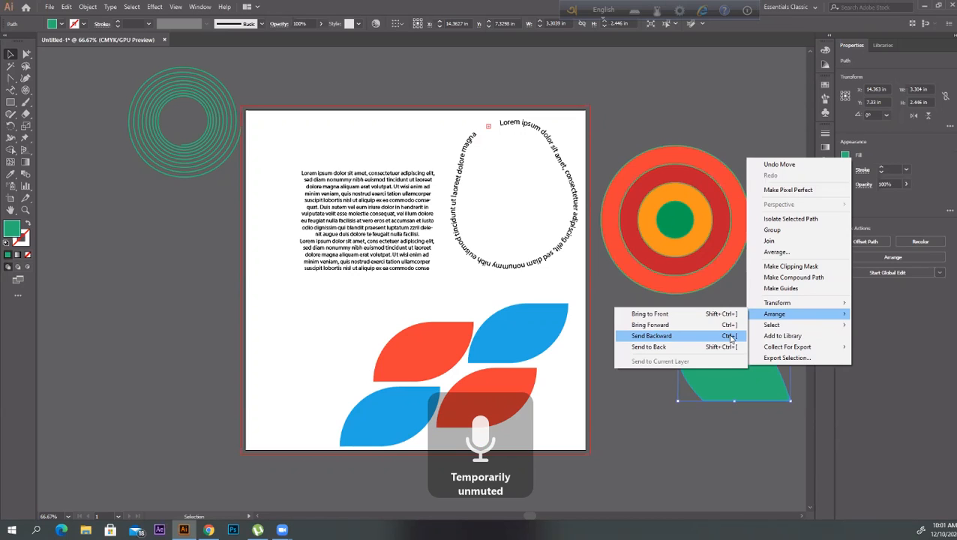
click(695, 131)
click(696, 132)
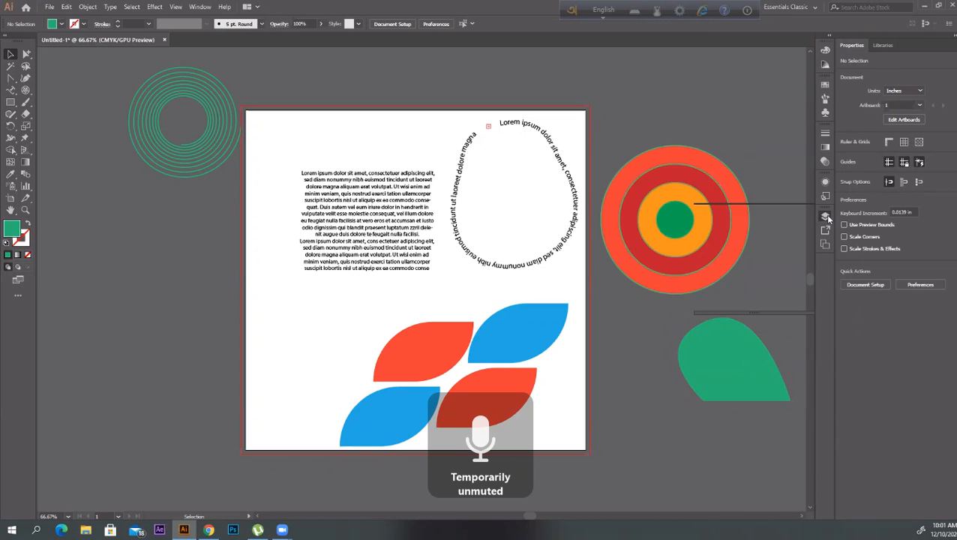
- Expand Layer 1 in the layer list and look through the stacking order of its objects
click(826, 216)
click(726, 228)
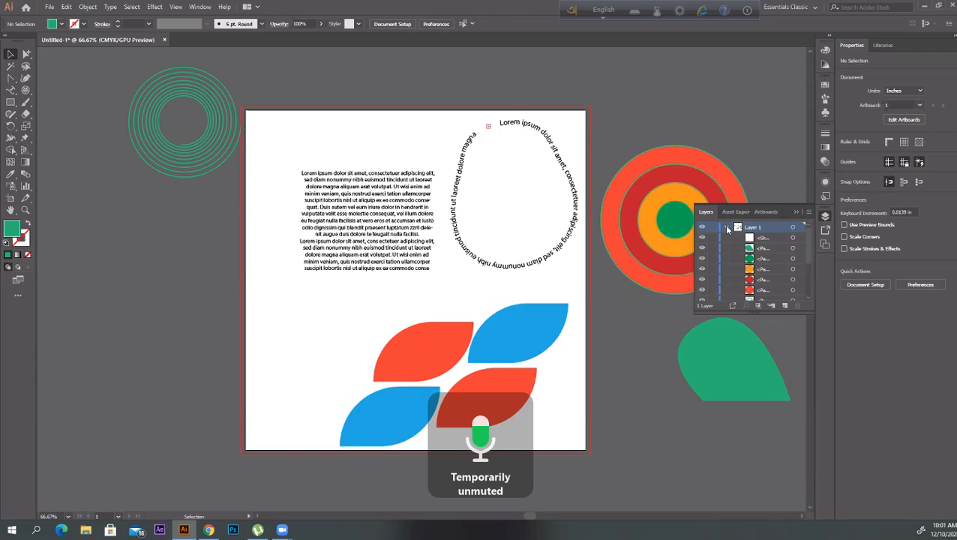
scroll(752, 246, down, 5)
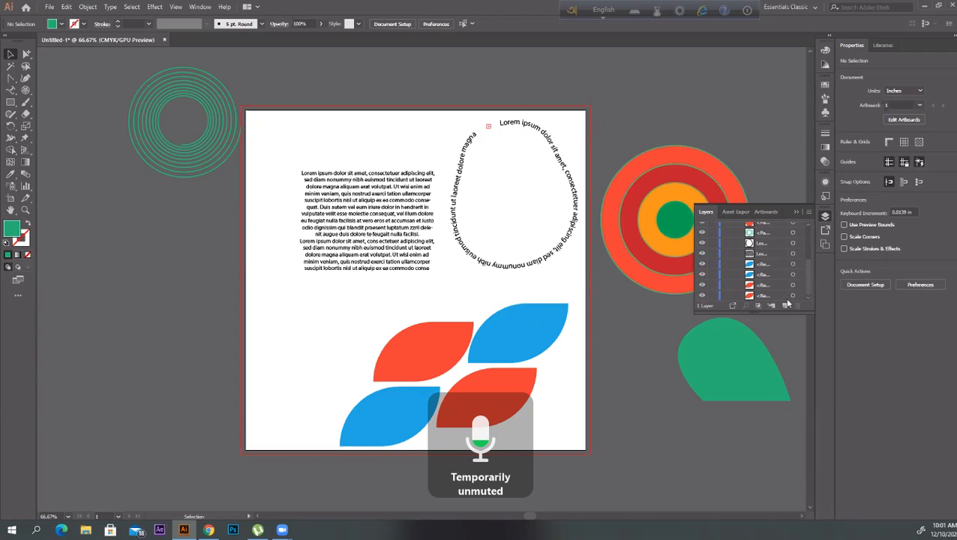
scroll(772, 256, up, 5)
scroll(771, 256, down, 5)
scroll(772, 256, up, 5)
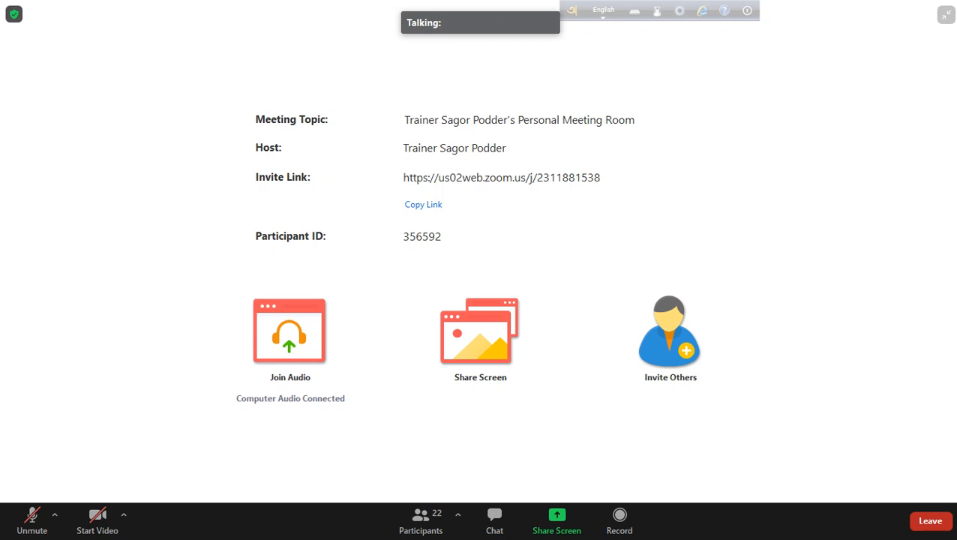
key(Escape)
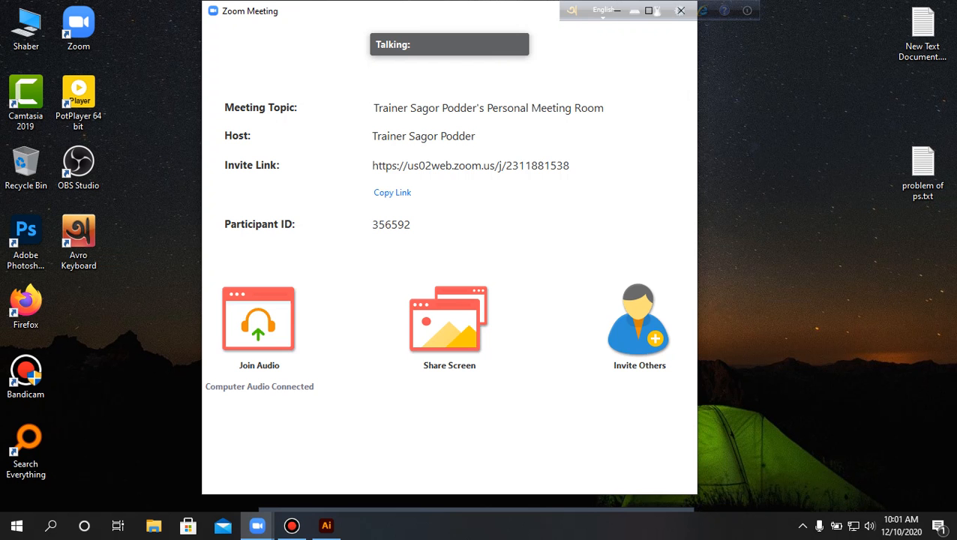
mouse_move(326, 526)
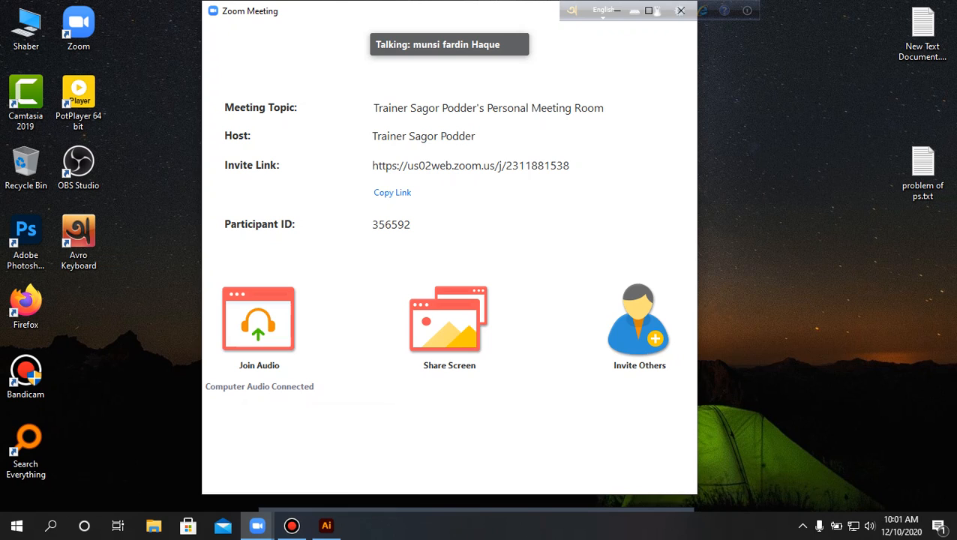
key(alt+f)
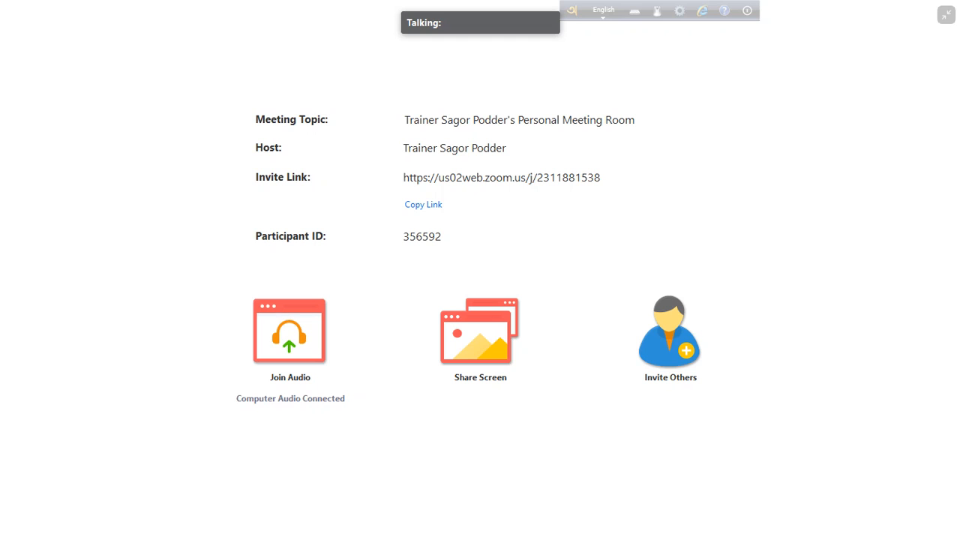
key(space)
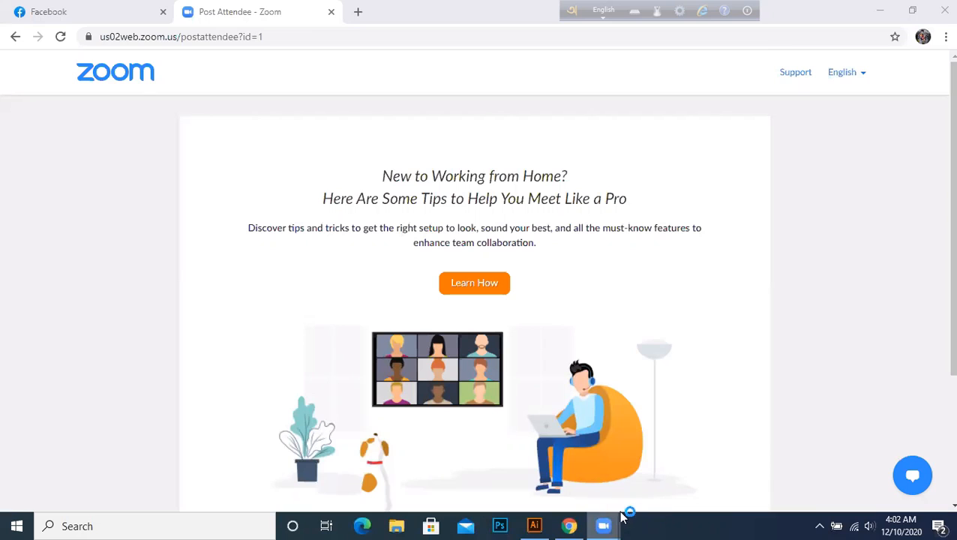
- Minimize the browser window showing the Zoom page to reveal the desktop
mouse_move(604, 523)
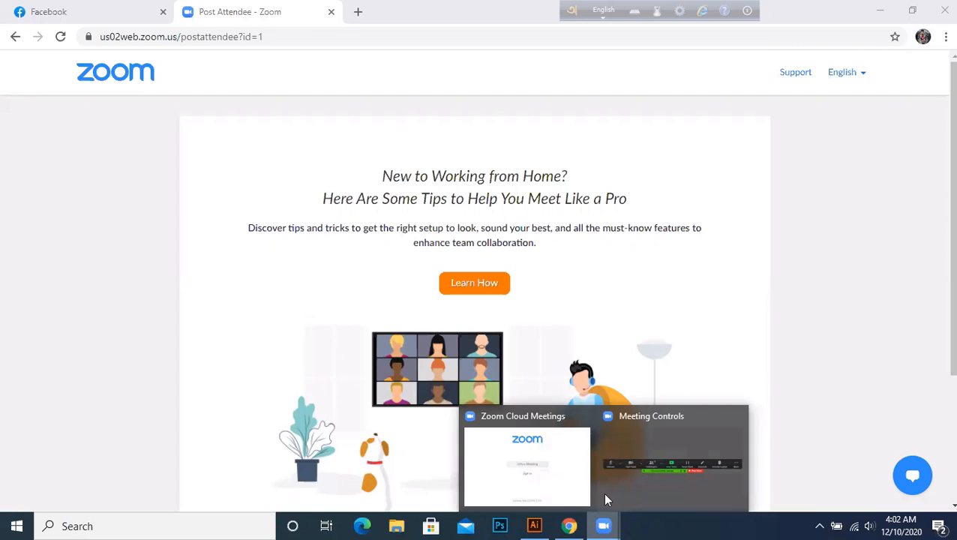
click(879, 12)
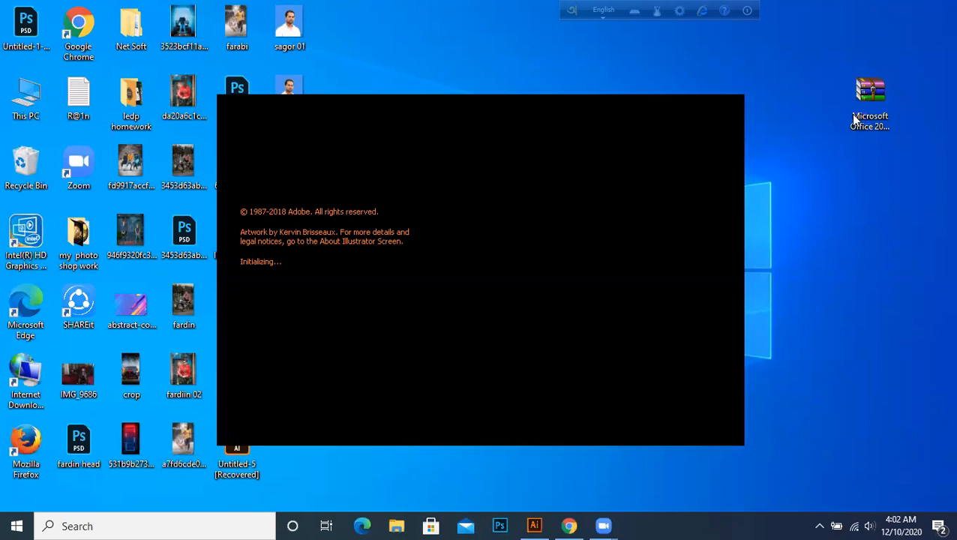
right_click(785, 93)
click(841, 138)
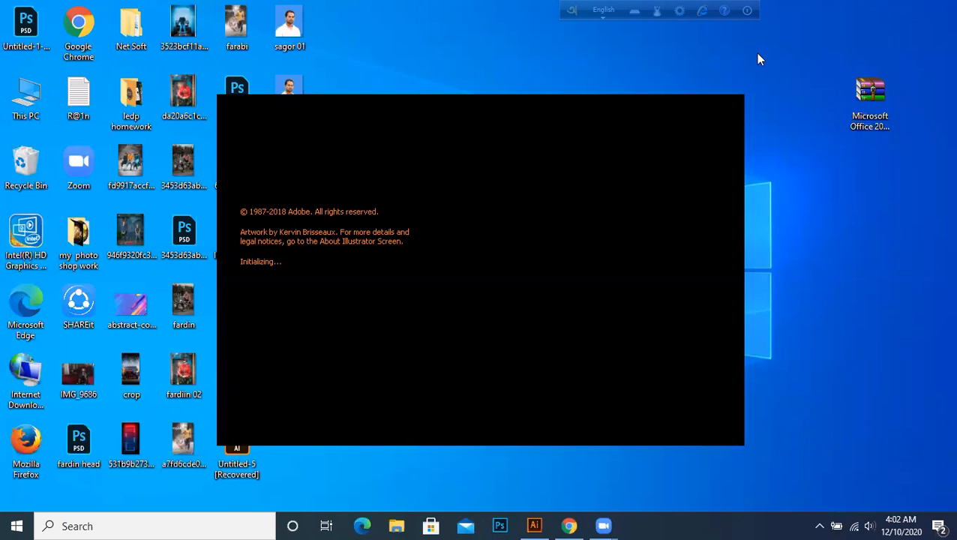
right_click(756, 56)
click(780, 93)
right_click(747, 69)
click(792, 111)
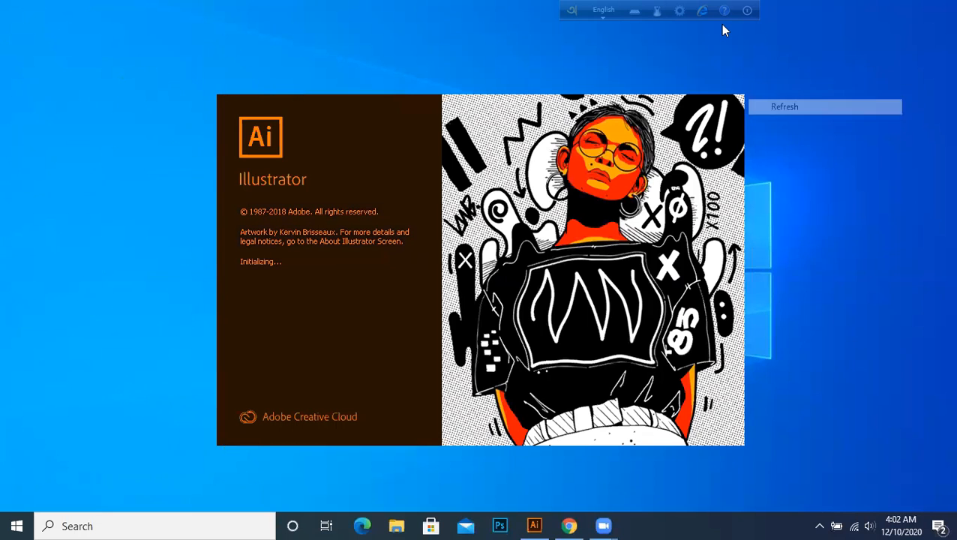
right_click(718, 24)
click(722, 66)
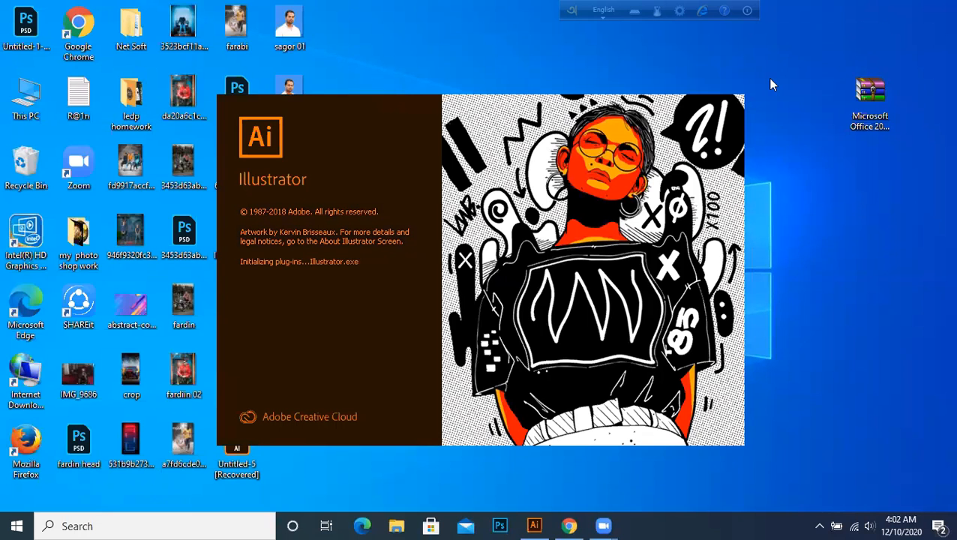
right_click(759, 52)
click(773, 93)
right_click(756, 88)
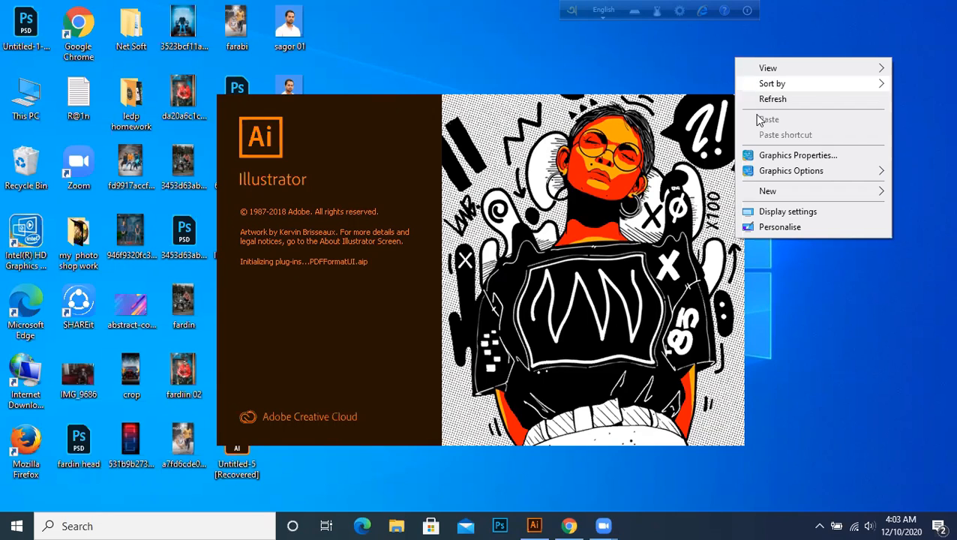
click(765, 99)
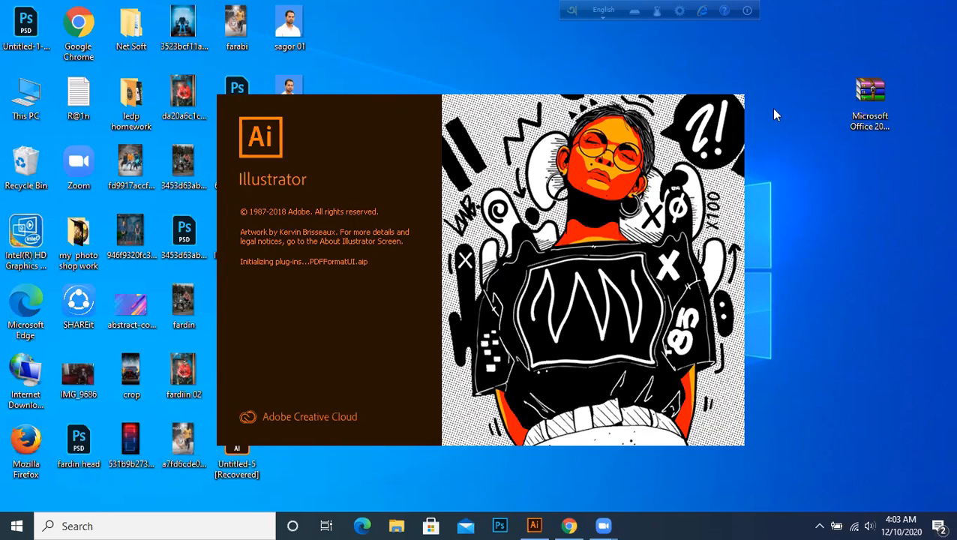
right_click(772, 109)
click(772, 103)
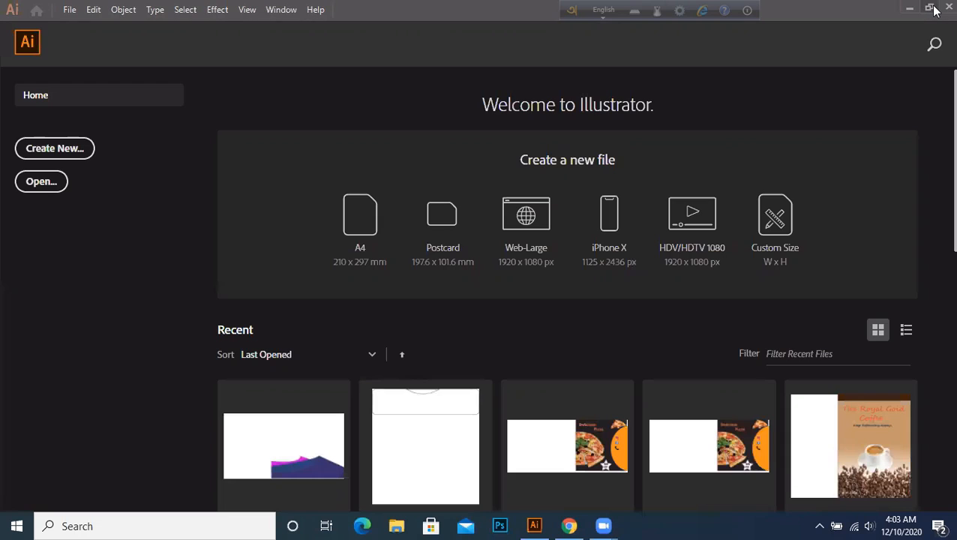
- Create a new landscape document of 1440 x 900 px with one artboard
click(73, 11)
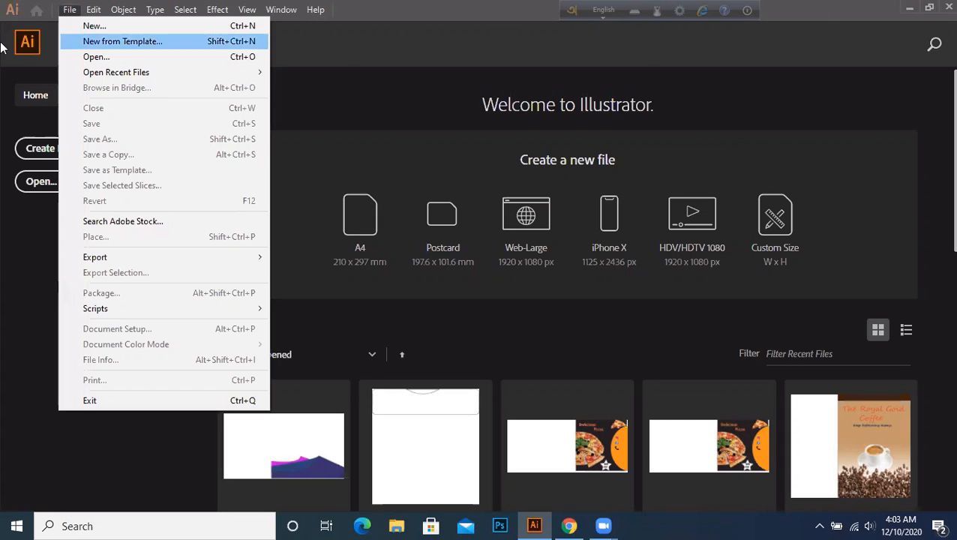
click(35, 151)
click(38, 151)
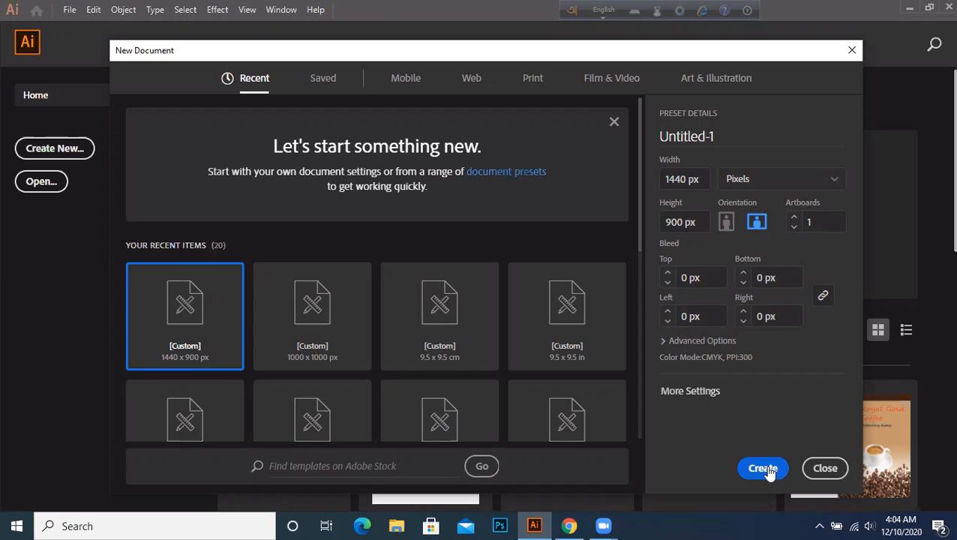
click(769, 469)
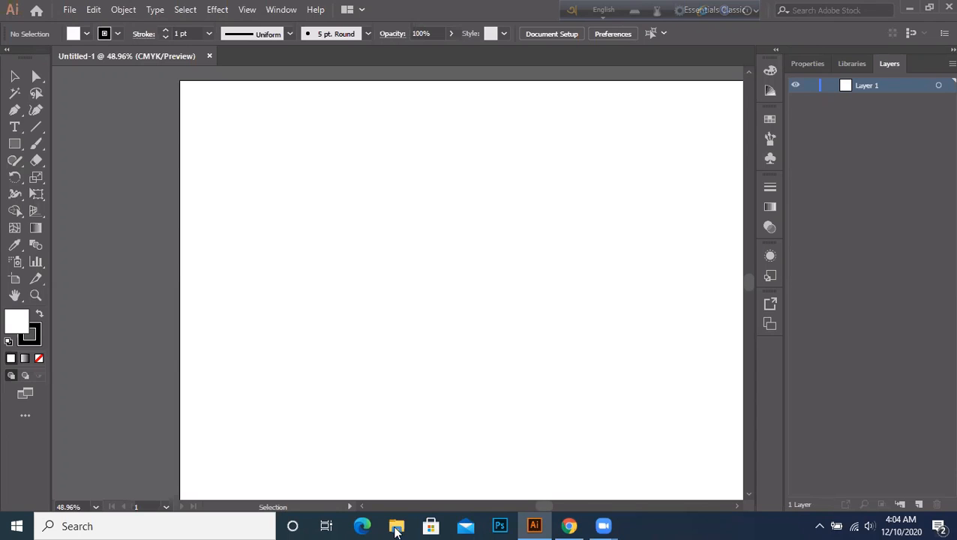
- Draw a nearly square rectangle with a red fill and 1 pt black stroke in the left half of the artboard
mouse_move(540, 507)
mouse_down()
mouse_move(555, 510)
mouse_move(547, 510)
mouse_up()
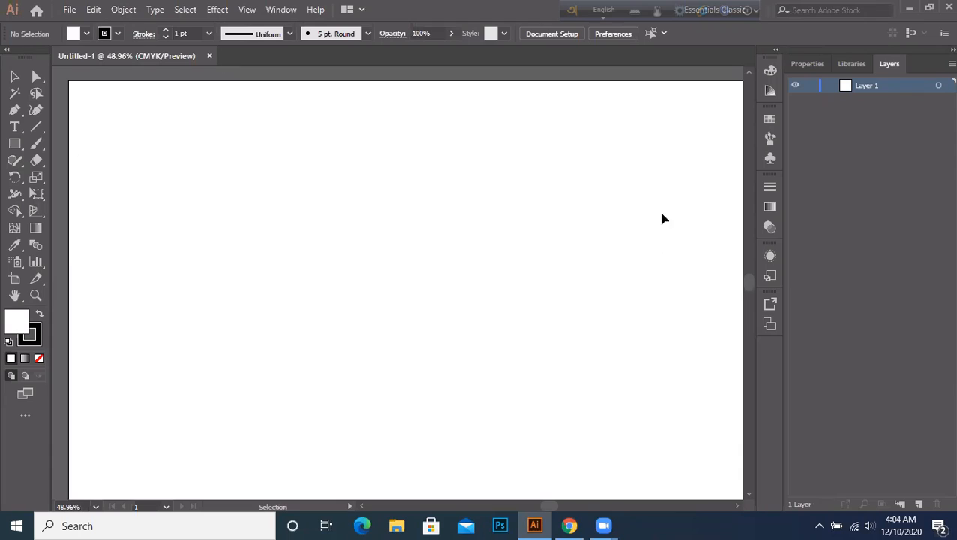
alt+scroll(481, 247, down, 2)
alt+scroll(481, 259, up, 1)
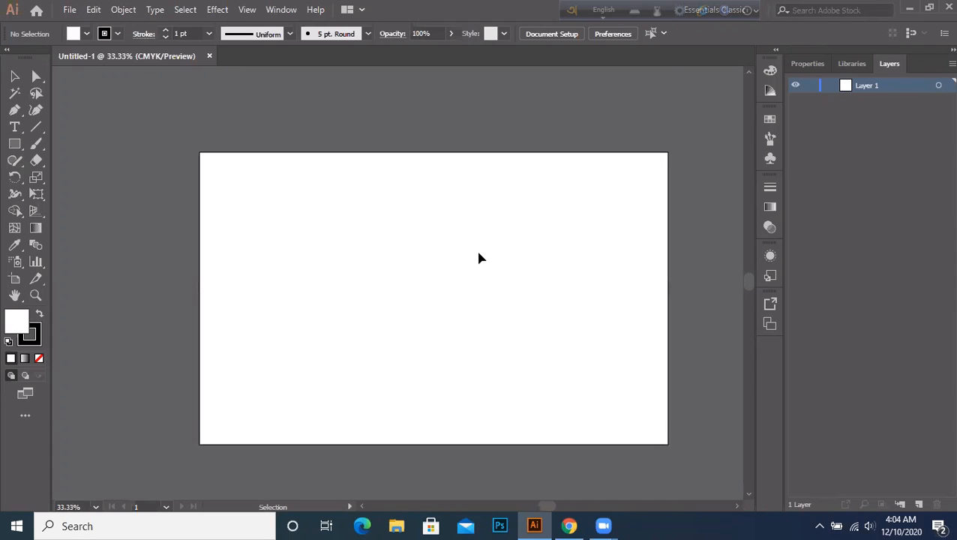
alt+scroll(481, 259, up, 1)
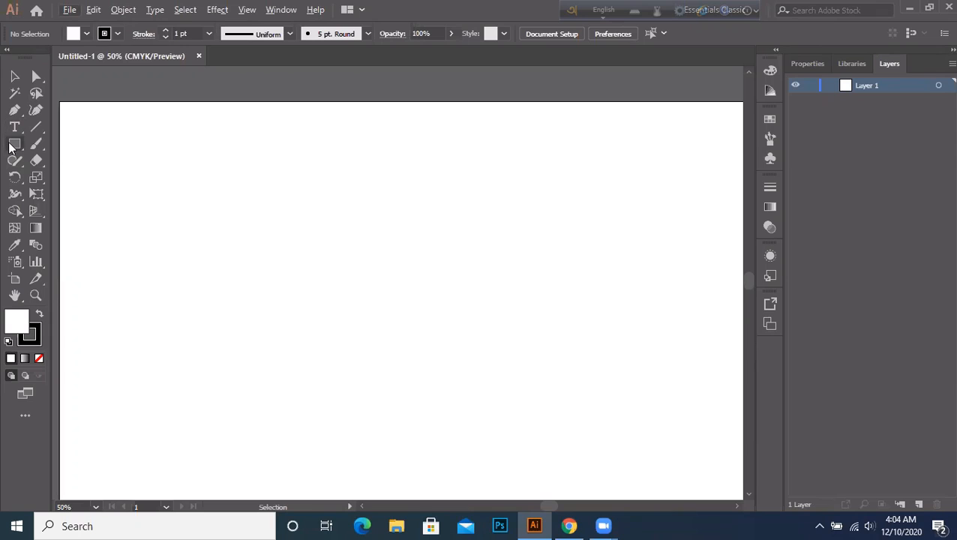
drag(10, 146, 104, 142)
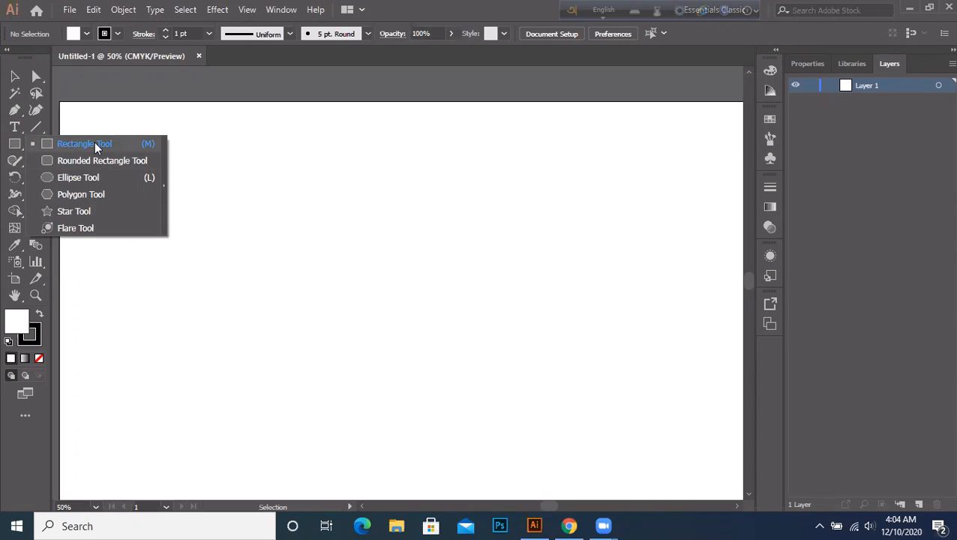
click(94, 144)
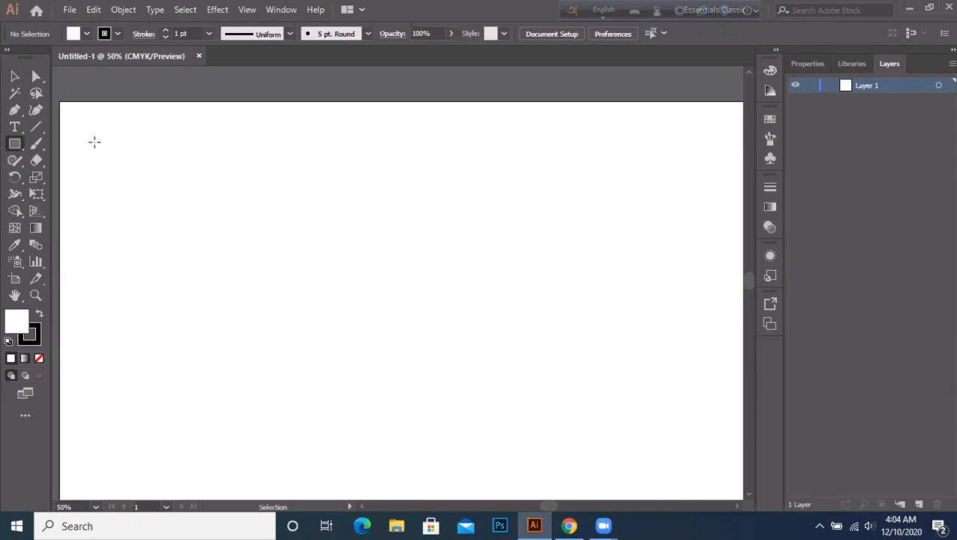
click(72, 34)
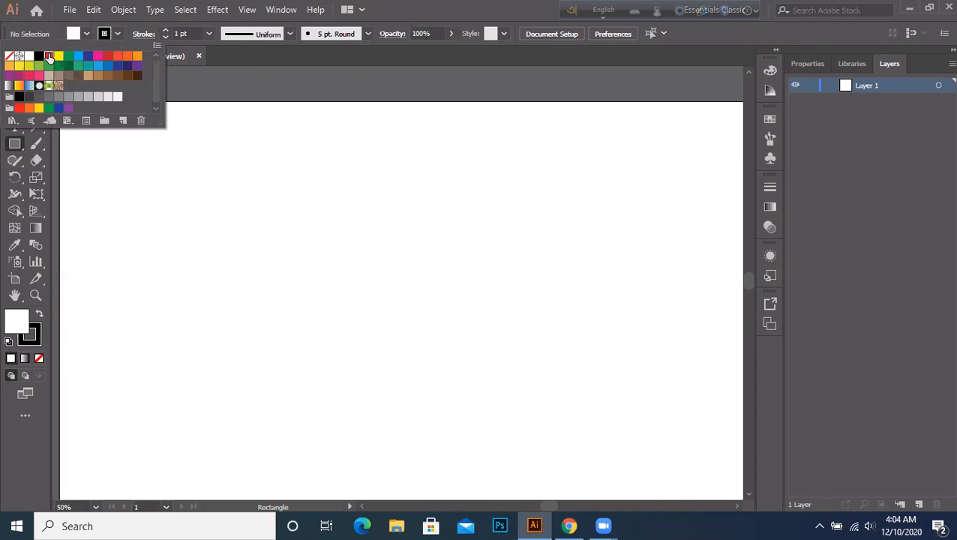
click(48, 56)
click(238, 231)
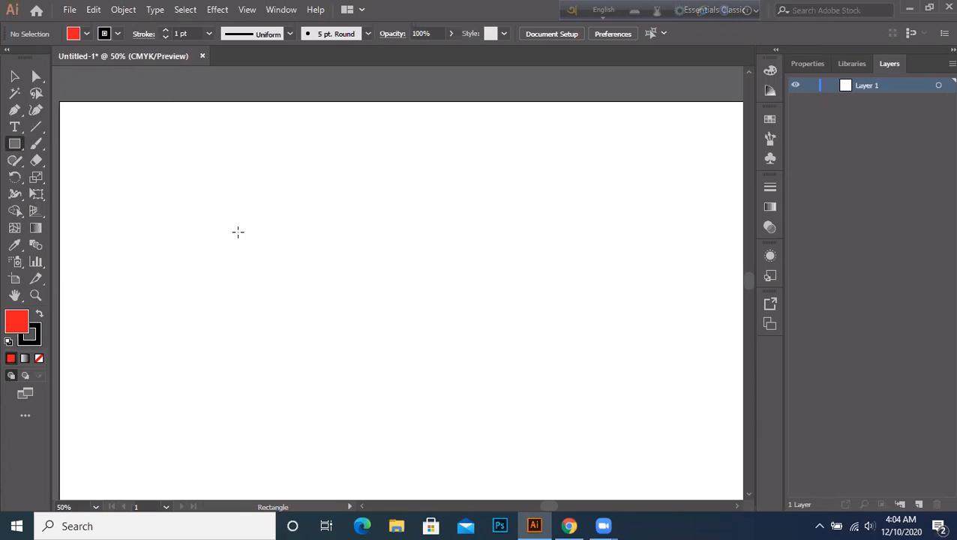
drag(238, 233, 423, 400)
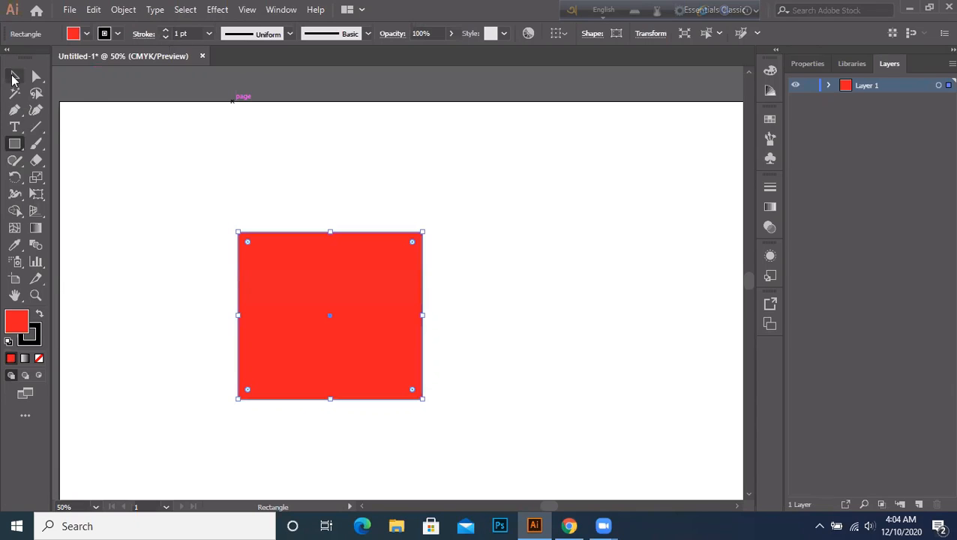
- Move the red rectangle around the artboard with the Selection tool, leaving it nearer the centre
click(13, 77)
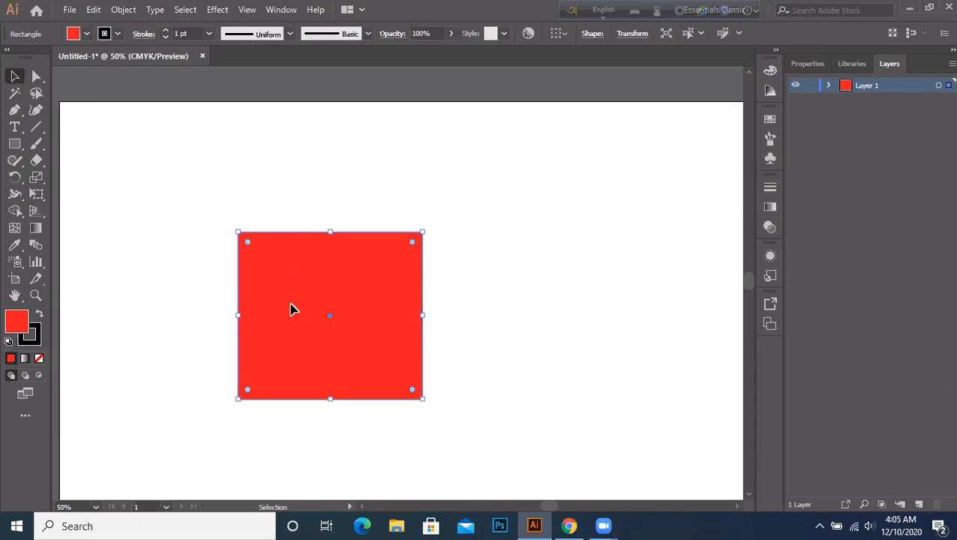
drag(293, 309, 380, 314)
drag(335, 268, 299, 209)
drag(346, 284, 310, 355)
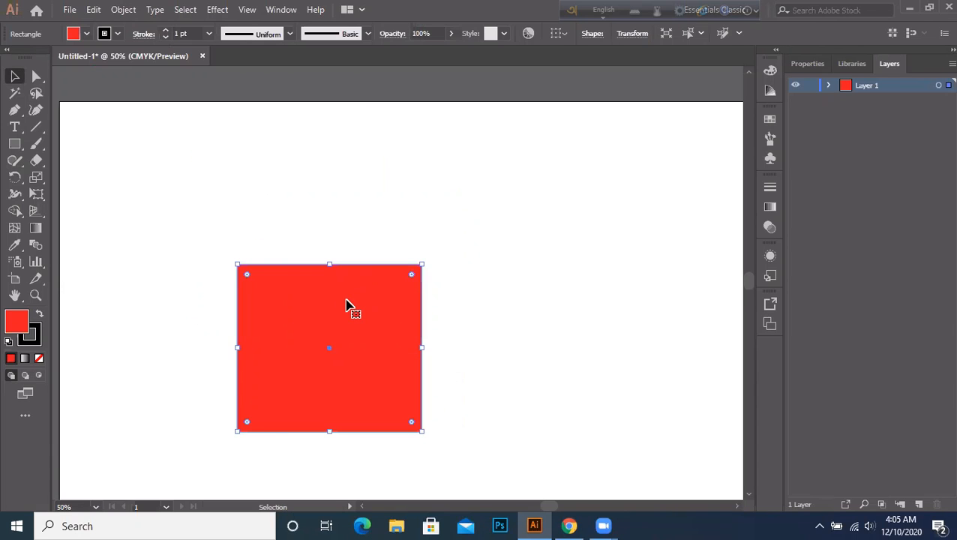
drag(347, 313, 417, 250)
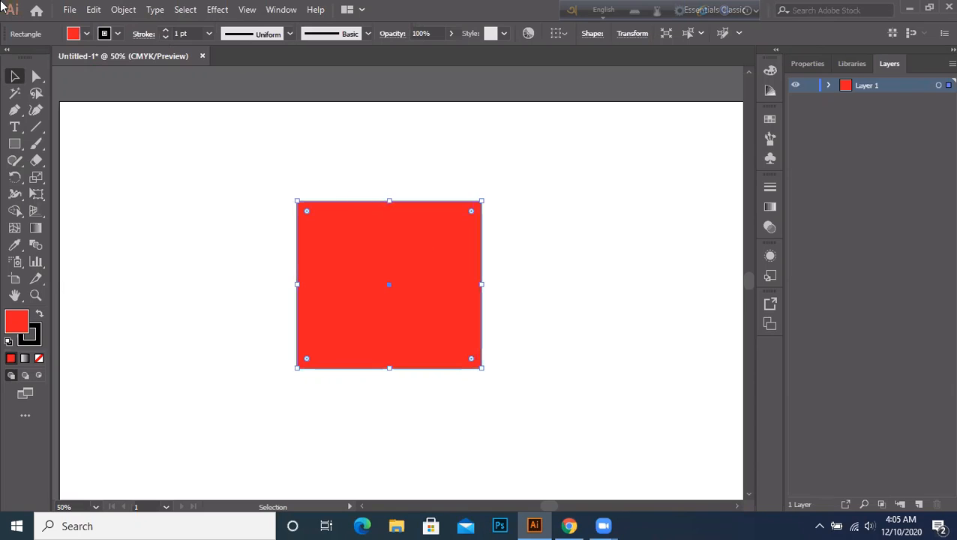
- Round all four corners of the red rectangle to a 171.36 px radius with the Direct Selection tool
click(33, 78)
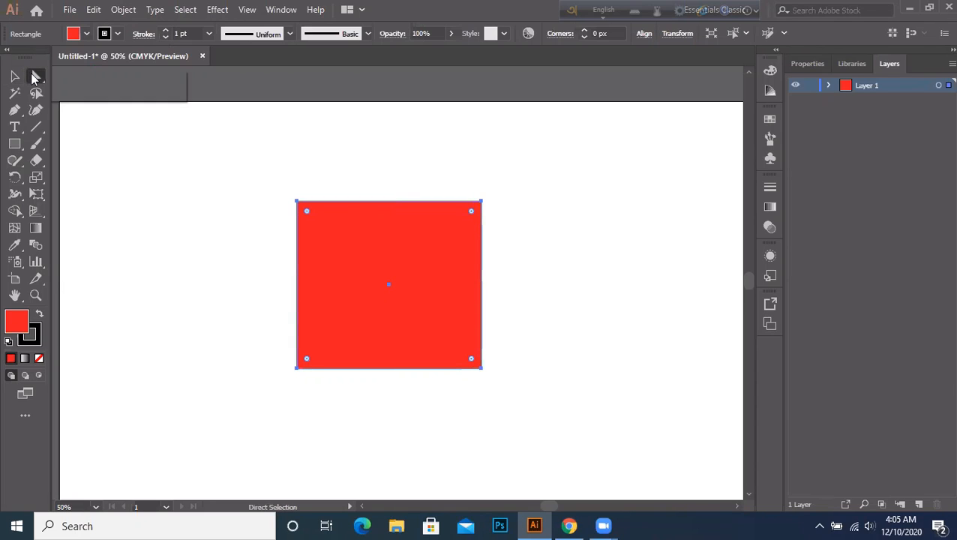
click(105, 85)
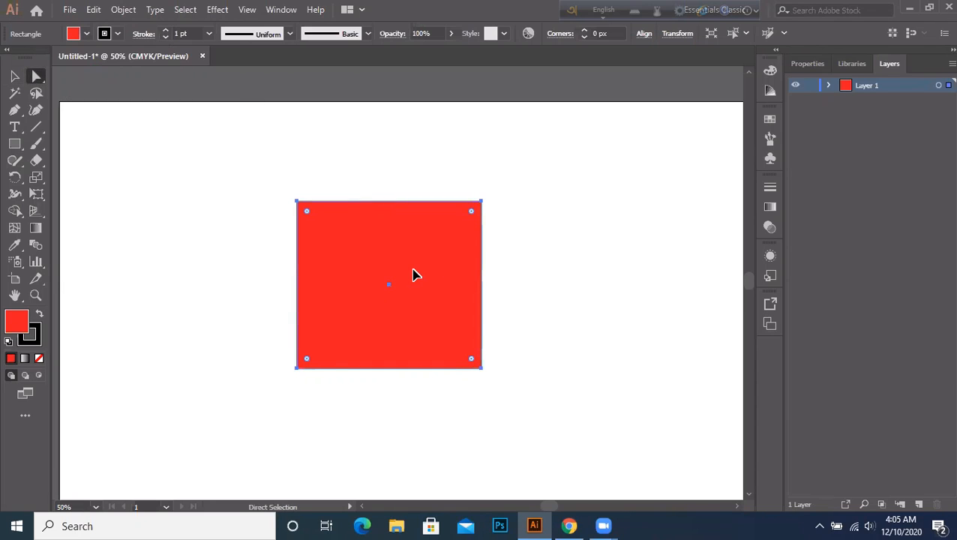
mouse_move(415, 275)
mouse_down()
mouse_move(412, 232)
mouse_move(419, 275)
mouse_up()
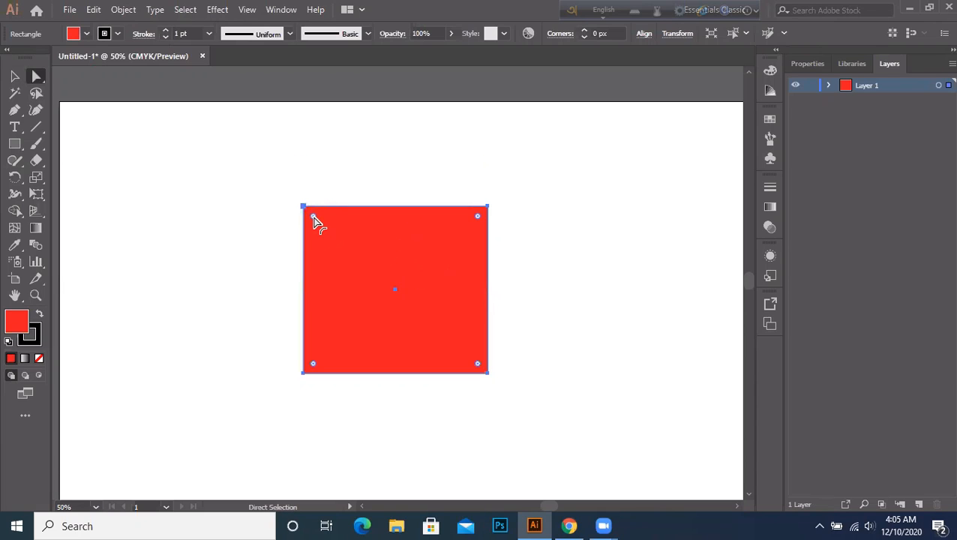
drag(320, 224, 363, 277)
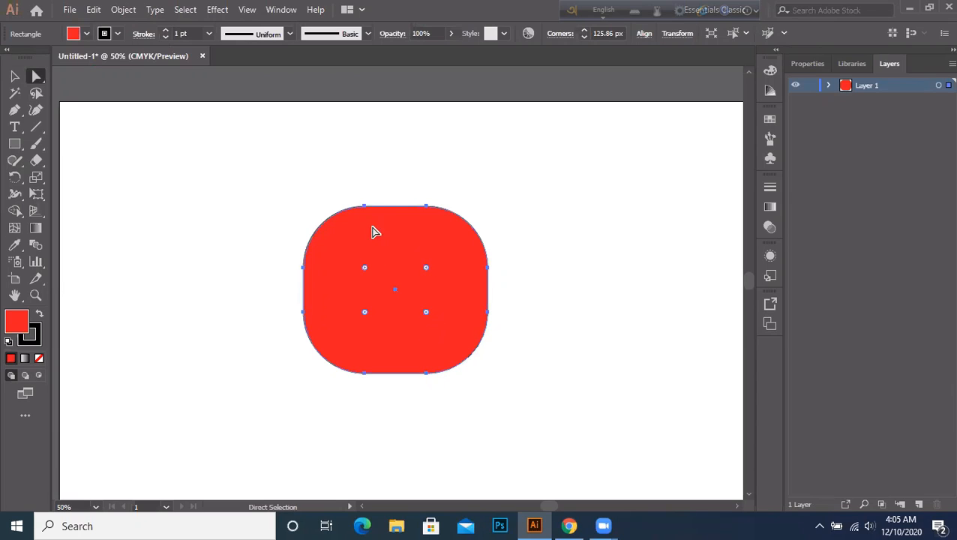
mouse_move(366, 209)
mouse_down()
mouse_move(367, 189)
mouse_move(367, 215)
mouse_up()
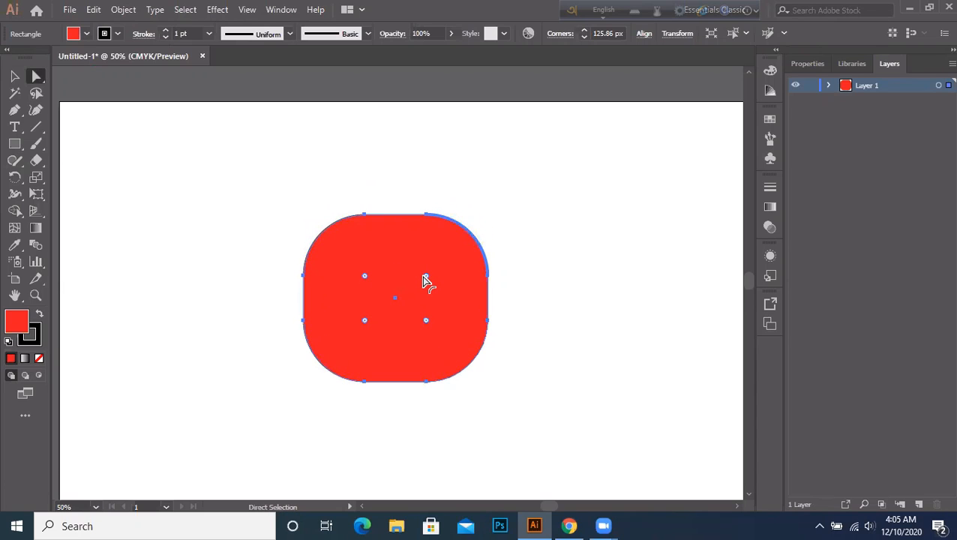
drag(426, 279, 405, 310)
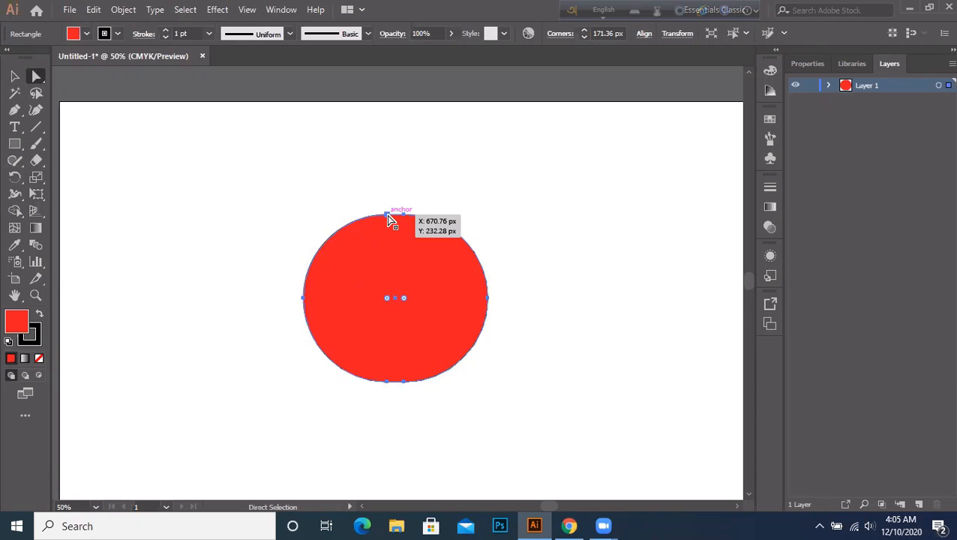
- Try to reshape the rounded red shape by pulling its top and side anchor points with the Direct Selection tool
drag(387, 215, 390, 193)
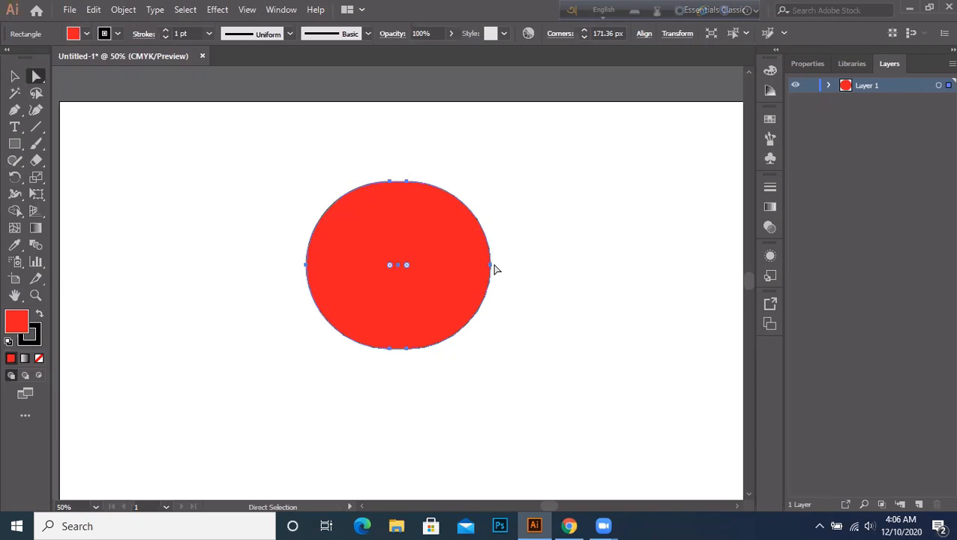
drag(492, 267, 472, 249)
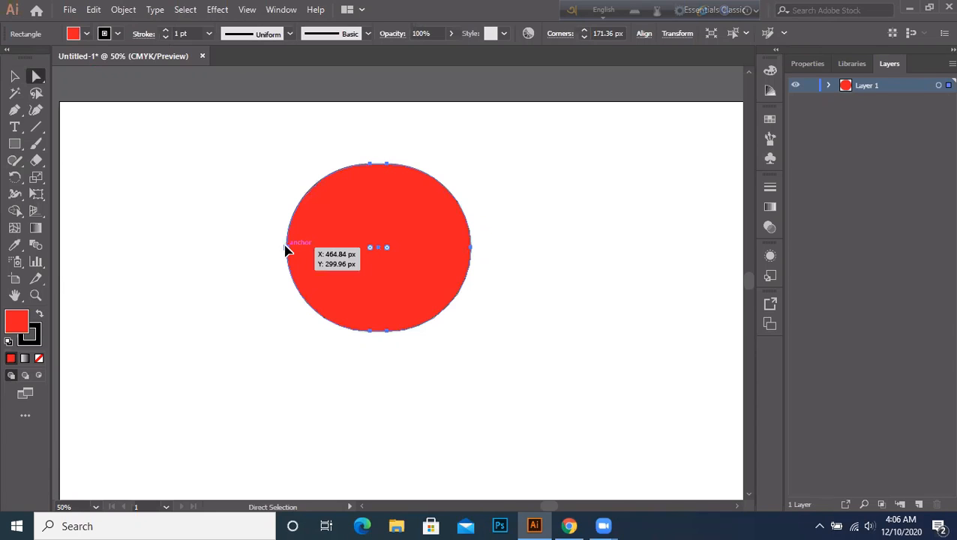
drag(285, 250, 313, 250)
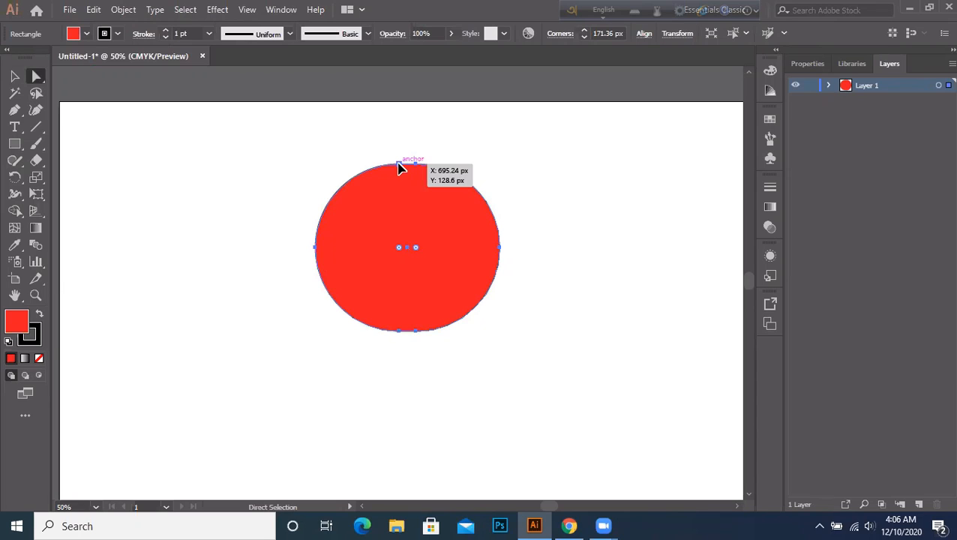
drag(397, 163, 425, 158)
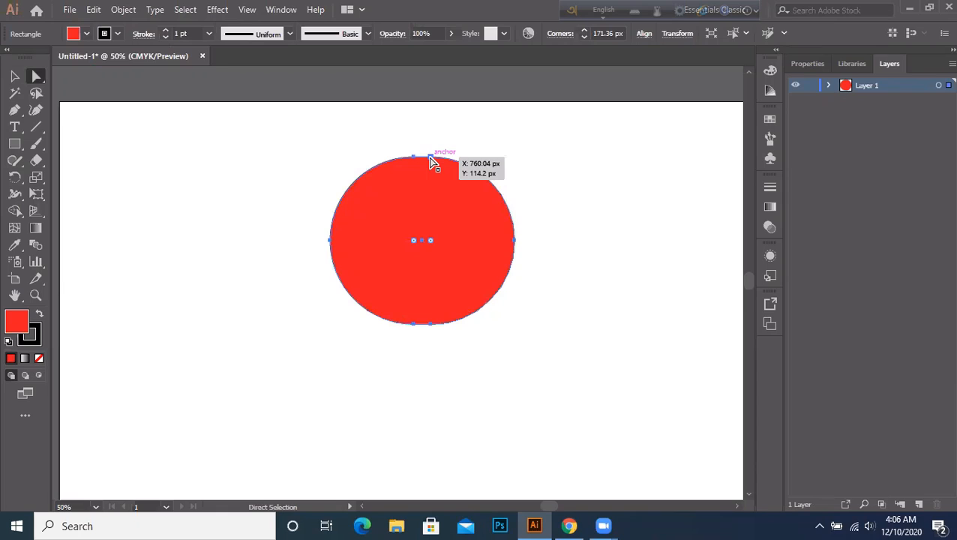
click(36, 75)
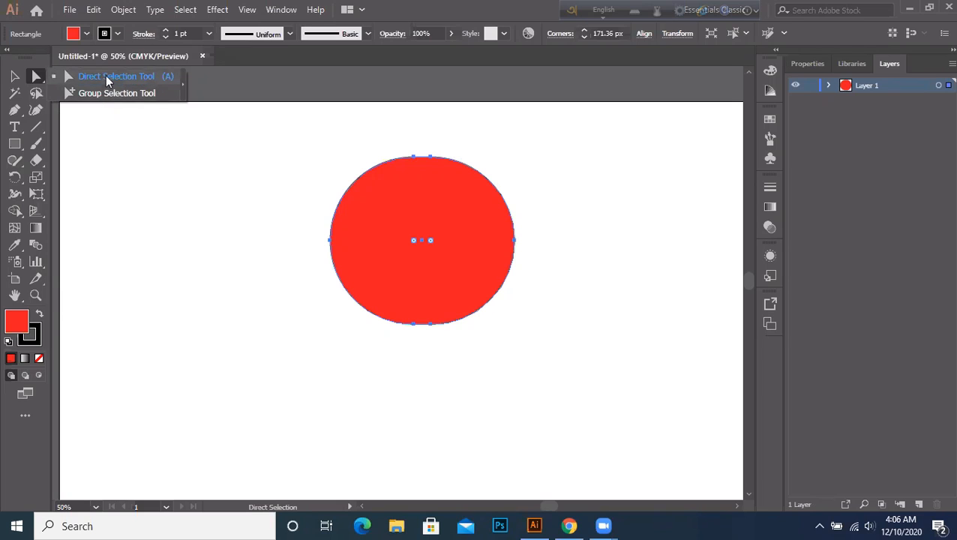
click(150, 77)
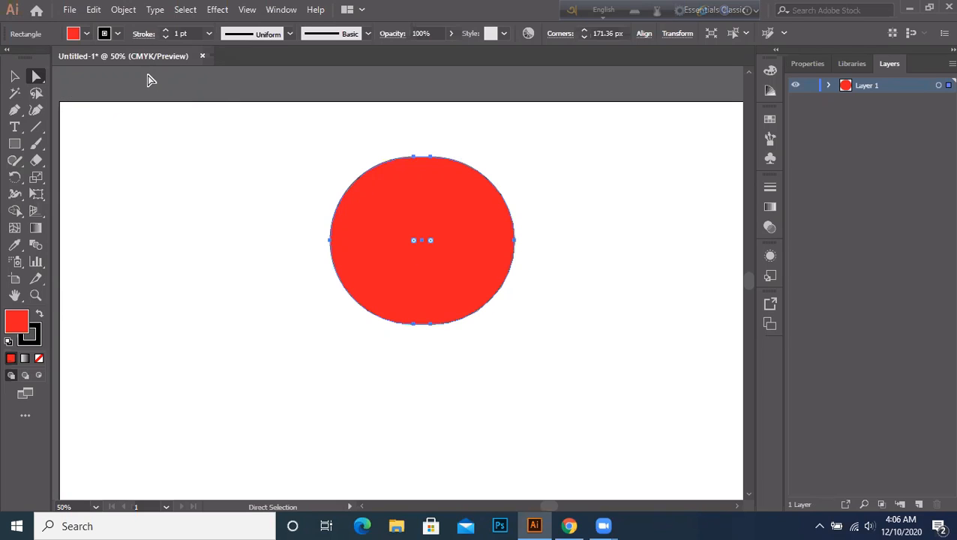
click(34, 76)
click(134, 78)
drag(333, 240, 292, 246)
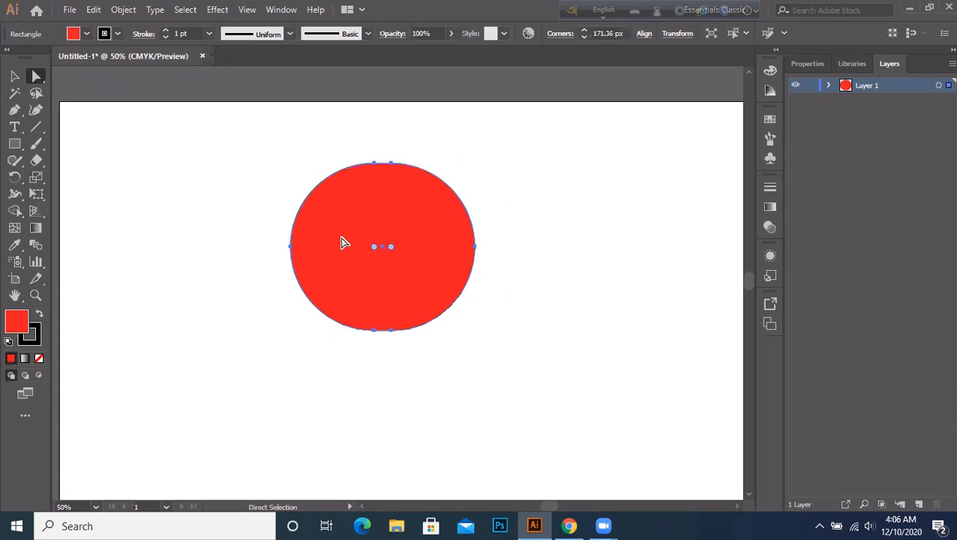
- Undo the anchor point moves and the corner rounding back to the square-cornered rectangle
key(ctrl+z)
key(ctrl+z)
key(ctrl+z)
key(z)
key(ctrl+z)
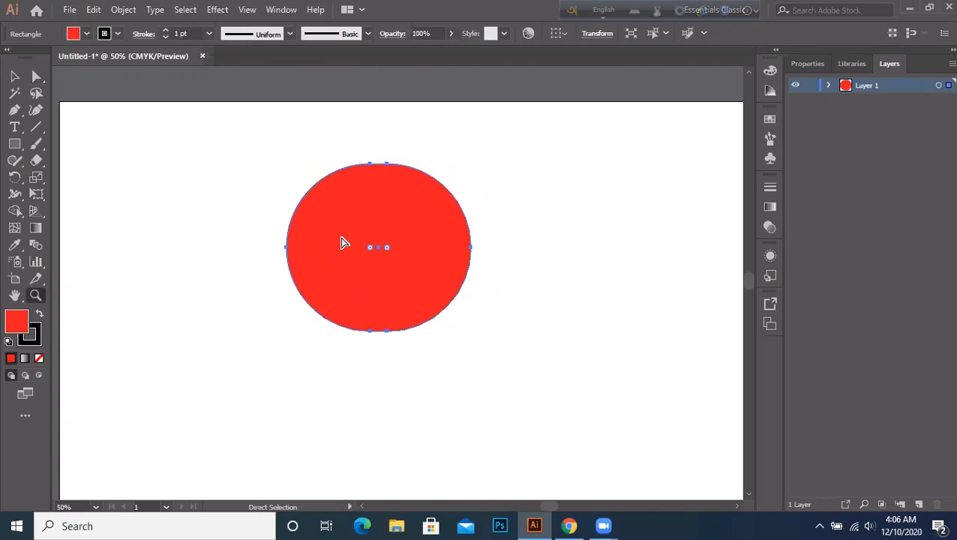
key(ctrl+z)
key(ctrl+z)
key(ctrl+z)
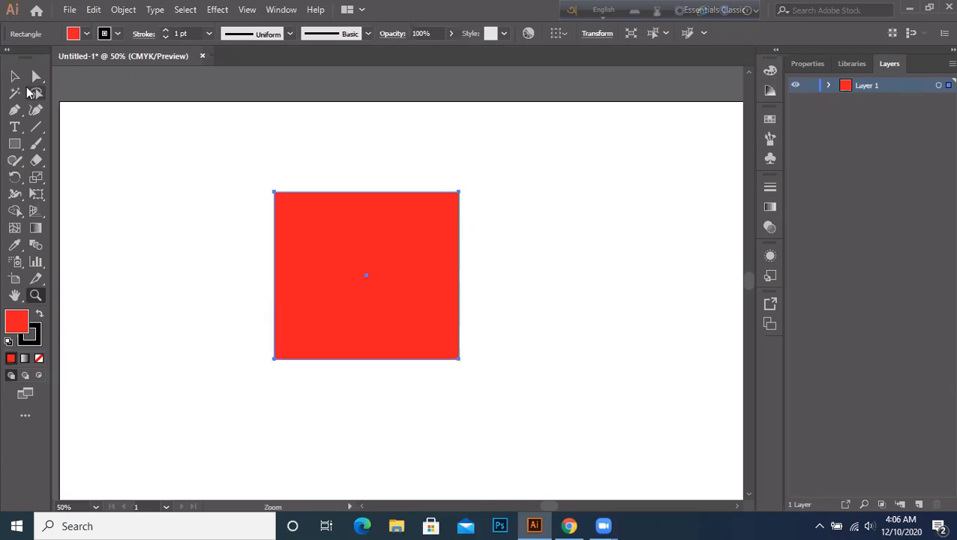
- Shift the rectangle slightly right by its upper-right anchor and place an overlapping duplicate offset up and to the right
click(36, 76)
click(120, 83)
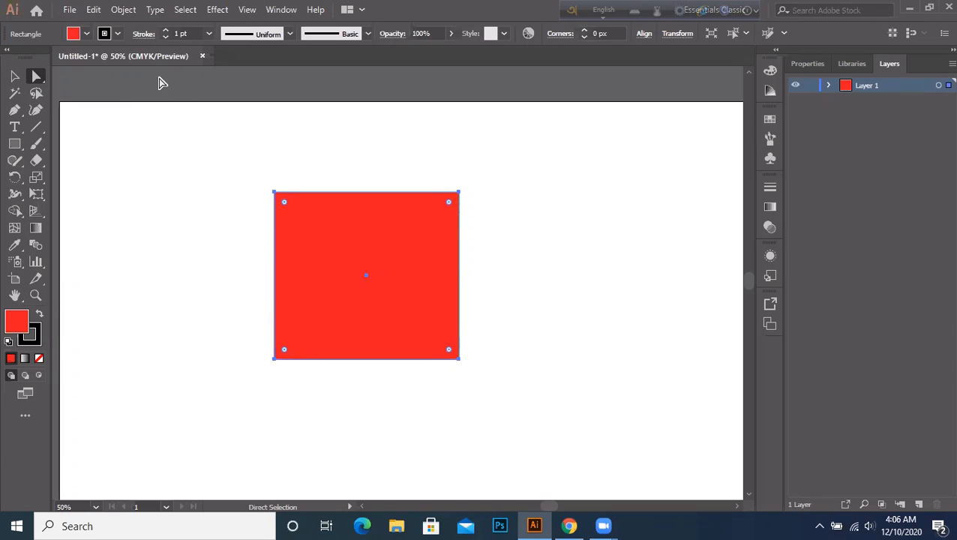
mouse_move(460, 195)
mouse_down()
mouse_move(486, 183)
mouse_move(466, 191)
mouse_up()
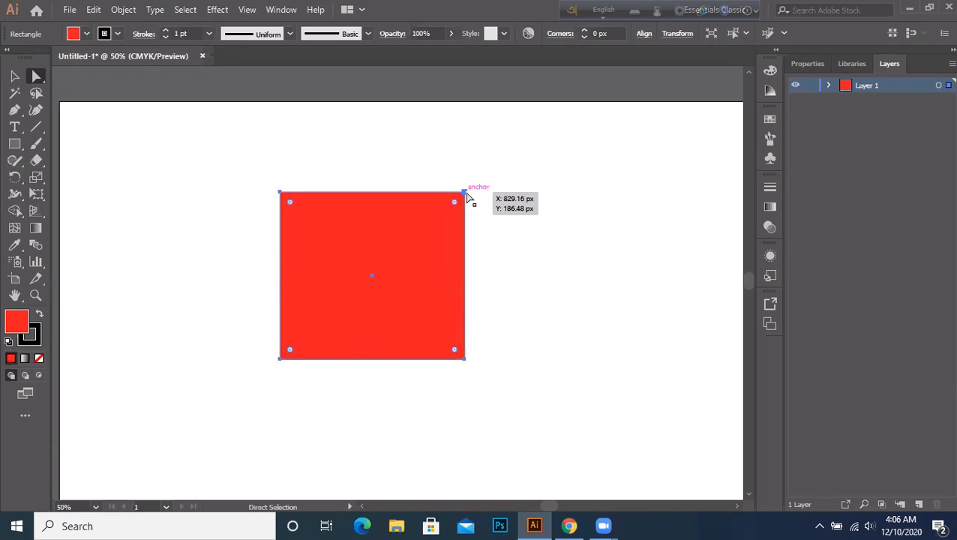
key(alt)
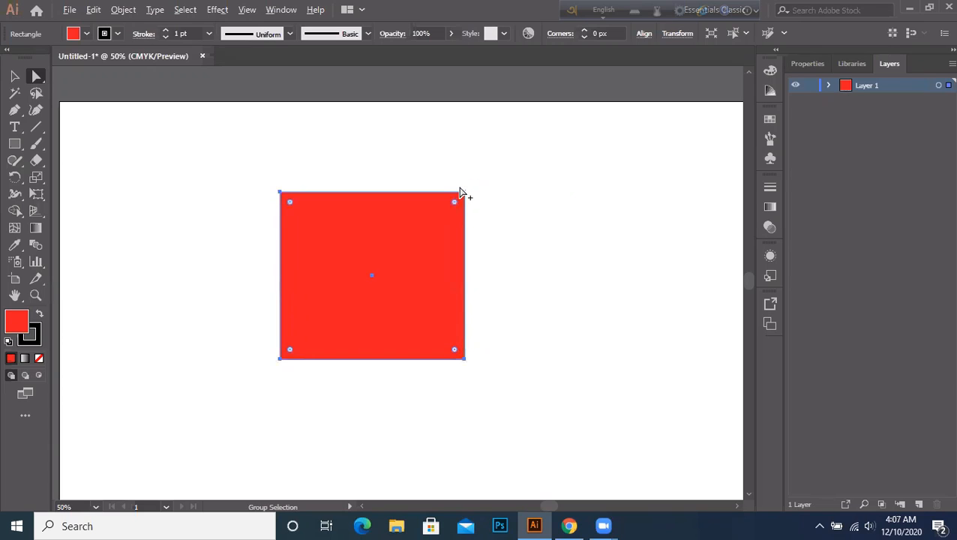
drag(467, 197, 499, 174)
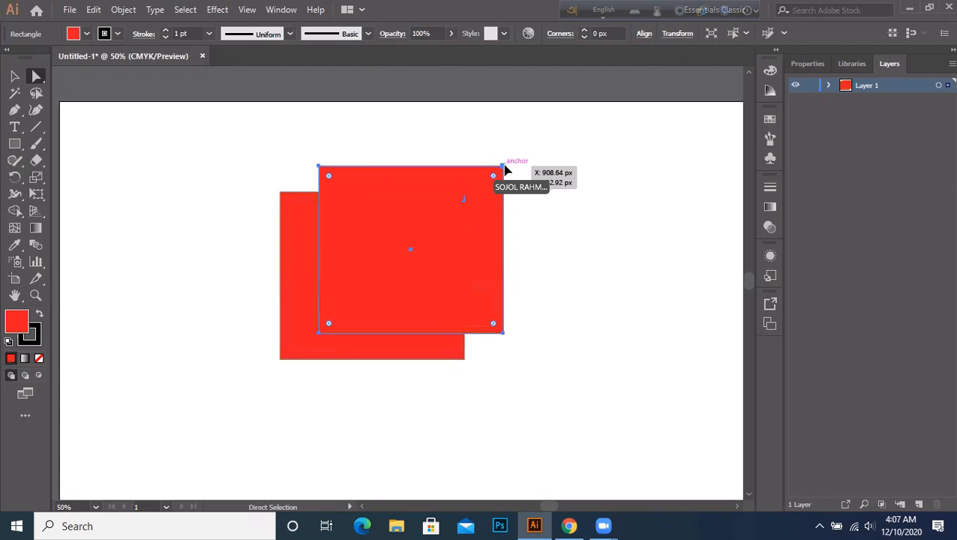
- Move the duplicate red rectangle with the Direct Selection tool so it overlaps the original's lower-right corner
drag(506, 171, 535, 146)
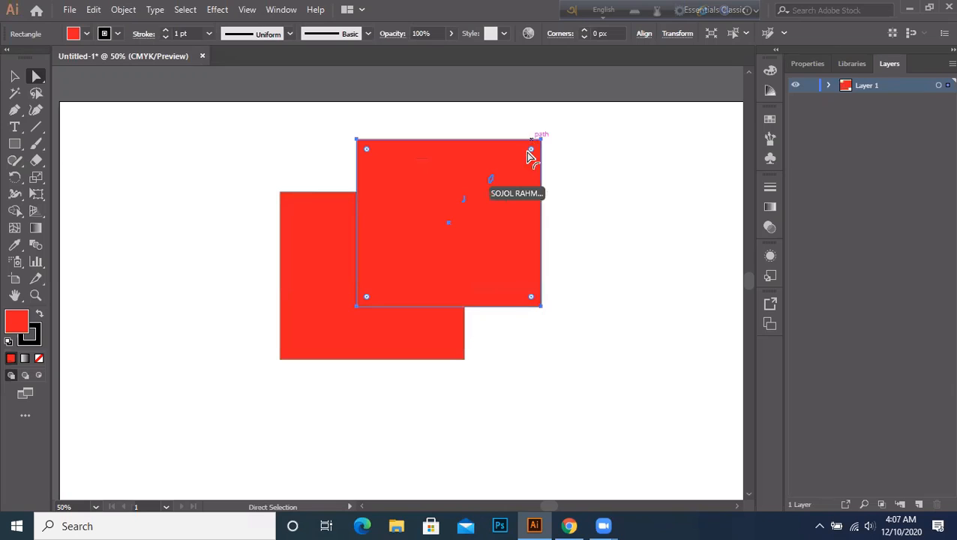
drag(486, 223, 528, 359)
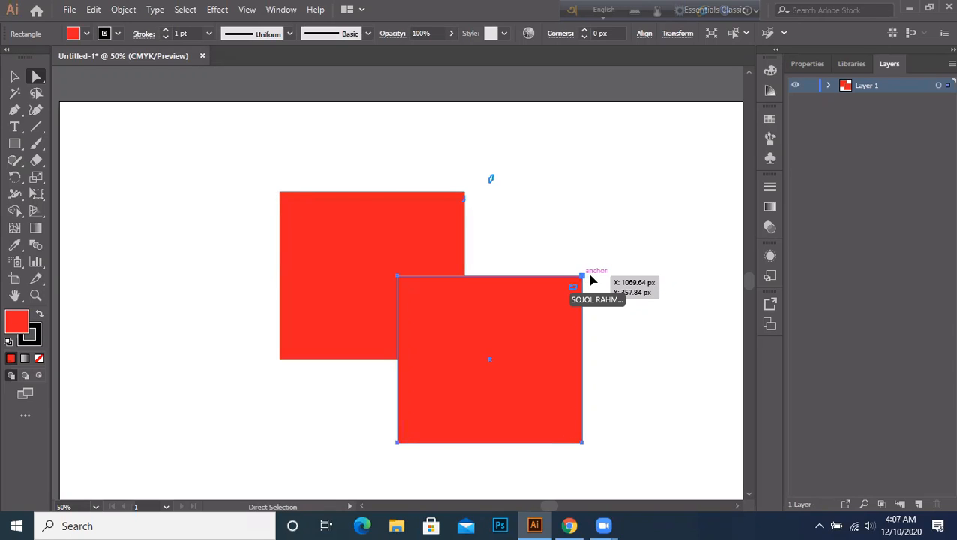
mouse_move(585, 278)
mouse_down()
mouse_move(597, 265)
mouse_move(578, 295)
mouse_up()
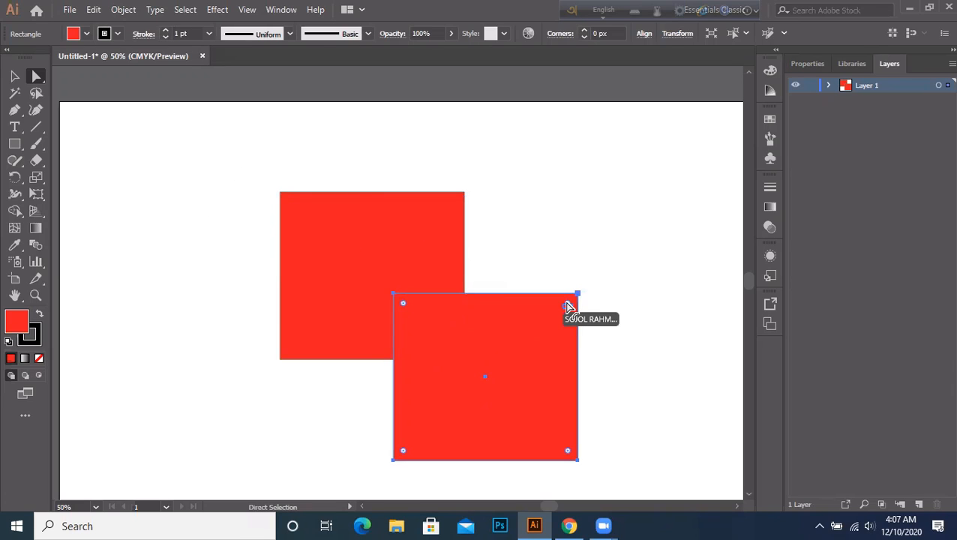
drag(567, 304, 600, 239)
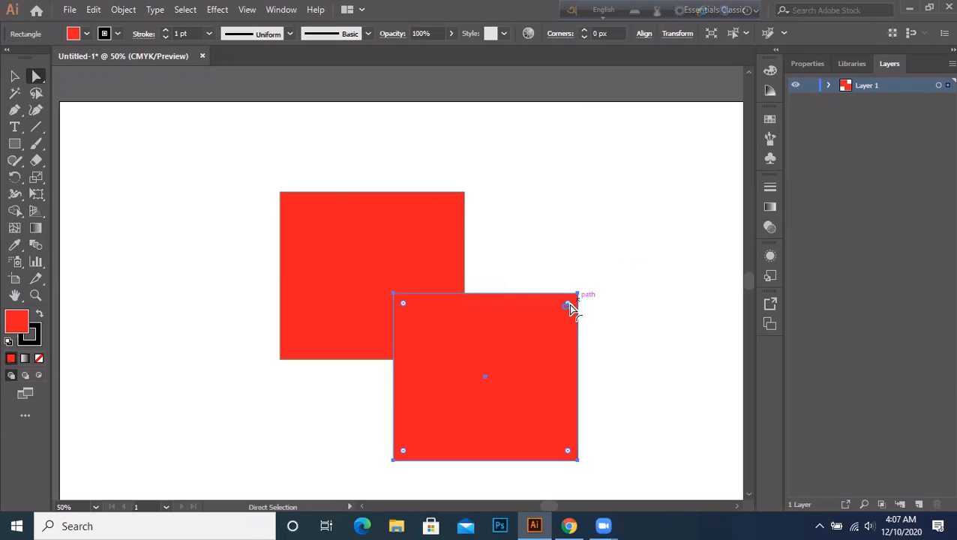
drag(569, 303, 587, 274)
mouse_move(569, 305)
mouse_down()
mouse_move(548, 349)
mouse_move(568, 306)
mouse_move(585, 300)
mouse_up()
drag(578, 293, 602, 293)
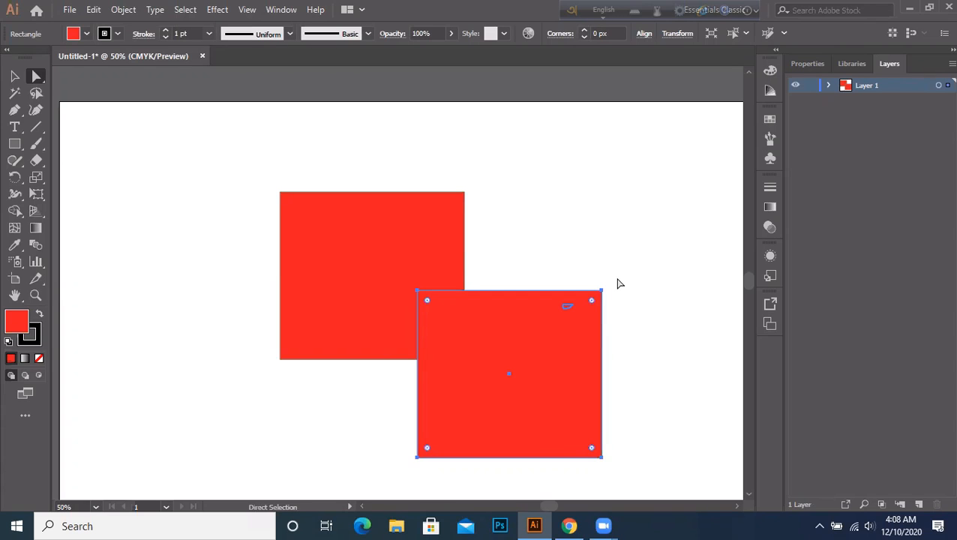
- Try to reshape the duplicate by pulling its two right corner anchors outward, and undo both moves
drag(602, 291, 650, 214)
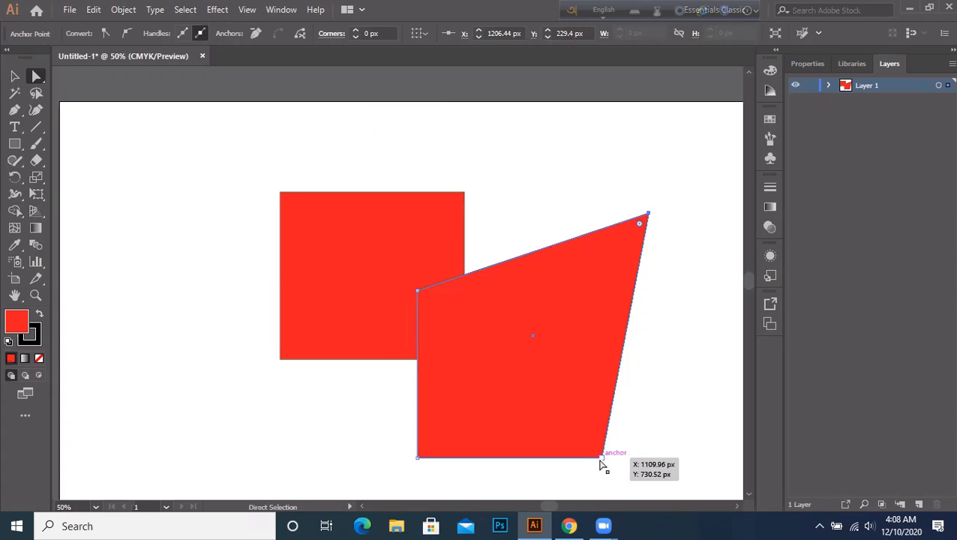
drag(603, 458, 673, 501)
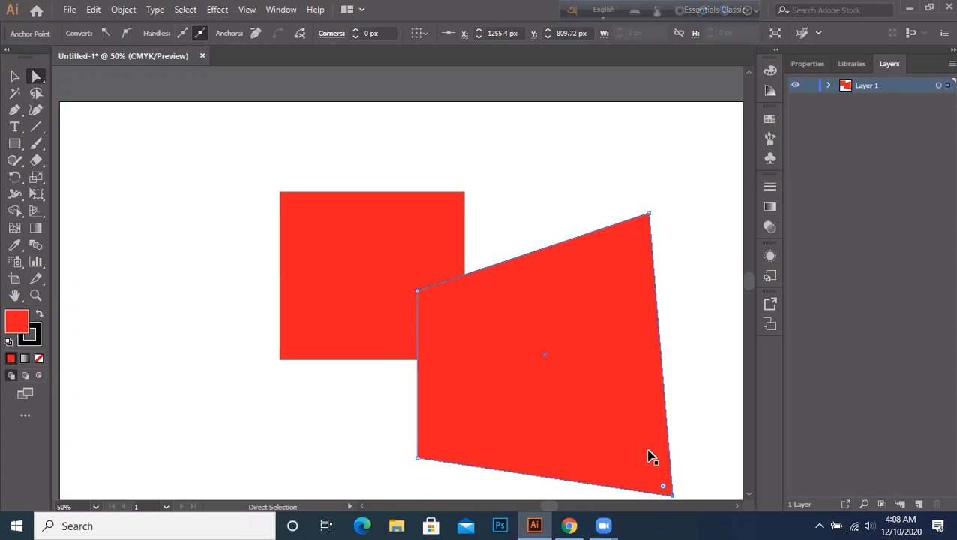
key(ctrl+z)
key(z)
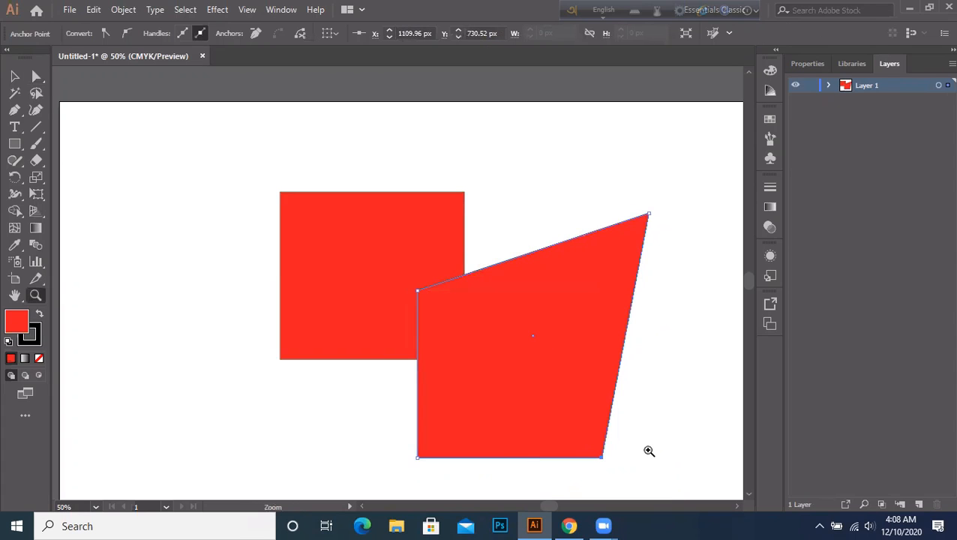
key(ctrl+z)
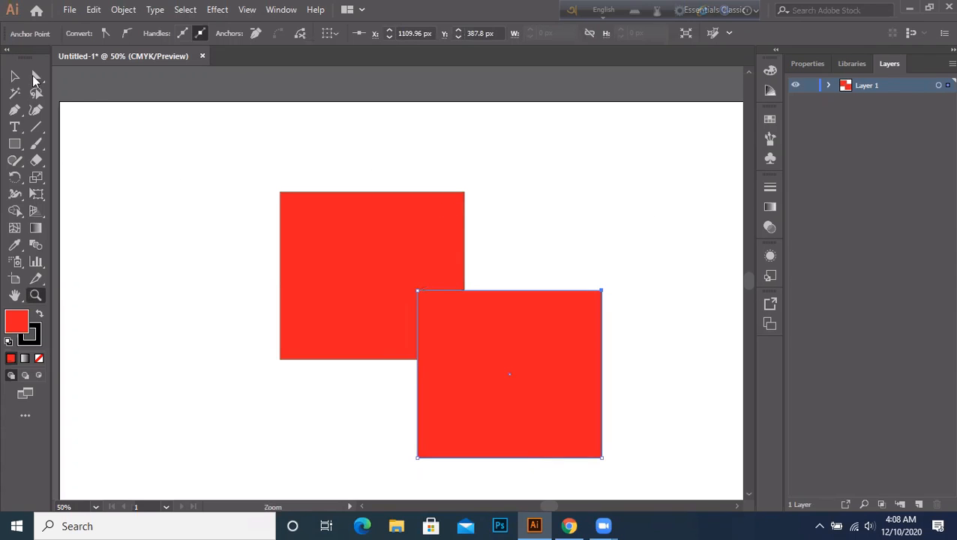
- Pull the duplicate's two right corner anchors outward with the Direct Selection tool, placing the lower one at about X 1189, Y 862 px
click(38, 78)
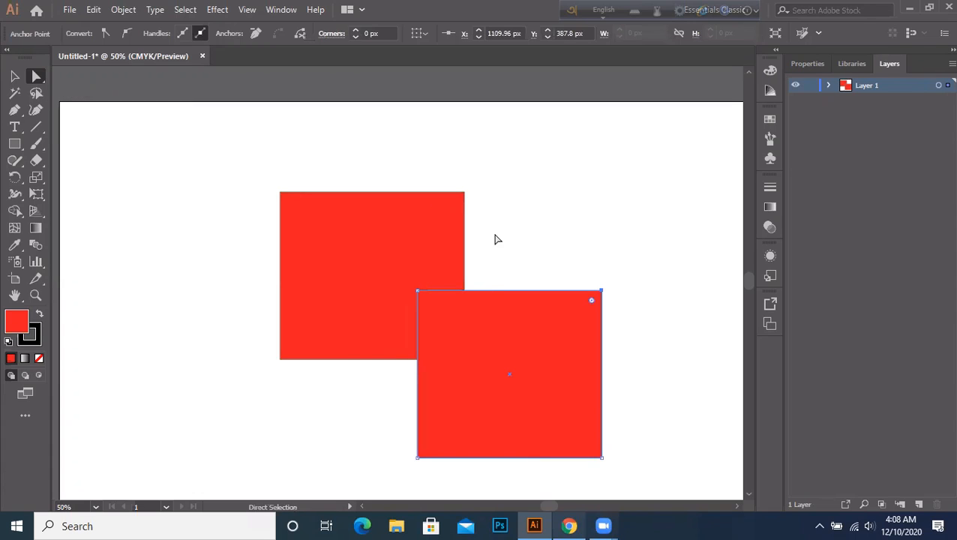
click(617, 193)
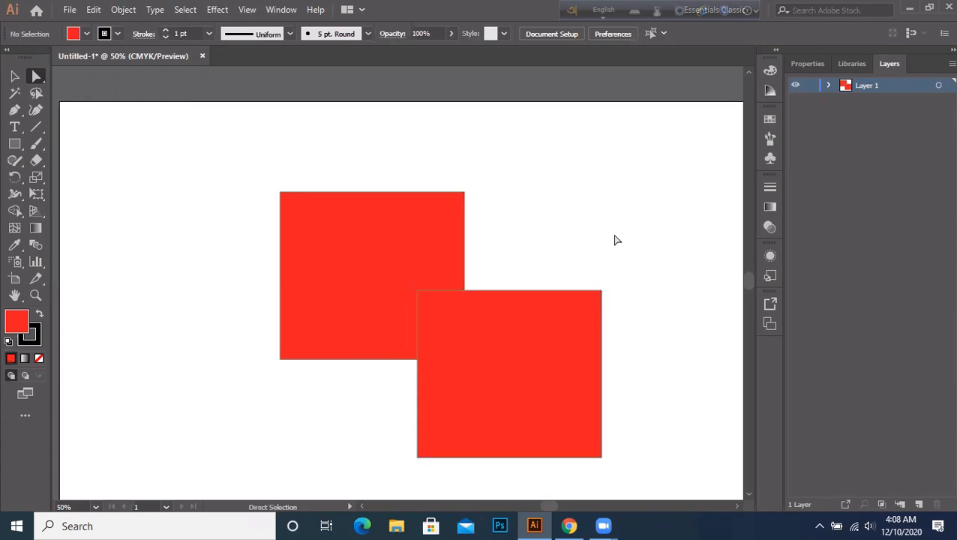
drag(600, 292, 640, 204)
drag(601, 457, 641, 444)
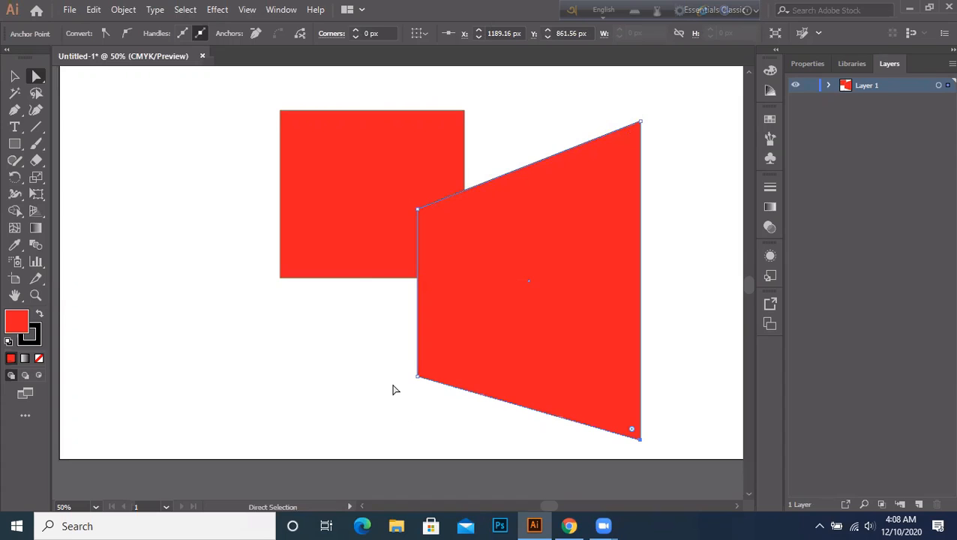
- Select both left corner anchors of the trapezoid and move them together horizontally left, past the original rectangle
click(255, 371)
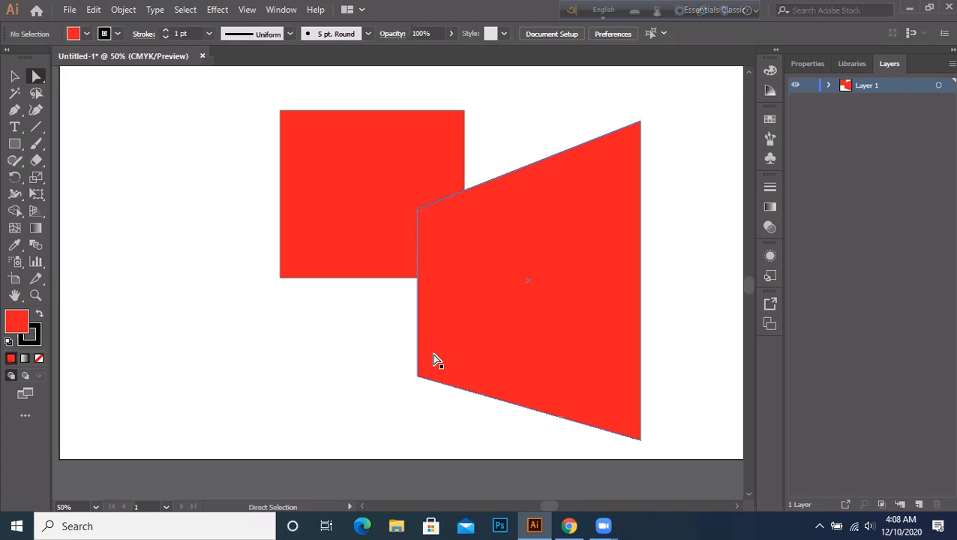
click(418, 377)
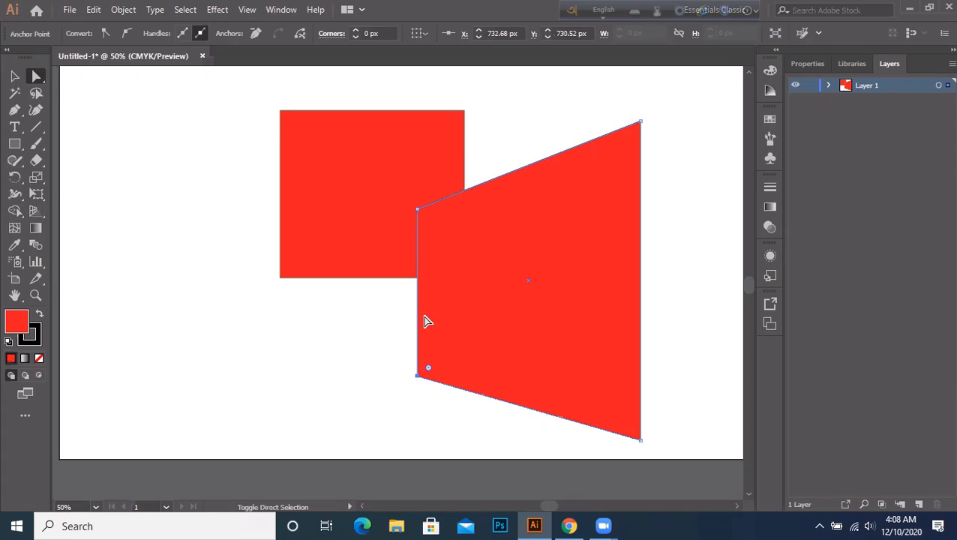
shift+click(419, 210)
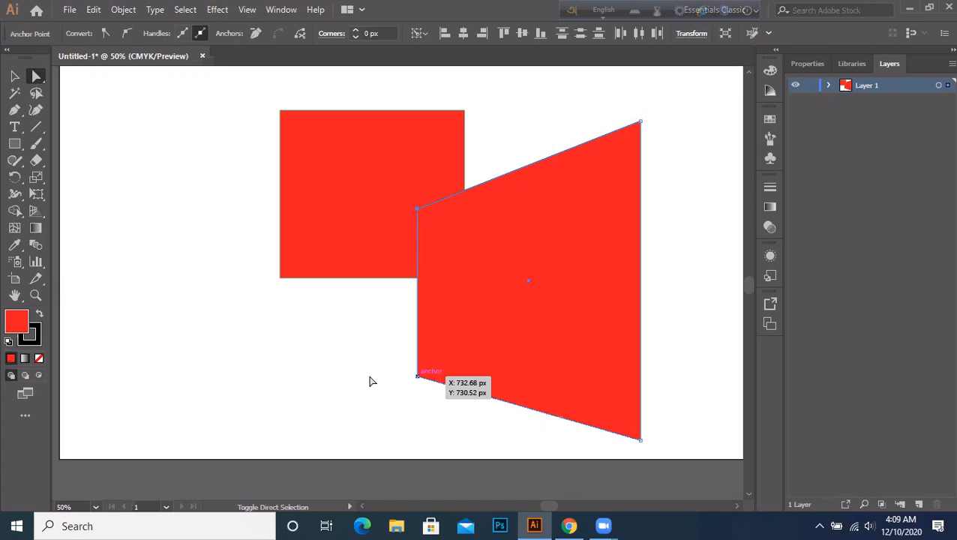
shift+click(417, 376)
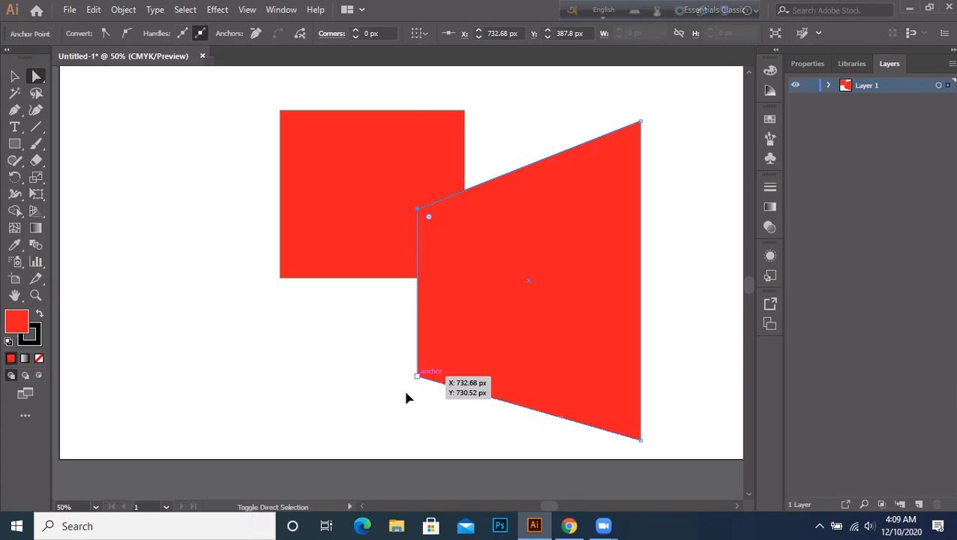
drag(406, 398, 217, 375)
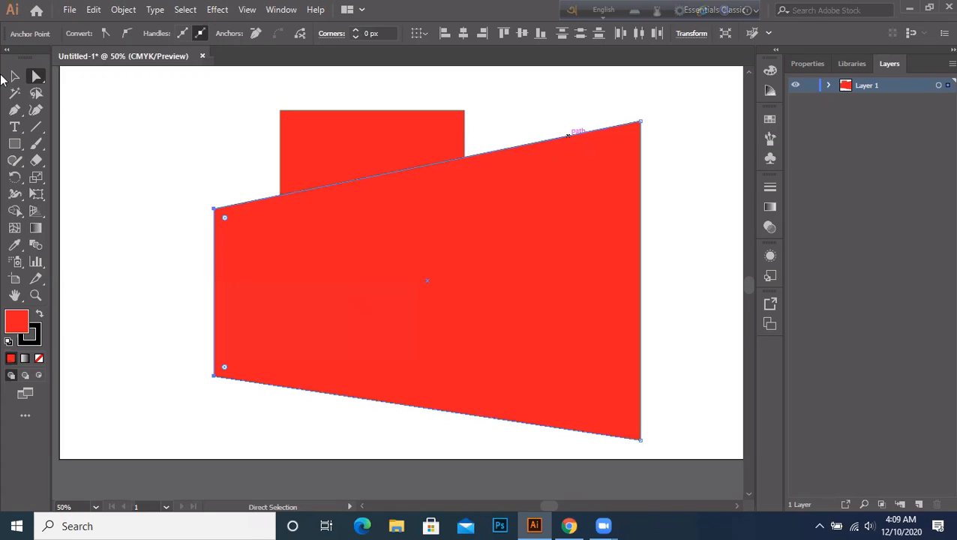
- Group the selected trapezoid using the Group Selection tool and shift it slightly down and to the right
click(39, 78)
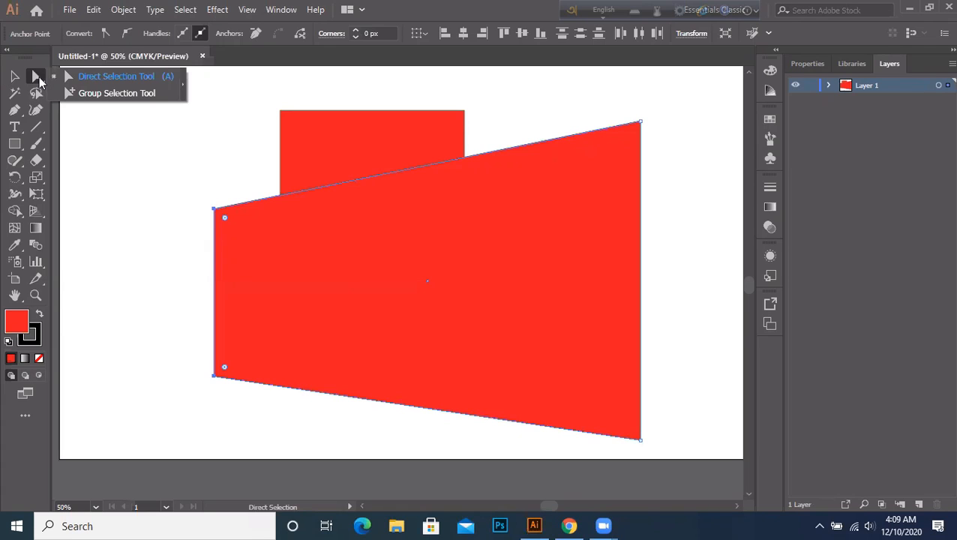
click(106, 95)
click(396, 150)
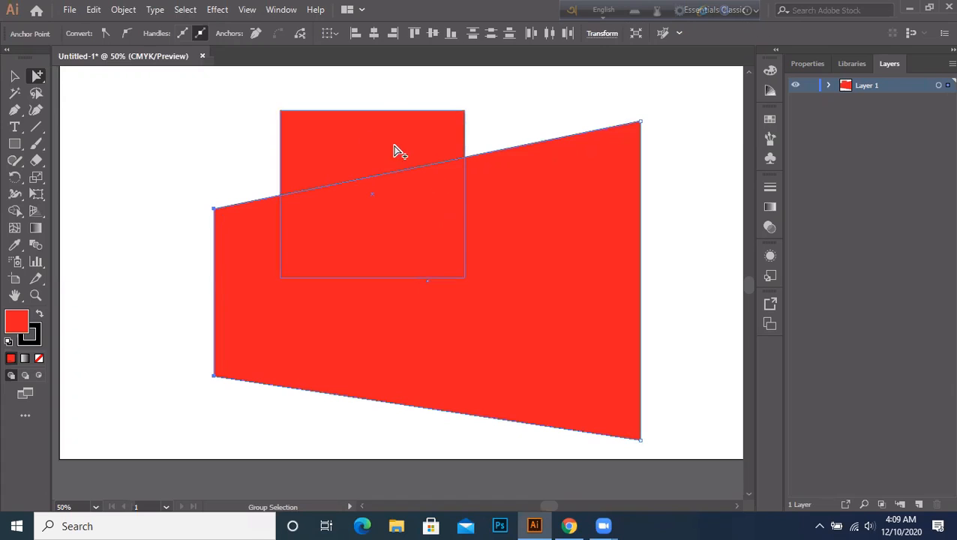
right_click(366, 195)
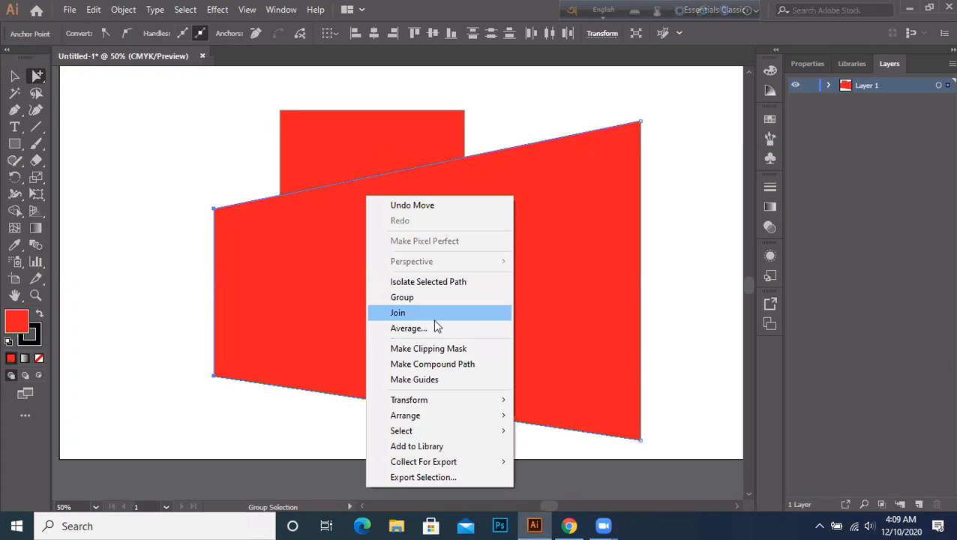
mouse_move(412, 402)
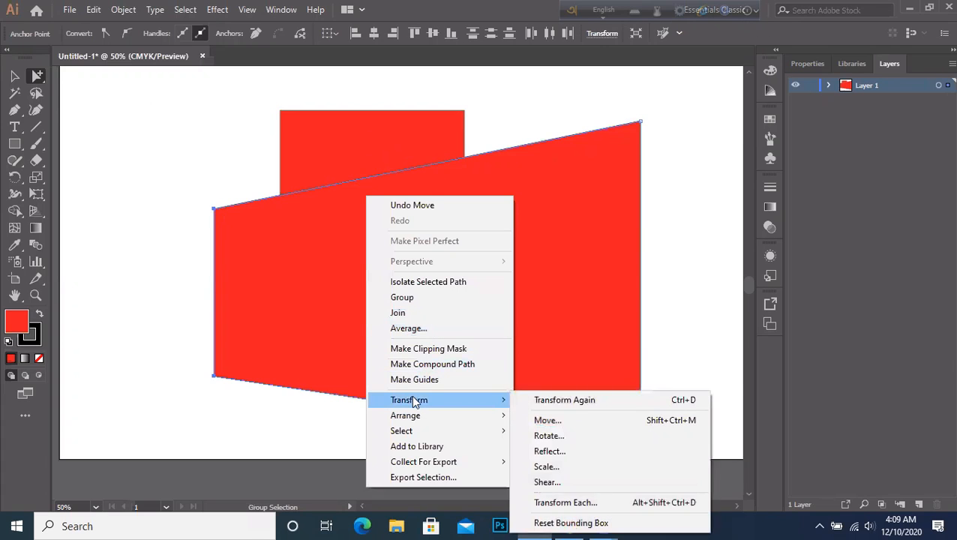
click(419, 300)
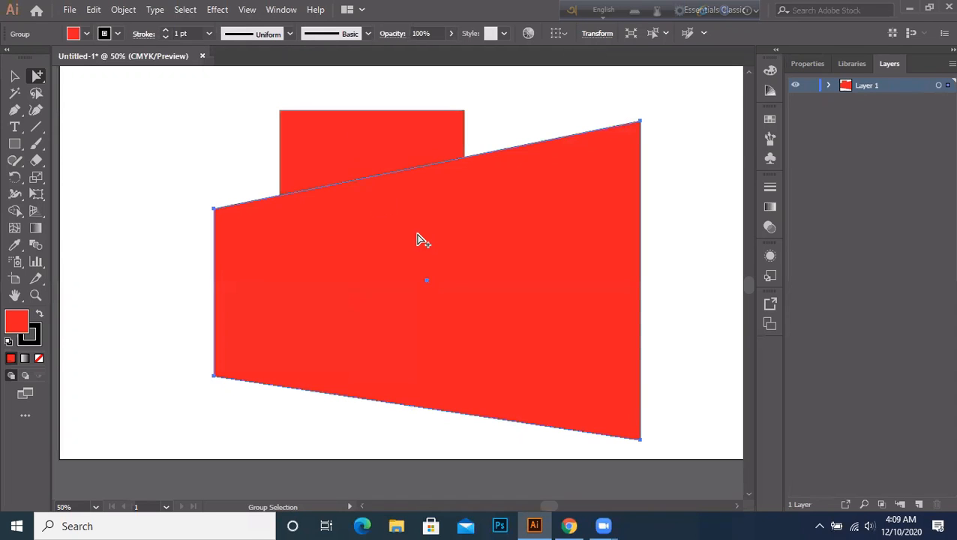
drag(418, 239, 416, 258)
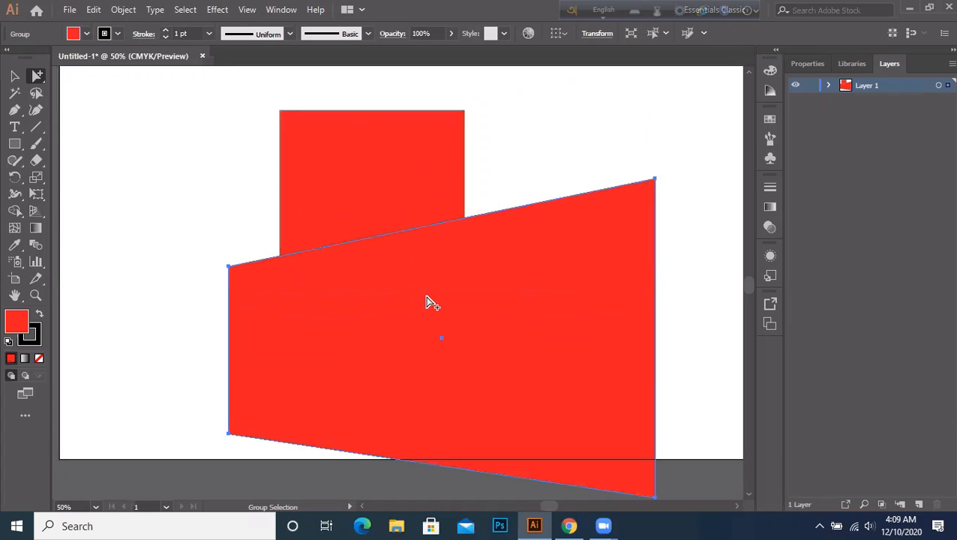
drag(429, 301, 424, 271)
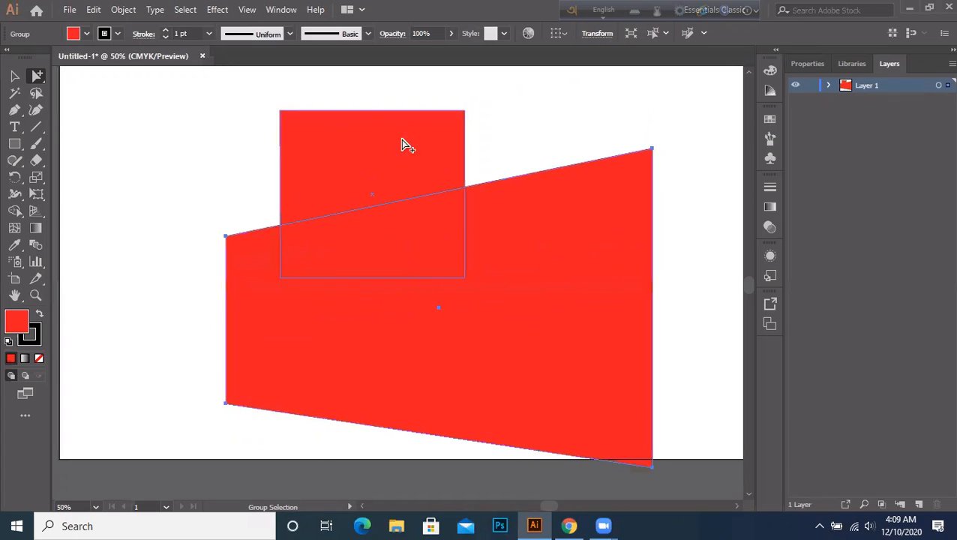
- Select the trapezoid and the original rectangle together with the Selection tool and group them
click(14, 77)
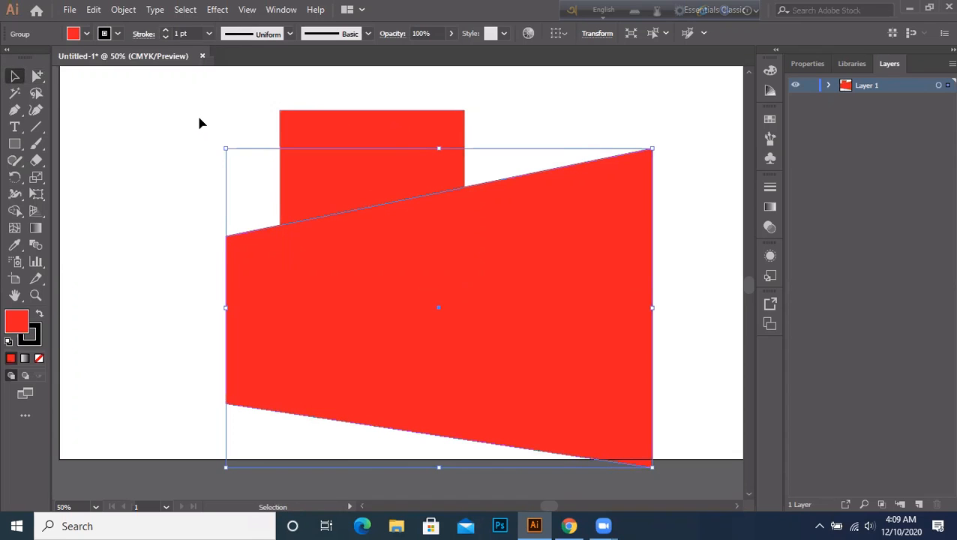
shift+click(318, 140)
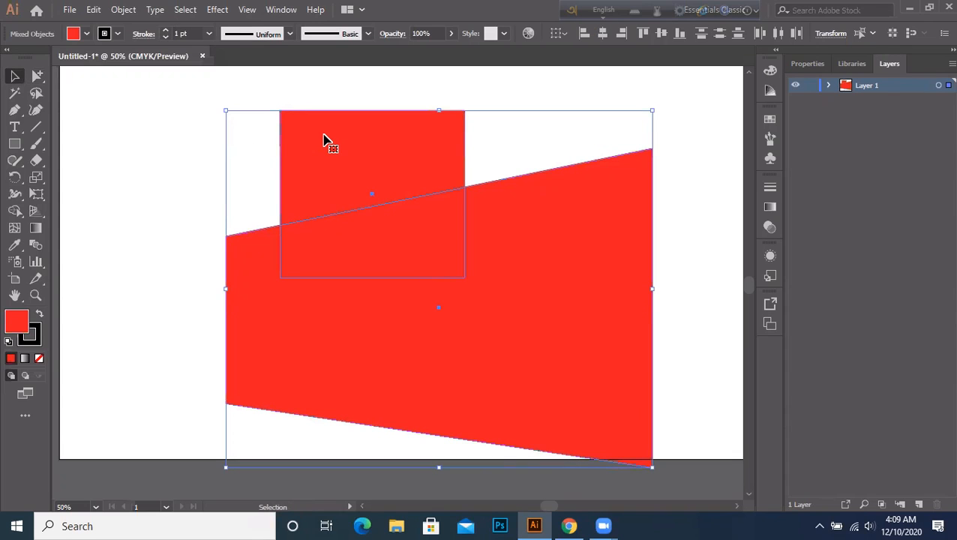
right_click(324, 140)
click(384, 224)
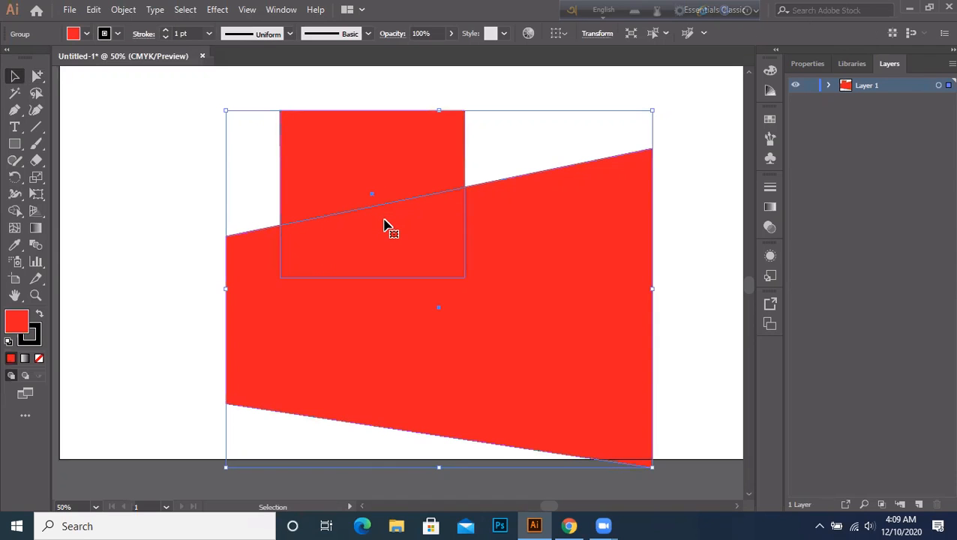
- Move the grouped shapes around the artboard as one object, leaving them slightly up and left of their starting position
drag(357, 142, 244, 97)
drag(288, 130, 405, 265)
drag(361, 242, 340, 175)
drag(313, 154, 414, 261)
drag(460, 315, 400, 267)
drag(384, 215, 327, 164)
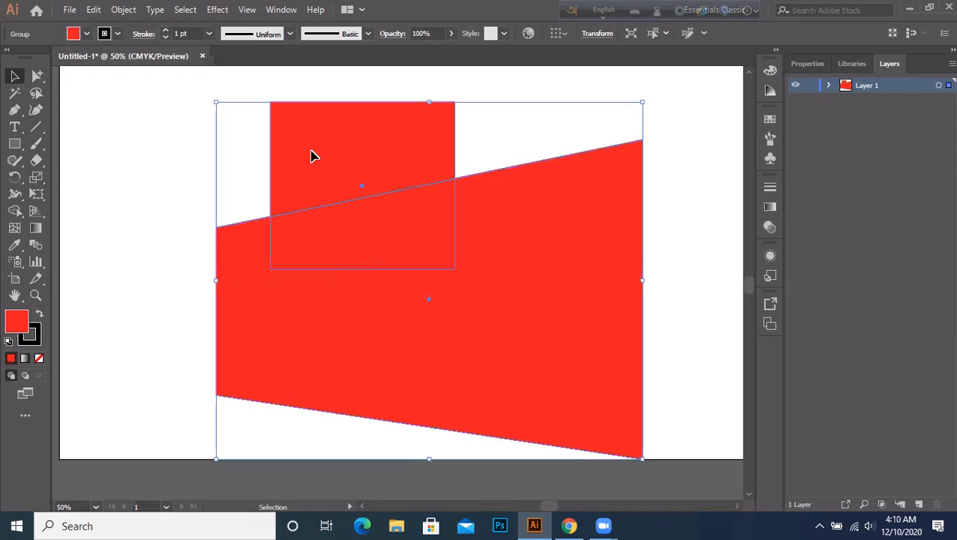
- Ungroup the two shapes and move them, still selected together, left until the trapezoid crosses the artboard's left edge
right_click(337, 157)
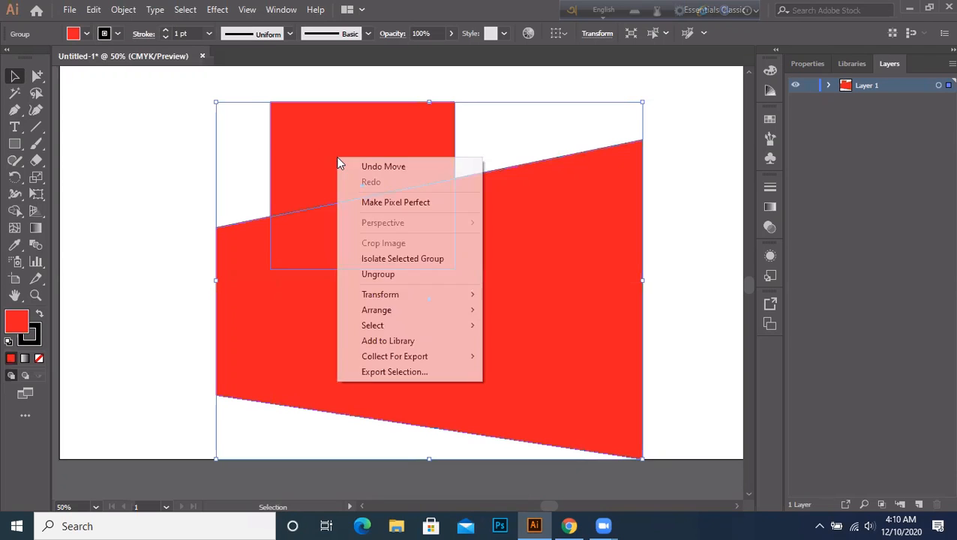
click(395, 275)
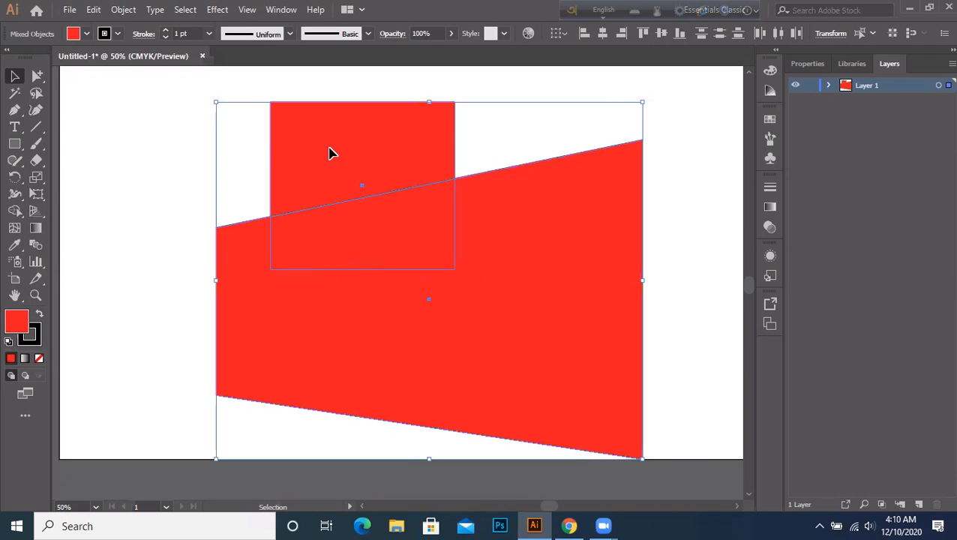
drag(285, 155, 248, 111)
drag(315, 122, 418, 291)
drag(267, 220, 146, 229)
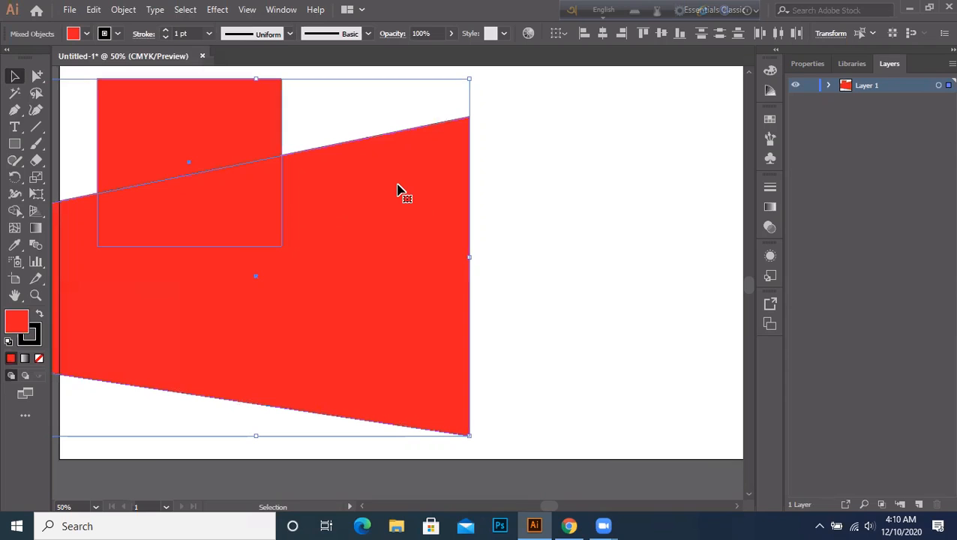
- Deselect the two red shapes and set the fill colour to CMYK Cyan
right_click(243, 123)
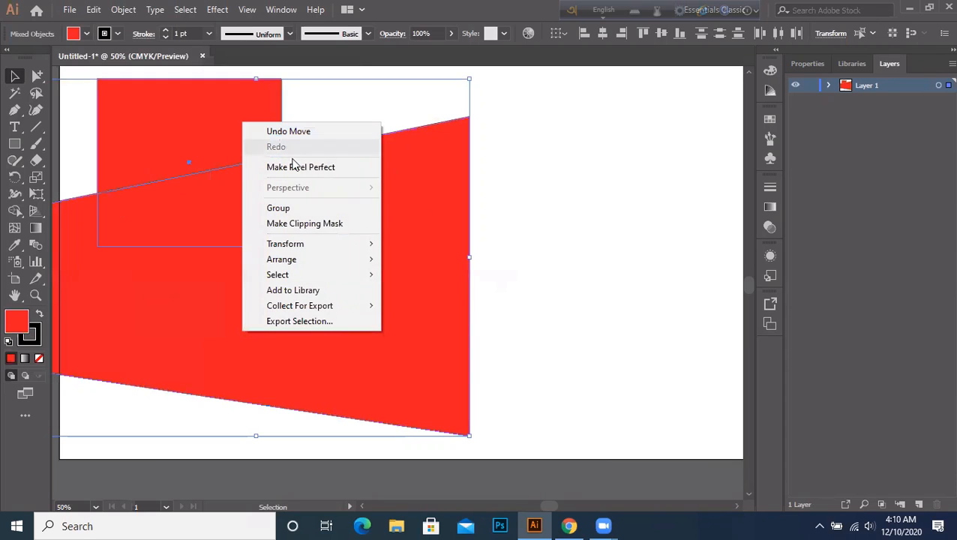
click(691, 246)
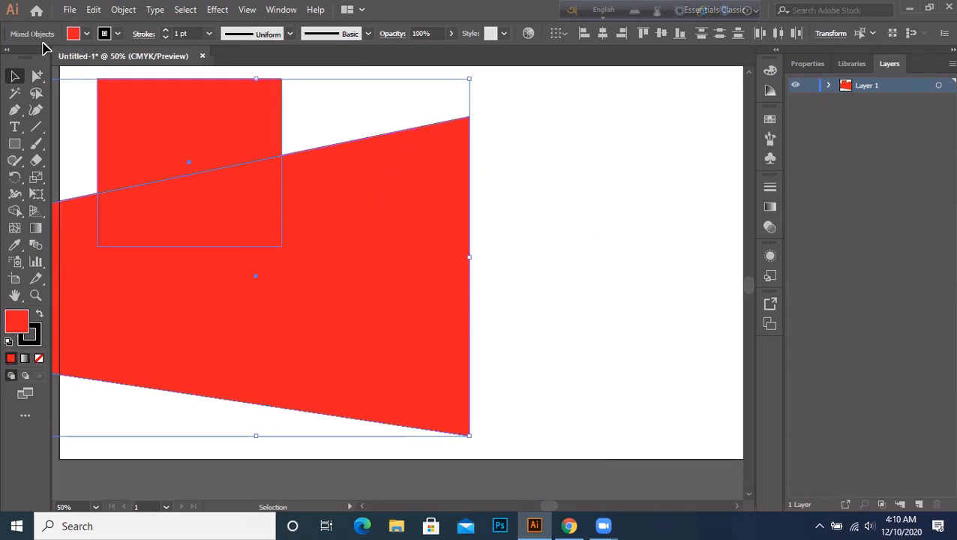
key(ctrl+shift+a)
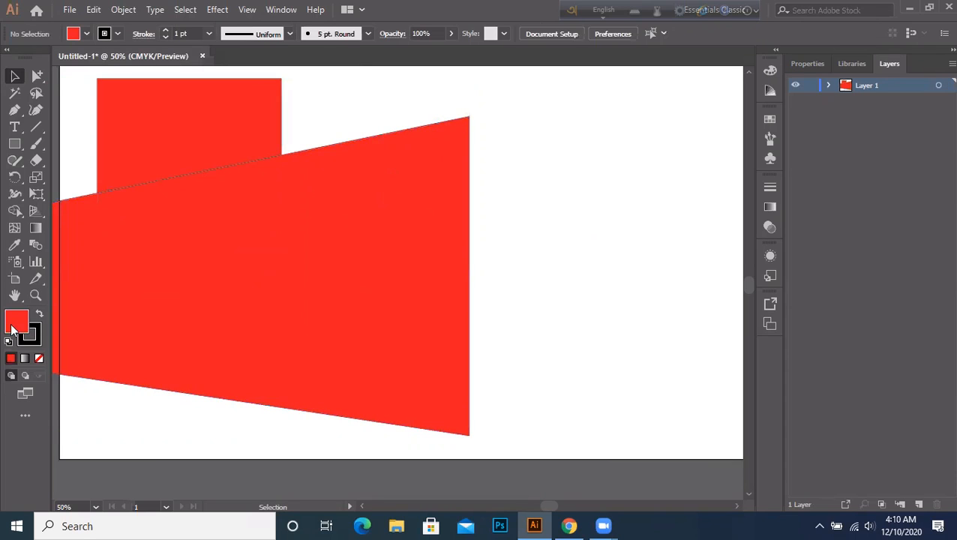
click(74, 33)
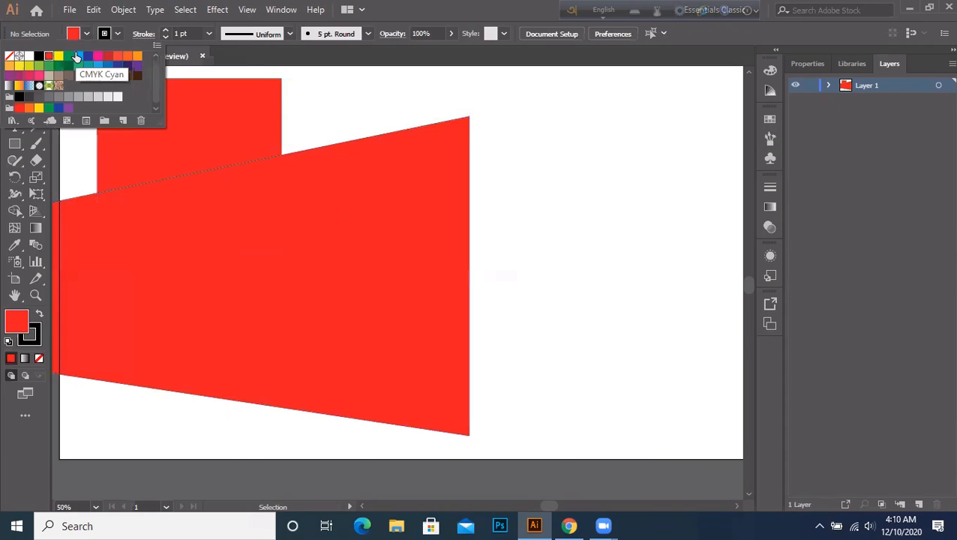
click(78, 56)
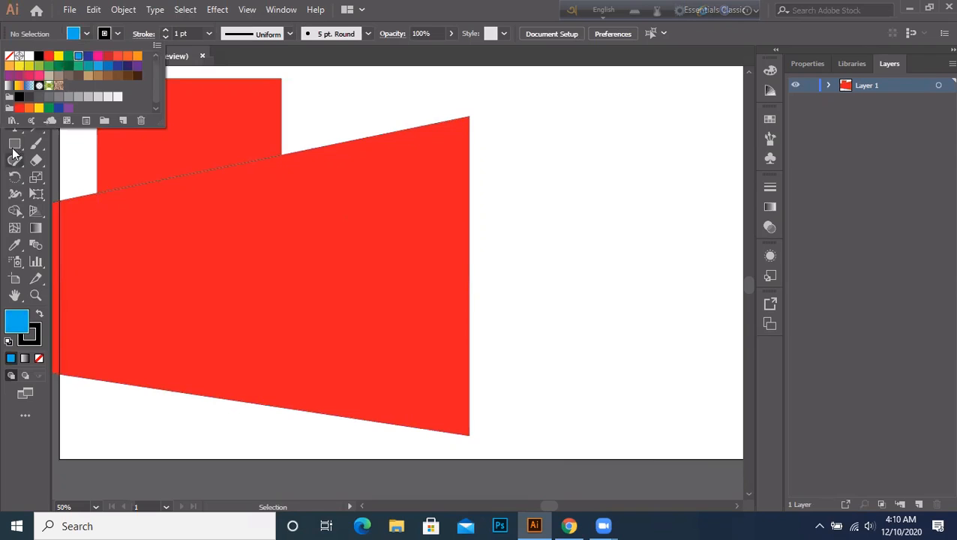
- Draw a large cyan rectangle beside the red trapezoid, plus a thin cyan rectangle below it and another above it
drag(14, 143, 80, 141)
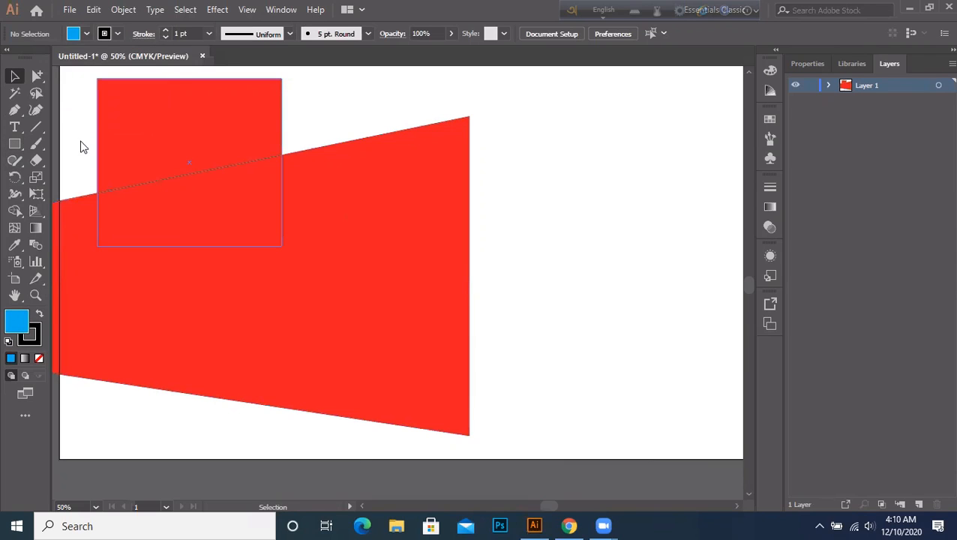
drag(527, 162, 696, 342)
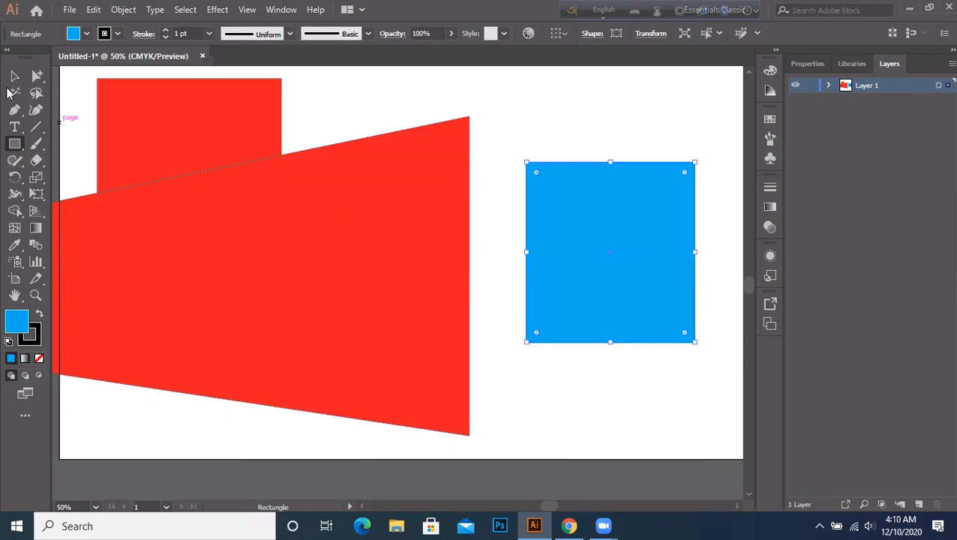
click(14, 94)
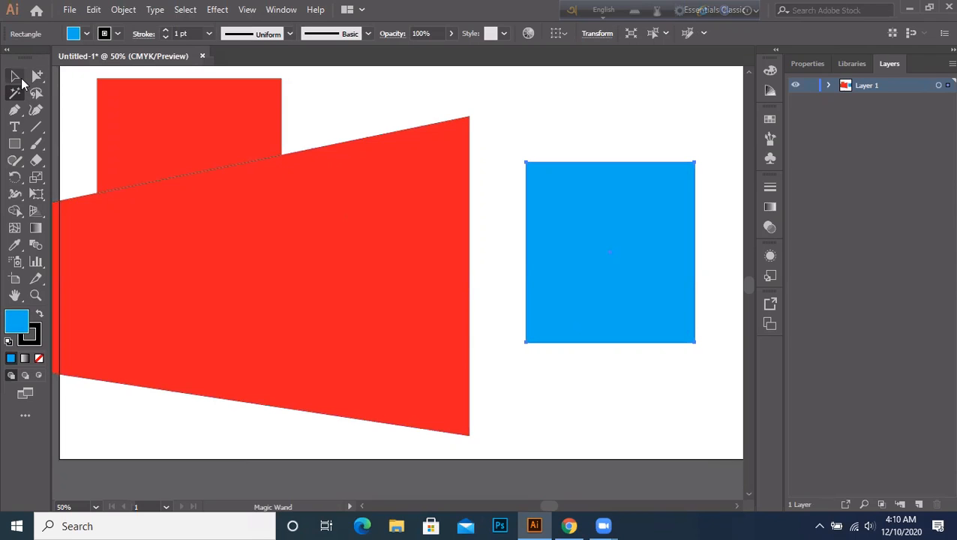
click(14, 143)
click(85, 143)
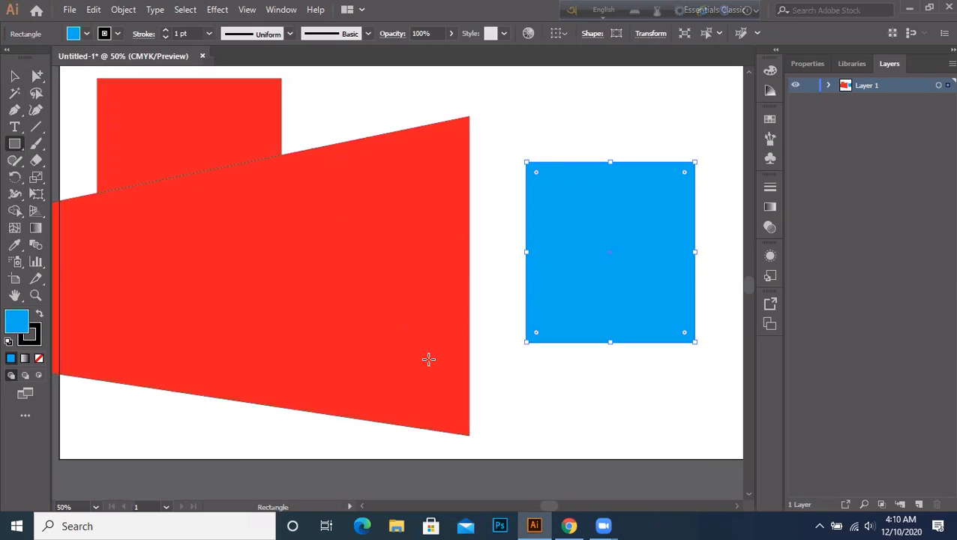
drag(536, 388, 694, 423)
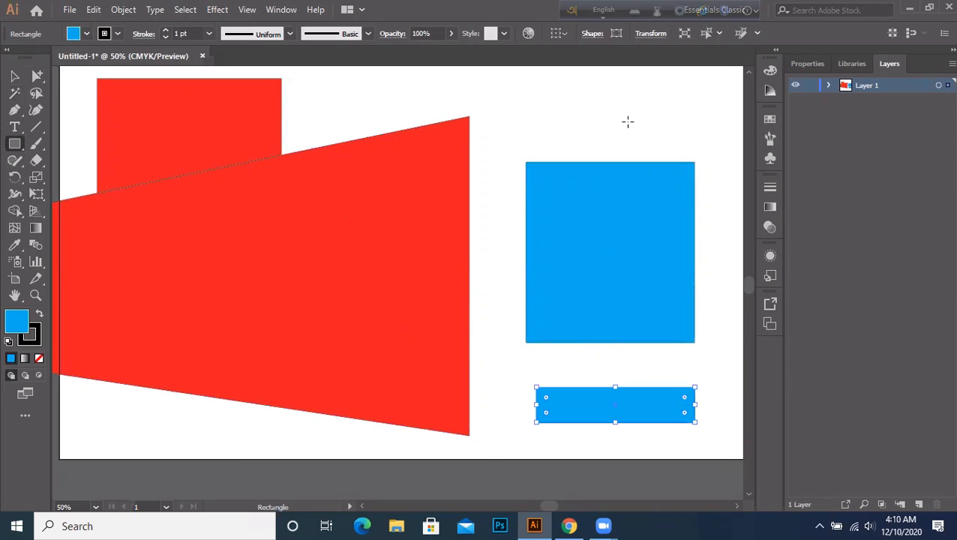
drag(536, 105, 695, 135)
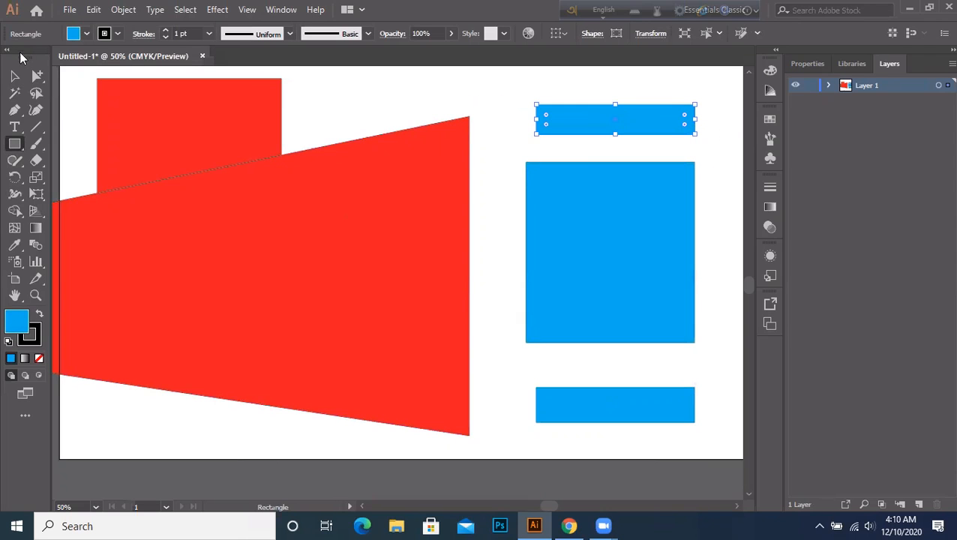
- Select all three cyan rectangles at once with the Magic Wand tool
click(13, 76)
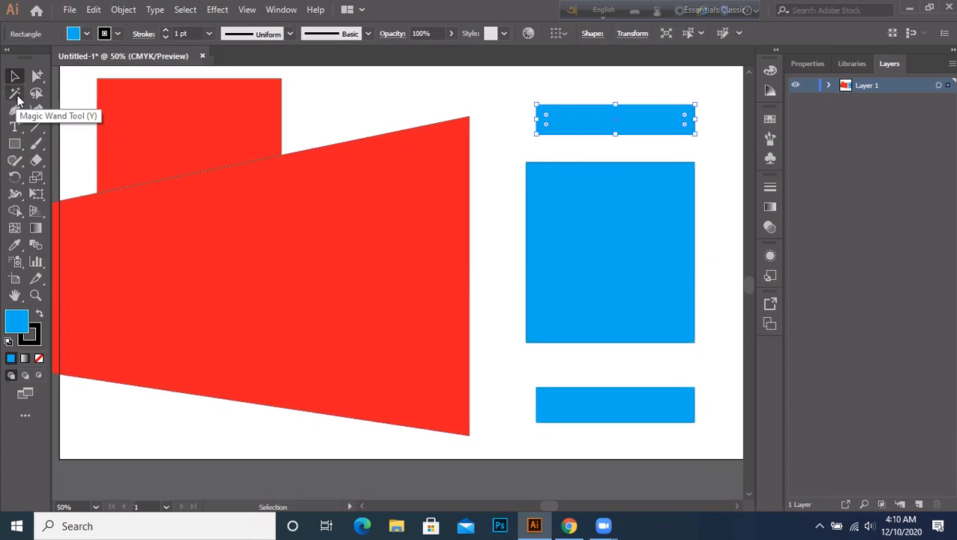
click(15, 93)
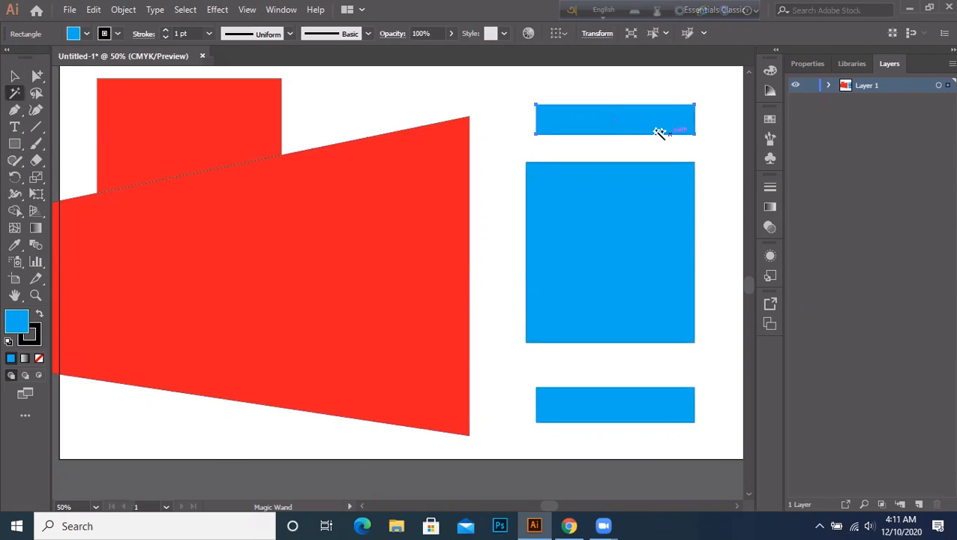
click(630, 126)
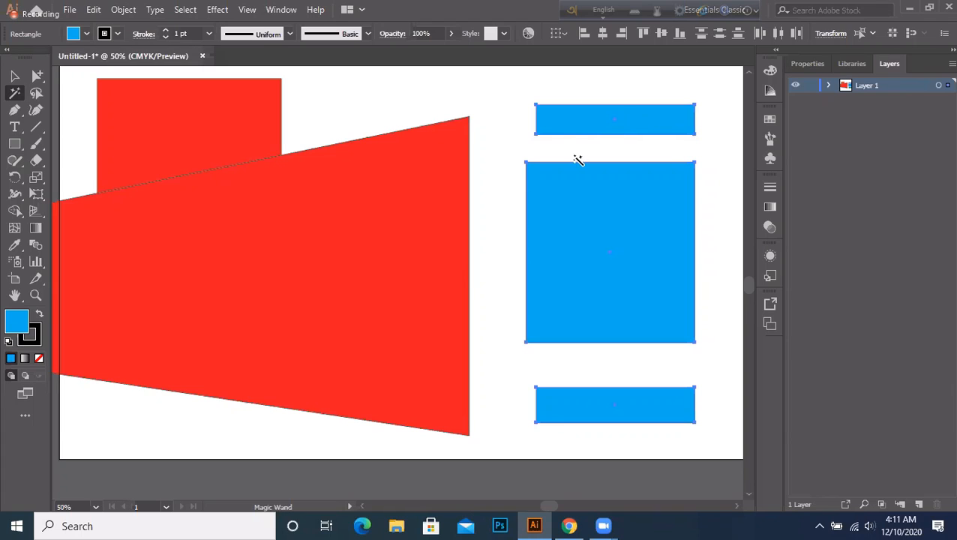
- Switch the Magic Wand selection between the red shapes and the cyan rectangles, ending with both red shapes selected
shift+click(383, 183)
click(384, 183)
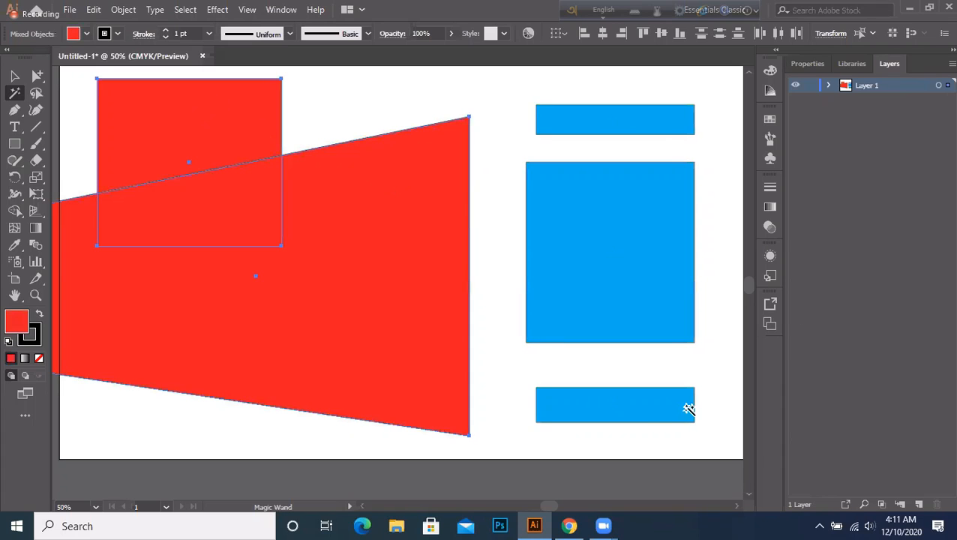
click(641, 414)
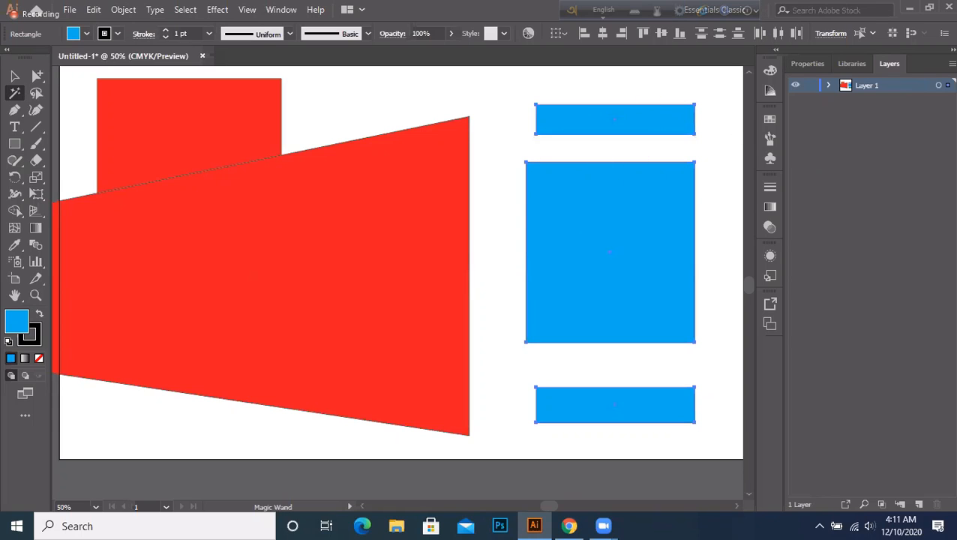
click(323, 192)
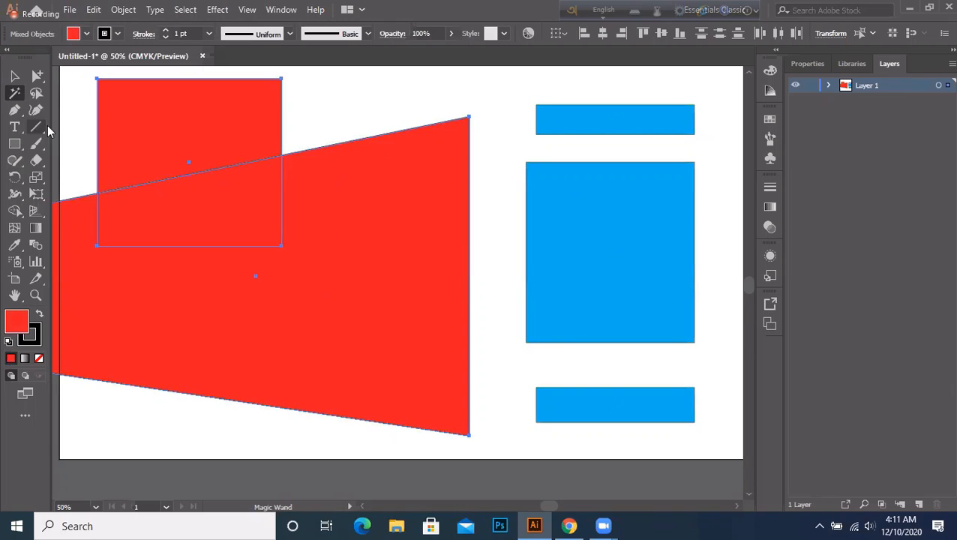
- Close the document with the red and cyan shapes without saving its changes
click(16, 110)
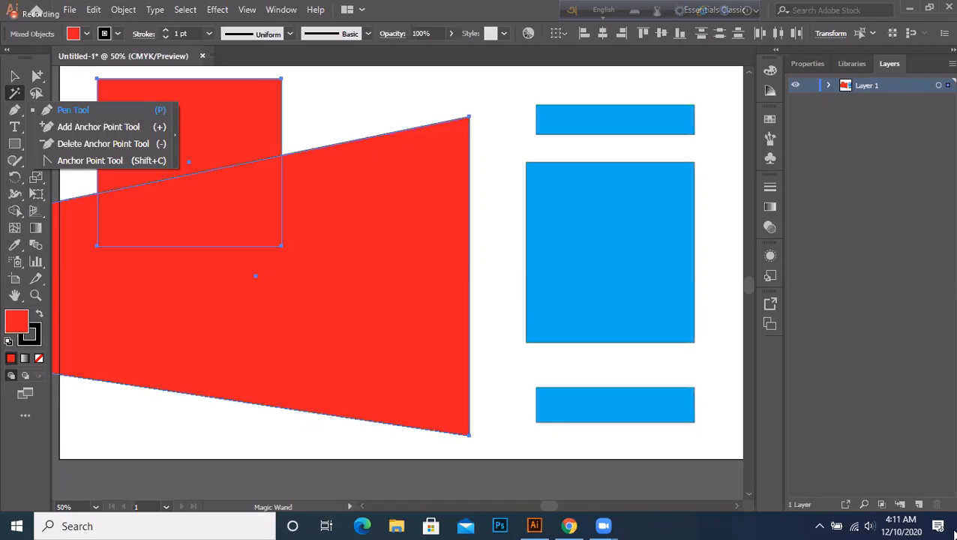
click(202, 57)
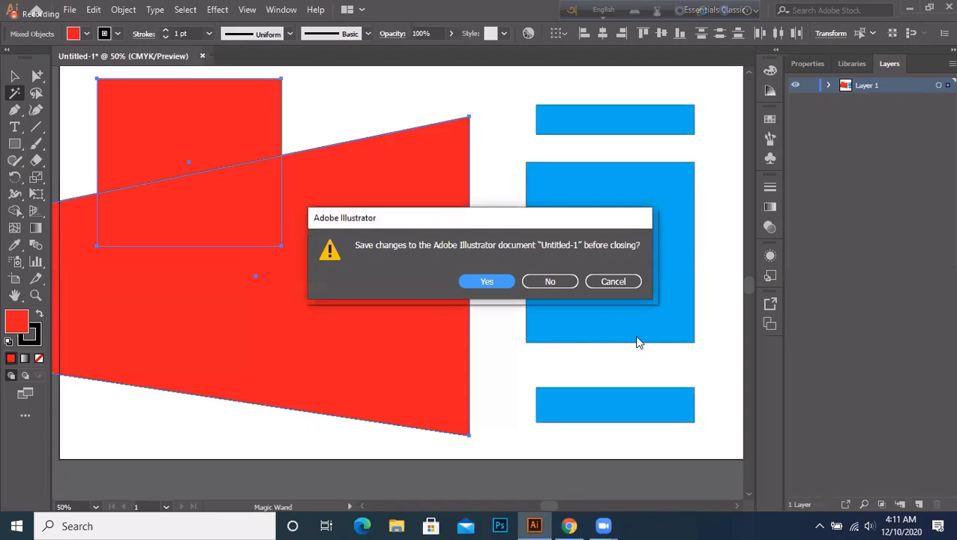
click(555, 281)
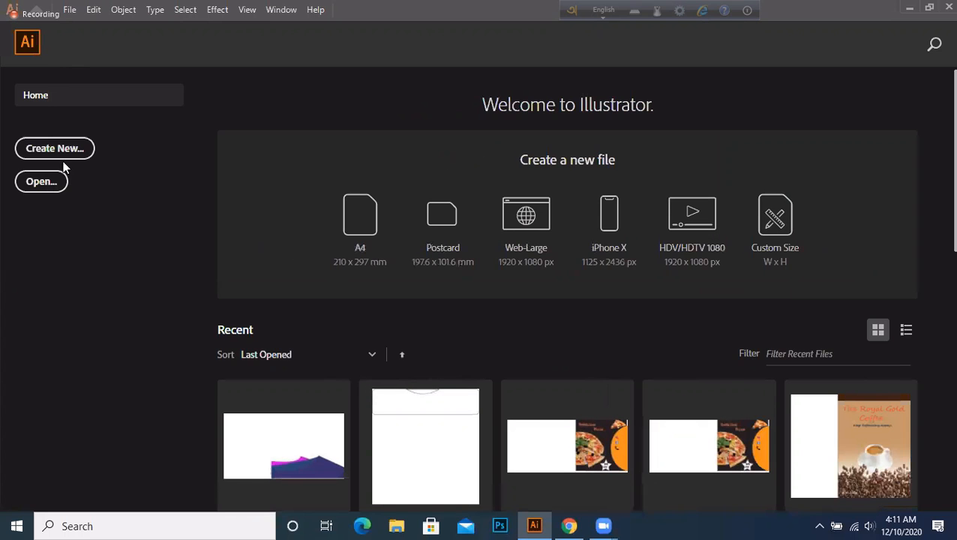
- Create a new 1440 x 900 px landscape document with one artboard in CMYK colour mode
click(69, 9)
click(72, 150)
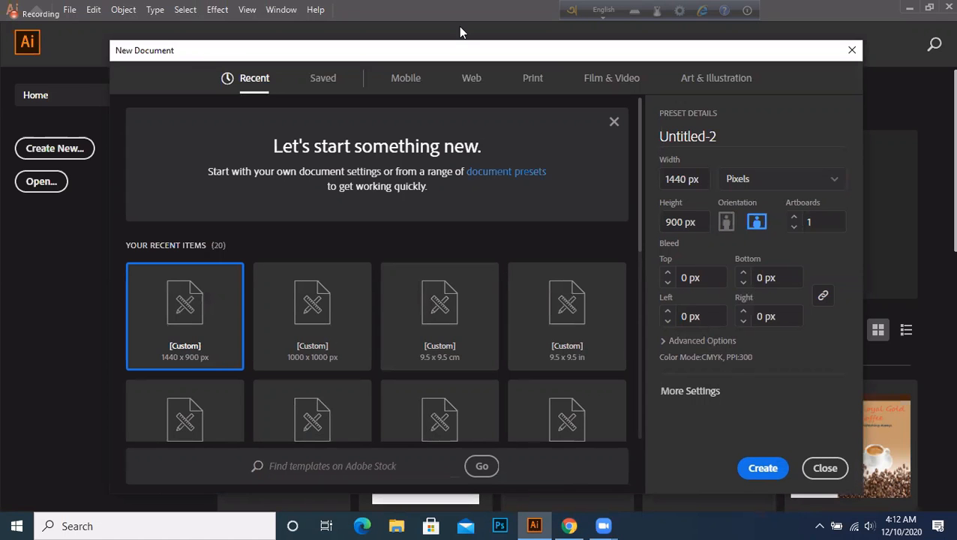
click(759, 467)
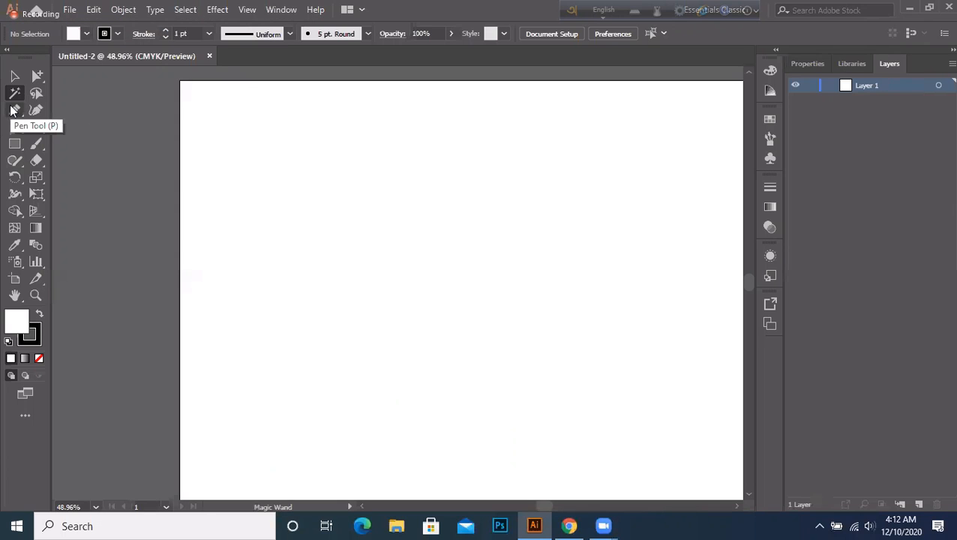
- Switch to the Pen tool and set the fill colour to dark blue
drag(13, 110, 94, 105)
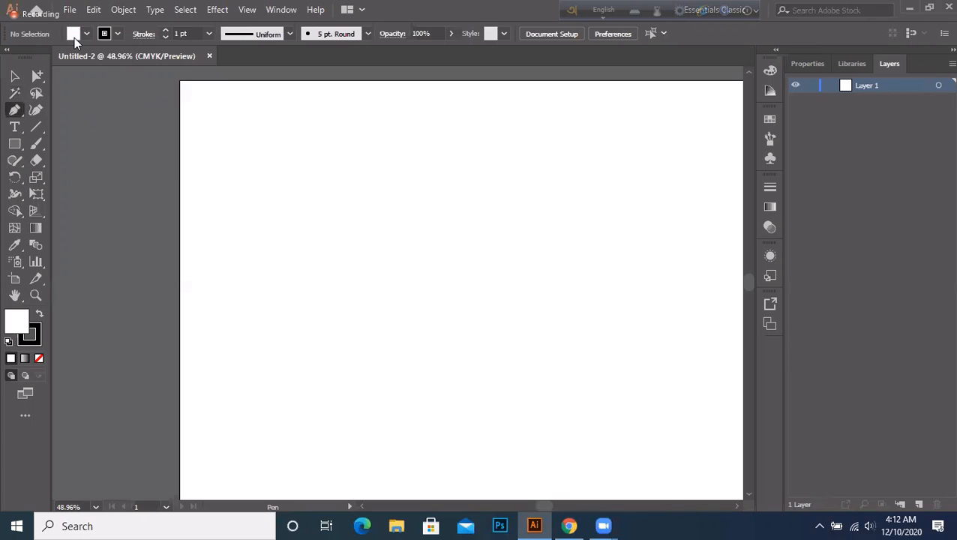
click(72, 34)
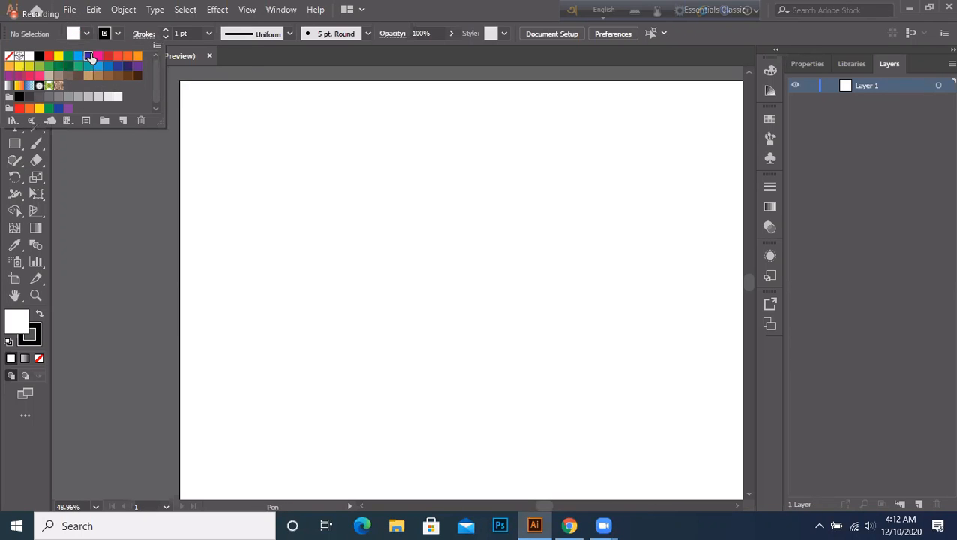
click(87, 55)
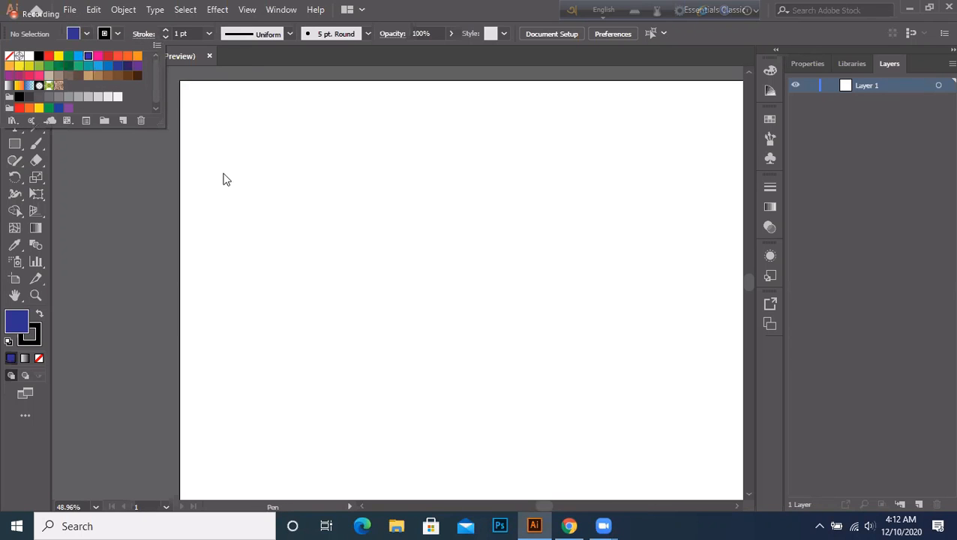
click(324, 232)
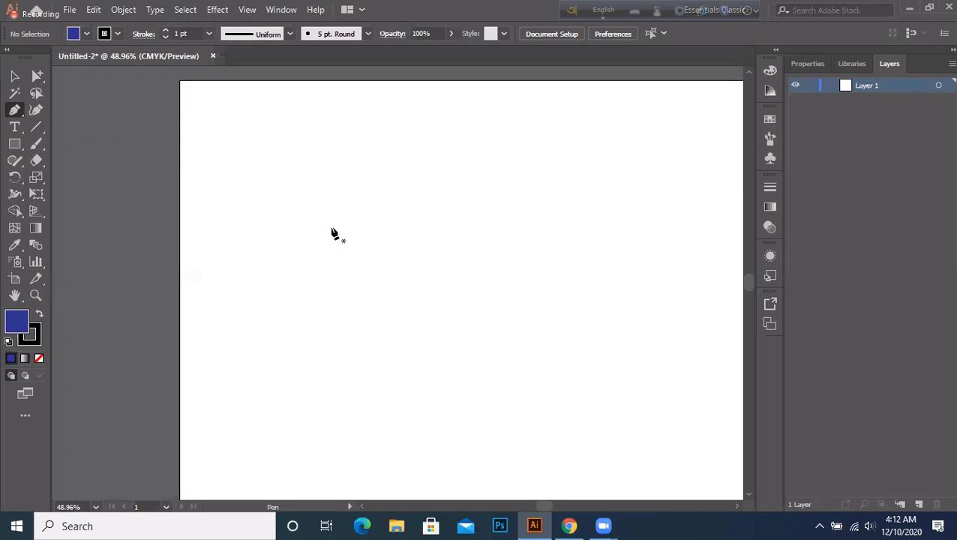
- Draw a downward-bulging curved path segment about 226 px wide and remove the outgoing handle at its second anchor
click(313, 232)
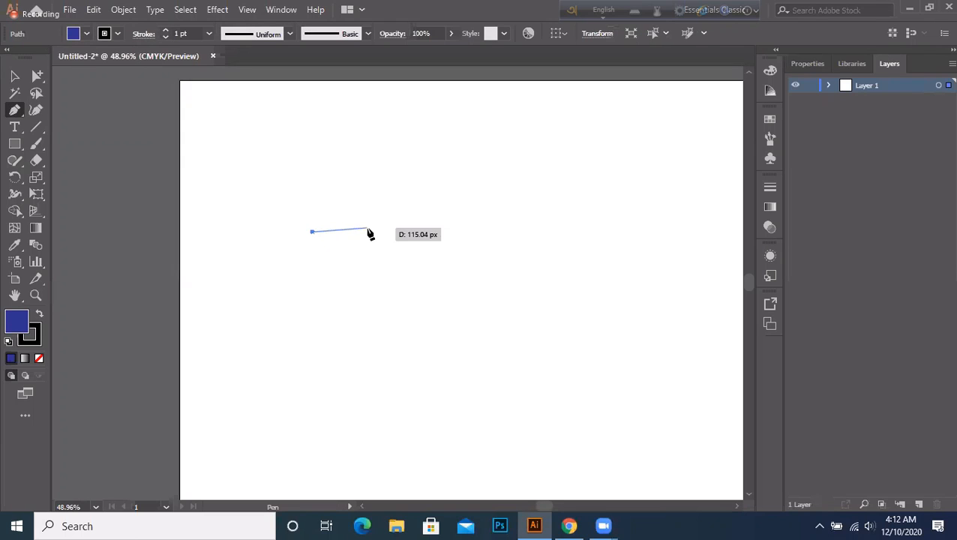
drag(421, 232, 443, 177)
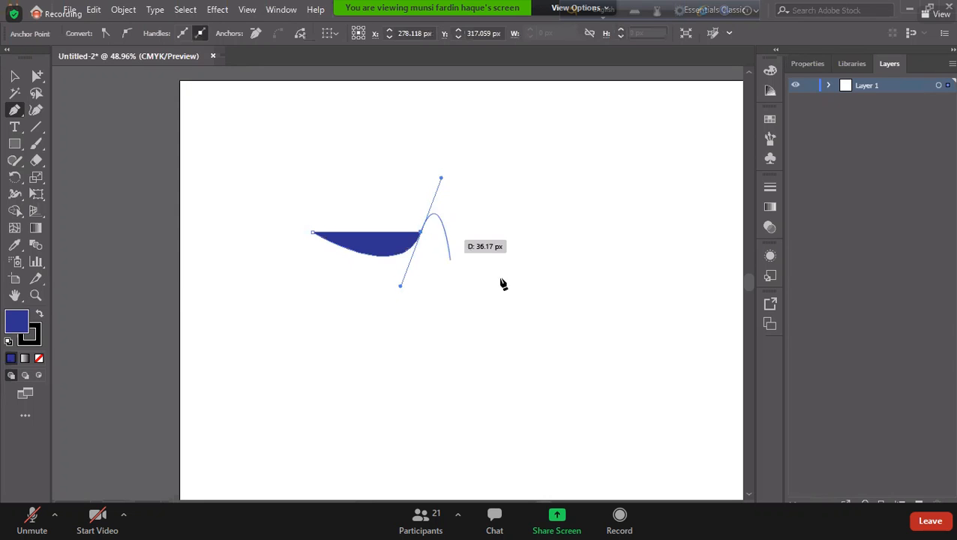
click(420, 233)
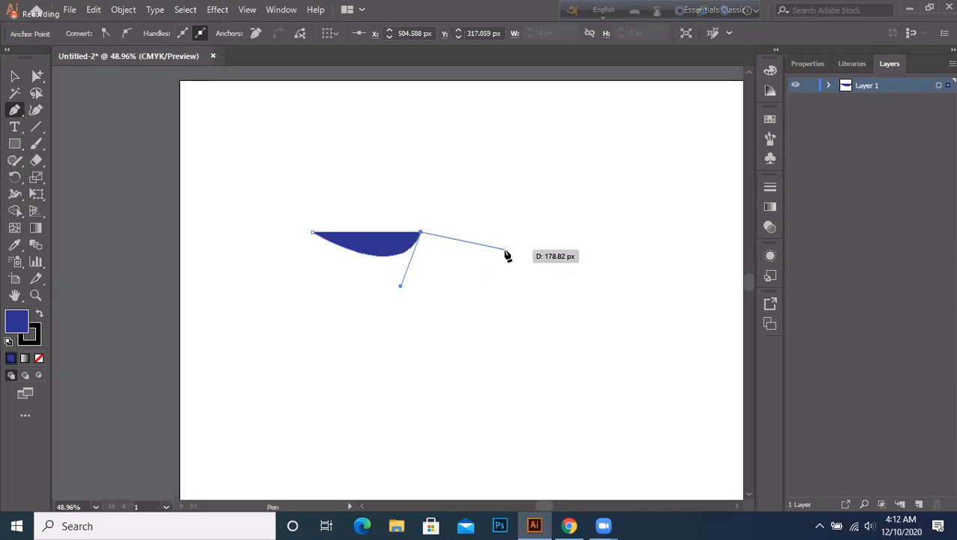
- Extend the path with a nearly vertical straight segment and two curved segments looping up and left, removing the outgoing handle after each curve
click(425, 154)
drag(405, 135, 296, 177)
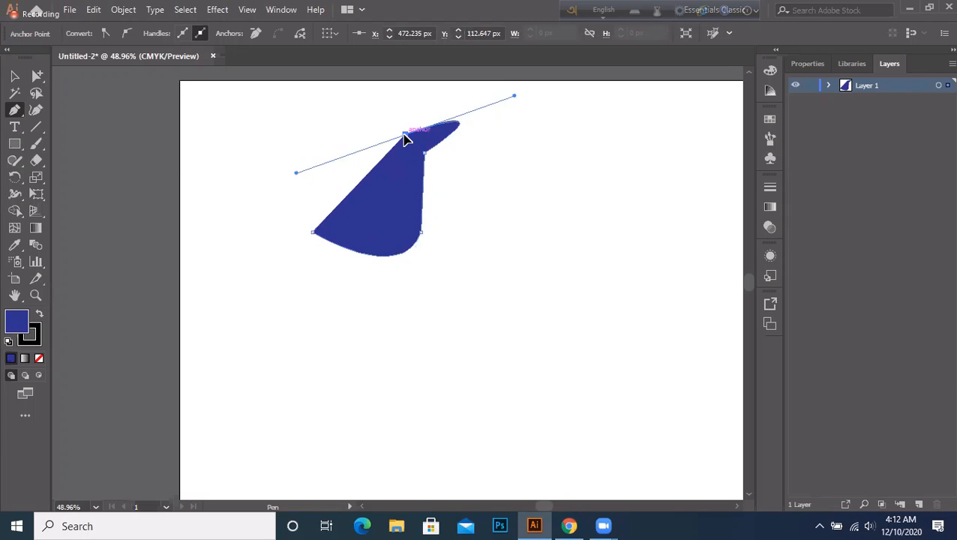
drag(405, 138, 269, 198)
drag(270, 197, 344, 284)
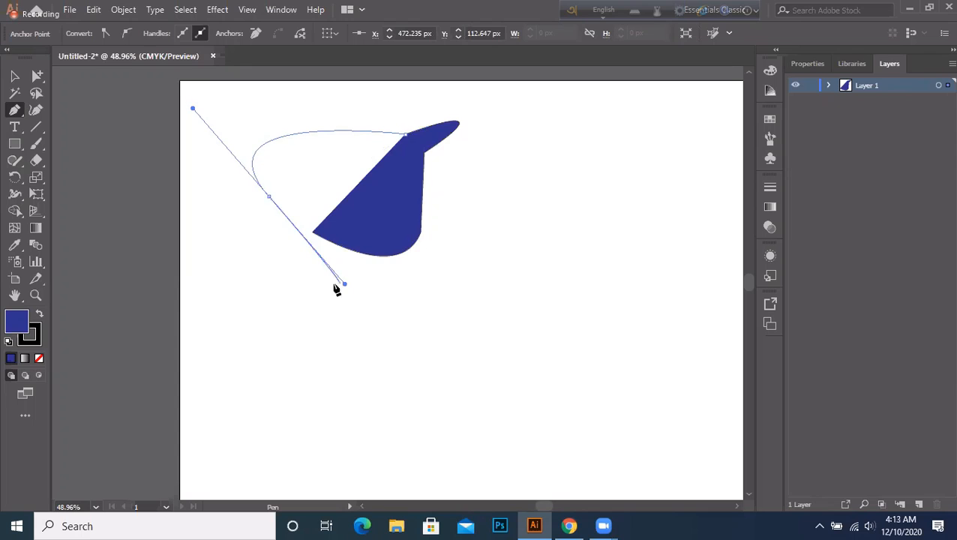
click(270, 197)
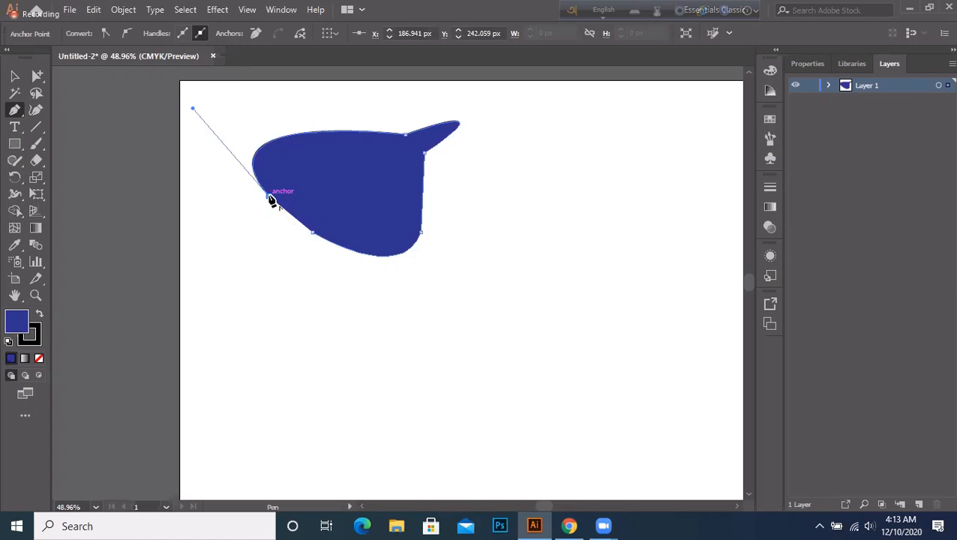
mouse_move(271, 199)
mouse_down()
mouse_move(86, 124)
mouse_move(273, 199)
mouse_up()
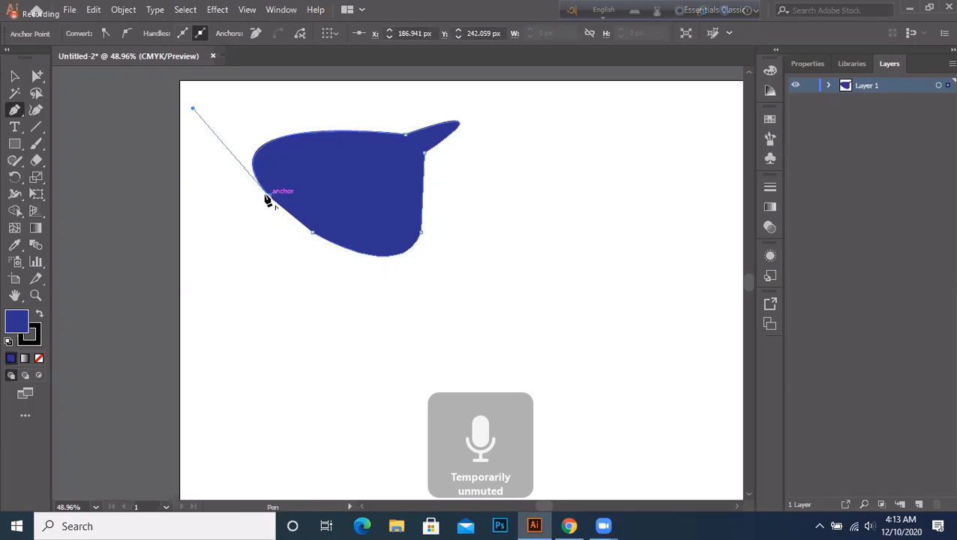
mouse_move(266, 198)
mouse_down()
mouse_move(92, 199)
mouse_move(257, 211)
mouse_move(270, 201)
mouse_move(77, 177)
mouse_move(36, 97)
mouse_move(377, 207)
mouse_move(270, 201)
mouse_up()
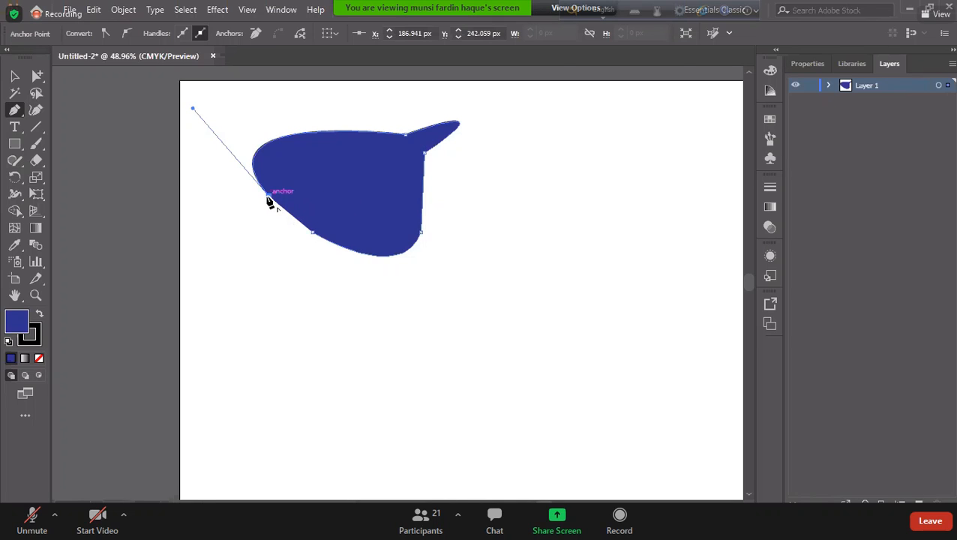
- Switch to the Selection tool and deselect the blue path
click(576, 8)
click(506, 63)
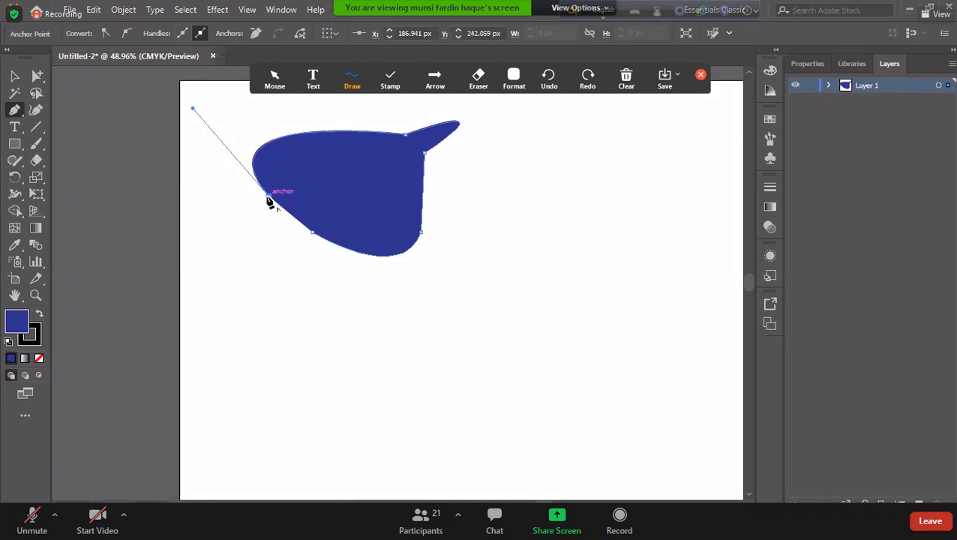
click(14, 76)
click(428, 135)
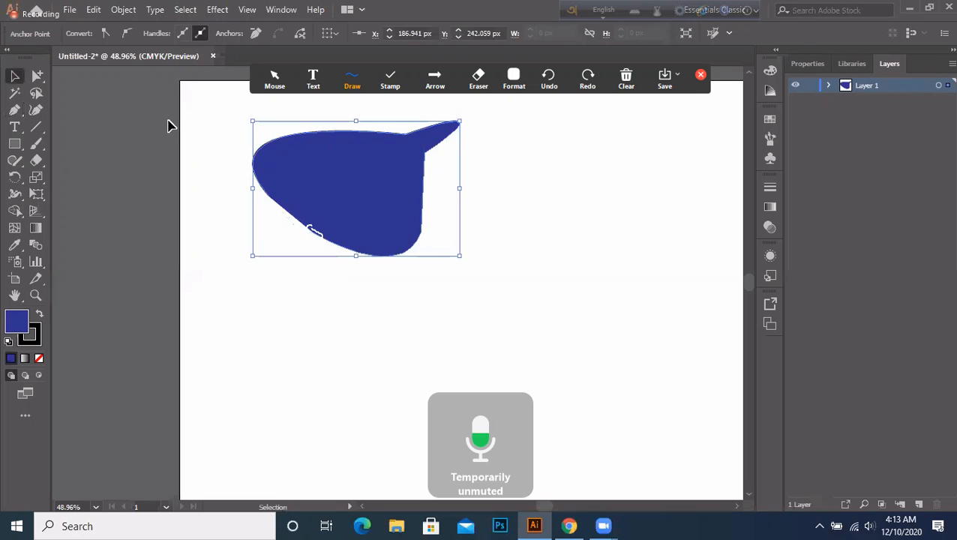
click(154, 101)
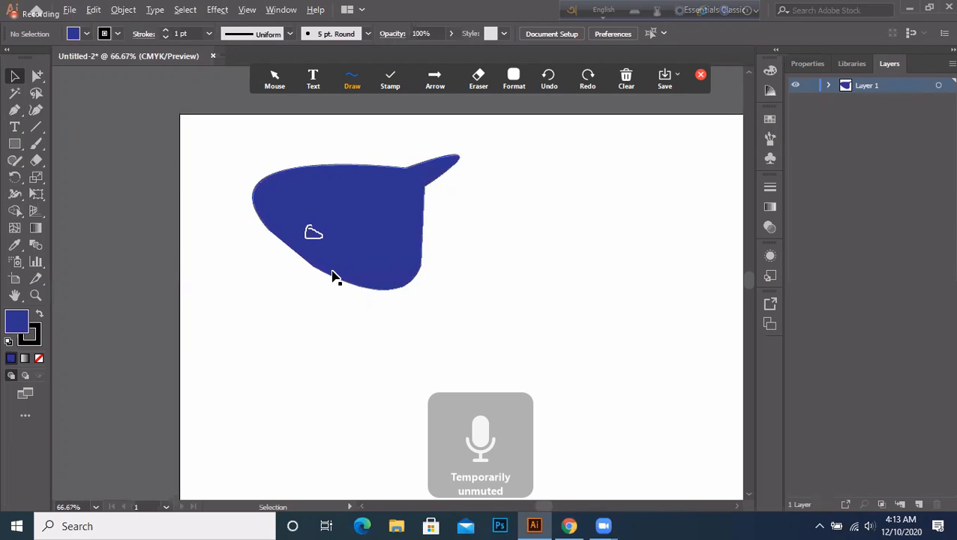
- Select the blue shape and move it about 320 px right and 18 px down on the artboard
scroll(336, 277, up, 2)
scroll(335, 277, up, 3)
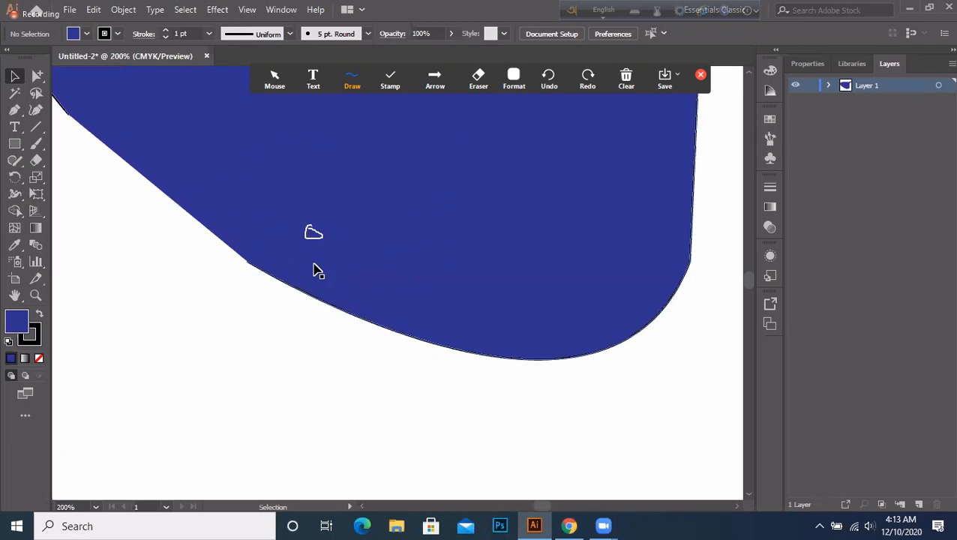
click(249, 266)
scroll(249, 266, down, 5)
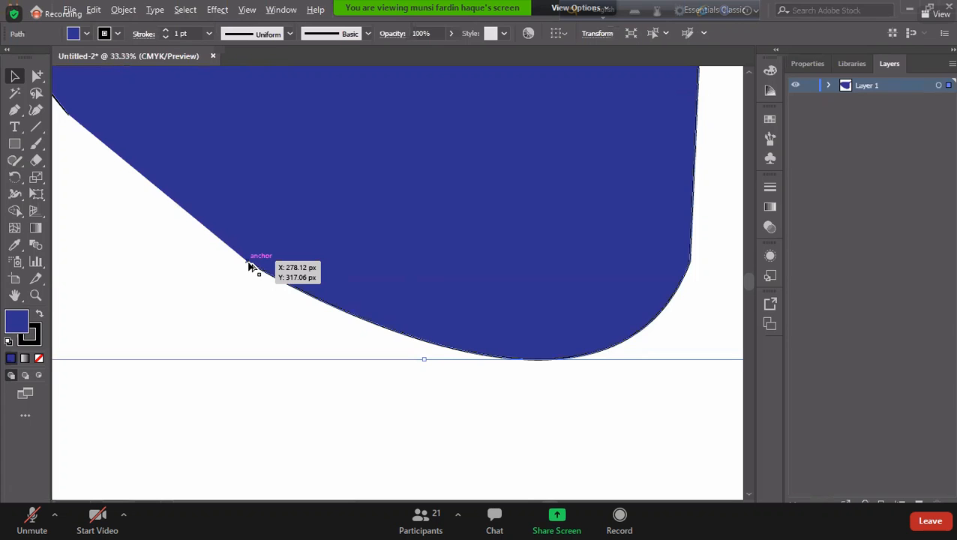
scroll(249, 266, down, 3)
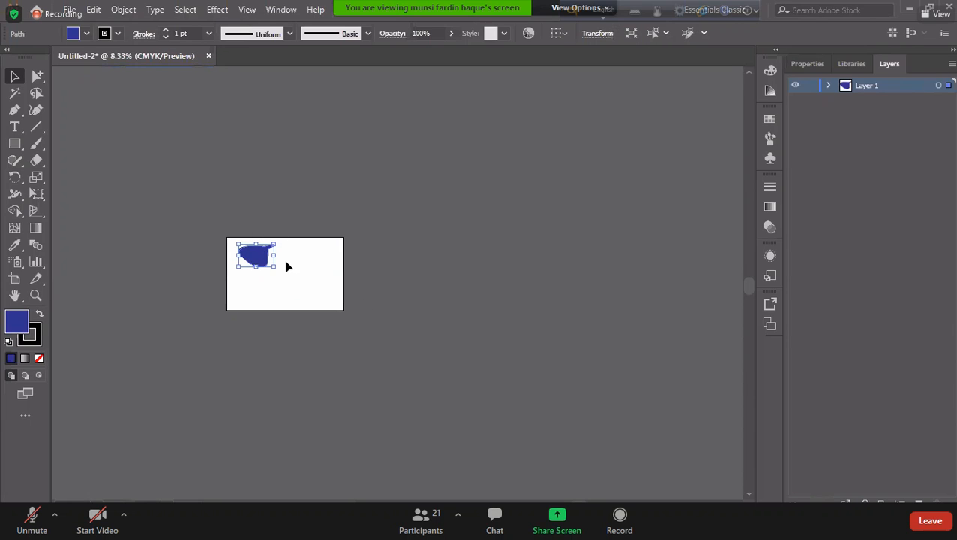
scroll(285, 270, up, 3)
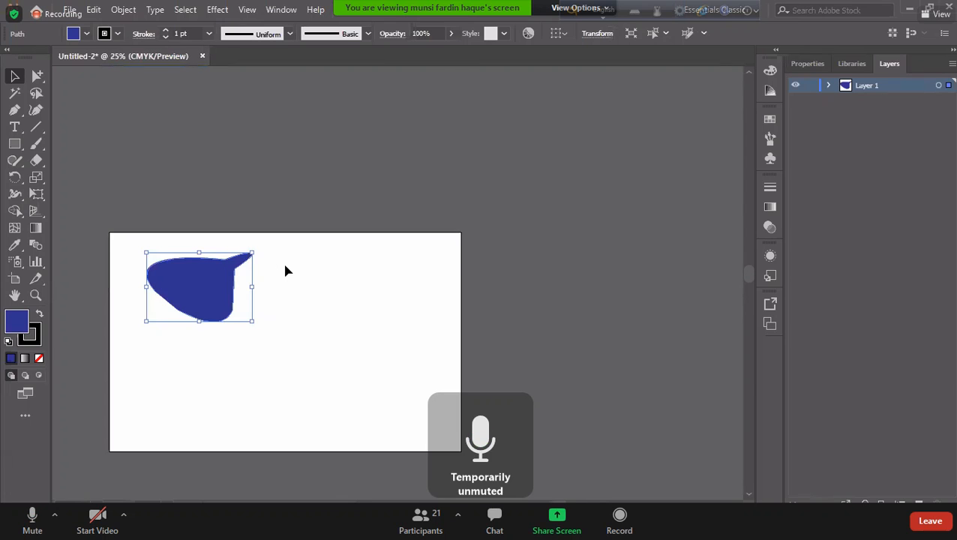
scroll(275, 318, up, 1)
scroll(285, 346, up, 1)
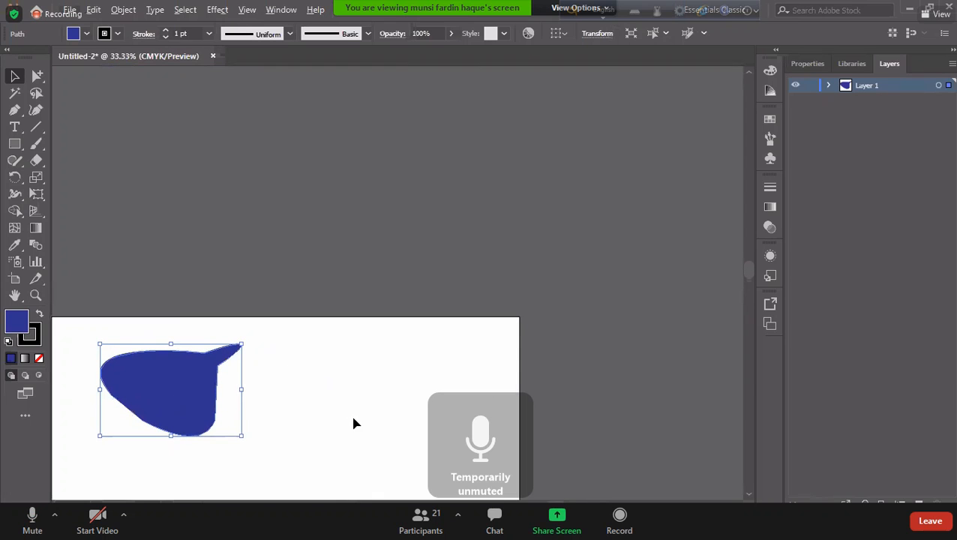
scroll(349, 417, up, 1)
scroll(348, 417, up, 3)
scroll(338, 315, down, 3)
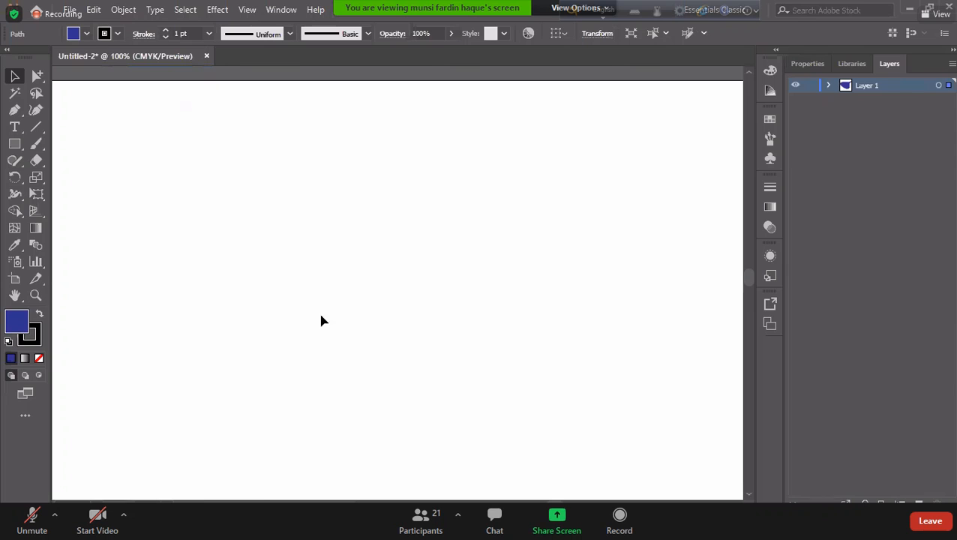
scroll(397, 284, left, 5)
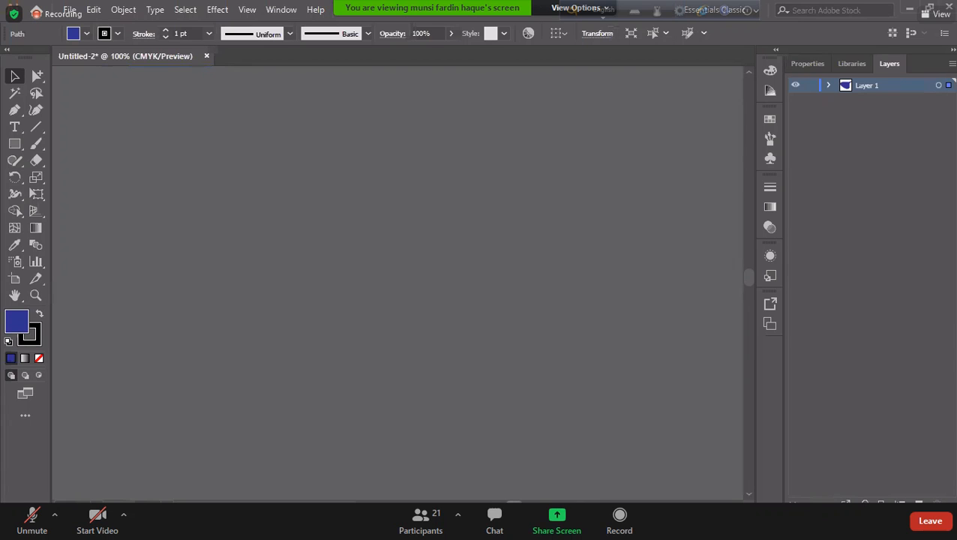
drag(504, 505, 549, 510)
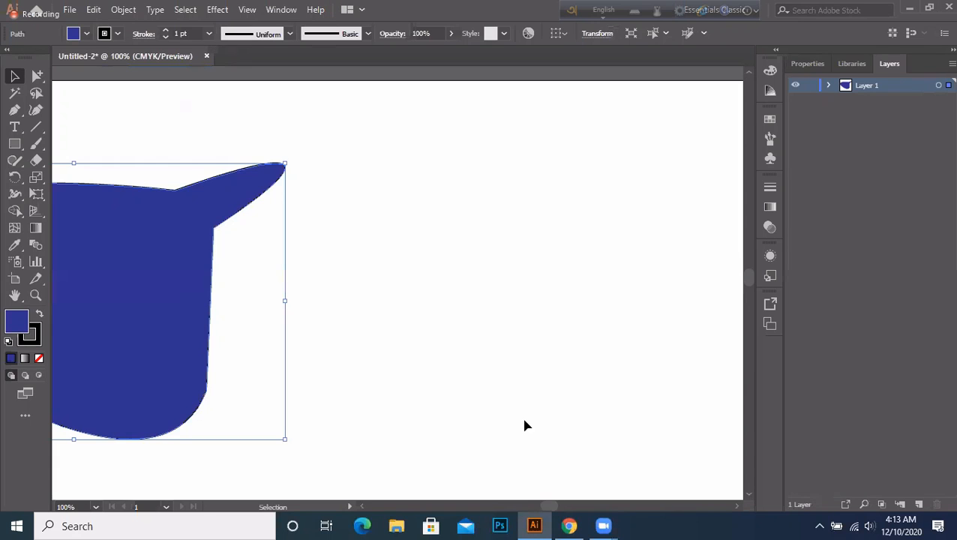
drag(164, 323, 478, 323)
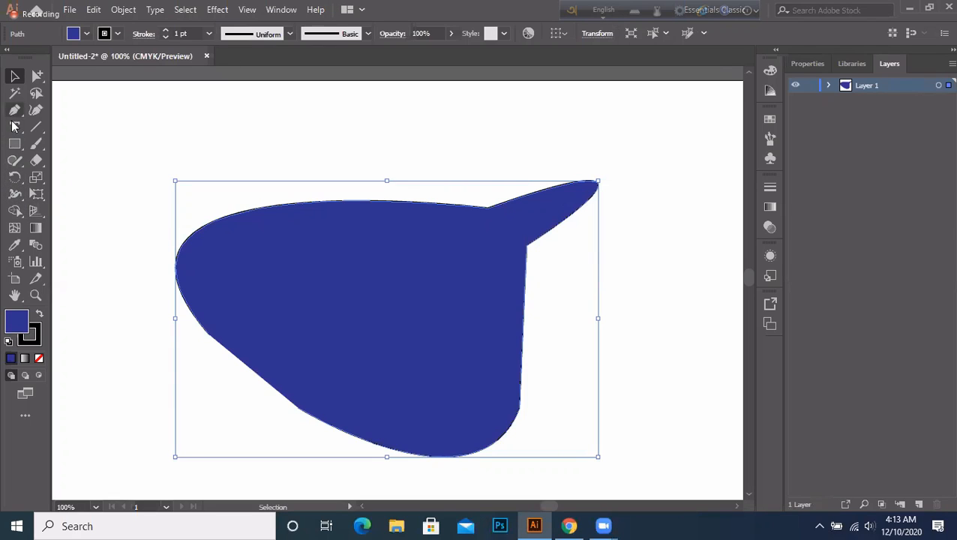
click(11, 110)
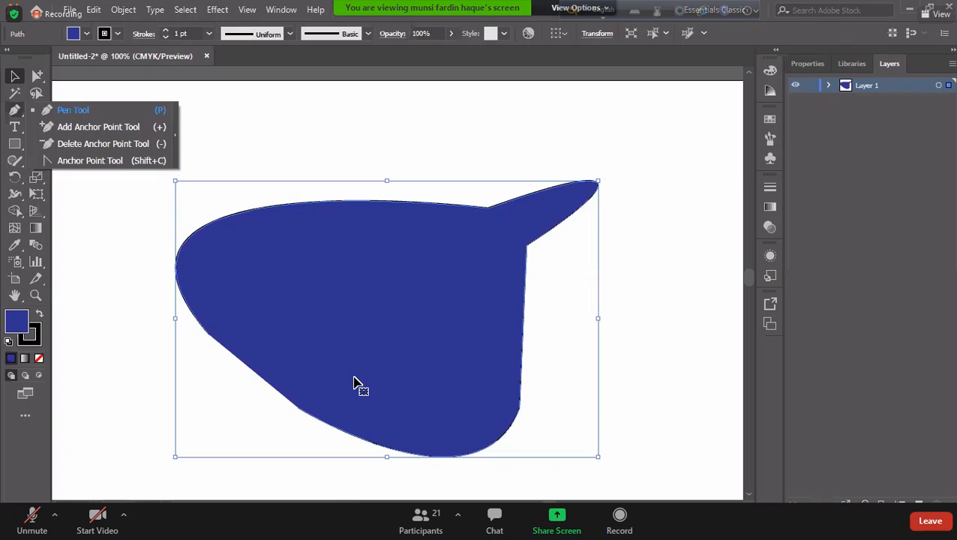
click(459, 241)
key(space)
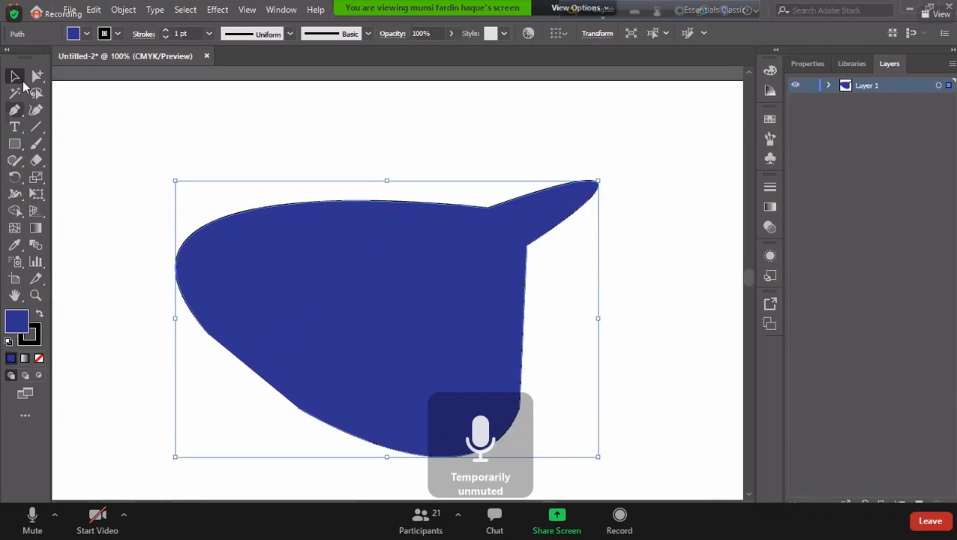
click(17, 116)
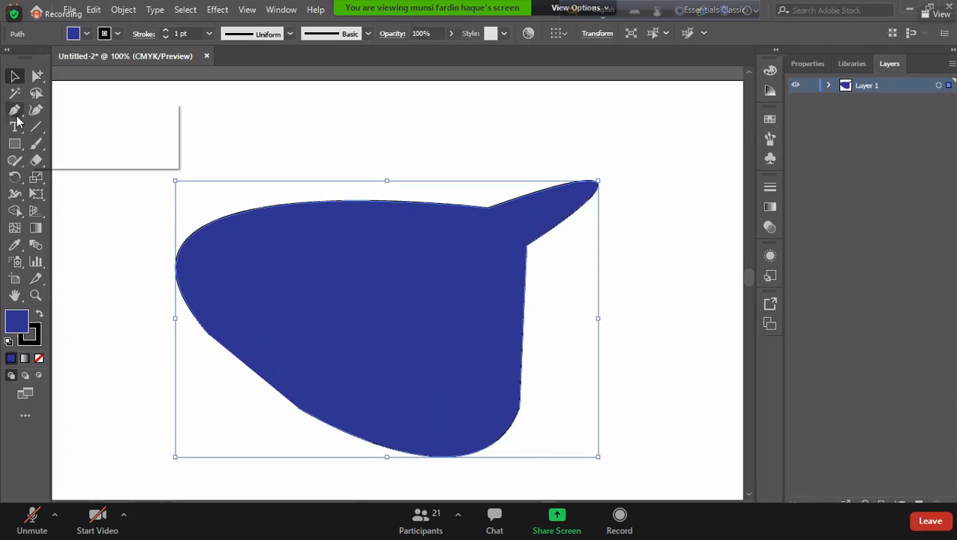
click(70, 113)
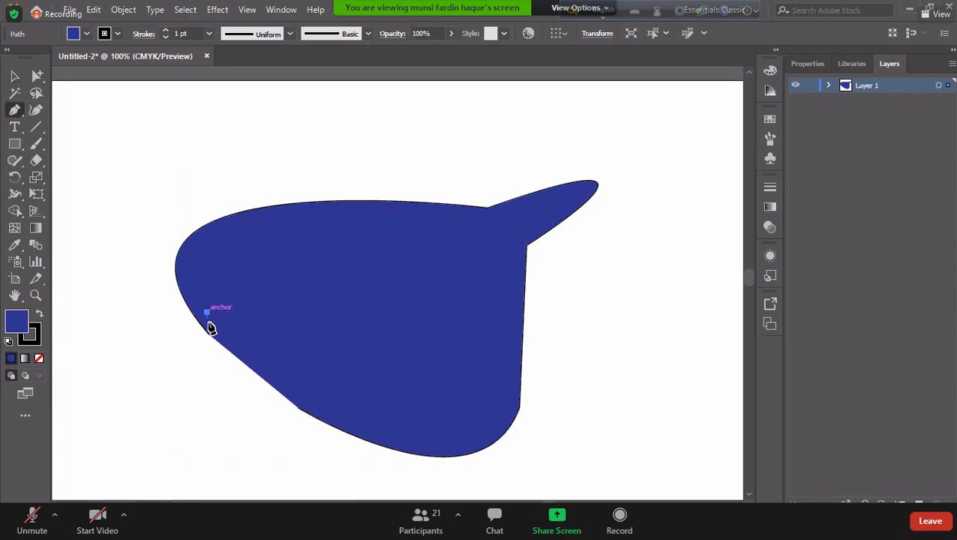
key(space)
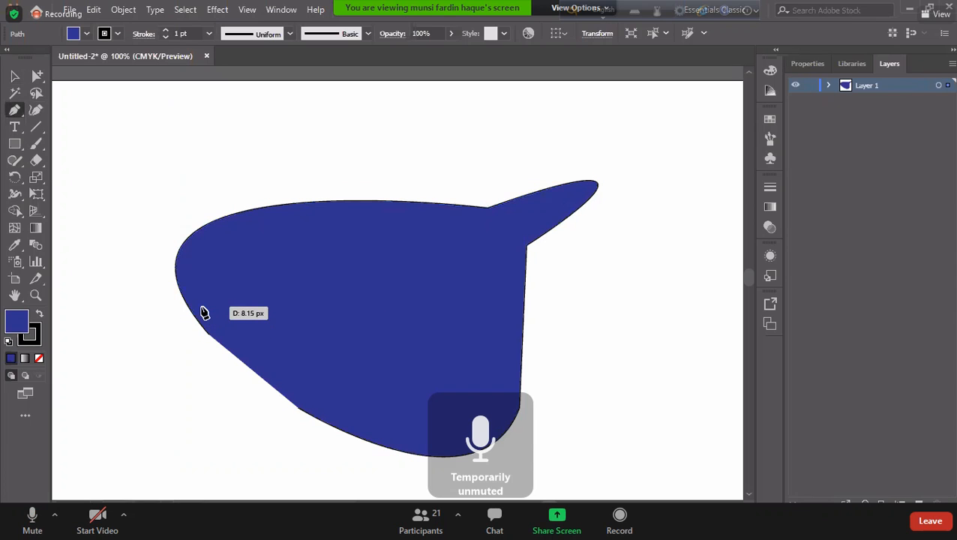
key(z)
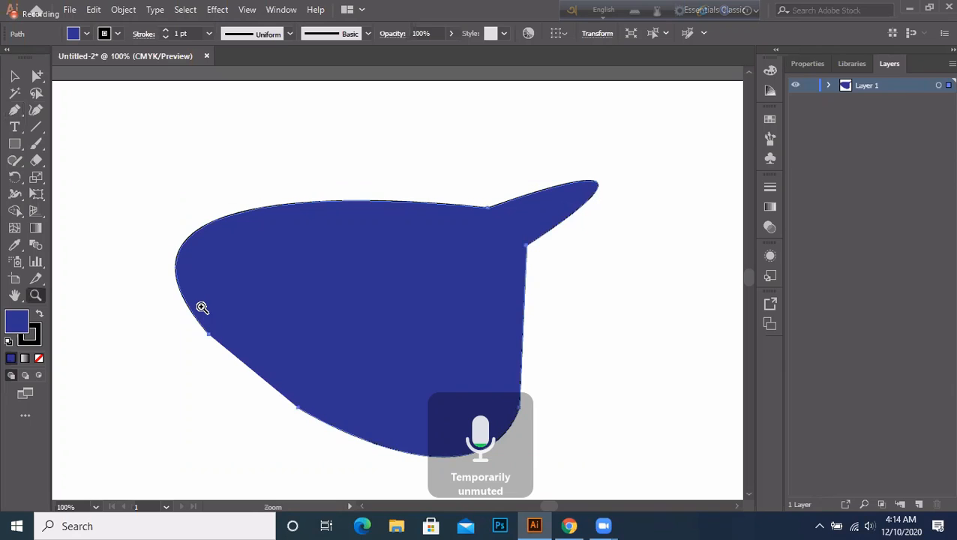
key(ctrl)
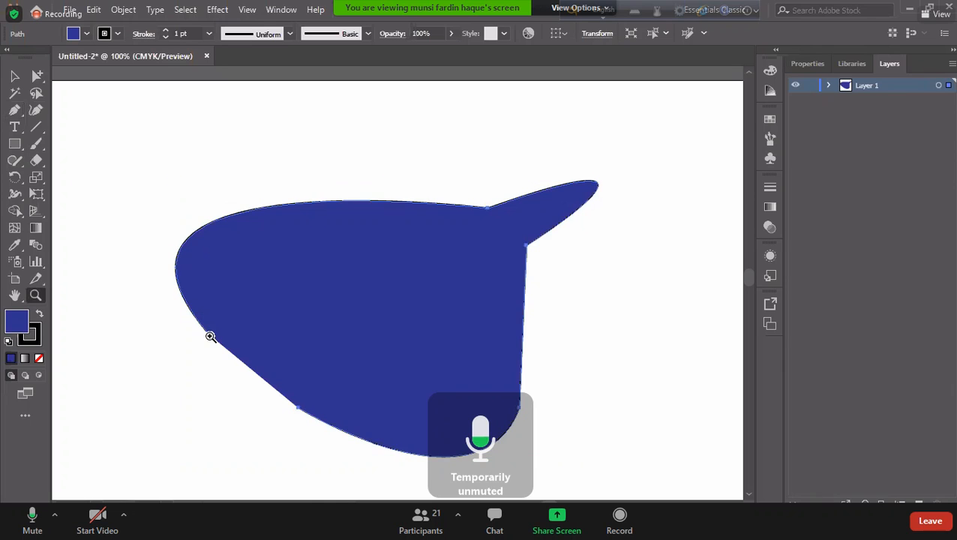
- With the Pen tool, resume the open path from its lower-left endpoint and close it with a straight segment to the starting anchor
drag(12, 114, 72, 114)
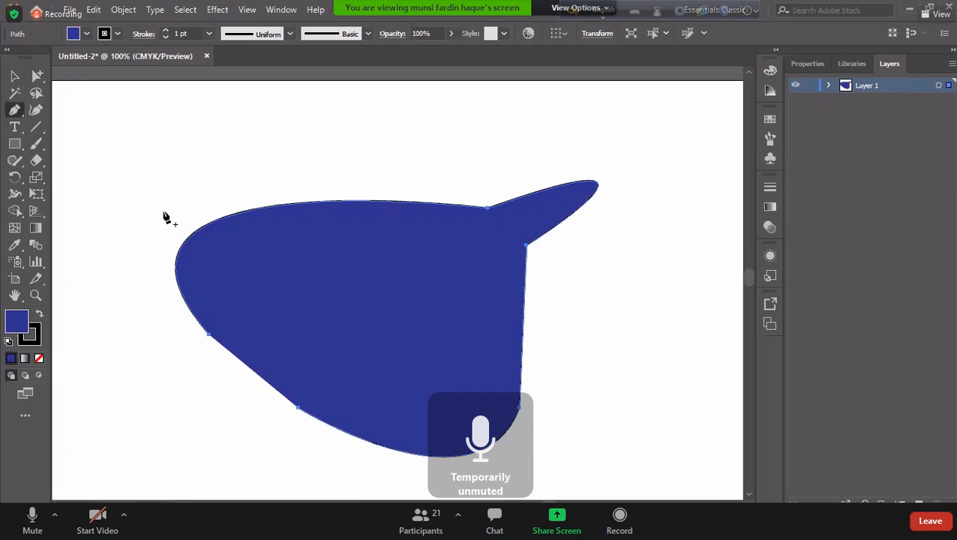
click(210, 335)
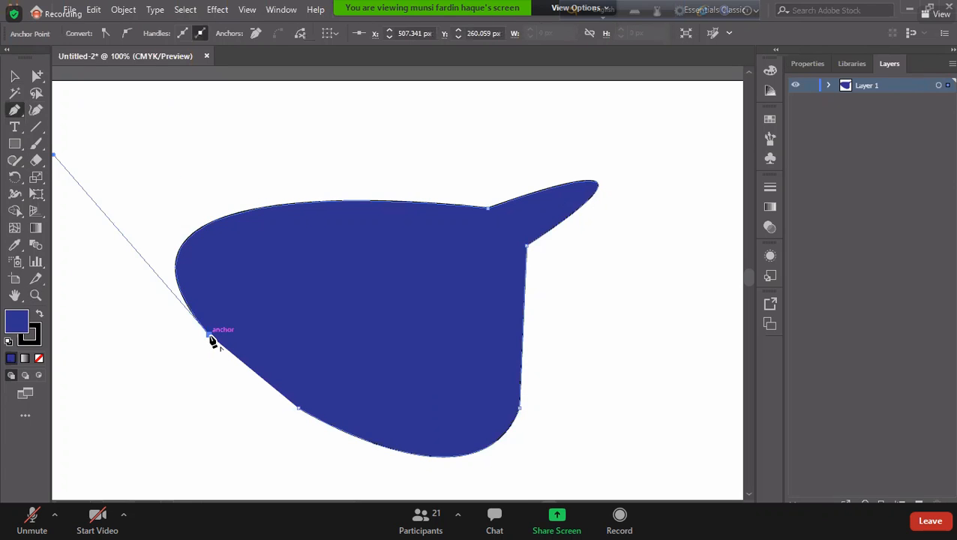
key(space)
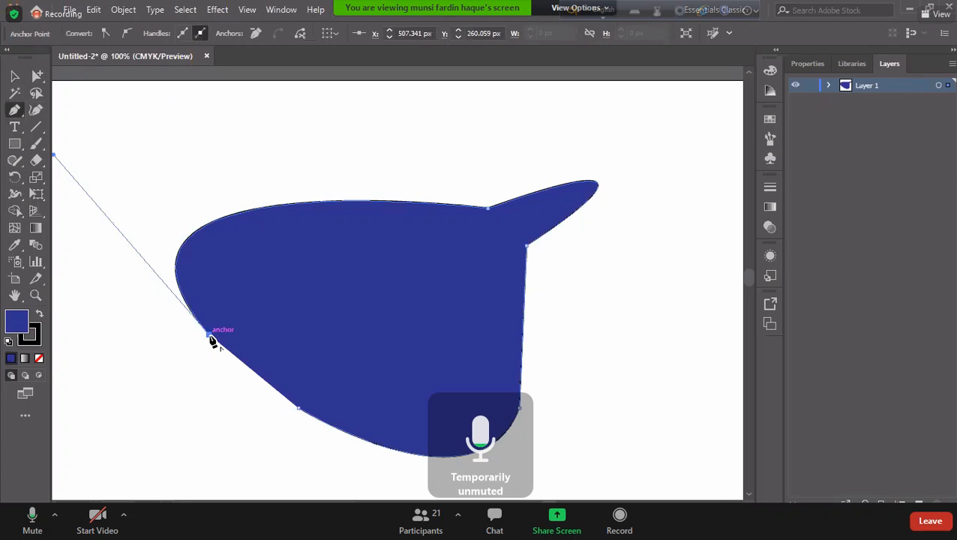
click(299, 408)
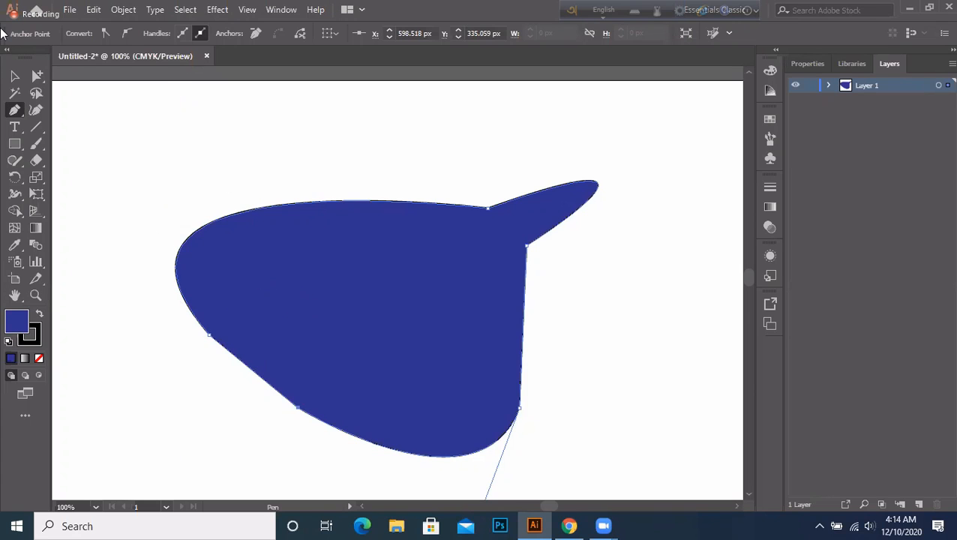
- Select the closed shape and try CMYK Green, orange and yellow-green fill swatches on it, finishing with a dark blue fill
click(14, 76)
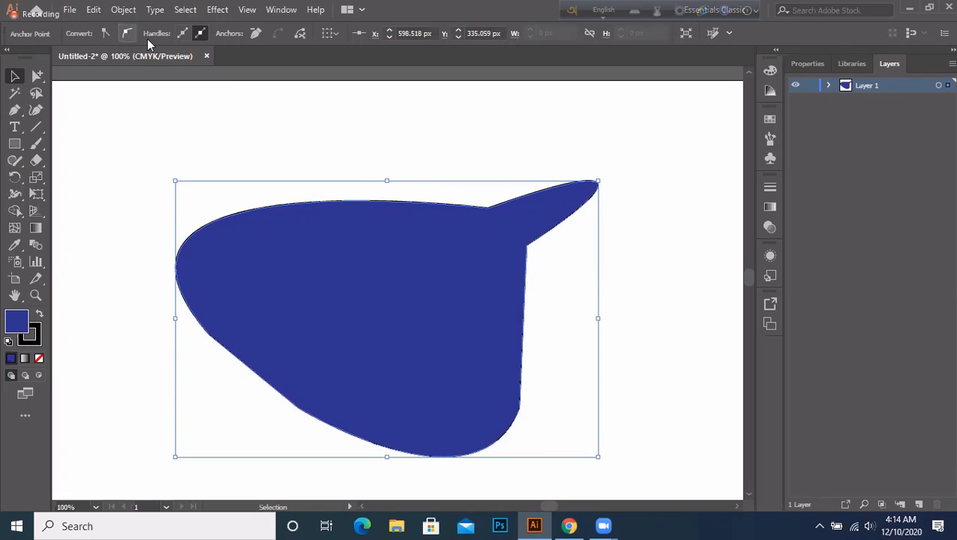
click(361, 258)
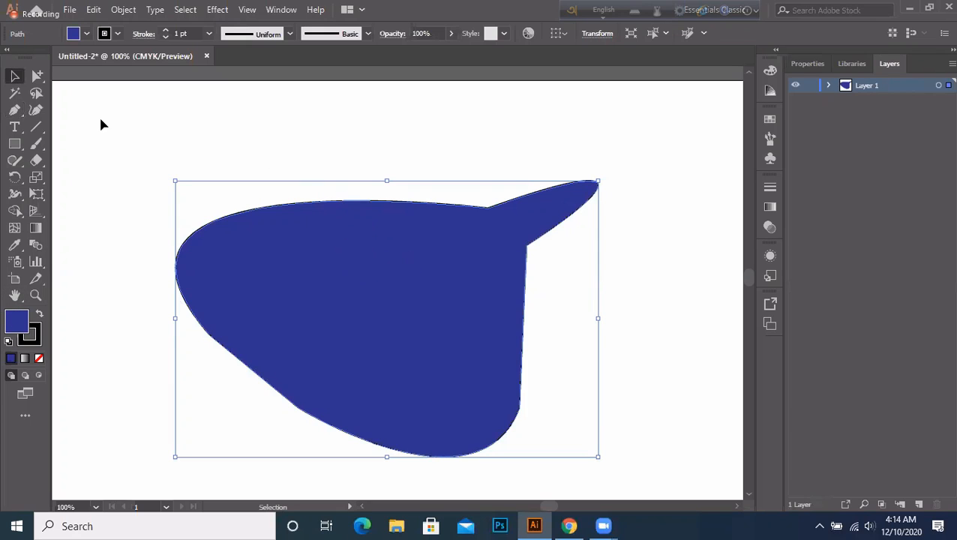
click(86, 34)
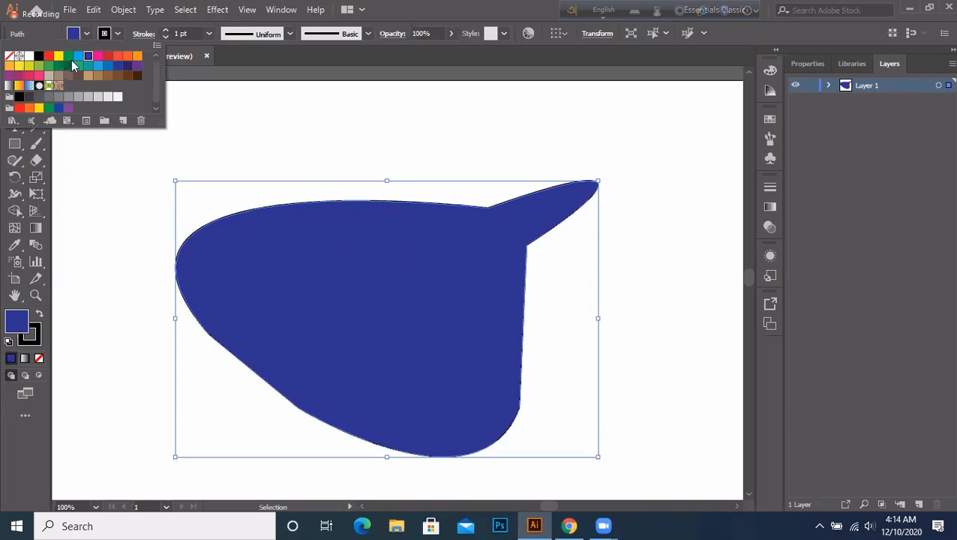
click(69, 57)
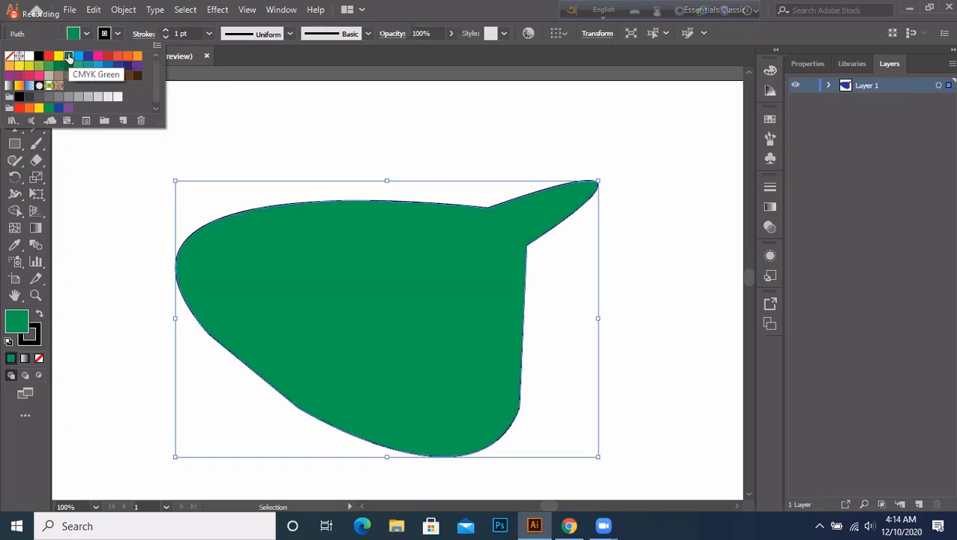
click(117, 56)
click(127, 56)
click(137, 56)
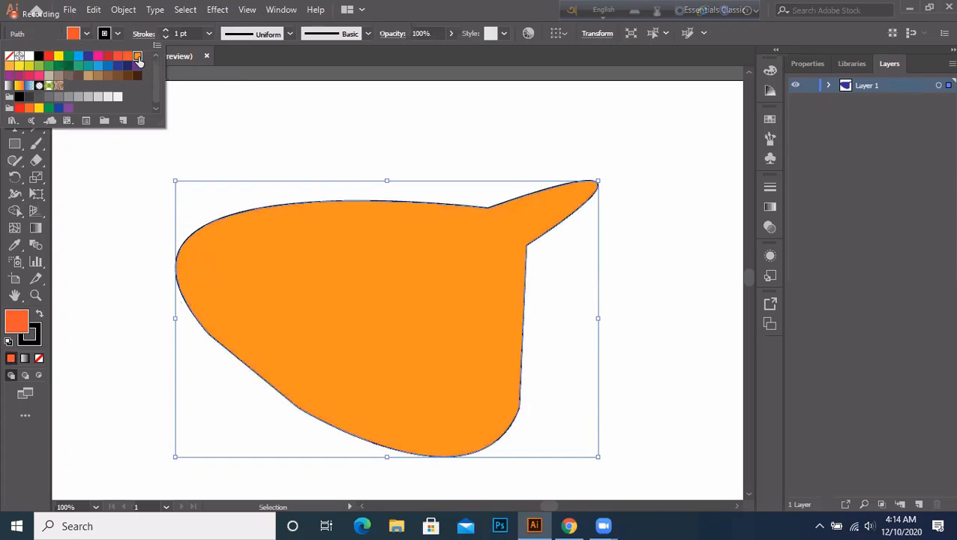
click(10, 66)
click(420, 521)
click(29, 66)
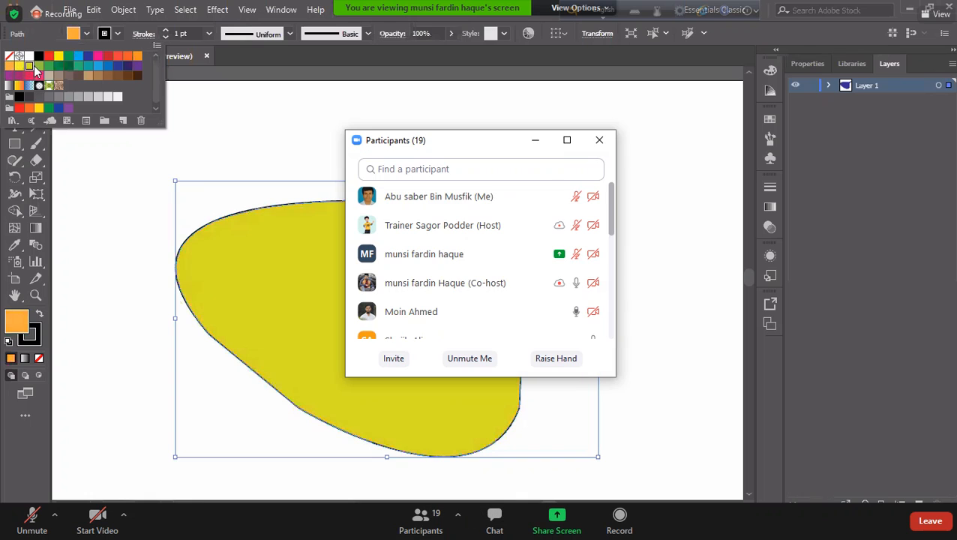
click(69, 66)
click(117, 67)
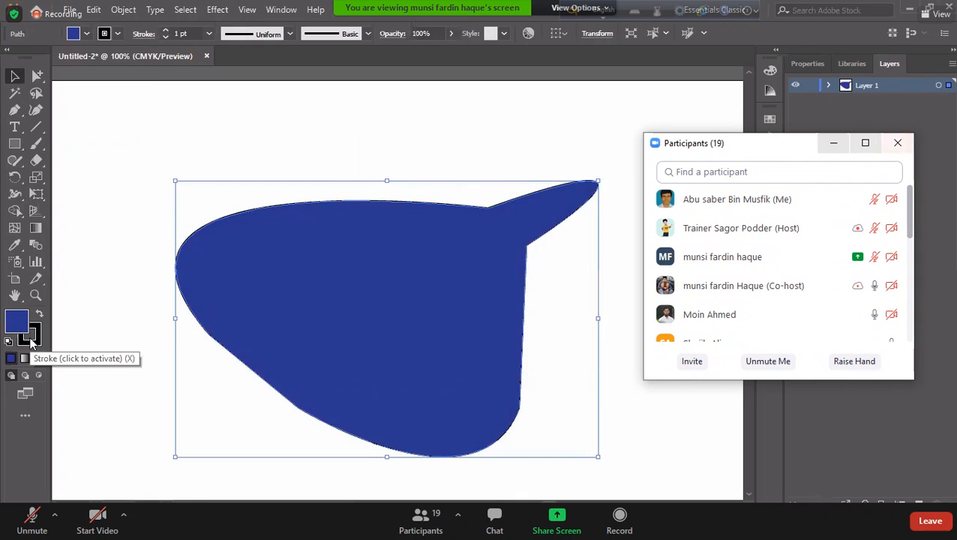
- Set the blue shape's stroke to None and collapse the colour settings
click(30, 339)
click(891, 143)
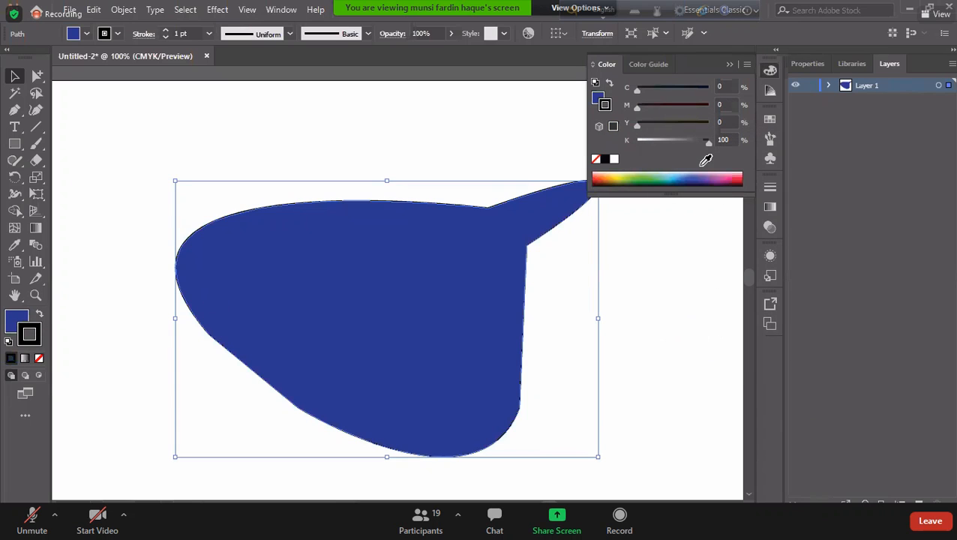
click(596, 161)
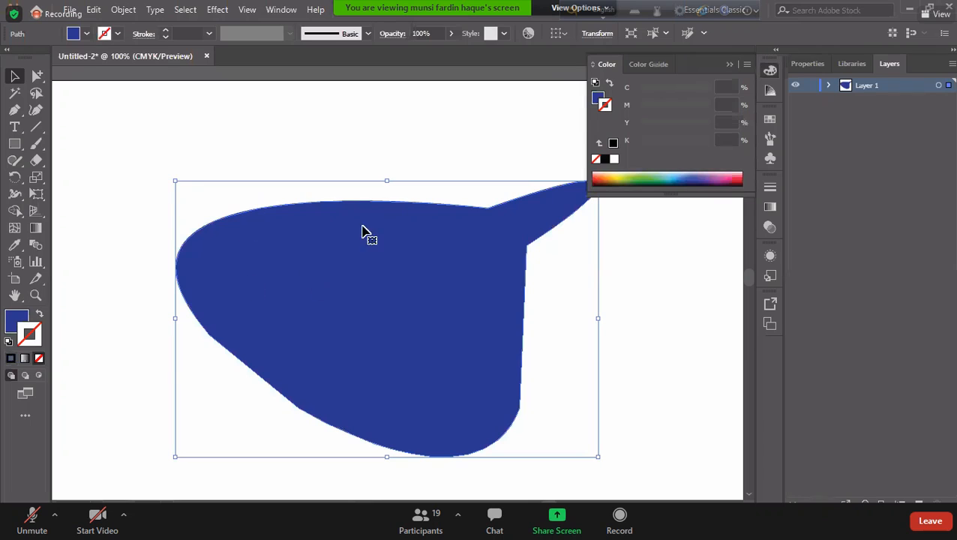
click(728, 65)
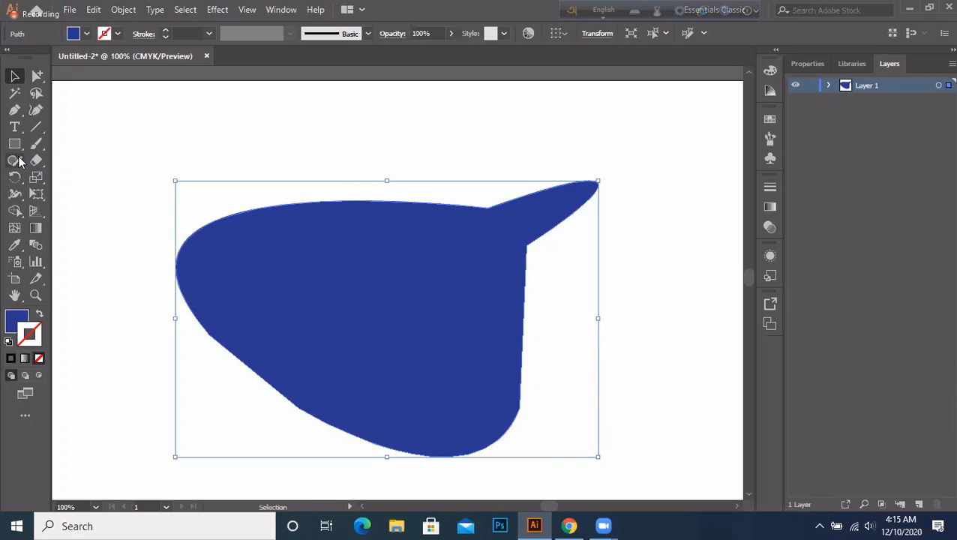
- Use the Add Anchor Point tool to add an anchor on the upper-left curve of the blue shape
drag(14, 110, 70, 124)
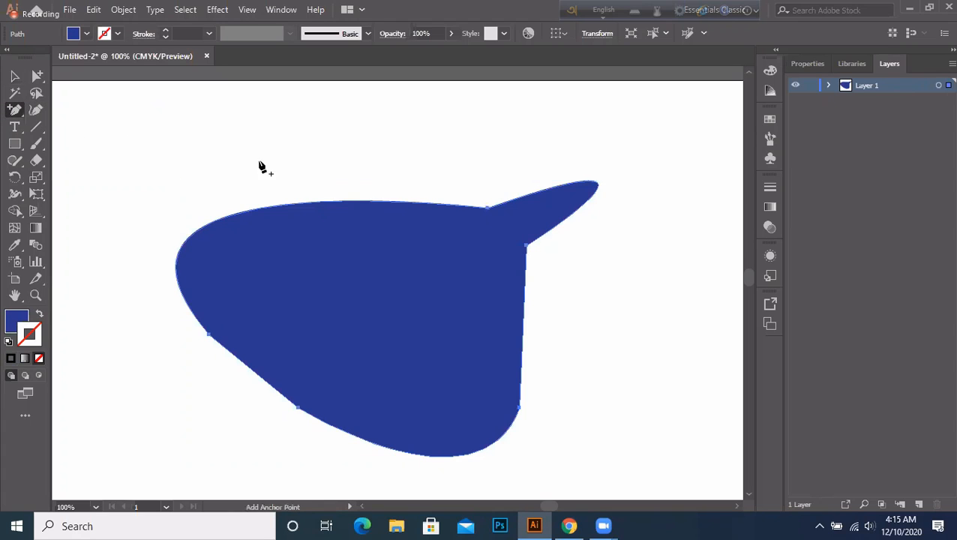
click(265, 208)
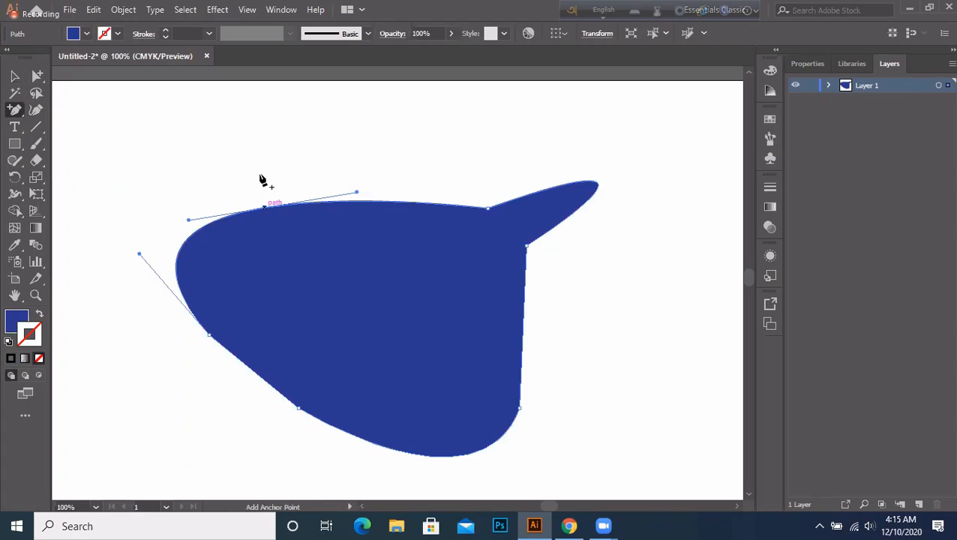
- Try the Add Anchor Point tool on the upper-left anchor's direction handle, the anchor itself and spots inside the blue shape
click(189, 220)
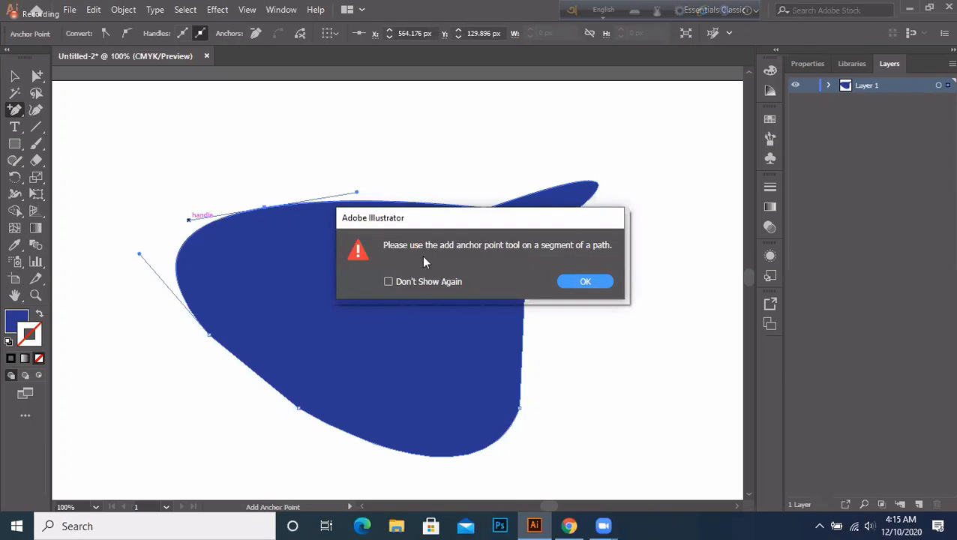
click(581, 281)
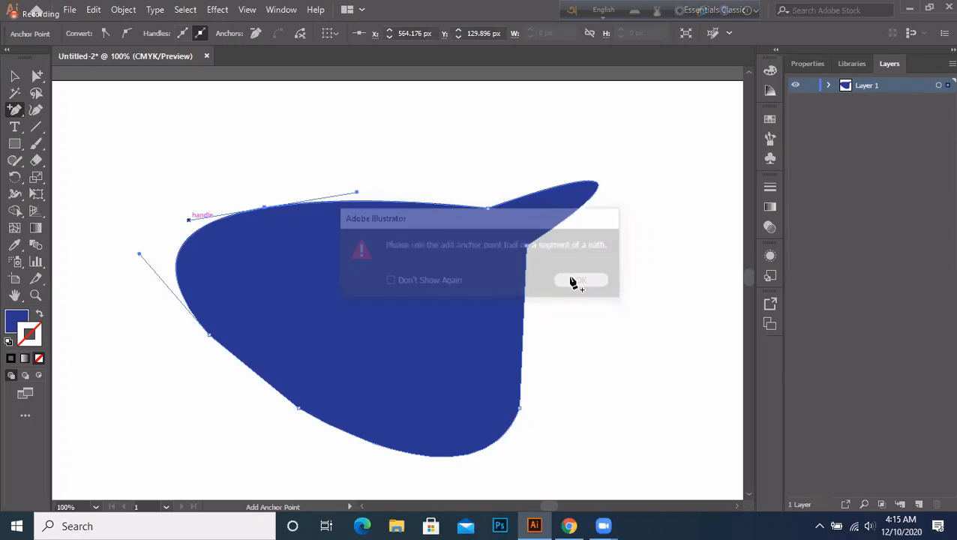
click(188, 218)
key(alt+u)
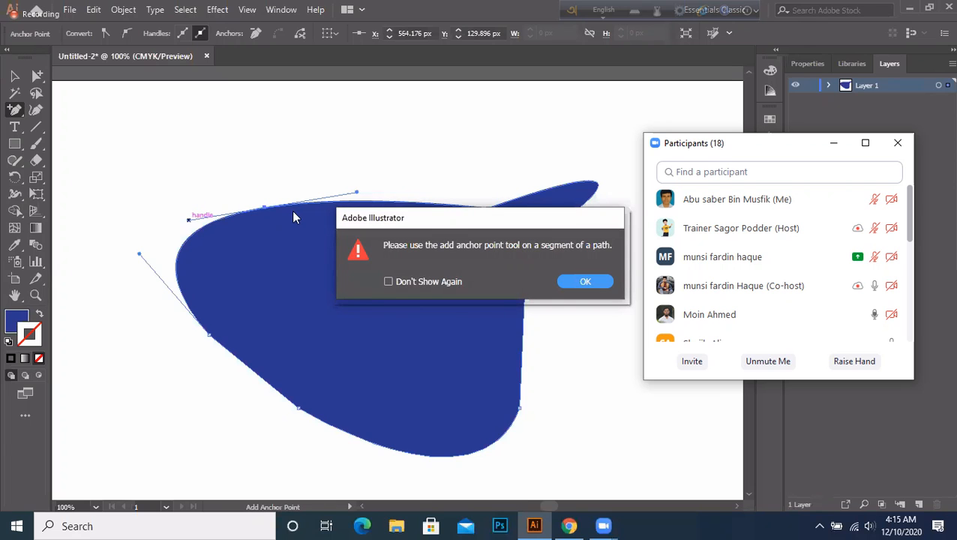
key(space)
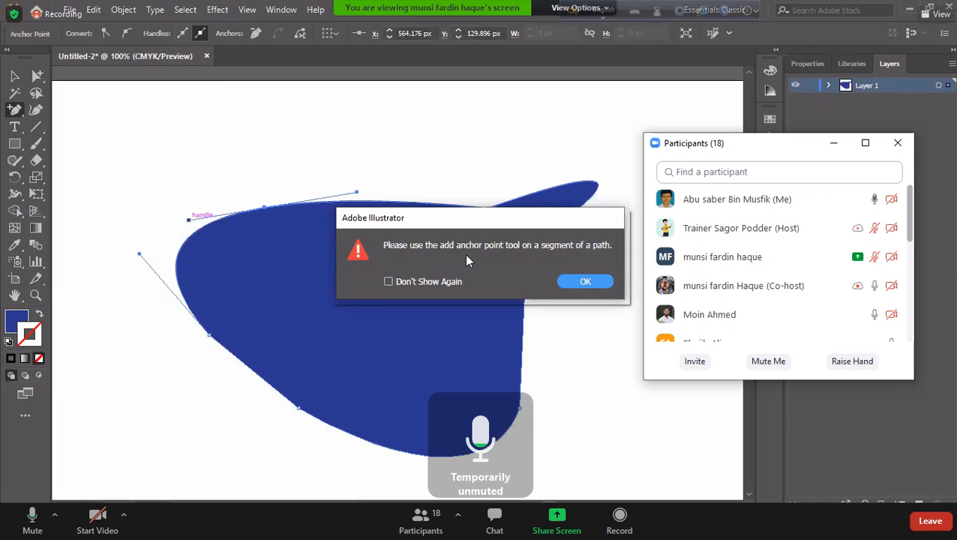
click(574, 280)
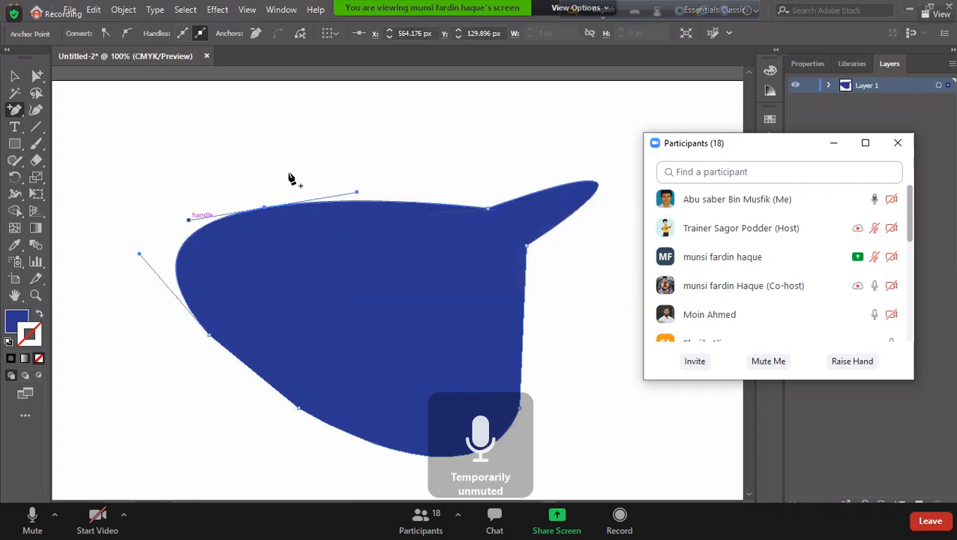
click(266, 204)
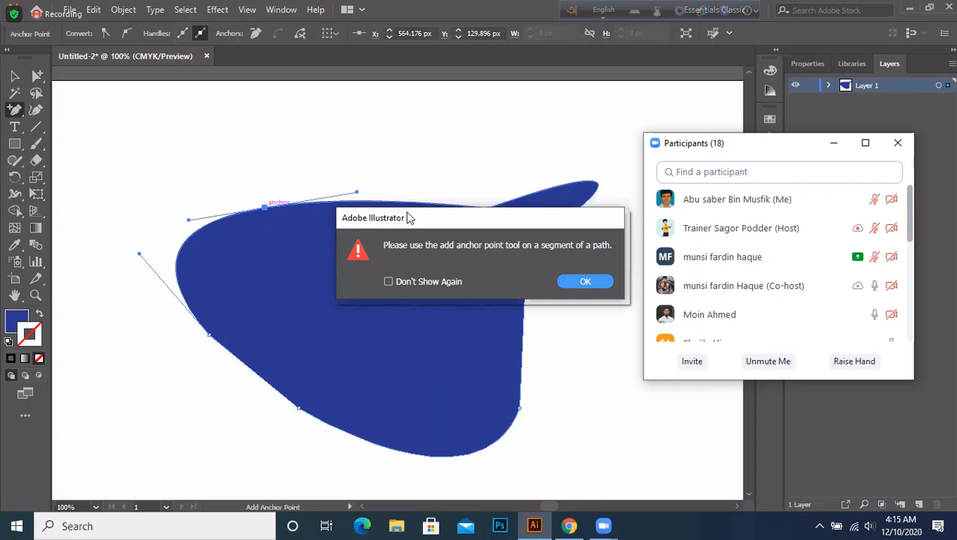
click(579, 282)
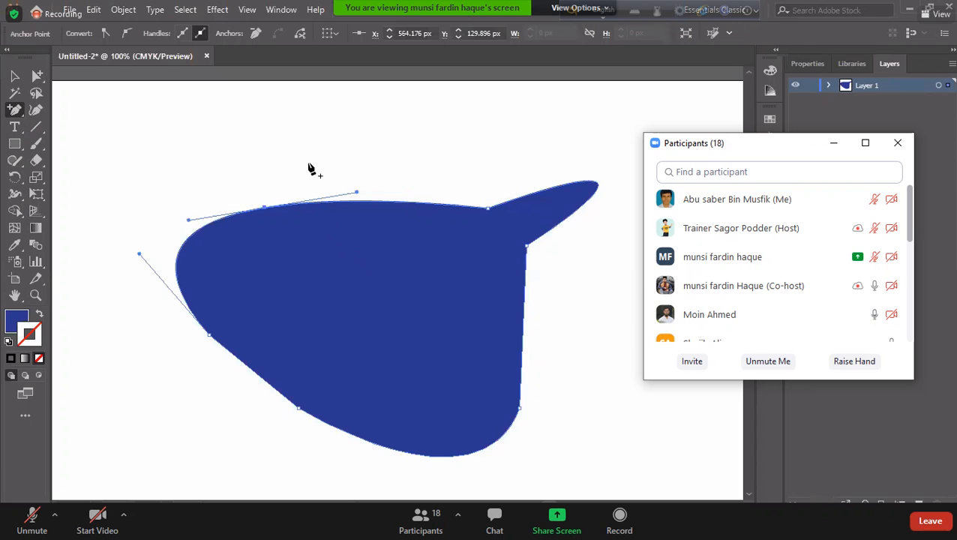
click(396, 208)
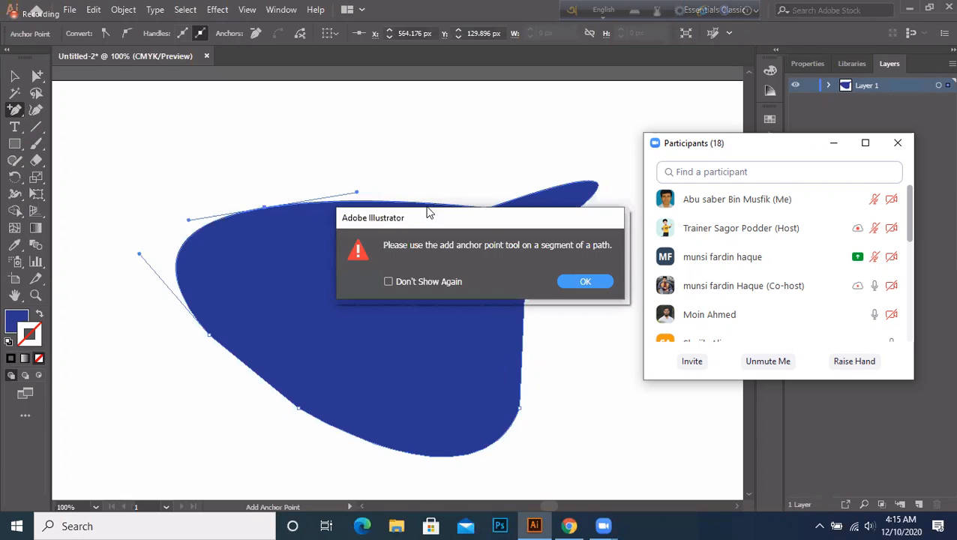
click(585, 282)
click(525, 199)
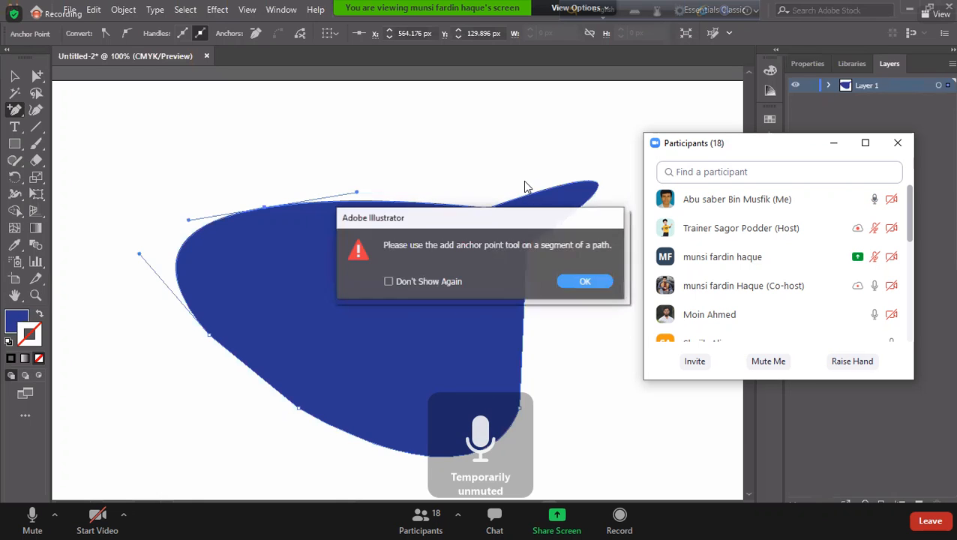
click(584, 283)
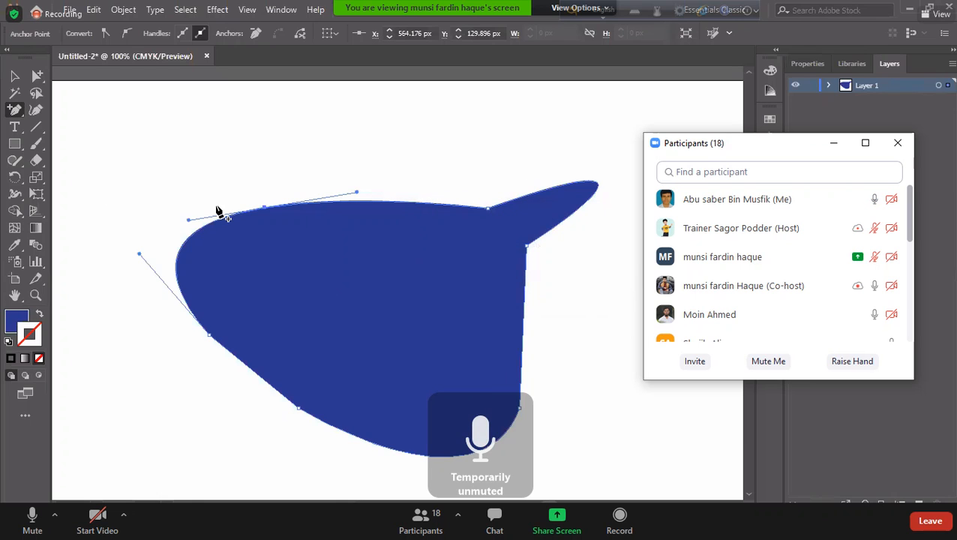
- Undo the anchor on the upper-left curve and add one on the upper edge just before the notch at the fin
key(ctrl+z)
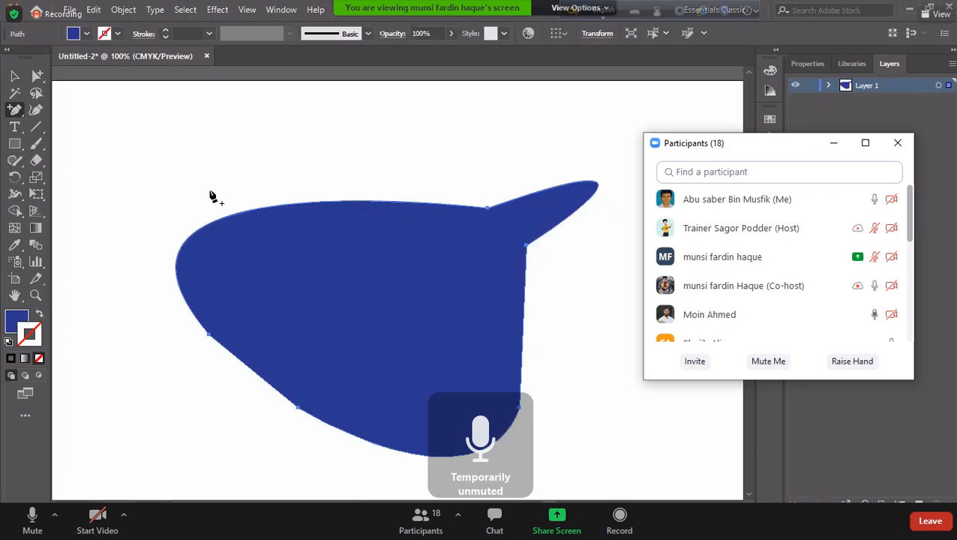
click(17, 114)
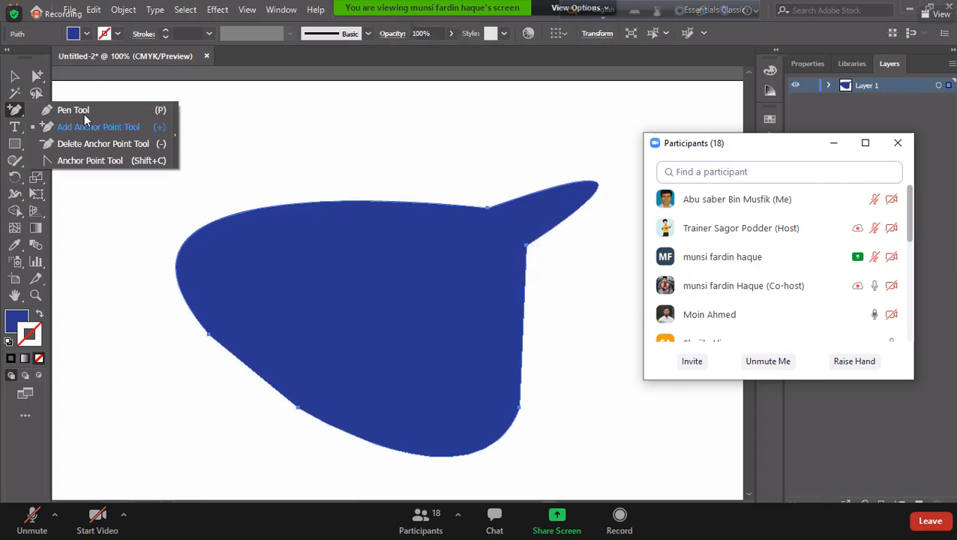
click(97, 127)
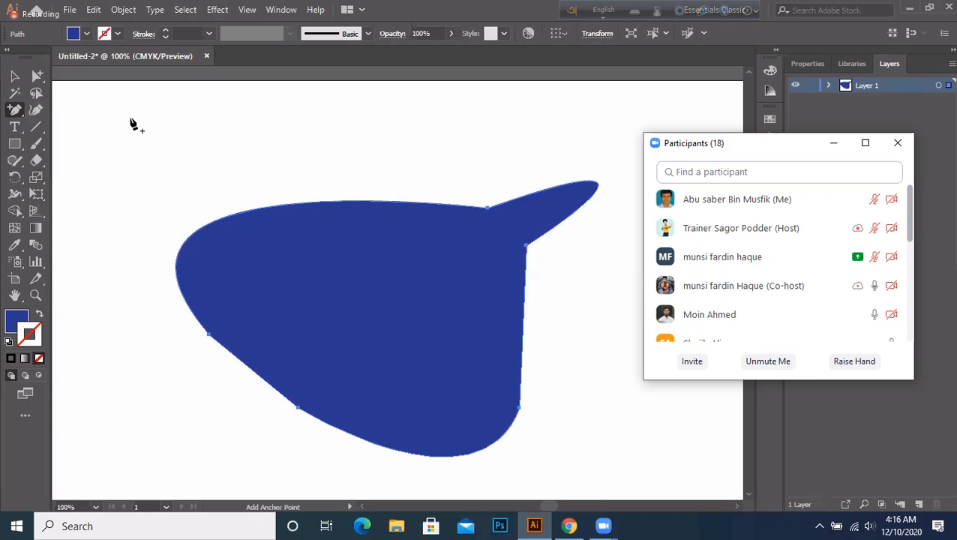
click(425, 215)
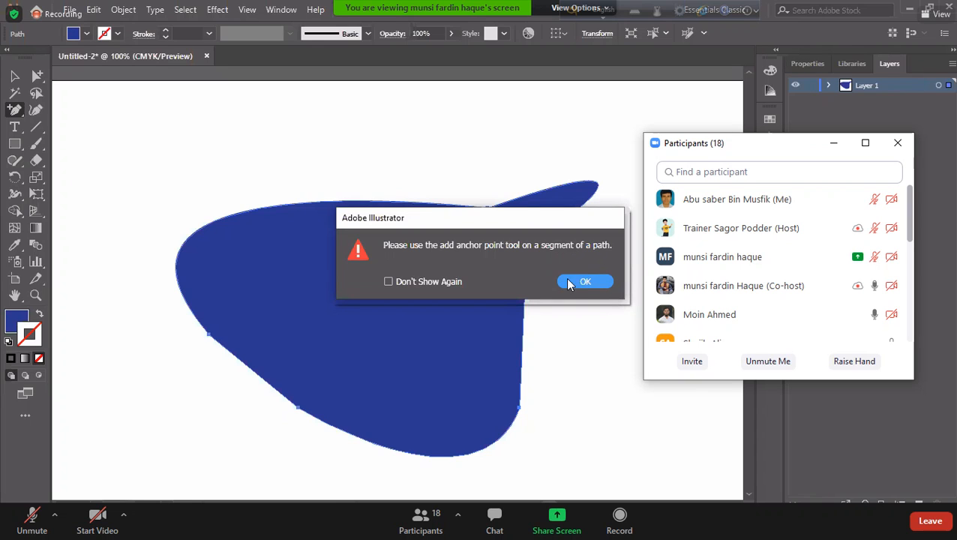
key(space)
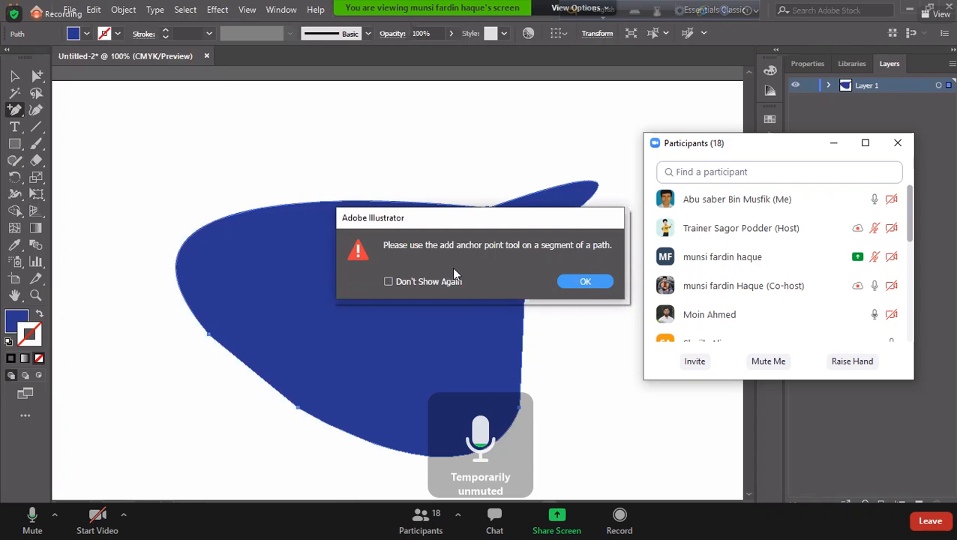
click(578, 281)
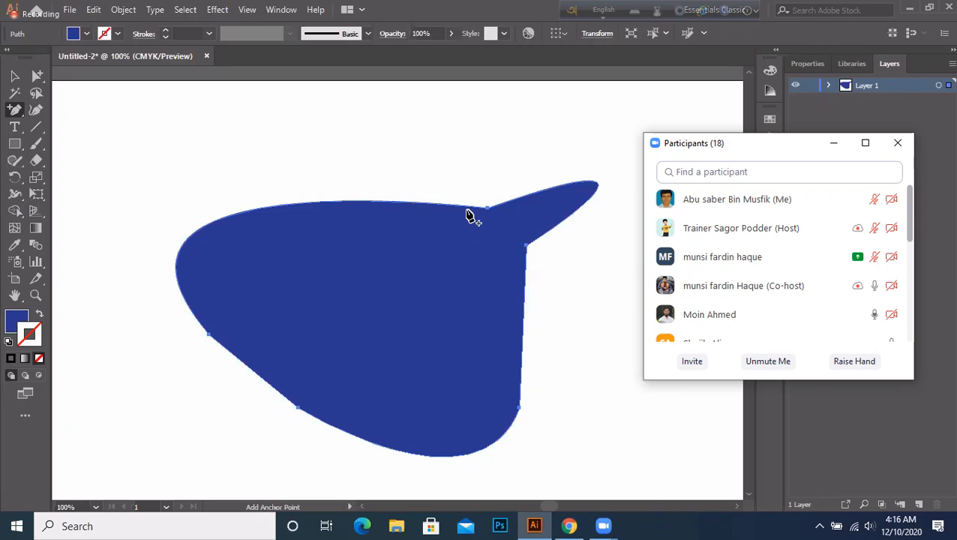
click(472, 208)
key(space)
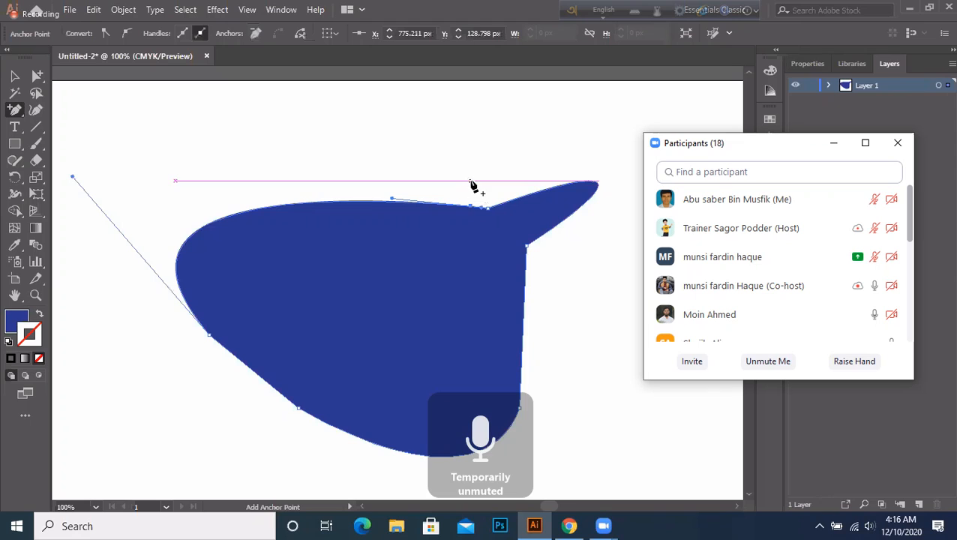
- Add anchor points near the middle of the shape's upper edge and on the upper edge of the pointed fin
click(392, 199)
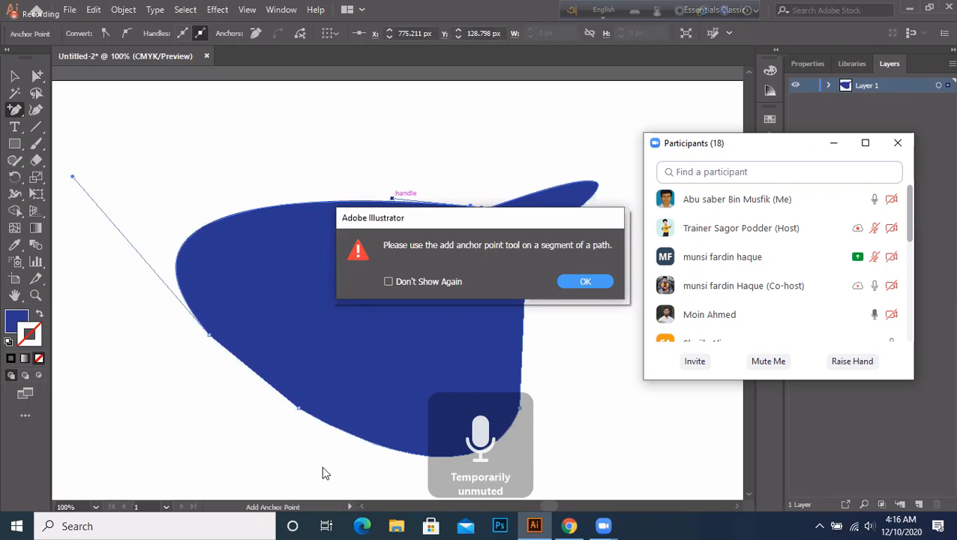
click(584, 283)
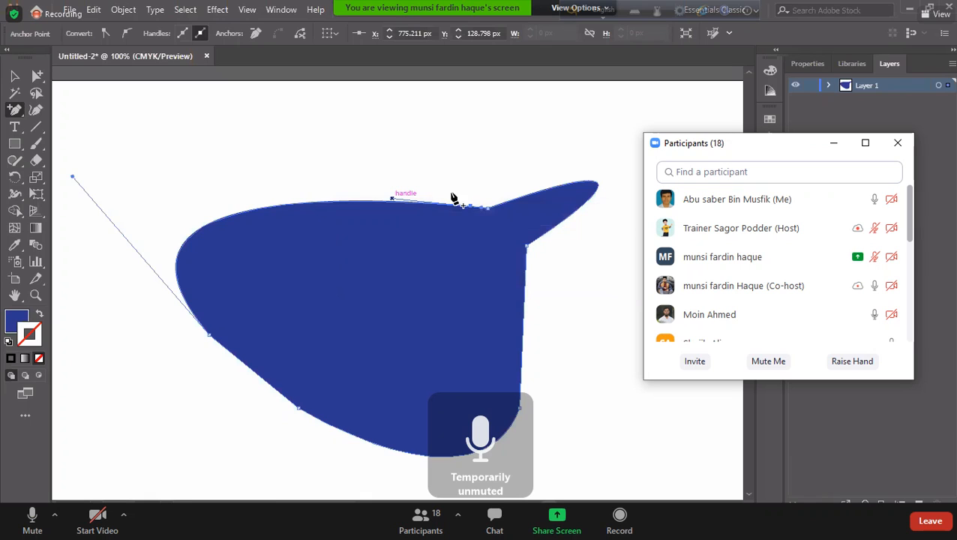
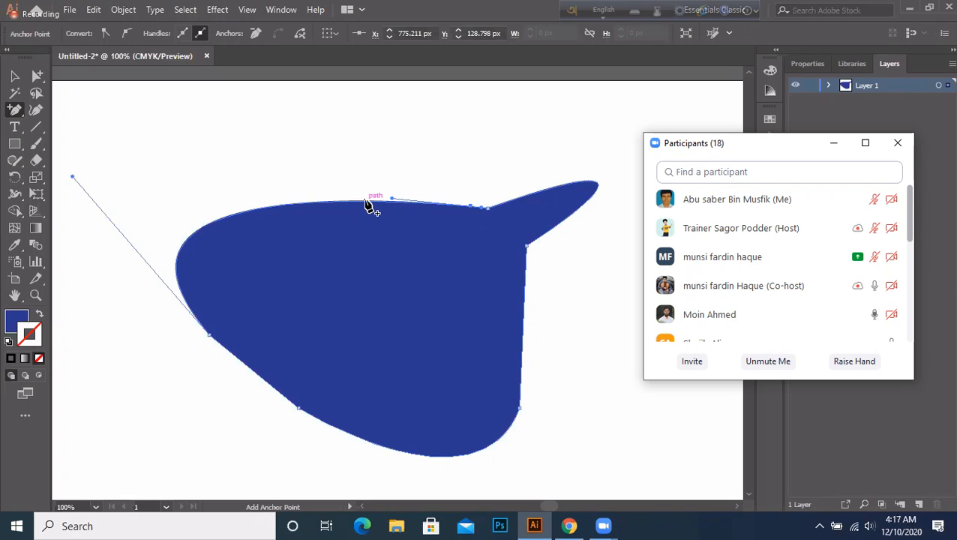
click(366, 202)
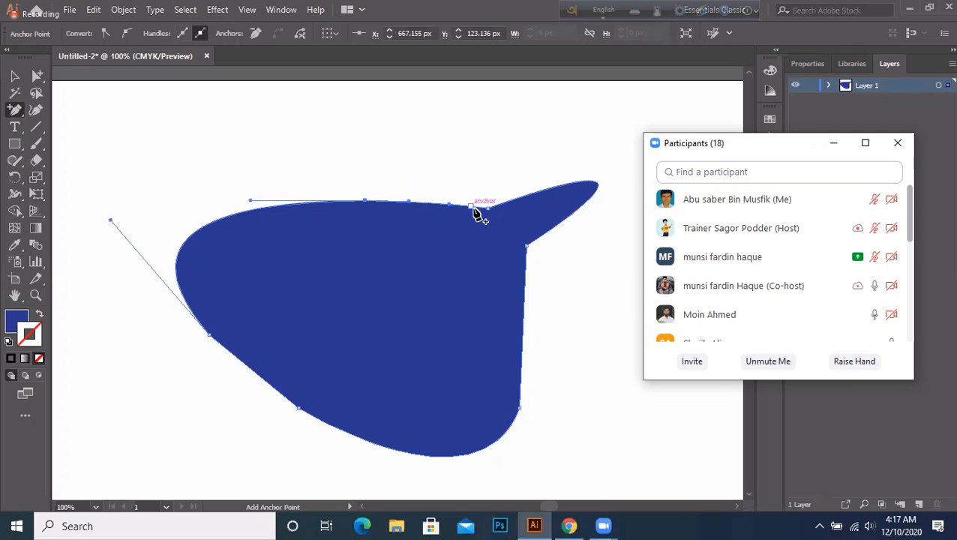
click(554, 188)
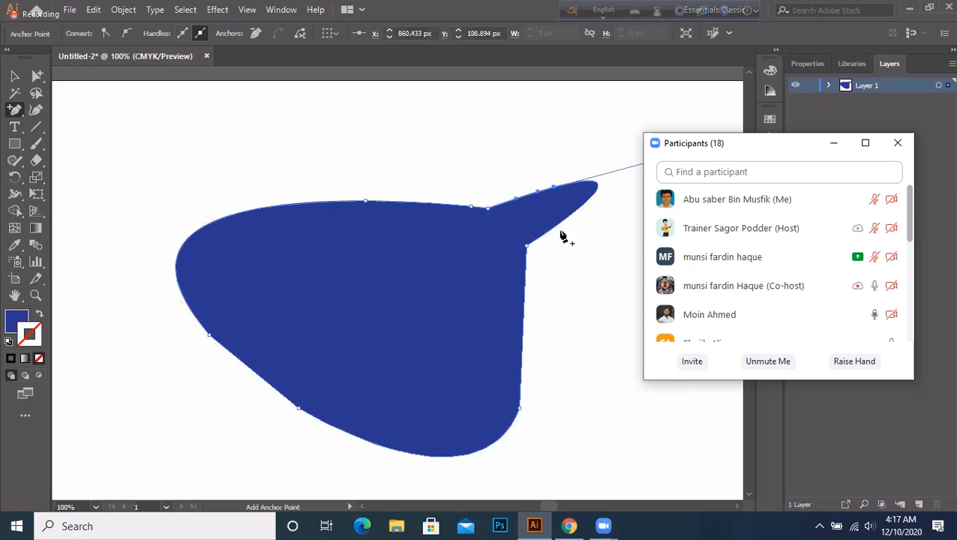
- Try to add another anchor point directly on the existing anchor of the fin's upper edge
click(558, 192)
click(586, 280)
click(556, 192)
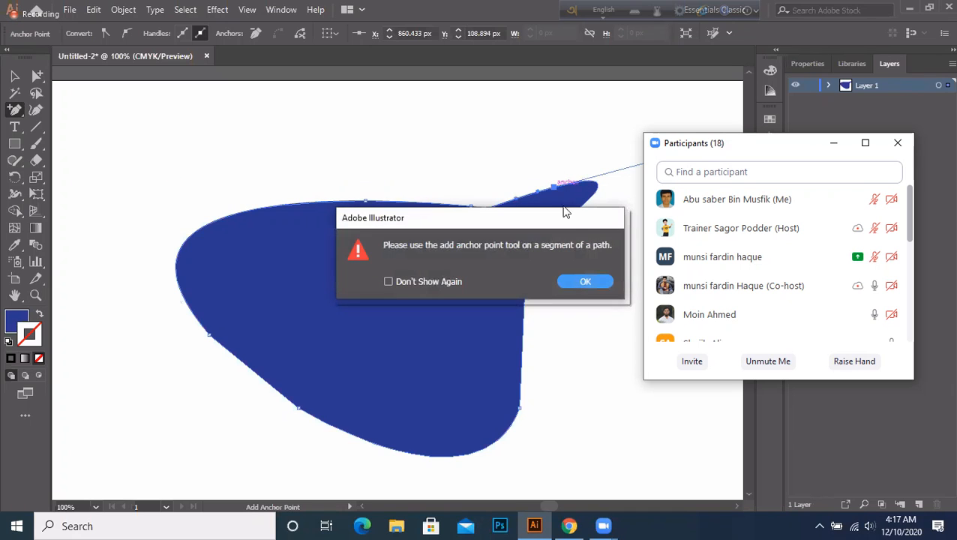
click(584, 281)
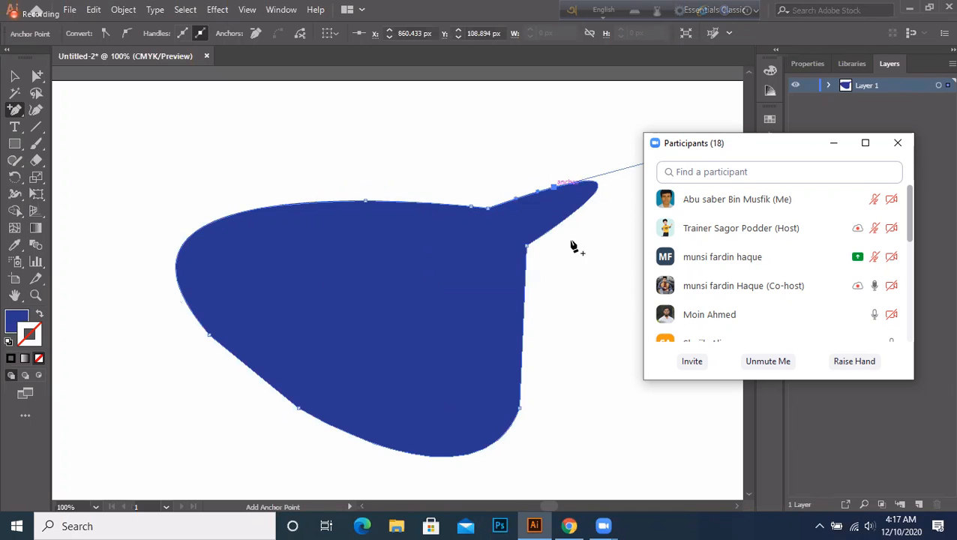
click(556, 191)
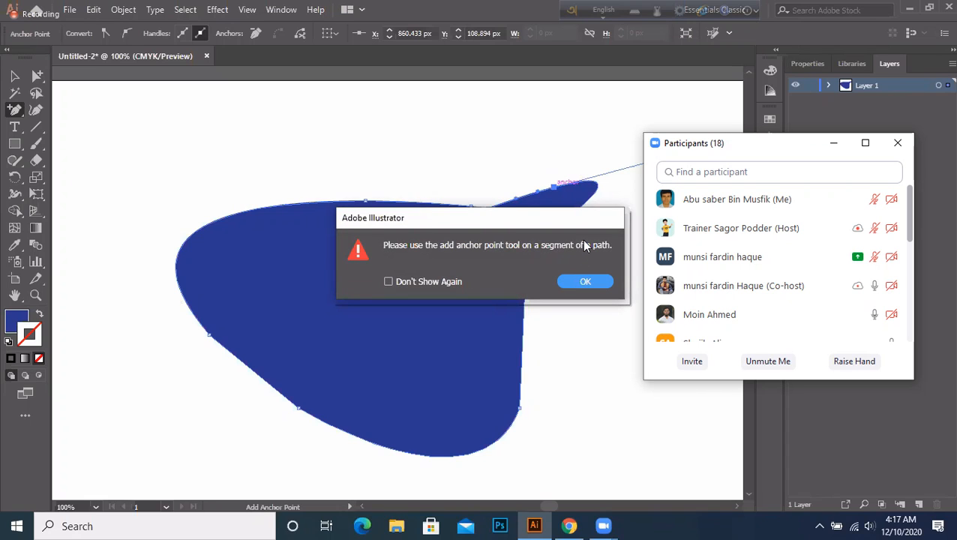
click(584, 282)
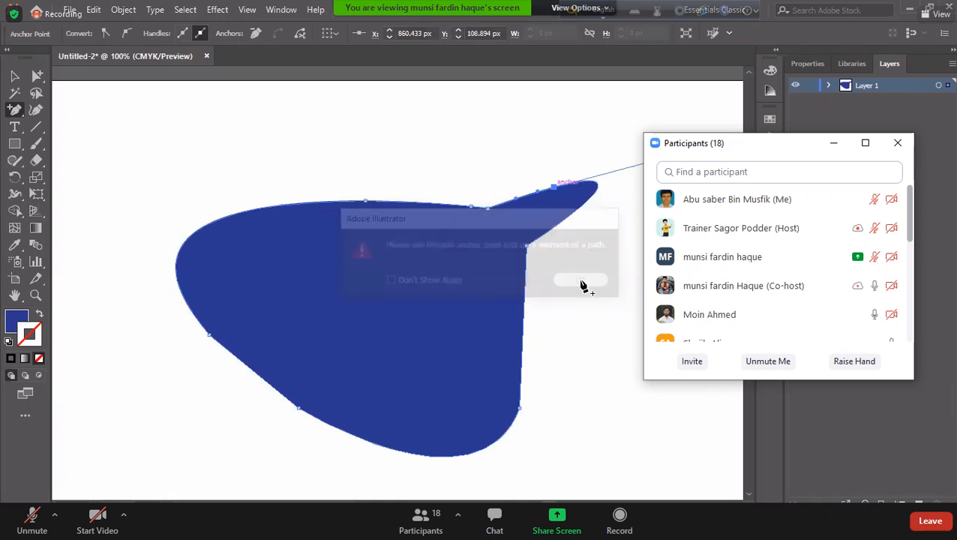
- Deselect the blue shape and reselect it with the Direct Selection tool to show its anchor points
click(15, 75)
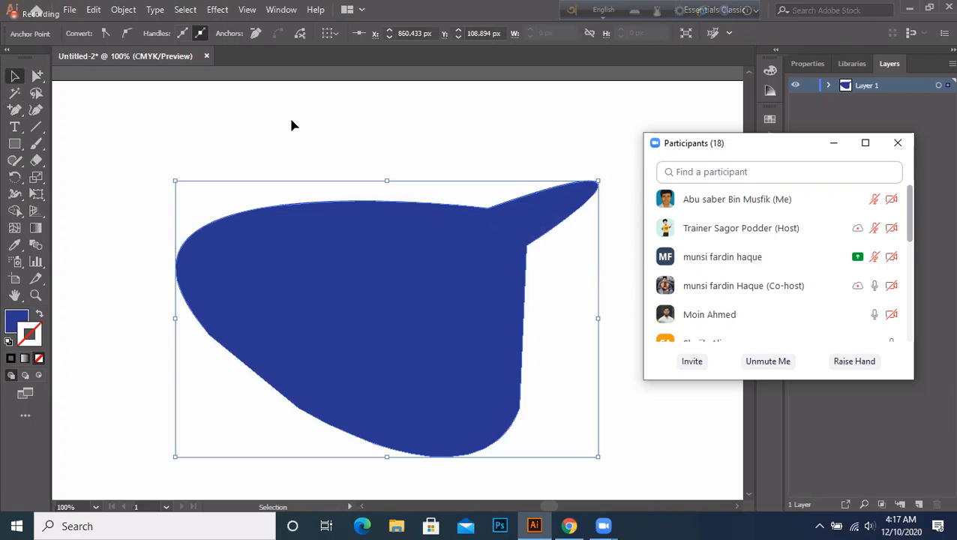
click(78, 133)
click(15, 110)
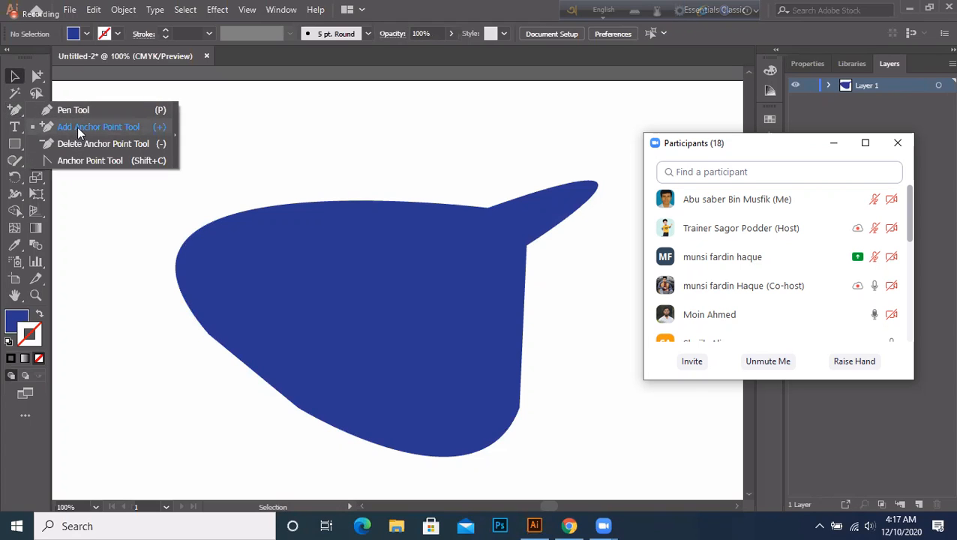
click(39, 76)
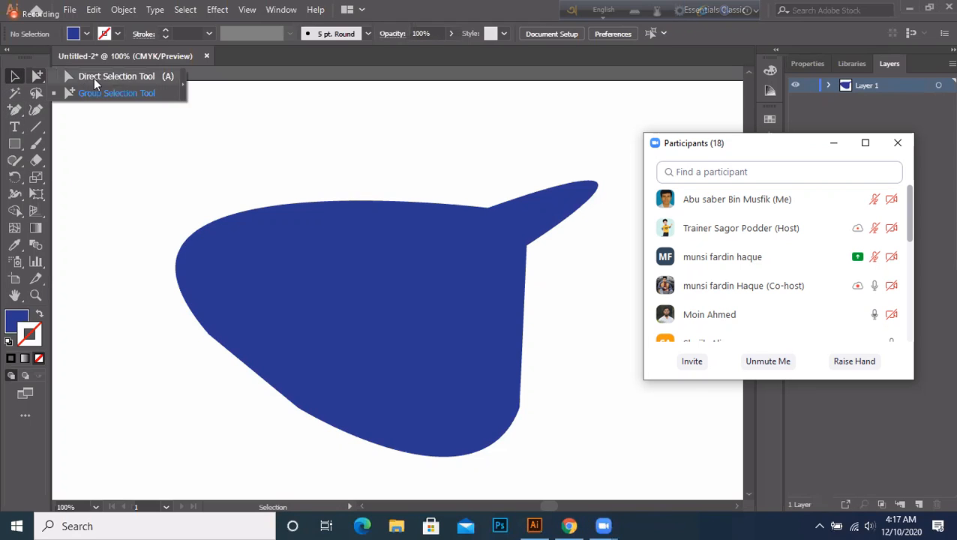
click(397, 215)
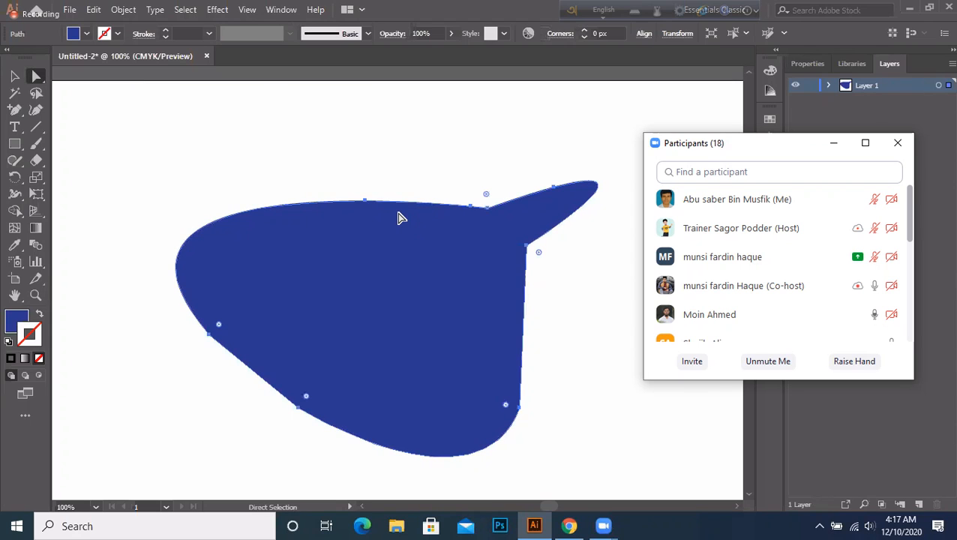
- Raise the anchor beside the notch to about X 783 px, Y 91 px and pull its handle upward to form a peak
click(471, 208)
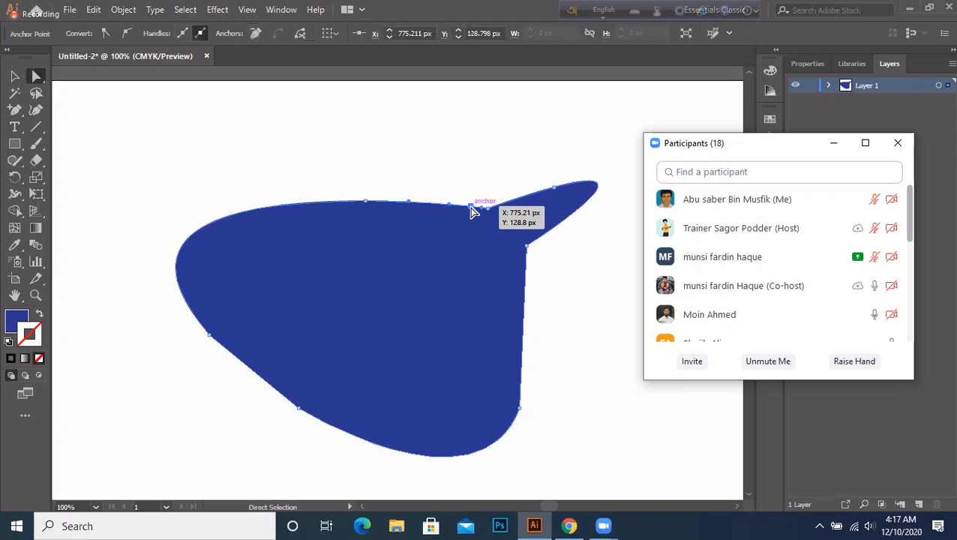
drag(472, 208, 470, 175)
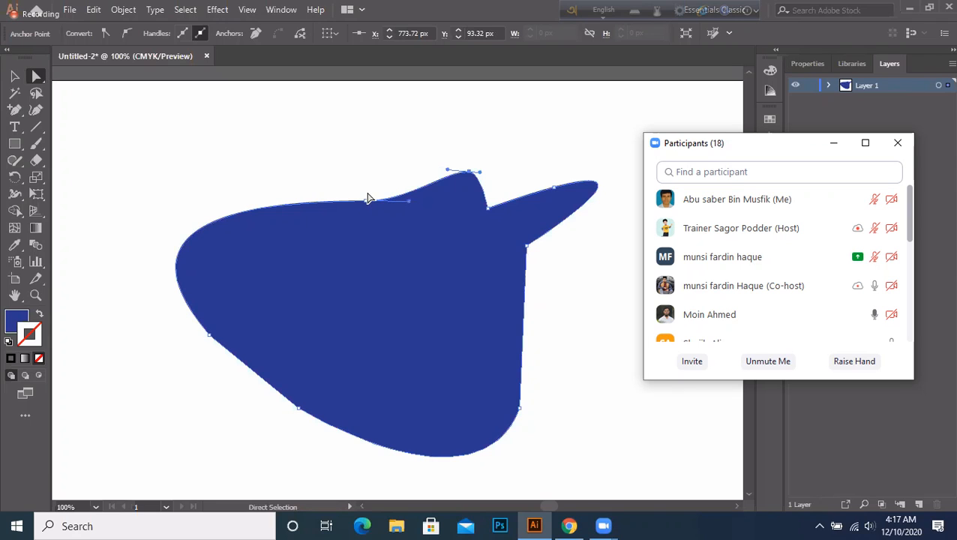
drag(447, 171, 461, 128)
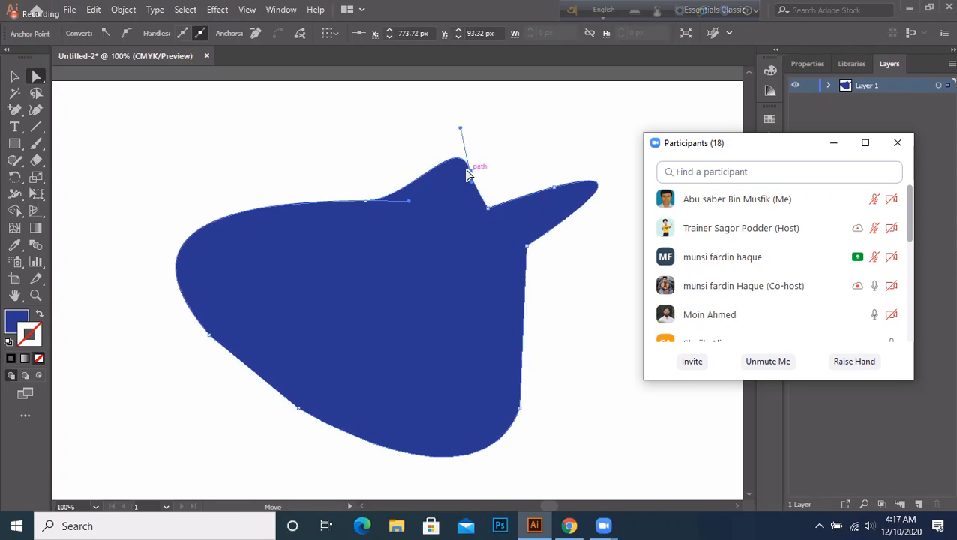
drag(470, 170, 478, 167)
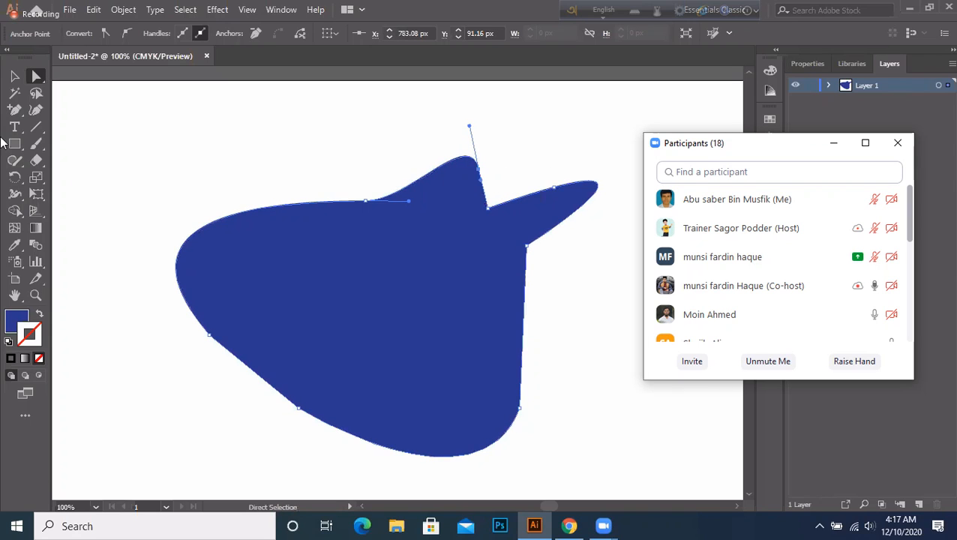
- Try to add an anchor point on the existing anchor in the middle of the shape's upper edge
drag(14, 109, 95, 130)
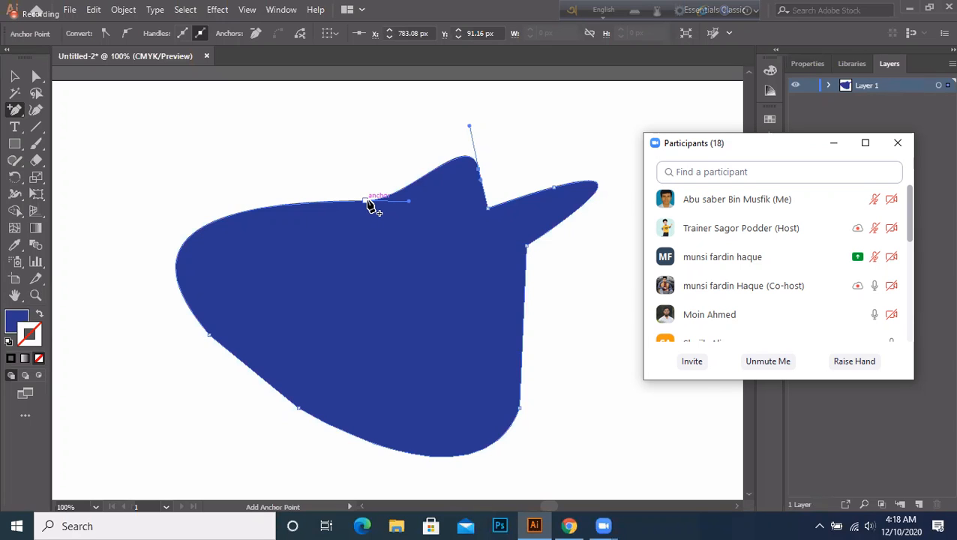
click(369, 204)
key(Return)
- Try to use the Delete Anchor Point tool on the lower handle of the peak's anchor
drag(15, 111, 82, 141)
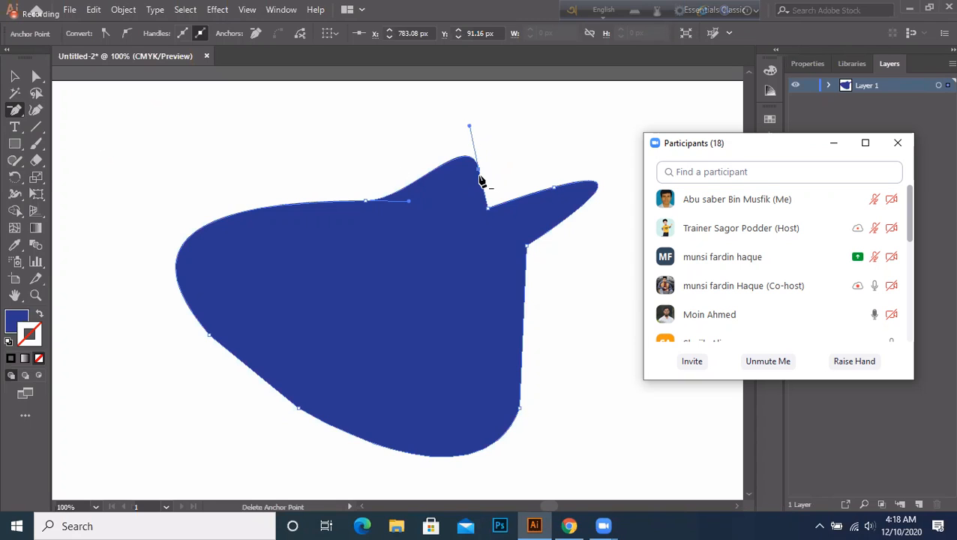
click(482, 180)
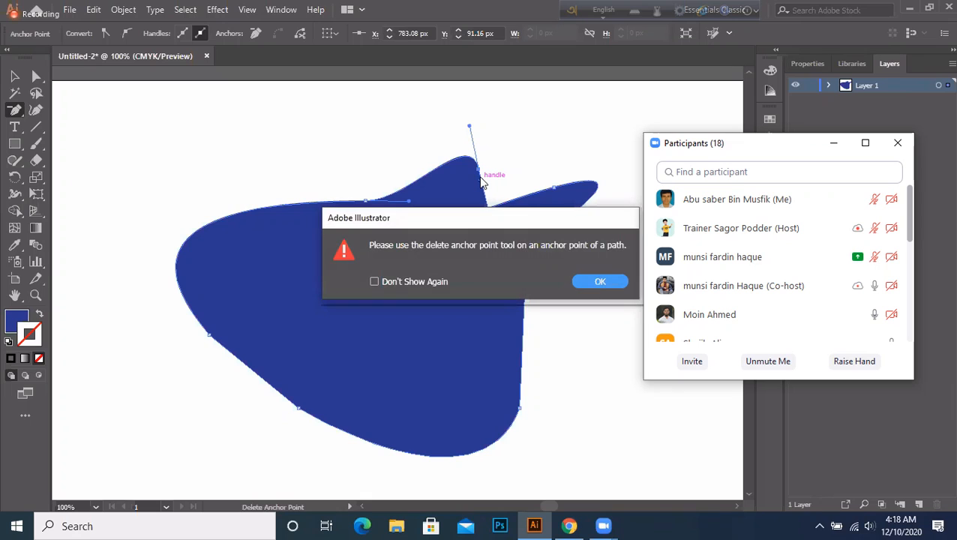
click(598, 280)
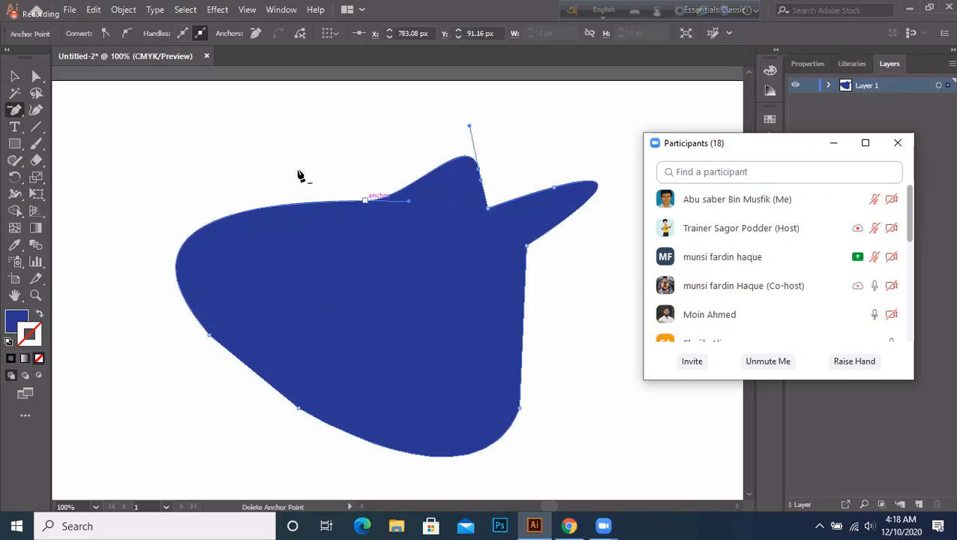
- Delete the anchor points in the middle of the upper edge and at the notch beside the fin
drag(19, 113, 19, 112)
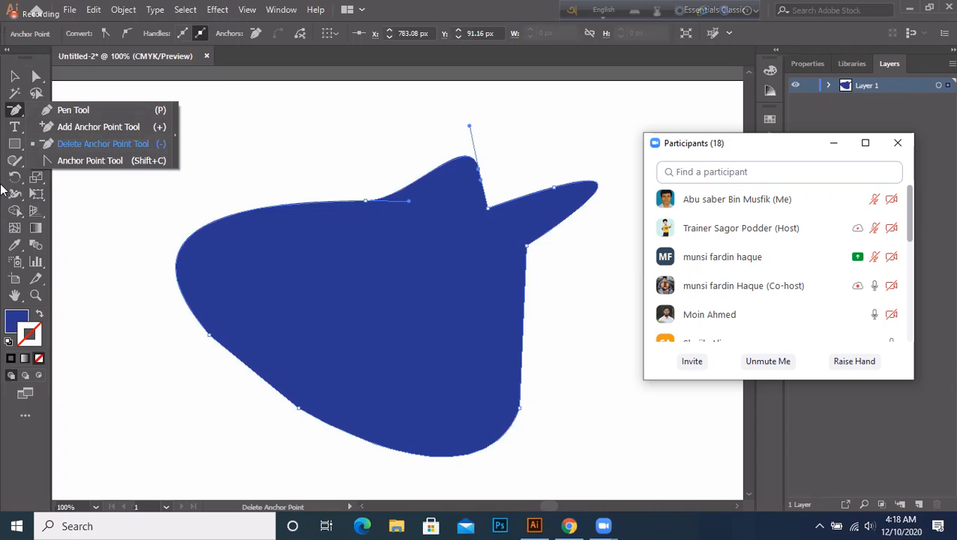
click(138, 143)
click(367, 201)
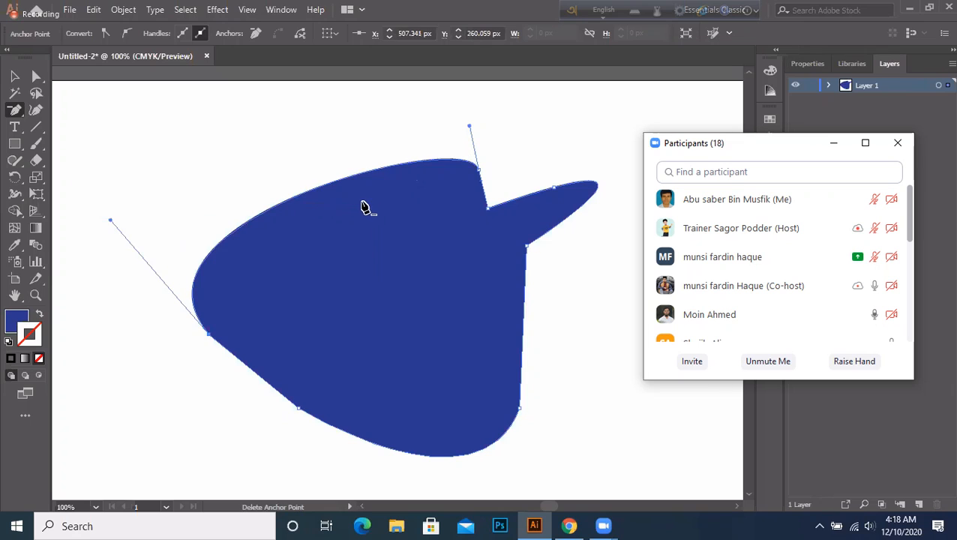
click(486, 215)
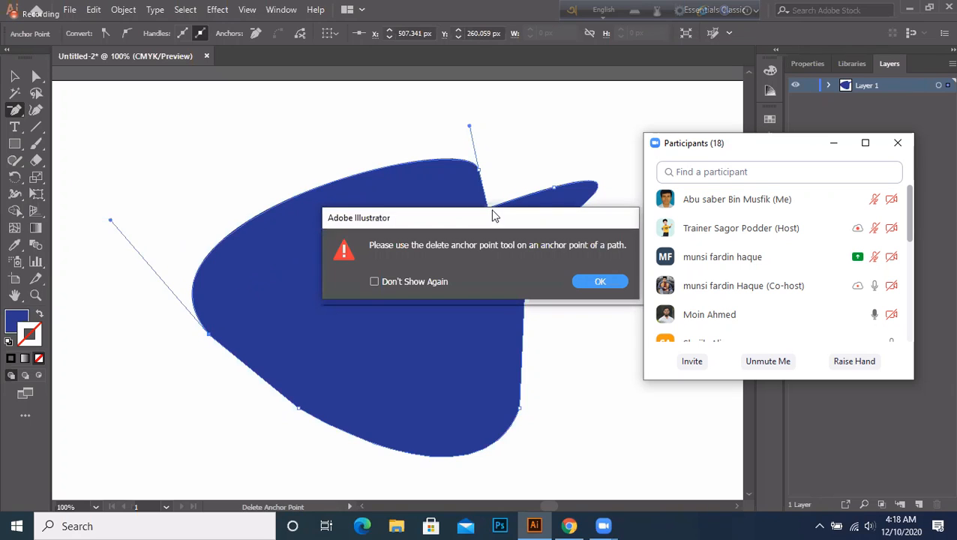
click(600, 280)
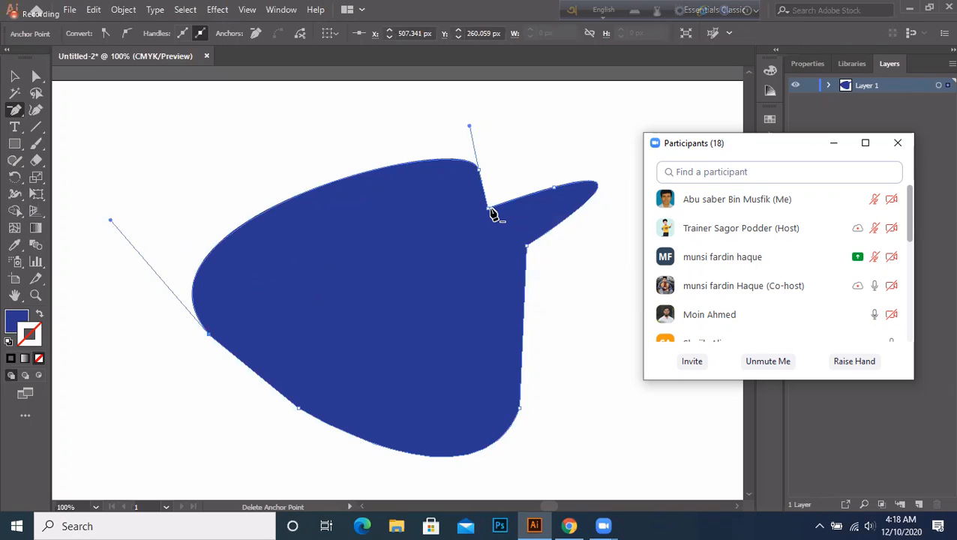
click(490, 210)
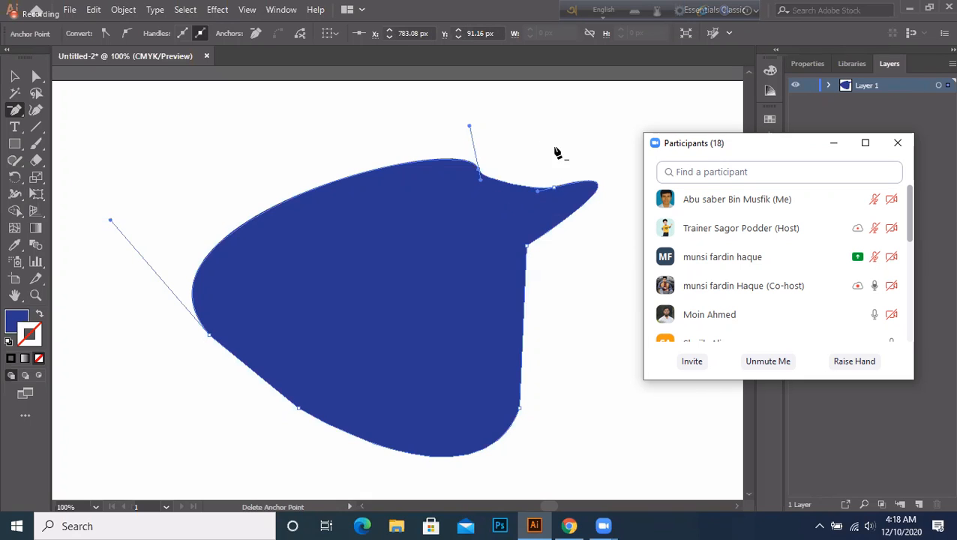
- Delete the fin's upper and base anchors and the two anchors along the shape's bottom, leaving only two anchors
click(554, 191)
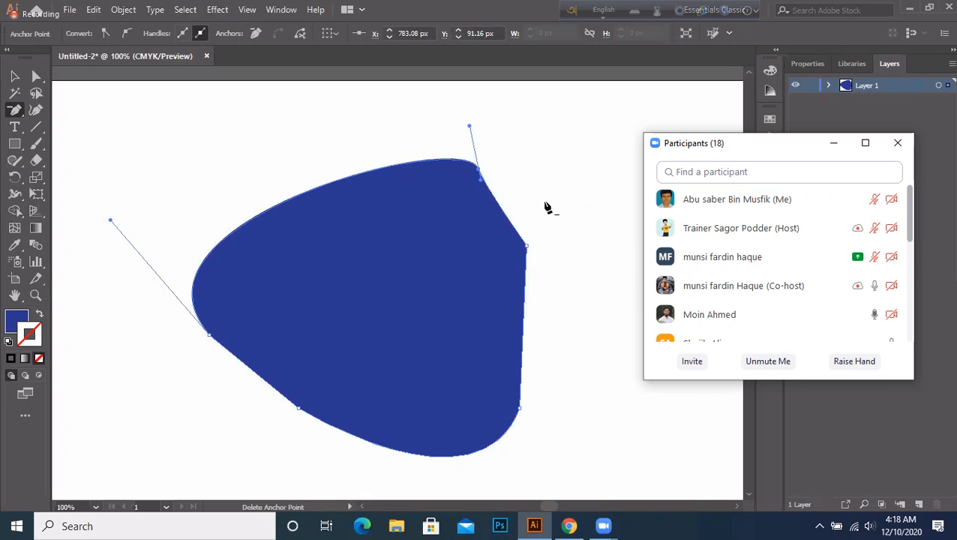
click(525, 247)
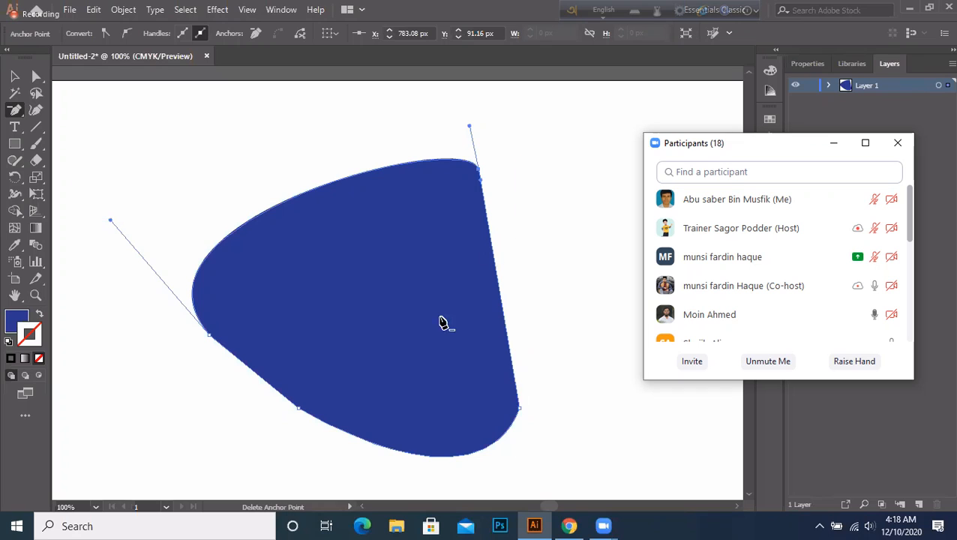
click(517, 409)
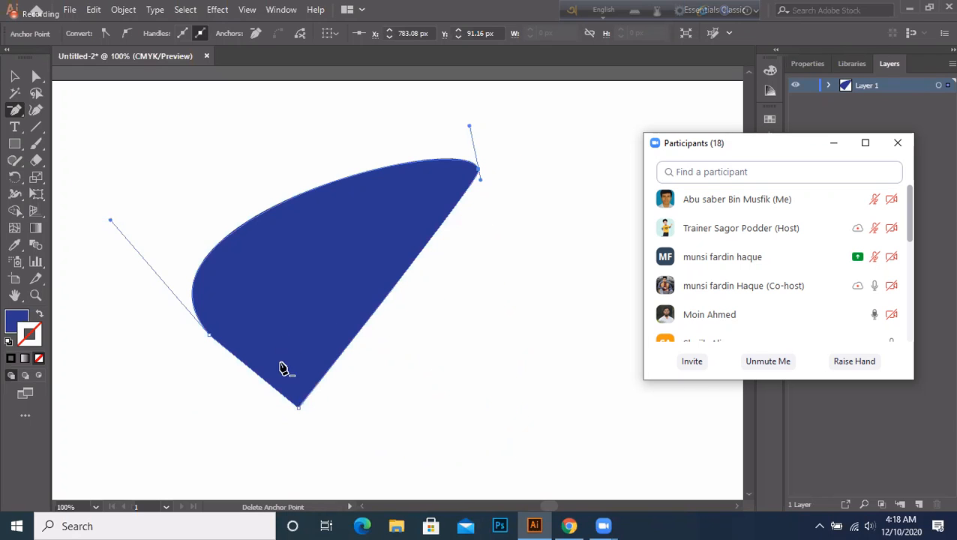
click(299, 409)
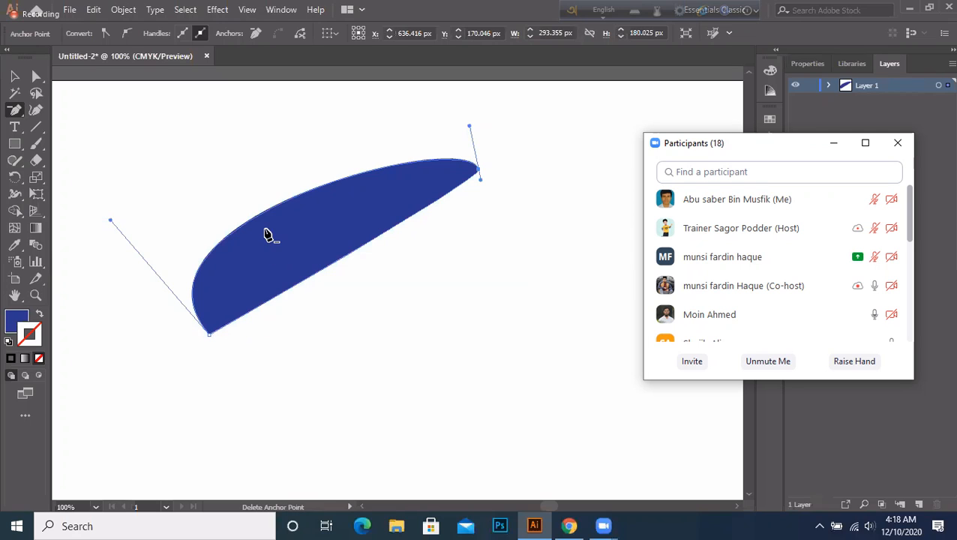
- Pull new direction handles from both remaining anchors with the Anchor Point tool, forming a slanted ellipse about 295 by 178 px
drag(15, 112, 90, 161)
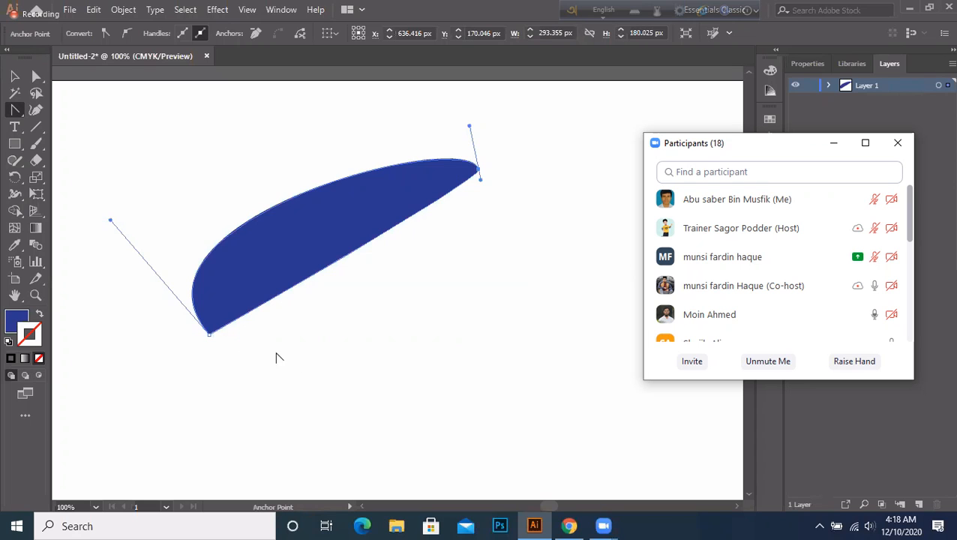
click(210, 335)
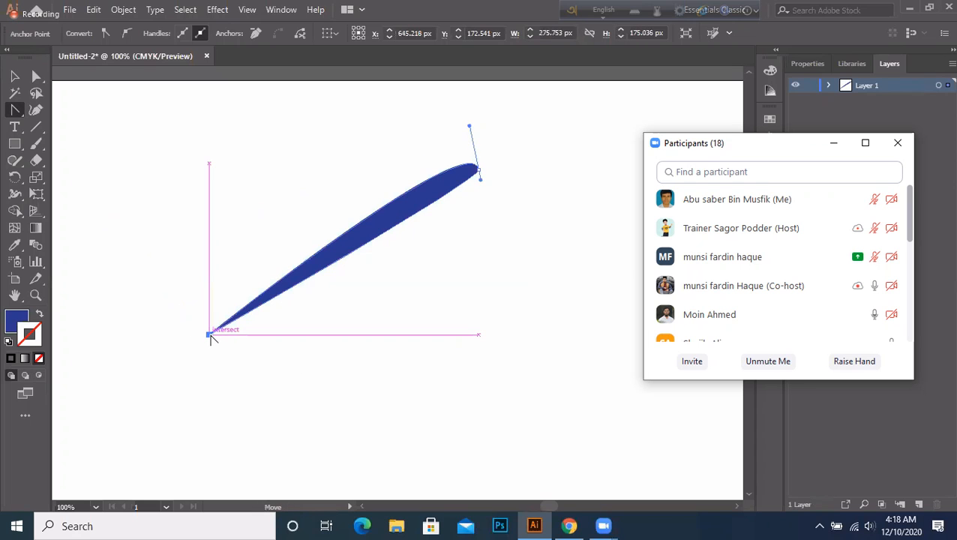
drag(210, 335, 203, 148)
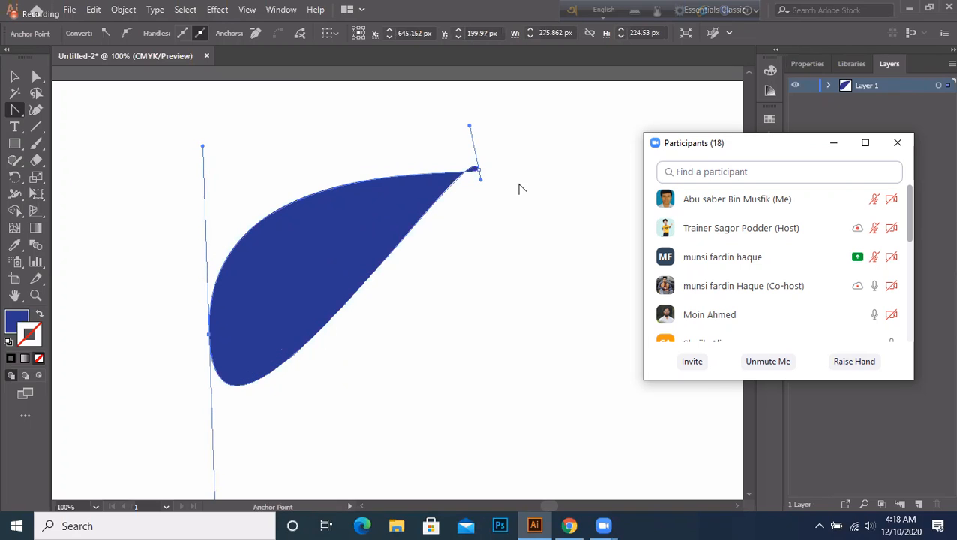
drag(481, 173, 500, 311)
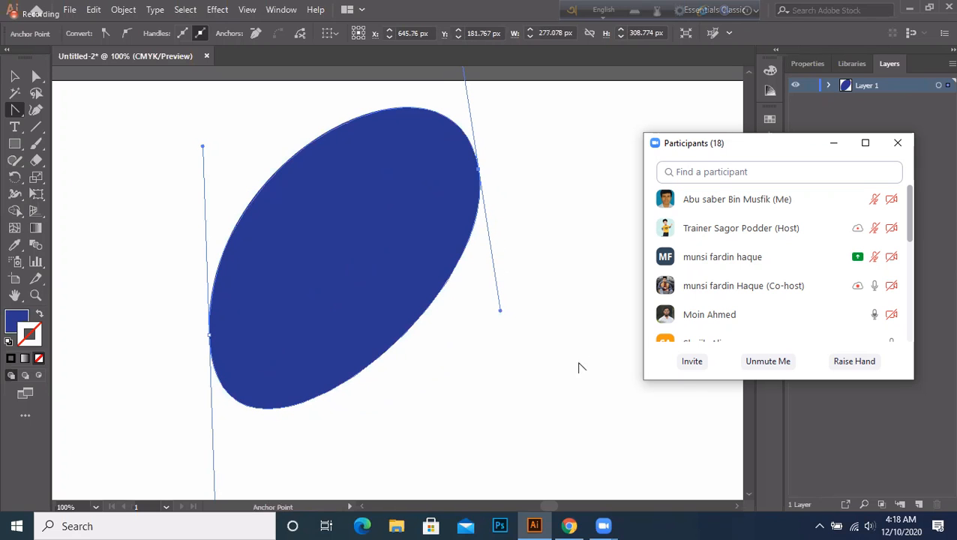
drag(210, 339, 146, 286)
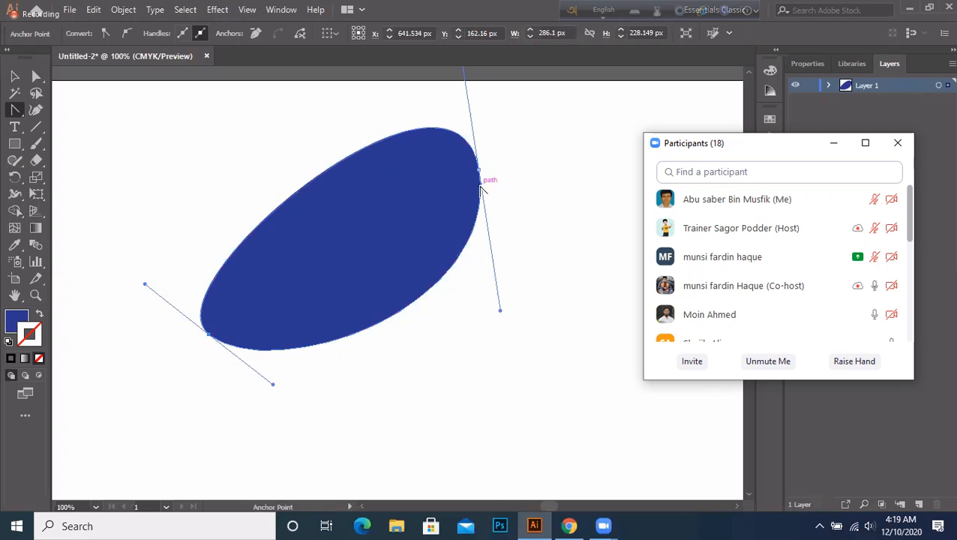
drag(478, 170, 540, 184)
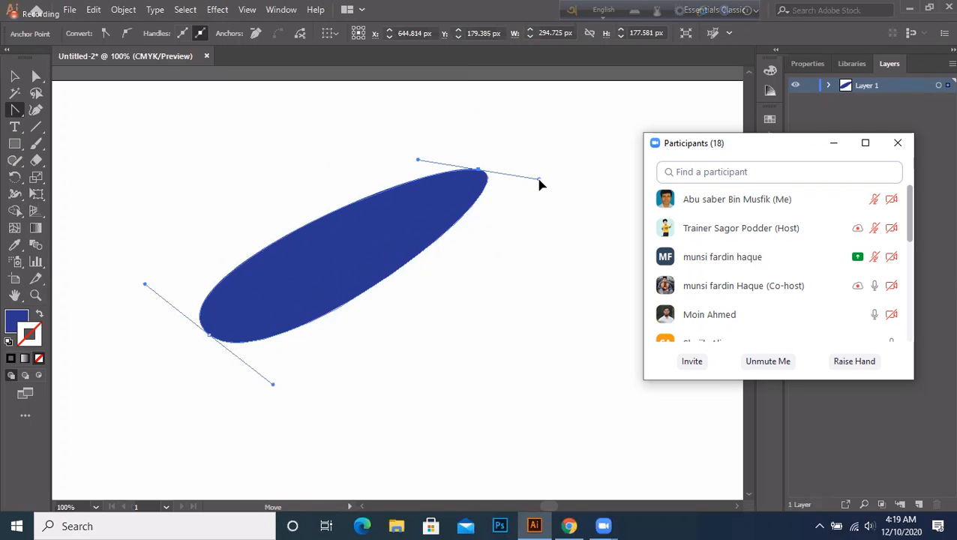
- Draw a rectangular text frame above the blue ellipse with the Type tool
click(36, 110)
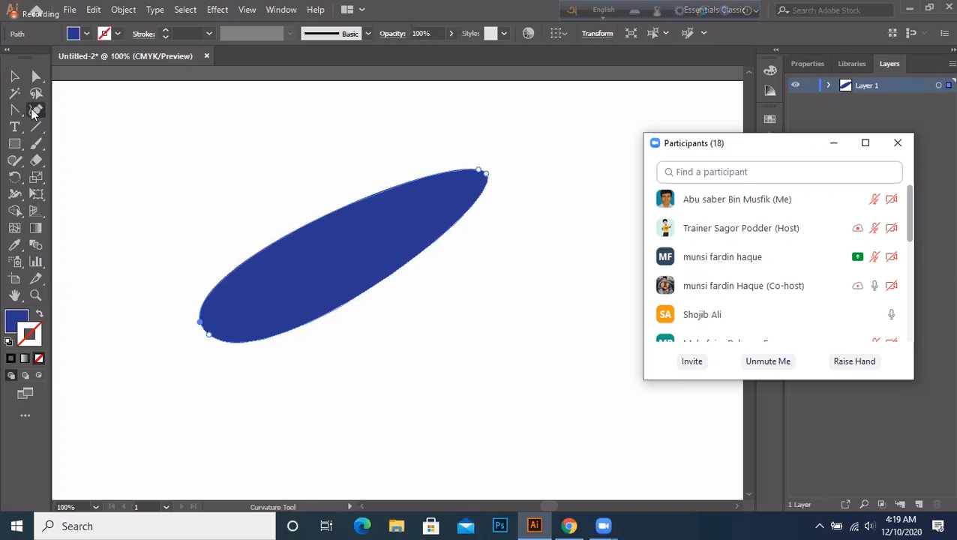
click(13, 128)
drag(12, 131, 346, 186)
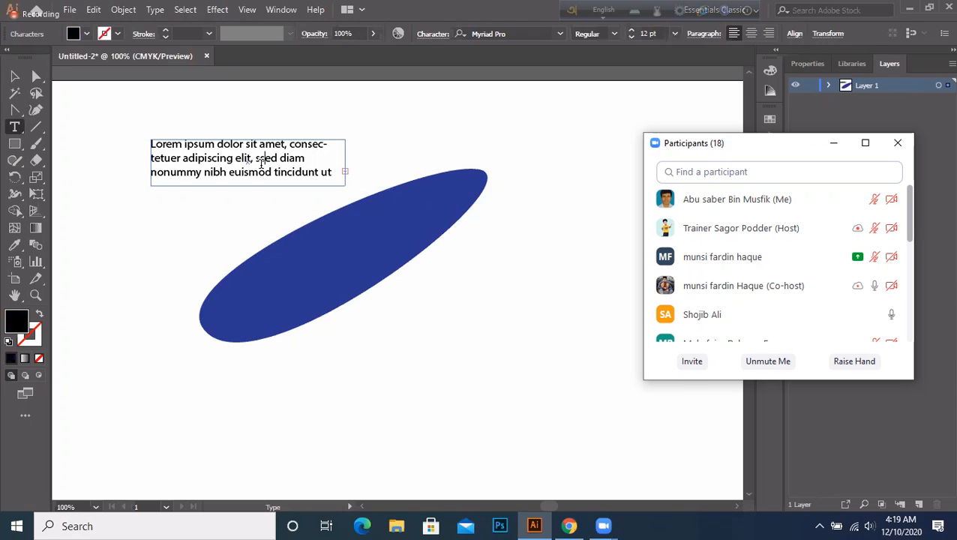
- Delete all the placeholder text in the new text frame
key(BackSpace)
key(BackSpace)
key(BackSpace)
key(BackSpace)
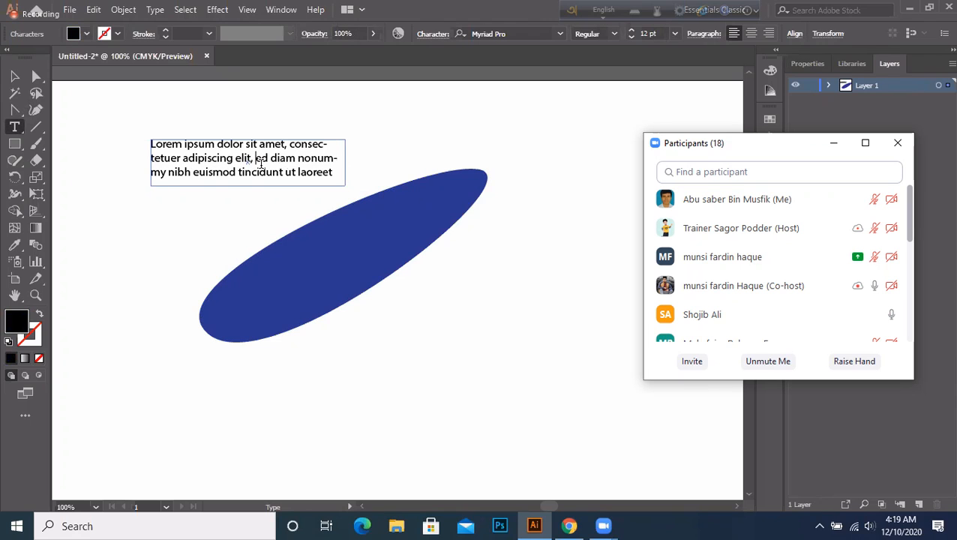
key(BackSpace)
key(BackSpace)
key(BackSpace)
key(BackSpace)
key(BackSpace)
key(BackSpace)
key(BackSpace)
key(BackSpace)
key(BackSpace)
key(BackSpace)
key(BackSpace)
key(BackSpace)
key(BackSpace)
key(BackSpace)
key(BackSpace)
key(BackSpace)
key(BackSpace)
key(BackSpace)
key(BackSpace)
key(BackSpace)
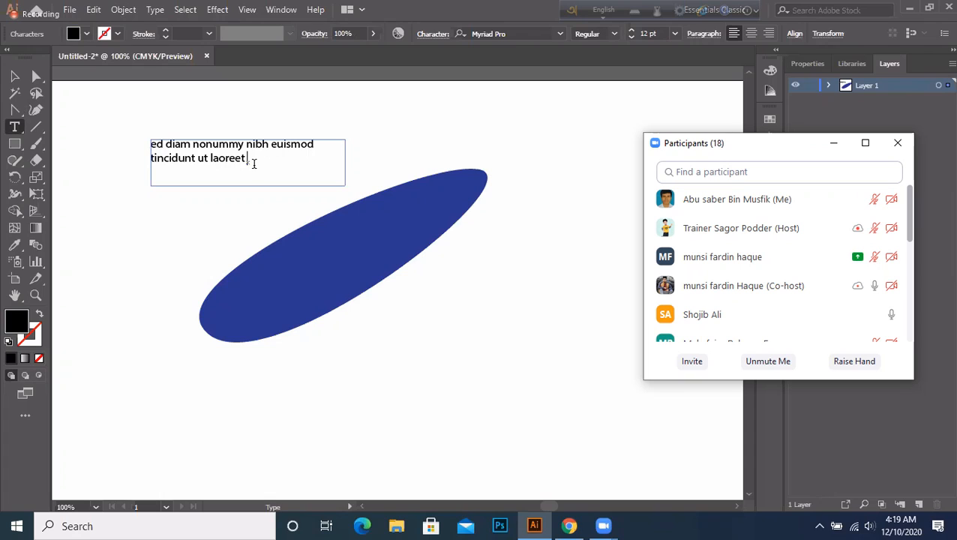
key(BackSpace)
key(BackSpace)
key(BackSpace)
key(BackSpace)
key(BackSpace)
key(BackSpace)
key(BackSpace)
key(BackSpace)
key(BackSpace)
key(BackSpace)
key(BackSpace)
key(BackSpace)
key(BackSpace)
key(BackSpace)
key(BackSpace)
key(BackSpace)
key(BackSpace)
key(BackSpace)
key(BackSpace)
key(BackSpace)
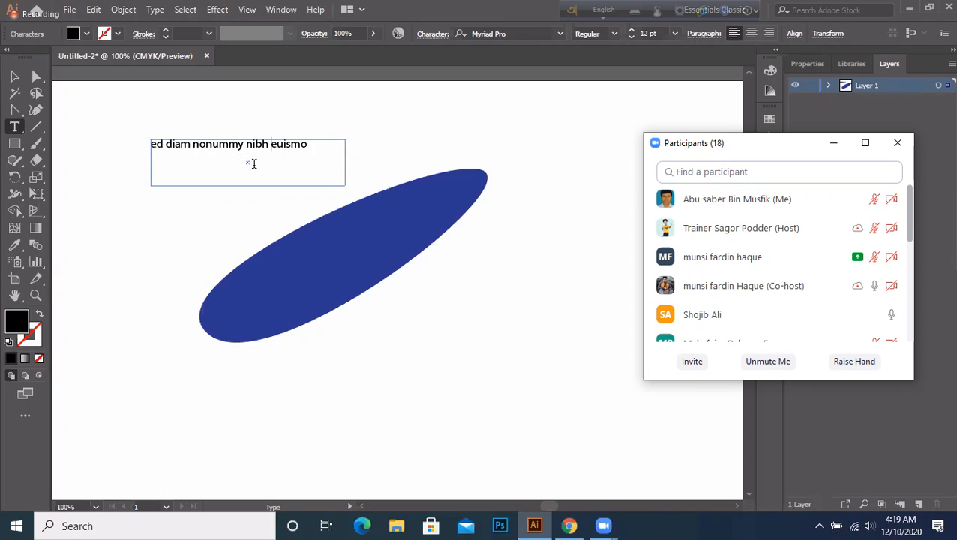
key(BackSpace)
key(BackSpace)
key(BackSpace)
key(BackSpace)
key(BackSpace)
key(BackSpace)
key(BackSpace)
key(BackSpace)
key(BackSpace)
key(BackSpace)
key(BackSpace)
key(BackSpace)
key(BackSpace)
key(BackSpace)
key(BackSpace)
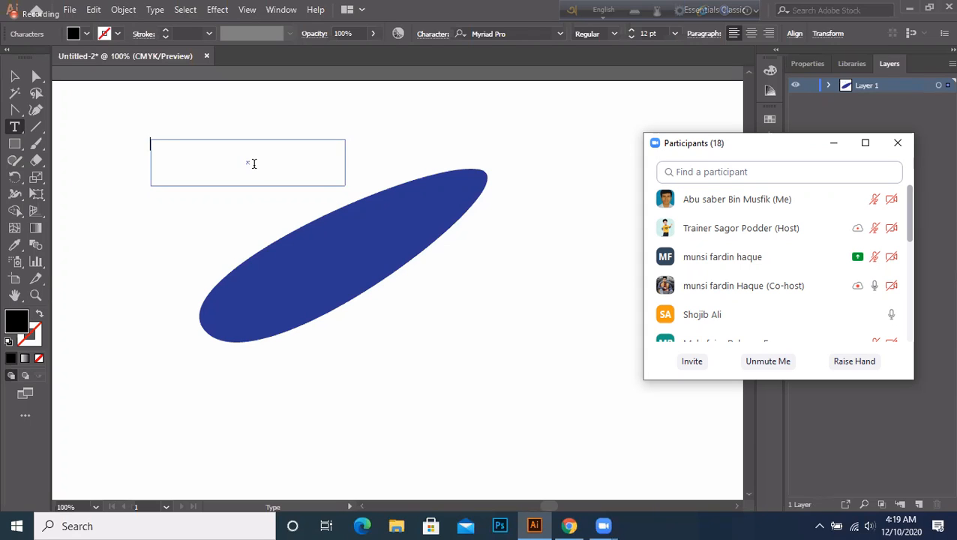
- Enter "green apple red apple" in the text frame
text(gre)
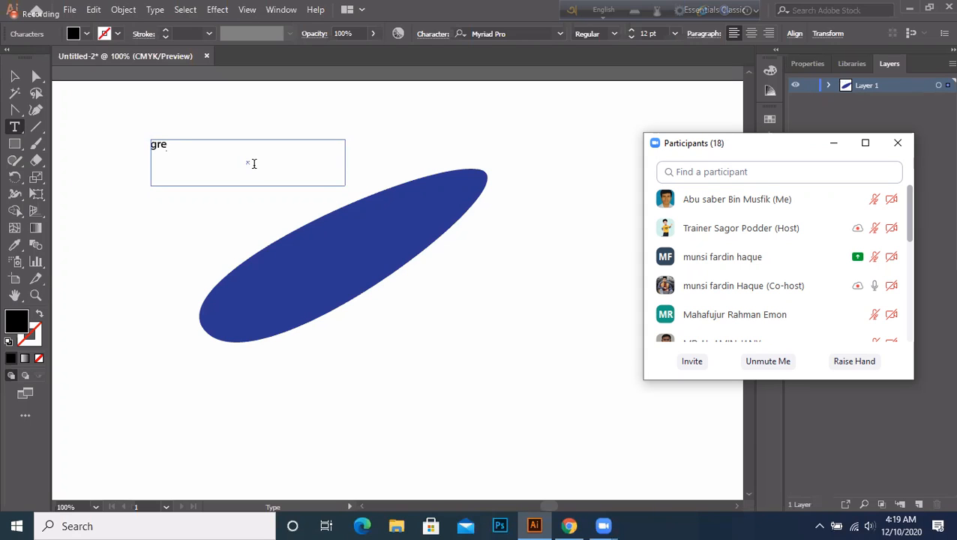
text(en apple red )
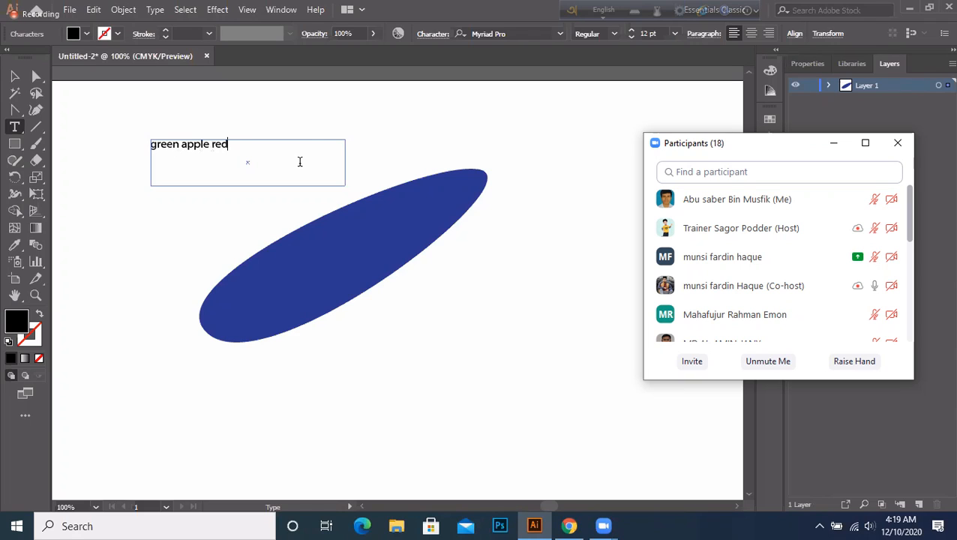
text(apple)
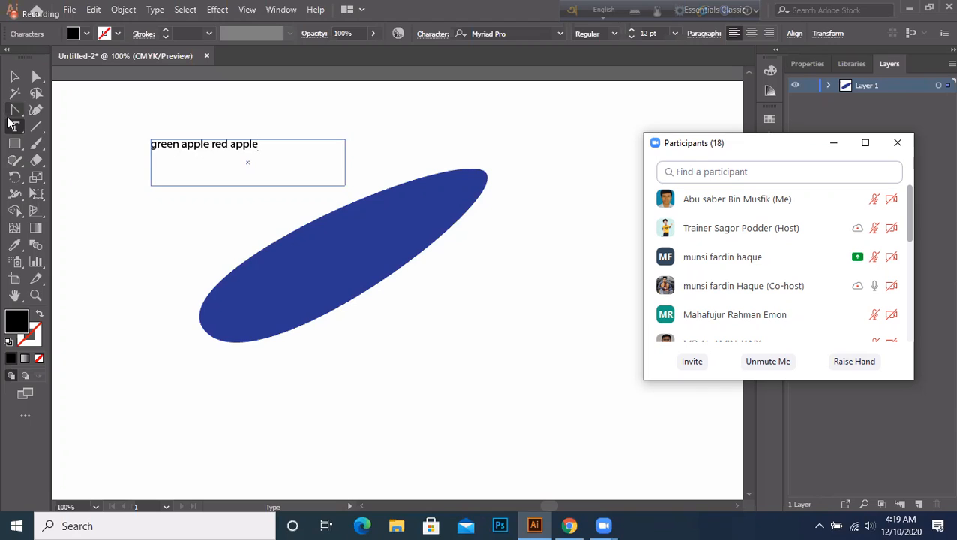
- Turn the blue ellipse into an area text container with the Area Type tool and clear its placeholder text
drag(12, 133, 45, 144)
click(242, 240)
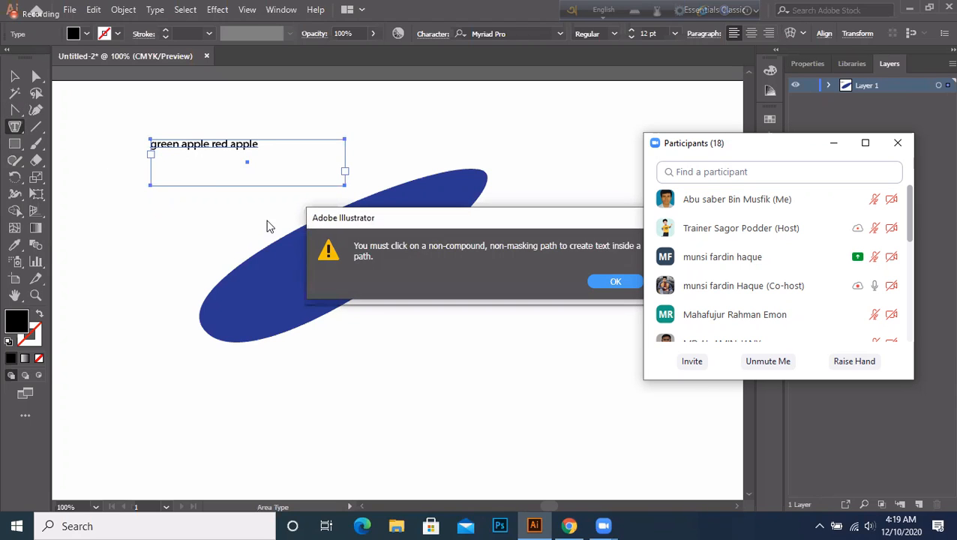
click(614, 281)
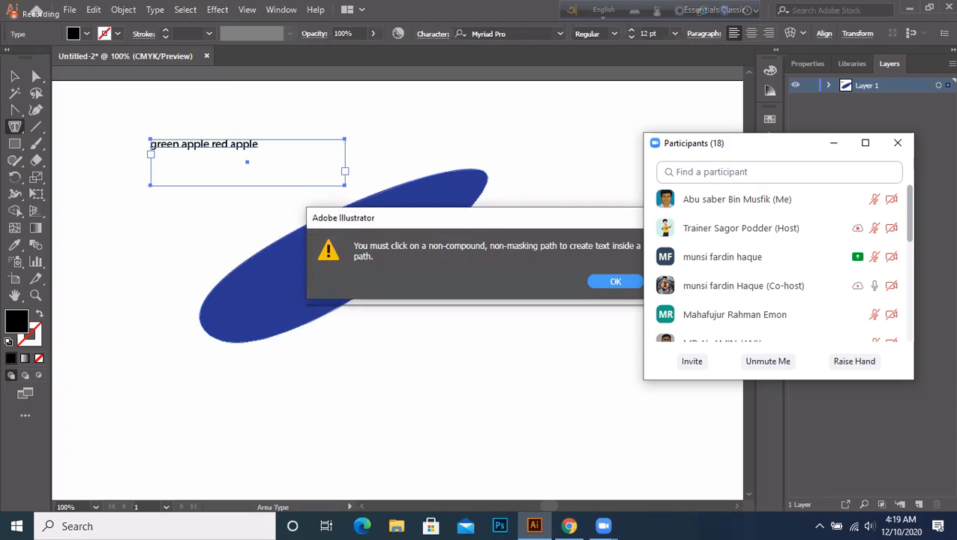
key(Return)
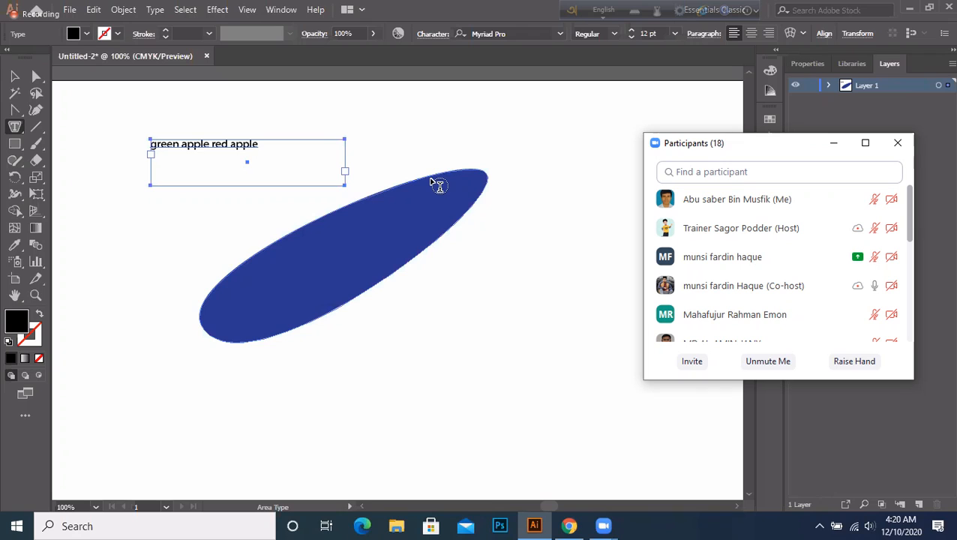
click(433, 179)
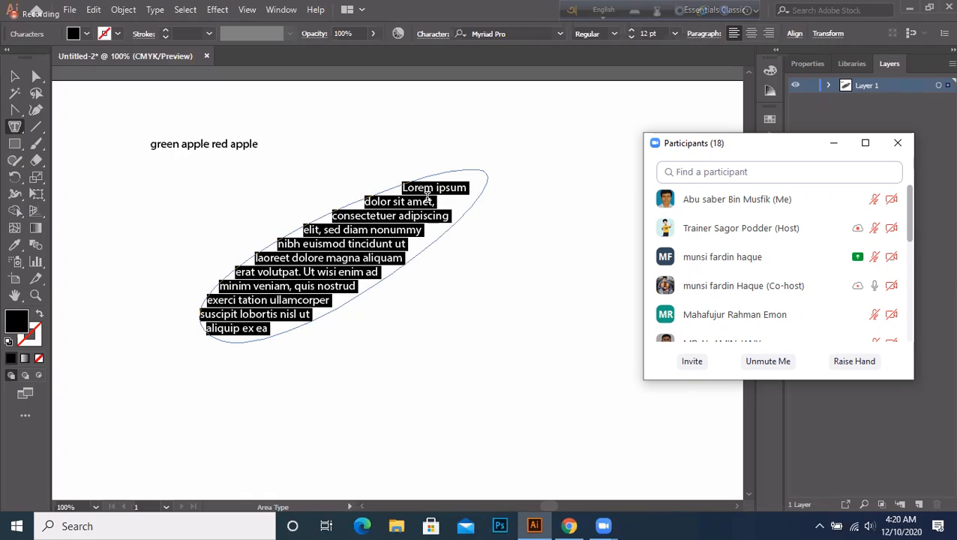
key(BackSpace)
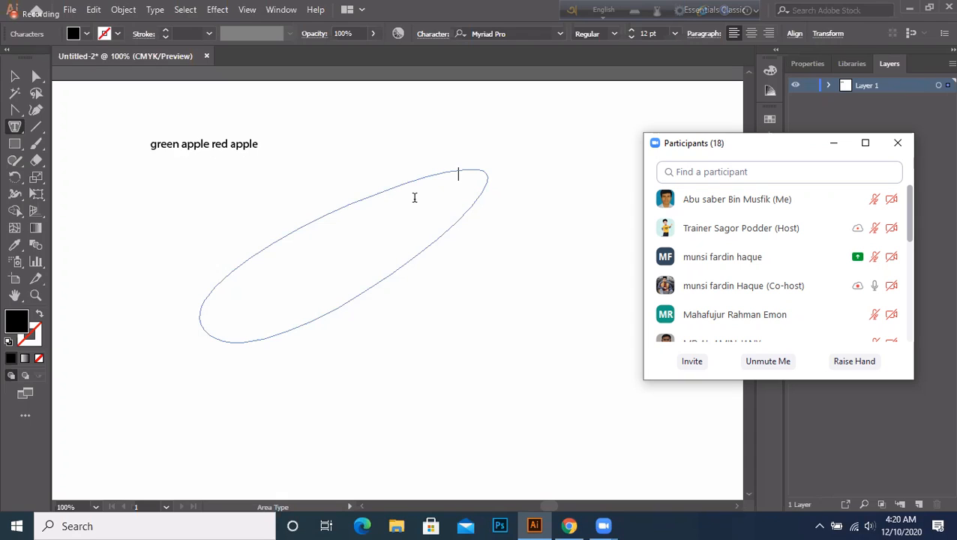
- Fill the ellipse container with the sample text "zero rate offf sbmkajjbdkjkmfnmlns jfooiigfiuhklf"
text(zero rate)
text(mkajjbdkjkmfn)
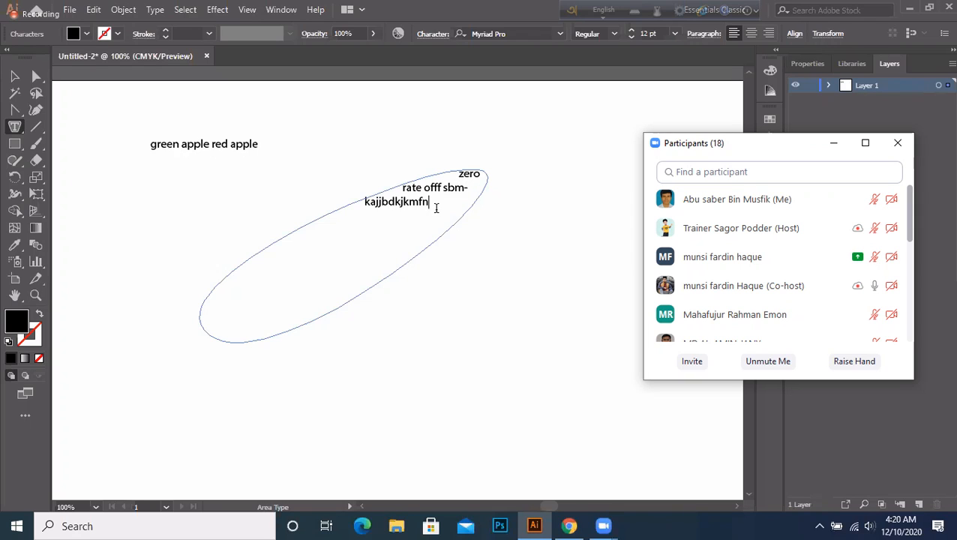
text(mlns jfooiigfiuhklf)
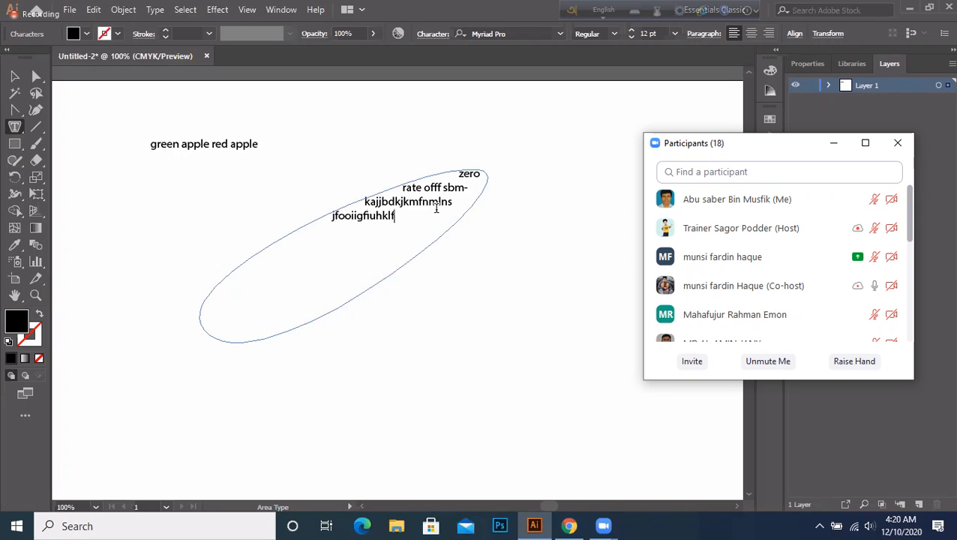
- Continue the sample text in the ellipse container with ".ff..,zhukemsbgfujle,,;,doilfm.fiiem," and finish editing it
text(.ff.,zhukemsbgfujle,,;doi)
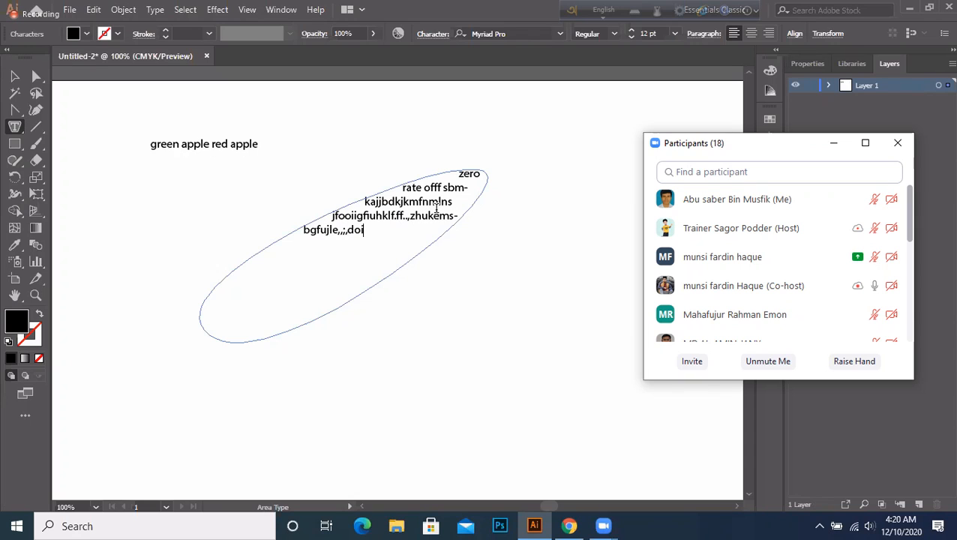
text(lfm.fiem,)
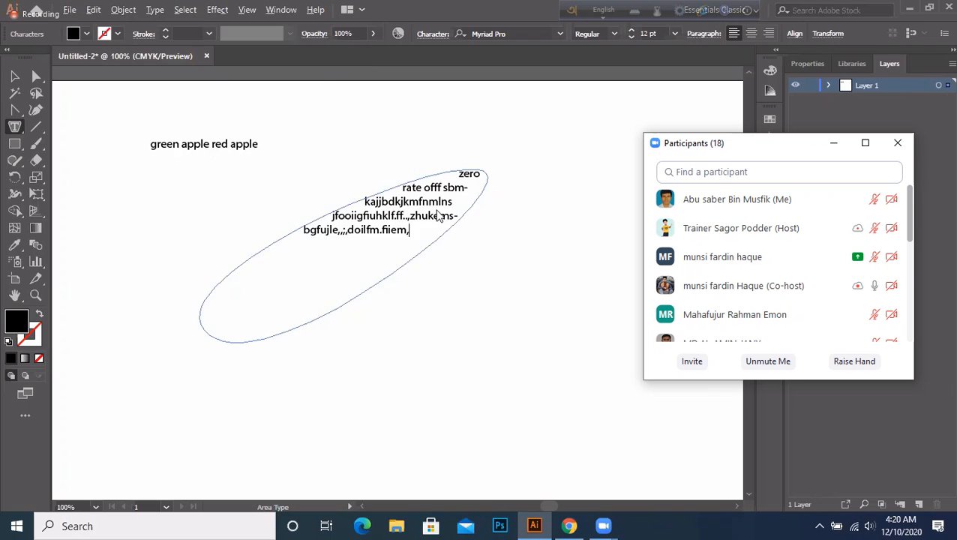
key(alt+c)
key(g)
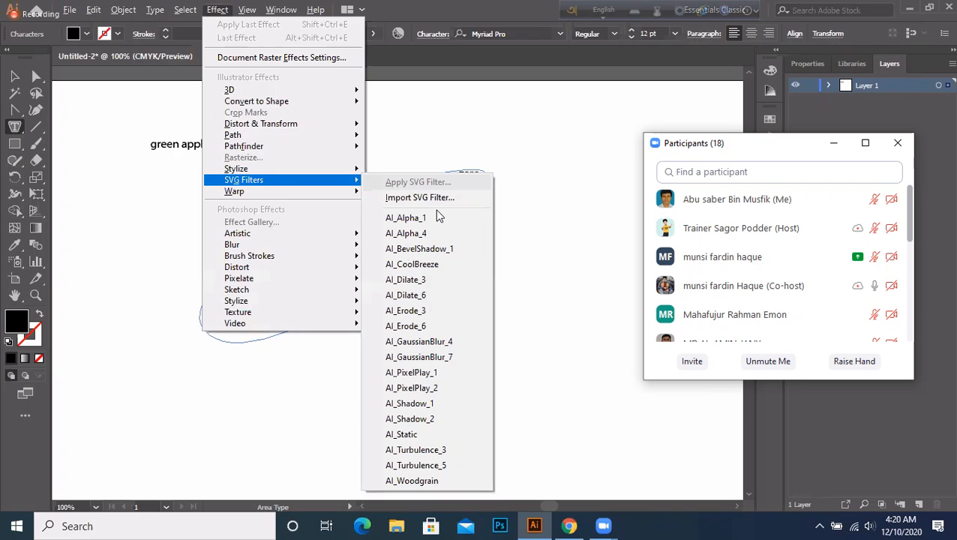
click(492, 91)
click(614, 282)
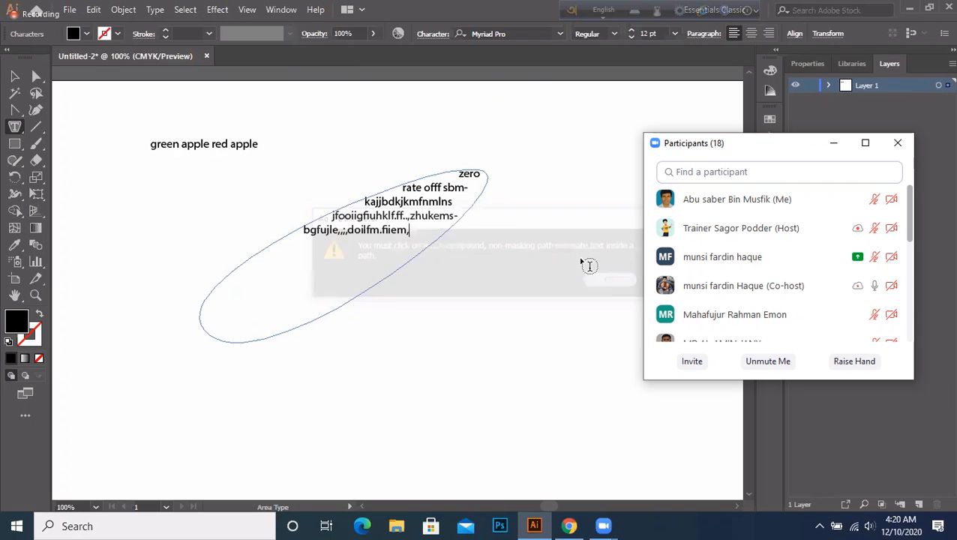
key(Escape)
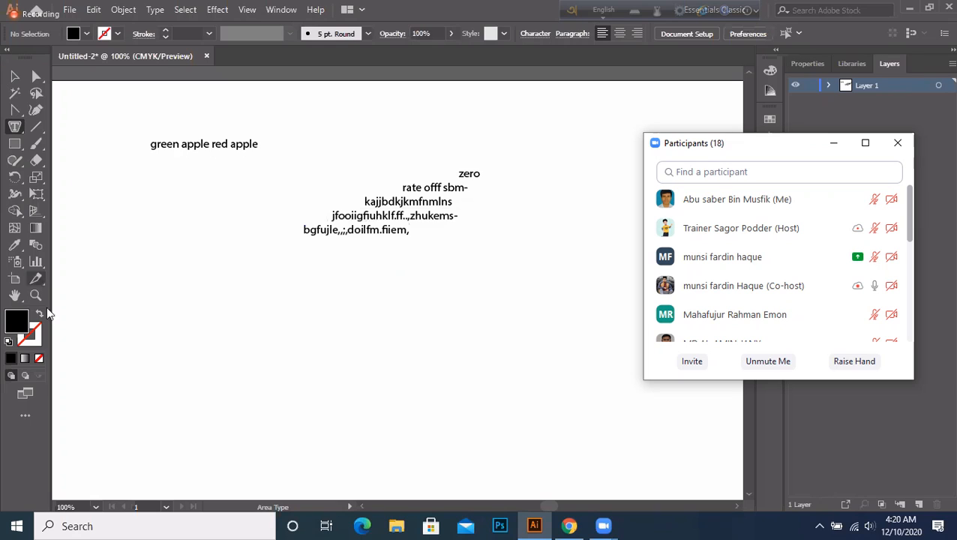
- Try to place path text on the empty canvas with the Type on a Path tool
click(14, 126)
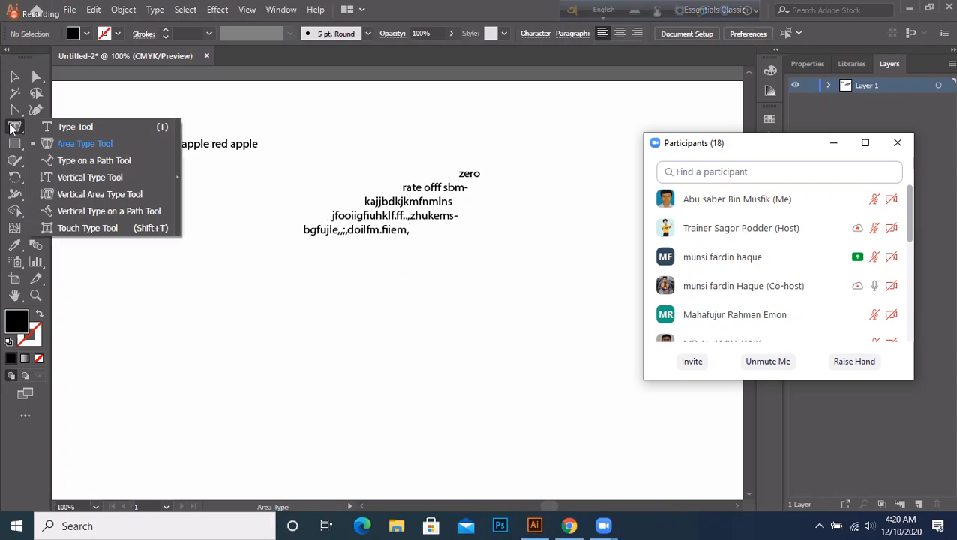
click(83, 163)
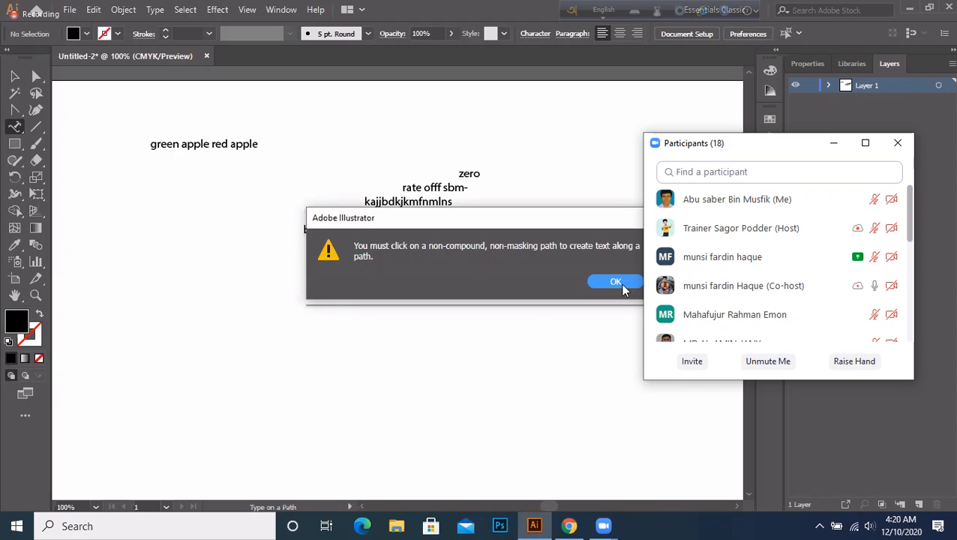
click(615, 282)
click(559, 283)
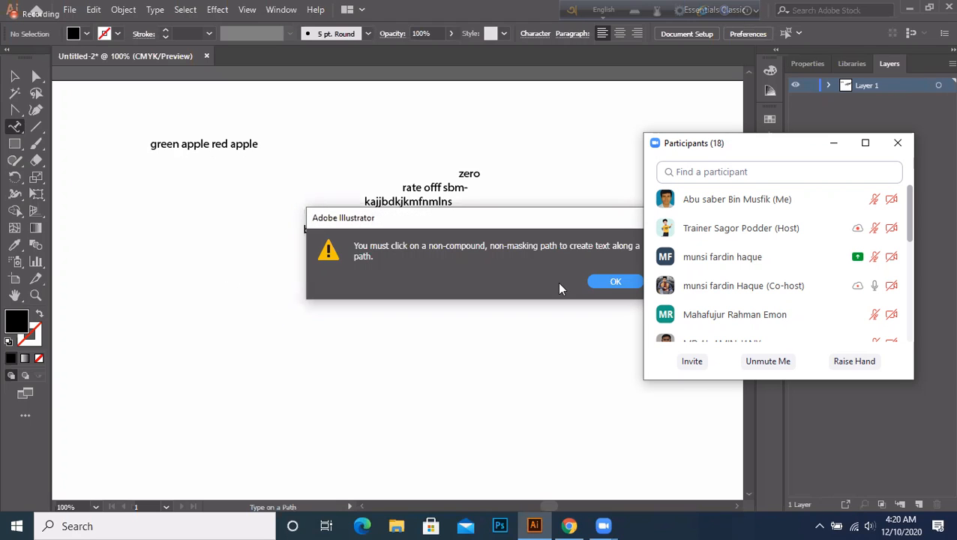
click(614, 282)
right_click(16, 127)
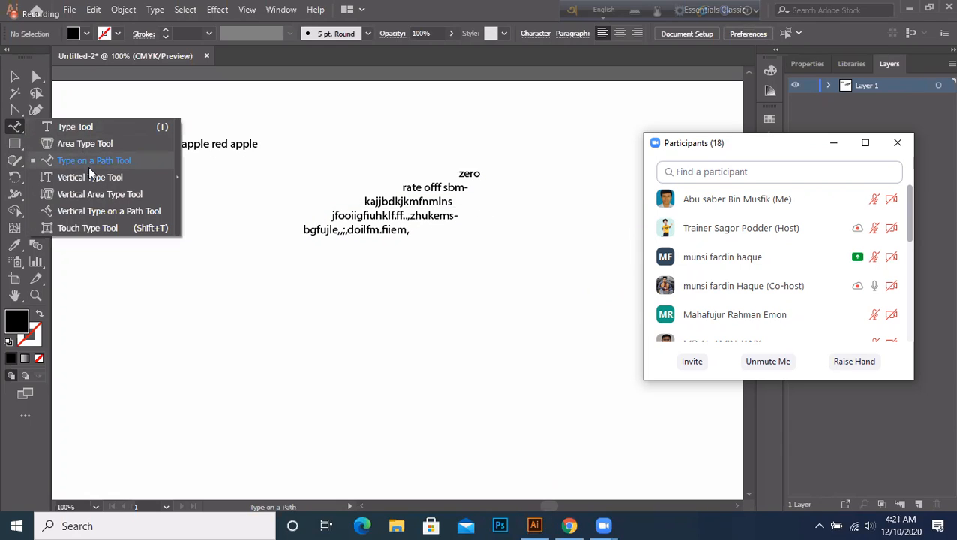
click(78, 37)
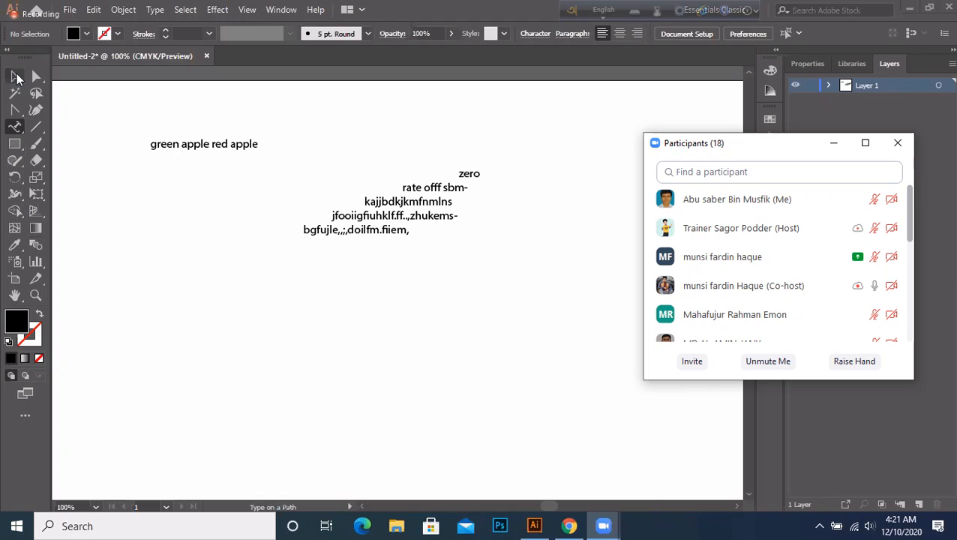
- Draw a nearly circular ellipse below the existing text and set its fill to None
click(14, 143)
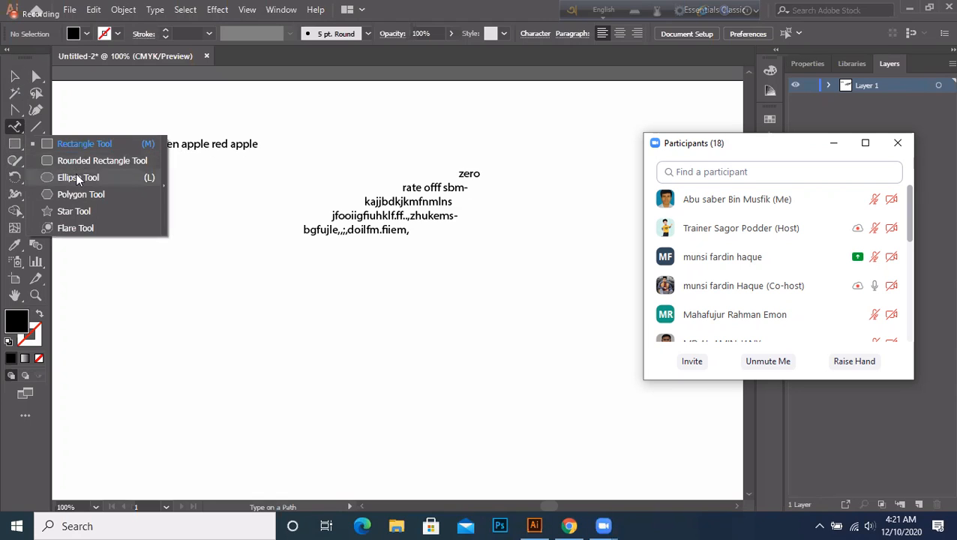
click(78, 177)
drag(187, 256, 331, 387)
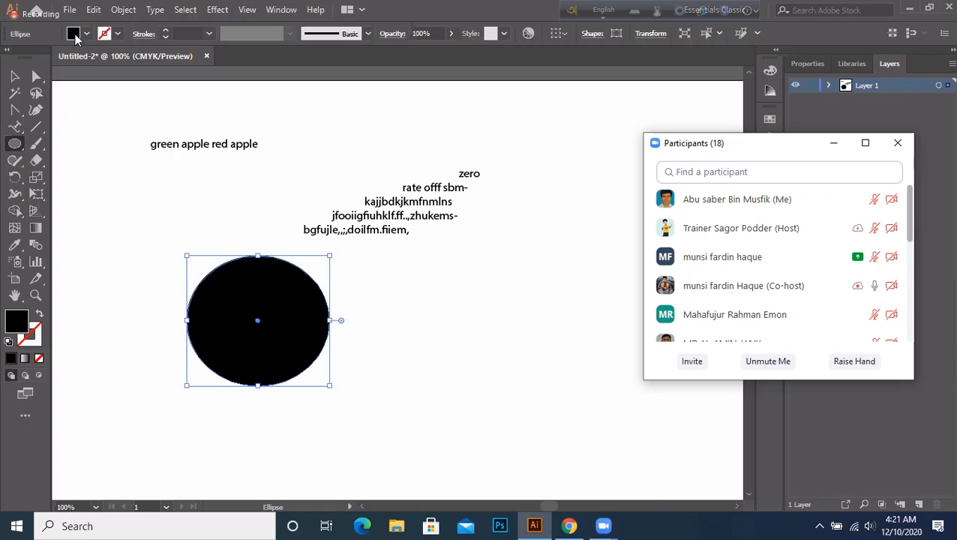
click(73, 35)
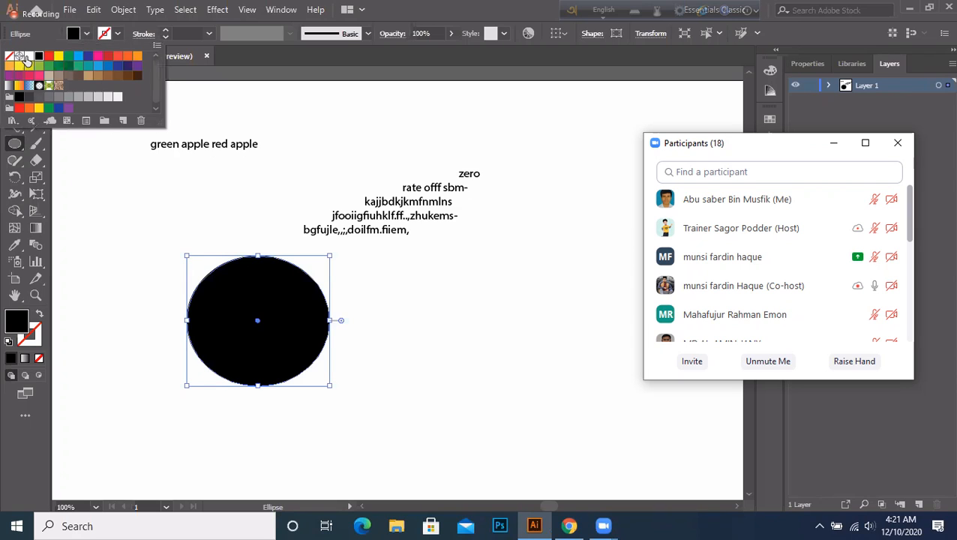
click(9, 57)
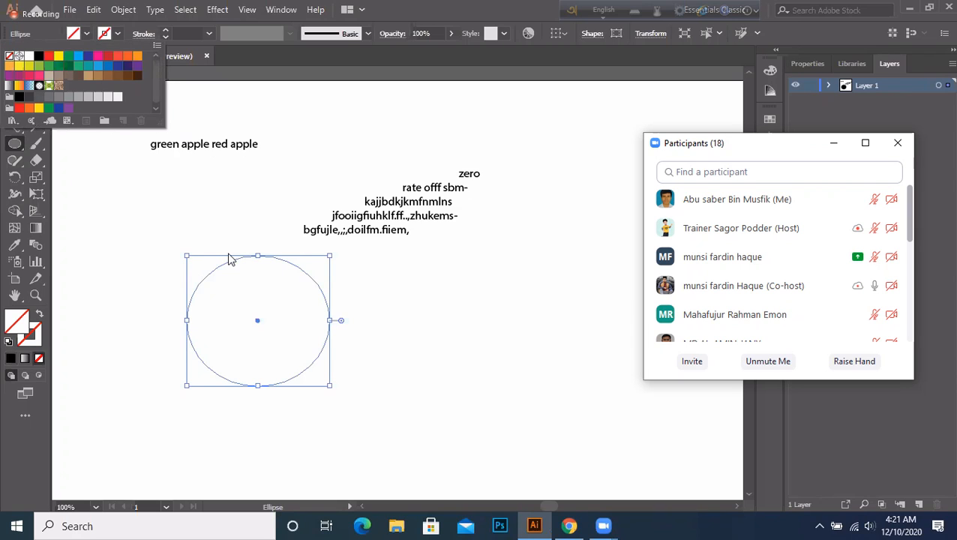
click(240, 304)
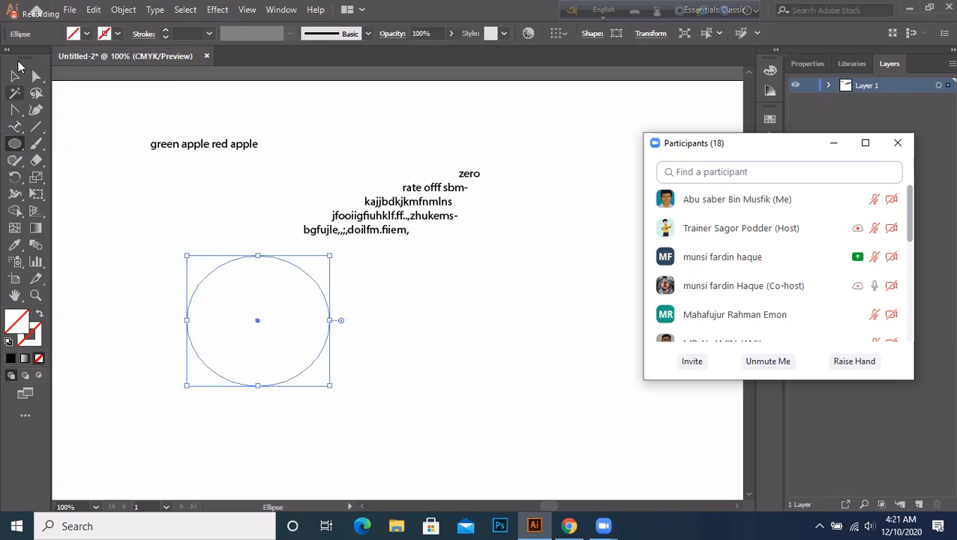
- Place text along the new ellipse with the Type on a Path tool and replace the placeholder's first letter with a run of "]" characters
click(15, 126)
click(76, 162)
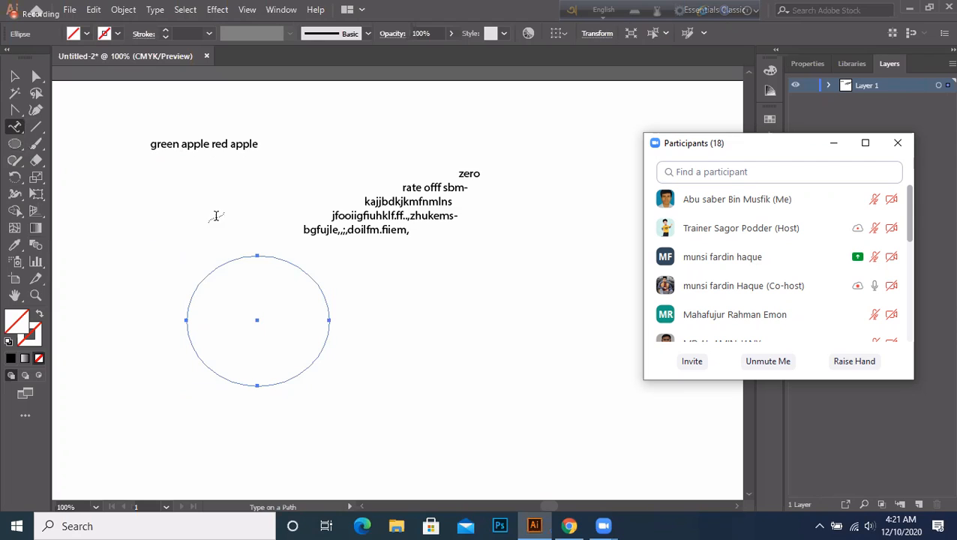
click(247, 255)
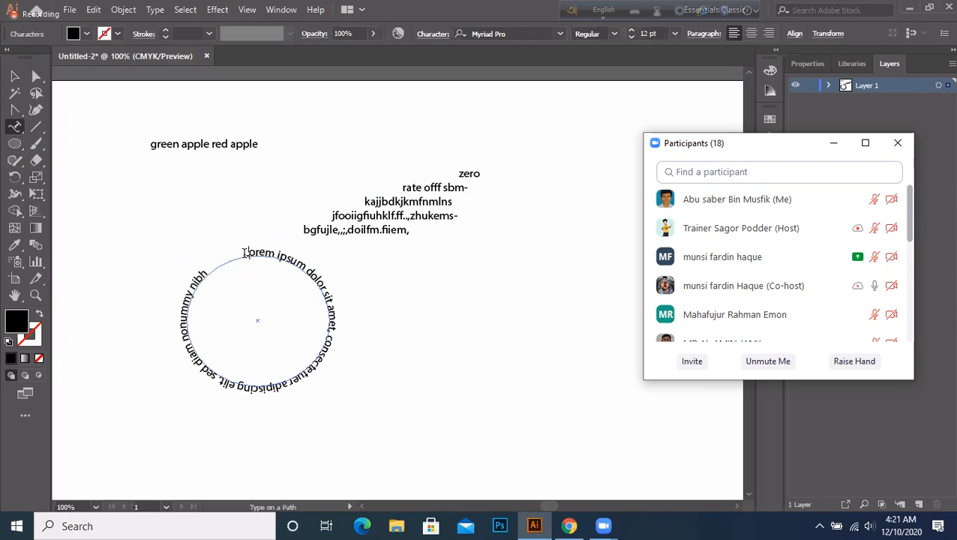
key(Delete)
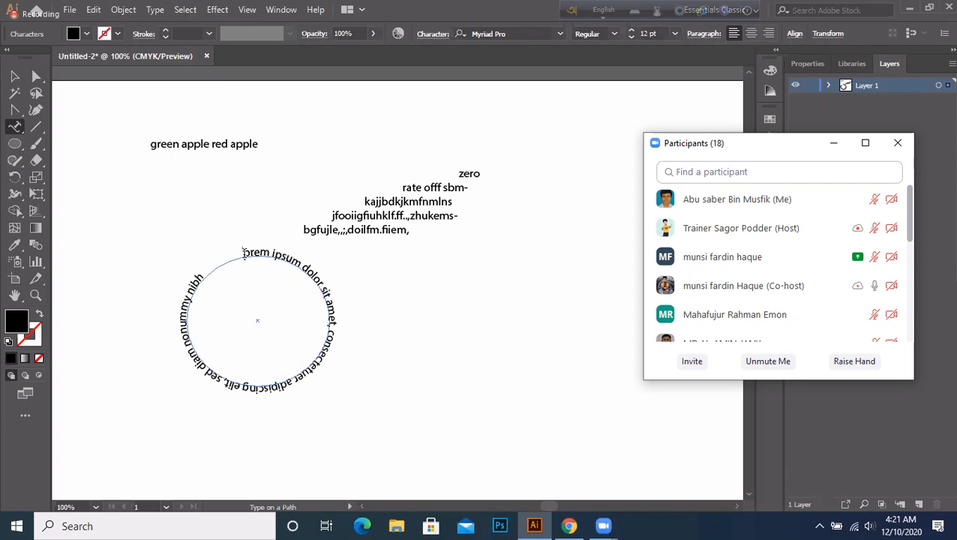
text(lllllllllllllllllllllllll)
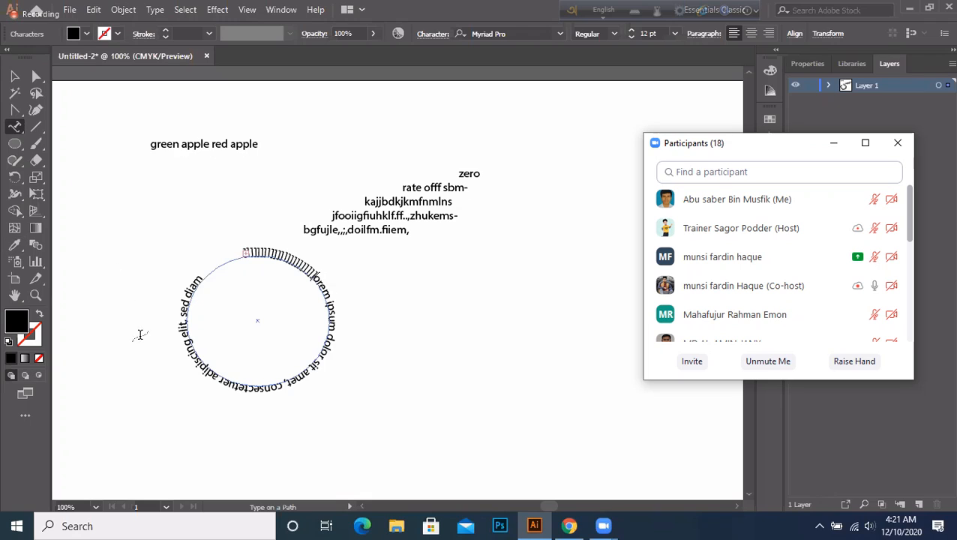
- Move the circular path text down the artboard, farther from the ellipse text
click(193, 286)
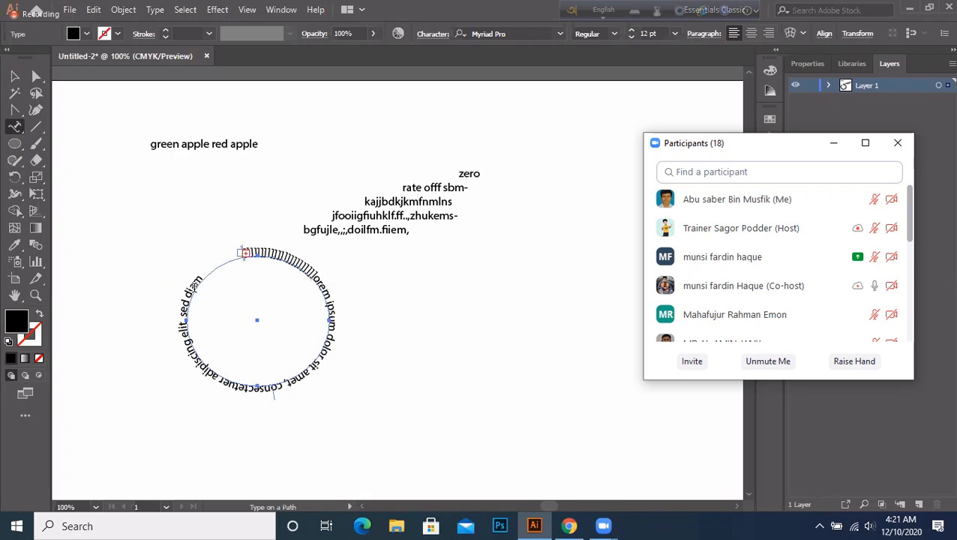
click(197, 284)
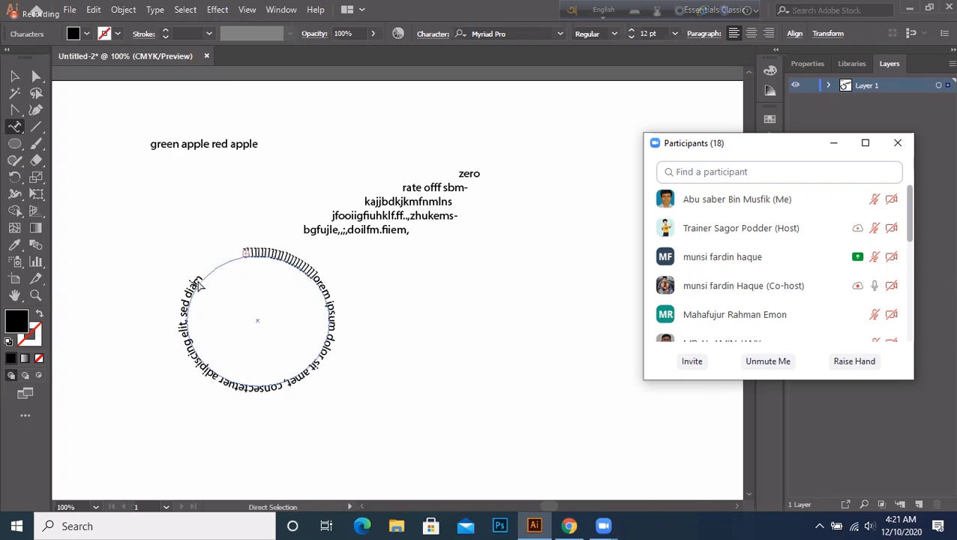
drag(200, 287, 219, 292)
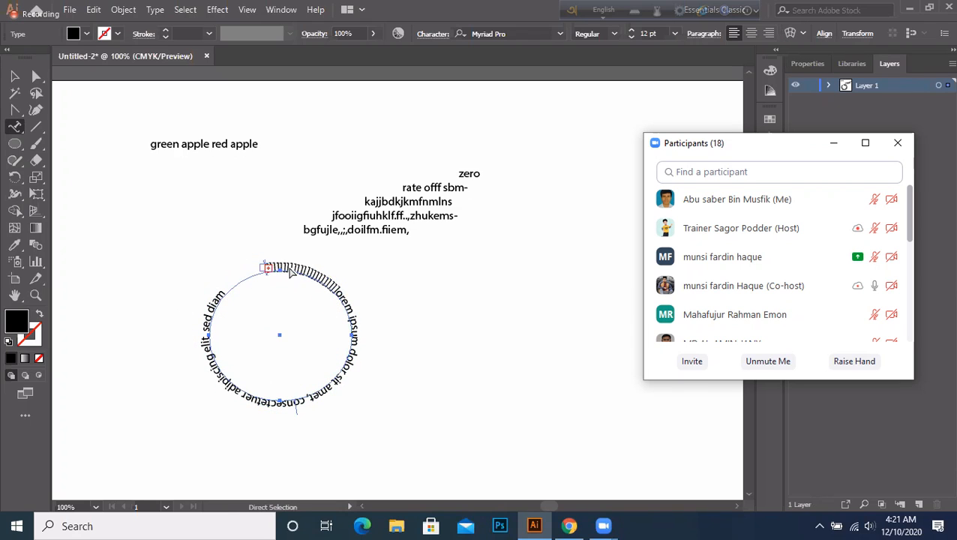
drag(292, 276, 289, 297)
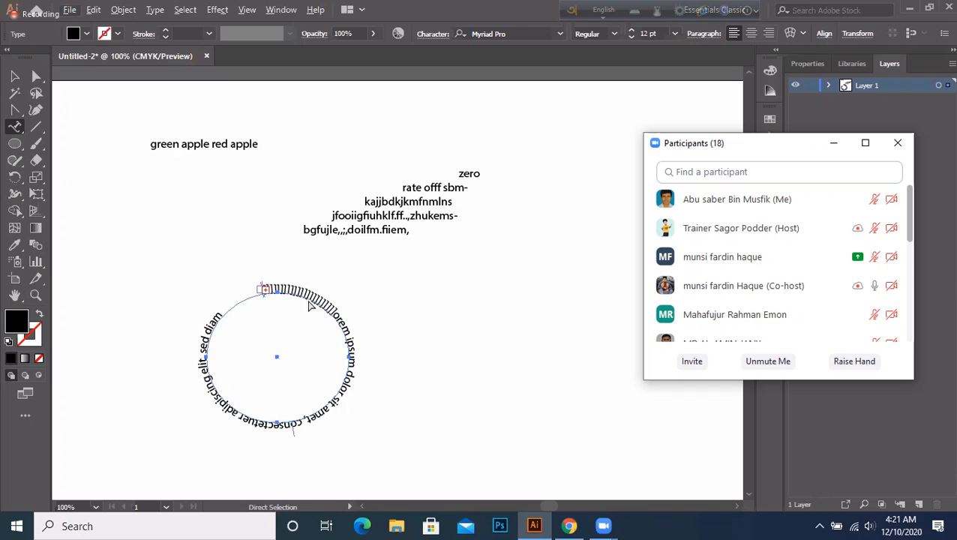
drag(299, 301, 299, 313)
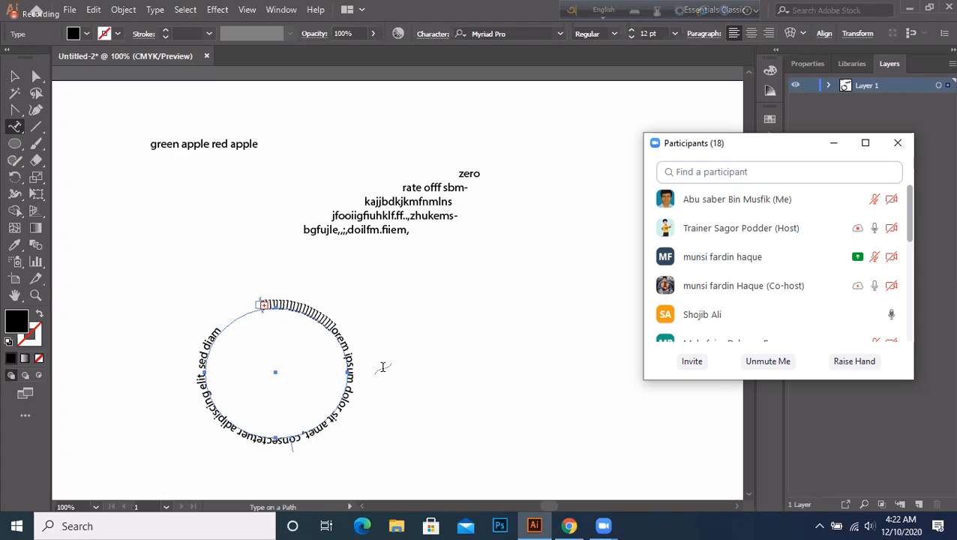
click(15, 76)
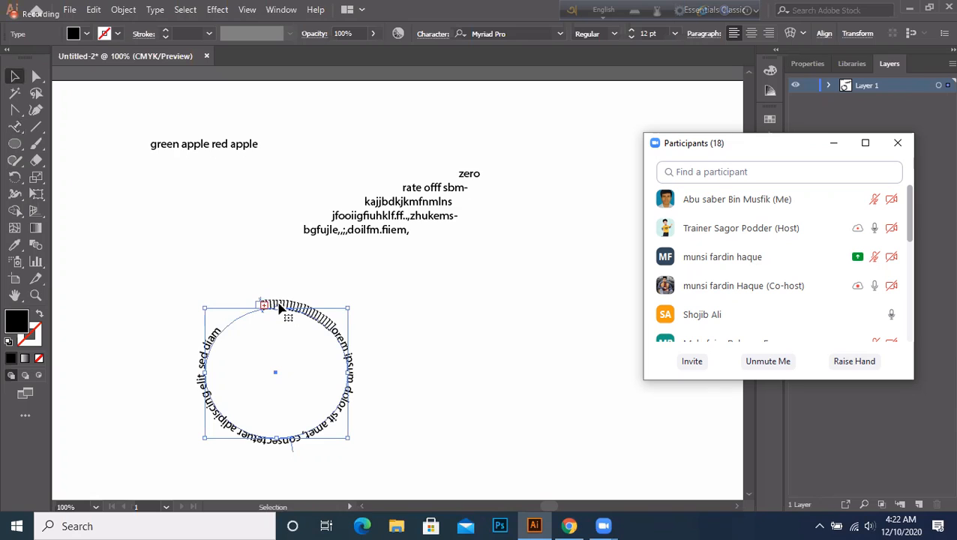
mouse_move(279, 310)
mouse_down()
mouse_move(277, 348)
mouse_move(276, 324)
mouse_up()
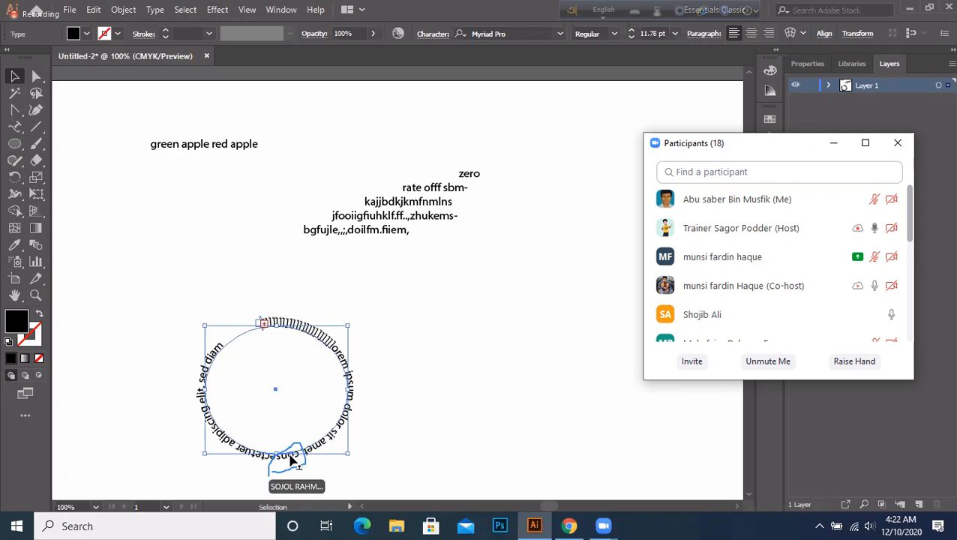
- Reposition the path text with its brackets, flipping it inside and back outside the circle, and shorten its span near the lower edge
mouse_move(292, 453)
mouse_down()
mouse_move(288, 421)
mouse_move(293, 443)
mouse_up()
key(t)
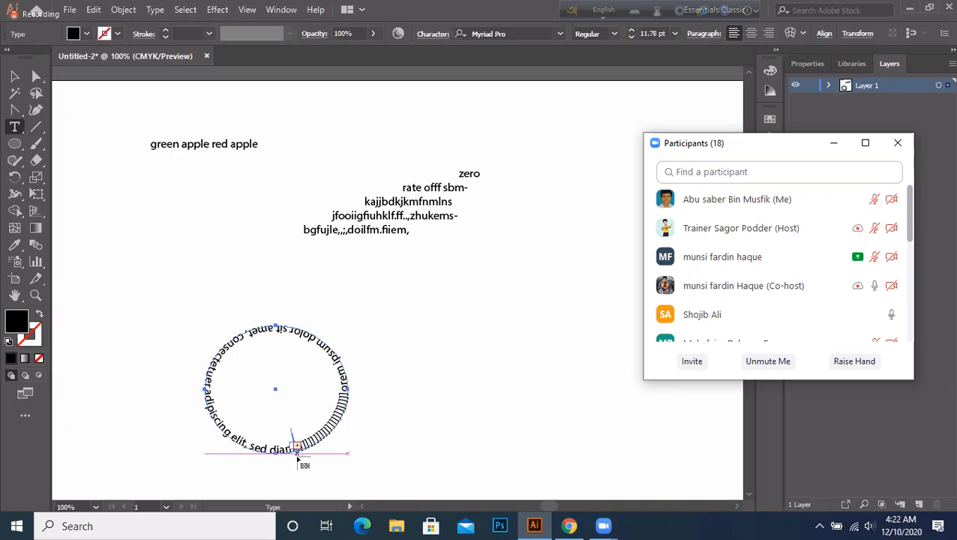
key(v)
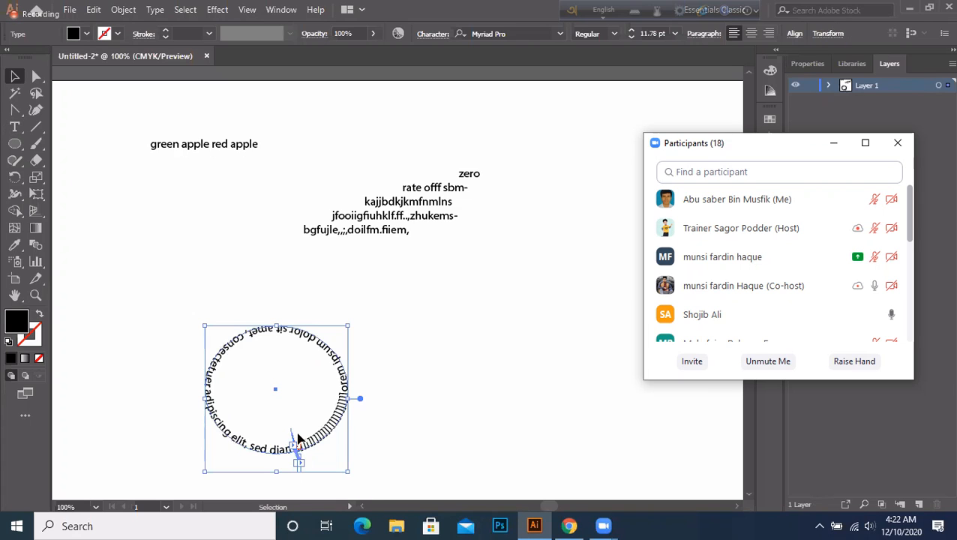
drag(298, 439, 325, 503)
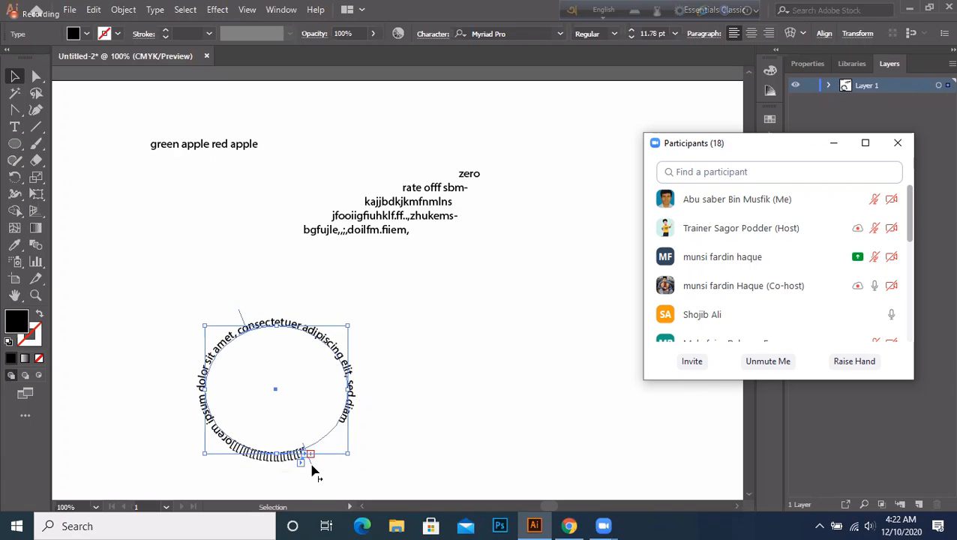
mouse_move(312, 465)
mouse_down()
mouse_move(297, 427)
mouse_move(305, 453)
mouse_up()
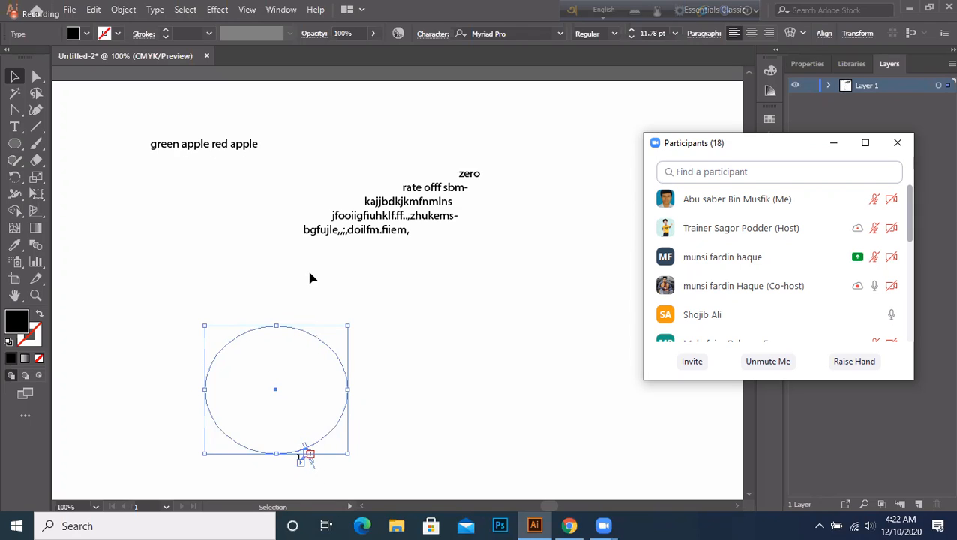
click(11, 131)
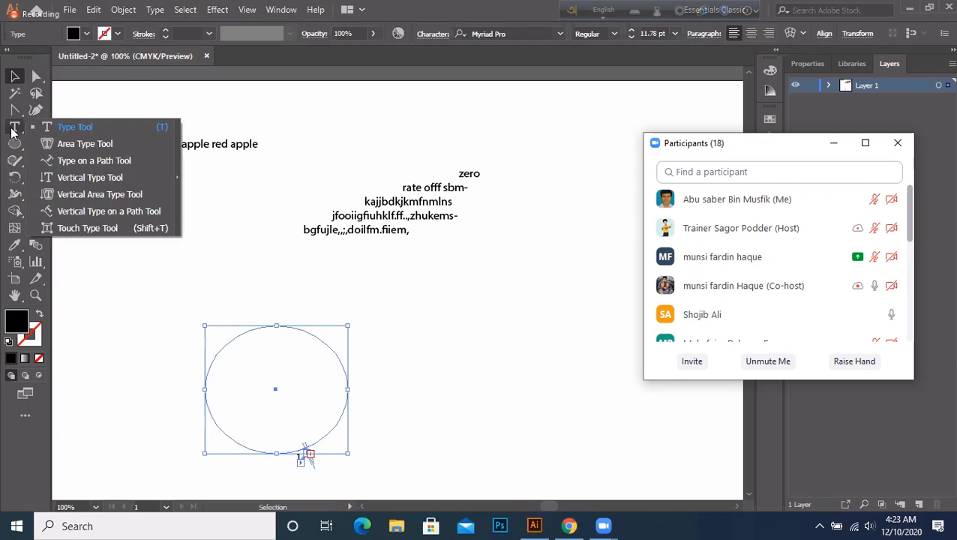
click(90, 178)
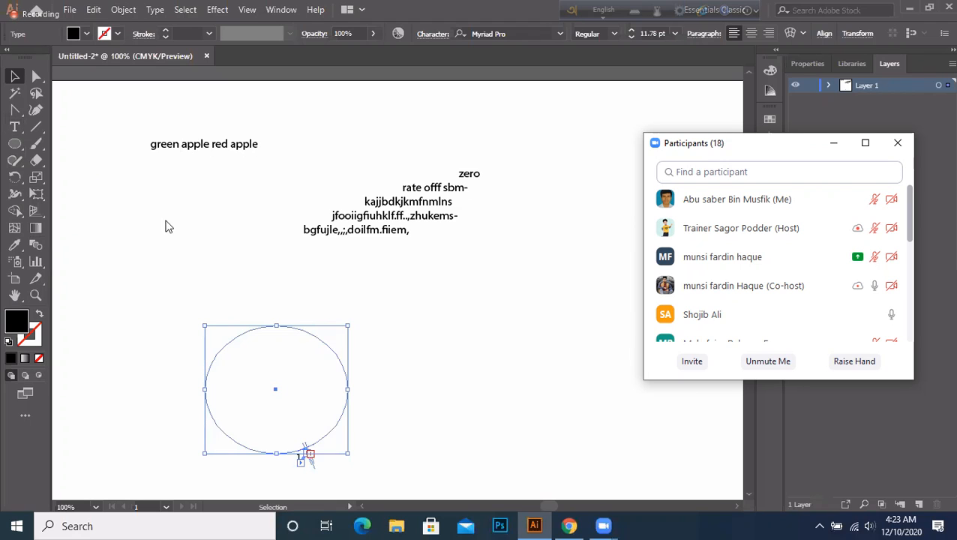
click(247, 330)
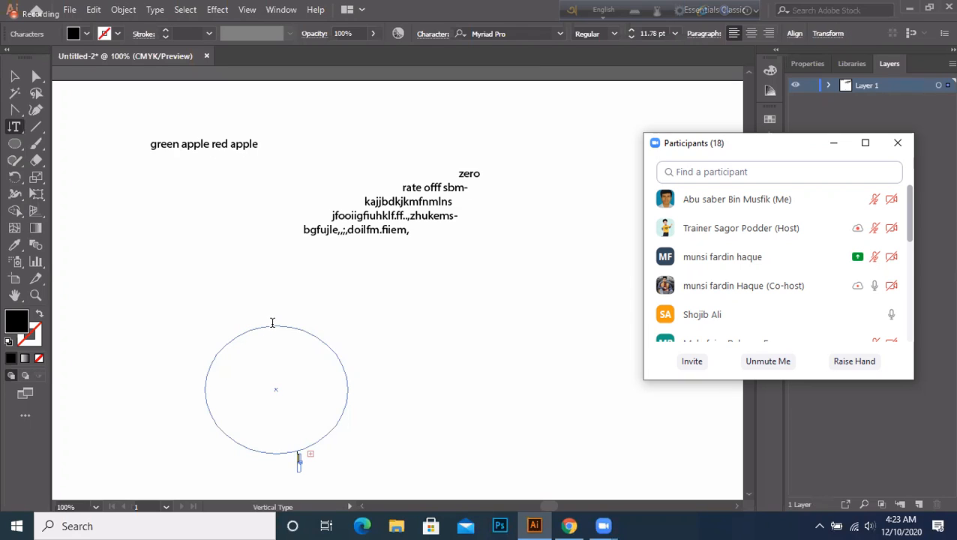
click(270, 330)
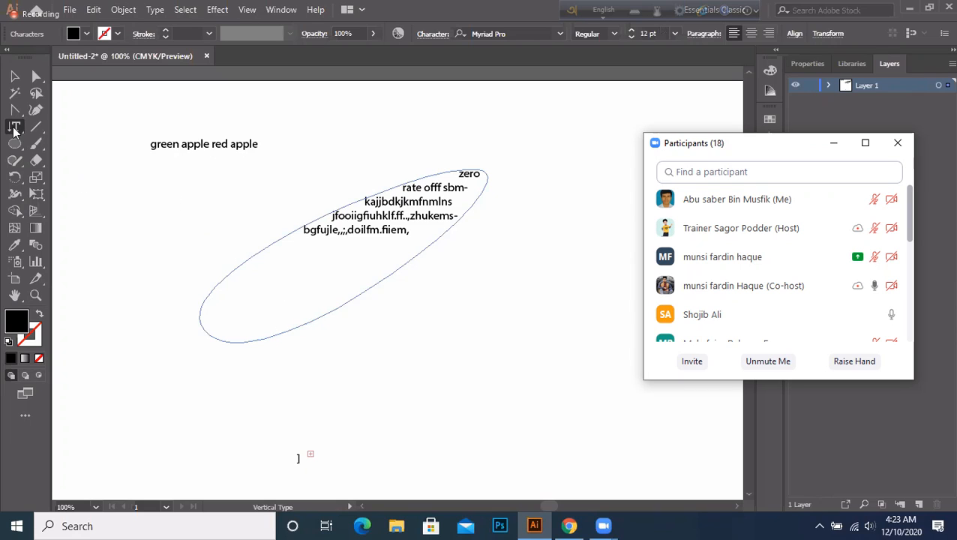
drag(21, 132, 103, 181)
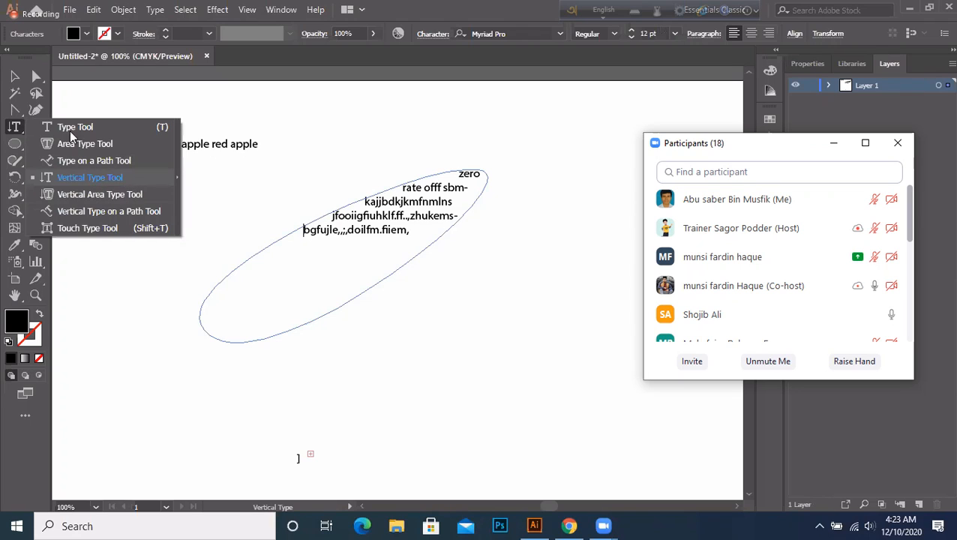
click(13, 129)
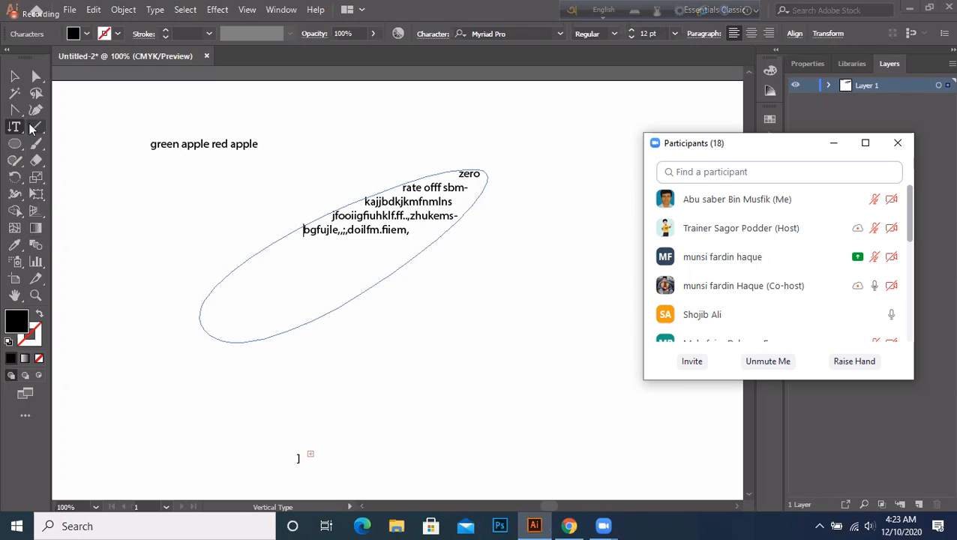
mouse_move(29, 123)
mouse_down()
mouse_move(11, 130)
mouse_move(34, 129)
mouse_up()
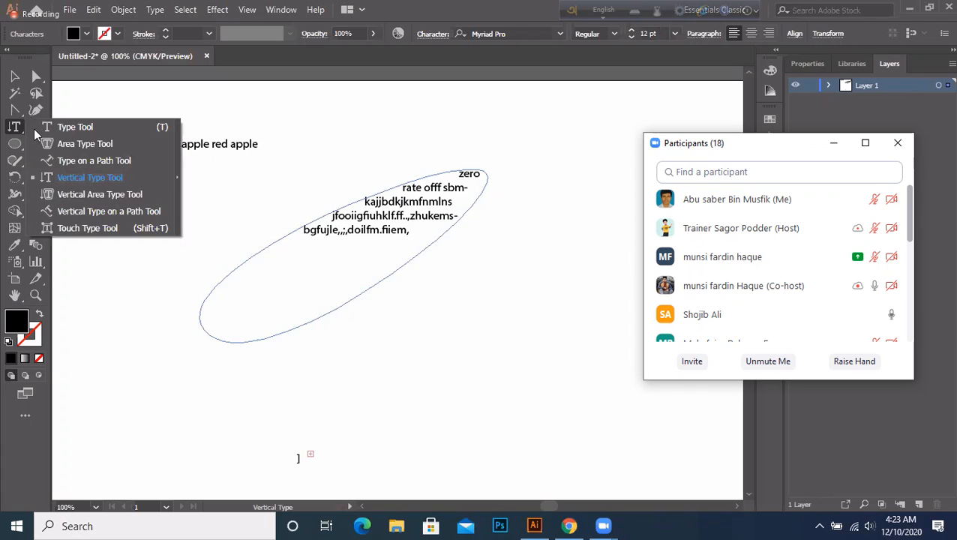
- Add a vertical line of text reading "faa====" beside the slanted ellipse text with the Vertical Type tool
click(93, 184)
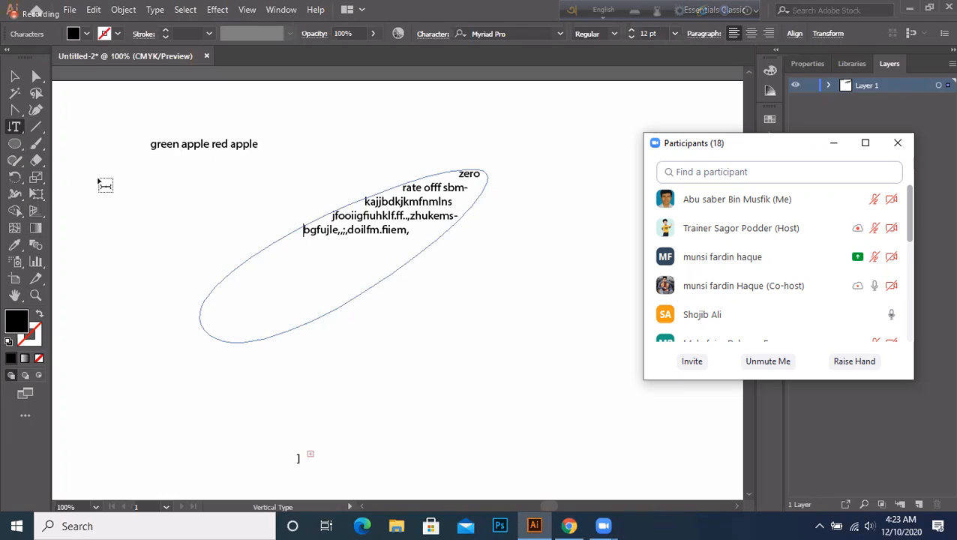
key(ctrl+z)
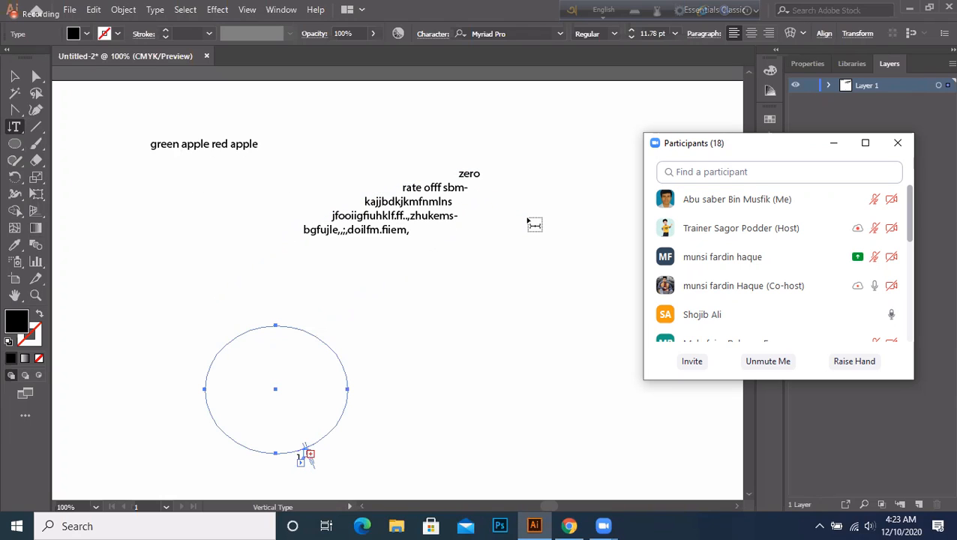
click(545, 199)
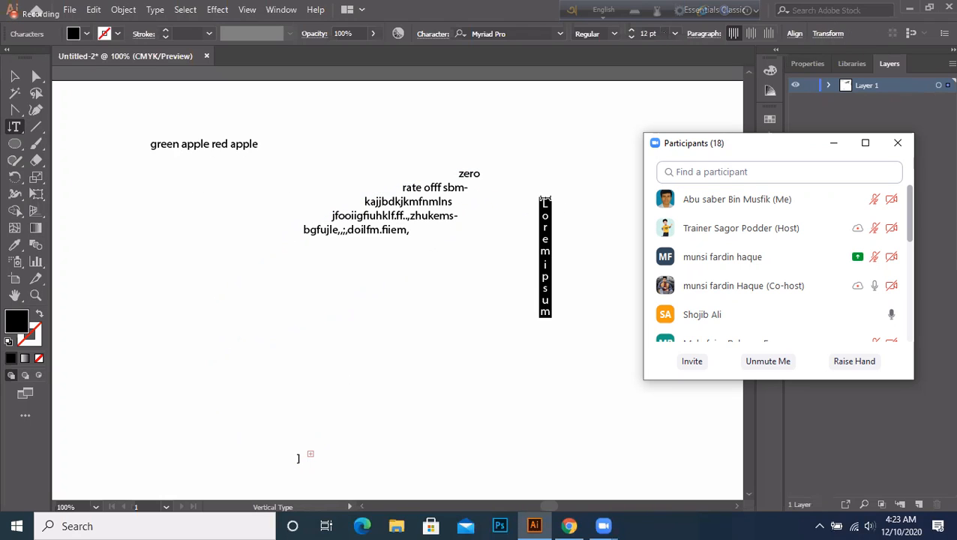
text(faa====)
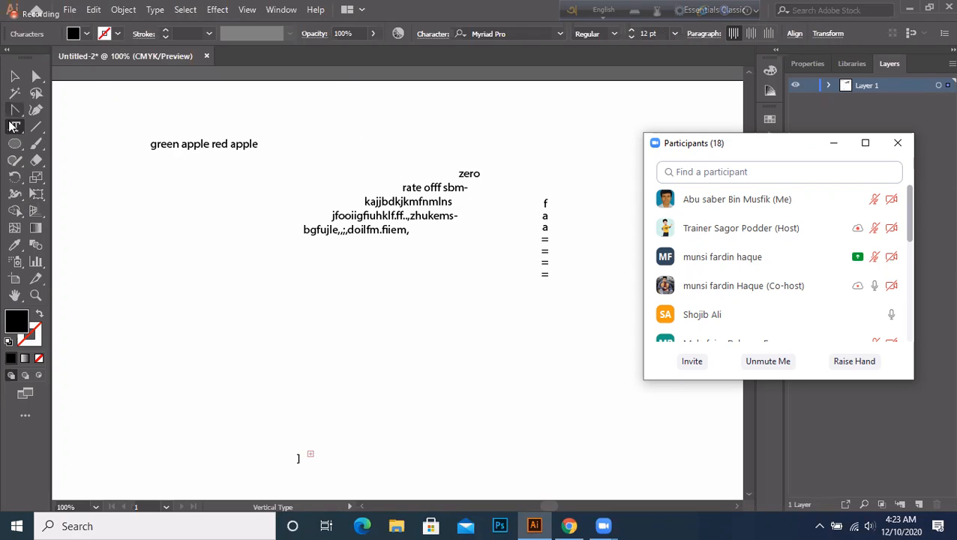
- Try to start vertical area text on an empty part of the artboard with the Vertical Area Type tool
click(11, 114)
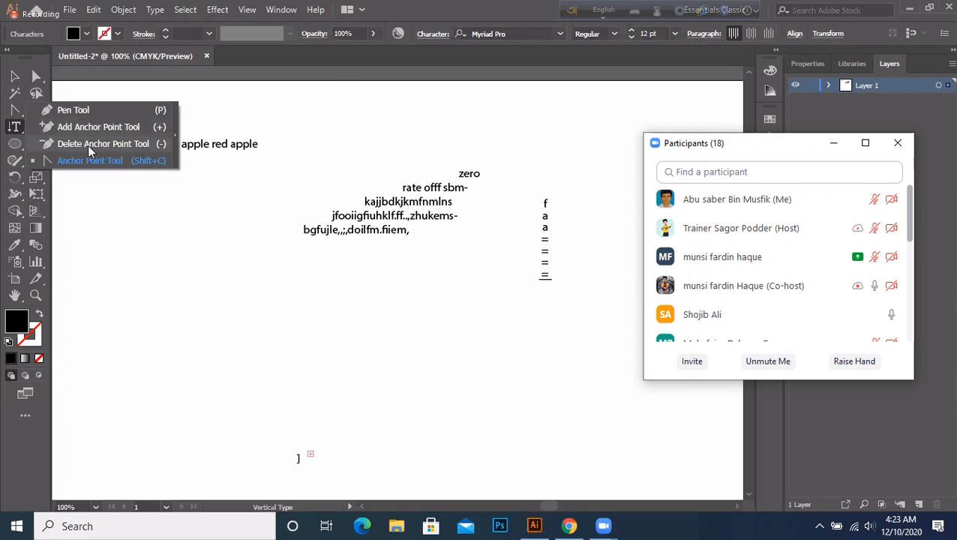
click(15, 128)
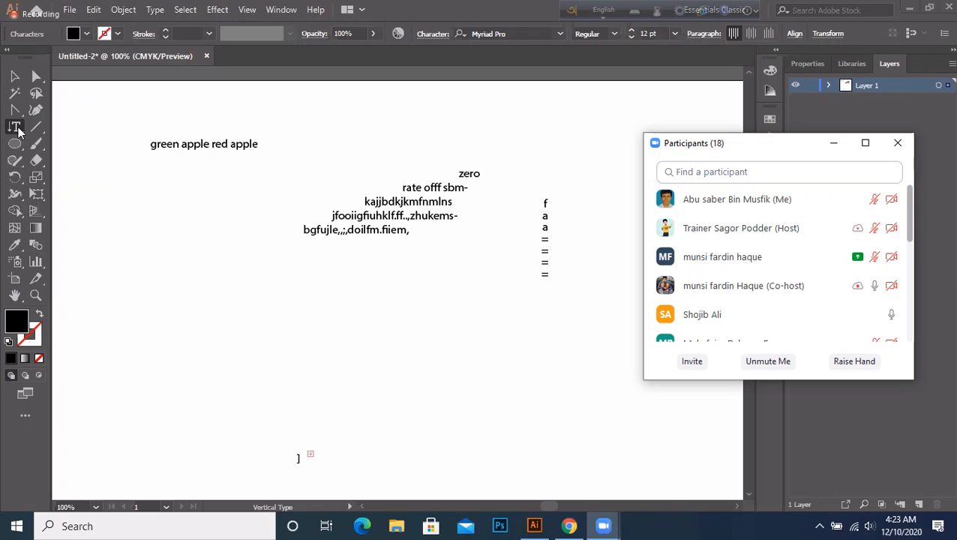
click(17, 129)
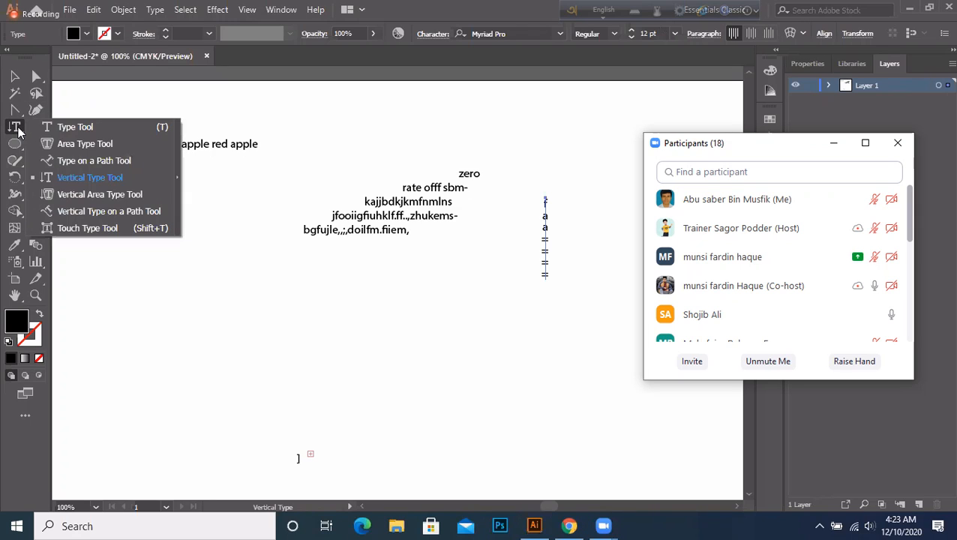
click(82, 195)
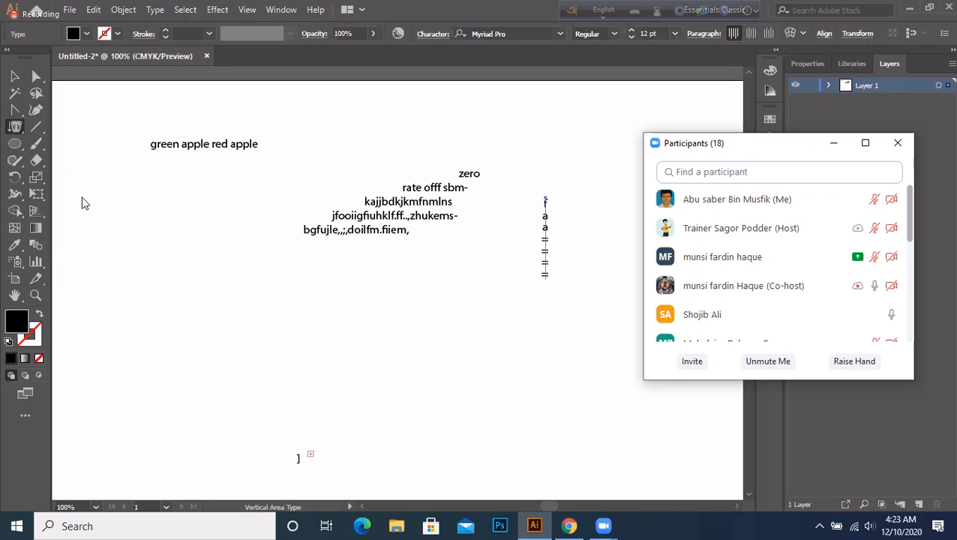
click(368, 321)
click(605, 280)
click(17, 128)
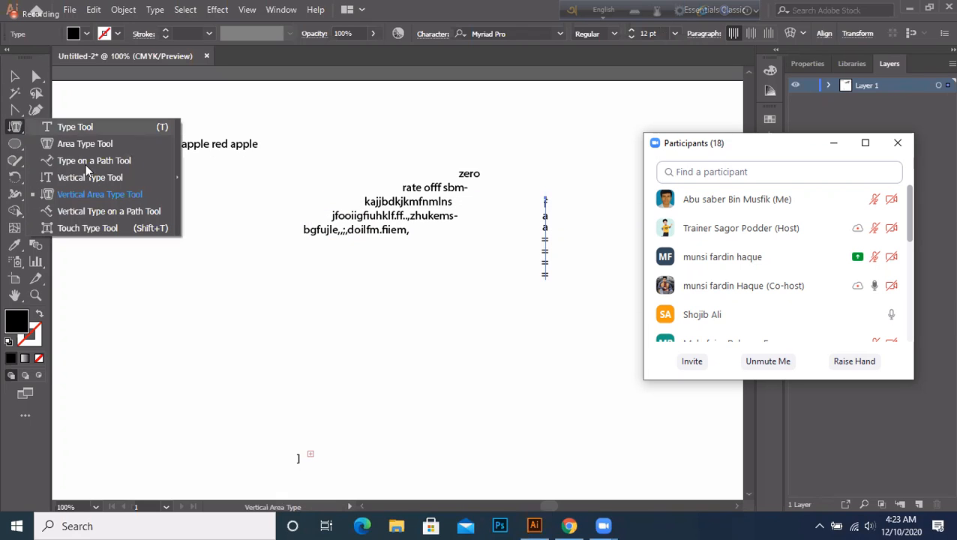
- Set the selected vertical text's fill to red and draw a rounded rectangle about 370 by 80 px below the slanted ellipse text
click(84, 34)
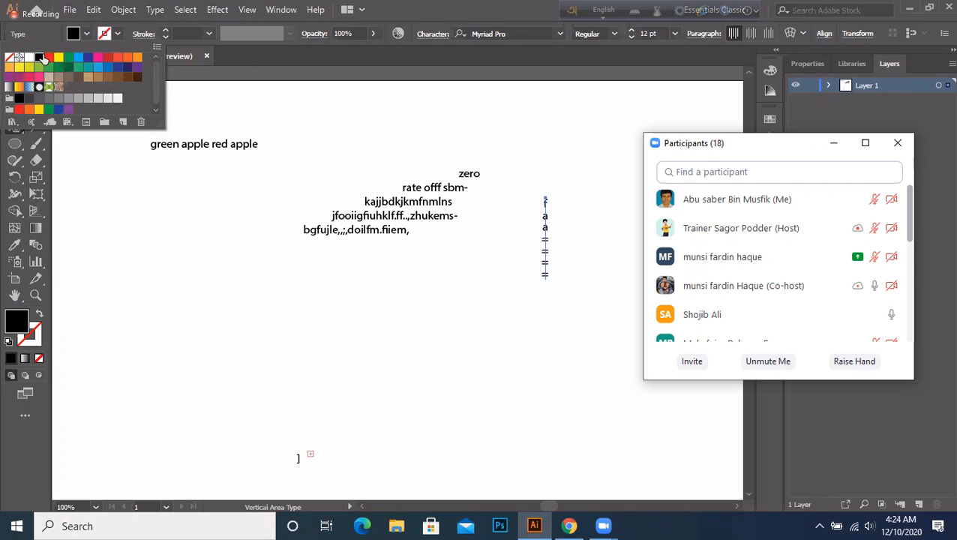
click(49, 58)
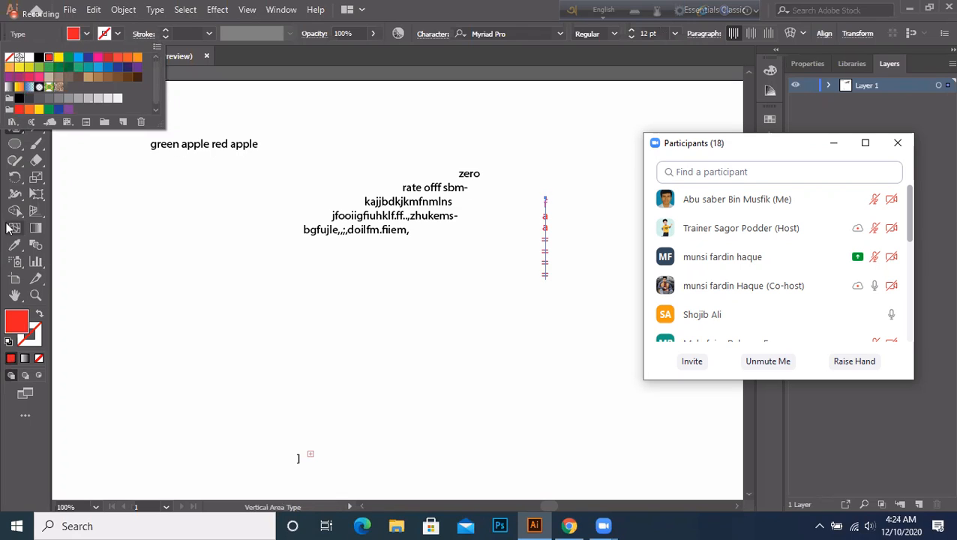
click(13, 141)
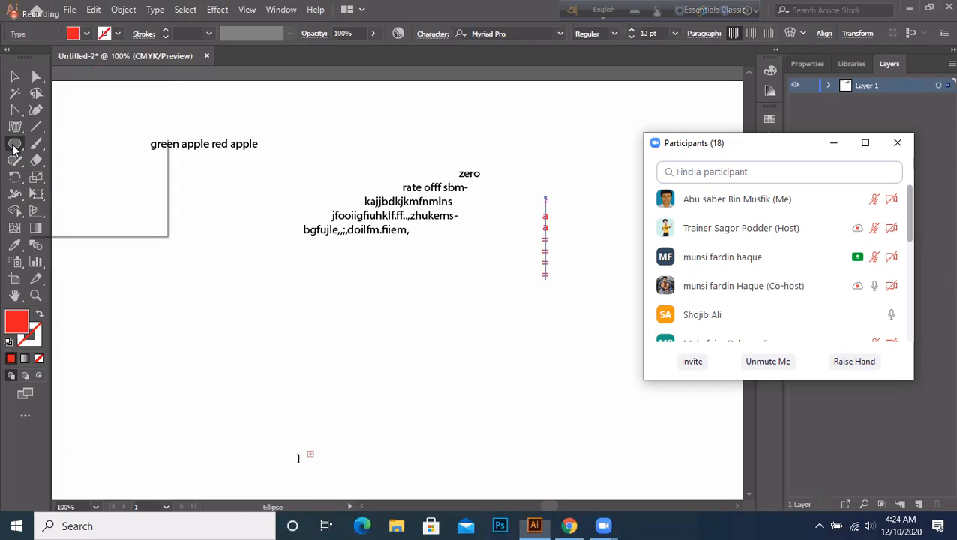
click(67, 161)
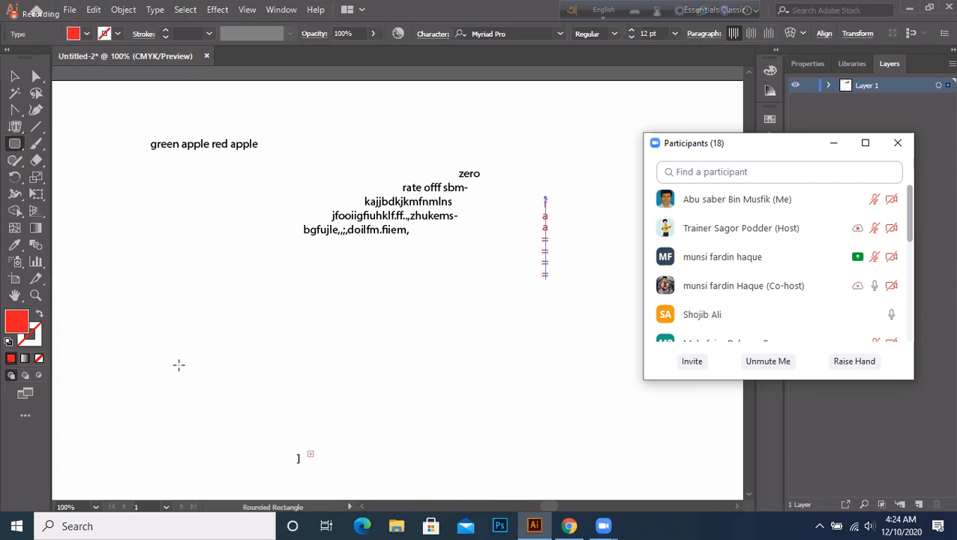
drag(170, 335, 532, 412)
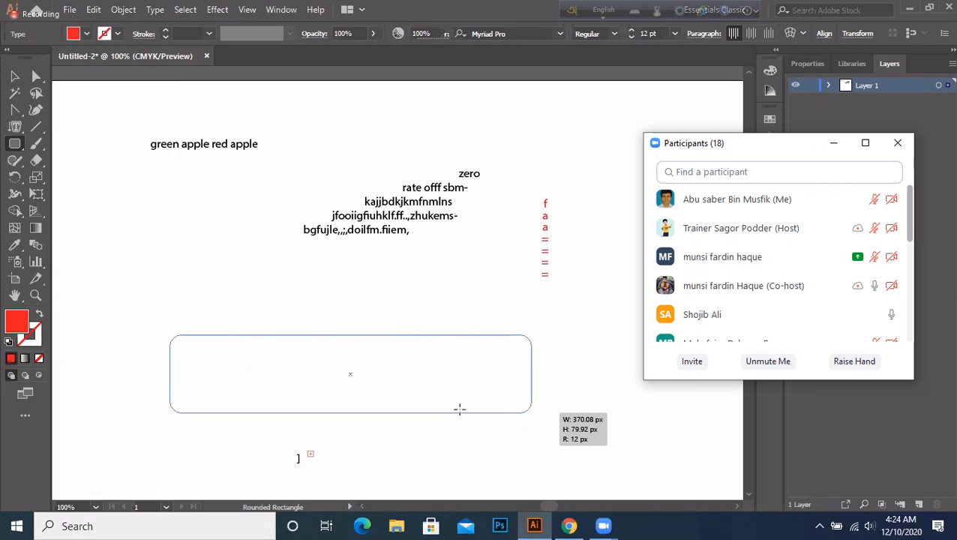
- Turn the red rounded rectangle into a text frame with the Vertical Area Type tool and clear its placeholder text
click(17, 127)
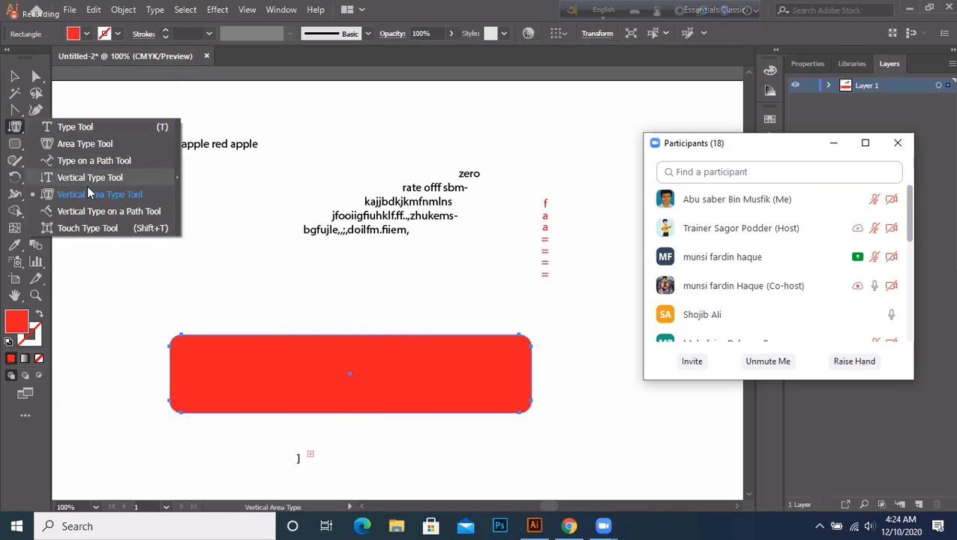
click(89, 195)
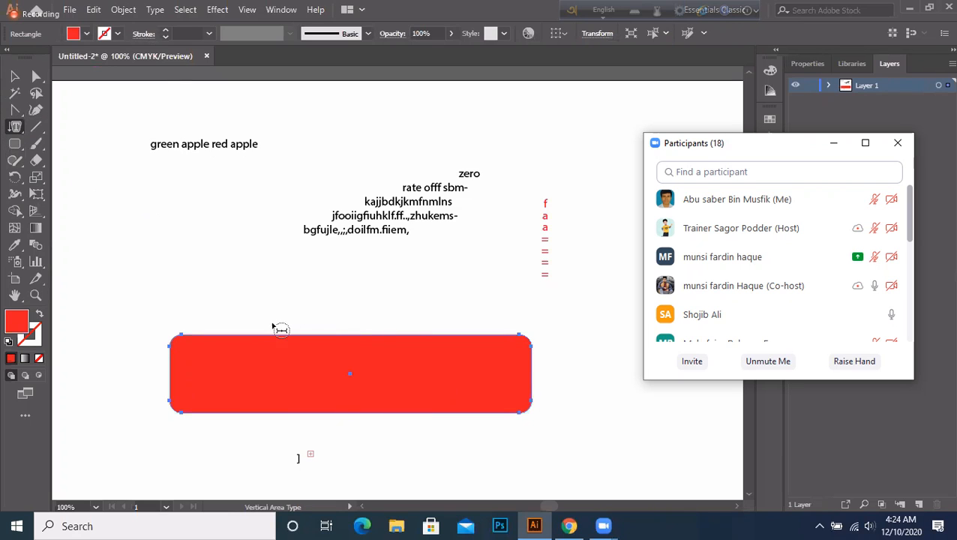
click(248, 376)
click(613, 283)
click(402, 340)
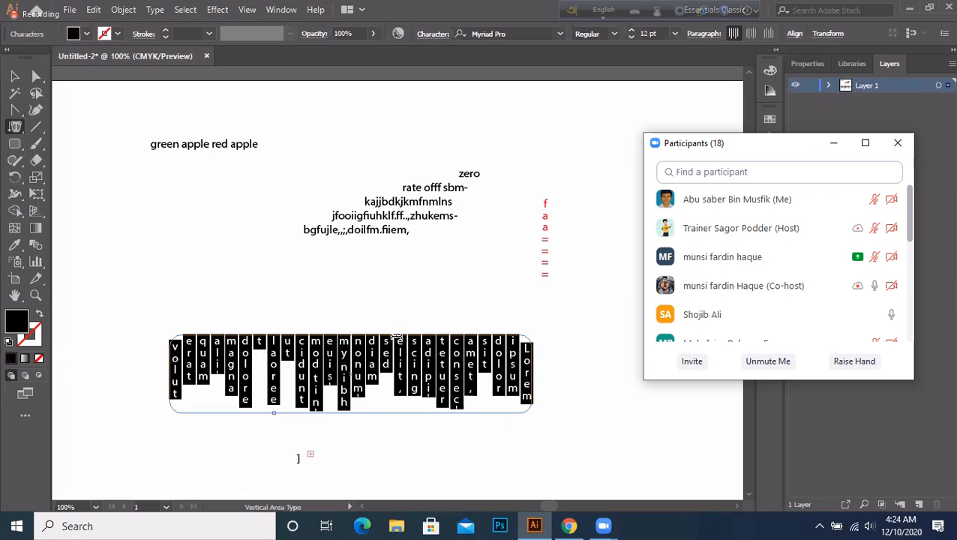
key(BackSpace)
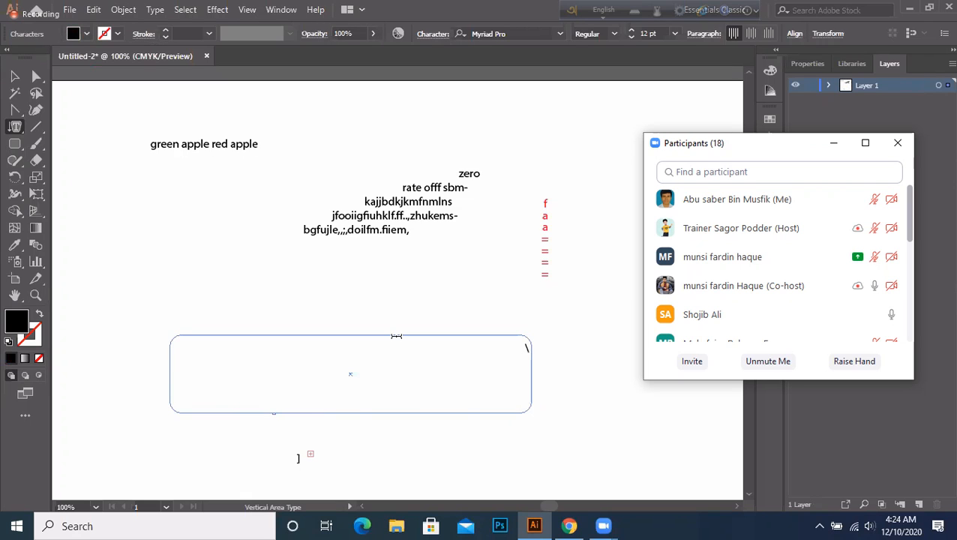
- Enter random sample letters beginning with "\dhjj affddd adee'" as vertical columns in the rounded rectangle, ending with "tyd", and deselect the text
text(\dhjj )
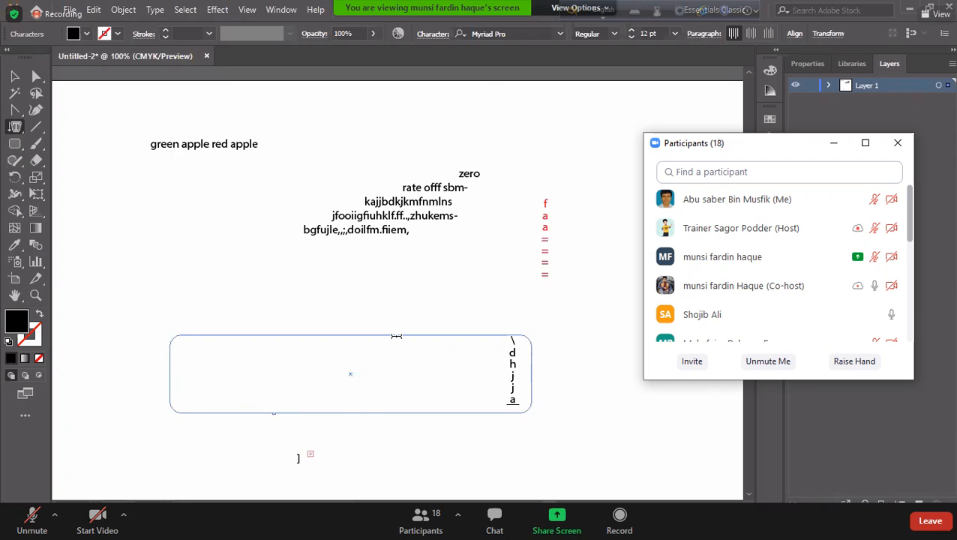
text(affddd ad)
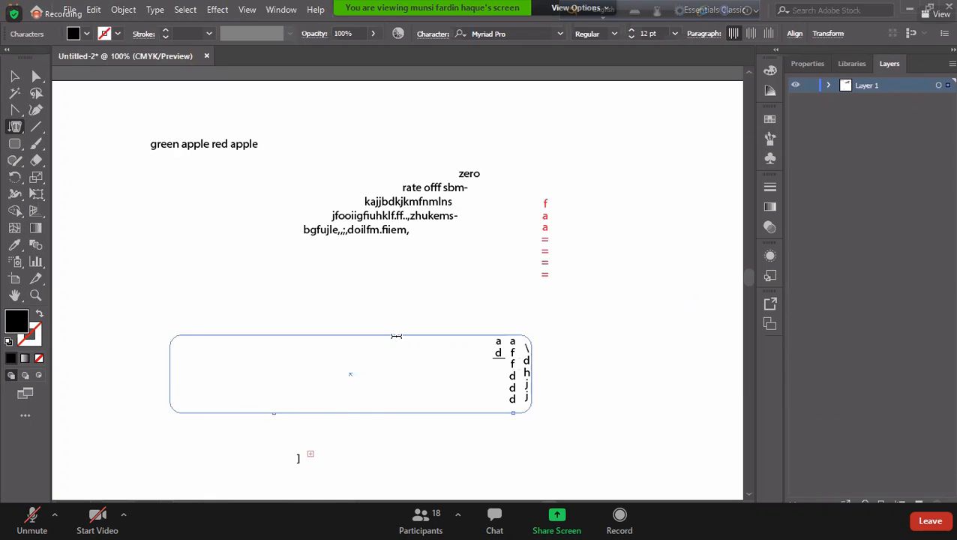
text(ee')
key(Return)
text(afaey)
key(Return)
text(jdthhdndr)
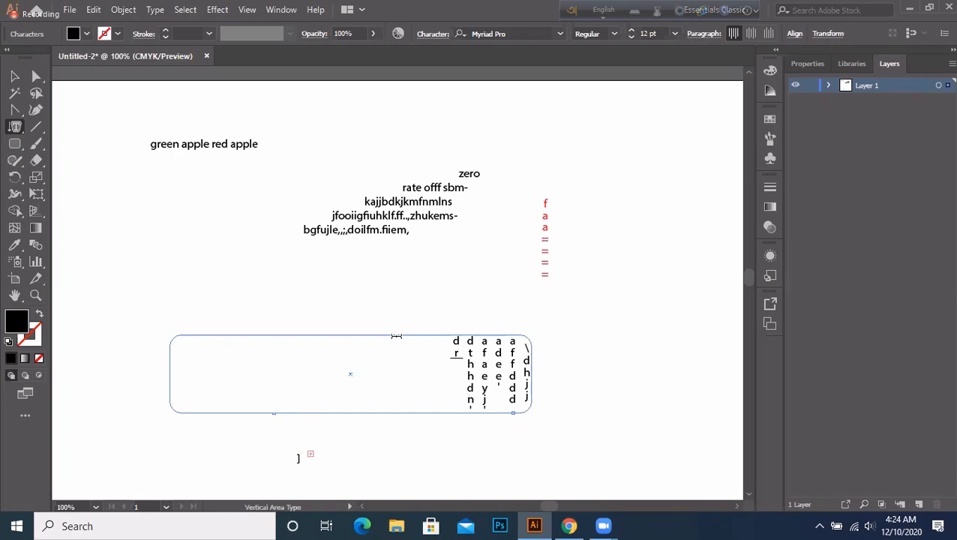
text(tsjkk'jyyhndgt)
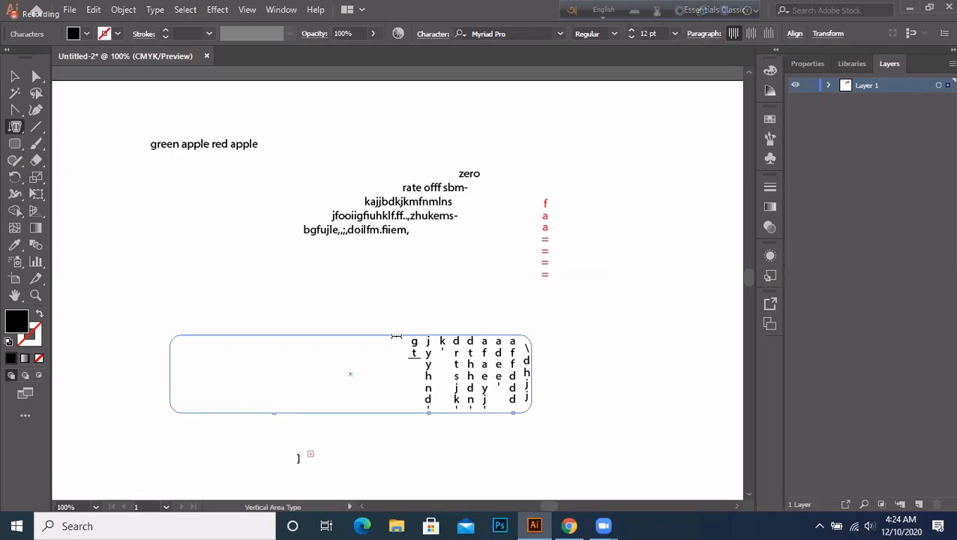
text(djttyhdtdtyd)
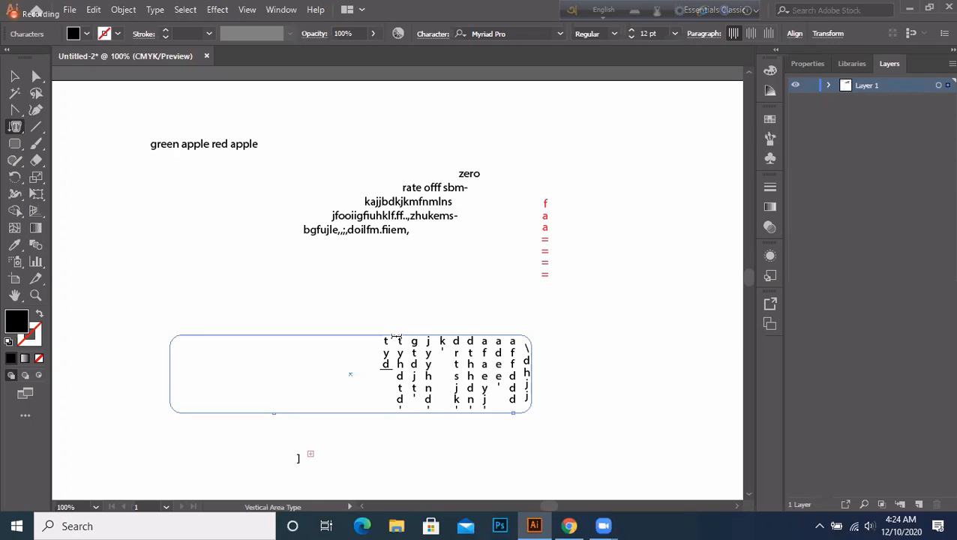
click(14, 76)
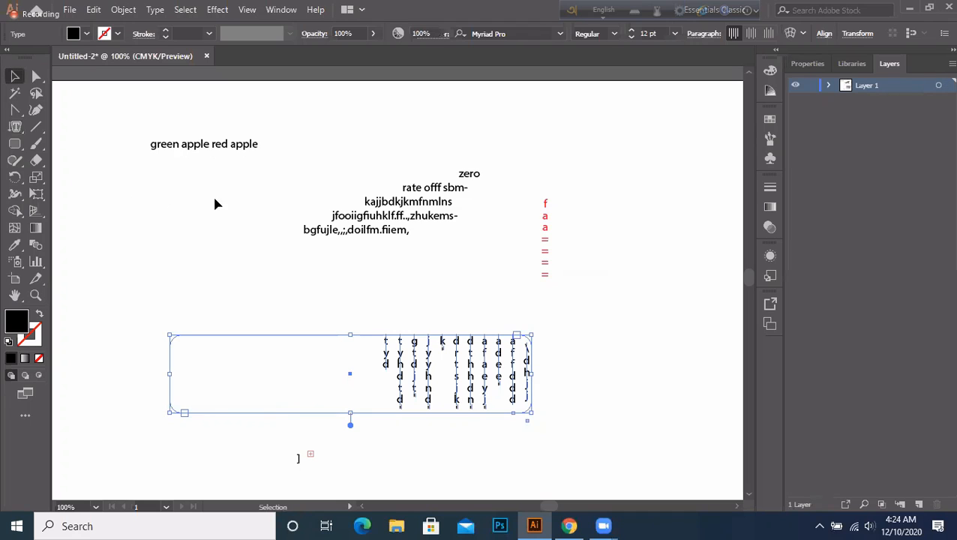
click(240, 225)
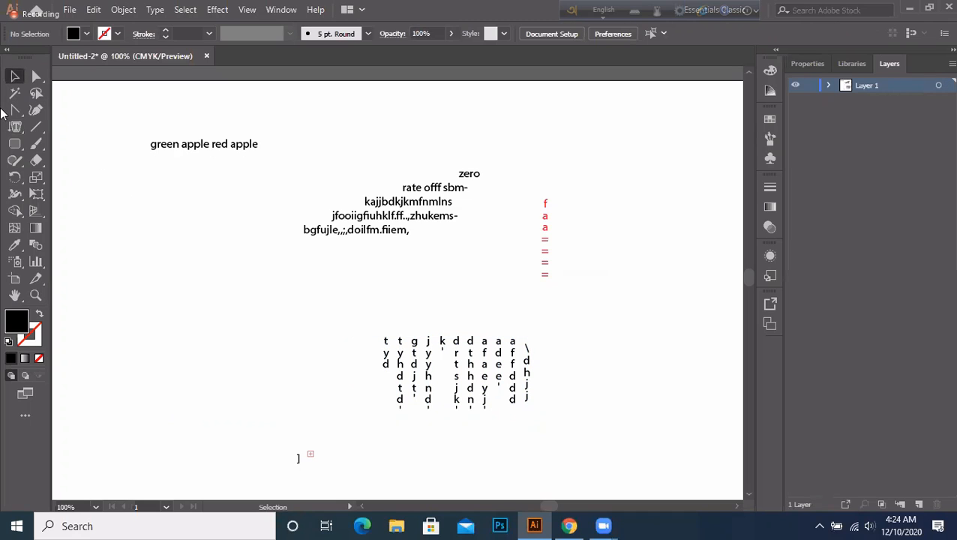
- Draw a rectangle beside the vertical rounded-rectangle text, below "green apple red apple", and fill it with white
click(16, 132)
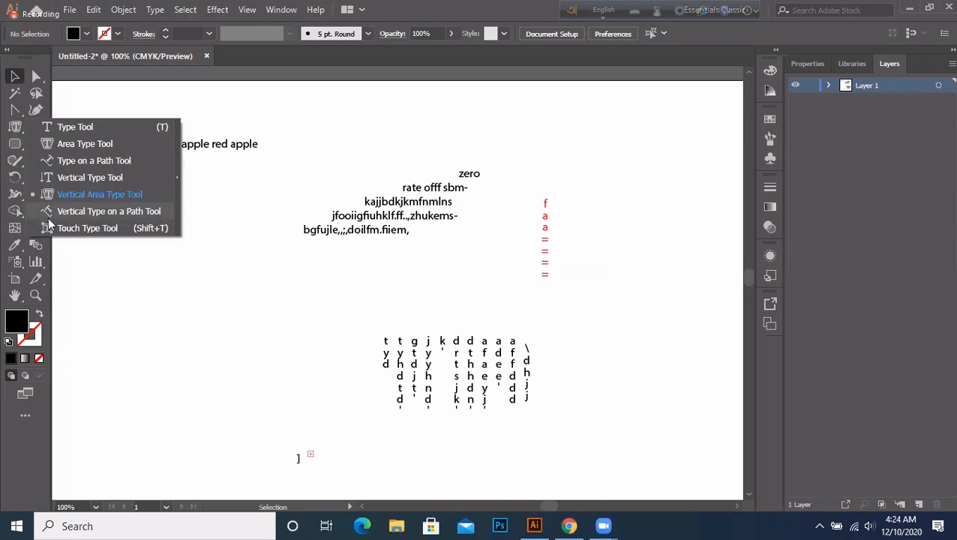
click(144, 211)
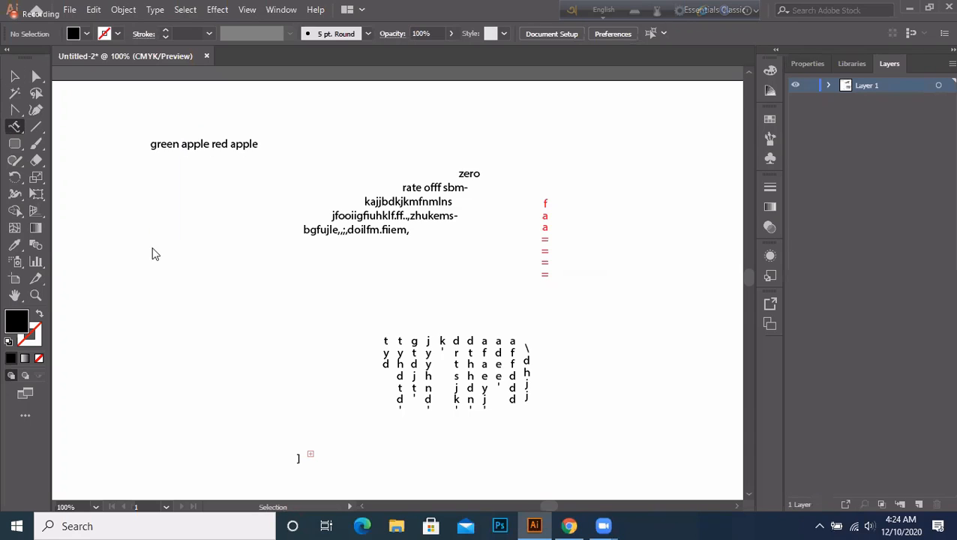
click(10, 148)
click(66, 180)
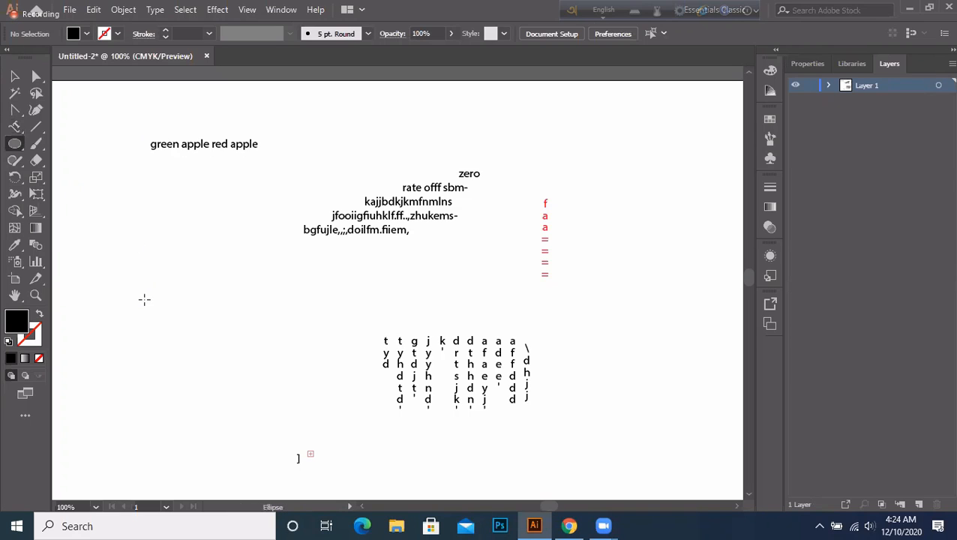
click(11, 147)
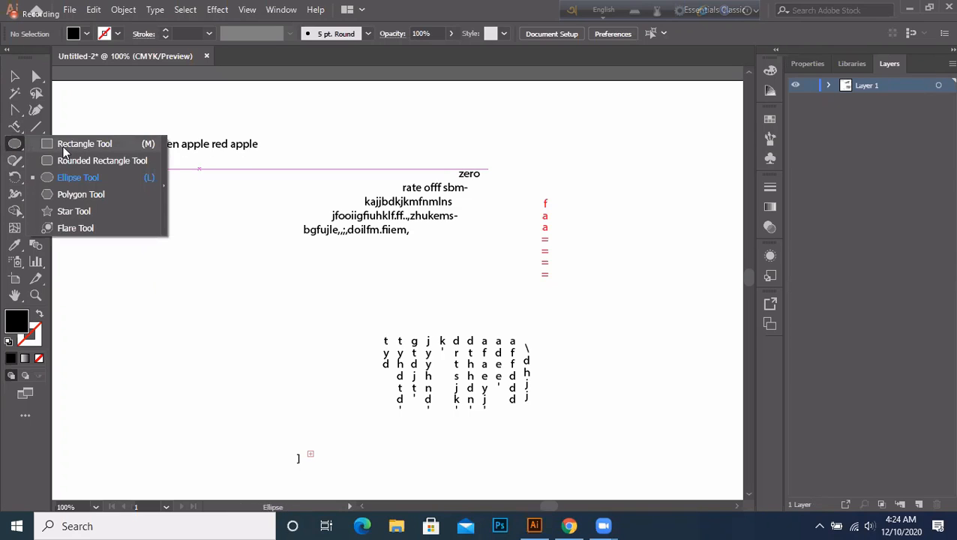
click(63, 144)
drag(99, 325, 275, 413)
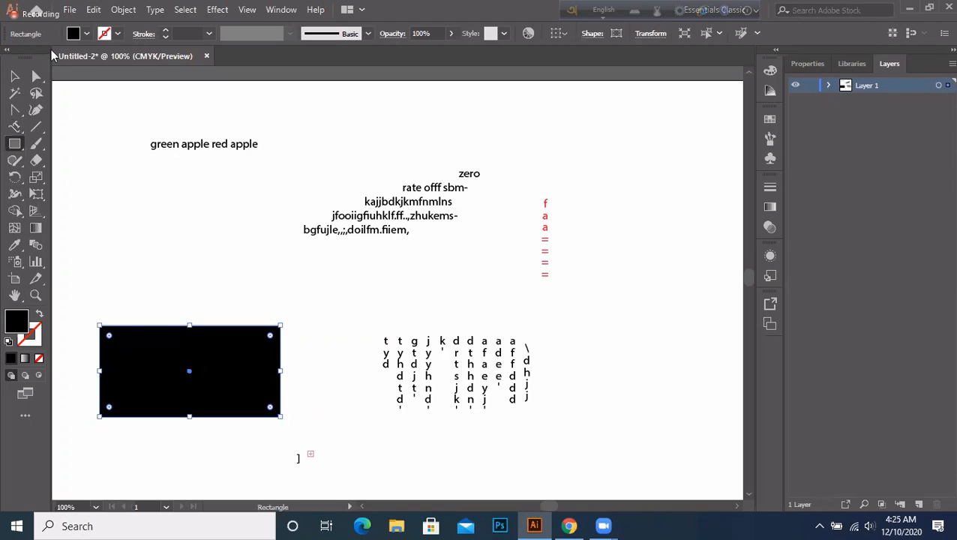
click(85, 34)
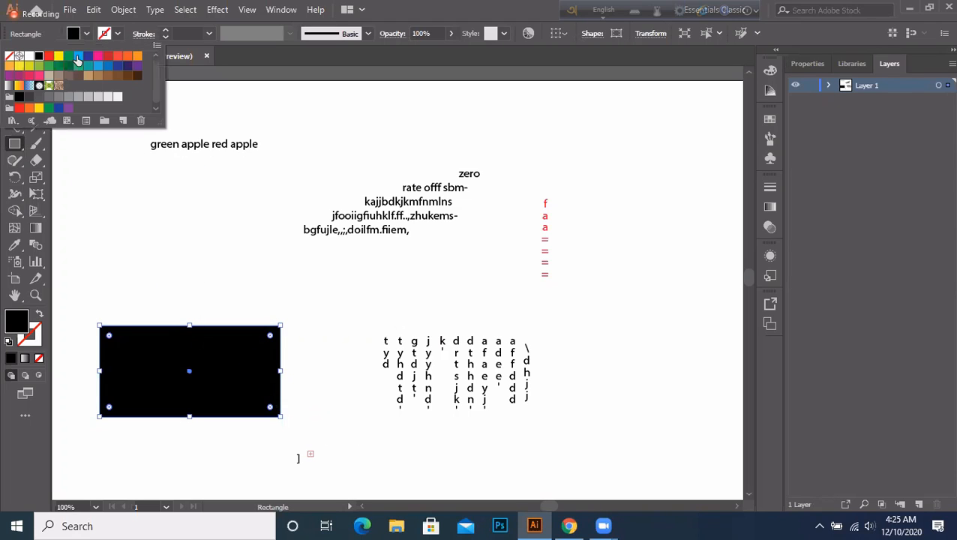
click(29, 56)
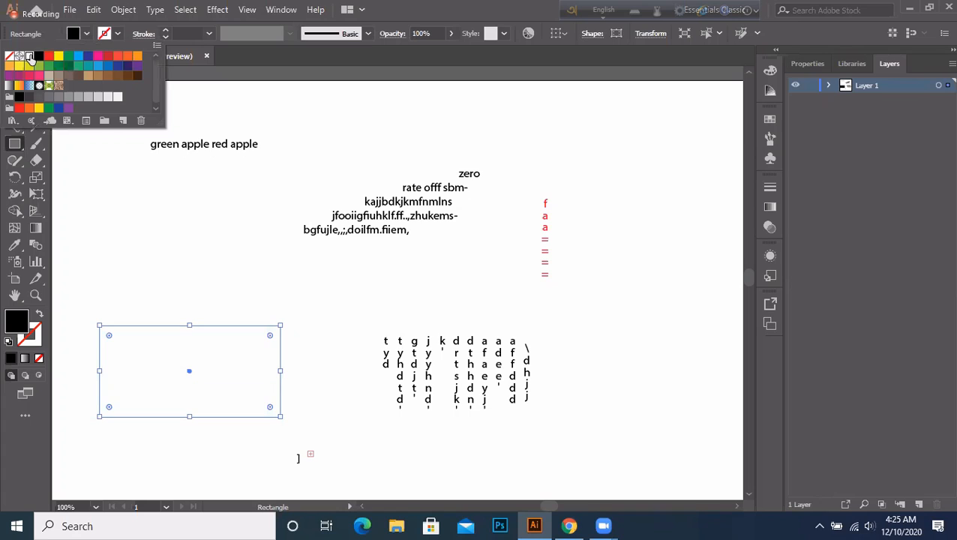
click(174, 374)
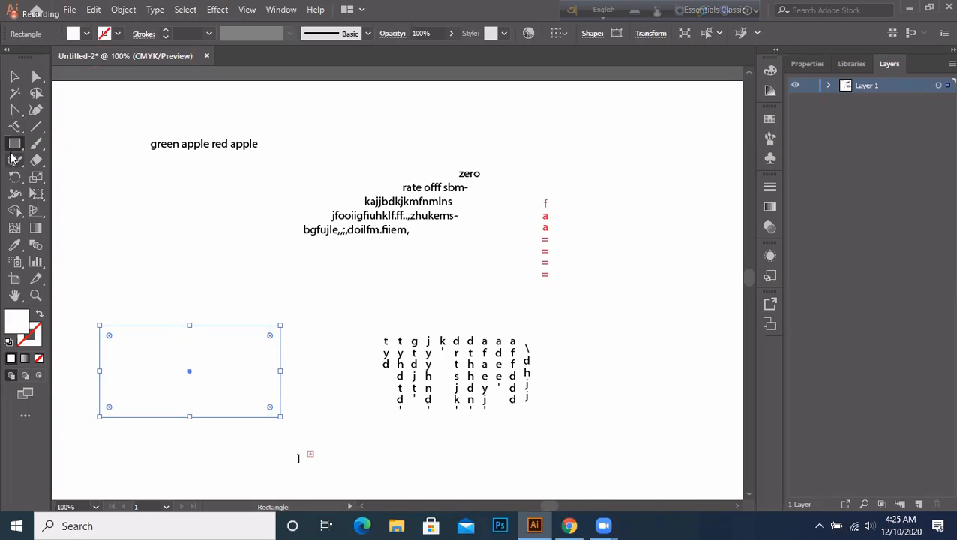
- Place vertical type along the white rectangle's outline and enter "fa" in place of the placeholder's first letter
click(15, 128)
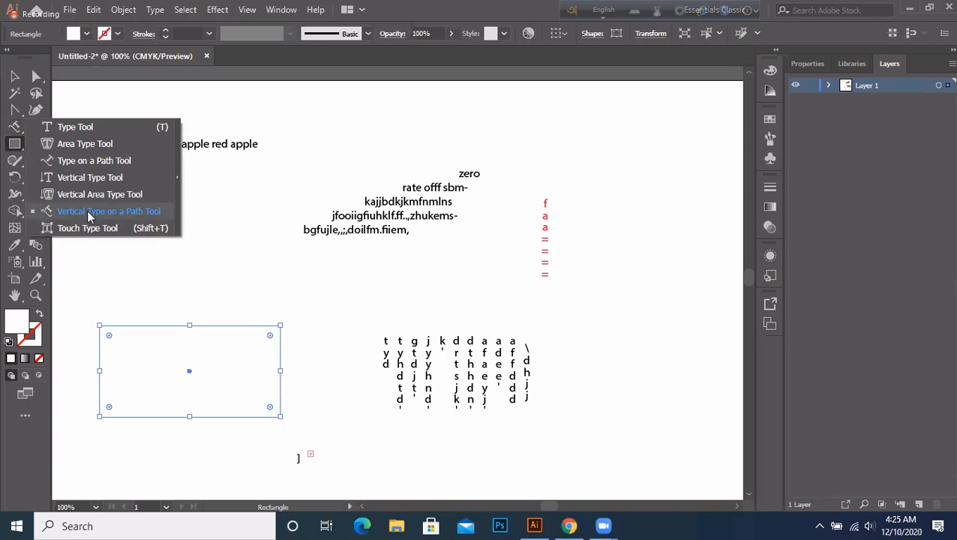
click(89, 216)
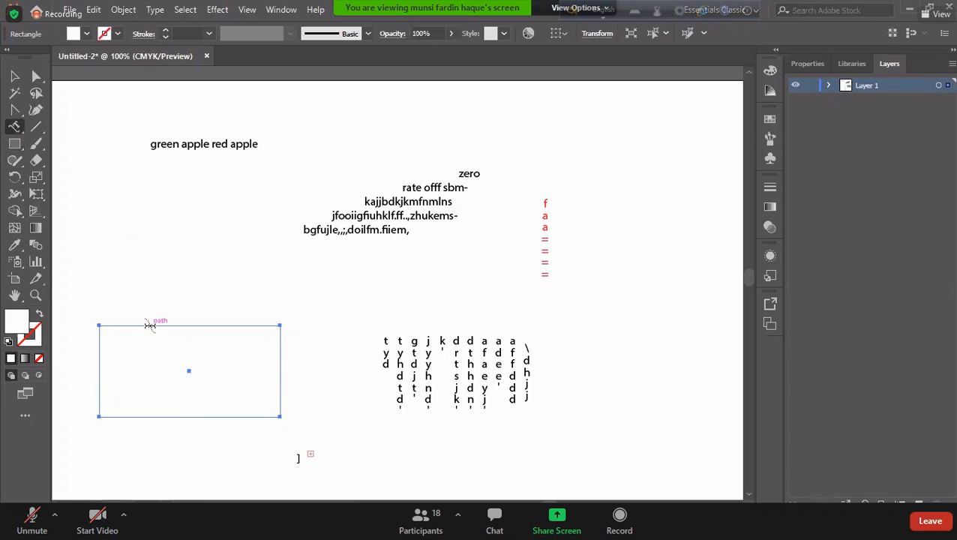
click(153, 325)
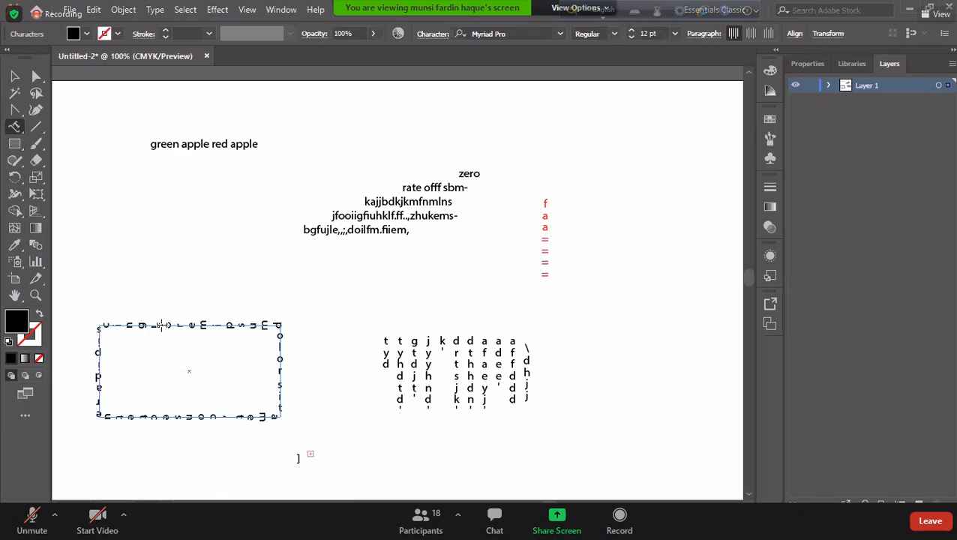
text(f)
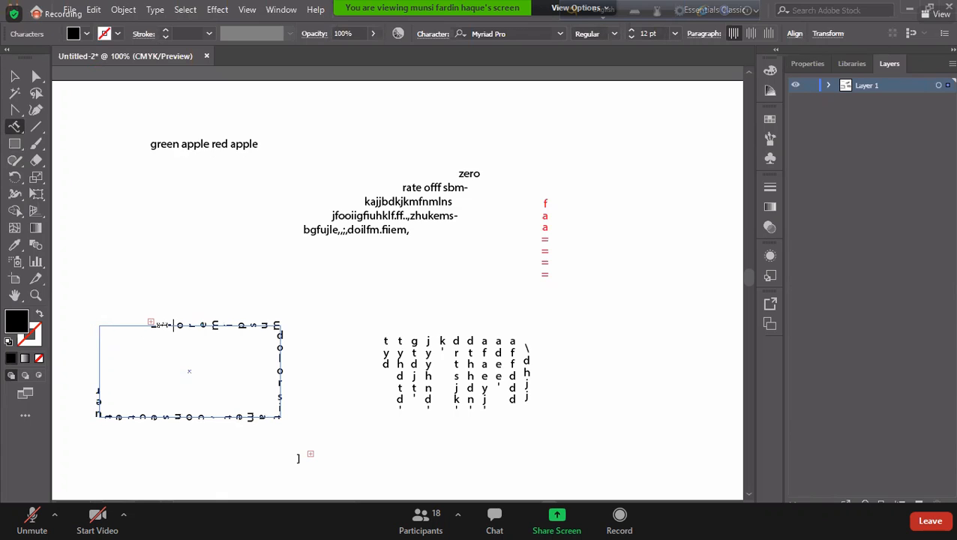
key(BackSpace)
key(BackSpace)
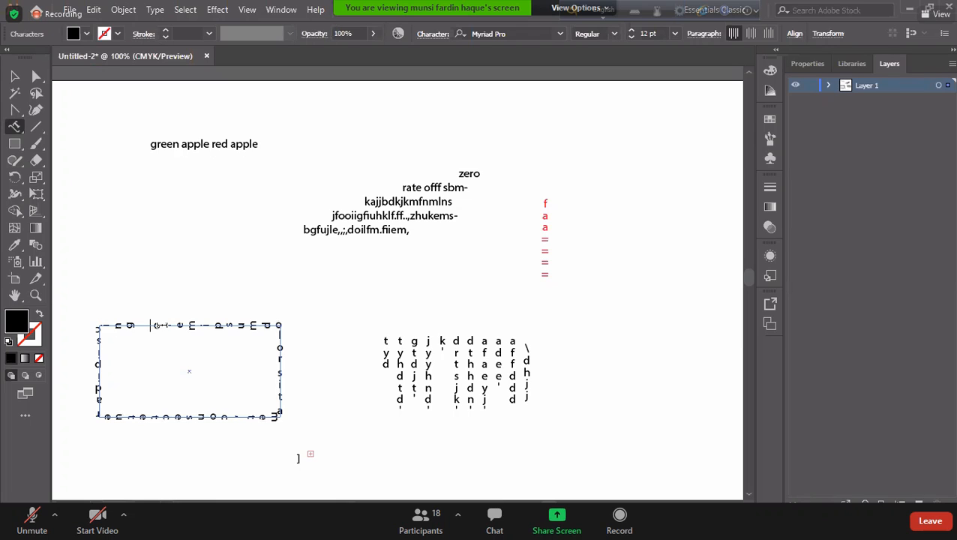
text(fa)
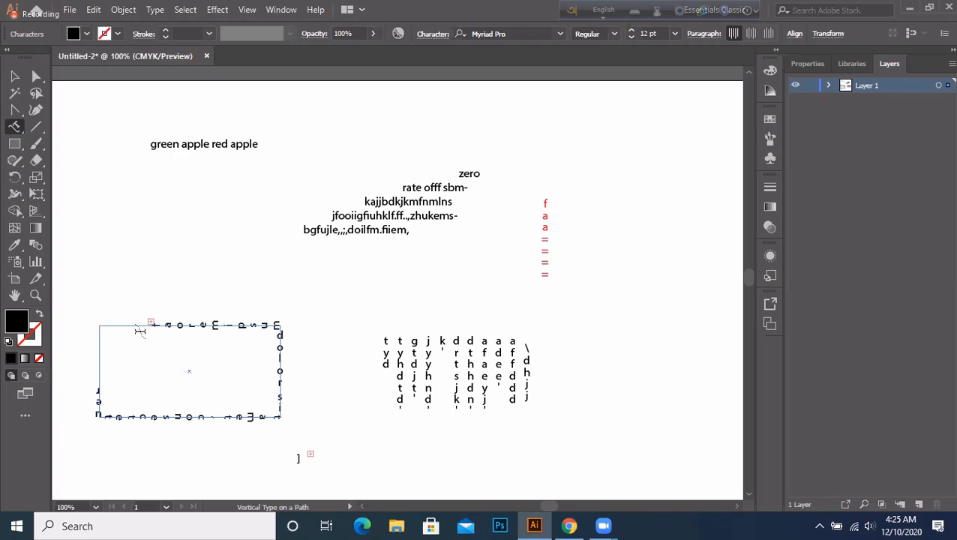
- Select all the path text and try to start another vertical path text just above the rectangle, then deselect
key(ctrl+a)
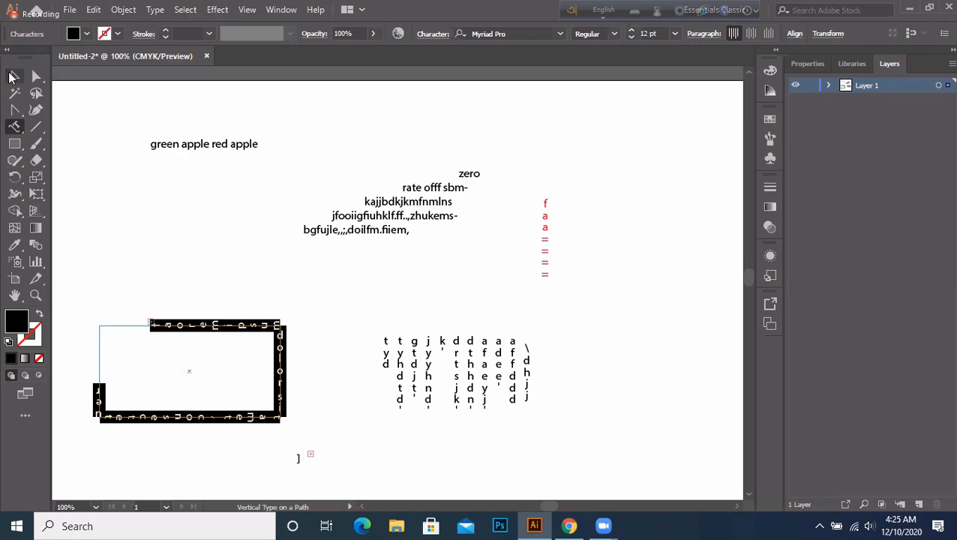
click(154, 309)
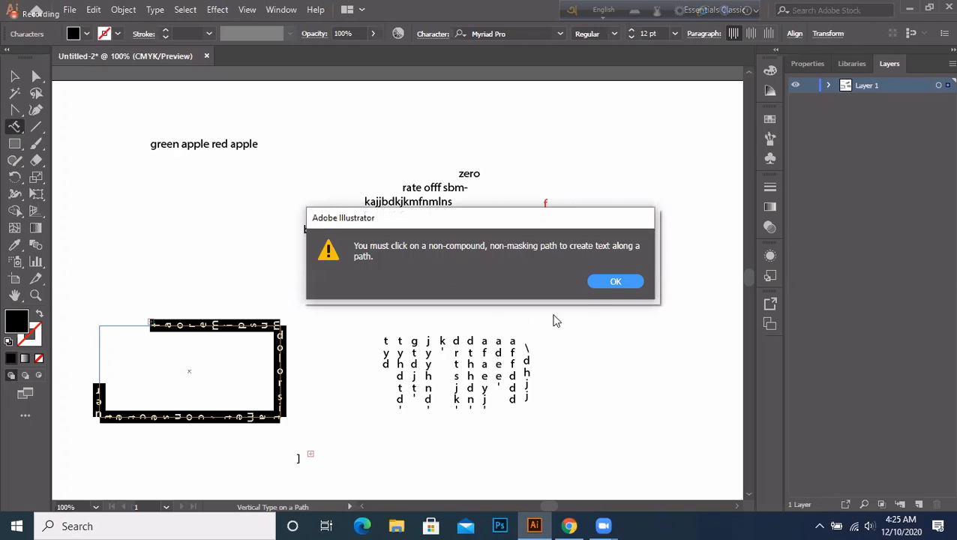
click(613, 283)
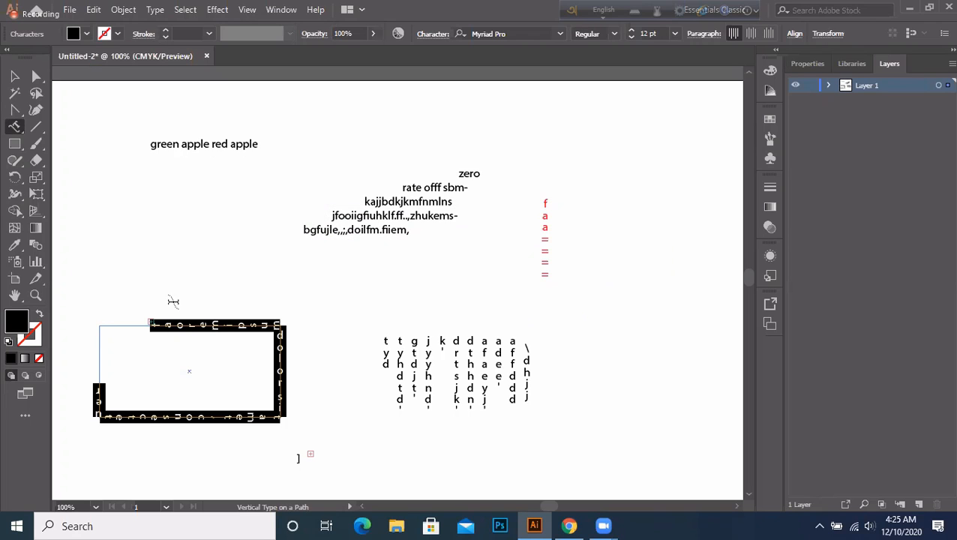
key(ctrl+shift+a)
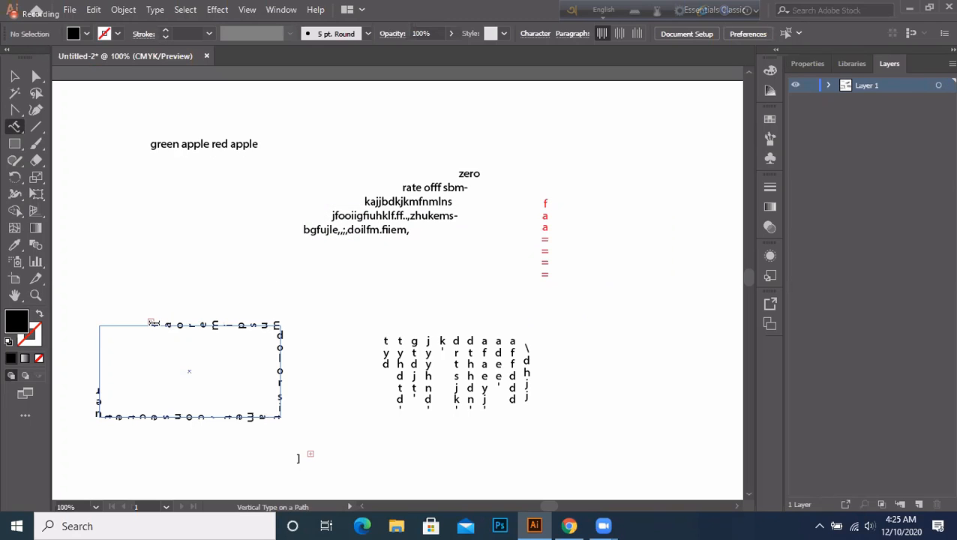
- Try to adjust the rectangle's path text from its start marker and select its letters after "fa", leaving text editing again
mouse_move(151, 323)
mouse_down()
mouse_move(269, 325)
mouse_move(282, 369)
mouse_move(280, 420)
mouse_move(160, 413)
mouse_move(81, 389)
mouse_move(144, 355)
mouse_move(139, 324)
mouse_up()
click(150, 323)
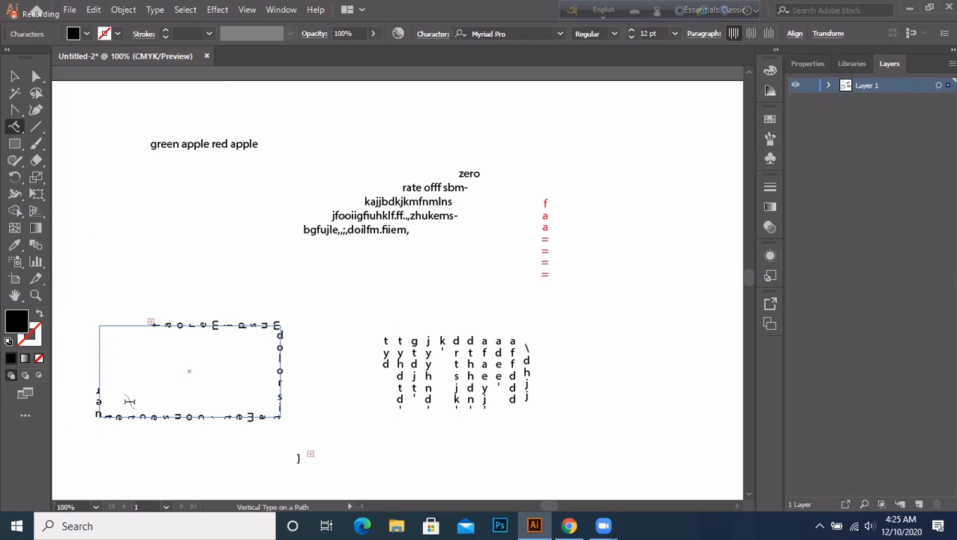
key(space)
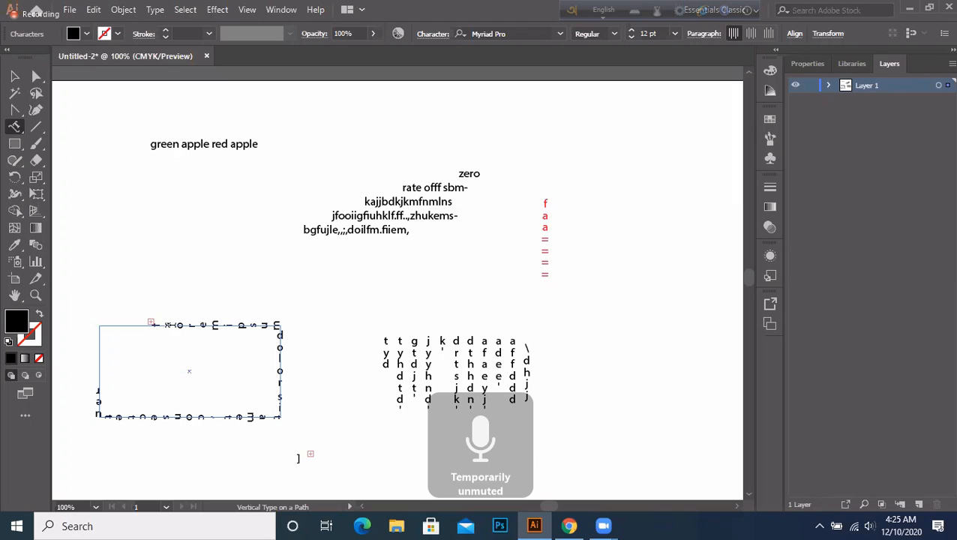
drag(163, 325, 96, 385)
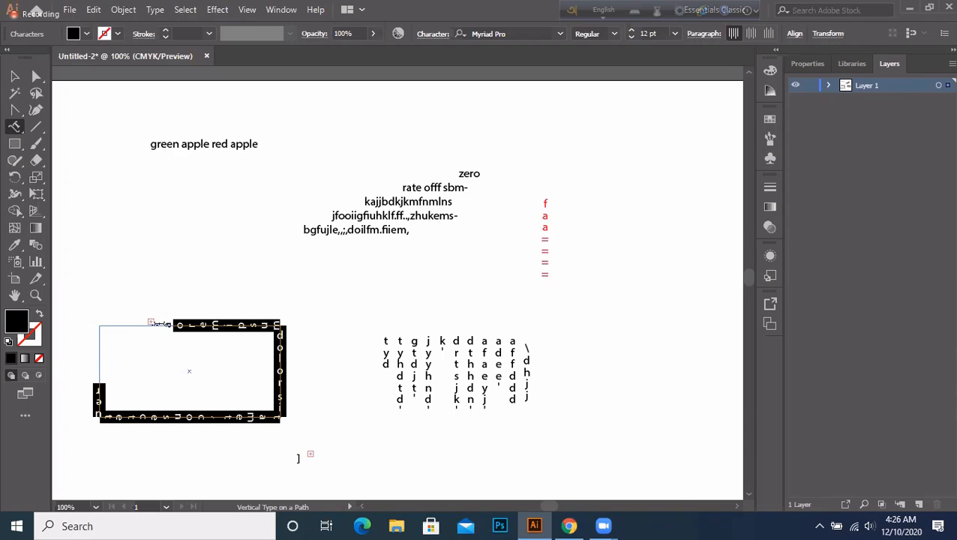
click(150, 323)
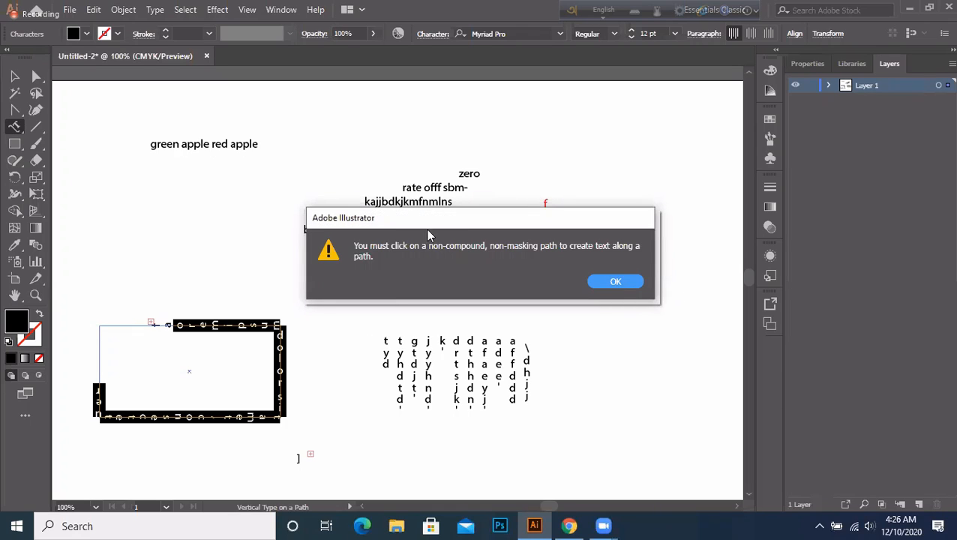
click(612, 282)
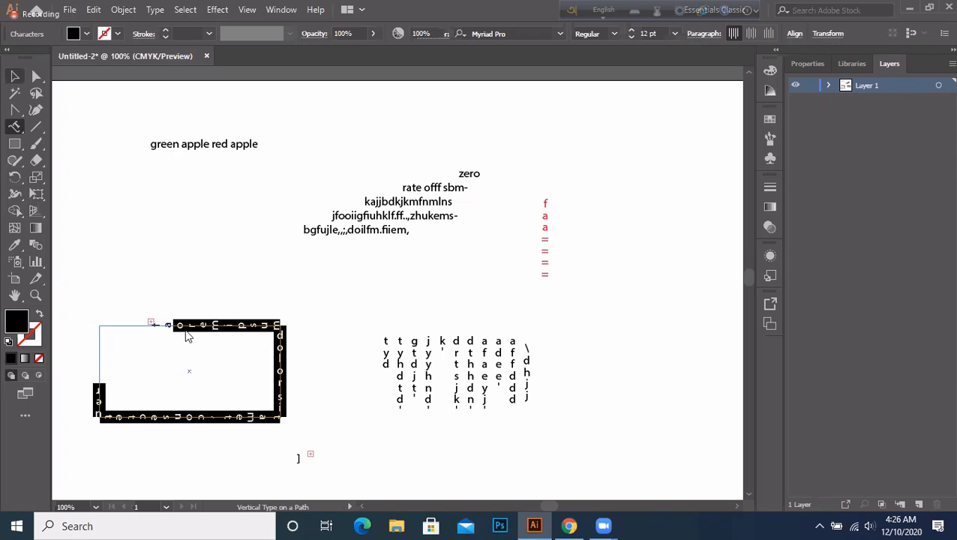
key(Escape)
- Move the rectangular path text about 19 px right and 4 px up and enter its text for editing
drag(187, 331, 216, 326)
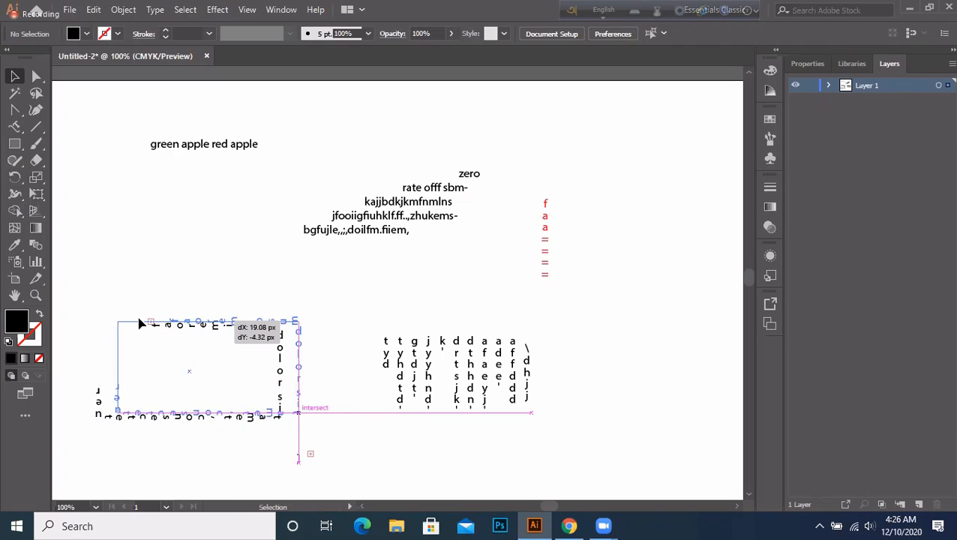
drag(141, 324, 151, 319)
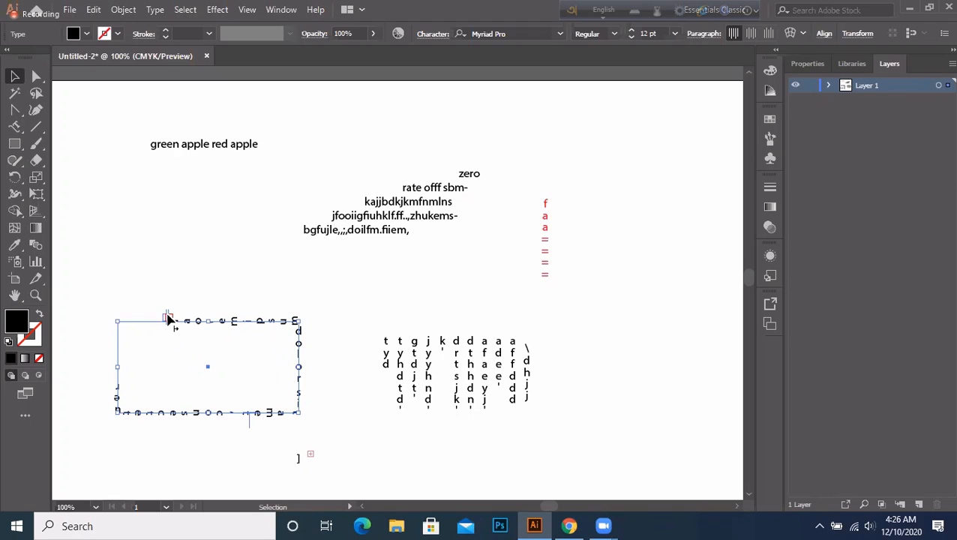
double_click(166, 320)
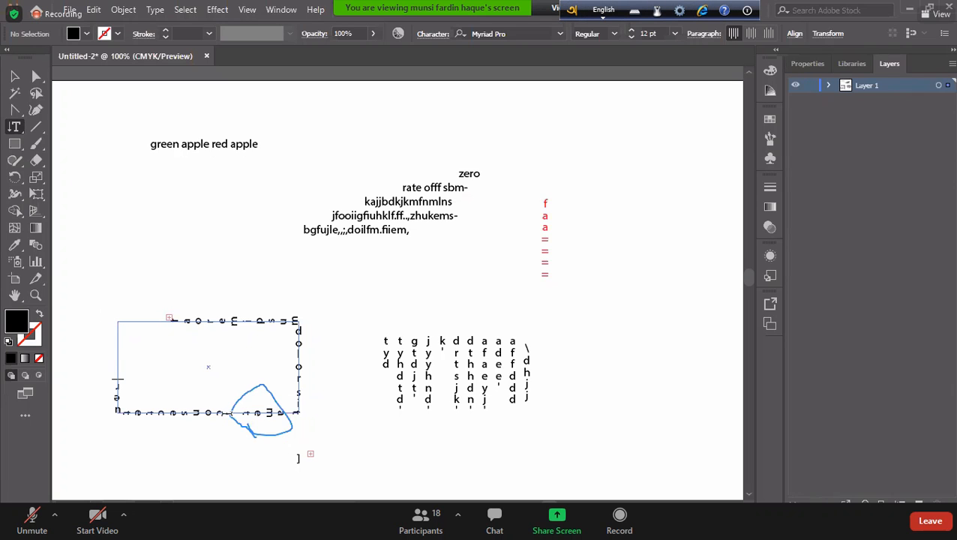
click(555, 7)
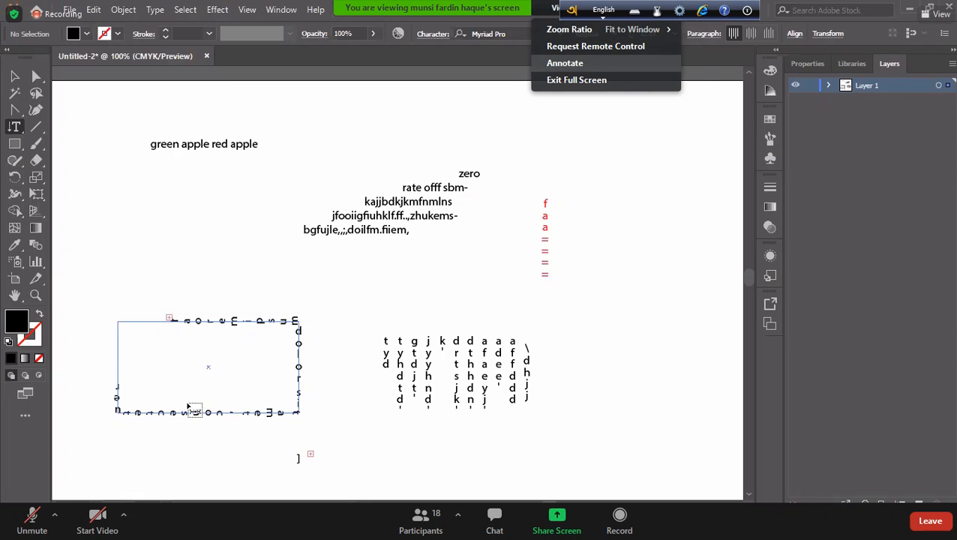
click(564, 64)
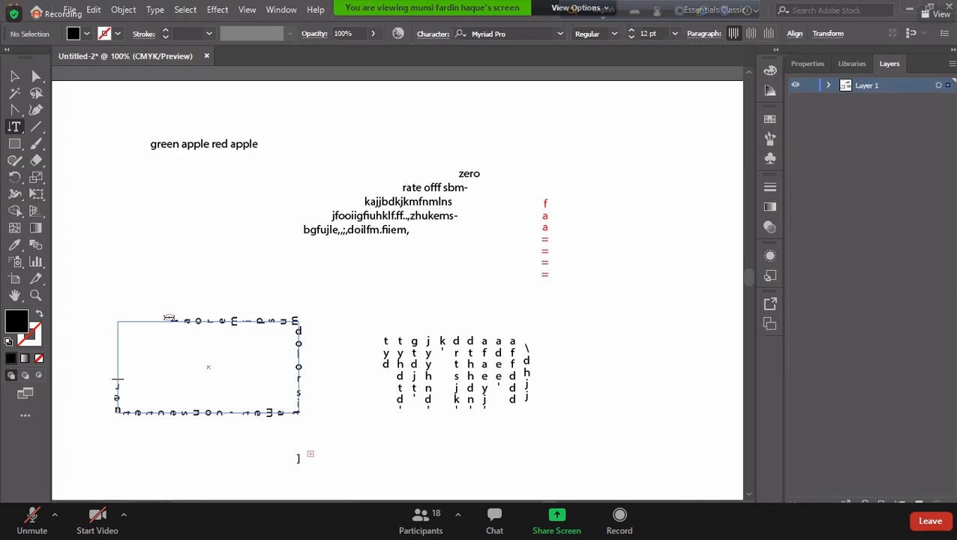
right_click(13, 132)
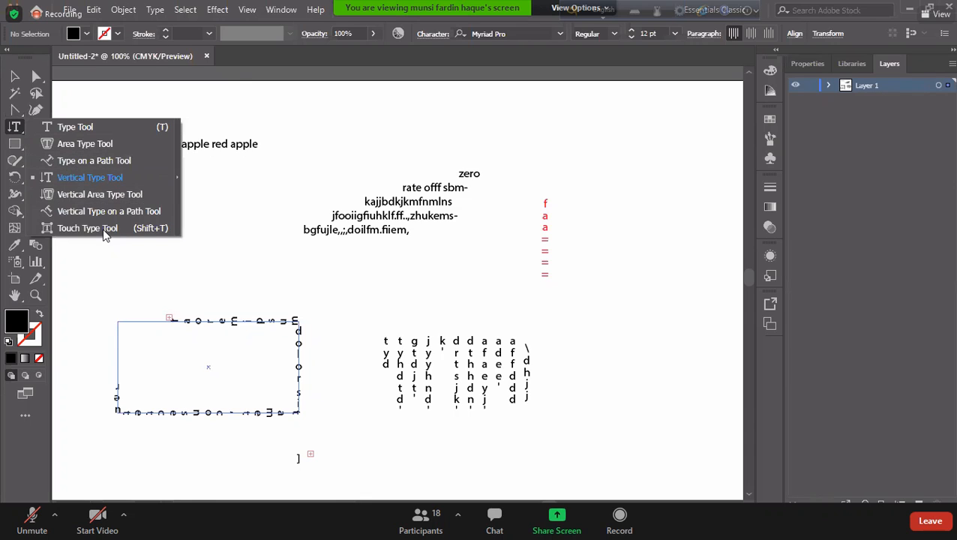
key(t)
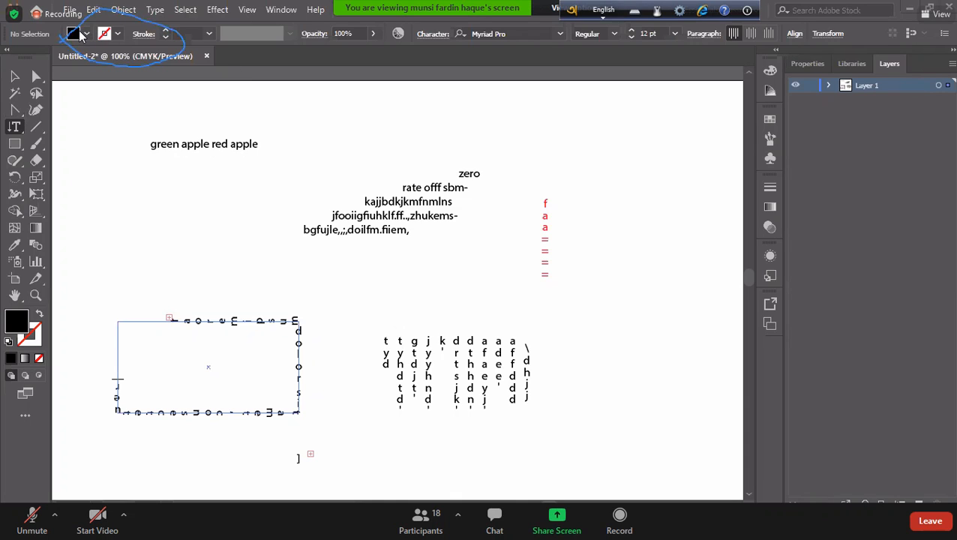
click(544, 7)
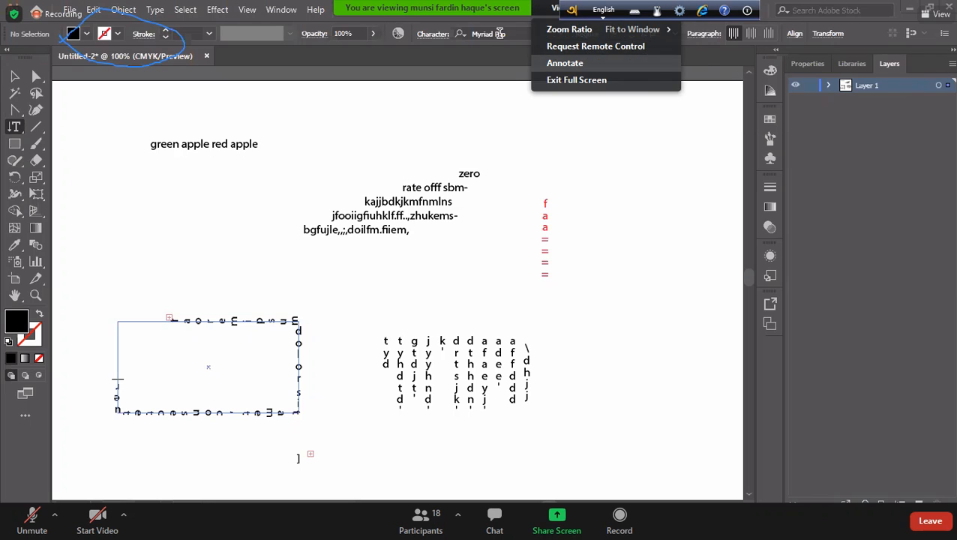
click(555, 61)
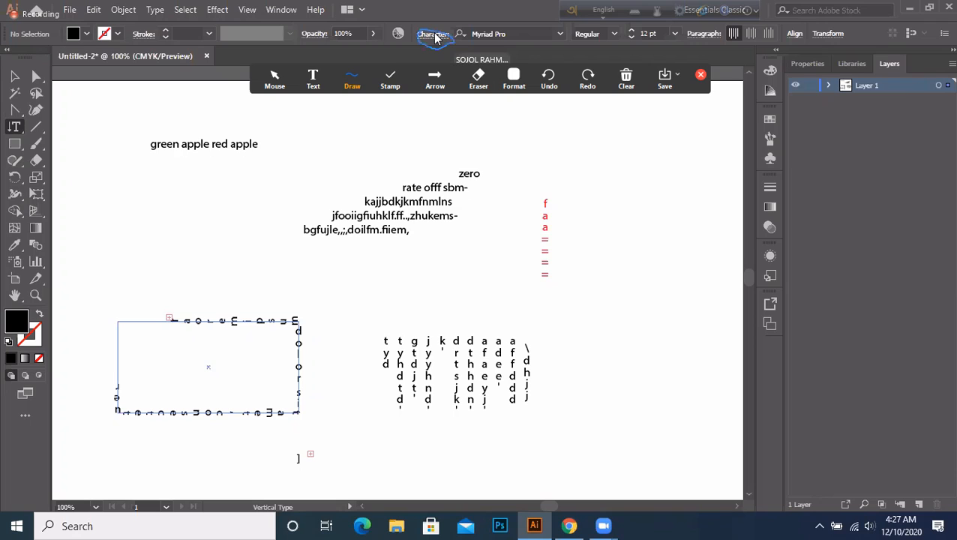
- Set the character size for new text to 21 pt
click(398, 33)
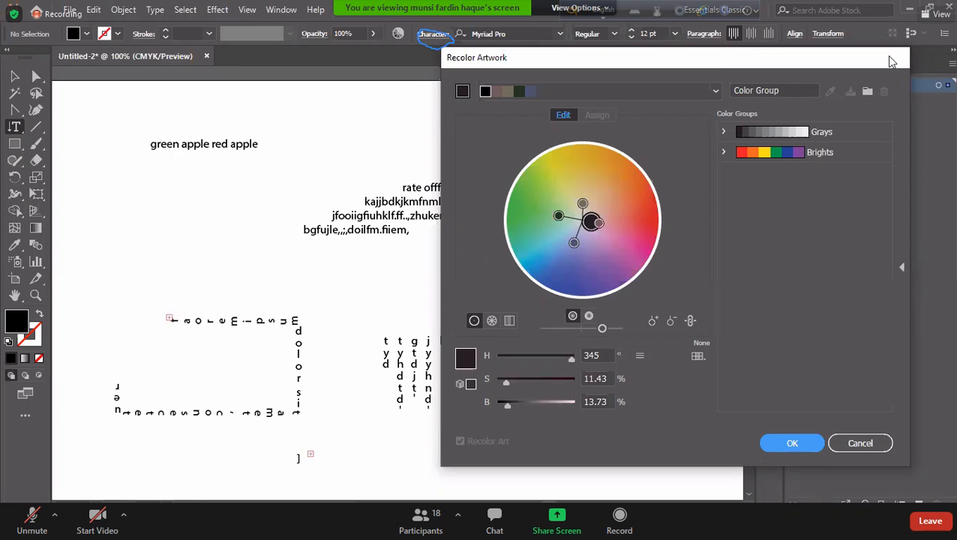
click(866, 441)
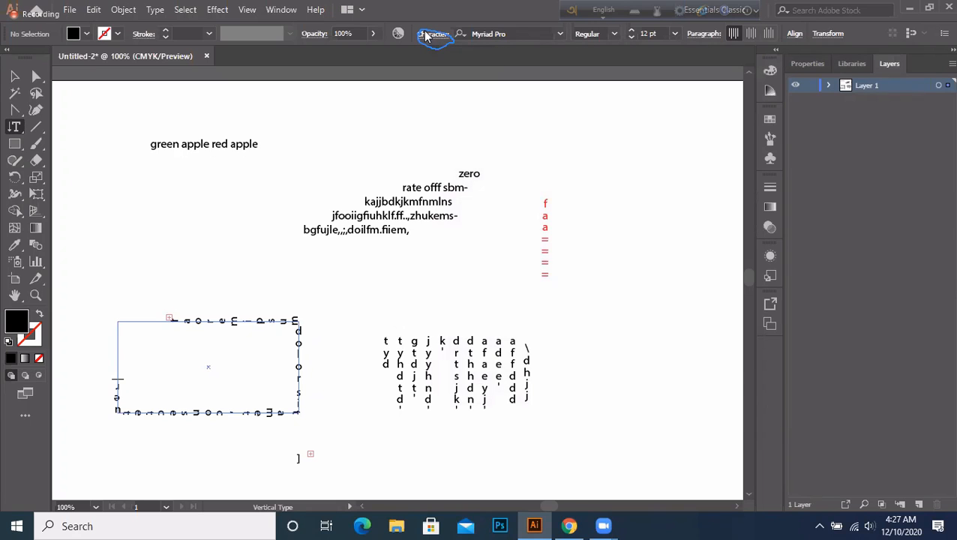
click(431, 37)
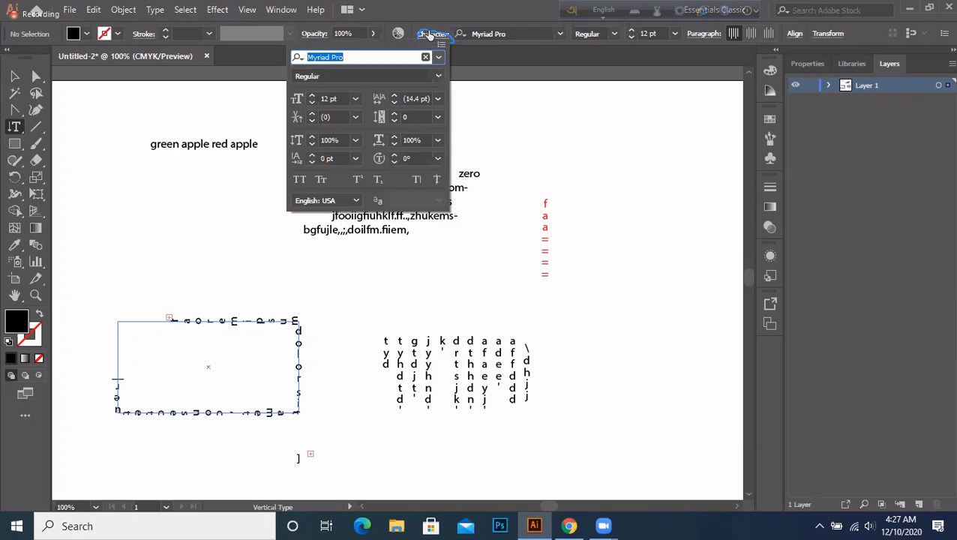
click(355, 99)
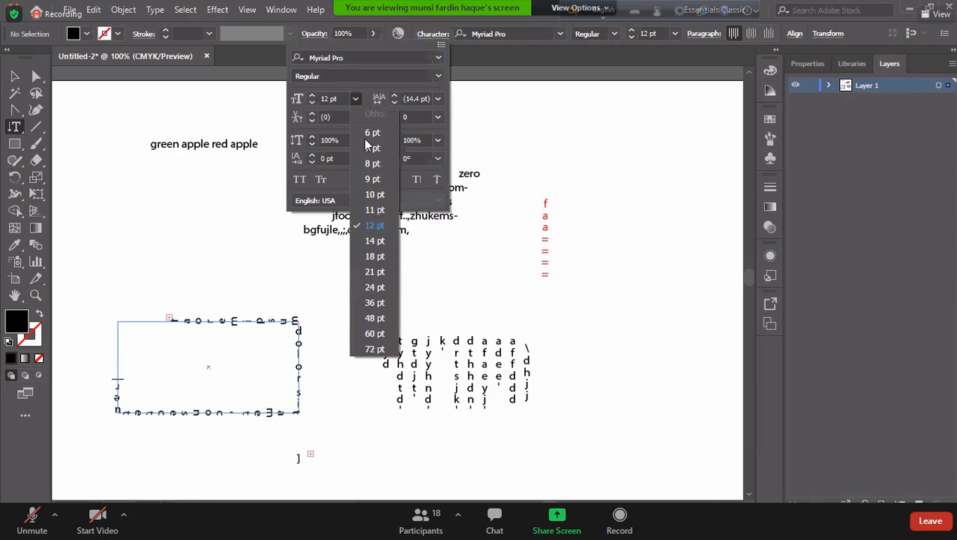
click(375, 272)
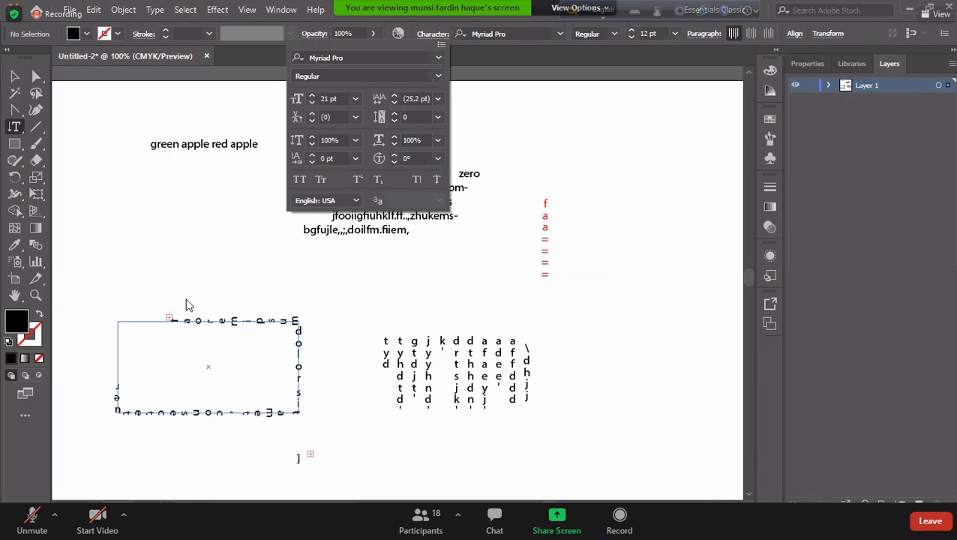
key(space)
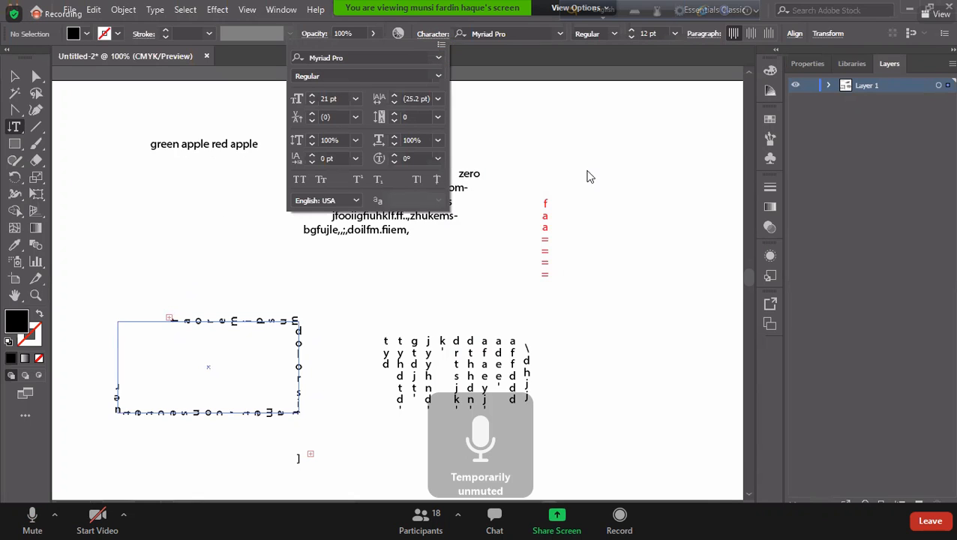
click(613, 147)
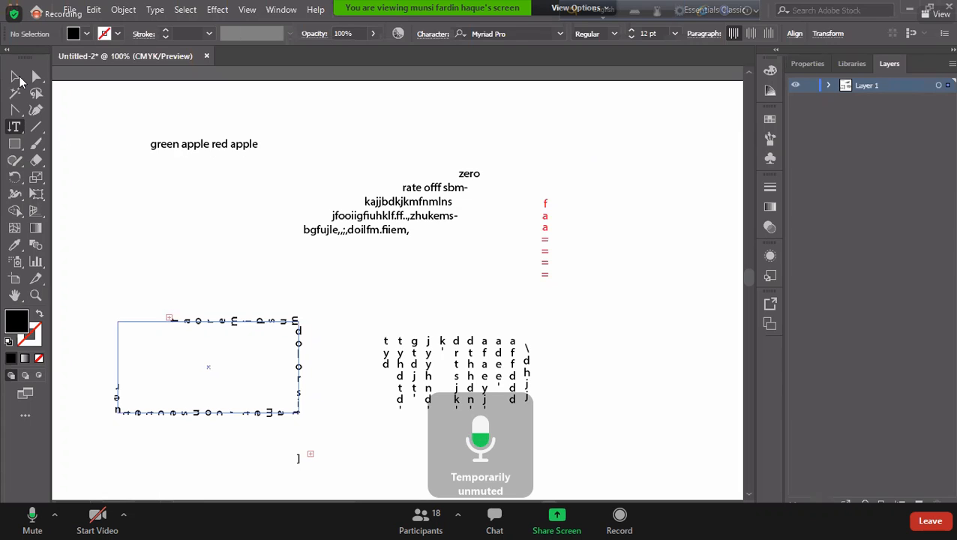
- Draw a rectangle between "green apple red apple" and the rectangular path text, try a blue fill, and set its fill to none
click(14, 78)
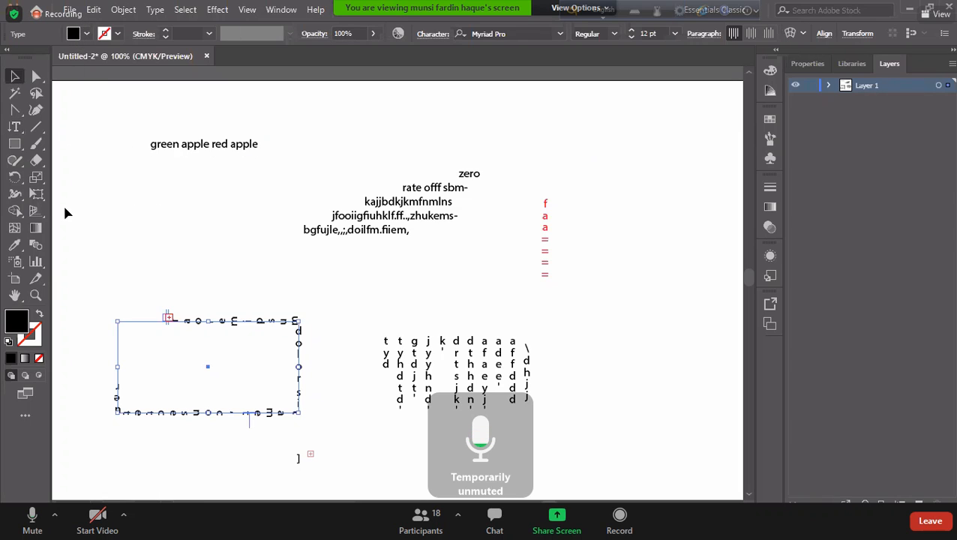
drag(17, 143, 81, 144)
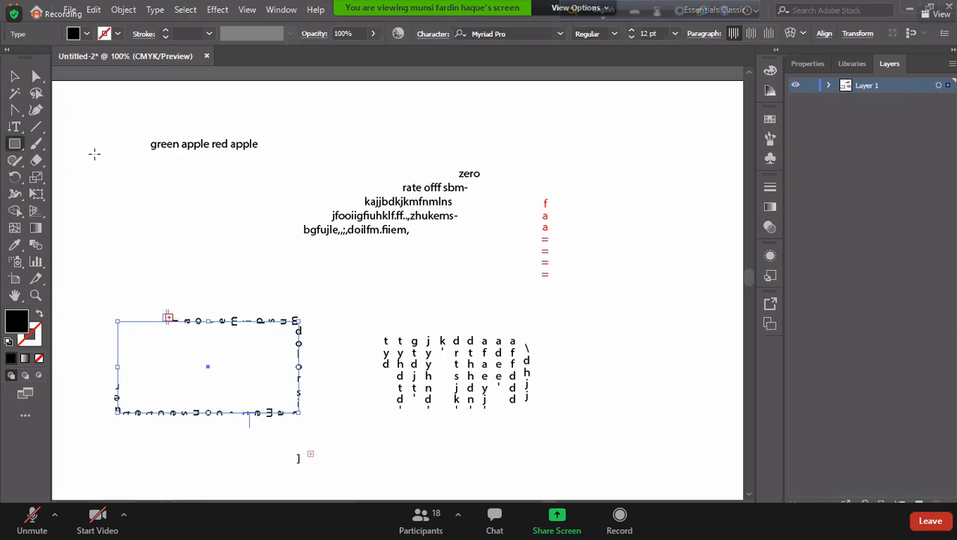
drag(102, 208, 257, 286)
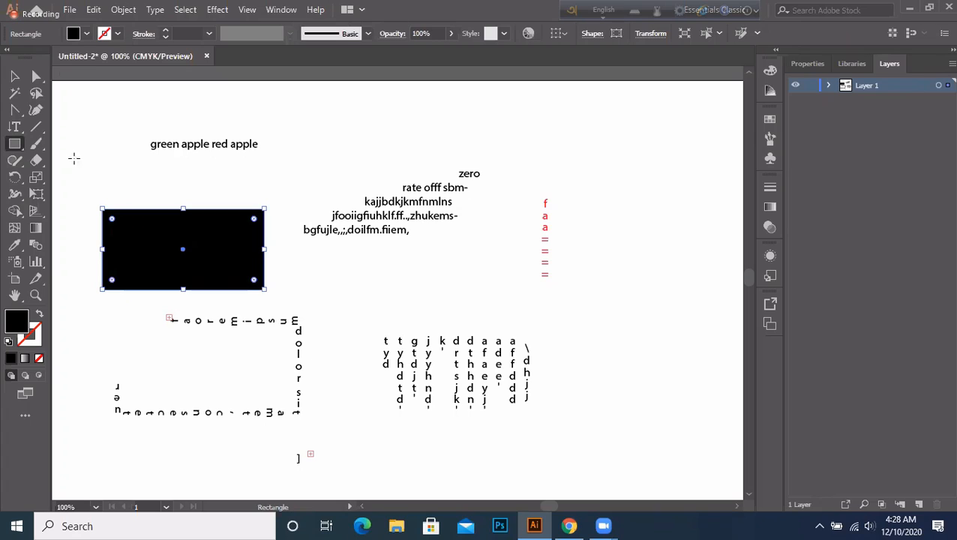
click(78, 35)
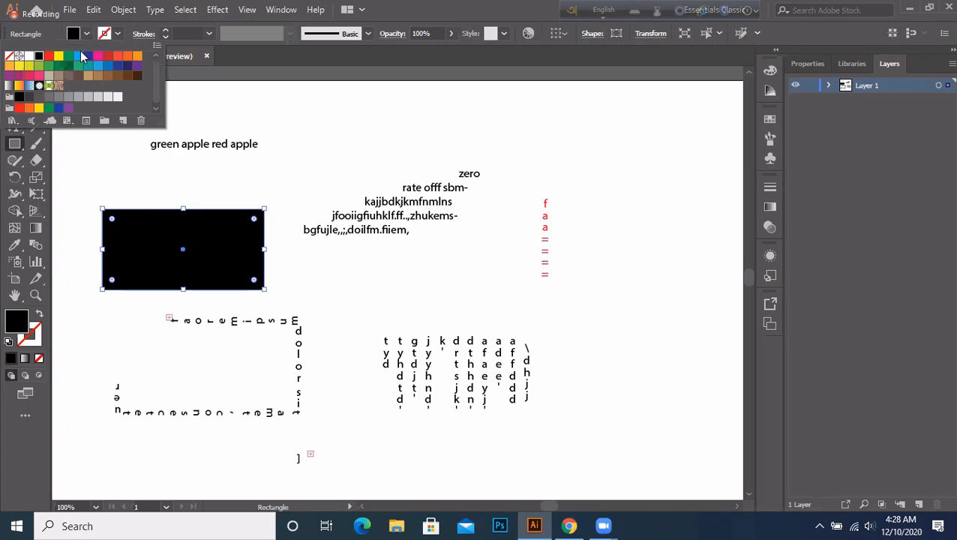
click(78, 56)
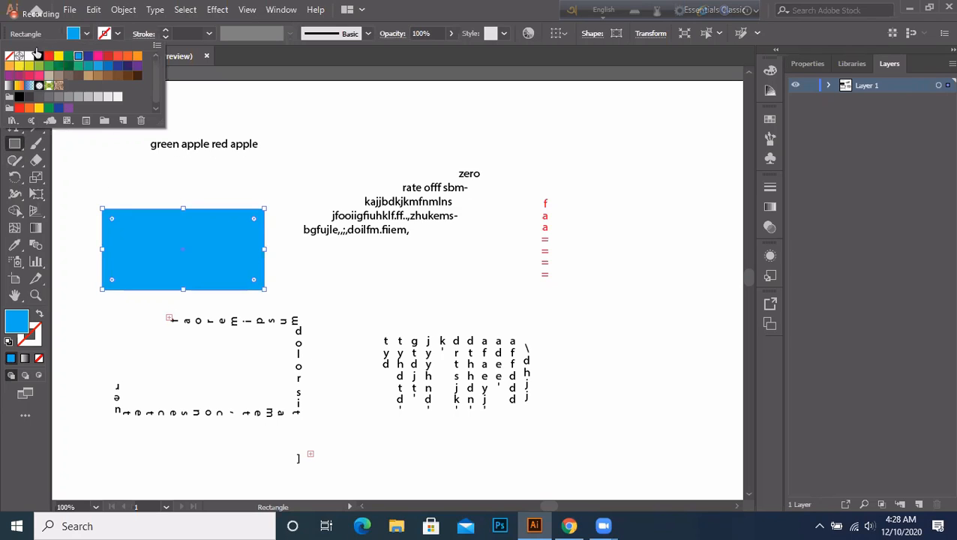
click(11, 57)
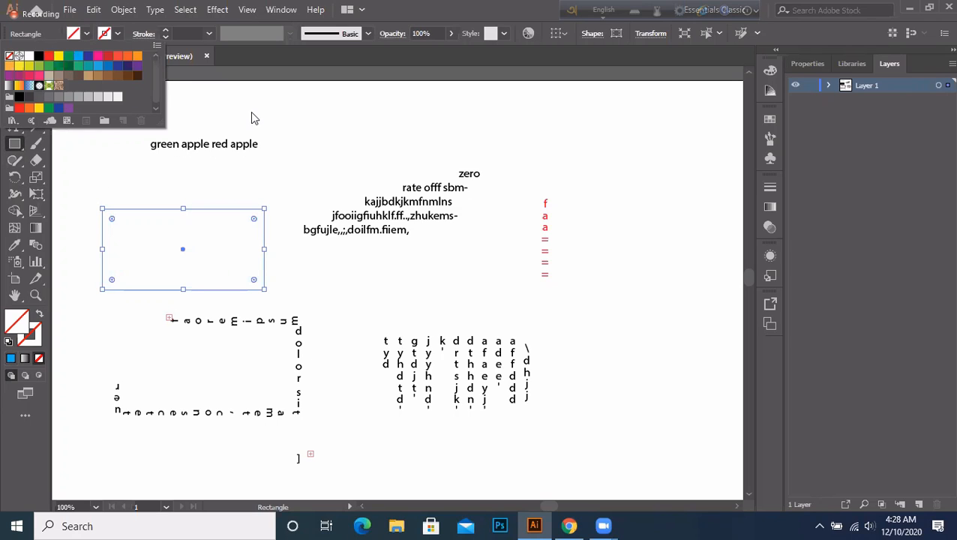
- Try the Vertical Type tool on the new rectangle's upper edge and delete the placeholder text
click(16, 130)
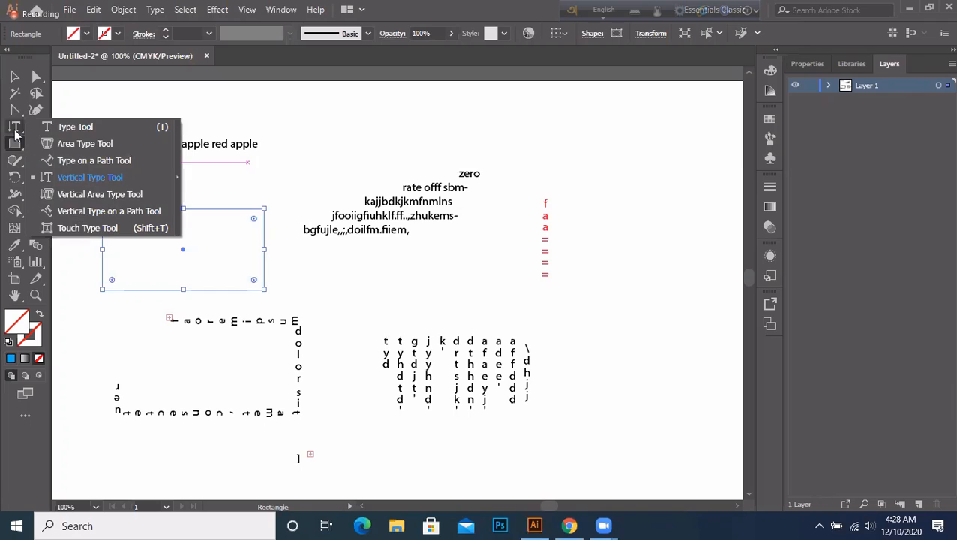
click(110, 181)
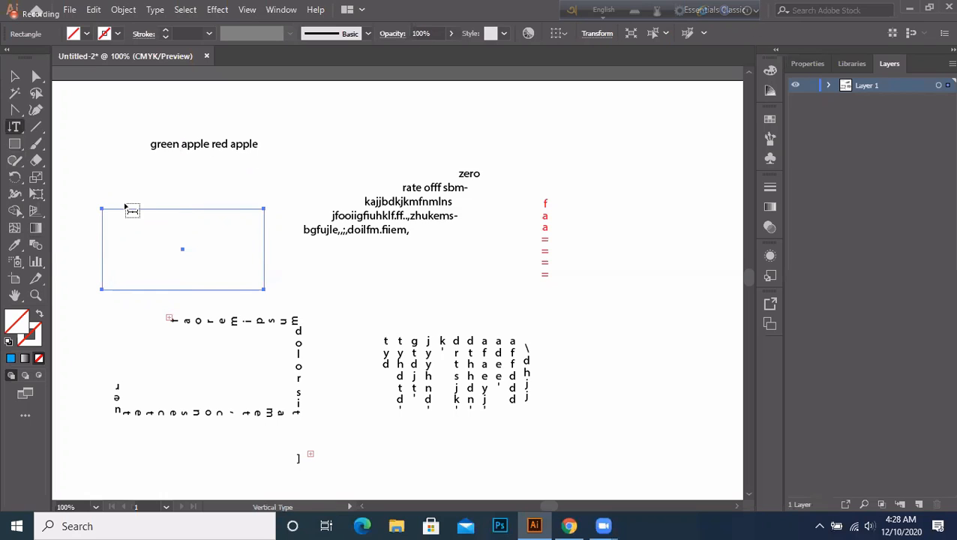
click(126, 206)
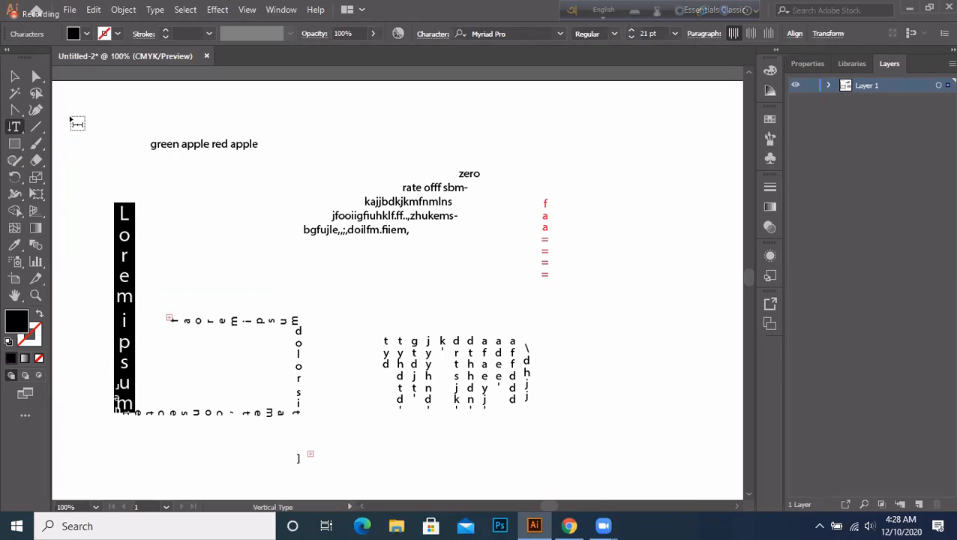
key(BackSpace)
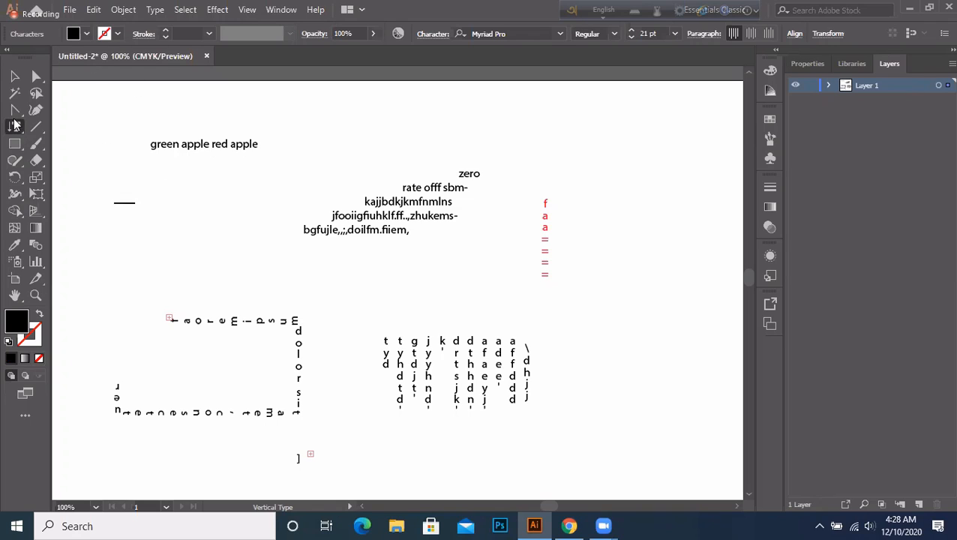
- Draw a wide rectangle just above the rectangular path text and set its fill to none
click(15, 144)
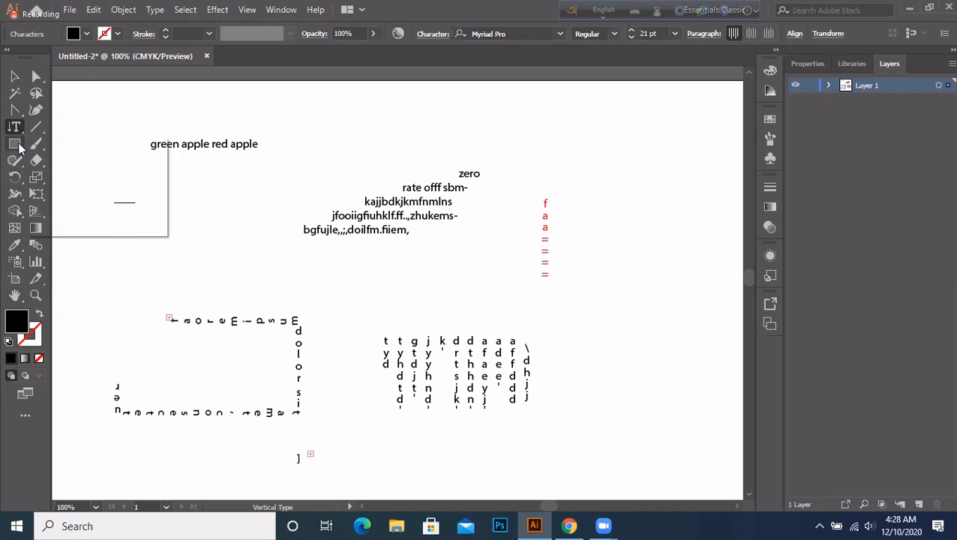
click(84, 143)
drag(111, 237, 314, 295)
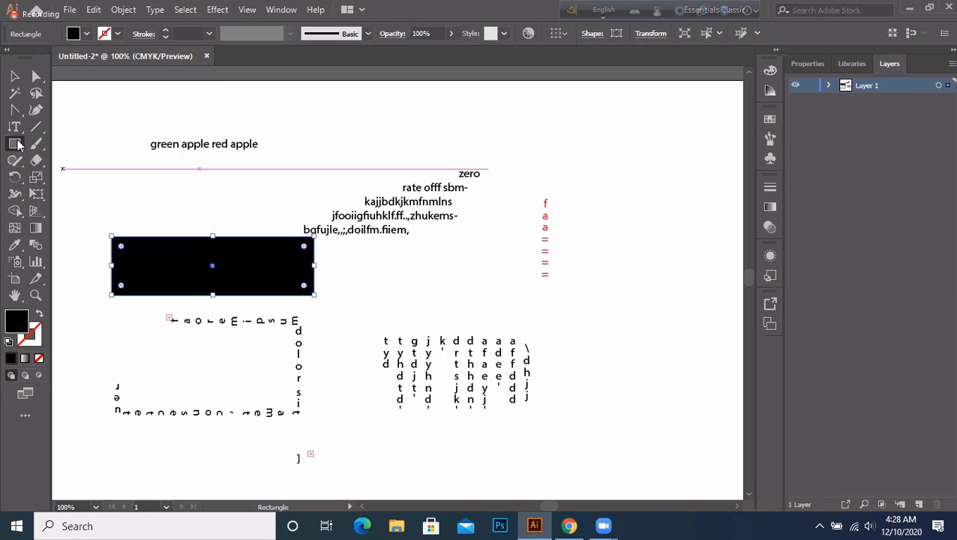
click(86, 33)
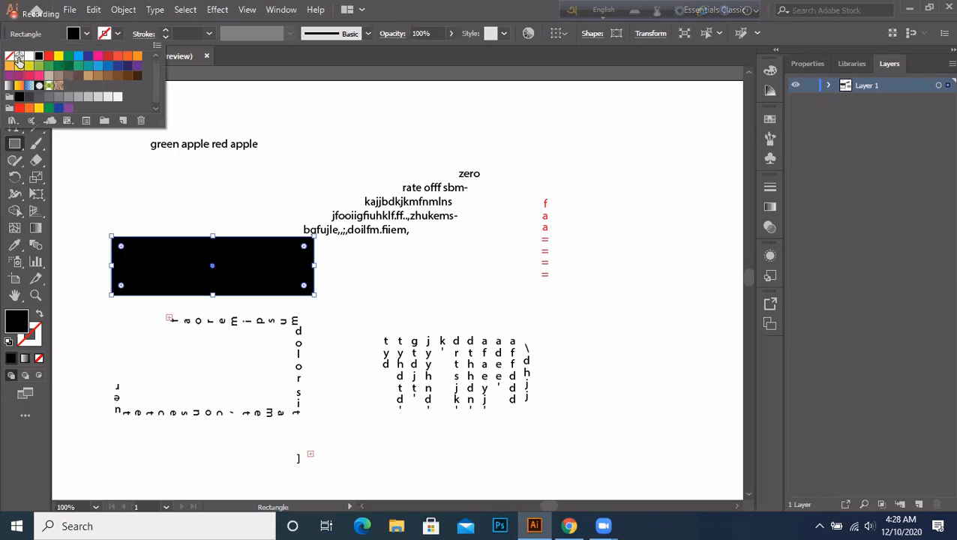
click(9, 56)
click(14, 146)
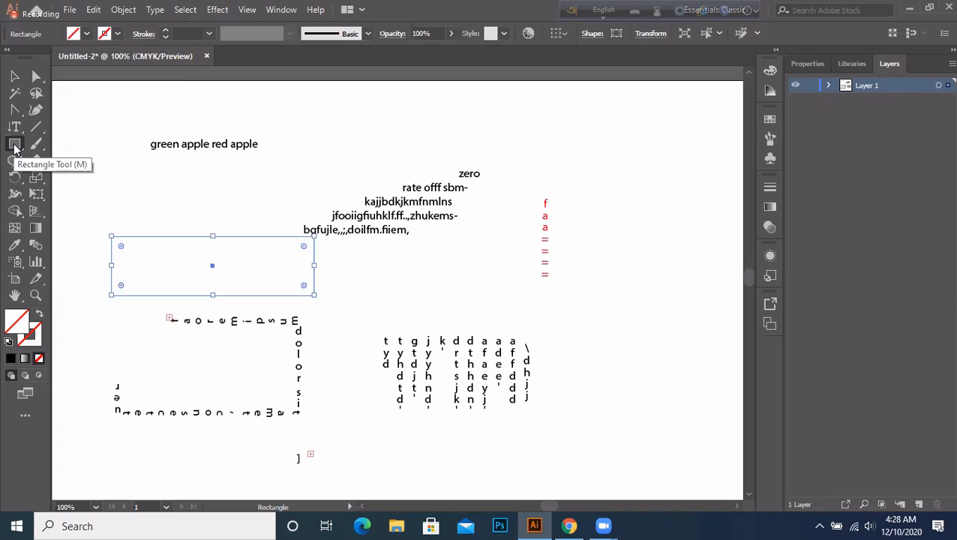
- Place vertical type along the wide rectangle's outline and enter "gjksgghf" before the placeholder text
drag(17, 129, 107, 210)
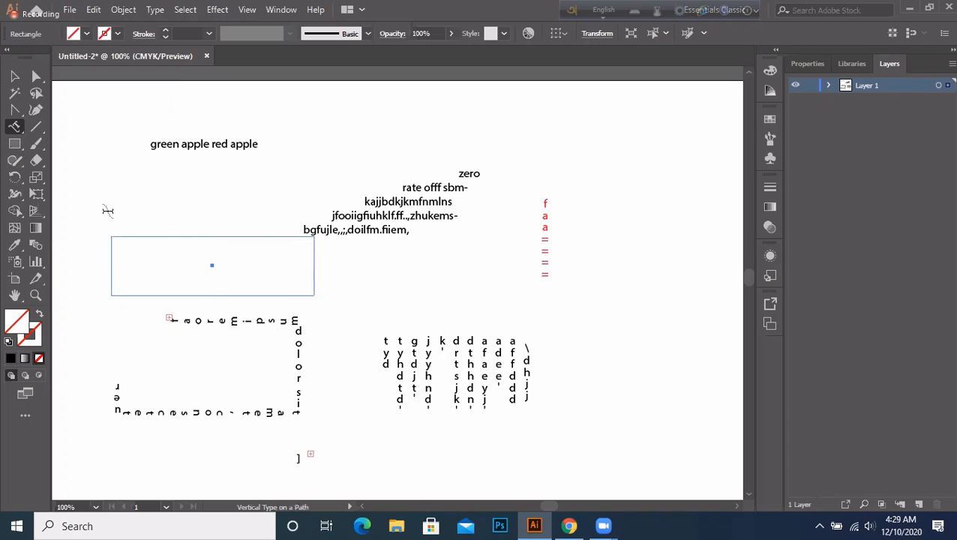
click(158, 235)
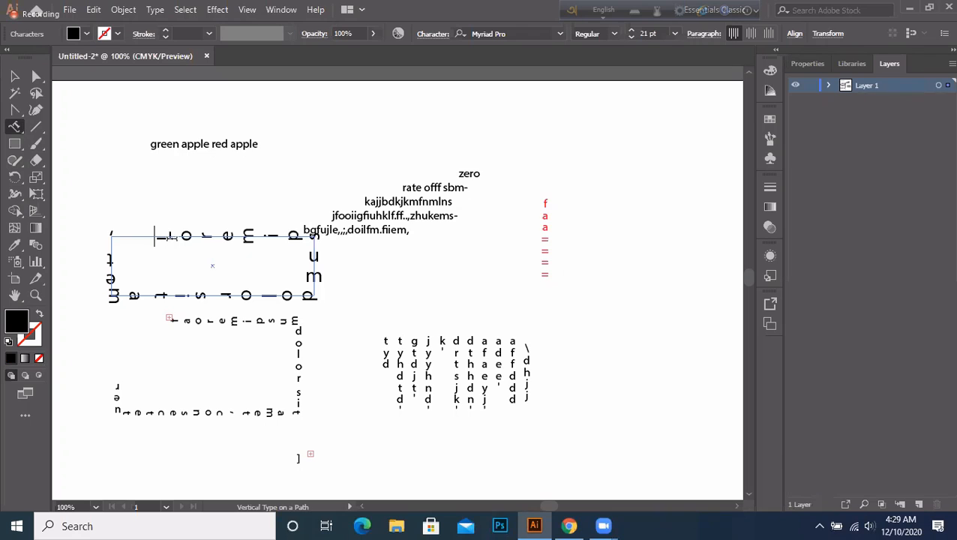
text(gjksgg)
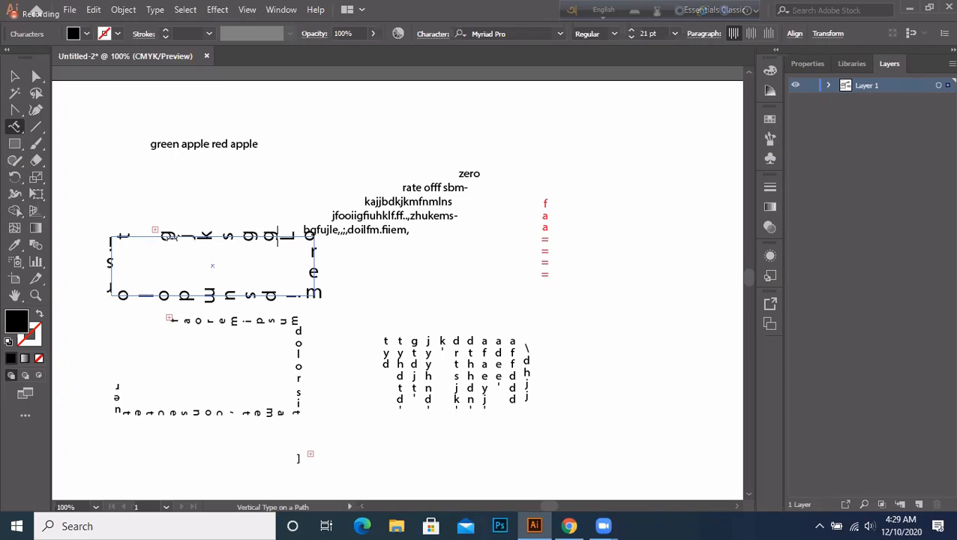
text(h)
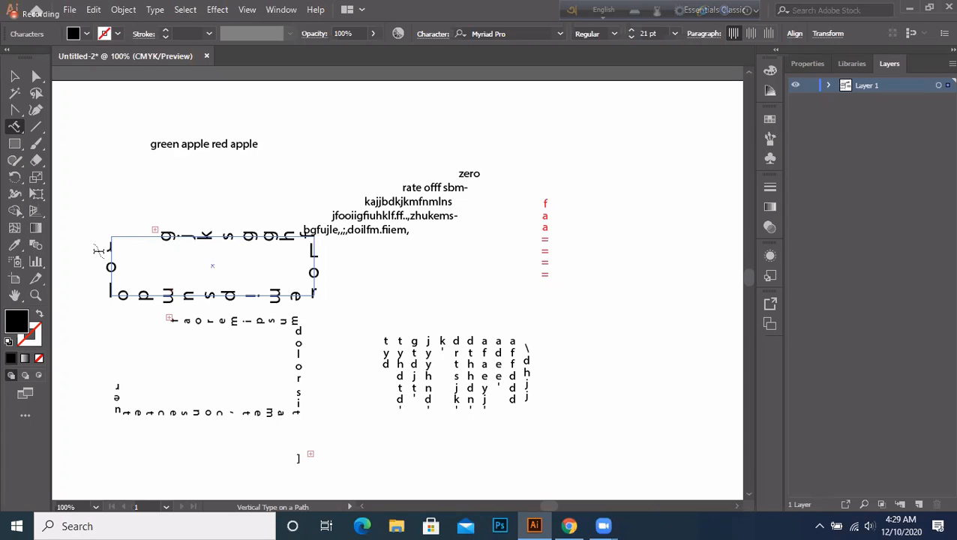
- Move the path text's start to the rectangle's upper-left corner and its end to just after "gjksg", then deselect it
click(16, 78)
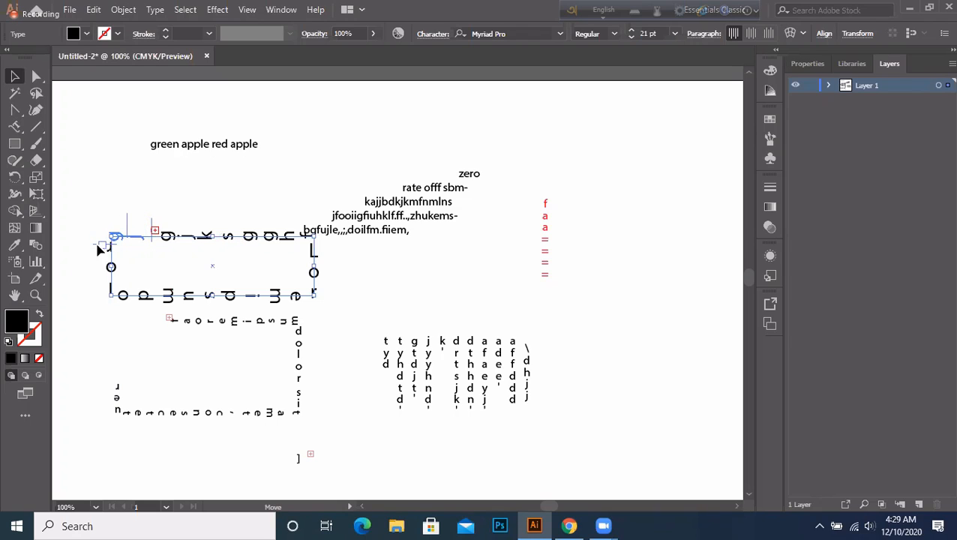
drag(114, 242, 151, 229)
drag(273, 317, 121, 225)
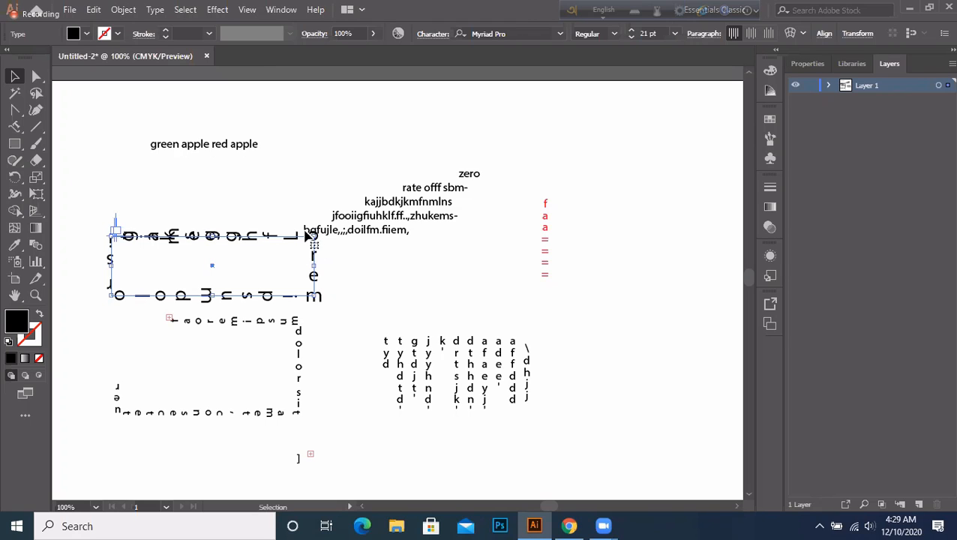
drag(115, 224, 227, 237)
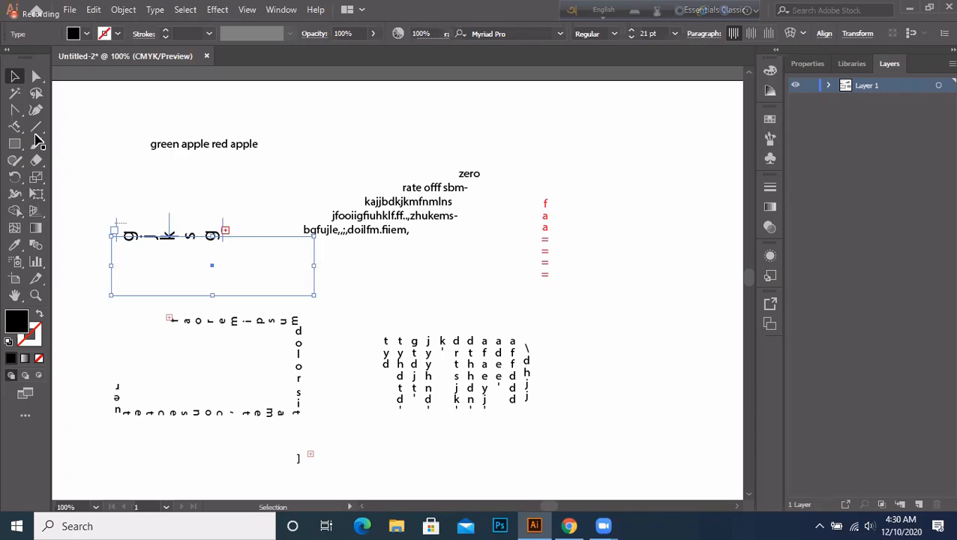
key(ctrl+shift+a)
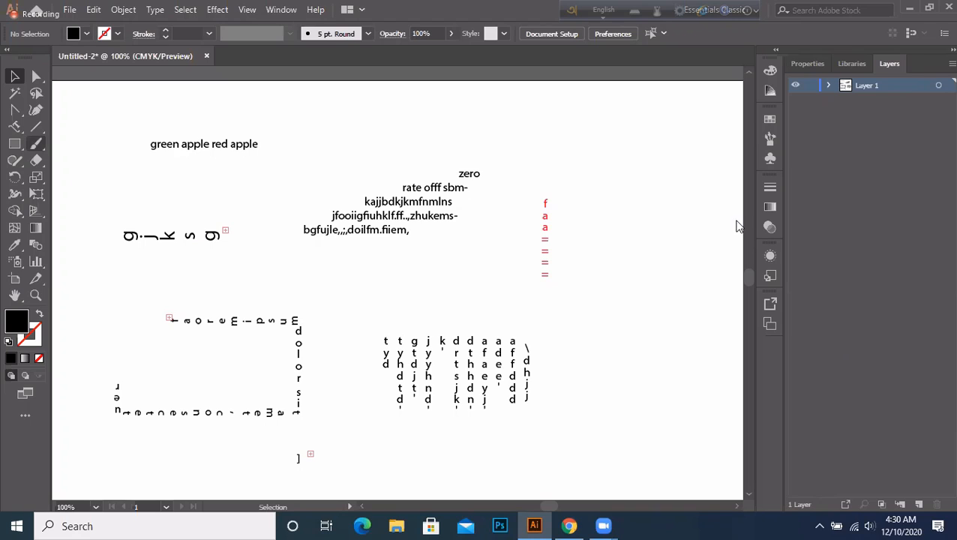
- Activate the Touch Type tool
click(15, 144)
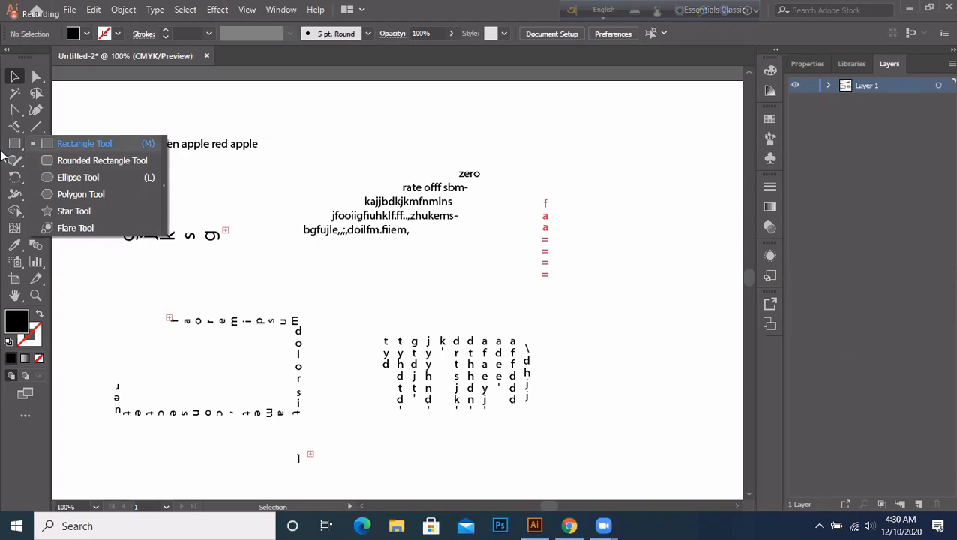
click(15, 131)
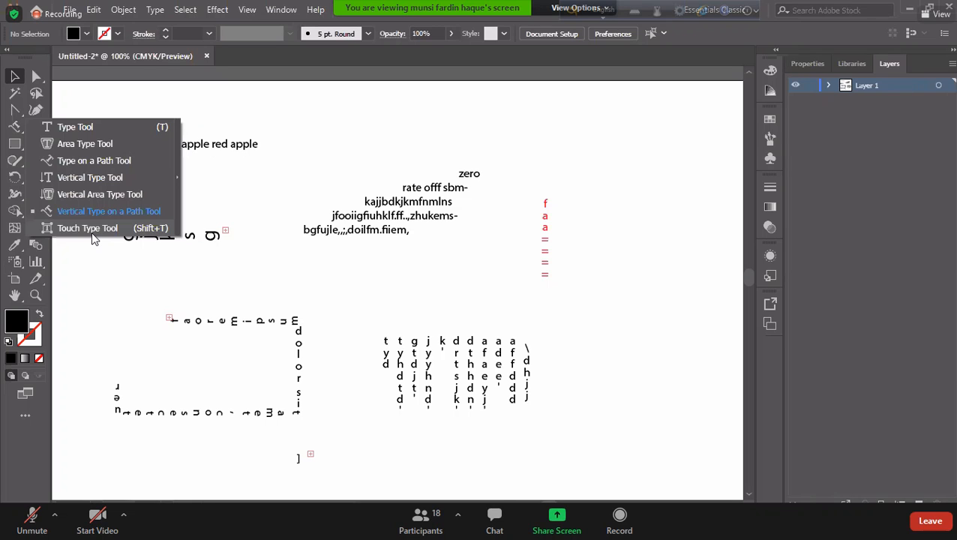
- Open the Zoom meeting's participant list and look through it to the end
click(421, 521)
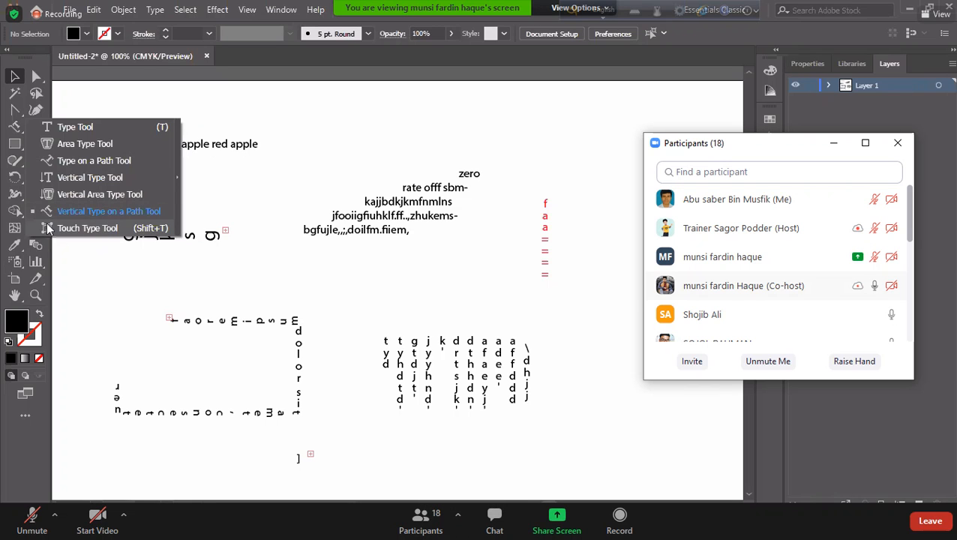
scroll(779, 291, down, 5)
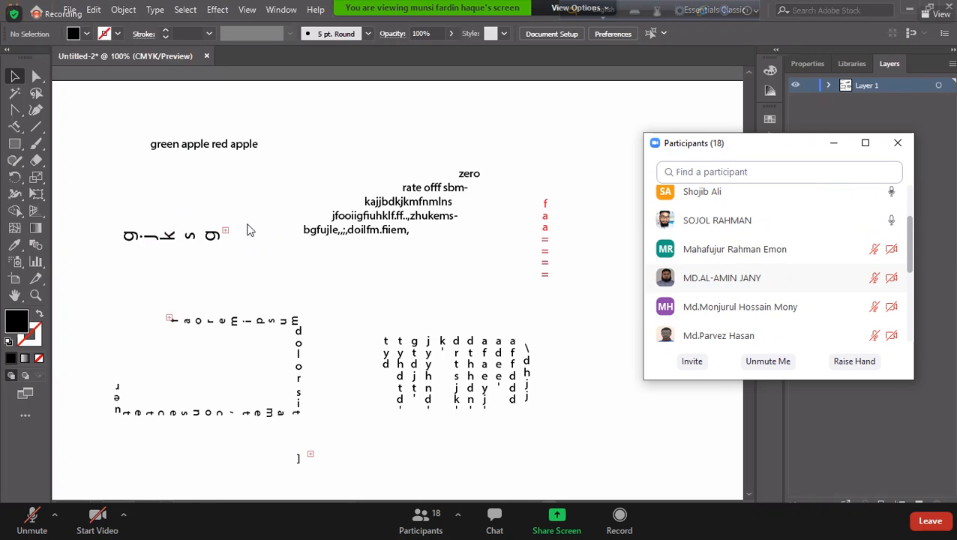
scroll(778, 267, down, 4)
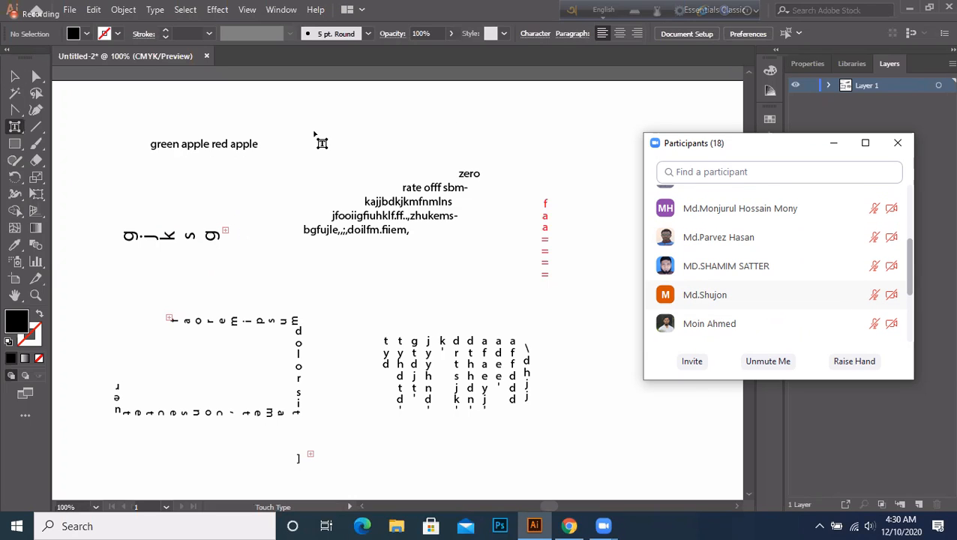
scroll(779, 291, down, 2)
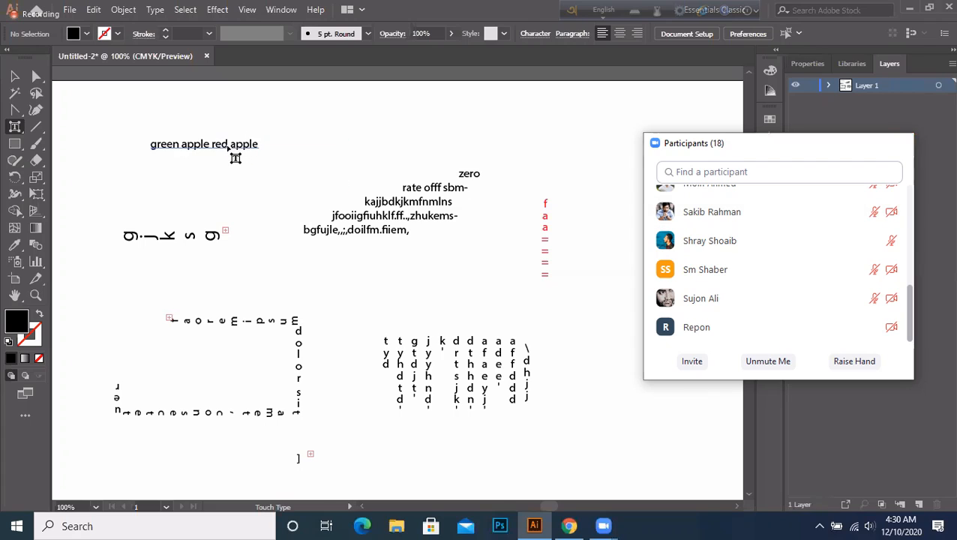
- Close the participant list and shrink the first "p" in "green apple" slightly with the Touch Type tool, leaving the text deselected
click(897, 143)
click(218, 148)
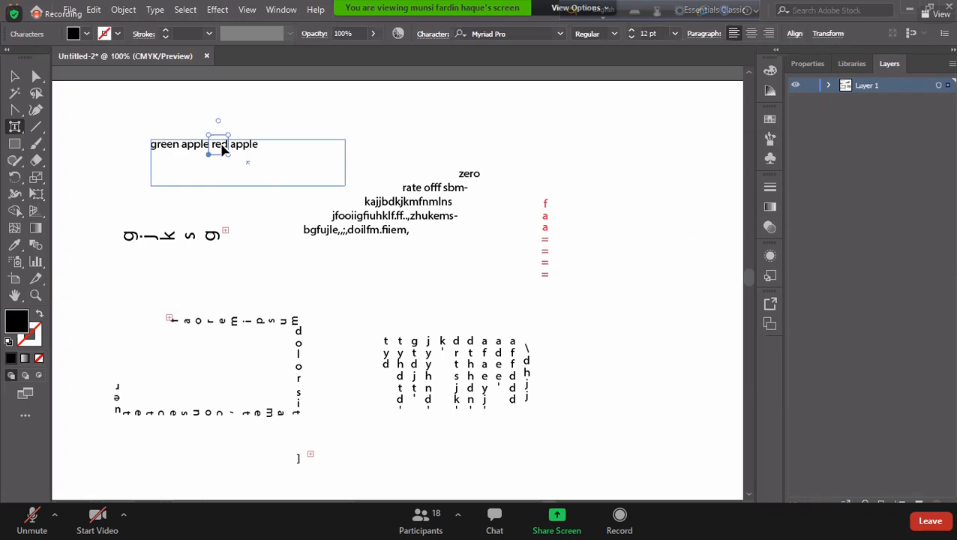
click(190, 153)
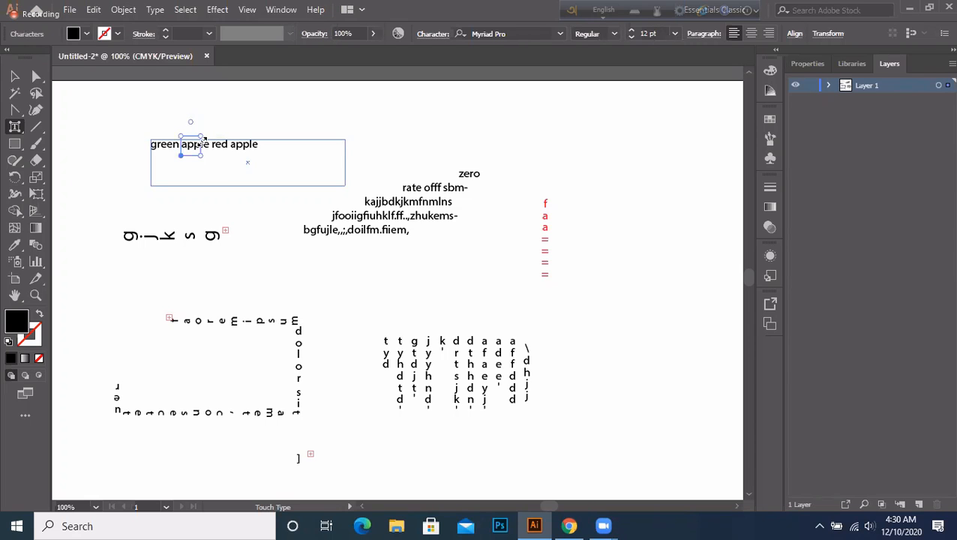
mouse_move(201, 135)
mouse_down()
mouse_move(208, 123)
mouse_move(199, 129)
mouse_up()
key(ctrl)
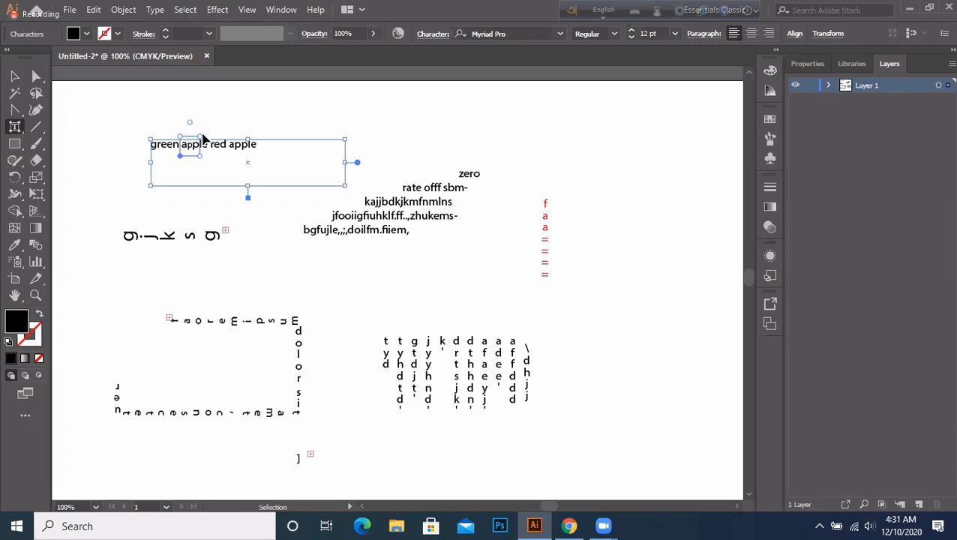
ctrl+click(206, 131)
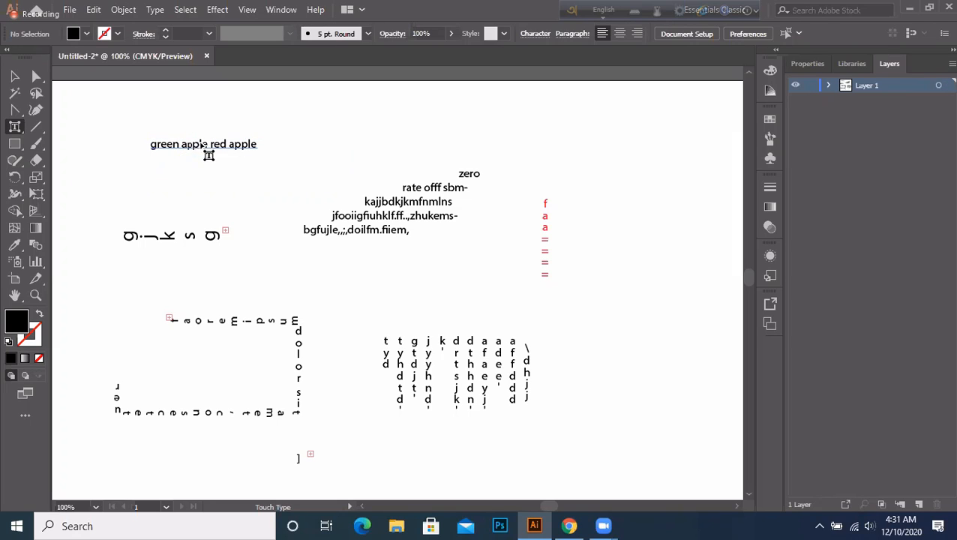
- Nudge the second "p" in "green apple" slightly to the right with the Touch Type tool and deselect the text
click(195, 146)
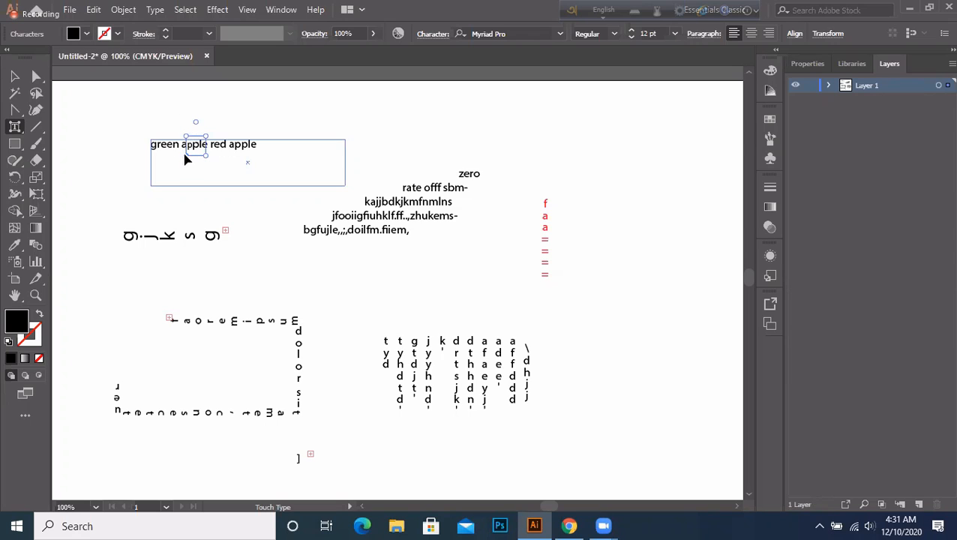
mouse_move(187, 154)
mouse_down()
mouse_move(186, 162)
mouse_move(197, 143)
mouse_move(204, 154)
mouse_up()
key(ctrl)
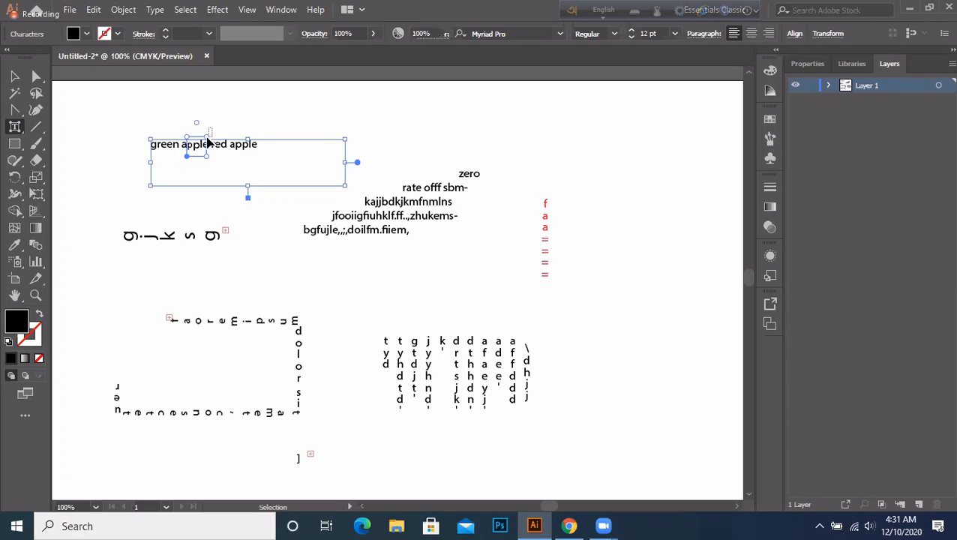
ctrl+click(207, 138)
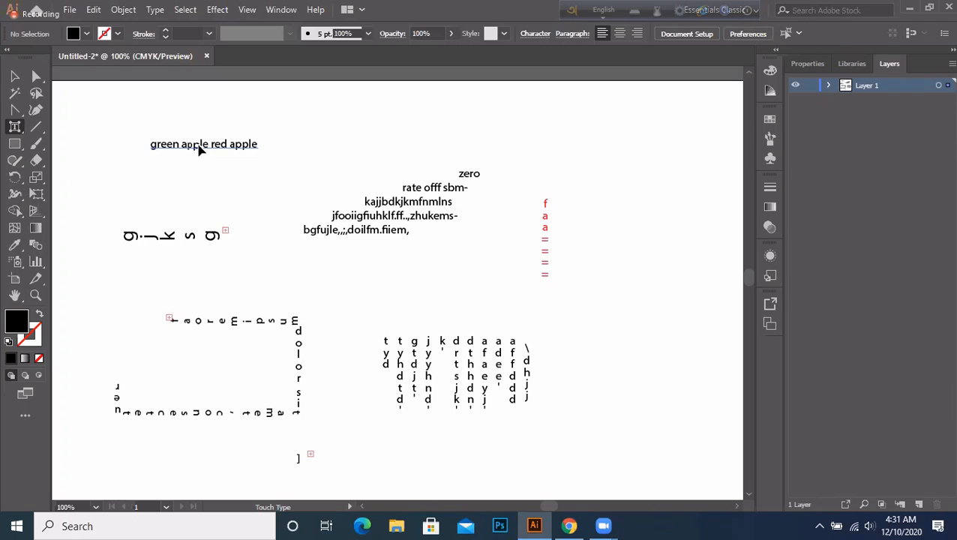
click(199, 147)
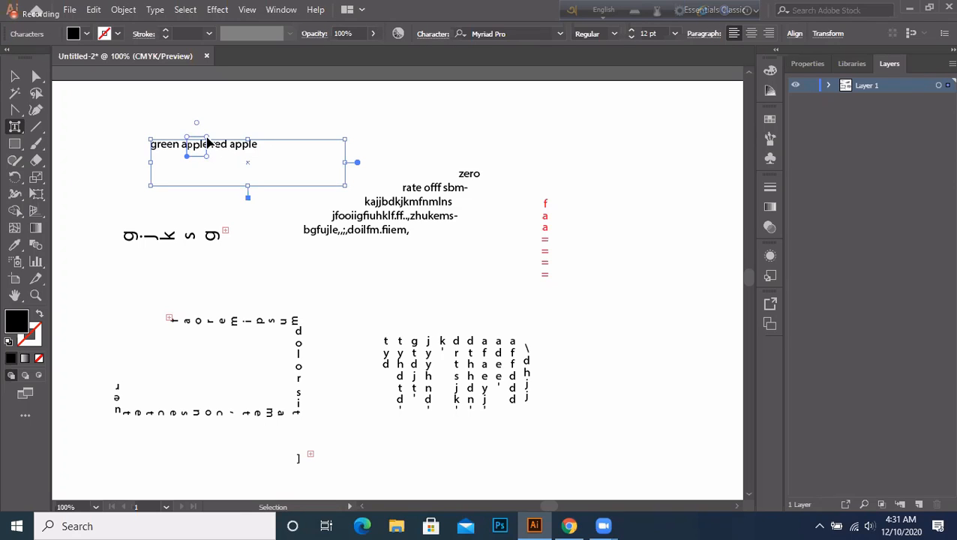
ctrl+click(209, 132)
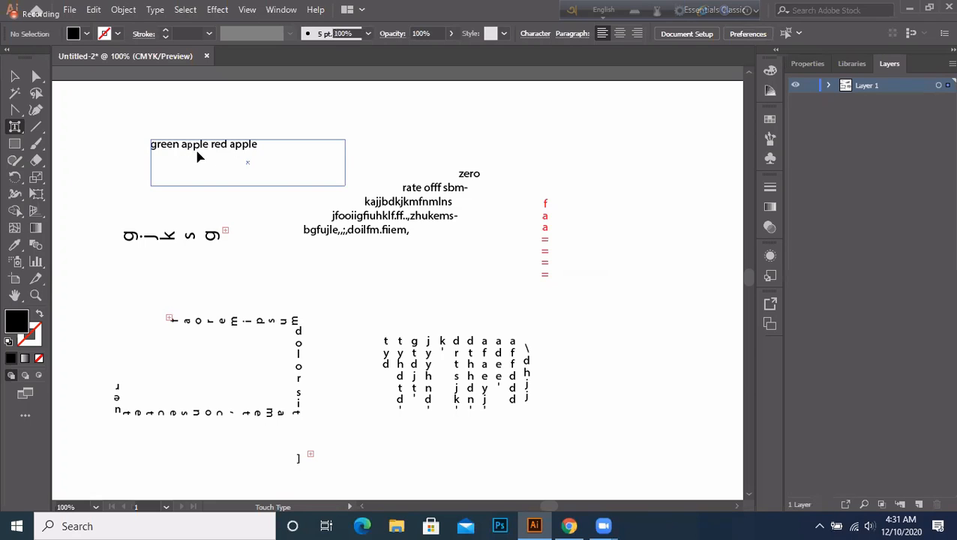
- Move the second "p" in "green apple" away from its neighbouring "p" and enlarge it to nearly twice its size
click(197, 150)
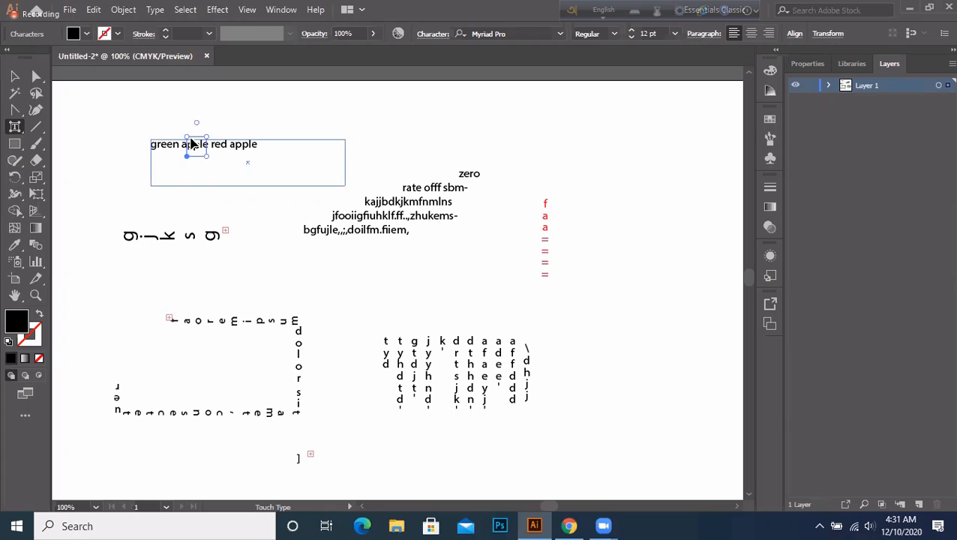
key(ctrl)
mouse_move(189, 161)
mouse_down()
mouse_move(198, 141)
mouse_move(202, 152)
mouse_up()
mouse_move(214, 132)
mouse_down()
mouse_move(215, 122)
mouse_move(214, 131)
mouse_up()
- Enlarge the first "e" in "green" to well over twice its size and deselect the text
click(168, 148)
drag(177, 131, 186, 124)
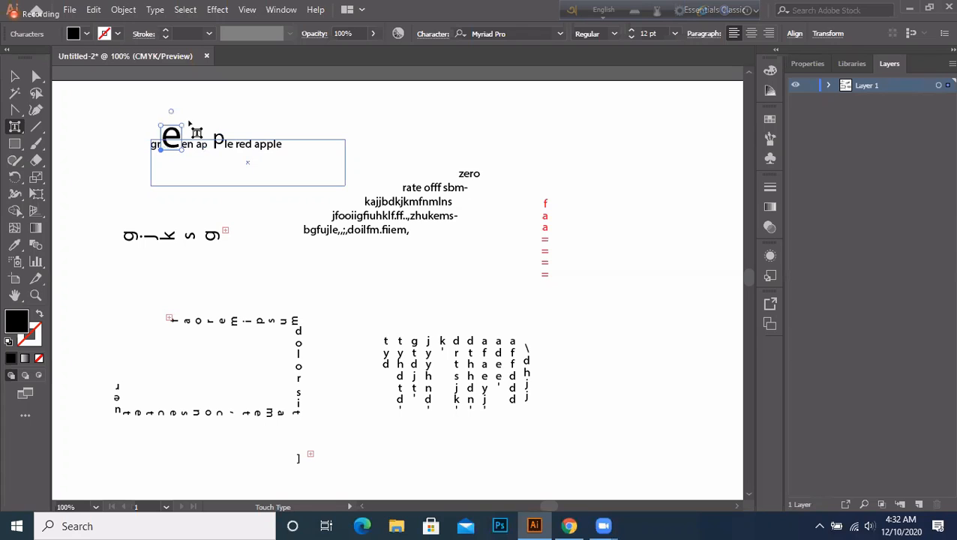
click(104, 107)
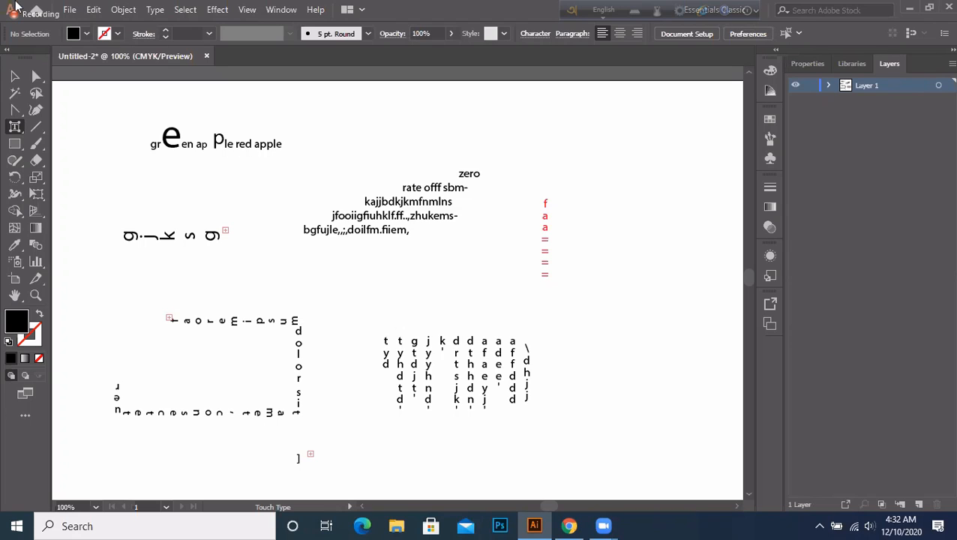
- Place horizontal point type above the triangular text block and replace its placeholder with a person's first name in lowercase
click(18, 128)
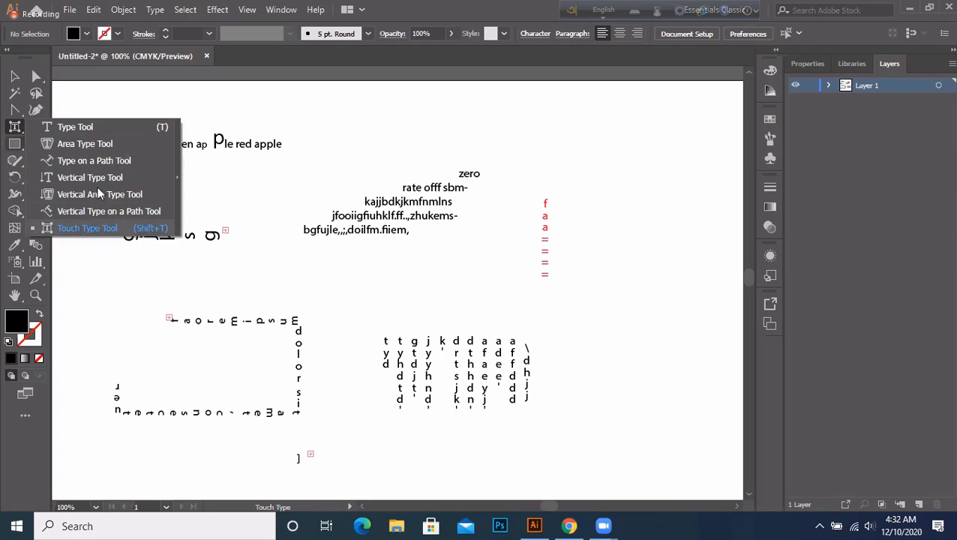
click(75, 127)
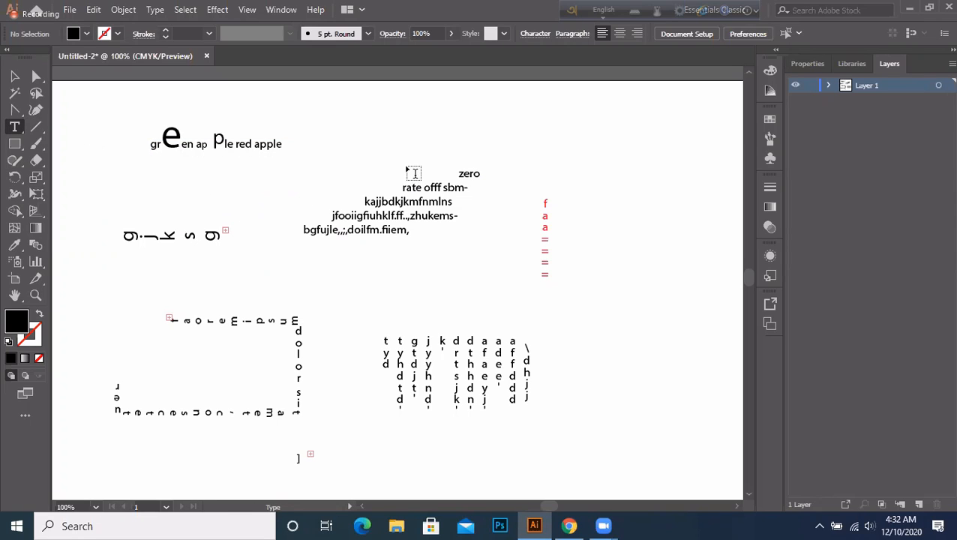
click(398, 142)
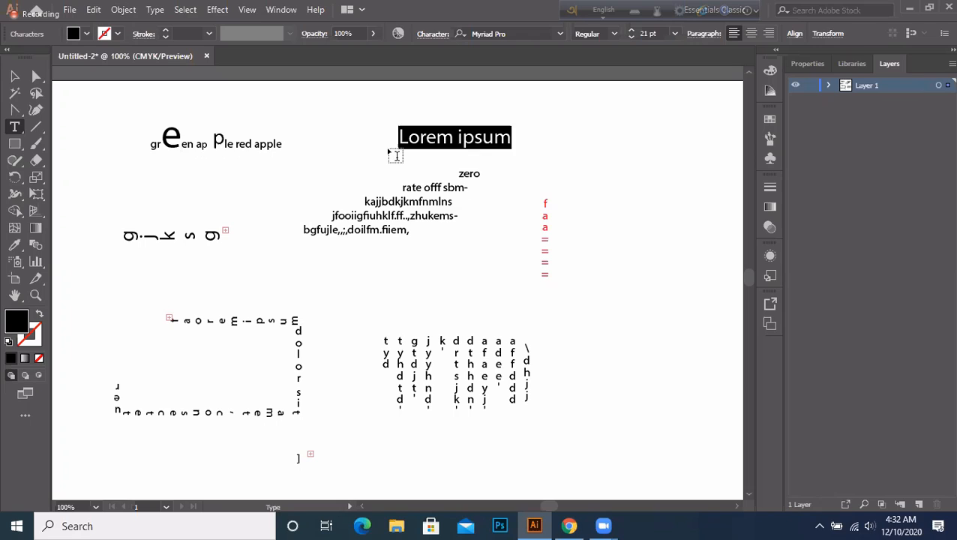
key(BackSpace)
text(s)
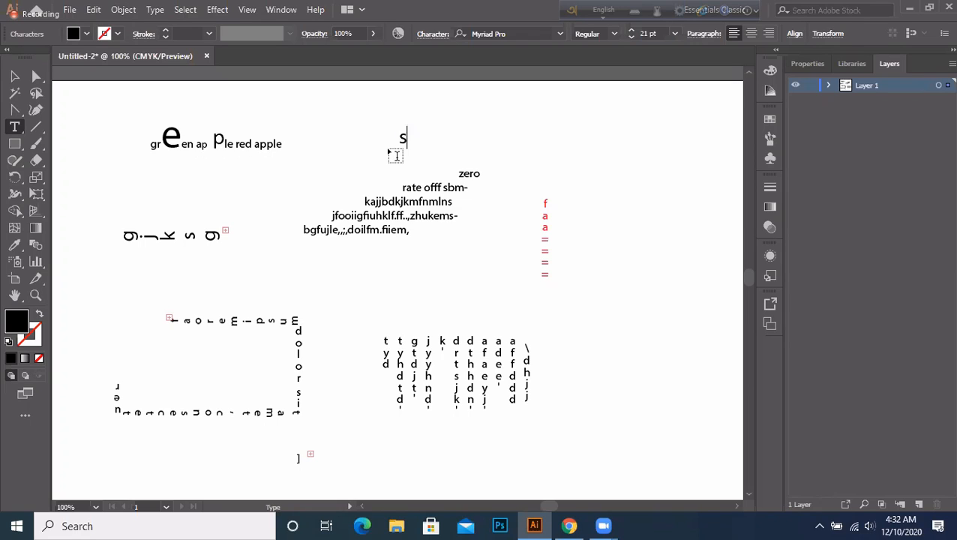
text(hovon)
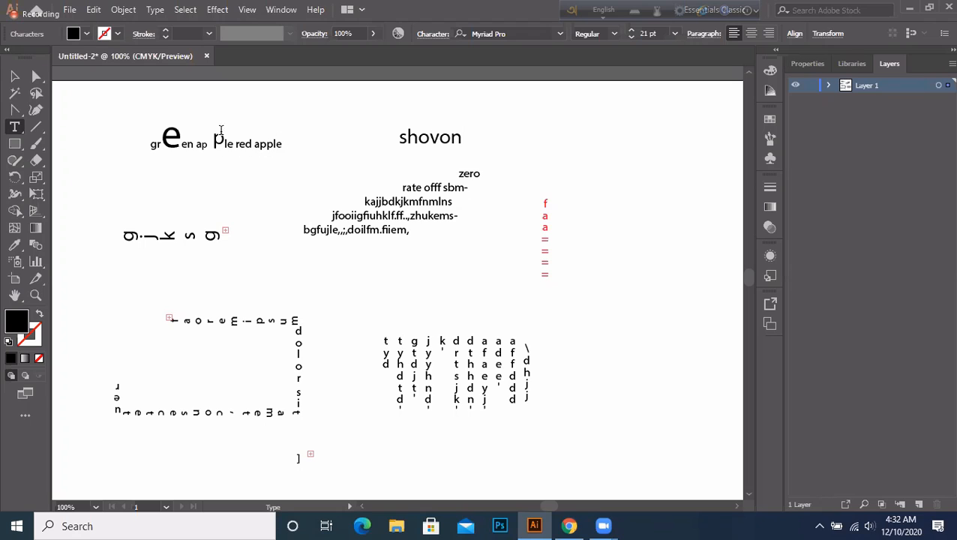
- Activate the Area Type tool and recolour the large single word above the slanted text block red
click(14, 126)
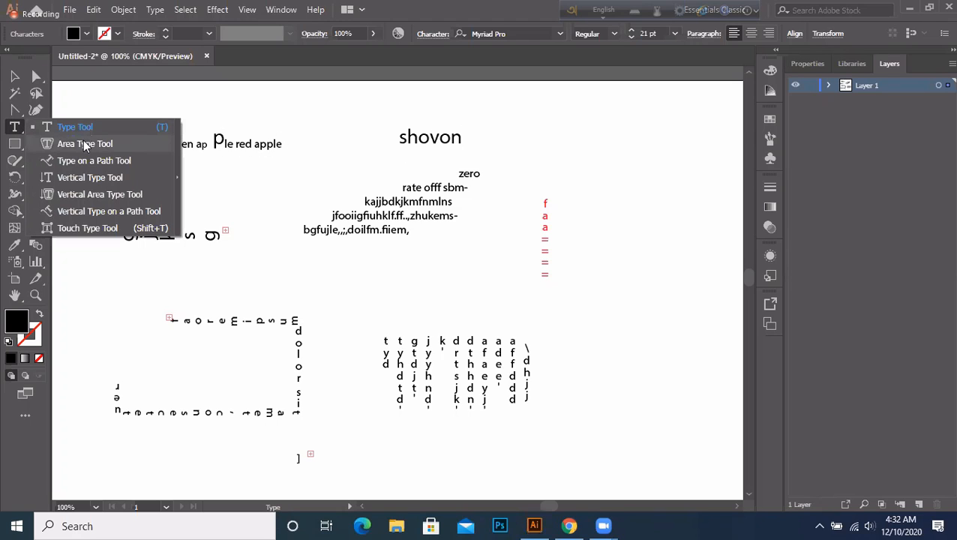
click(84, 143)
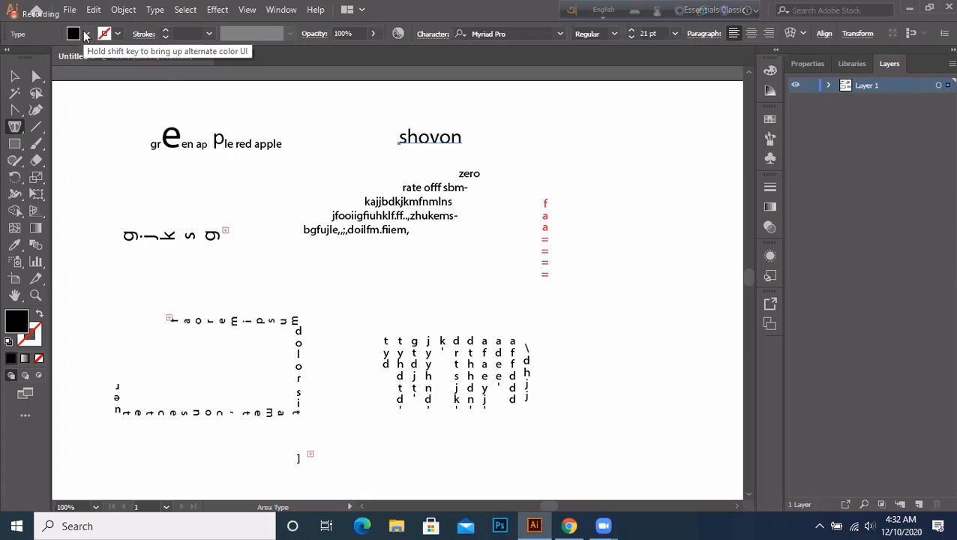
click(69, 36)
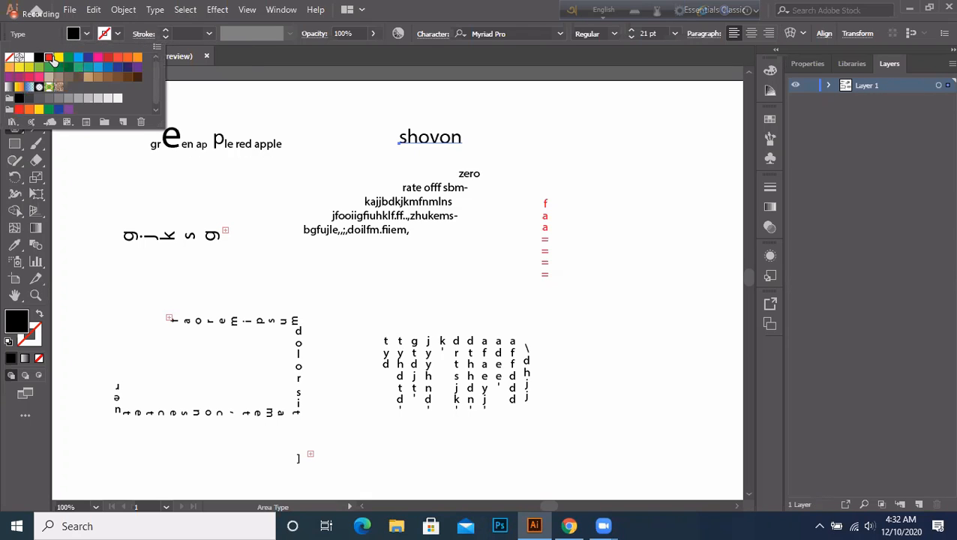
click(48, 58)
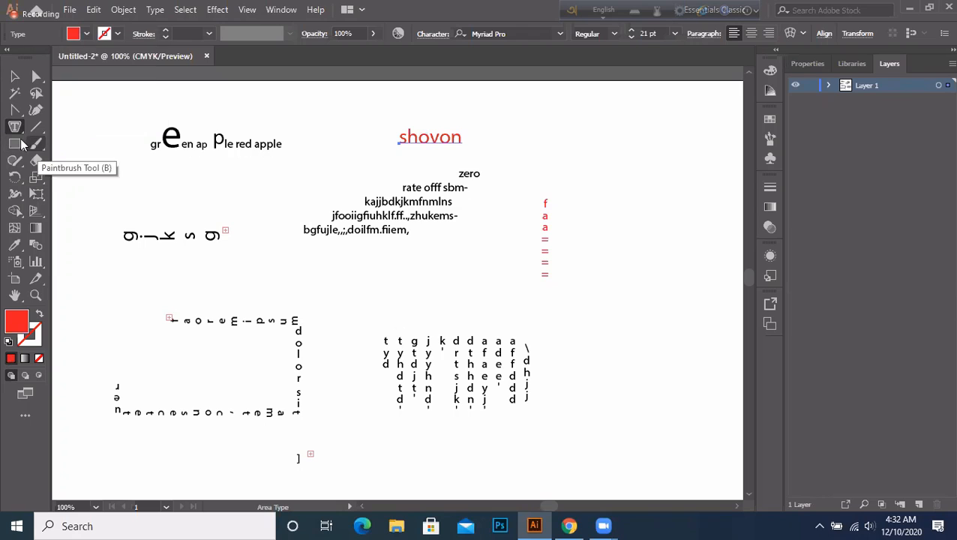
- Draw a wide rectangle above the vertical red text and turn it into area type reading "fardinbgfyzfrznbgy"
drag(15, 143, 56, 140)
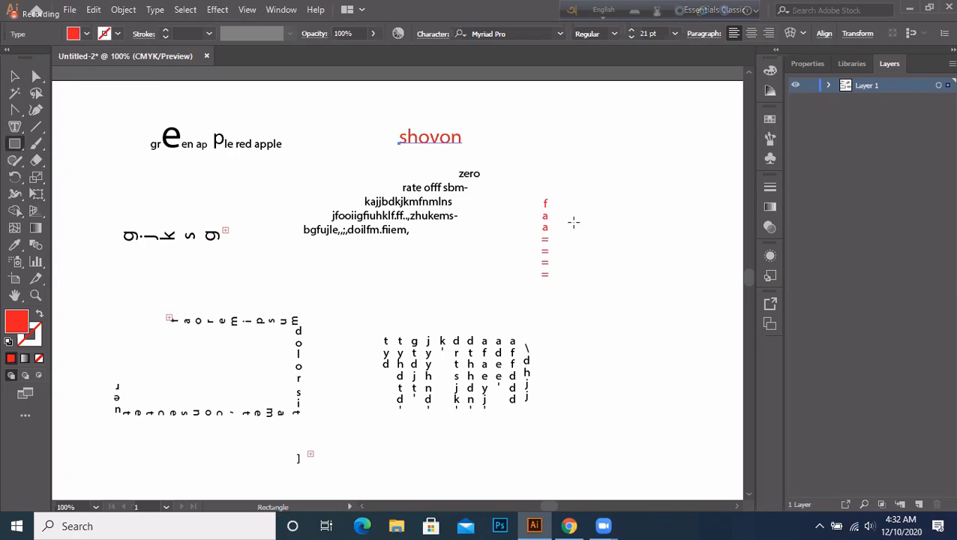
drag(557, 141, 696, 191)
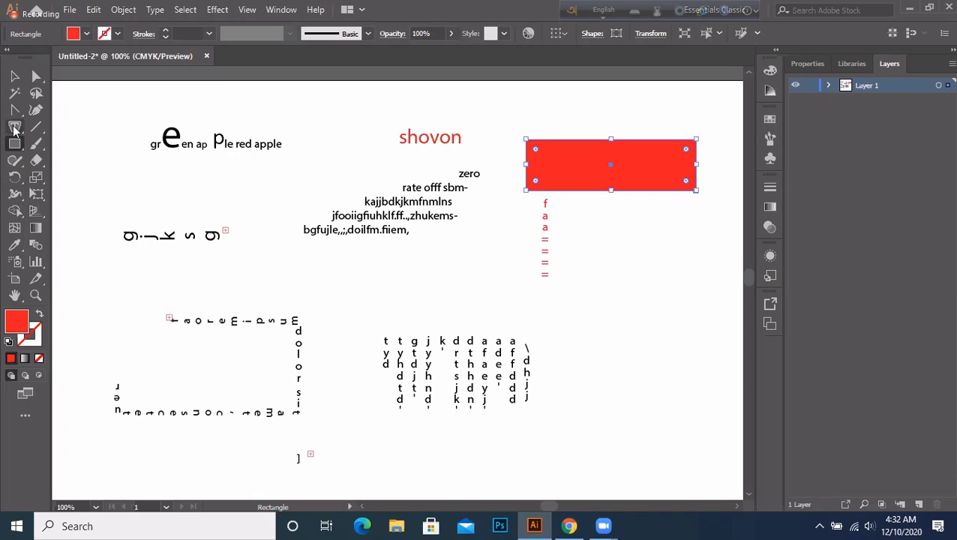
drag(14, 127, 88, 146)
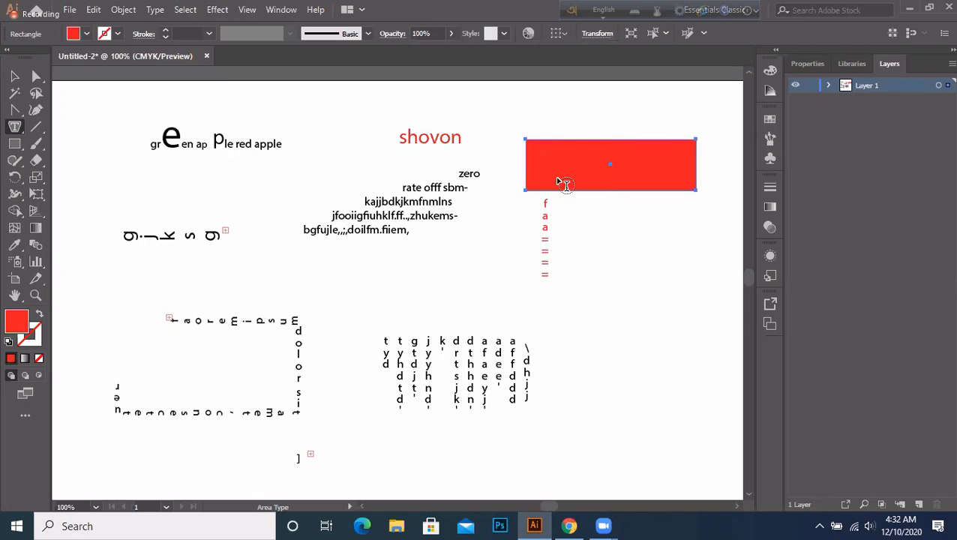
click(605, 139)
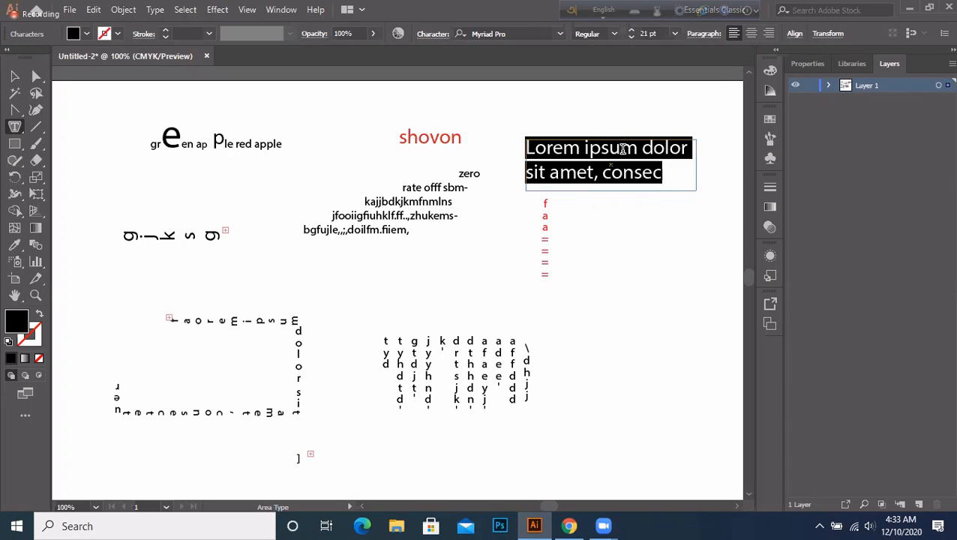
key(BackSpace)
text(far)
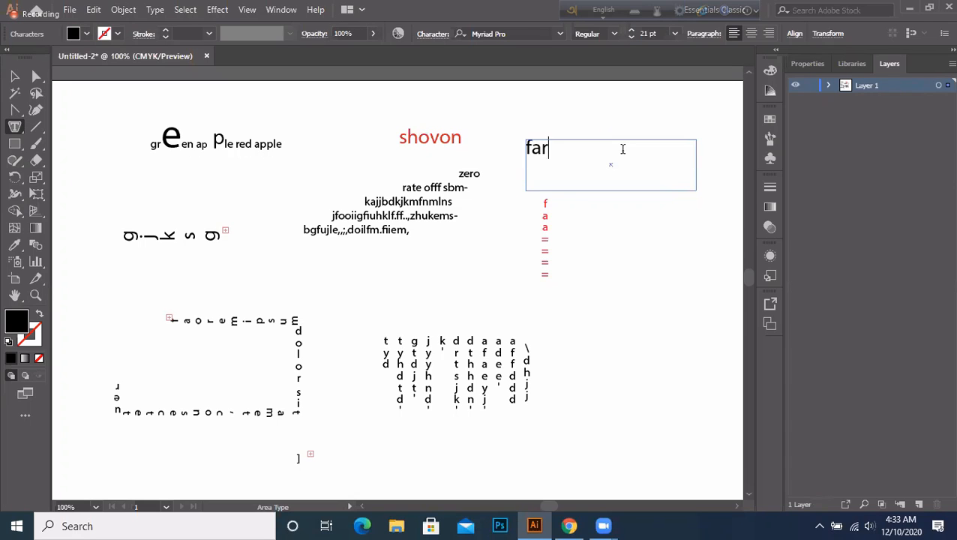
text(dinbgfyzfrznbgy)
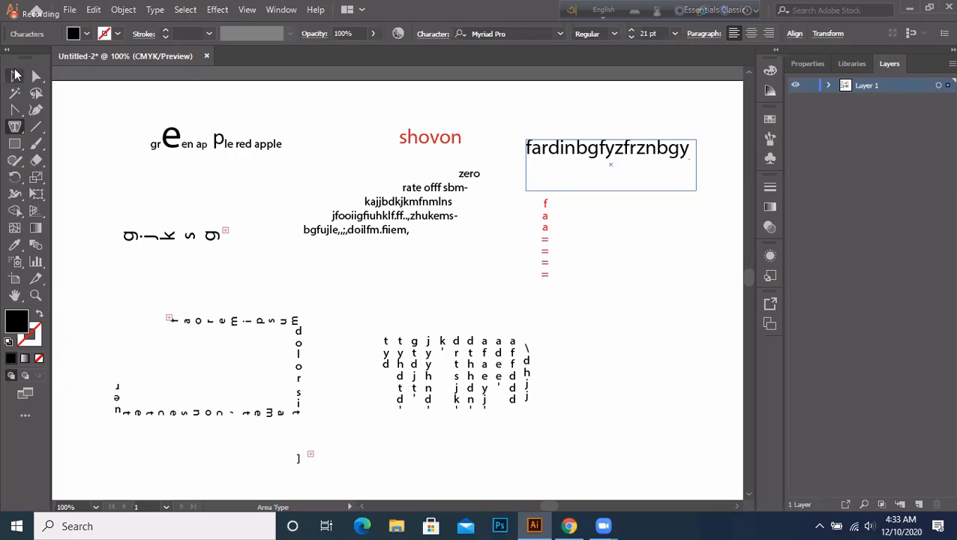
click(15, 75)
- Draw an ellipse about 102 by 94 px beside the vertical text blocks and set its fill to none
click(17, 128)
click(16, 128)
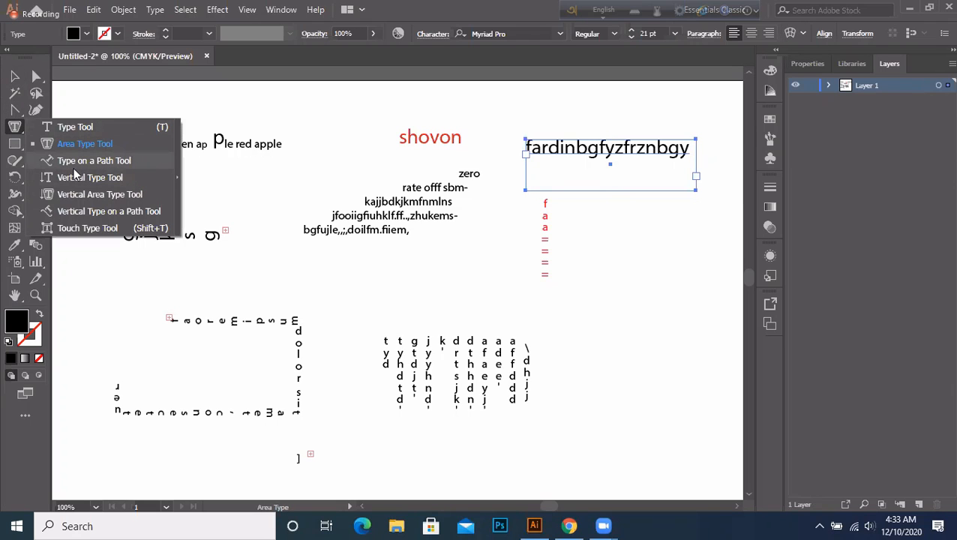
click(136, 165)
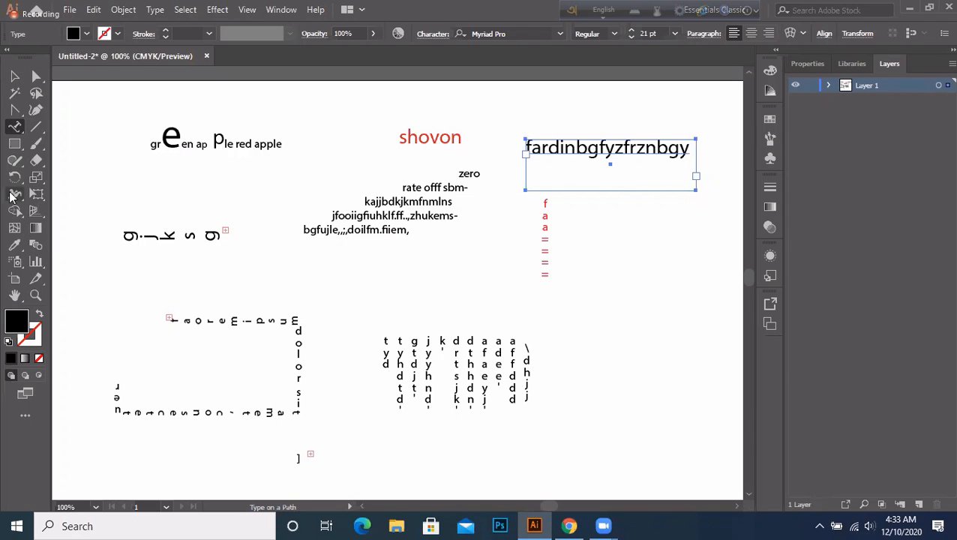
click(14, 144)
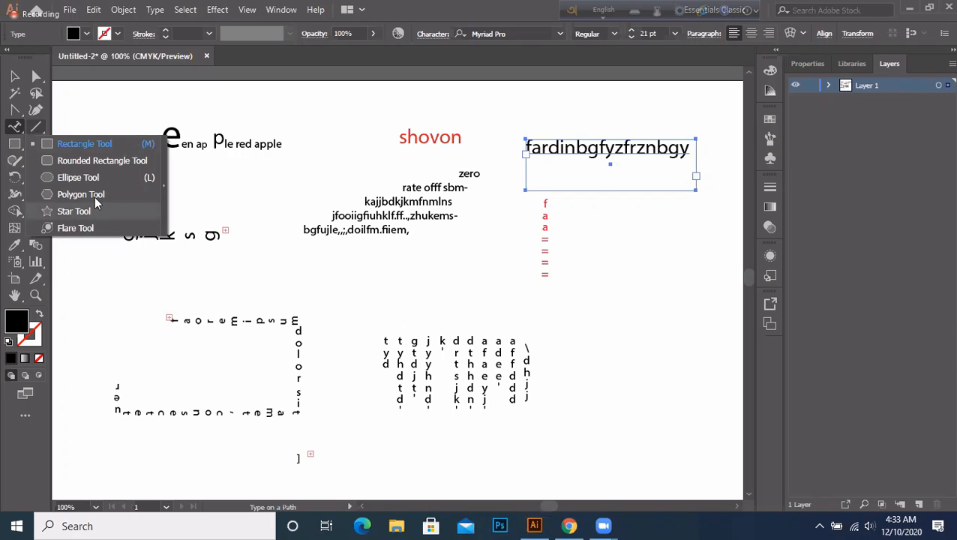
click(75, 177)
drag(613, 291, 696, 381)
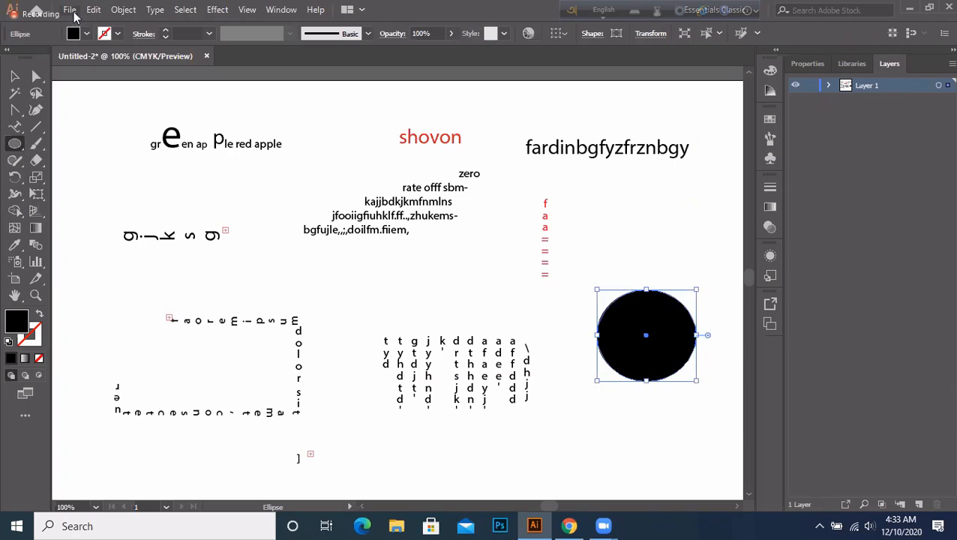
click(73, 35)
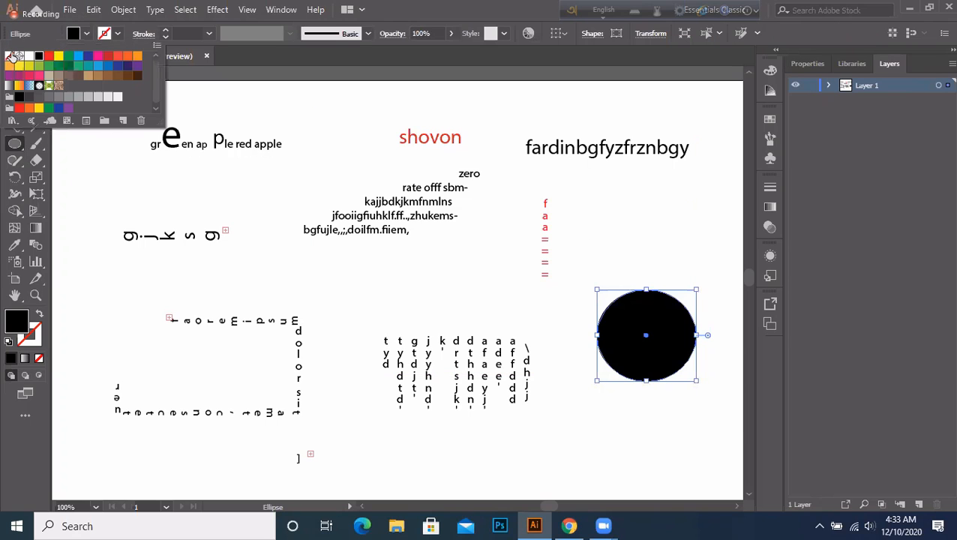
click(9, 55)
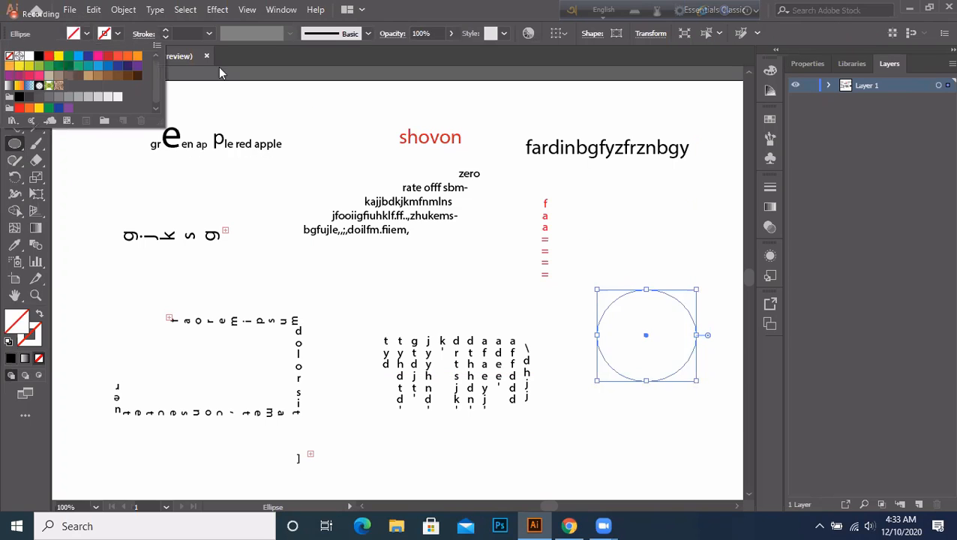
click(621, 353)
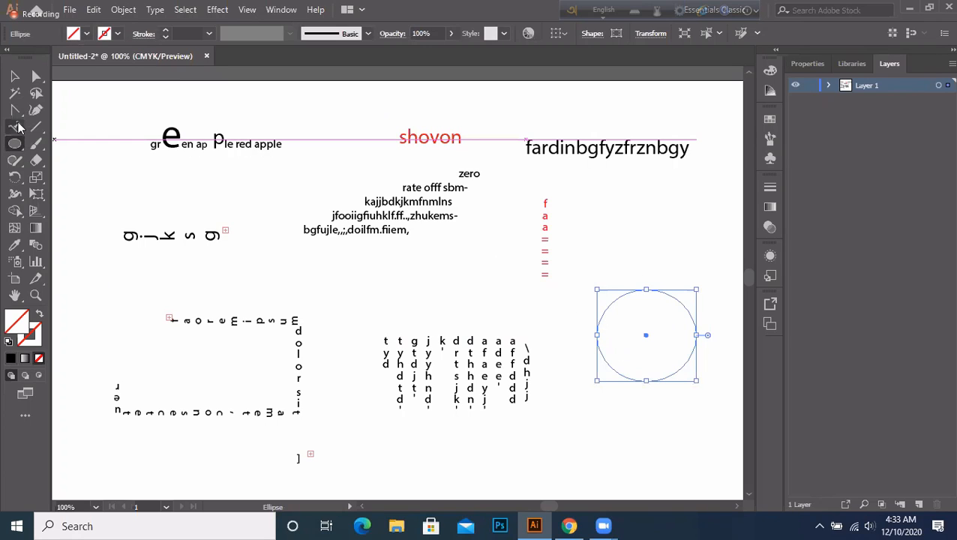
drag(18, 127, 80, 168)
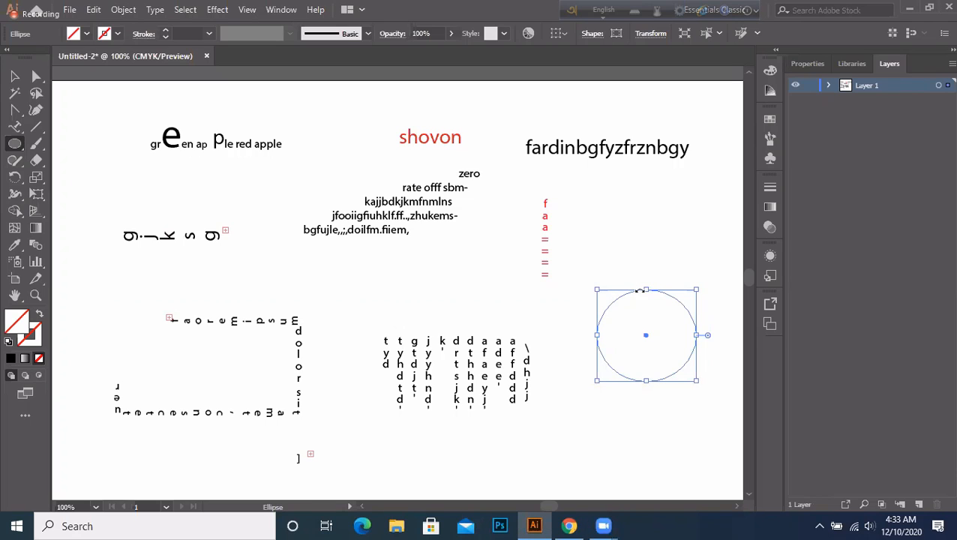
click(628, 294)
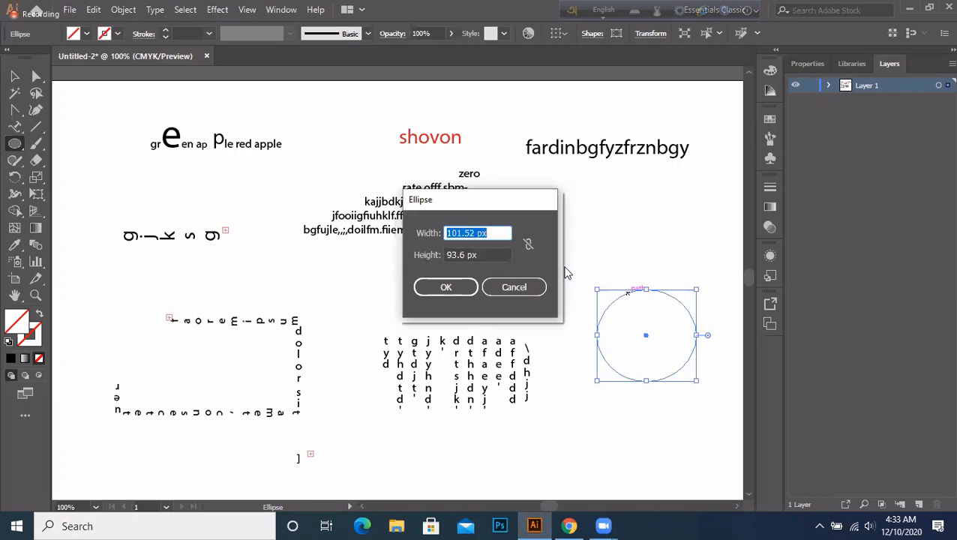
click(515, 287)
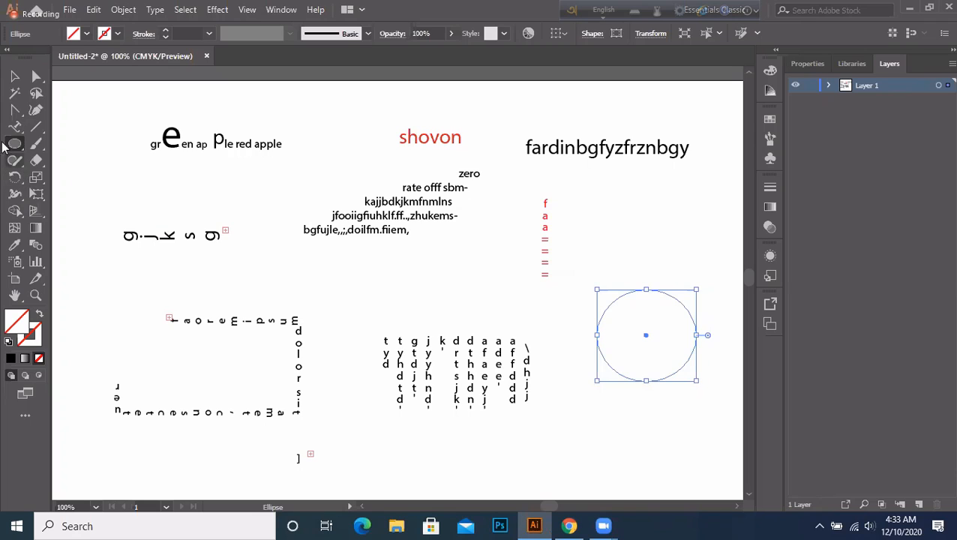
- Use Type on a Path to run sample text beginning "dsjhhjhsrdasagjhdd" around most of the ellipse's outline
drag(15, 127, 96, 158)
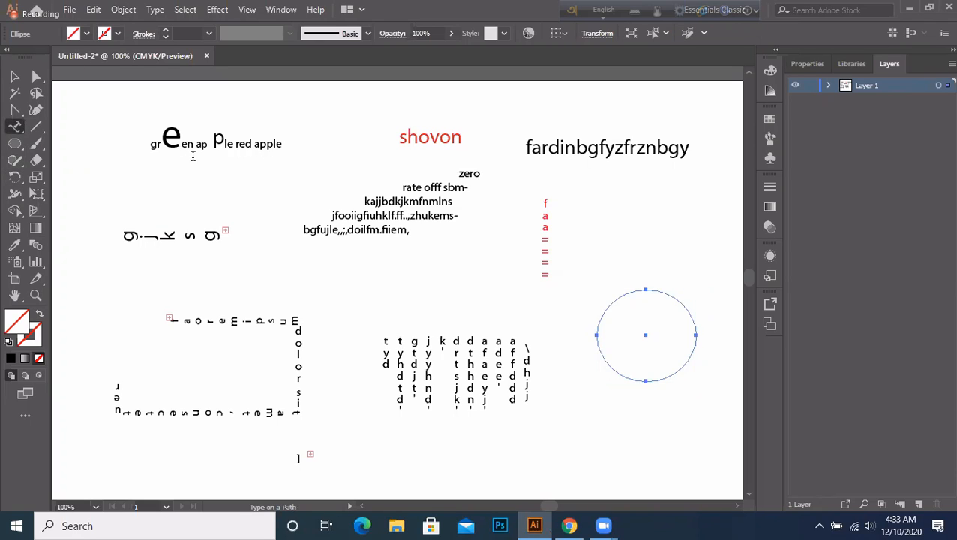
click(632, 288)
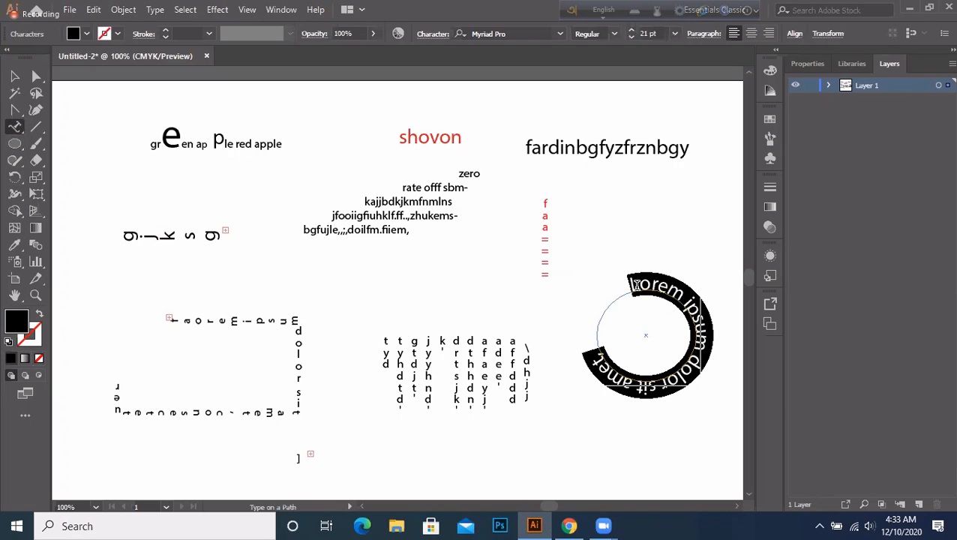
text(dsjhhjh)
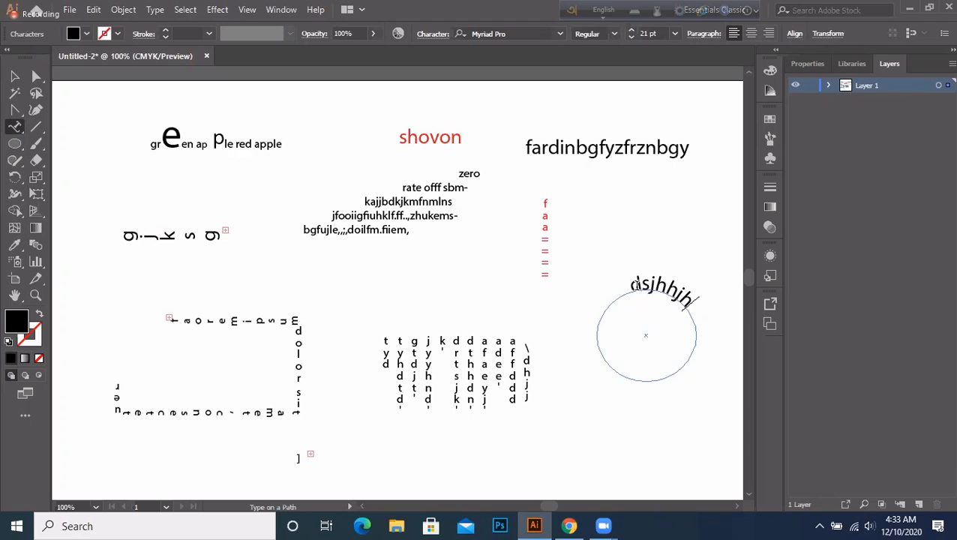
text(srdasagjhddfudhuh)
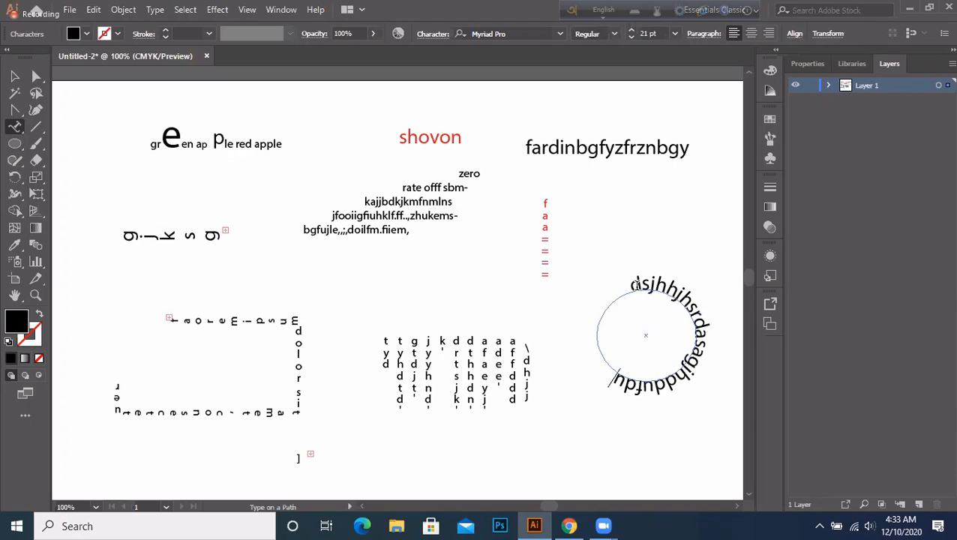
text(pdpd)
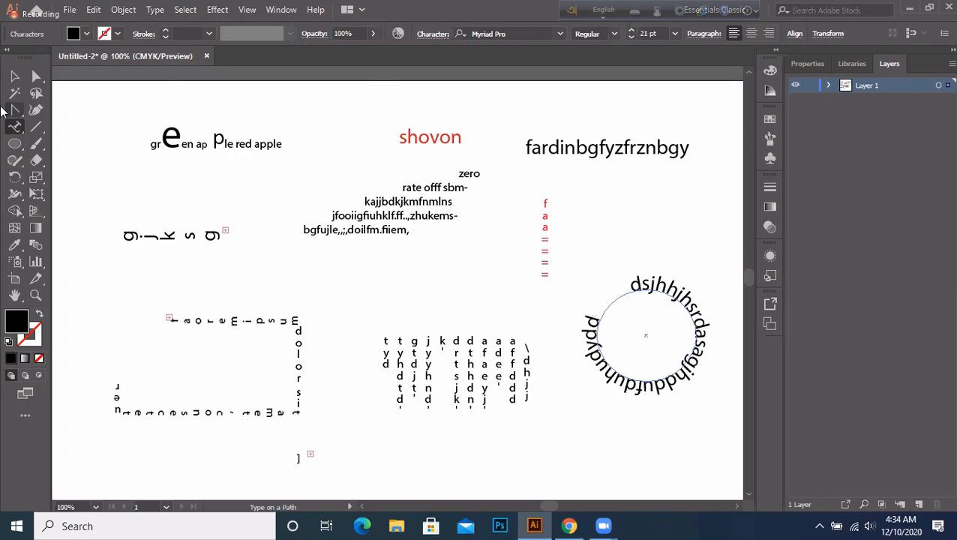
click(15, 127)
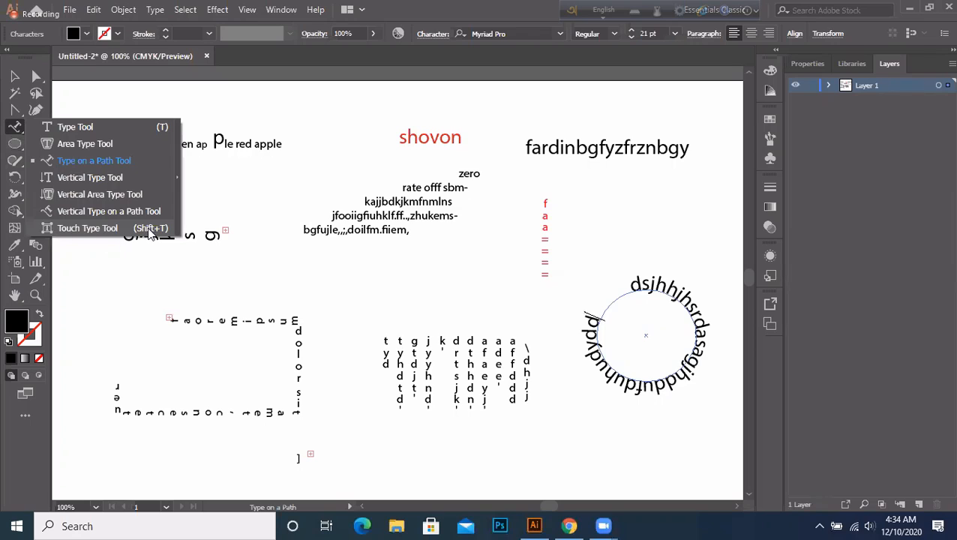
click(13, 129)
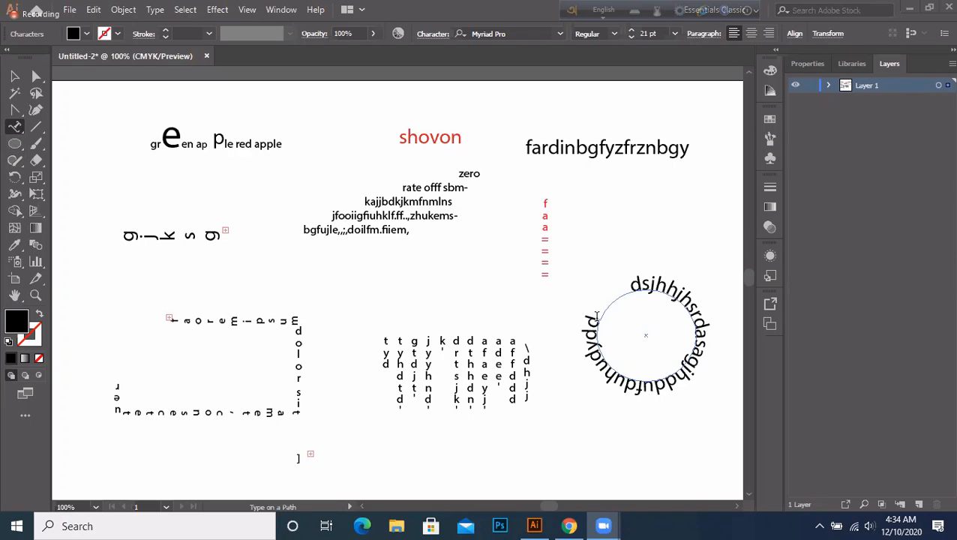
click(598, 316)
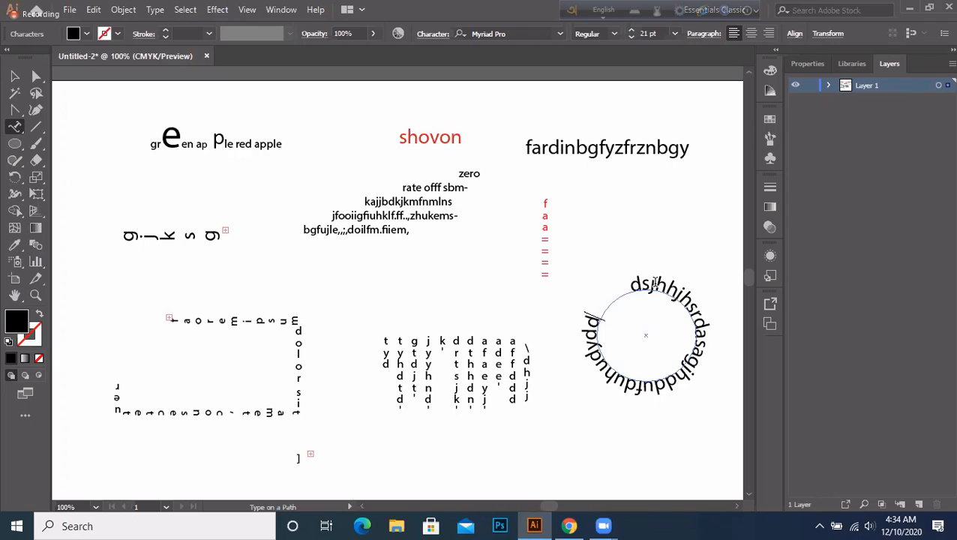
click(18, 128)
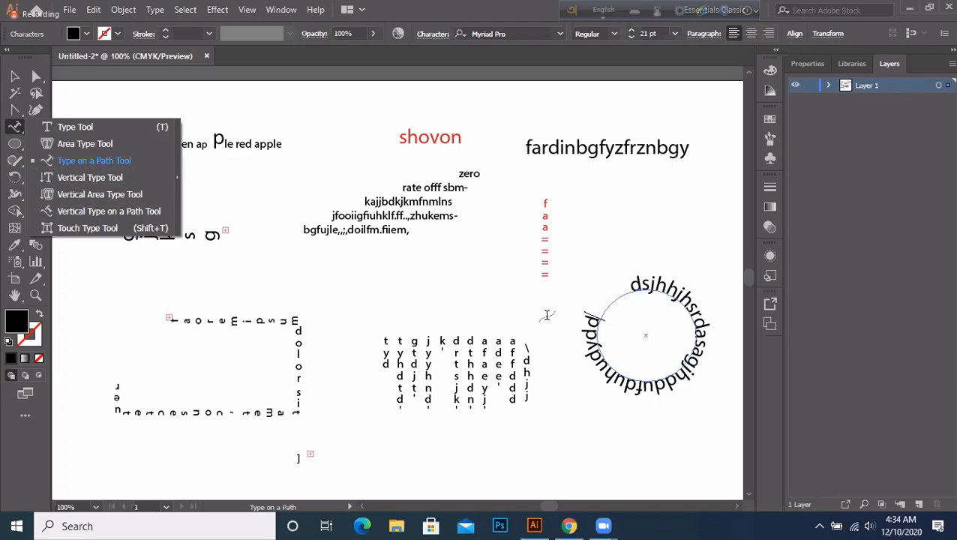
click(596, 306)
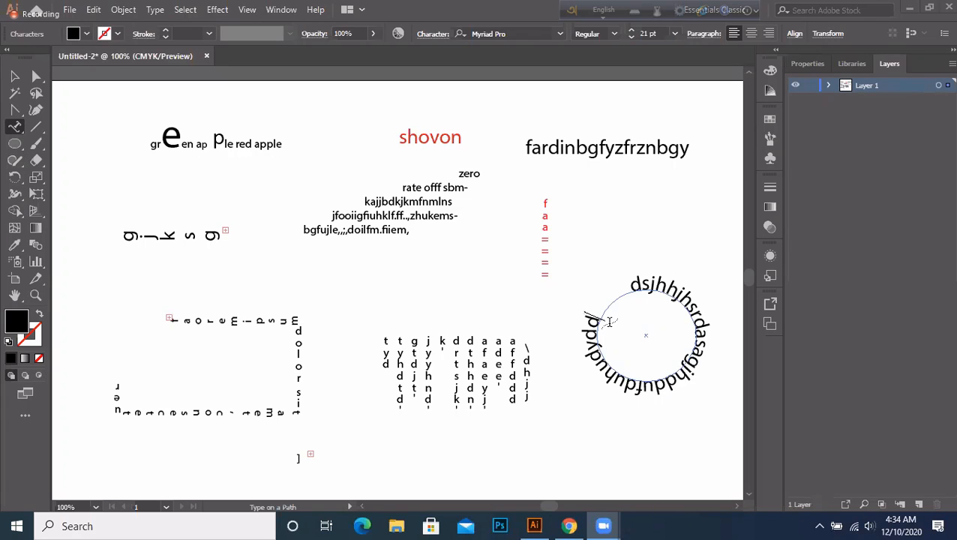
click(15, 131)
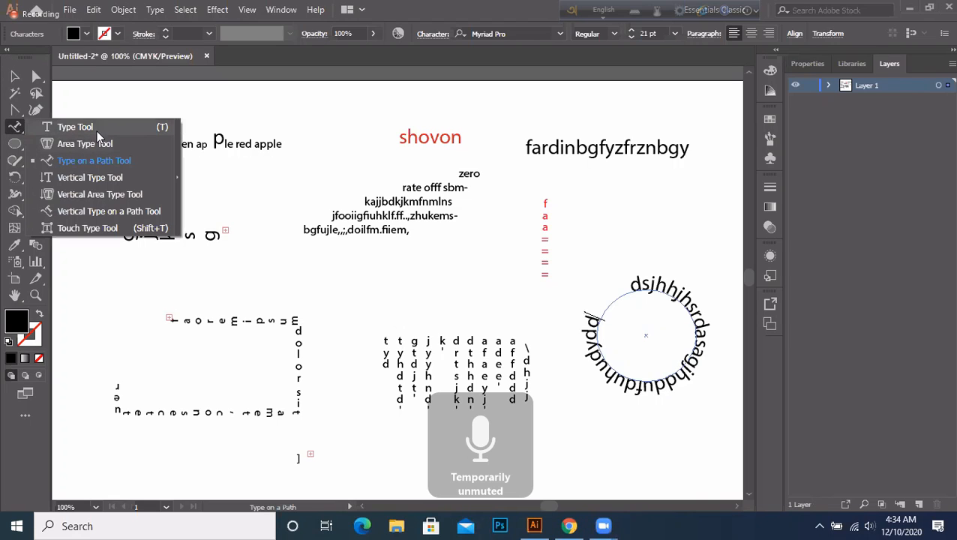
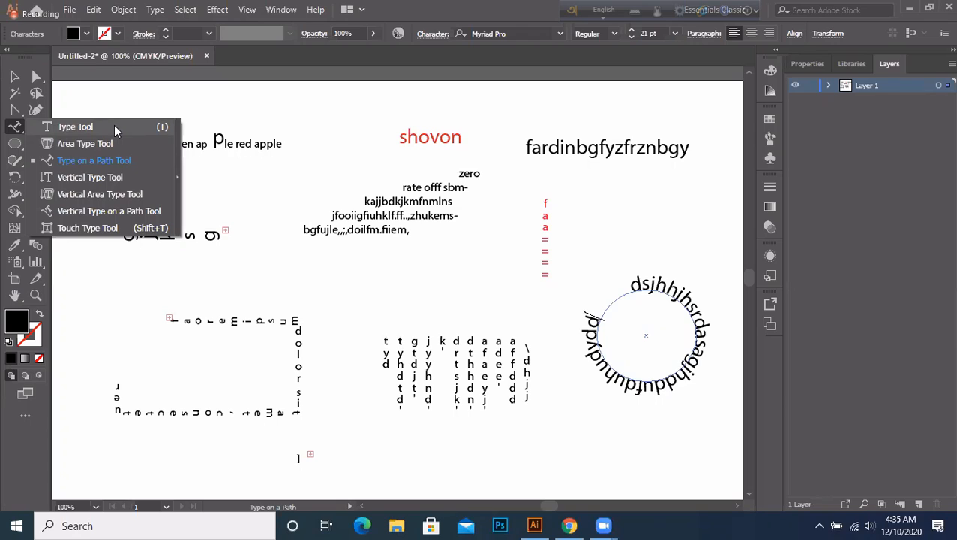
click(13, 122)
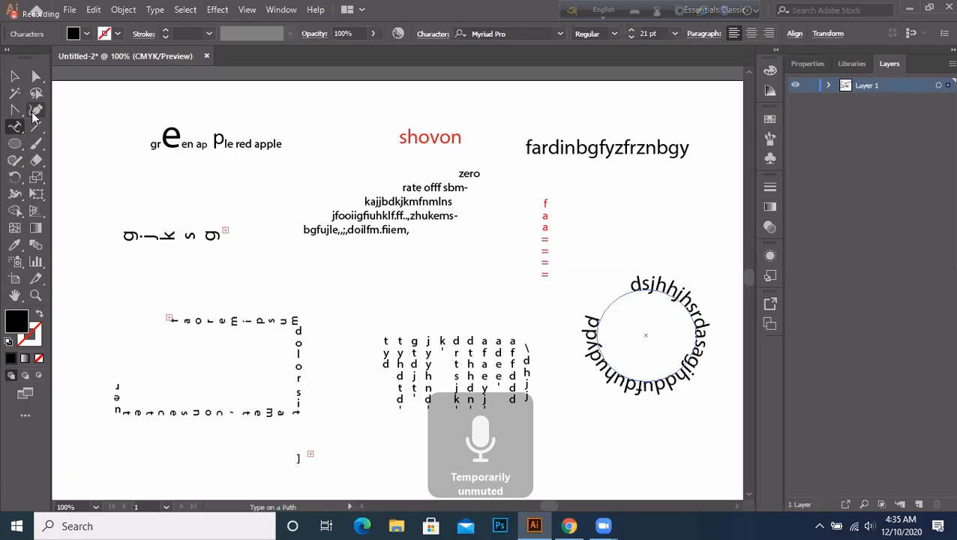
click(33, 113)
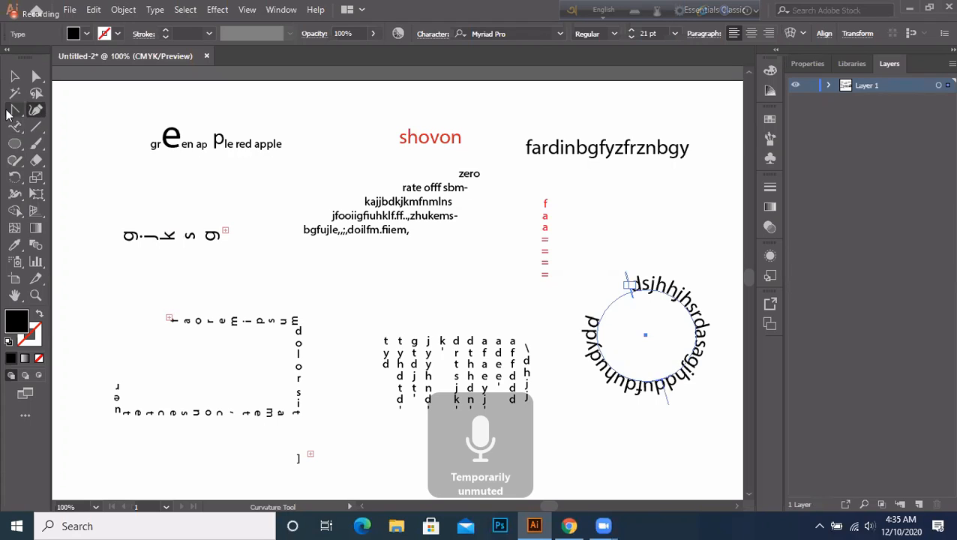
click(9, 112)
click(8, 113)
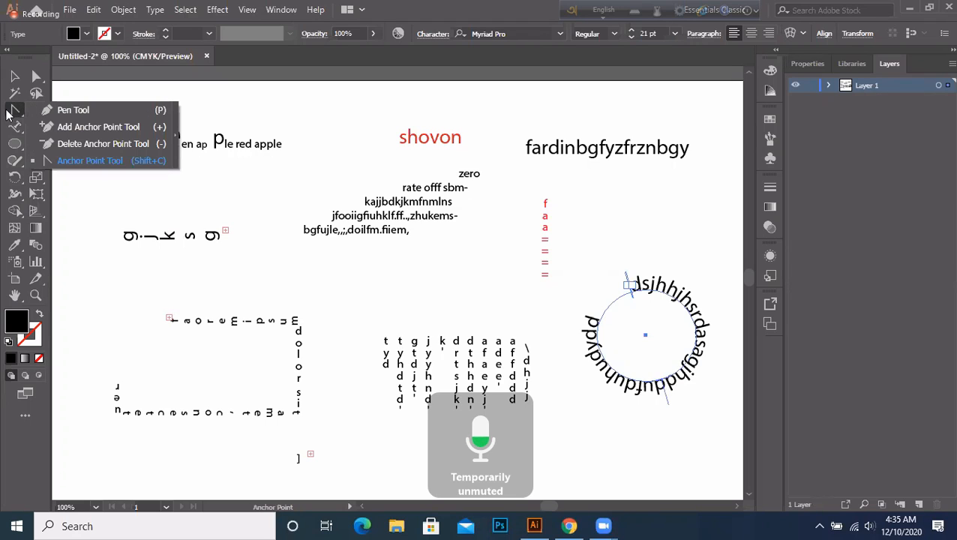
click(66, 117)
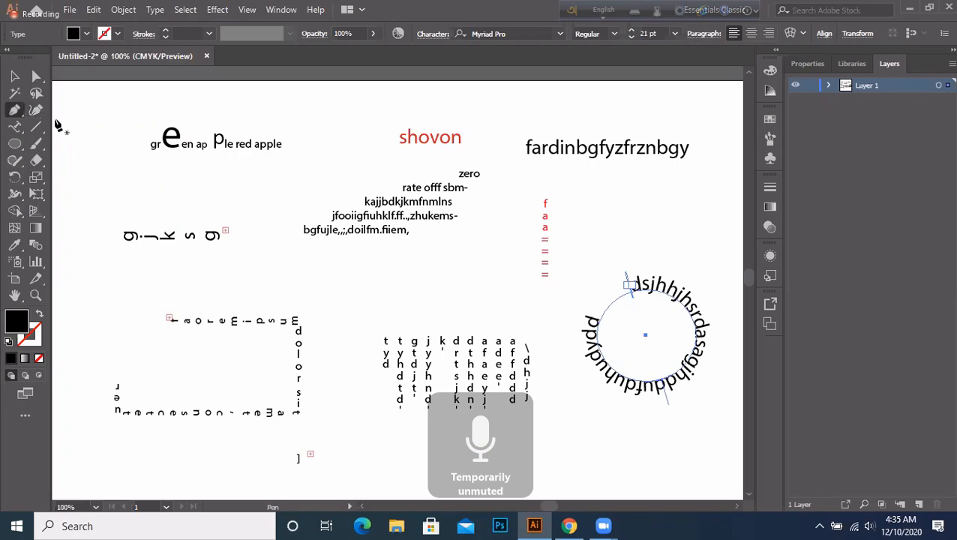
click(15, 127)
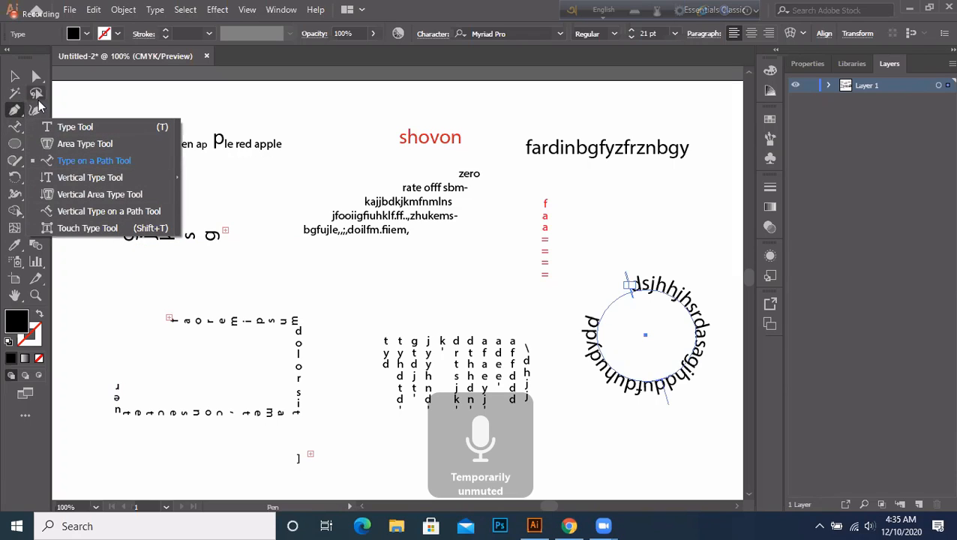
click(37, 105)
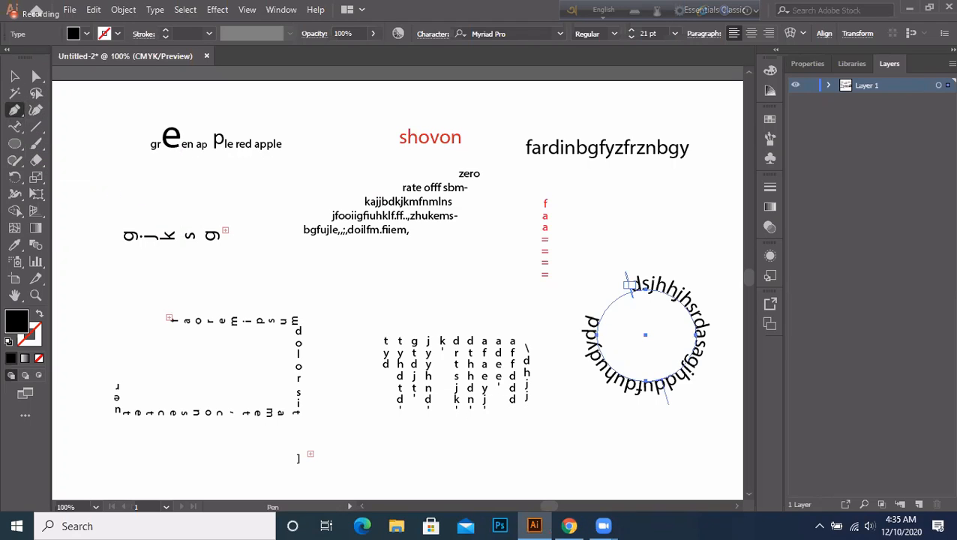
key(space)
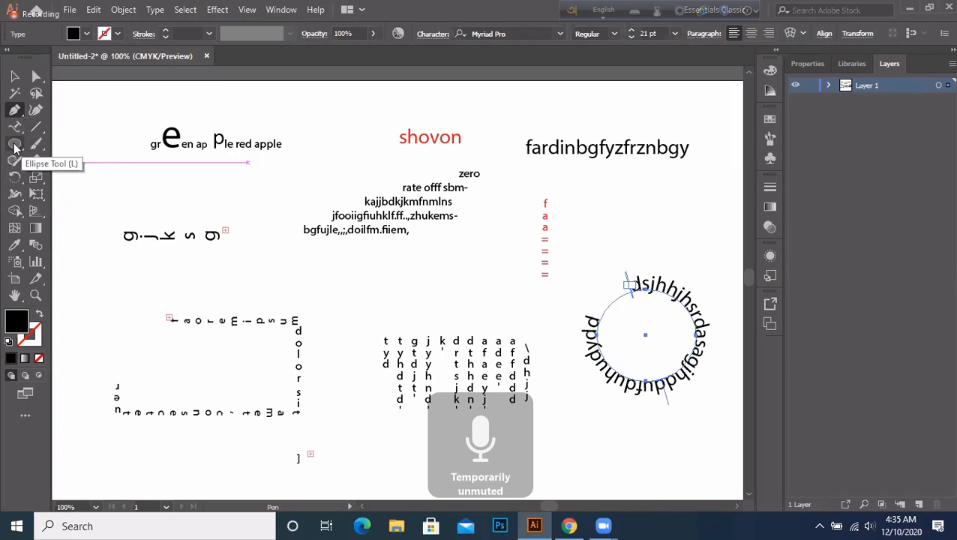
click(18, 136)
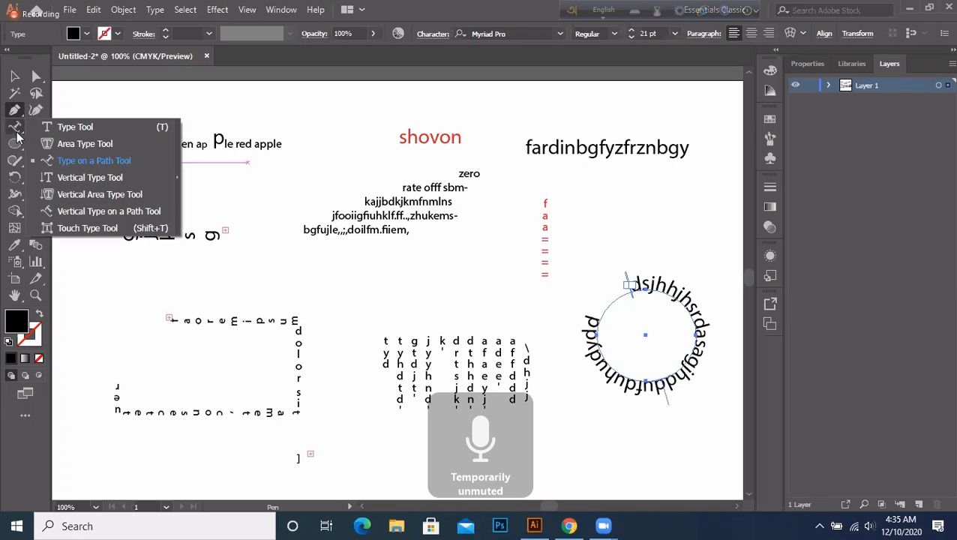
click(89, 180)
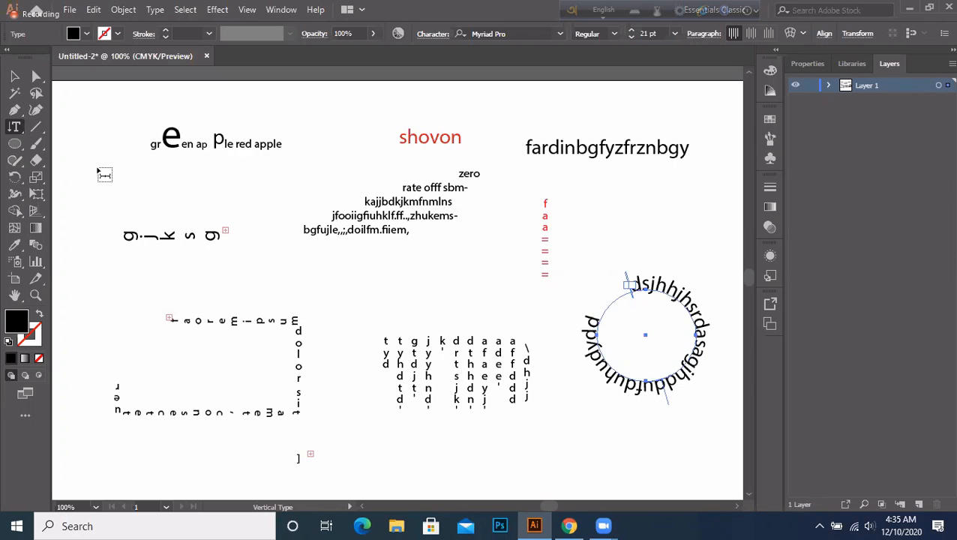
click(16, 128)
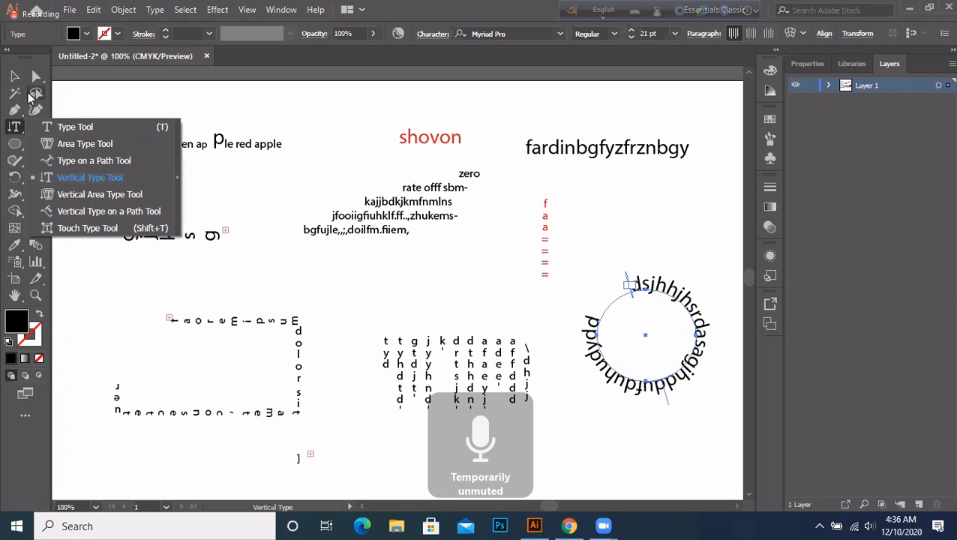
- Use the Lasso tool to select the upper-left corner anchor of the "green apple red apple" text frame
click(34, 95)
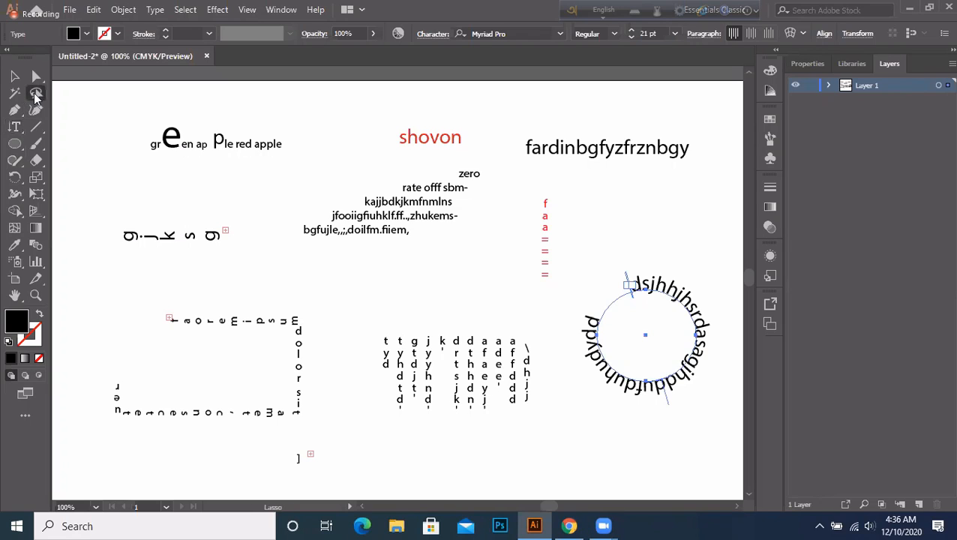
mouse_move(141, 138)
mouse_down()
mouse_move(227, 131)
mouse_move(312, 164)
mouse_move(280, 179)
mouse_move(210, 179)
mouse_move(147, 147)
mouse_up()
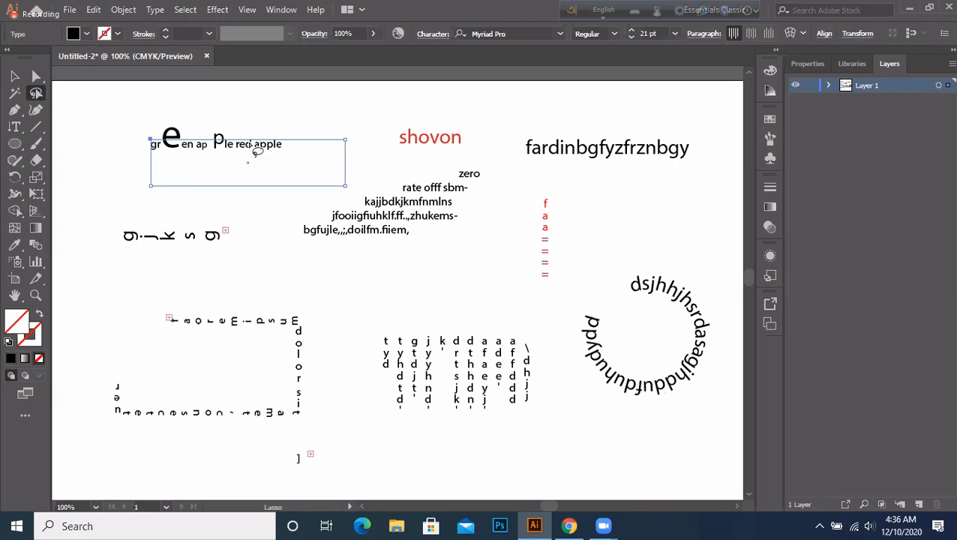
click(253, 140)
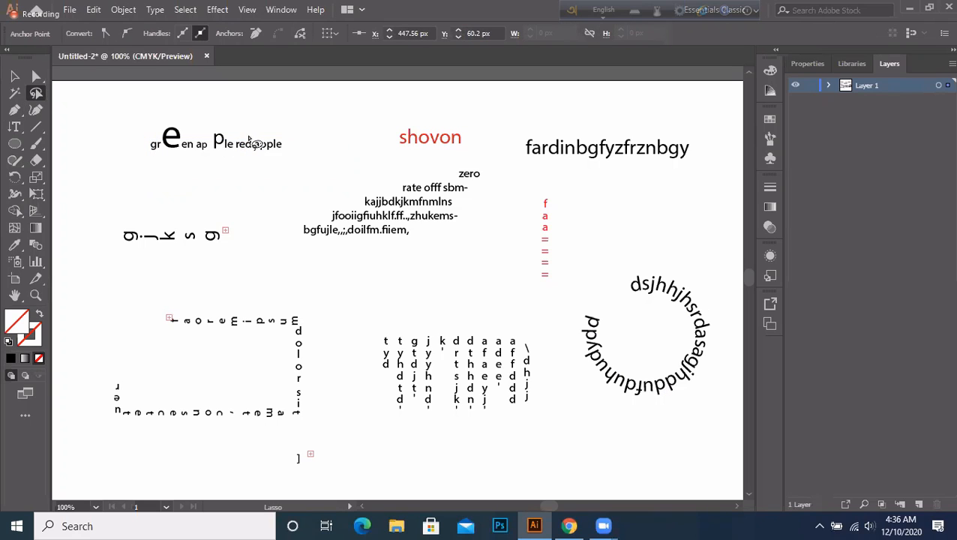
mouse_move(135, 127)
mouse_down()
mouse_move(232, 123)
mouse_move(291, 149)
mouse_move(297, 181)
mouse_move(233, 189)
mouse_move(157, 171)
mouse_move(137, 132)
mouse_up()
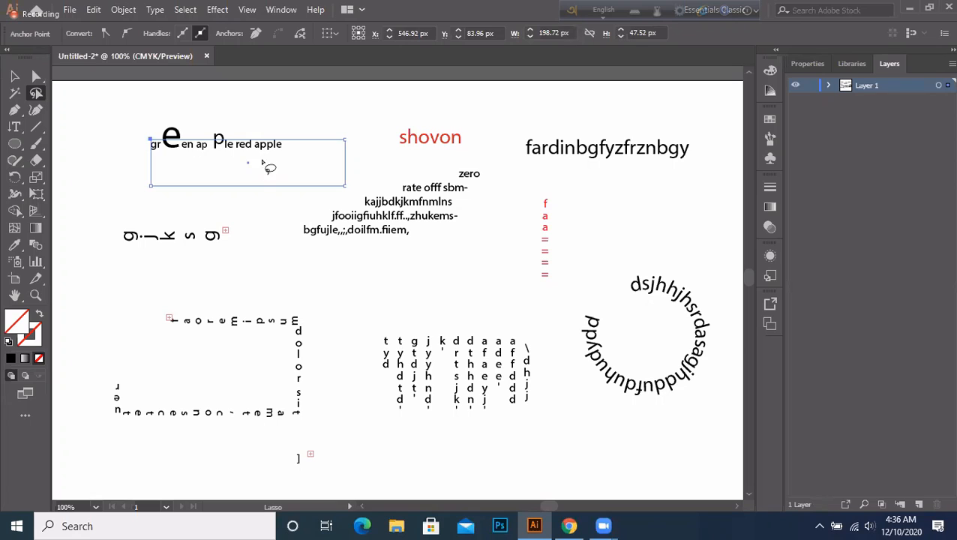
- Move the "green apple red apple" text block up and left, and recolour its text bright pink
click(12, 74)
drag(233, 152, 197, 117)
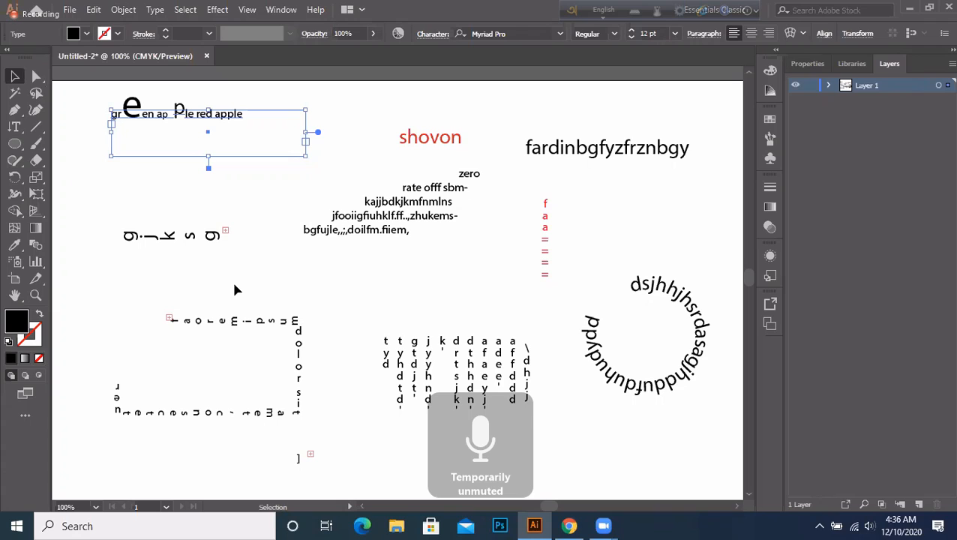
click(85, 33)
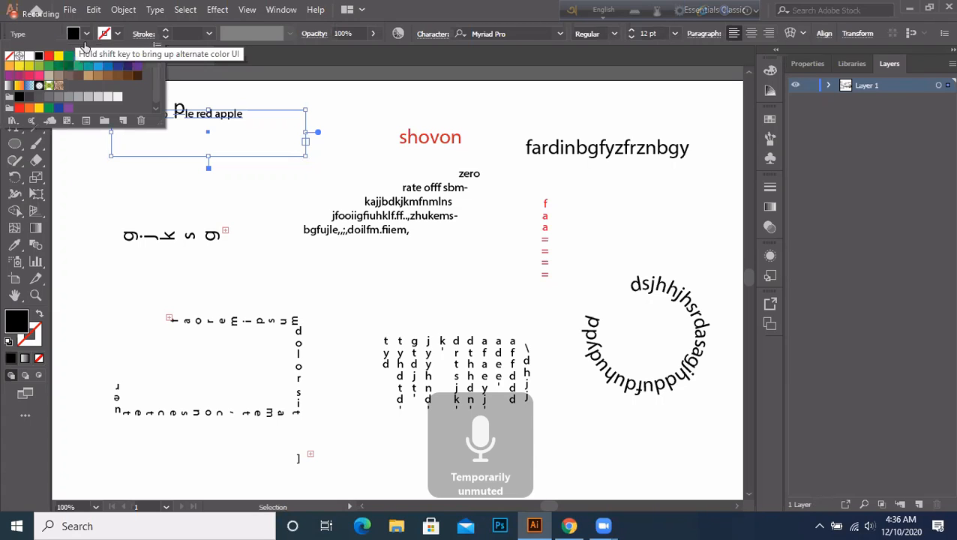
click(97, 56)
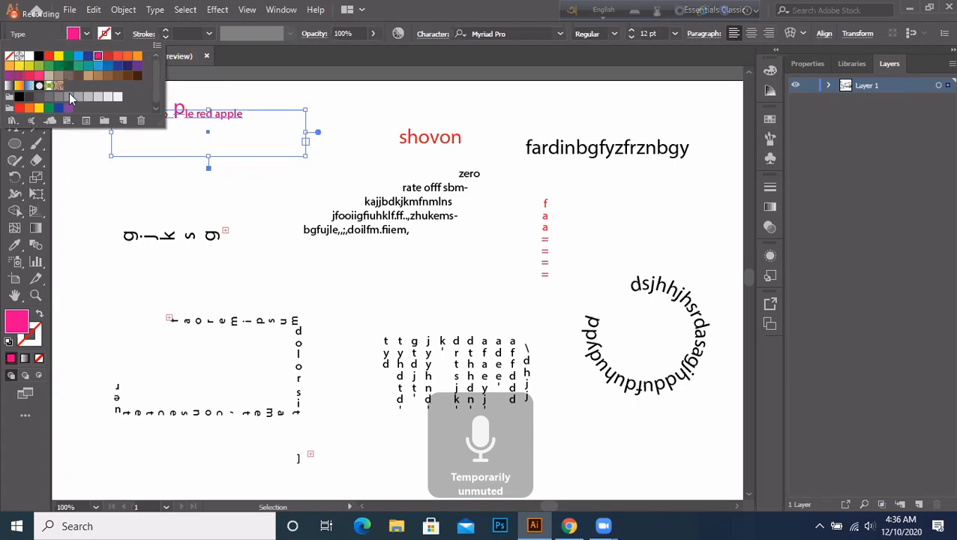
click(86, 146)
- Draw a wide pink rectangle directly above the block of black vertical text columns
click(19, 144)
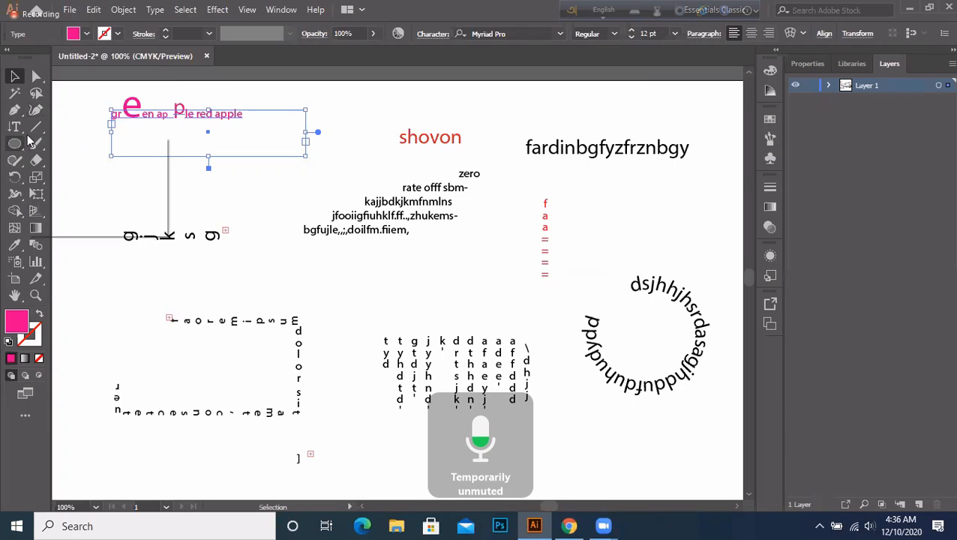
click(72, 147)
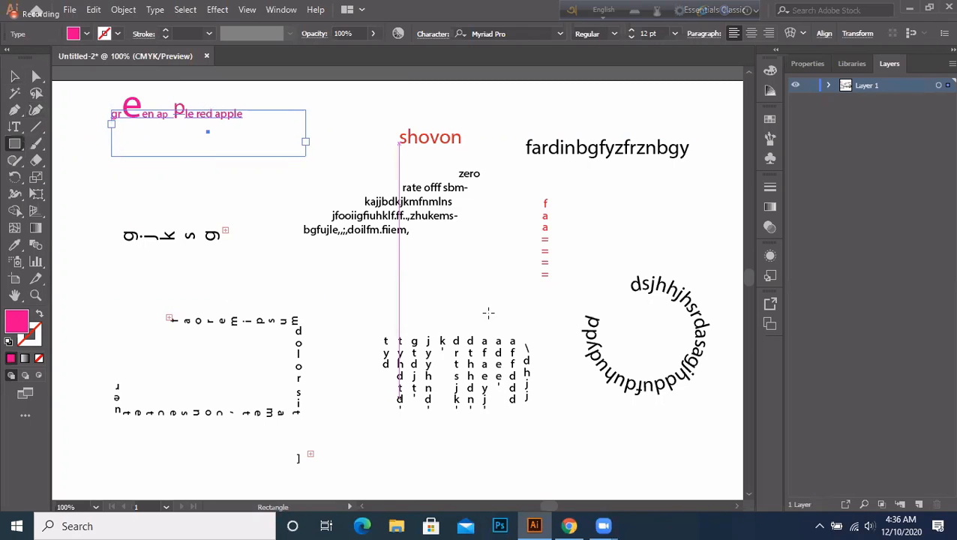
drag(384, 270, 525, 321)
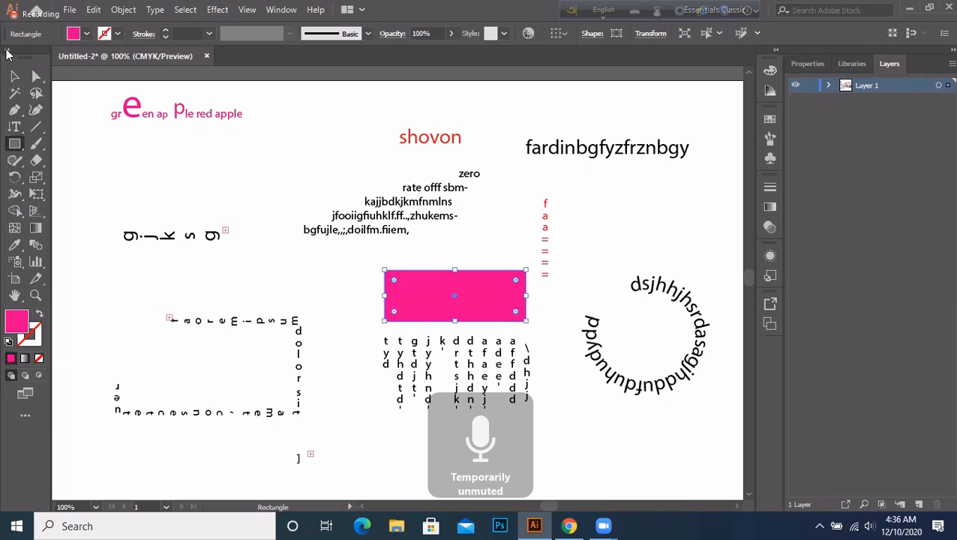
click(13, 76)
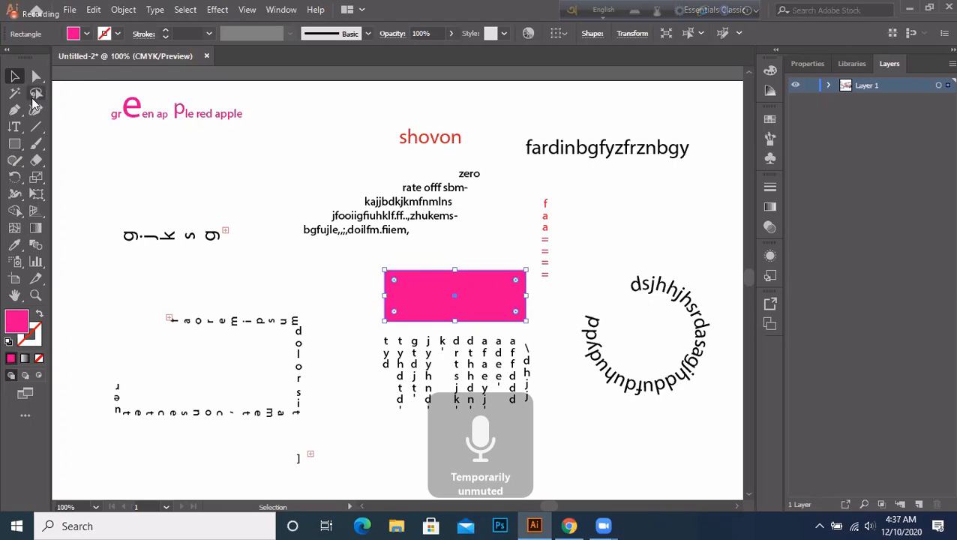
click(34, 99)
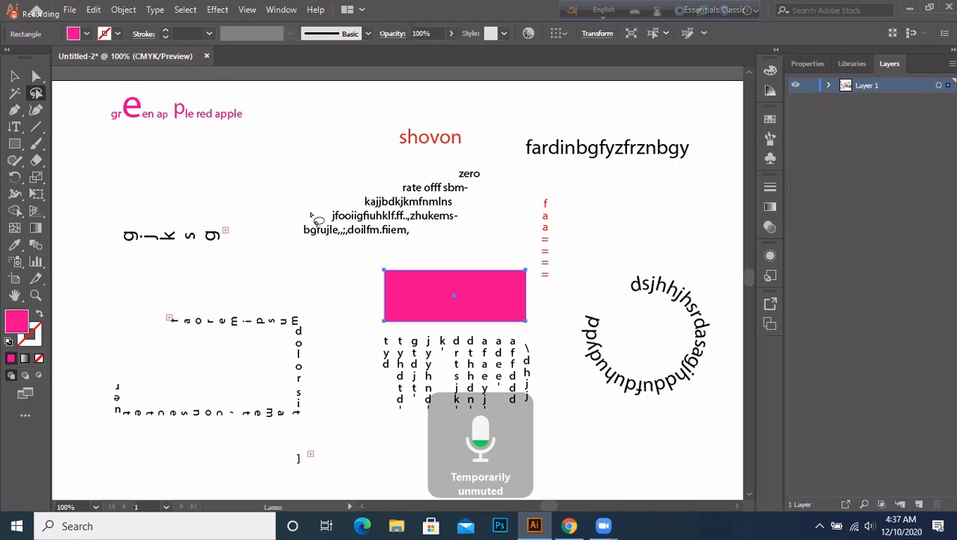
click(14, 145)
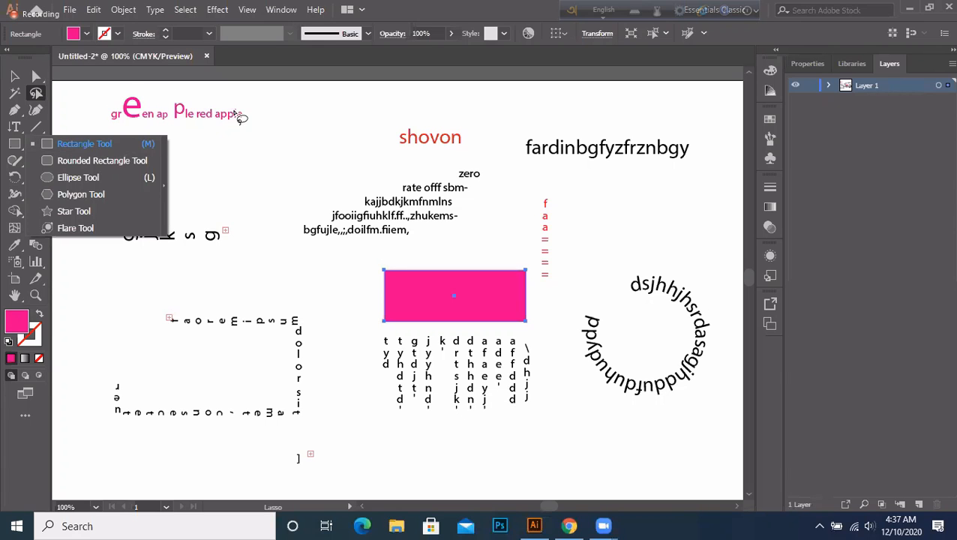
- Create a new landscape document of 1440 x 900 px with one artboard
click(69, 10)
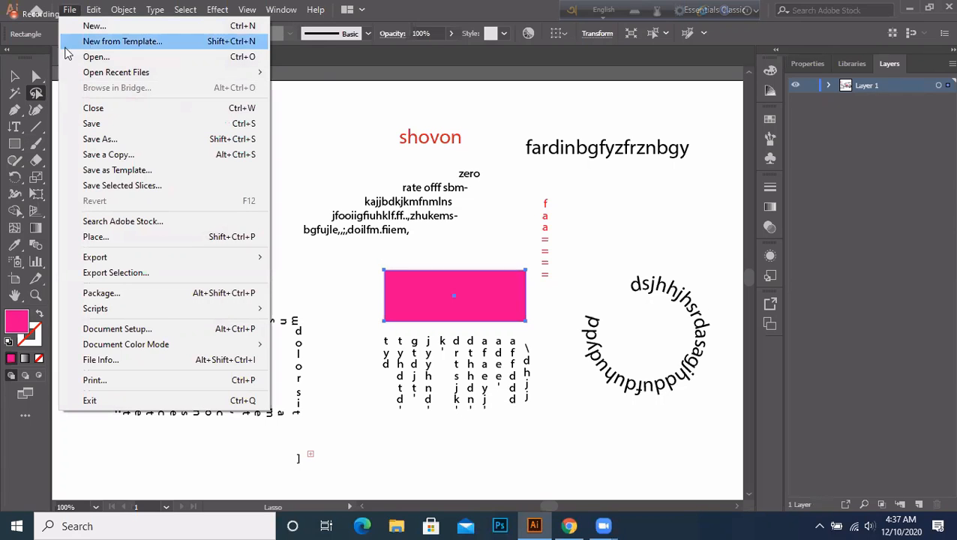
click(88, 28)
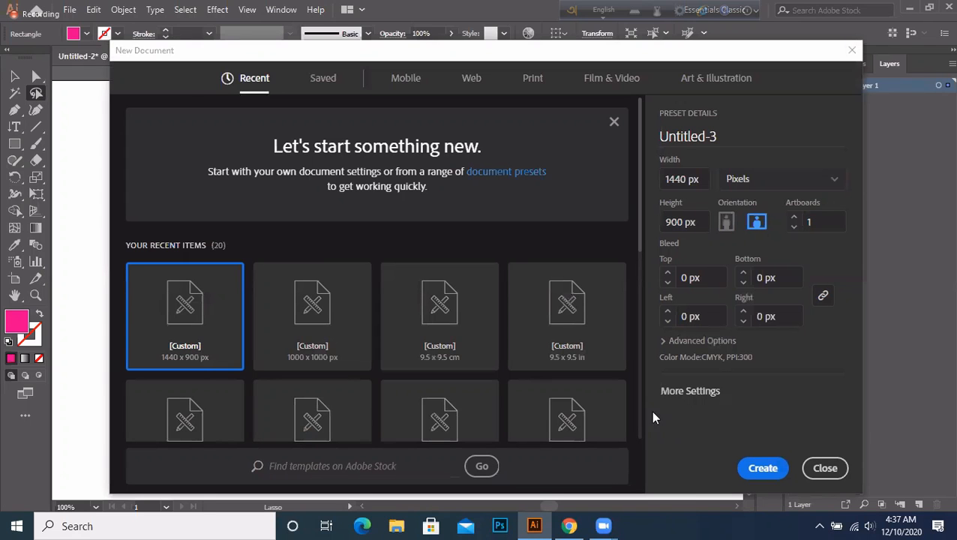
click(763, 468)
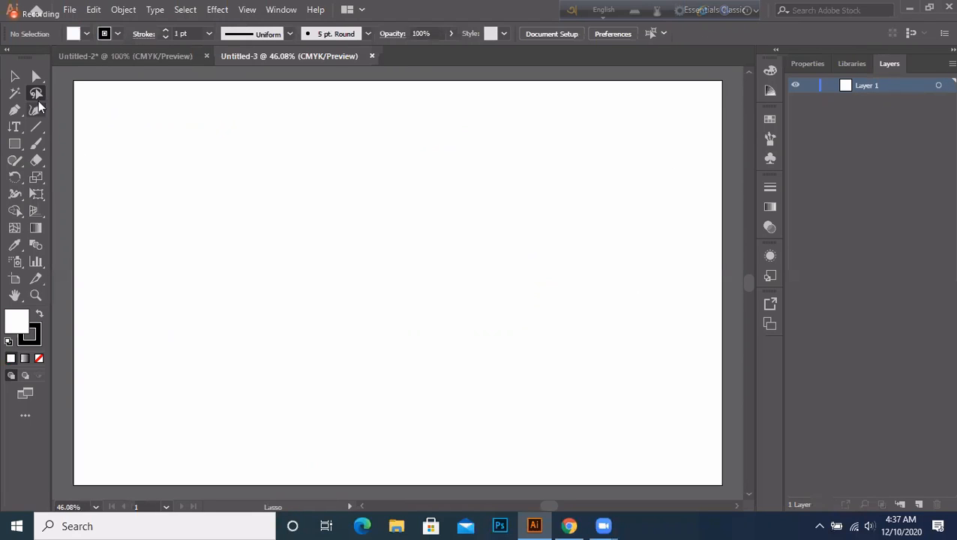
- Draw a rectangle about 164 by 84 px with a dark blue fill in the artboard's upper-left area
click(77, 34)
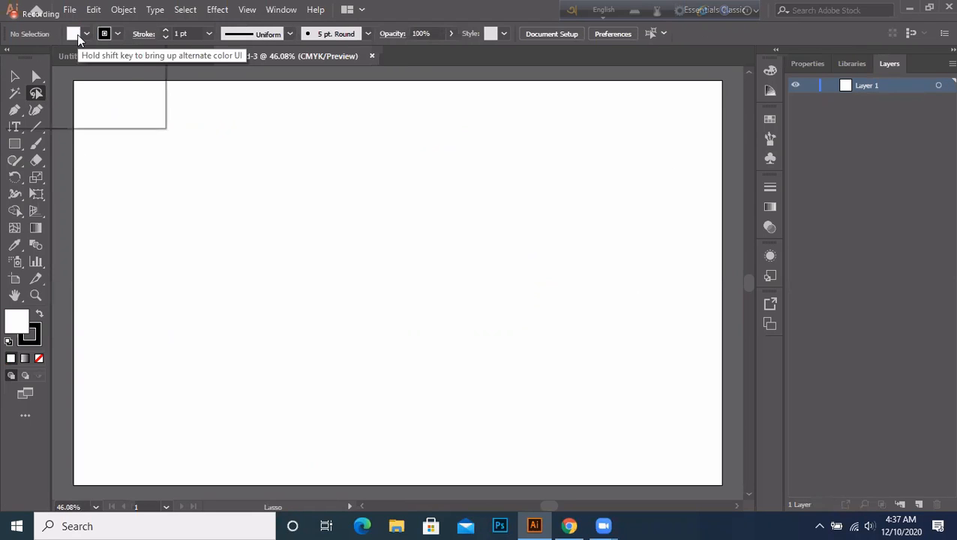
click(88, 59)
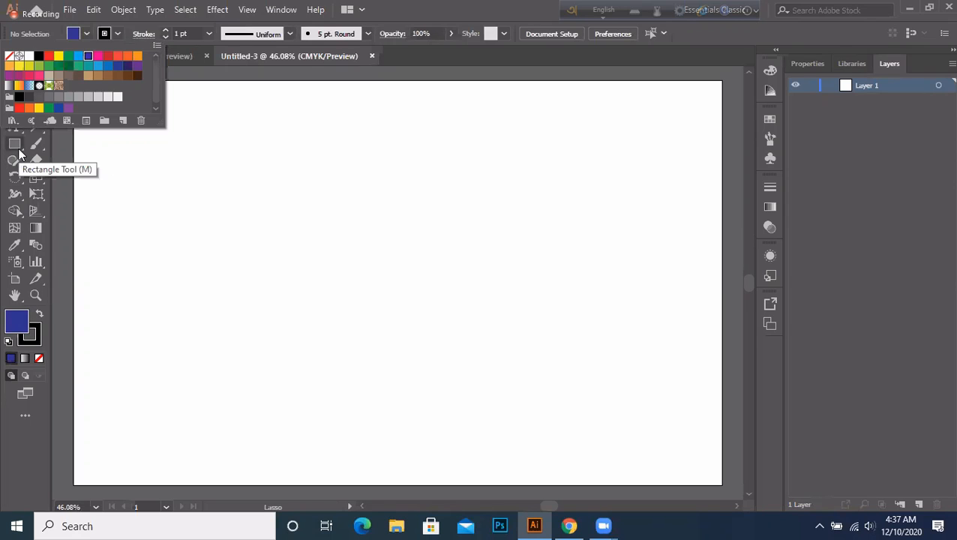
drag(14, 143, 102, 143)
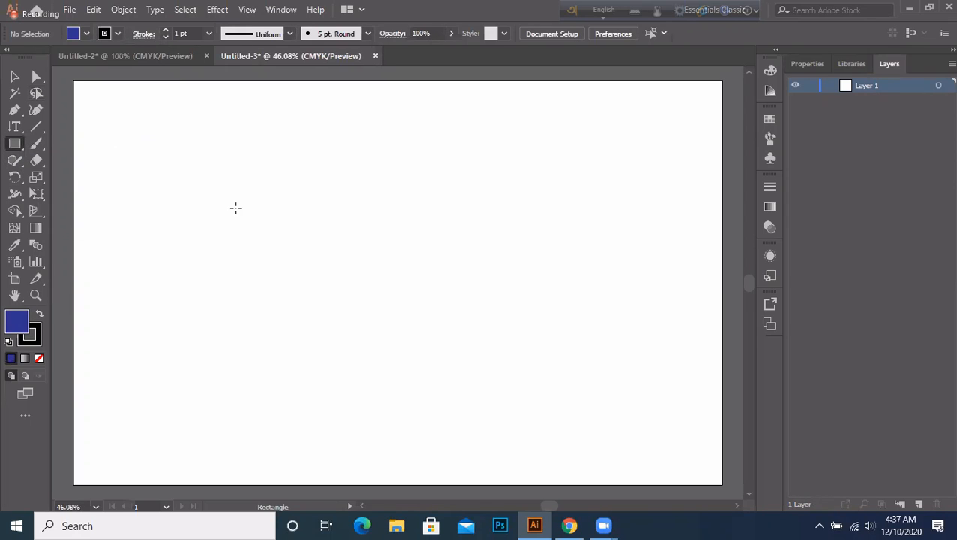
drag(196, 188, 270, 226)
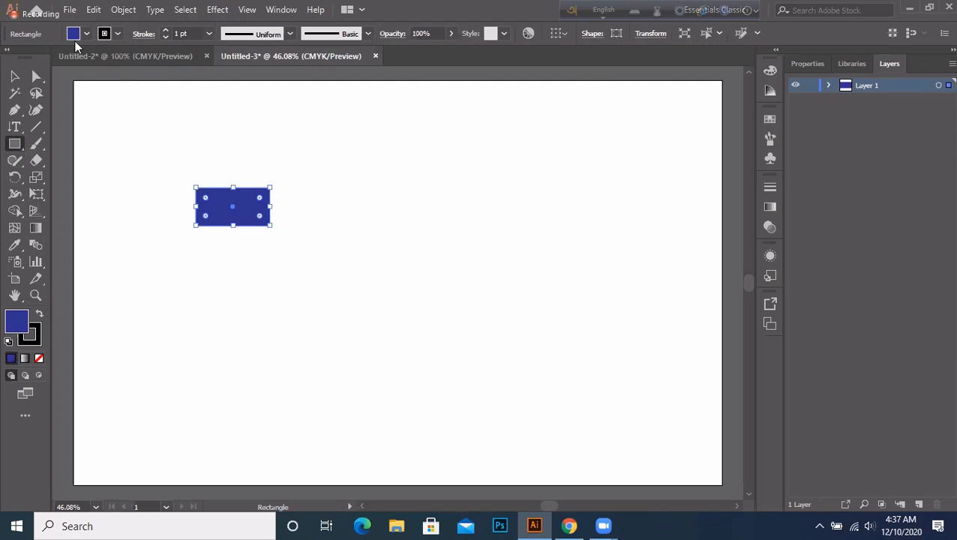
- Change the small rectangle's fill to red
click(79, 33)
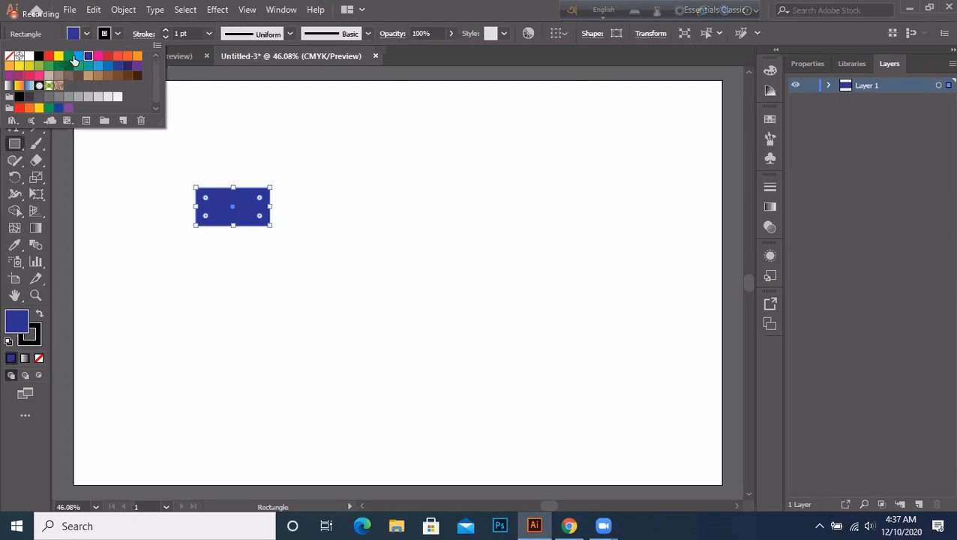
click(99, 57)
click(339, 249)
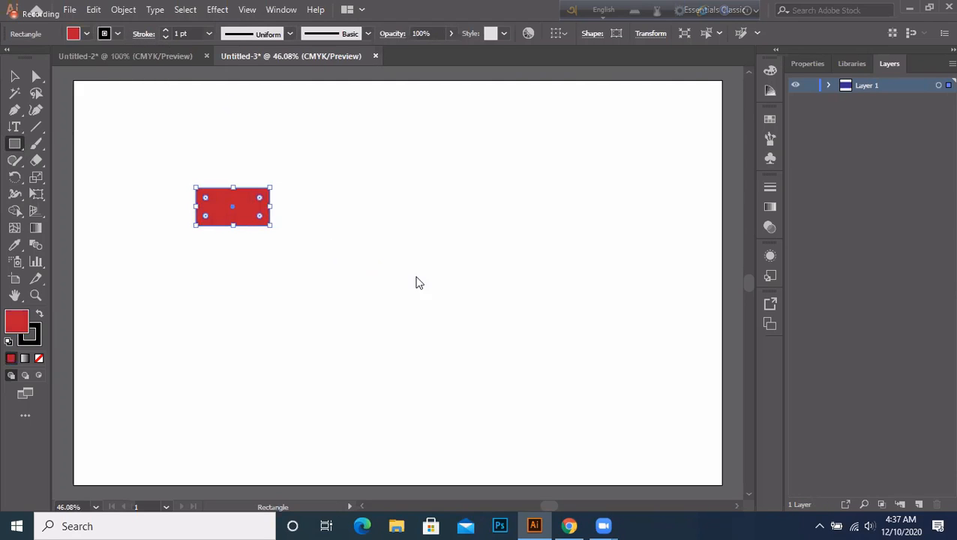
click(367, 259)
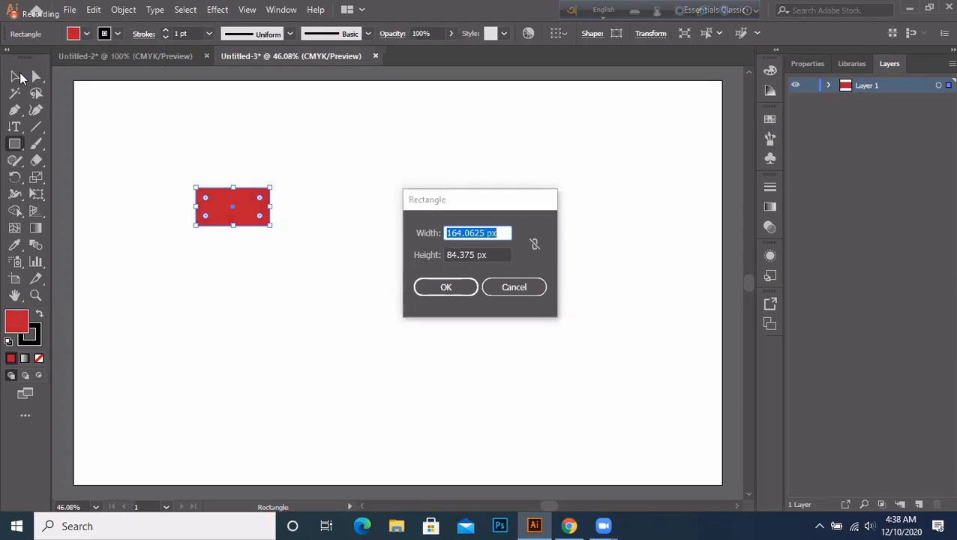
key(Escape)
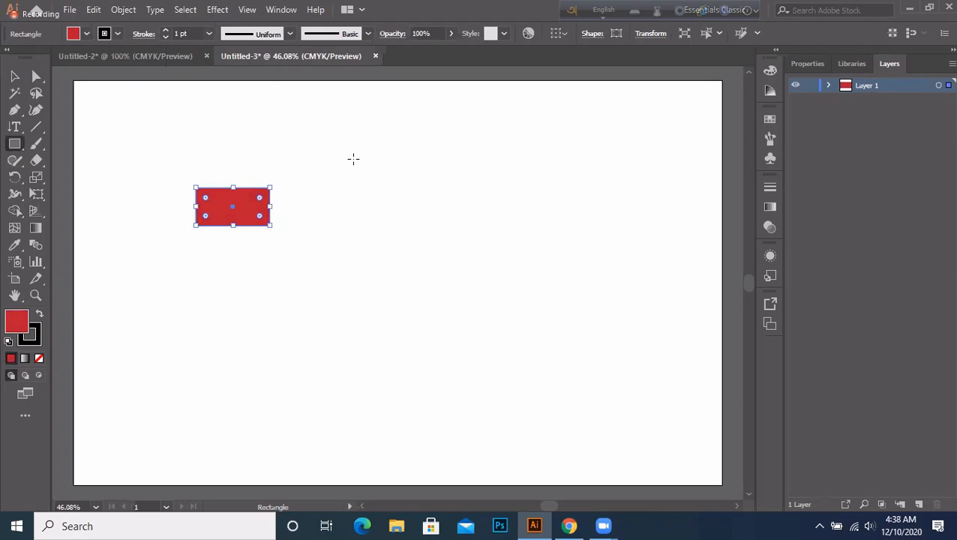
click(346, 161)
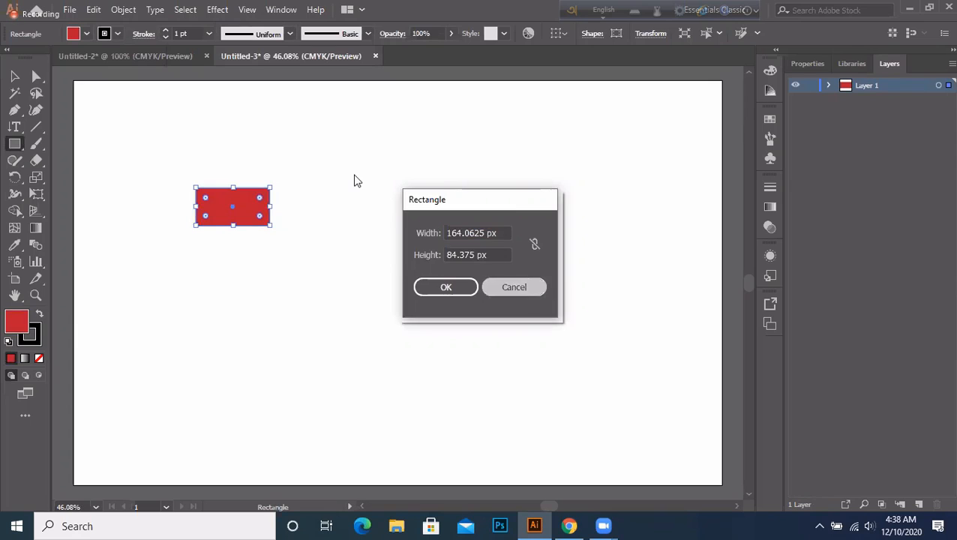
key(Escape)
click(14, 76)
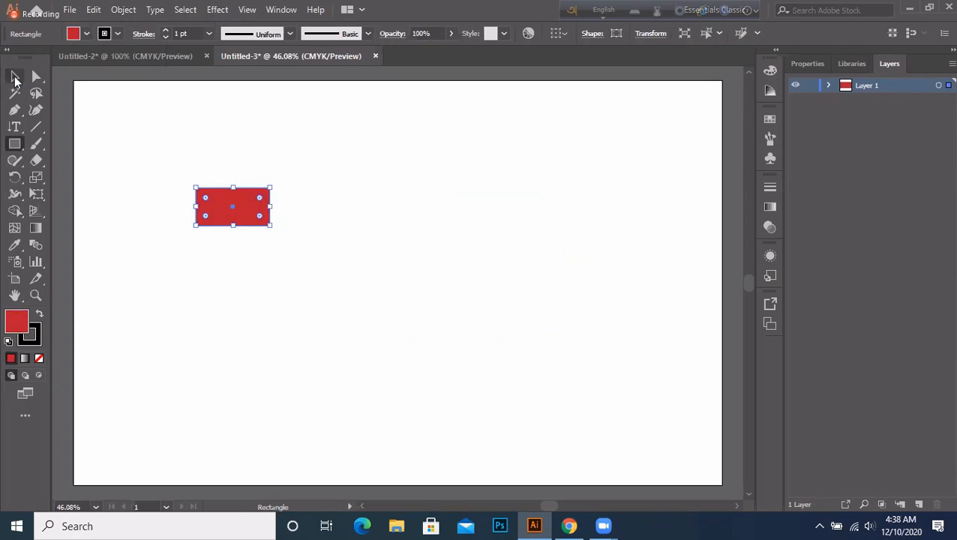
- Draw a larger rectangle about 391 by 277 px in the right half of the artboard
click(14, 143)
click(104, 147)
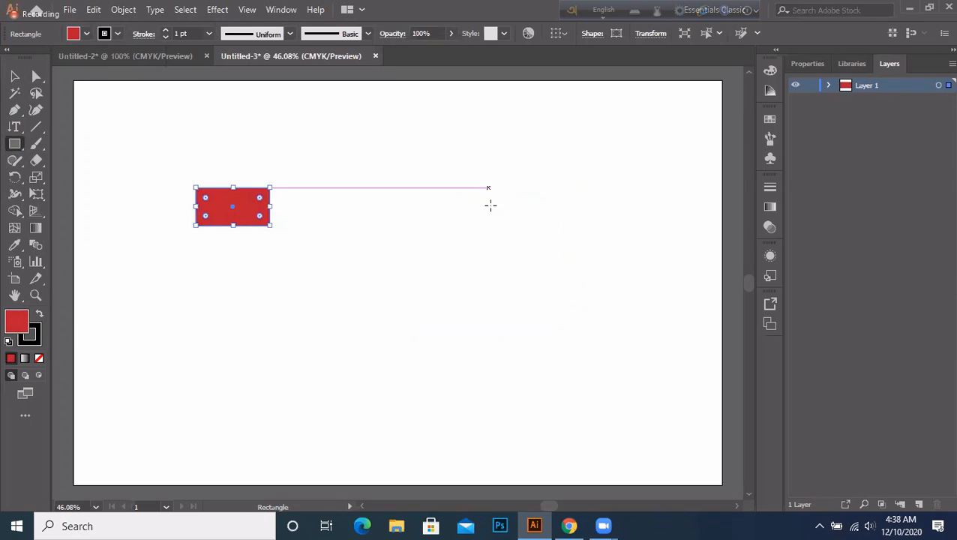
drag(460, 226, 636, 350)
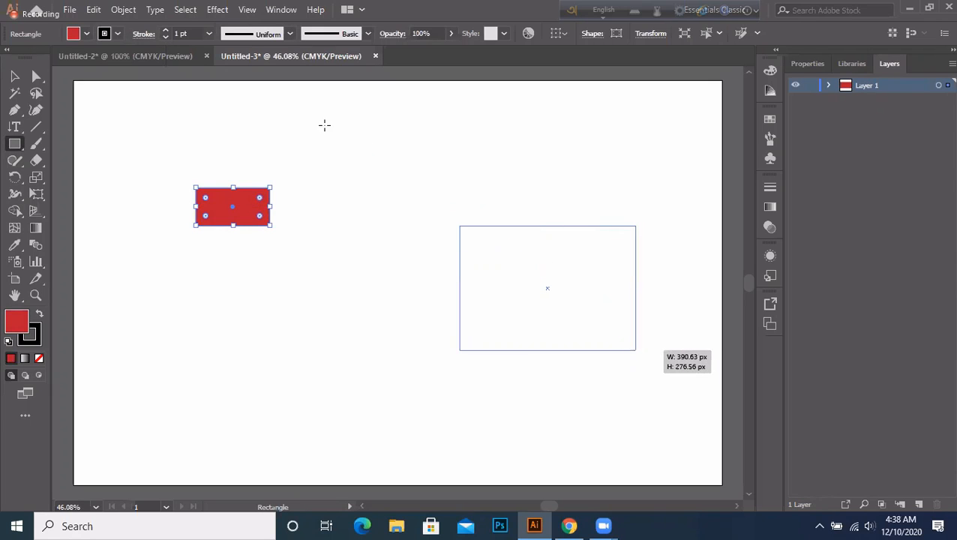
- Change the fill of the large rectangle in the artboard's right half to orange
click(85, 34)
click(138, 57)
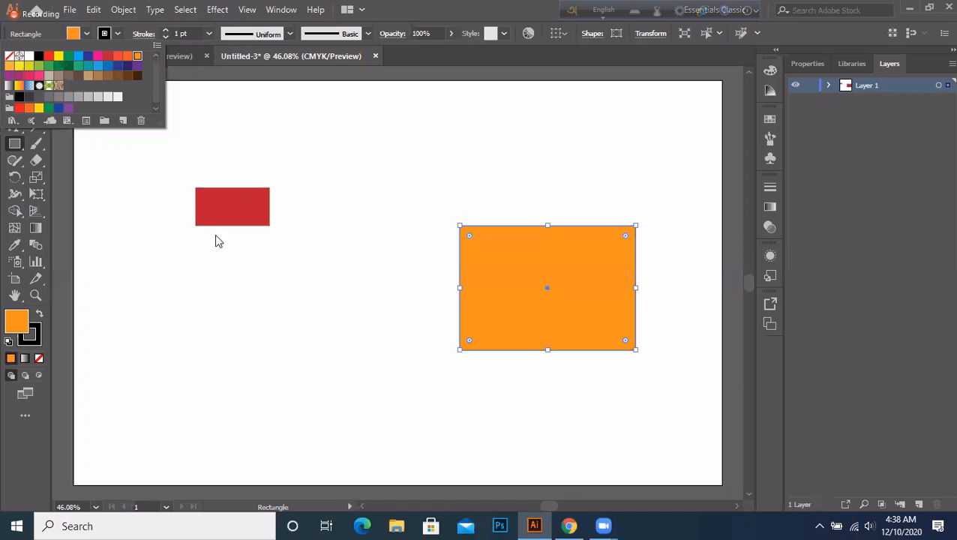
click(119, 35)
click(16, 76)
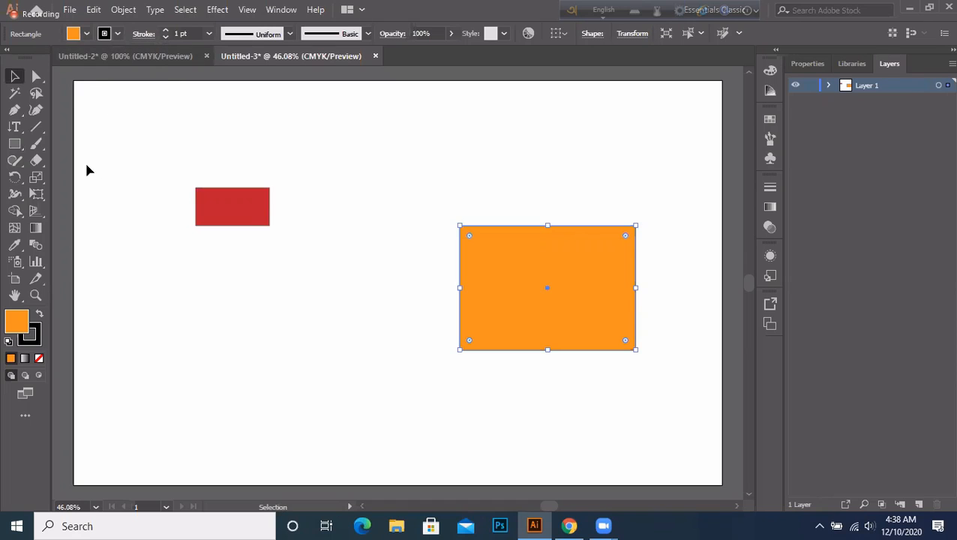
- Draw a rectangle about 333 by 156 px below the small red rectangle and fill it with orange-red
drag(15, 144, 75, 141)
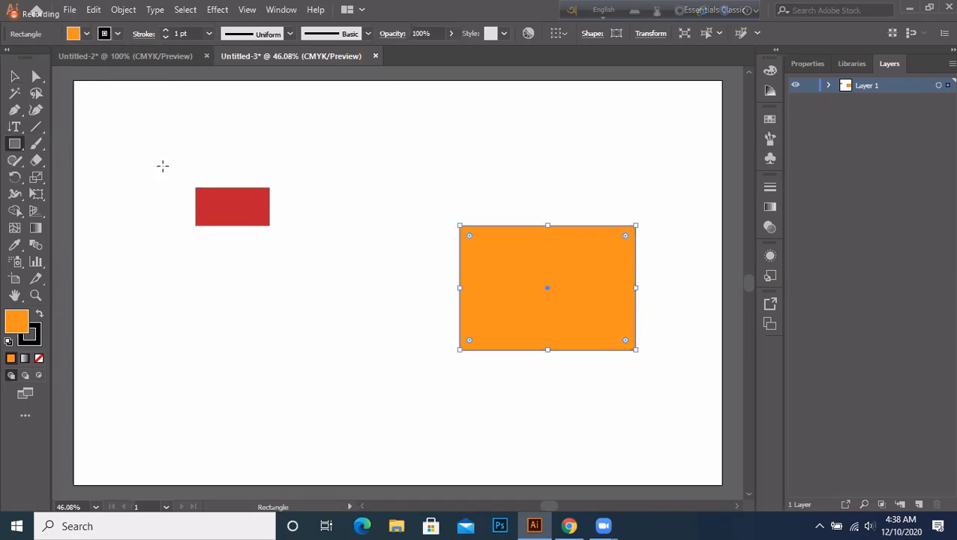
mouse_move(170, 307)
mouse_down()
mouse_move(264, 326)
mouse_move(339, 363)
mouse_move(321, 378)
mouse_up()
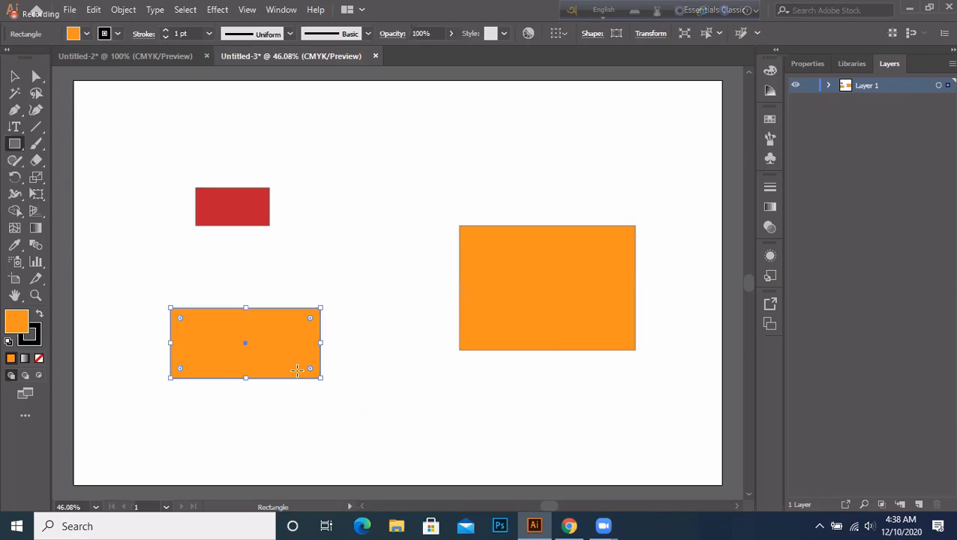
click(72, 34)
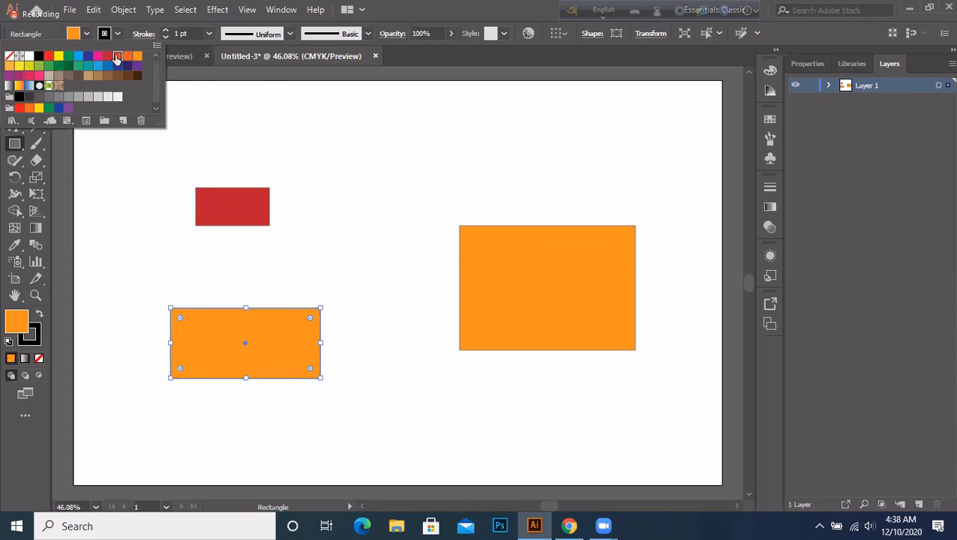
click(117, 57)
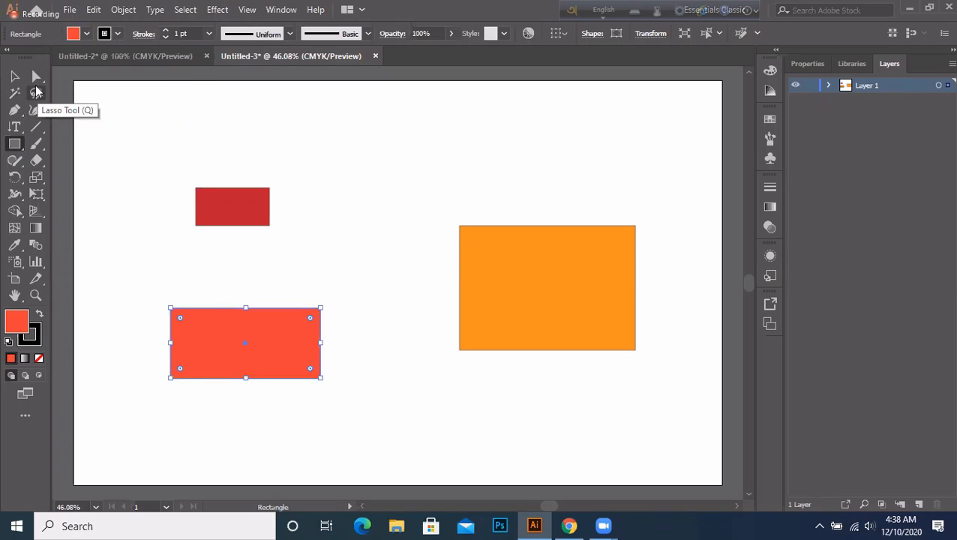
- Try the Lasso tool on an upper corner anchor point of the orange-red rectangle and clear the selection
click(36, 94)
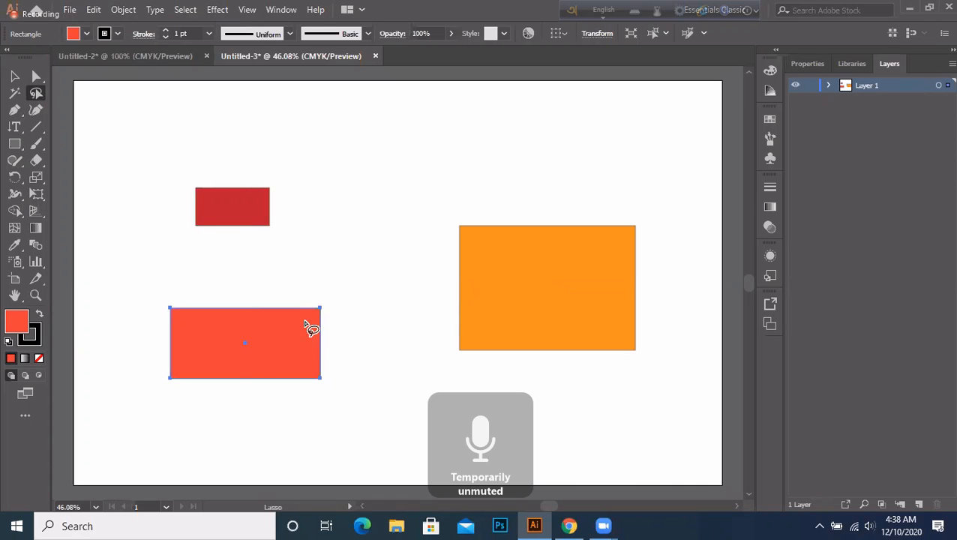
mouse_move(198, 349)
mouse_down()
mouse_move(229, 368)
mouse_move(288, 372)
mouse_move(280, 328)
mouse_move(230, 329)
mouse_move(204, 355)
mouse_move(203, 343)
mouse_move(255, 363)
mouse_move(292, 353)
mouse_move(294, 325)
mouse_move(249, 323)
mouse_move(201, 333)
mouse_move(203, 341)
mouse_up()
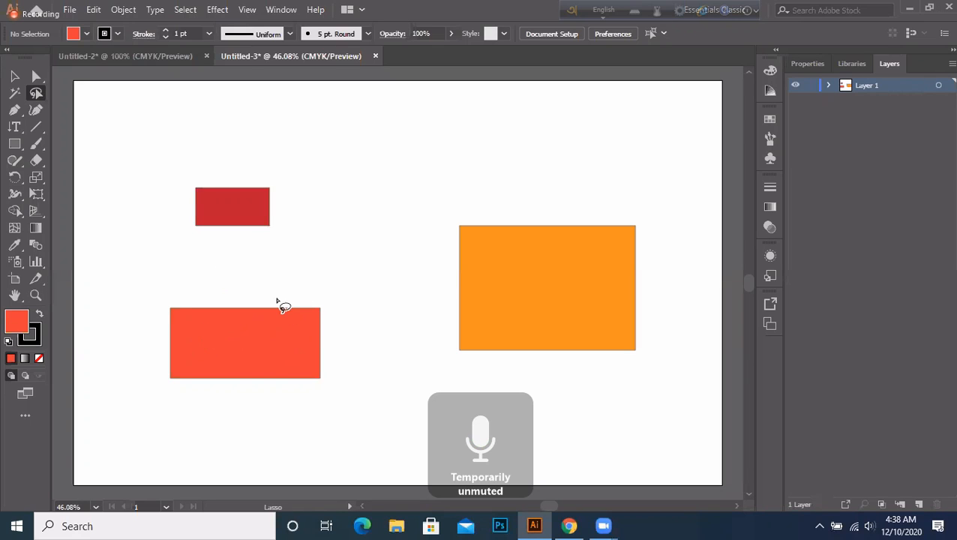
mouse_move(274, 287)
mouse_down()
mouse_move(299, 336)
mouse_move(354, 351)
mouse_move(357, 337)
mouse_move(330, 292)
mouse_move(282, 287)
mouse_up()
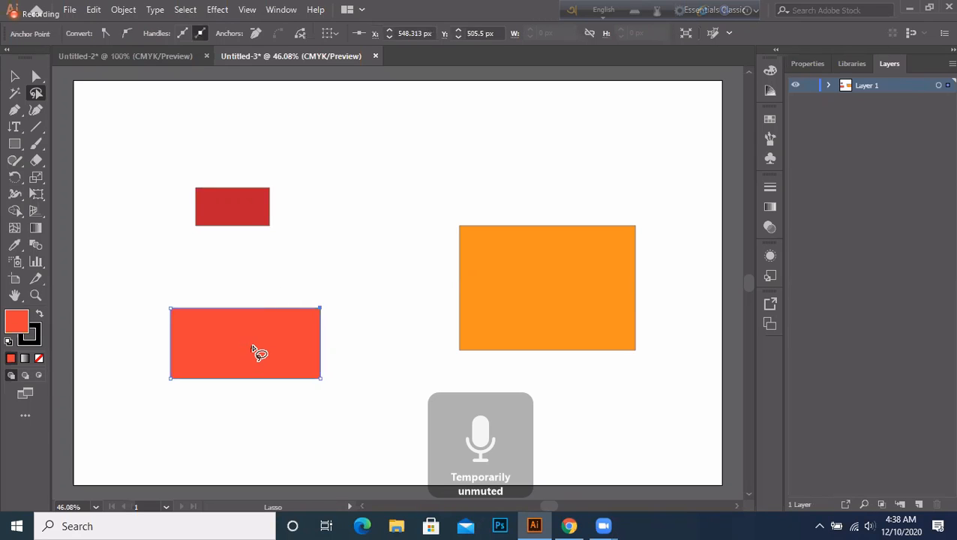
click(257, 352)
- Move the orange-red rectangle up and to the right, closer to the small red rectangle
click(14, 75)
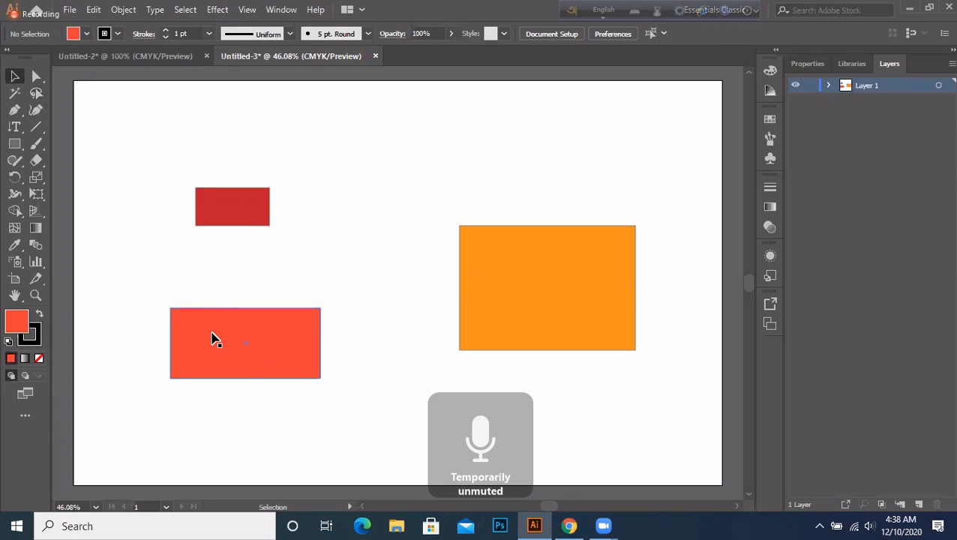
drag(212, 336, 255, 277)
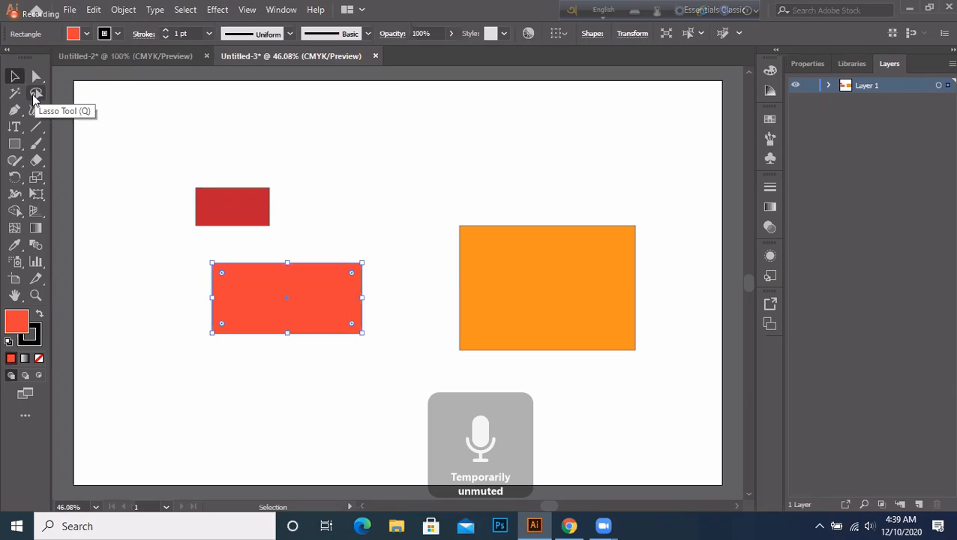
- Select the orange-red rectangle with the Lasso tool and change its fill to near-black, hex 070202
click(34, 96)
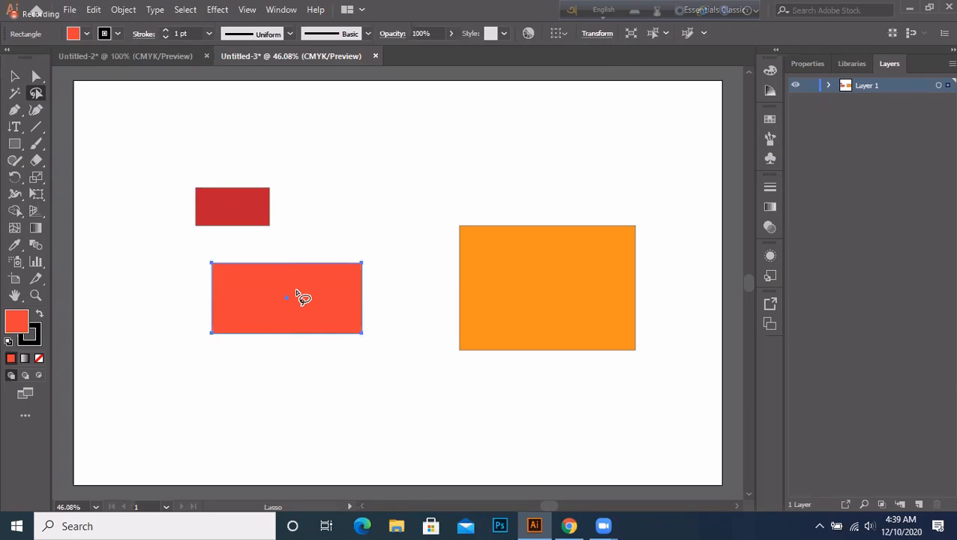
mouse_move(297, 291)
mouse_down()
mouse_move(355, 280)
mouse_move(579, 279)
mouse_move(600, 292)
mouse_move(600, 339)
mouse_move(592, 356)
mouse_move(575, 357)
mouse_up()
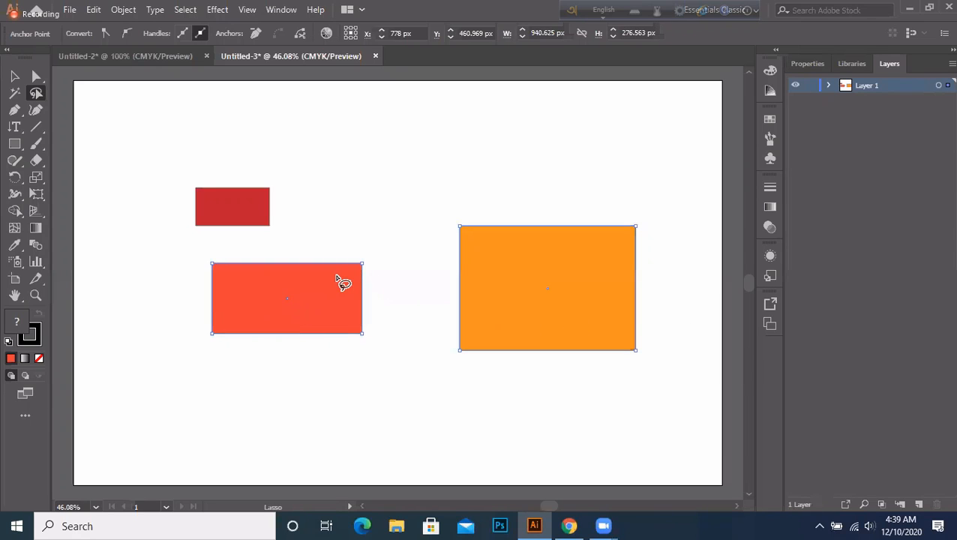
mouse_move(339, 278)
mouse_down()
mouse_move(302, 219)
mouse_move(342, 288)
mouse_move(339, 279)
mouse_up()
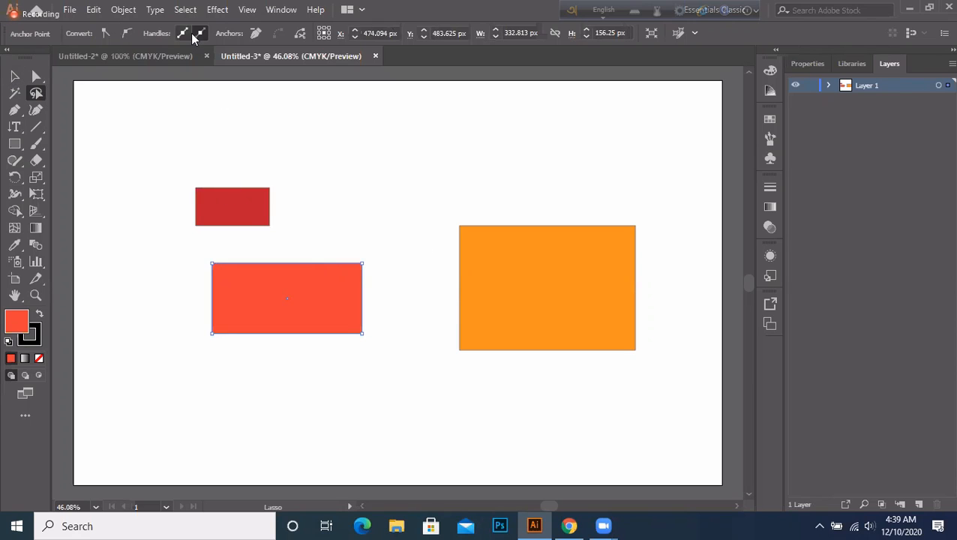
double_click(18, 323)
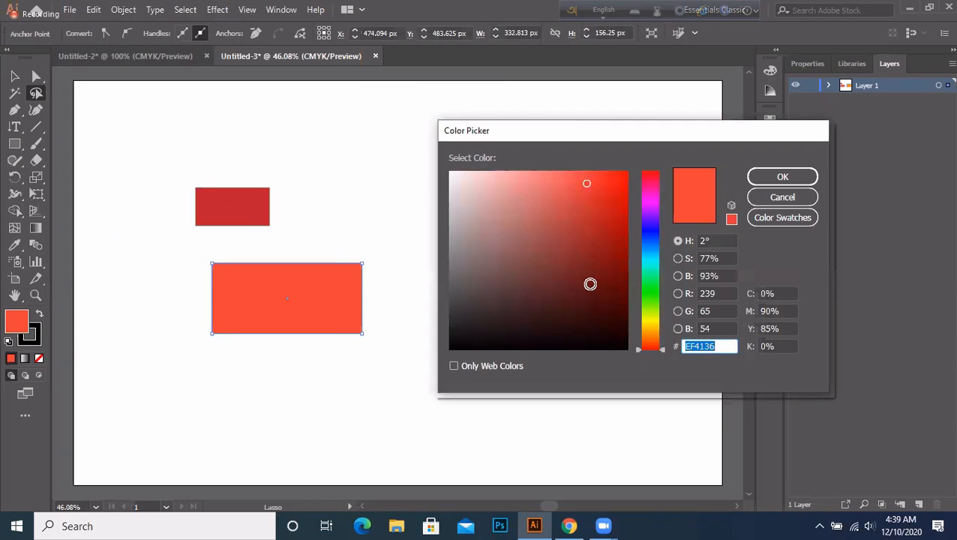
click(529, 291)
click(539, 339)
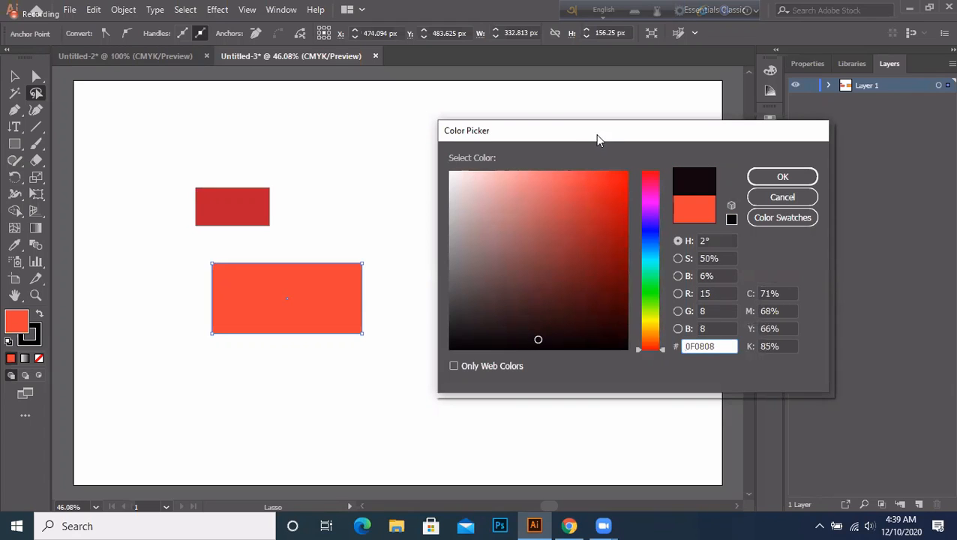
drag(602, 138, 612, 105)
click(793, 317)
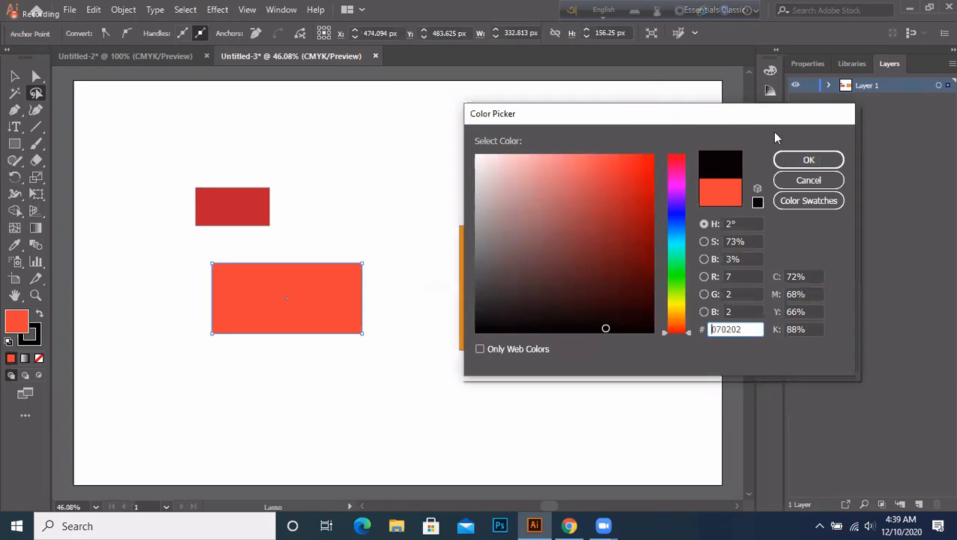
click(795, 158)
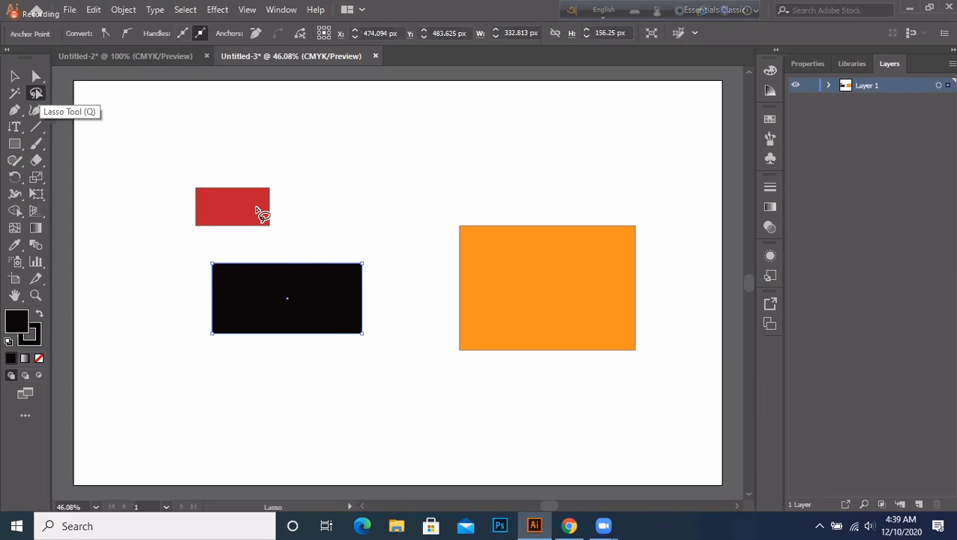
- Lasso all three rectangles together and set their fill to pale pink, hex EFE1E1
mouse_move(241, 214)
mouse_down()
mouse_move(410, 280)
mouse_move(536, 304)
mouse_up()
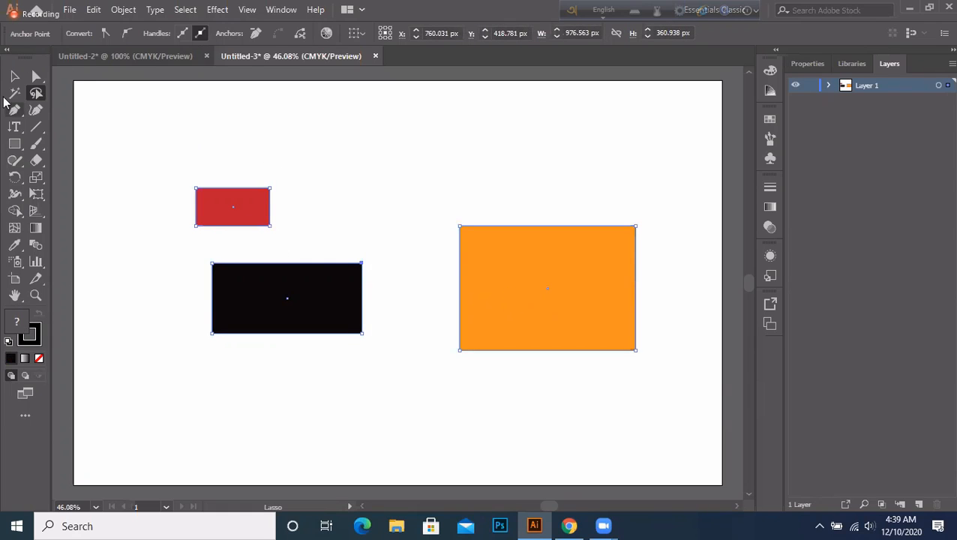
key(space)
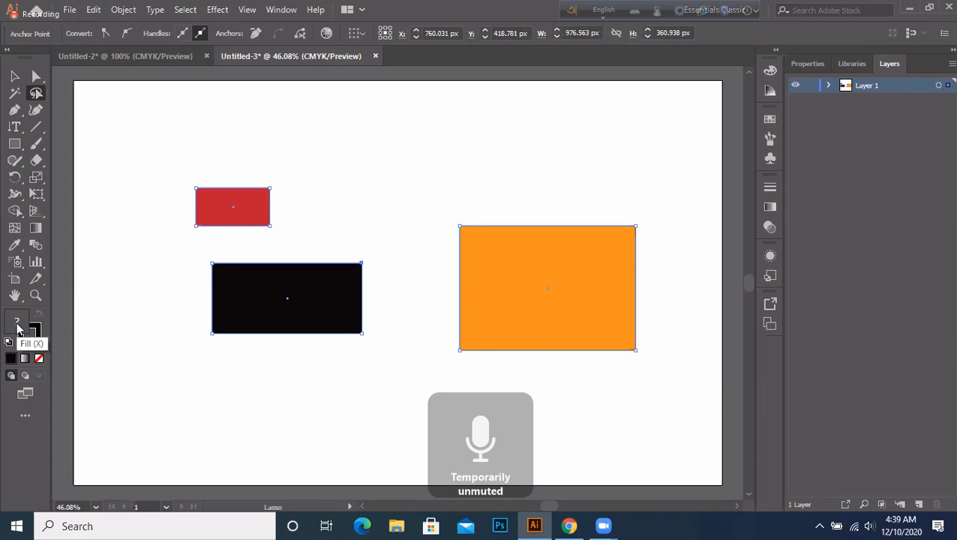
double_click(15, 321)
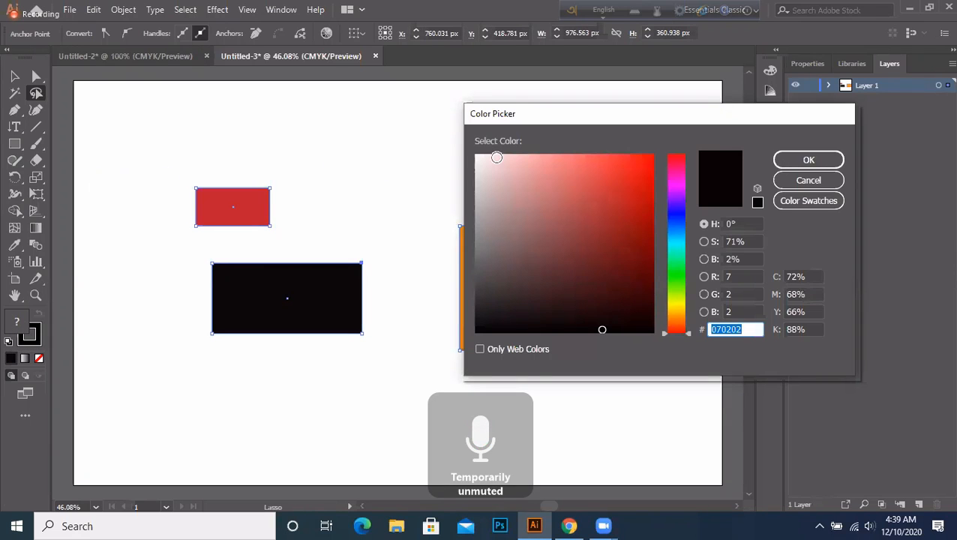
click(487, 163)
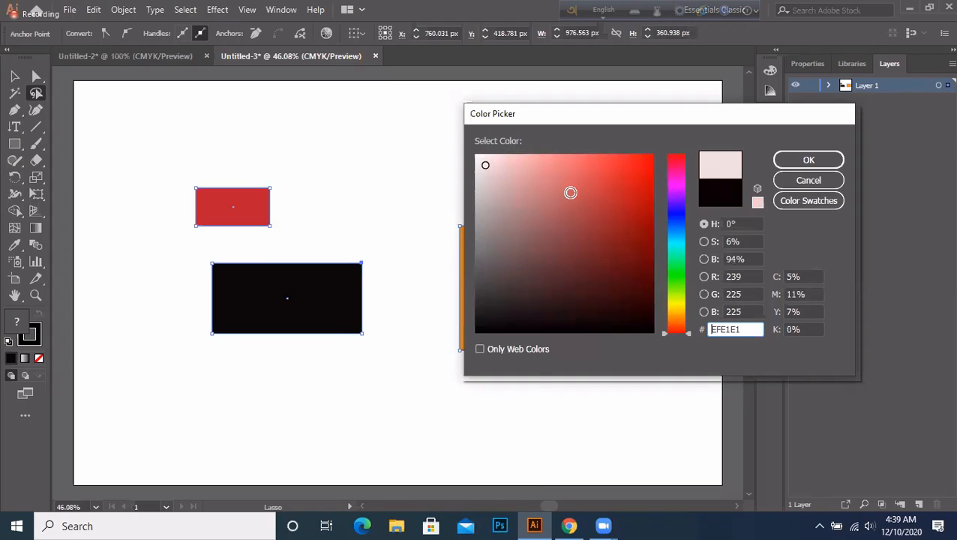
click(818, 159)
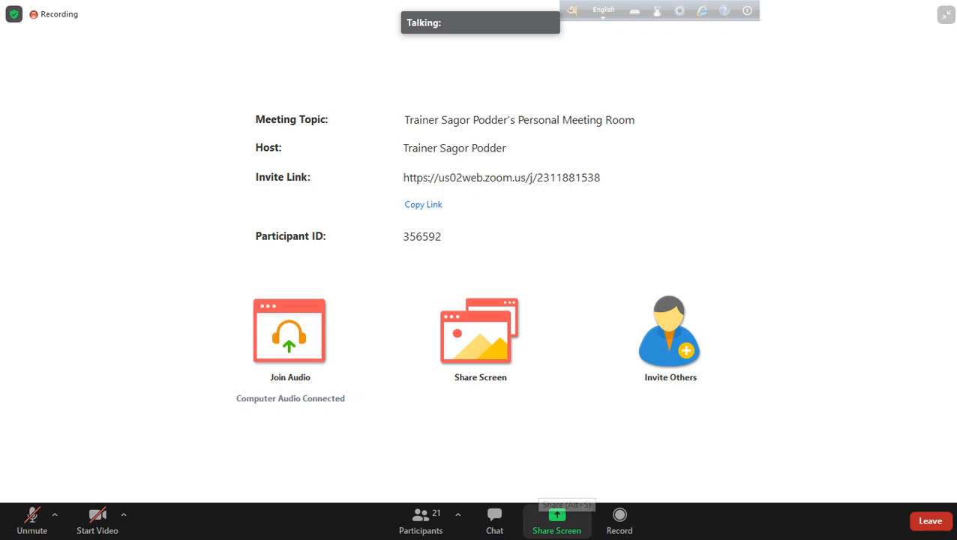
- Share the entire screen in the Zoom meeting and switch to Illustrator's home screen
key(space)
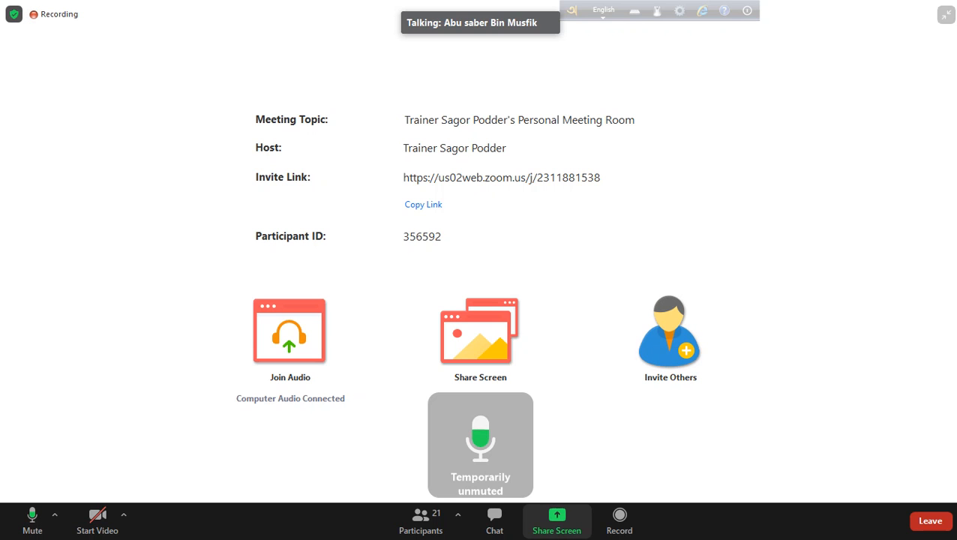
click(557, 519)
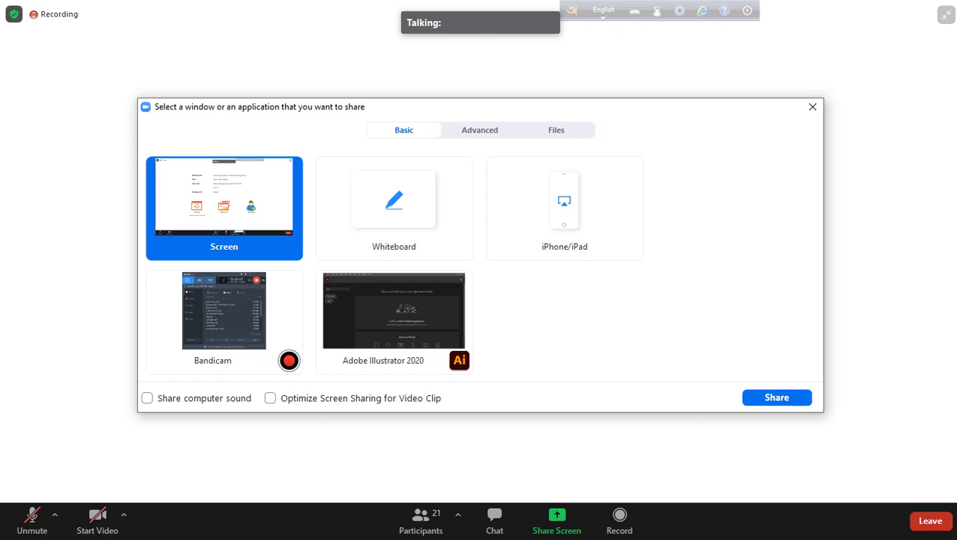
click(776, 398)
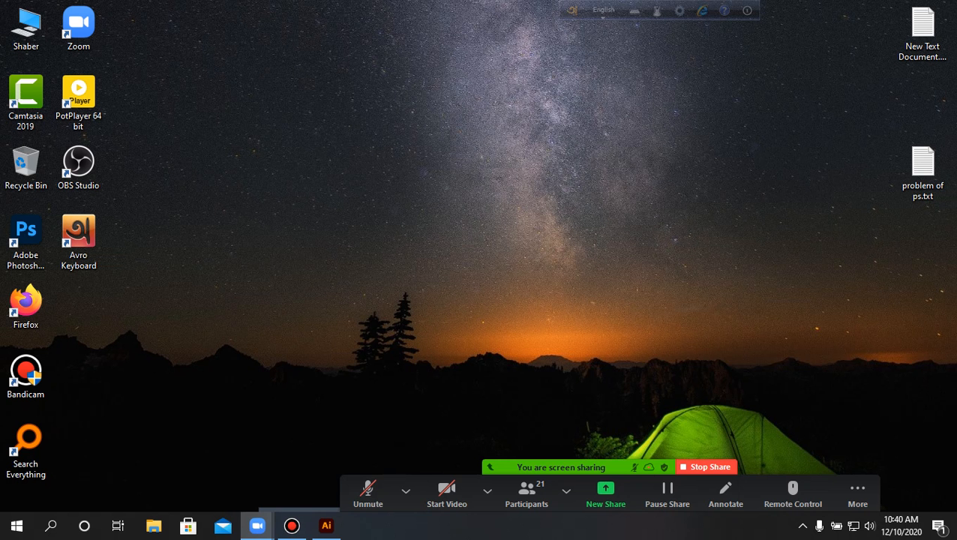
click(326, 525)
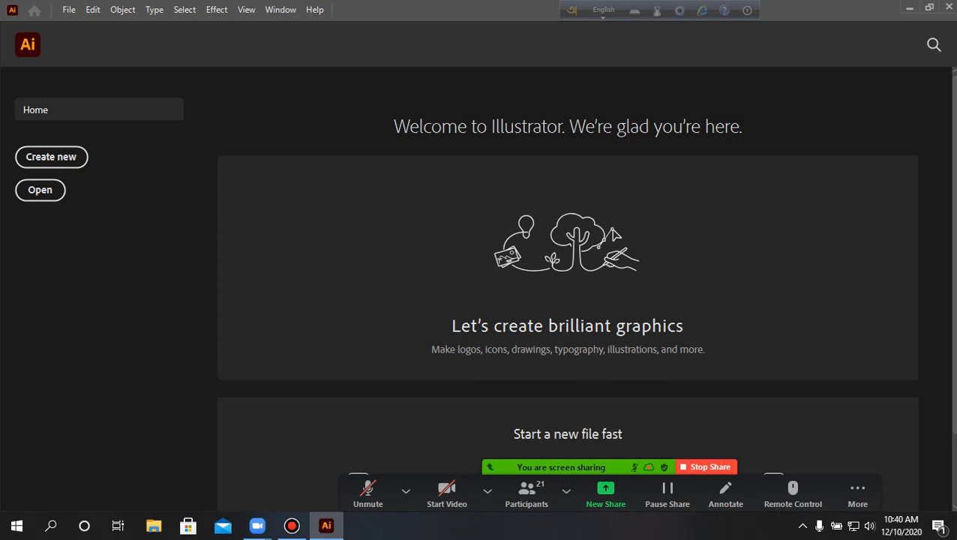
key(alt+a)
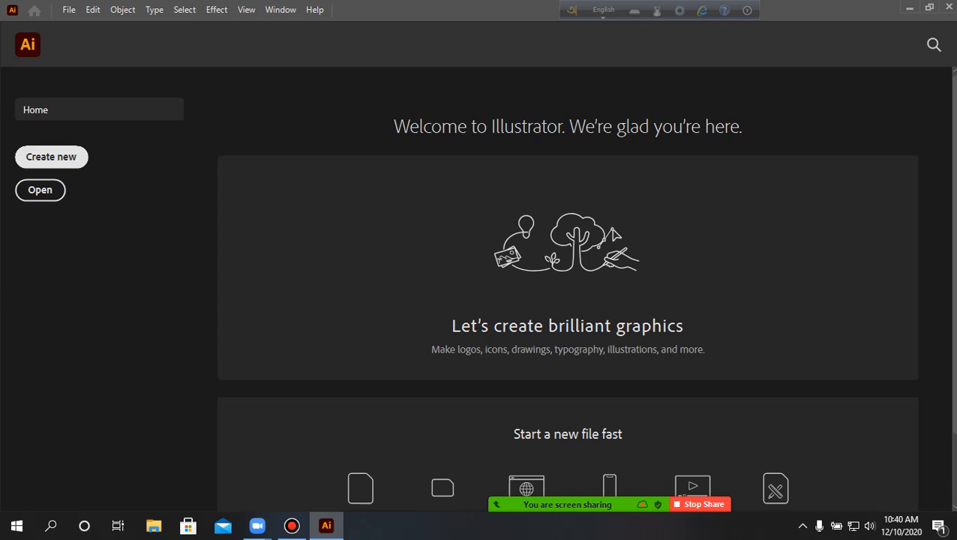
- Start a new document measured in inches, with a width of 5 in and a height of 5 in
click(51, 156)
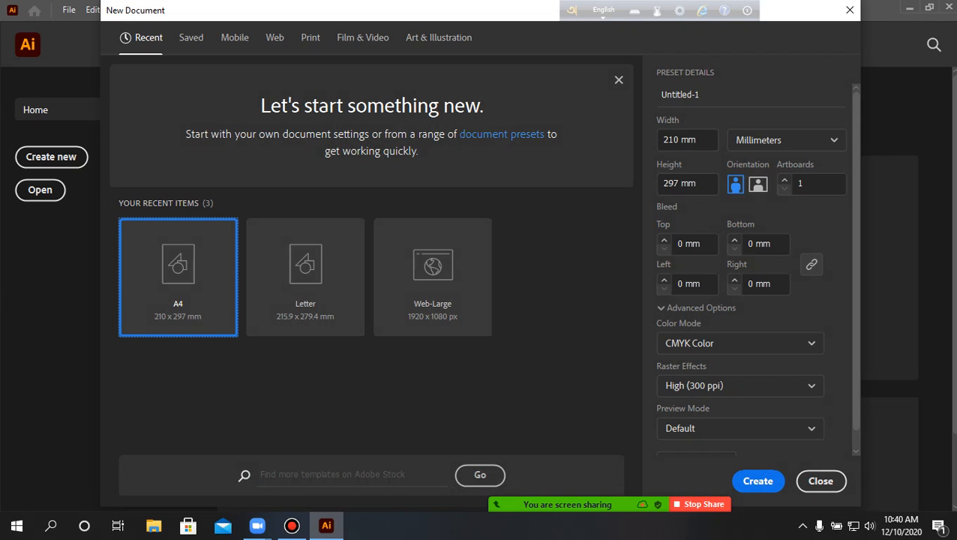
click(787, 139)
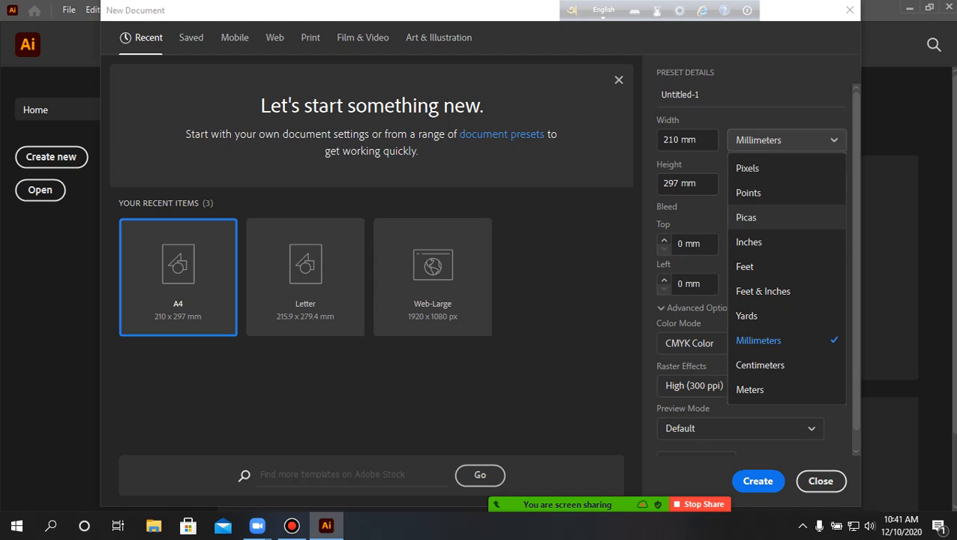
click(750, 241)
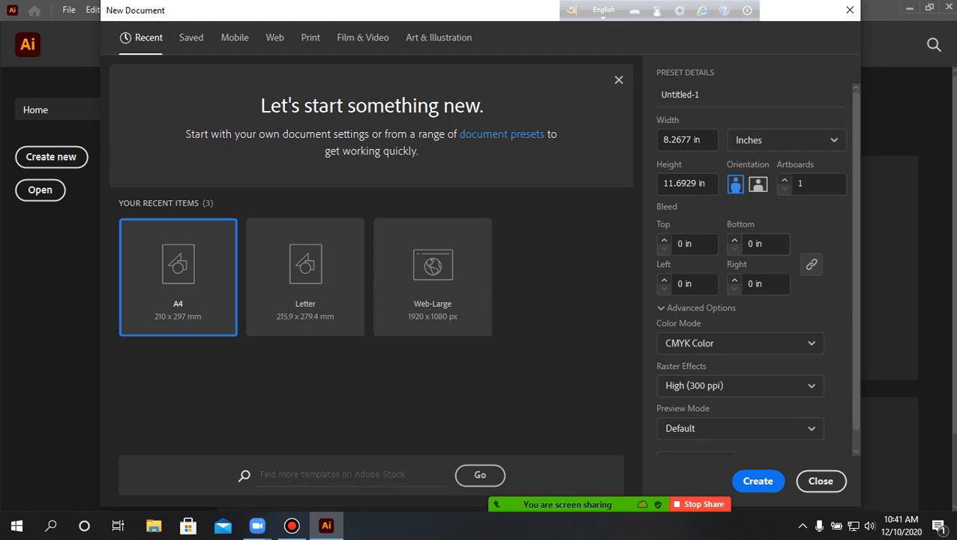
drag(701, 140, 663, 140)
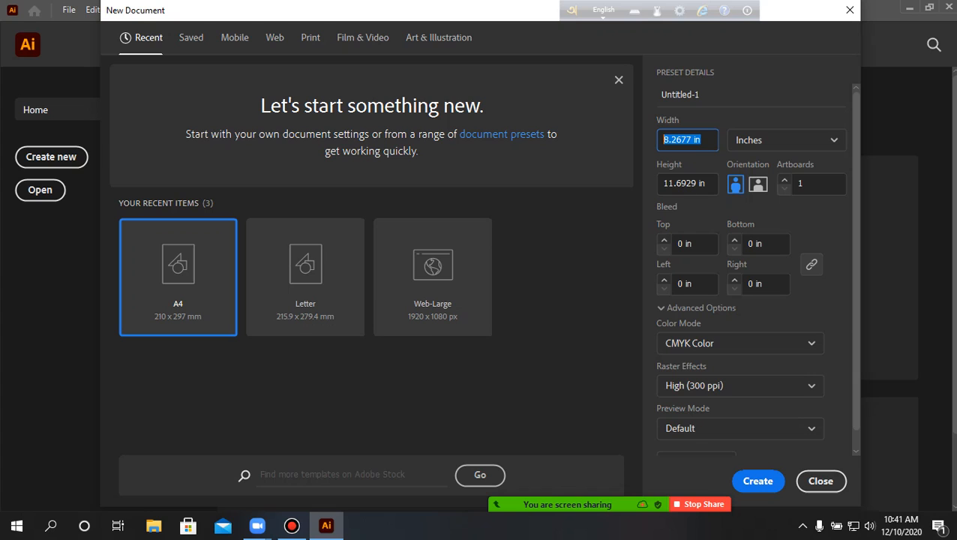
text(5)
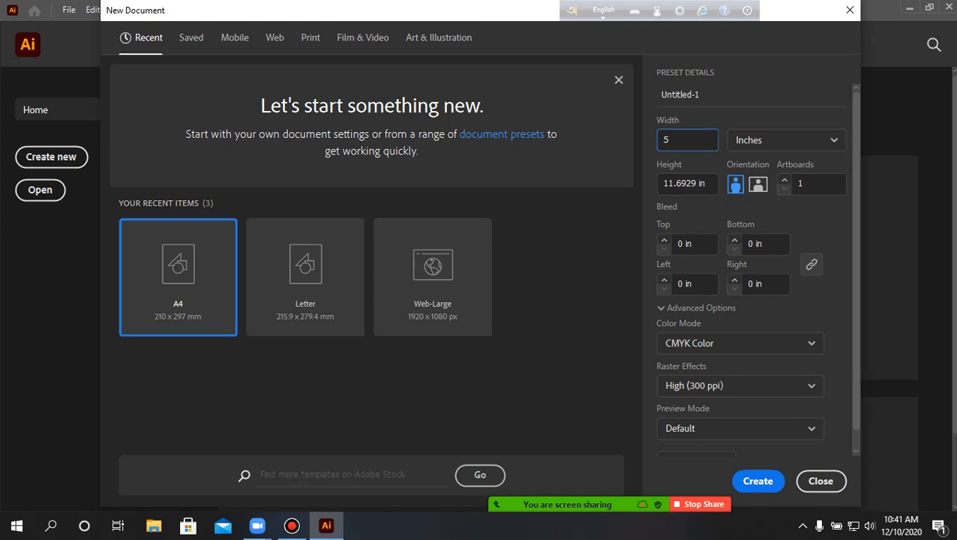
click(705, 183)
text(5)
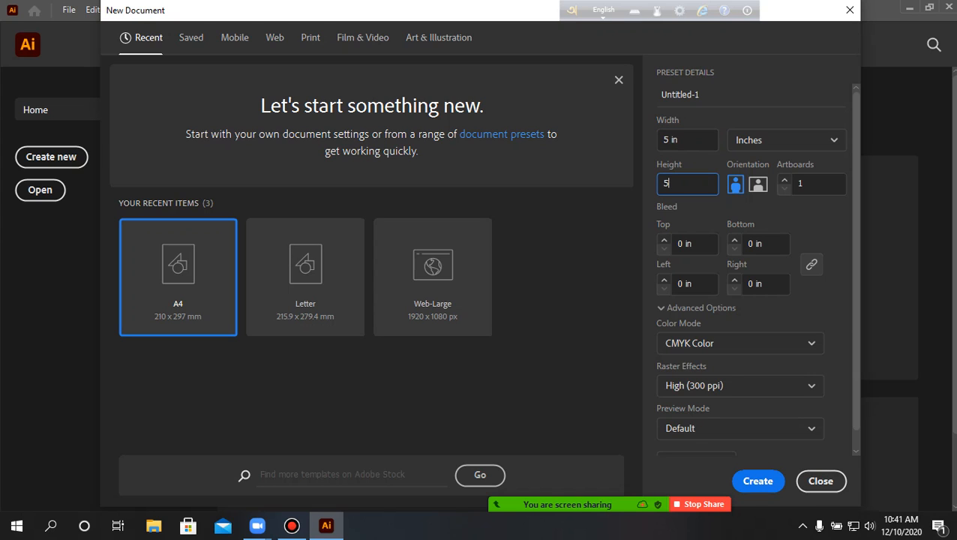
- Set a 0.125 in bleed on all sides and create the document with one artboard, CMYK Color and High (300 ppi) raster effects
click(814, 183)
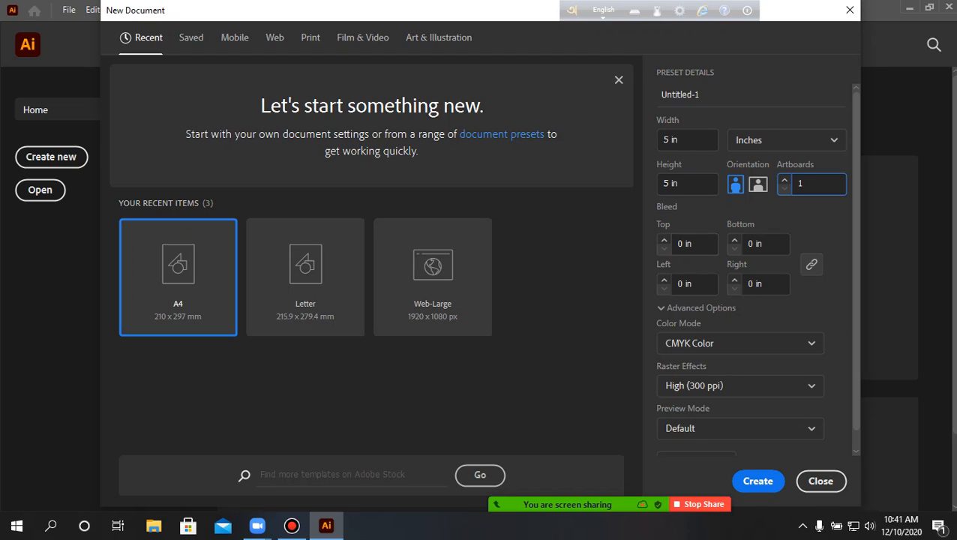
click(664, 240)
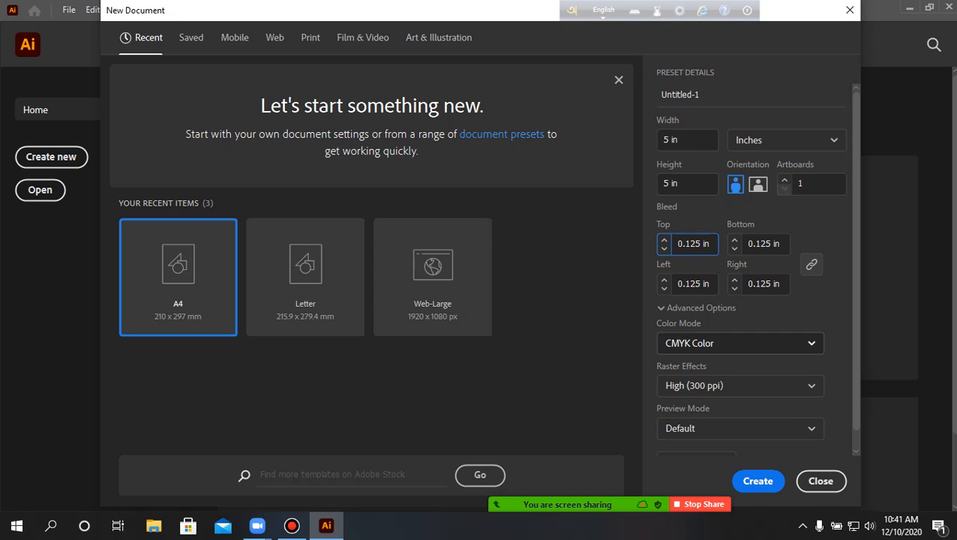
click(739, 343)
click(740, 395)
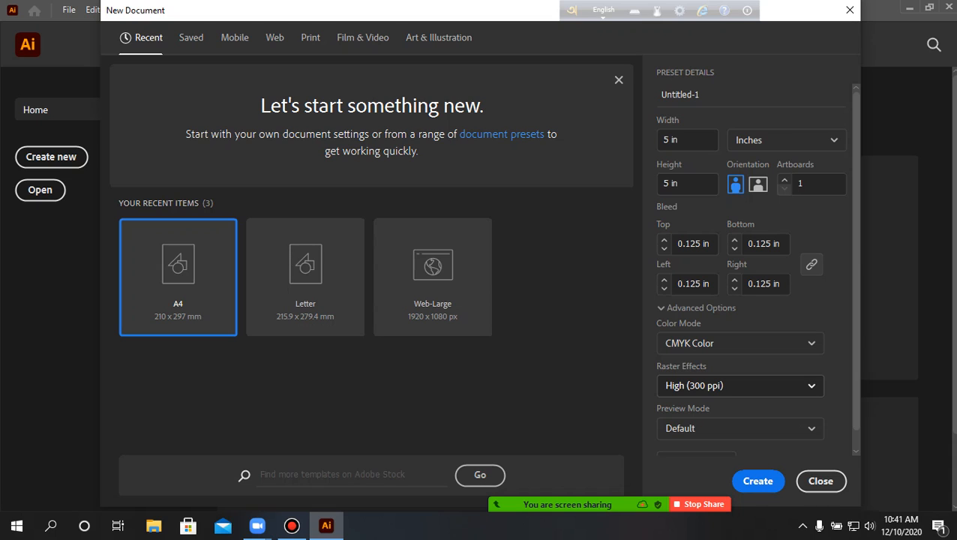
scroll(739, 428, down, 1)
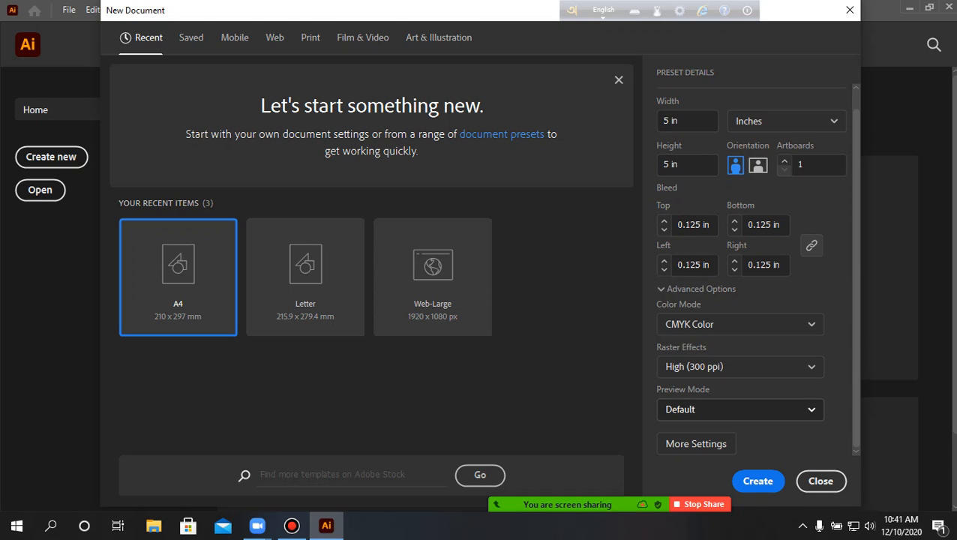
click(758, 480)
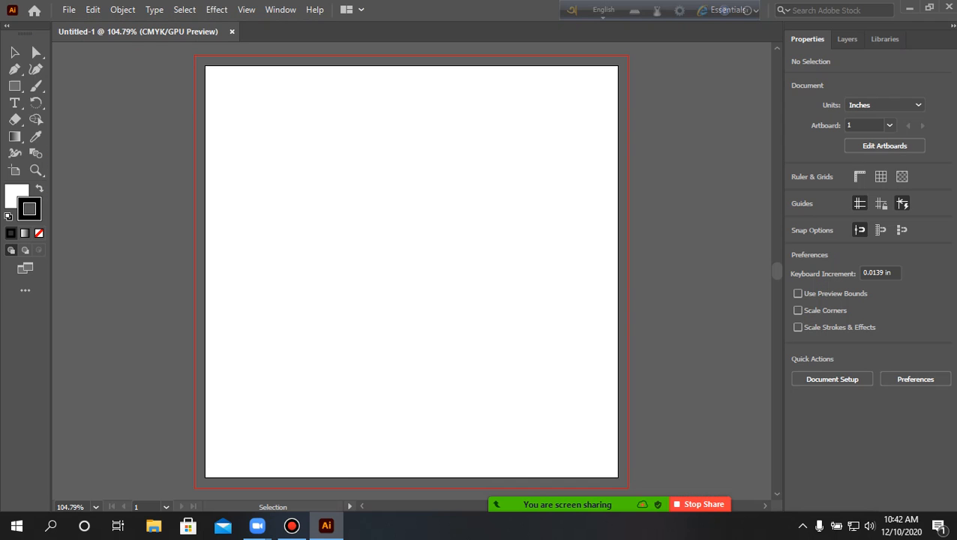
- Exit the floating language toolbar and switch the workspace to Essentials Classic
key(ctrl+minus)
key(ctrl+plus)
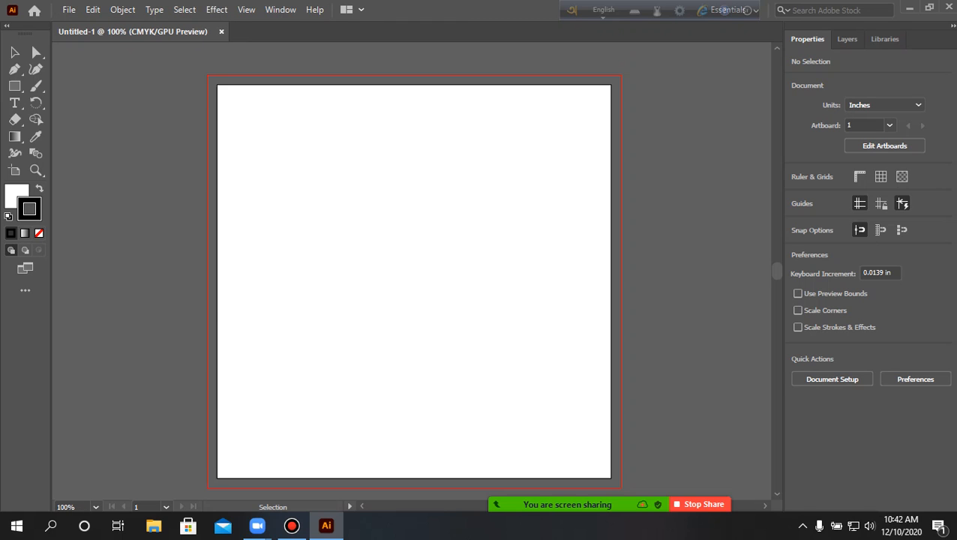
click(746, 11)
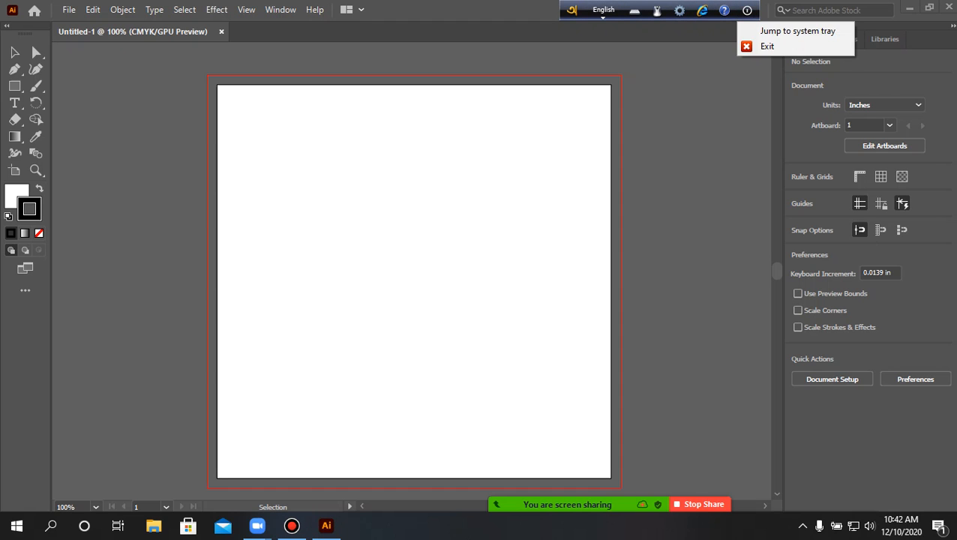
click(767, 46)
click(733, 10)
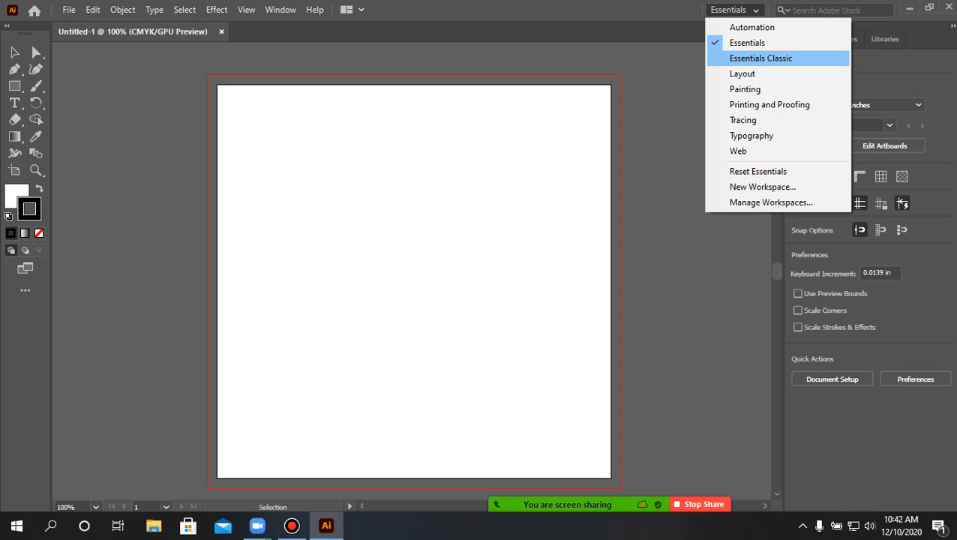
click(760, 58)
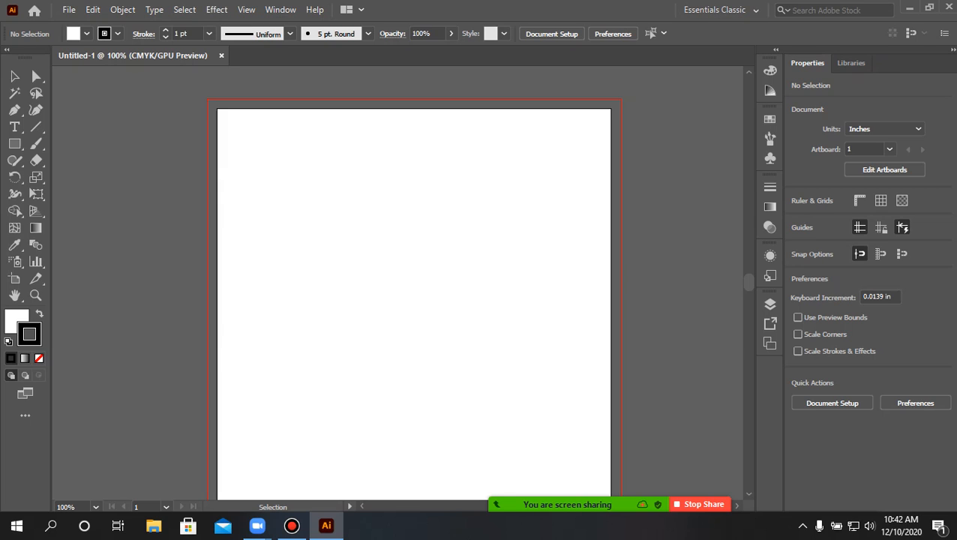
click(719, 10)
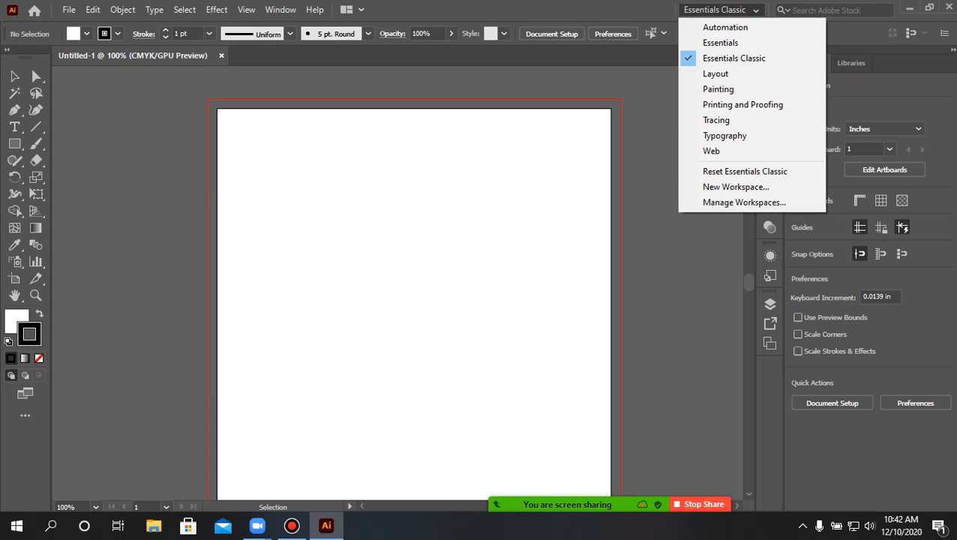
key(Escape)
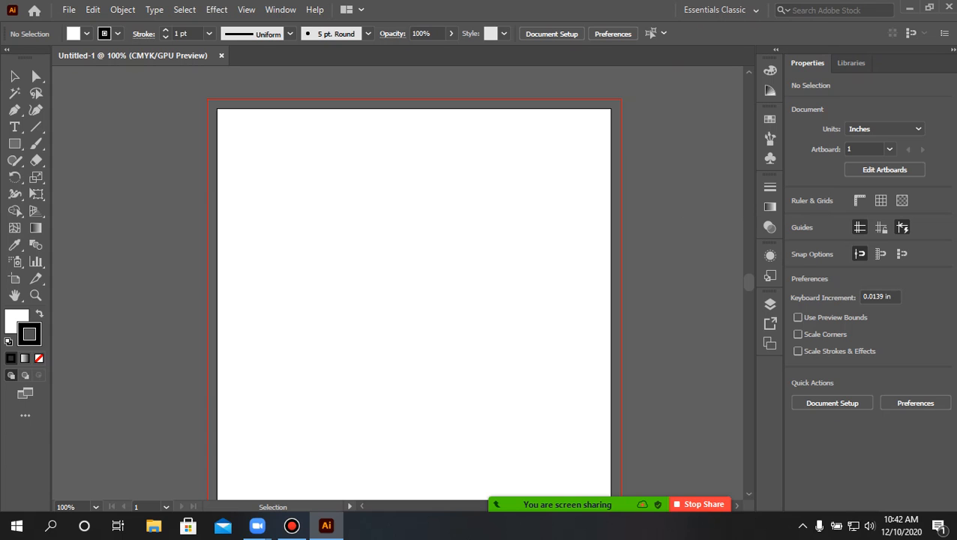
- Draw a rectangle about 2.45 x 1.52 in near the middle of the artboard and fill it with green
scroll(234, 306, down, 2)
scroll(235, 306, up, 1)
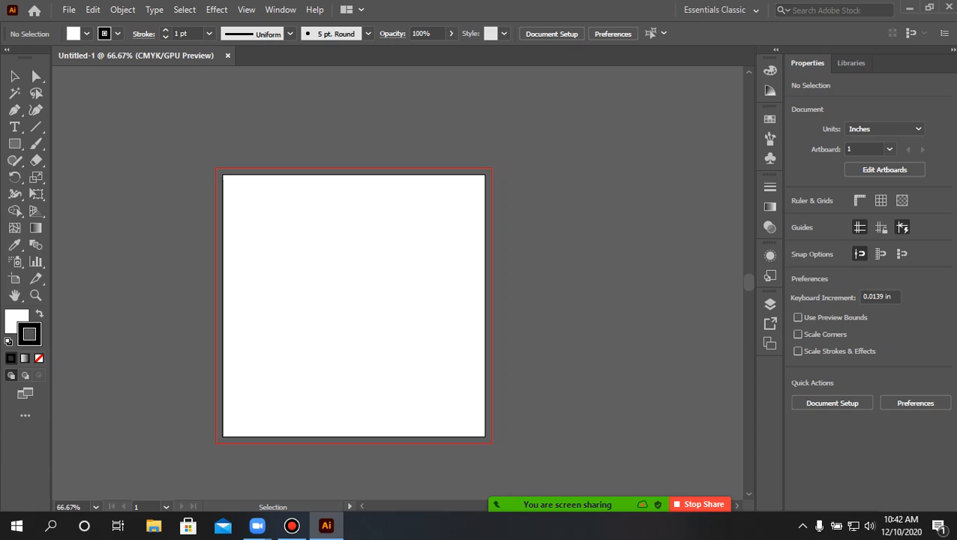
scroll(242, 256, up, 1)
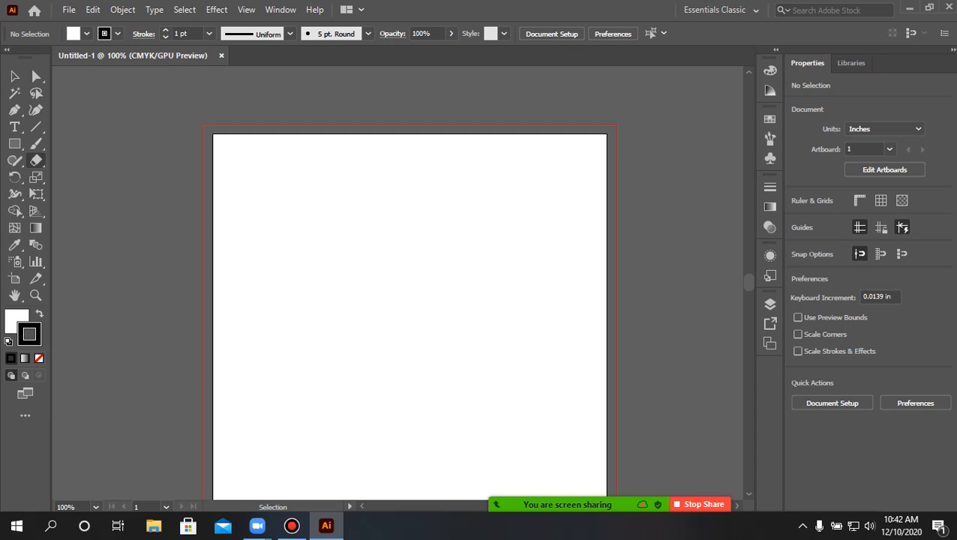
click(15, 143)
click(84, 144)
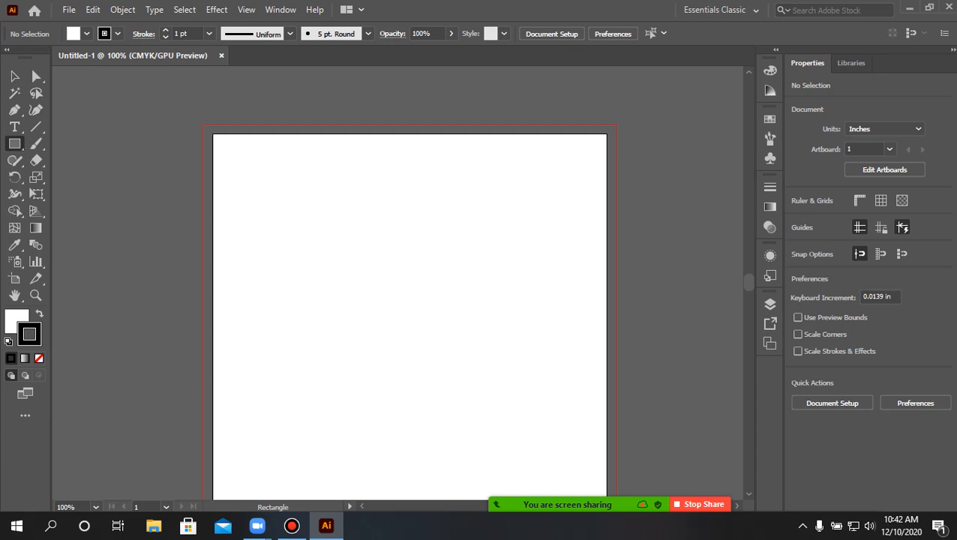
mouse_move(326, 242)
mouse_down()
mouse_move(428, 363)
mouse_move(519, 361)
mouse_up()
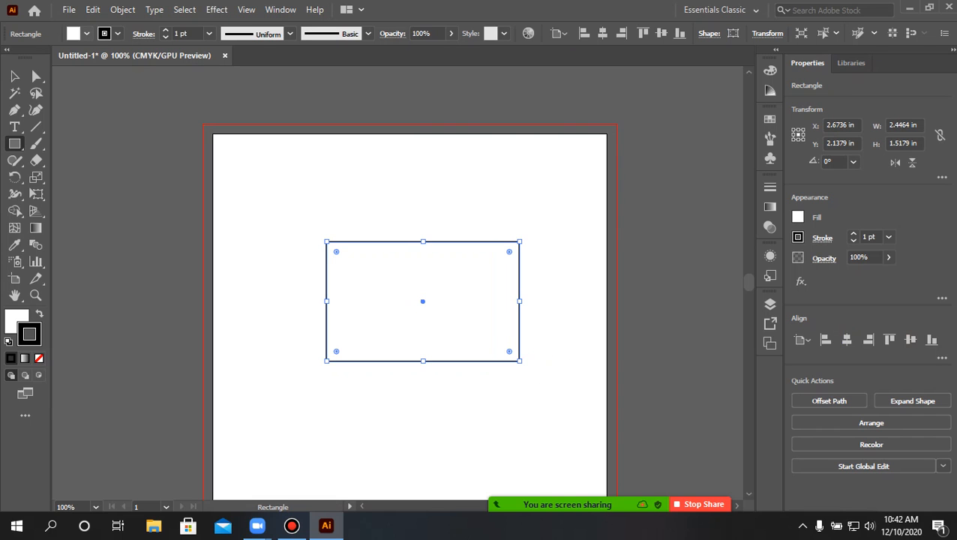
click(87, 33)
click(68, 57)
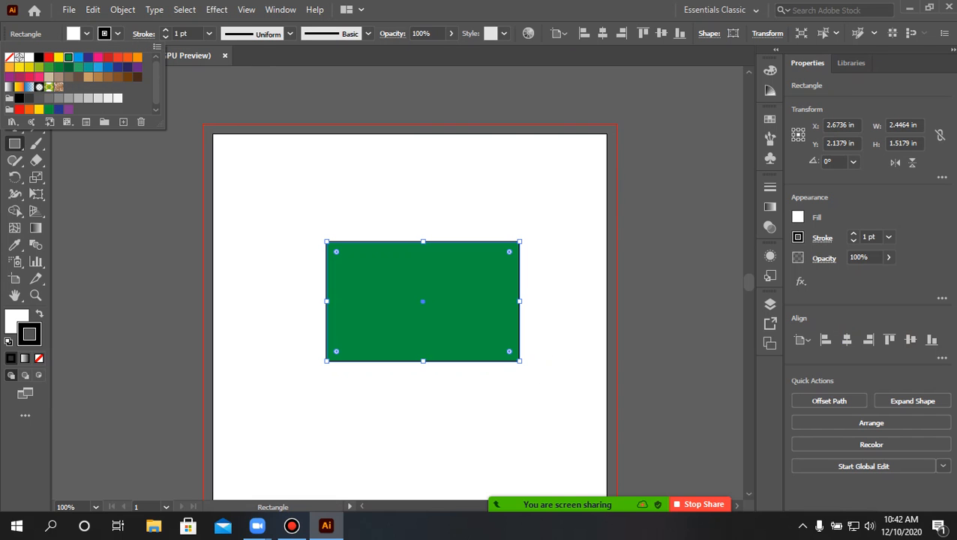
key(Escape)
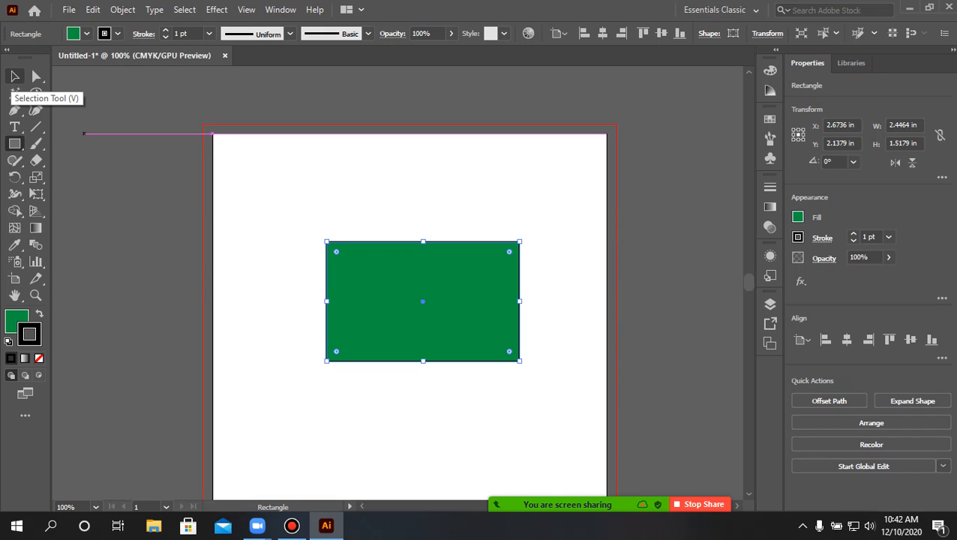
- Move the green rectangle around the artboard with the Selection tool, ending centred at about X 2.24 in, Y 2.10 in
click(15, 76)
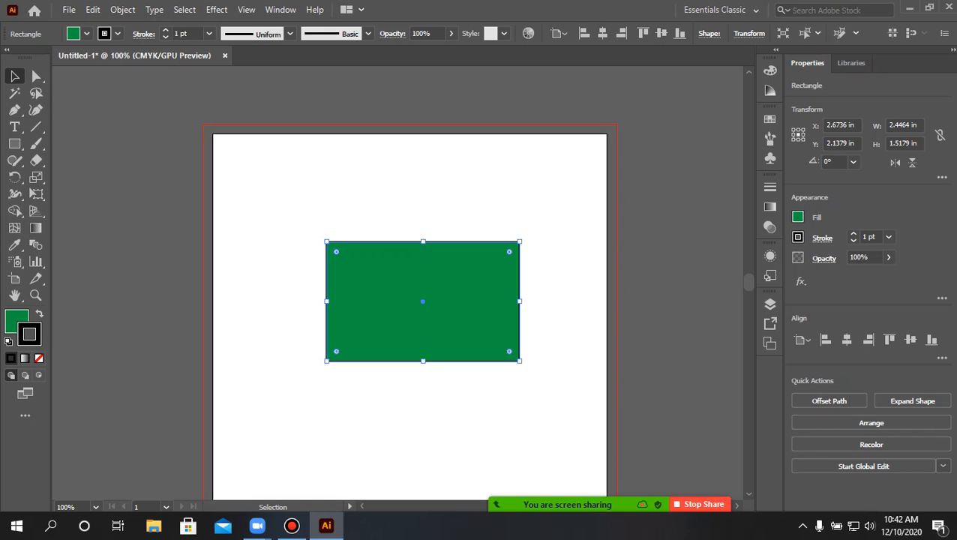
drag(488, 302, 531, 241)
drag(472, 241, 430, 371)
drag(501, 373, 464, 311)
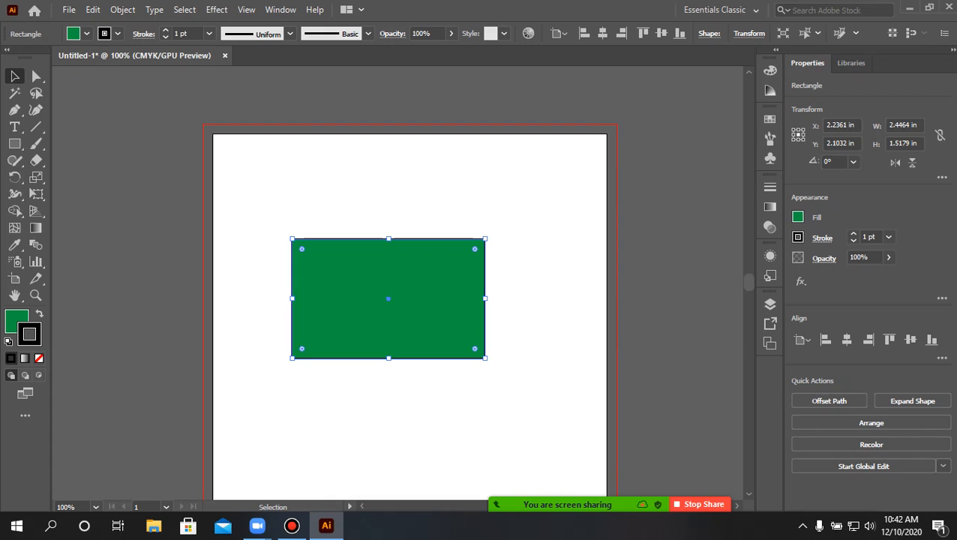
- Distort the rectangle by moving its upper-right anchor point with the Direct Selection tool, ending at about X 3.54 in, Y 1.41 in
click(36, 75)
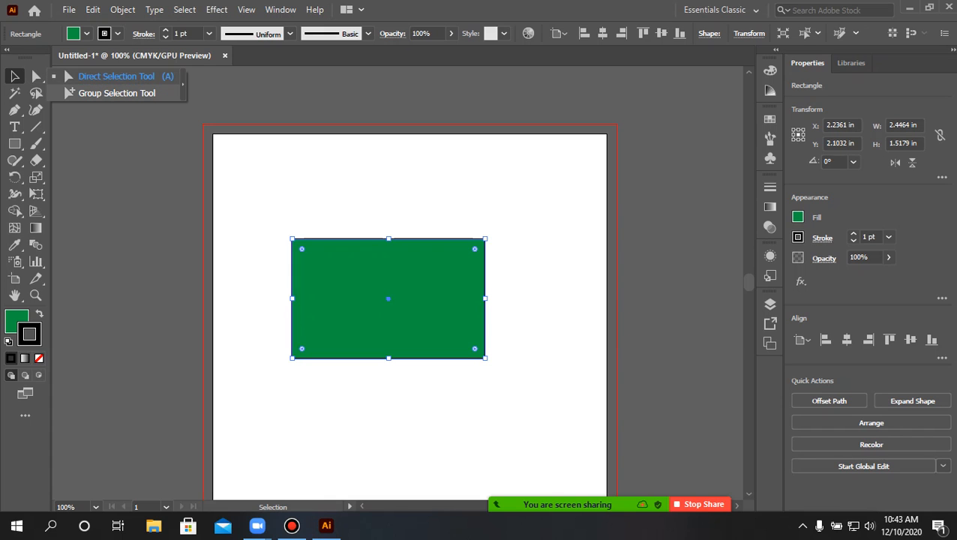
click(116, 76)
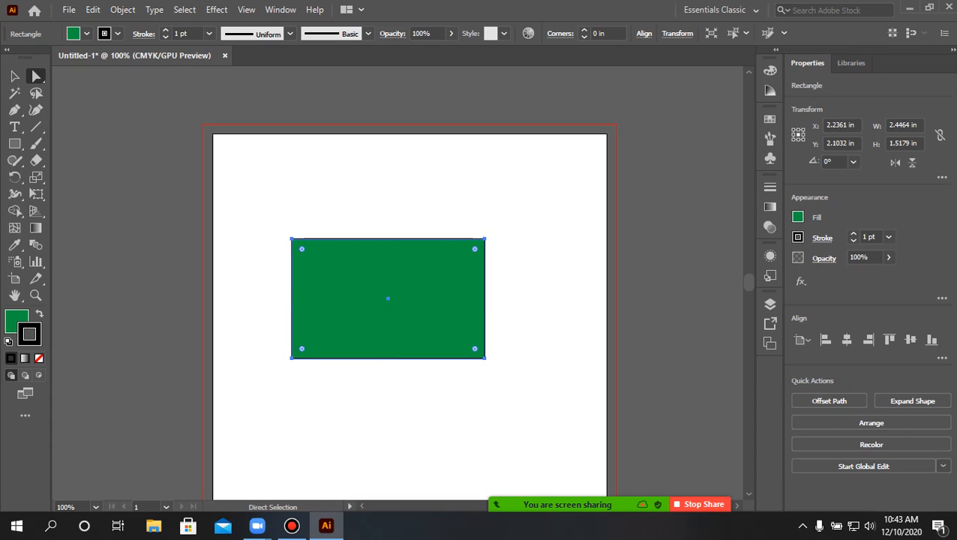
click(484, 239)
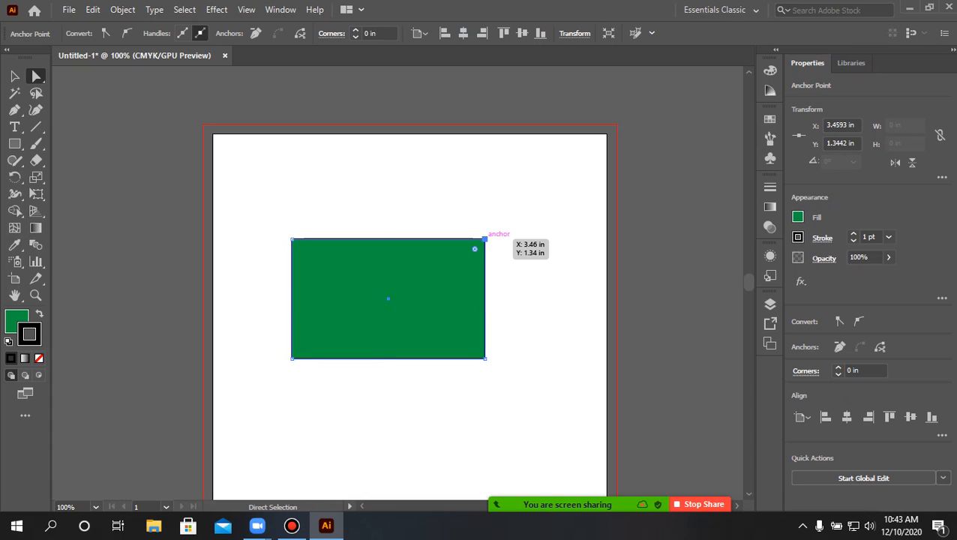
drag(484, 238, 556, 266)
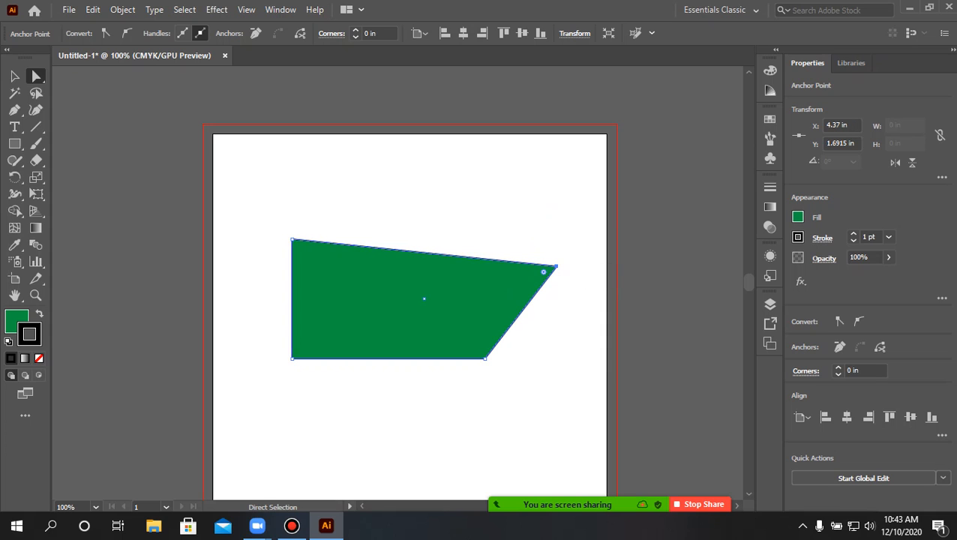
drag(556, 266, 491, 244)
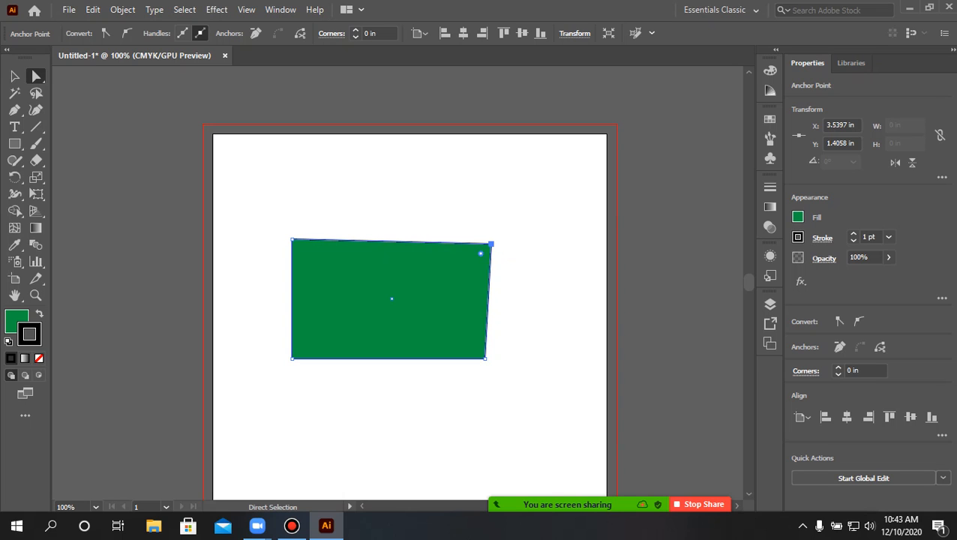
- Round the green shape's lower-right corner to a radius of about 0.09 in
mouse_move(480, 253)
mouse_down()
mouse_move(373, 354)
mouse_move(489, 247)
mouse_up()
click(485, 358)
mouse_move(475, 348)
mouse_down()
mouse_move(360, 239)
mouse_move(477, 350)
mouse_up()
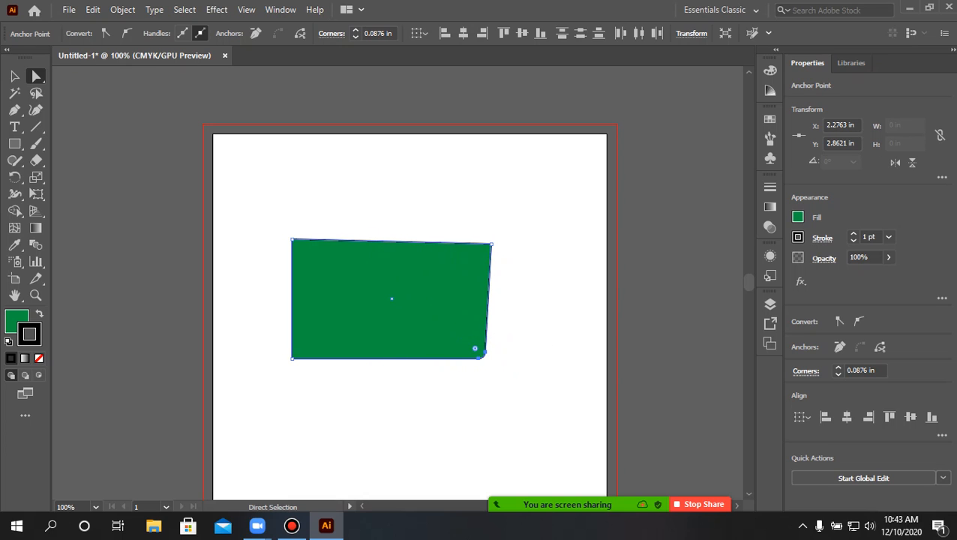
- Deselect the anchor point and select the whole green shape with the Selection tool
click(36, 75)
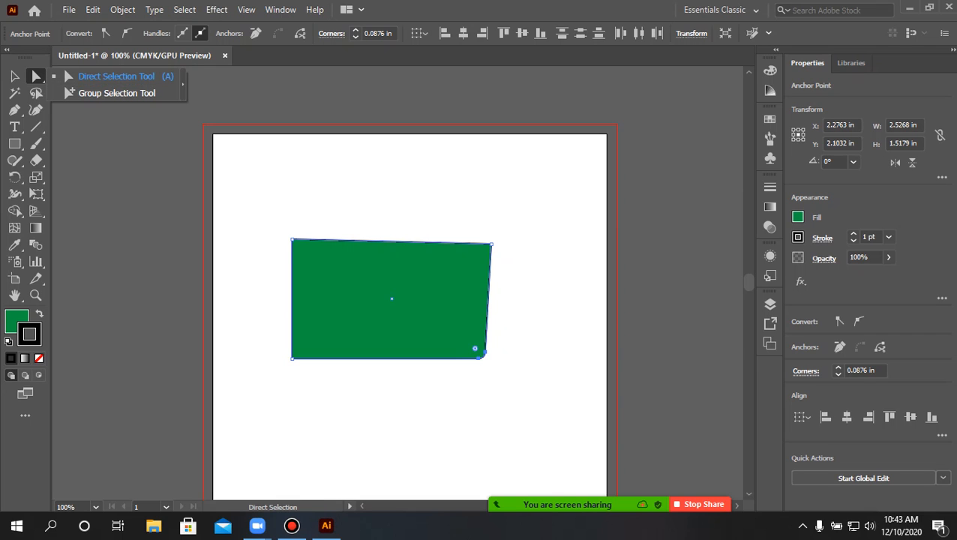
key(ctrl+shift+a)
click(14, 76)
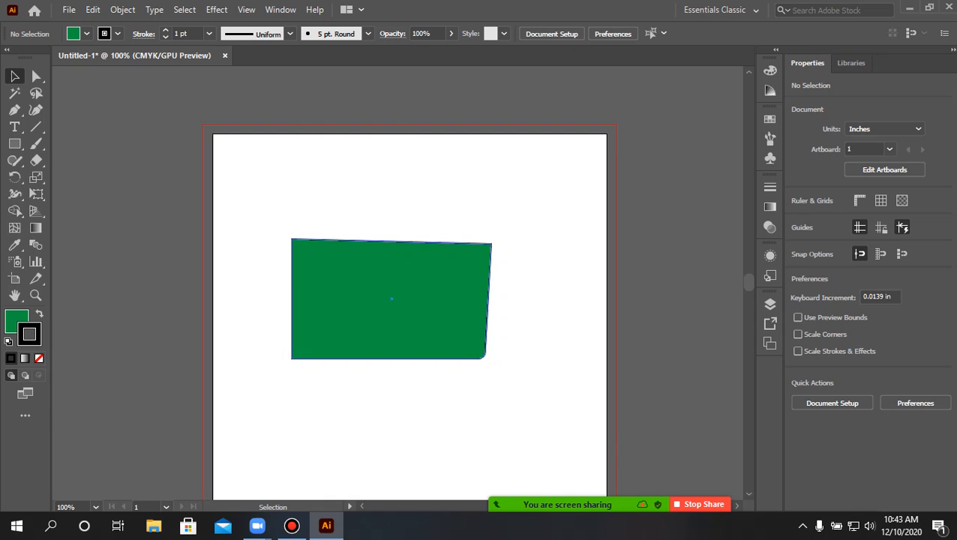
click(292, 239)
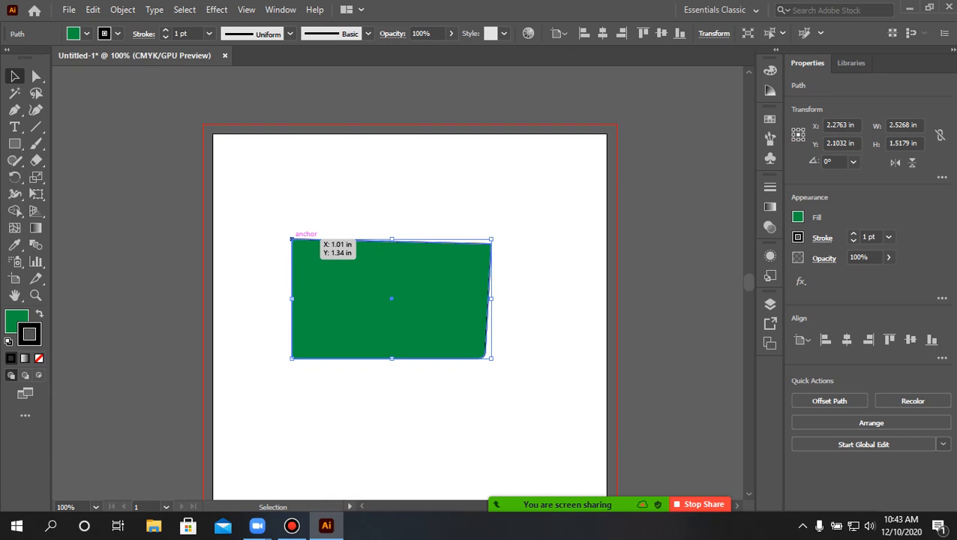
mouse_move(292, 239)
mouse_down()
mouse_move(310, 245)
mouse_move(279, 228)
mouse_move(283, 213)
mouse_move(341, 264)
mouse_move(292, 240)
mouse_up()
- Try rounding only the green shape's upper-left corner to a radius of about 0.30 in with the Direct Selection tool, and restore the square corner
click(36, 76)
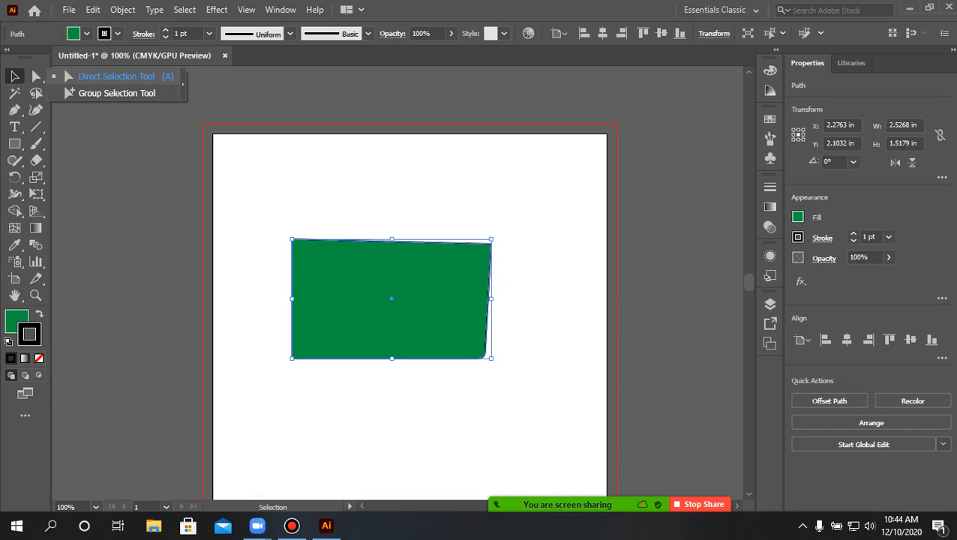
click(116, 75)
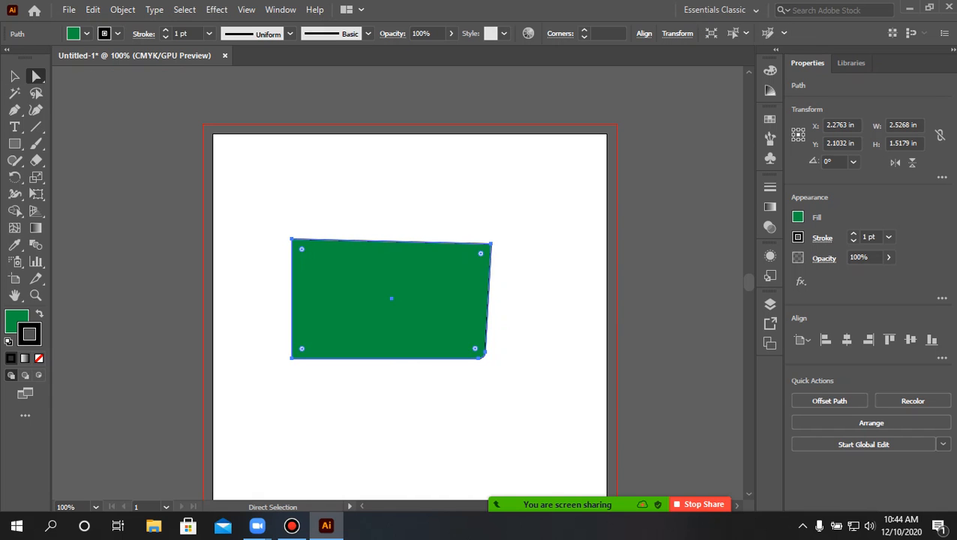
click(292, 239)
mouse_move(302, 249)
mouse_down()
mouse_move(316, 263)
mouse_move(294, 242)
mouse_up()
mouse_move(302, 249)
mouse_down()
mouse_move(316, 259)
mouse_move(292, 240)
mouse_up()
click(36, 75)
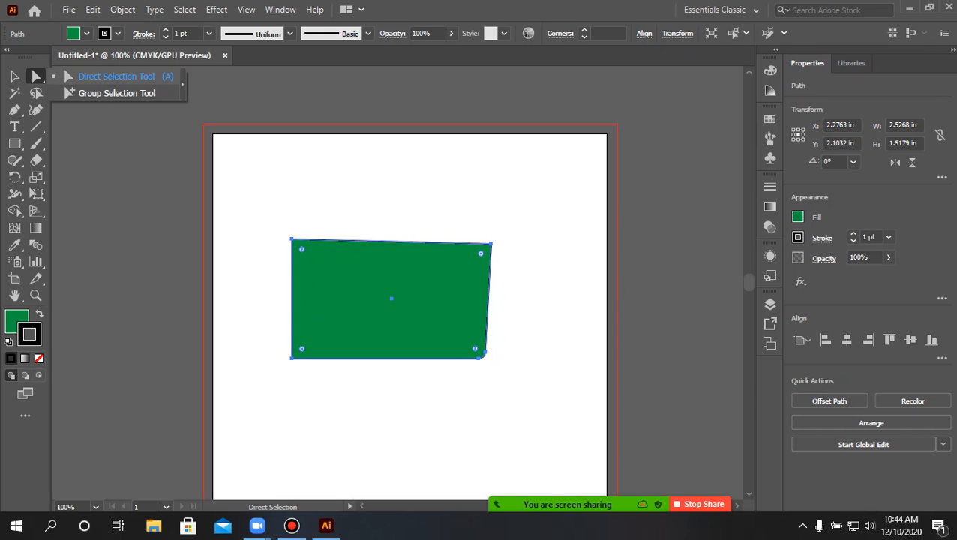
click(292, 240)
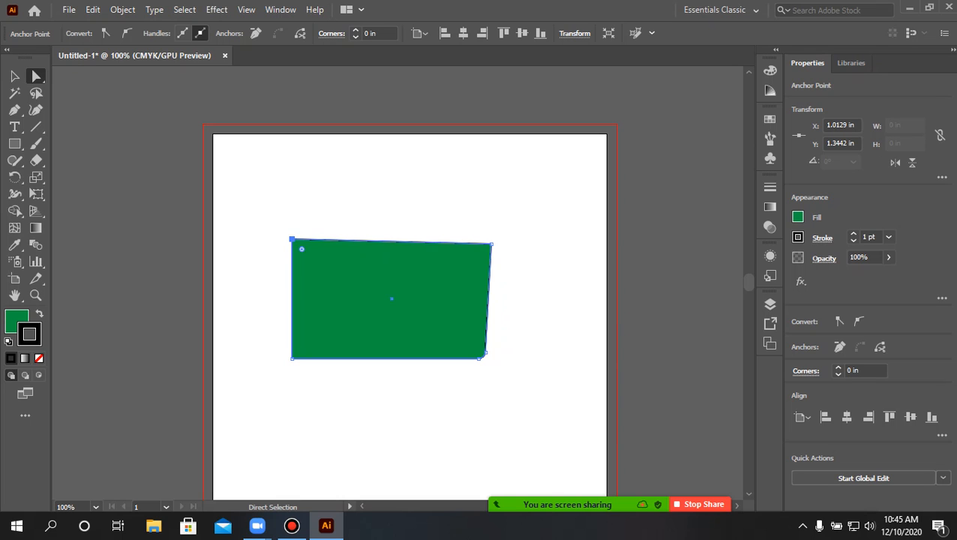
drag(301, 249, 315, 263)
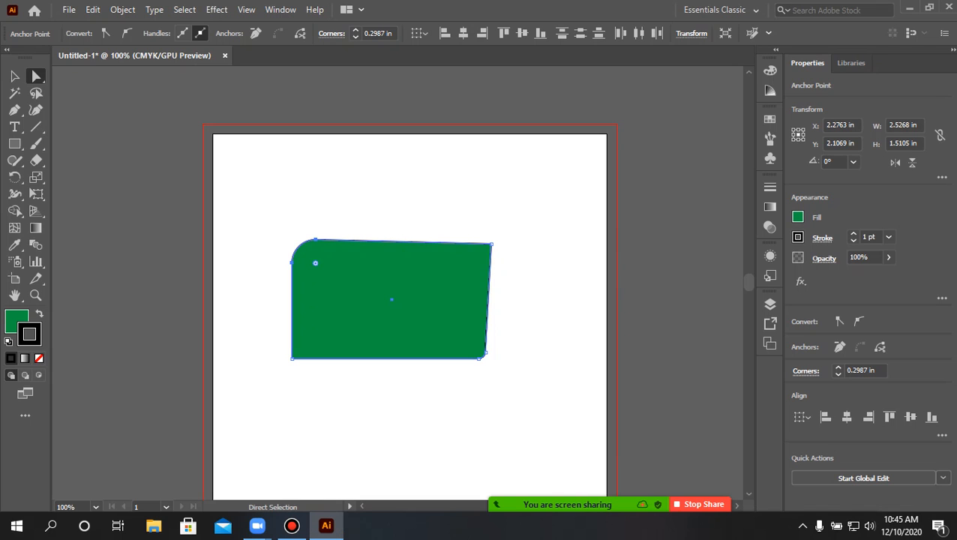
drag(315, 263, 292, 248)
key(v)
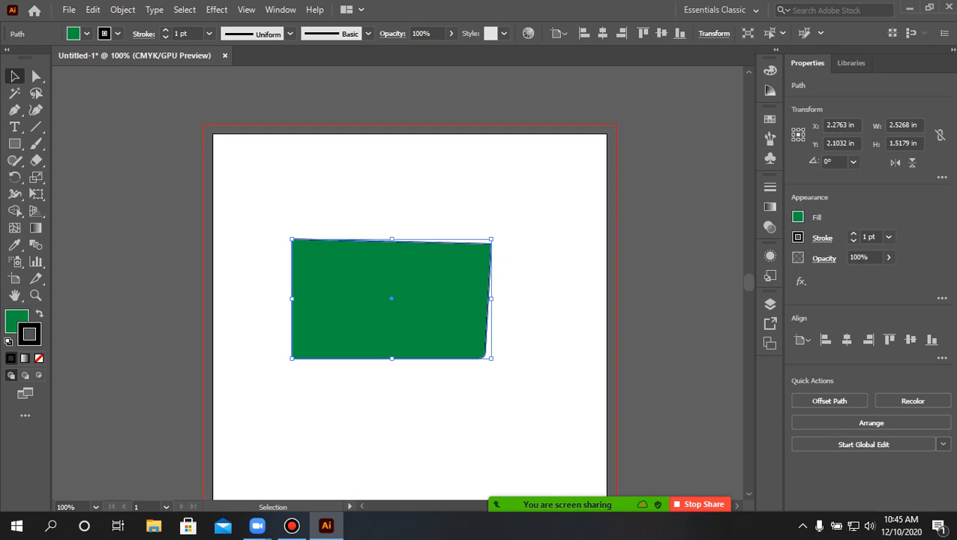
- Round all corners of the green shape together, reduce the rounding to about 0.08 in at the upper-left corner, and deselect the shape
click(36, 76)
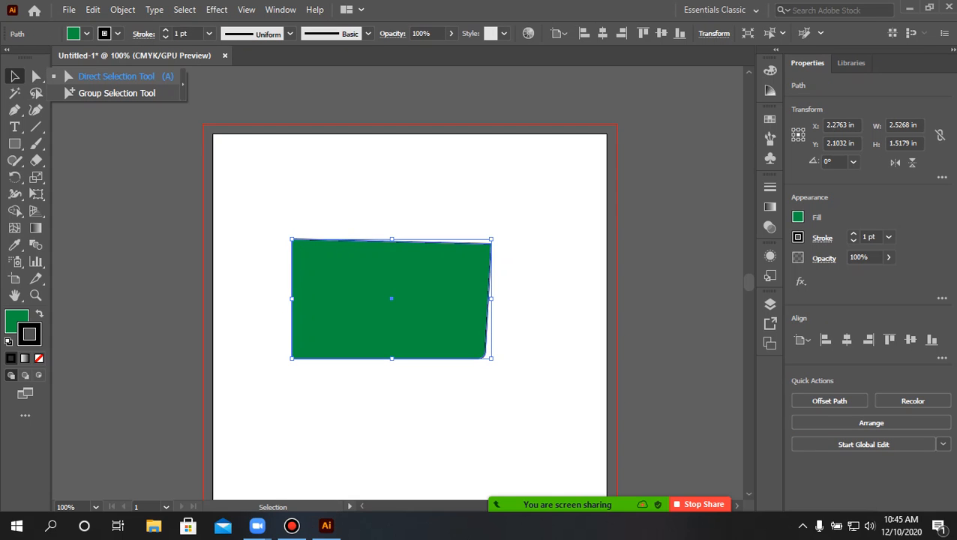
click(116, 76)
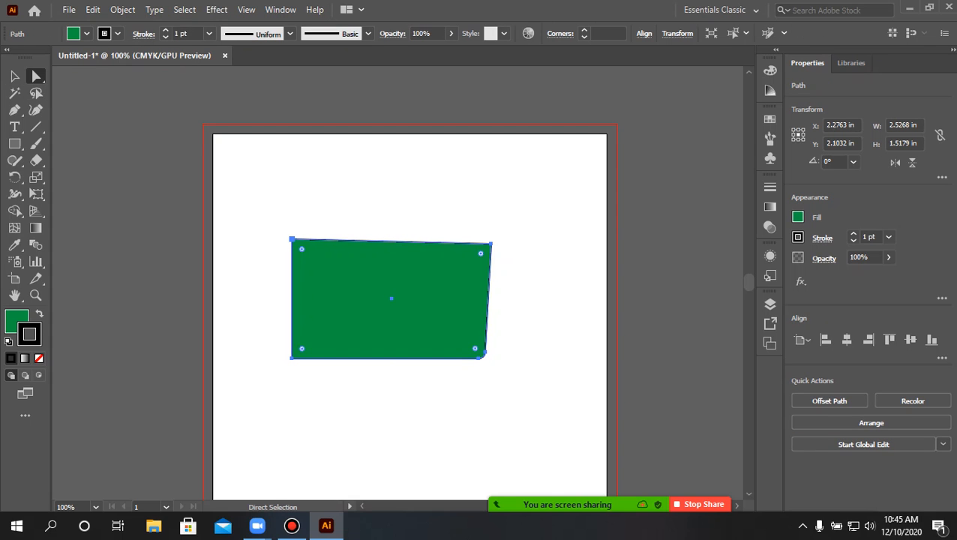
drag(302, 248, 322, 271)
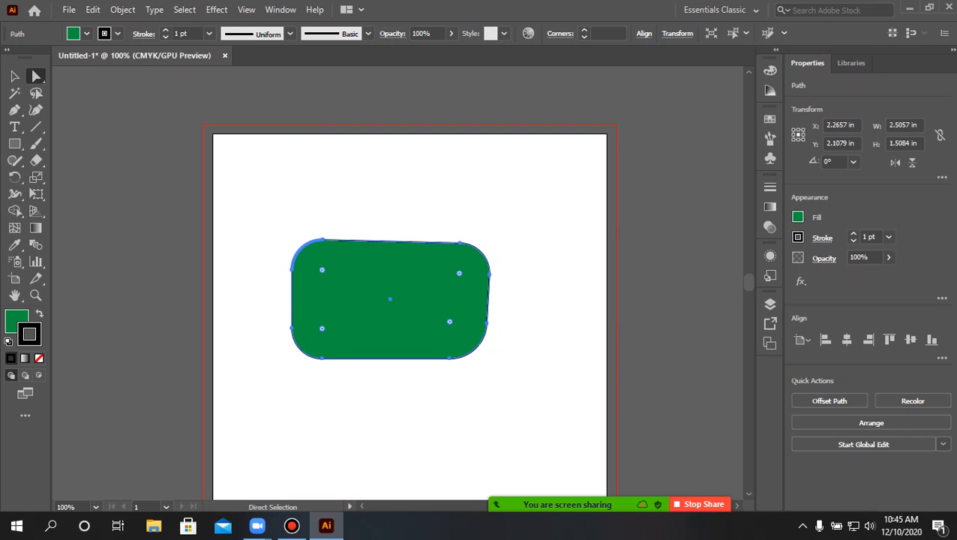
drag(322, 270, 302, 248)
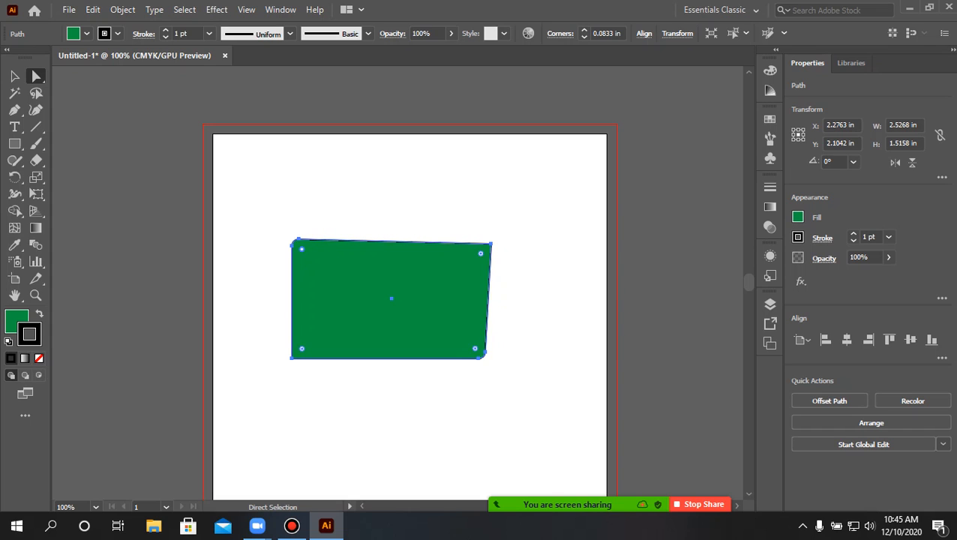
click(36, 76)
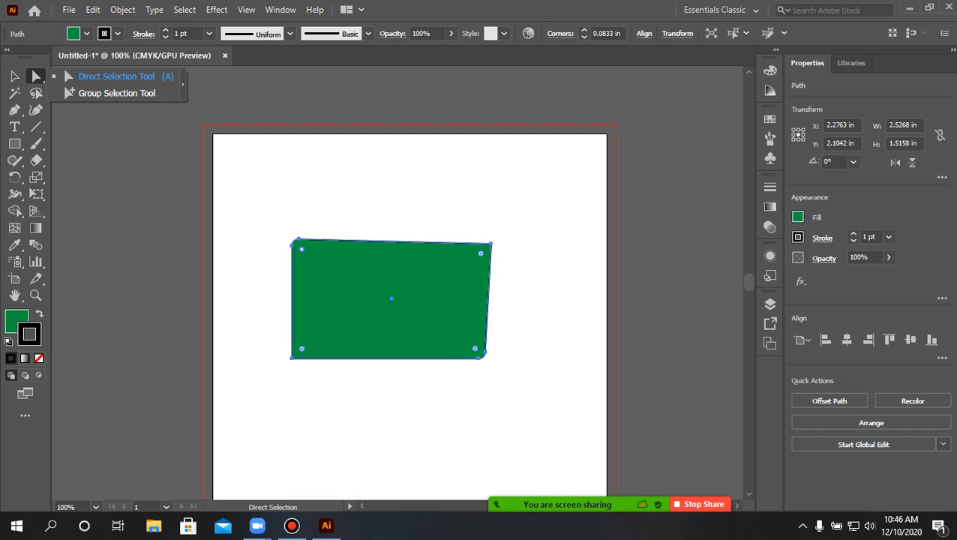
key(ctrl+shift+a)
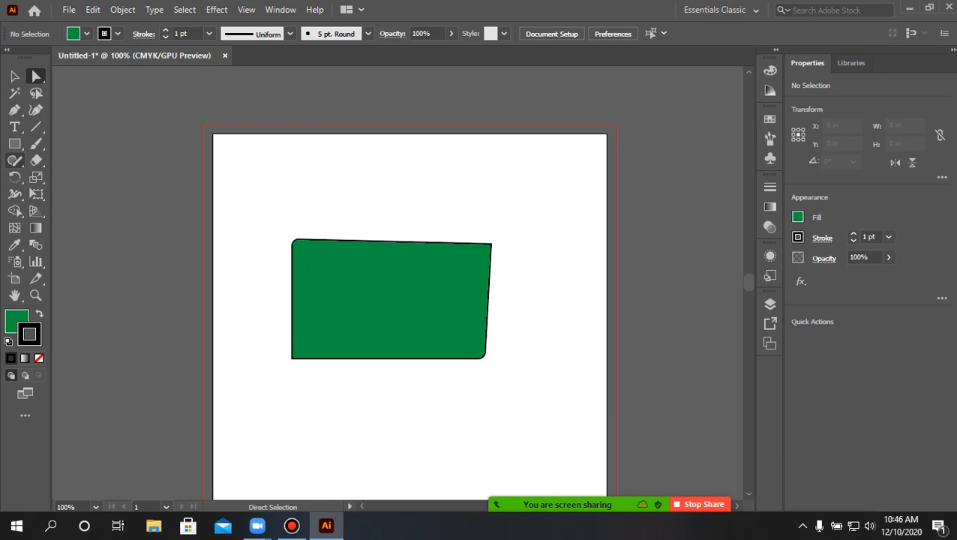
- Draw a rectangle about 1.84 x 0.71 in above the green shape and fill it with yellow
click(15, 143)
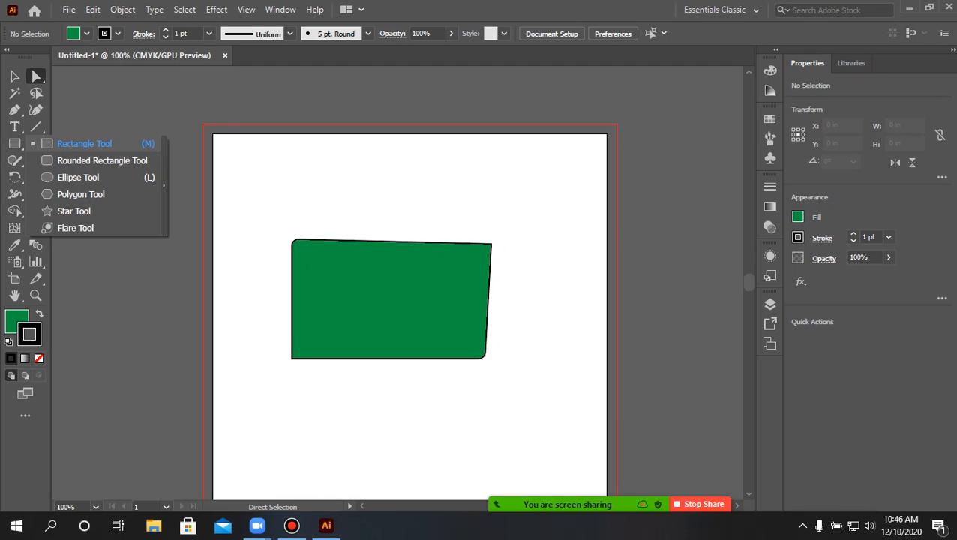
click(75, 143)
drag(390, 162, 537, 219)
click(87, 33)
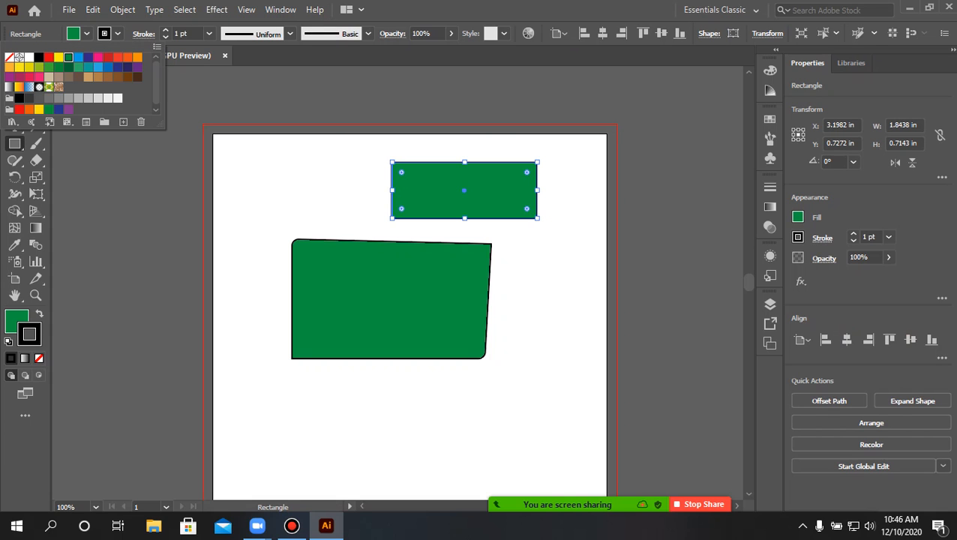
click(58, 57)
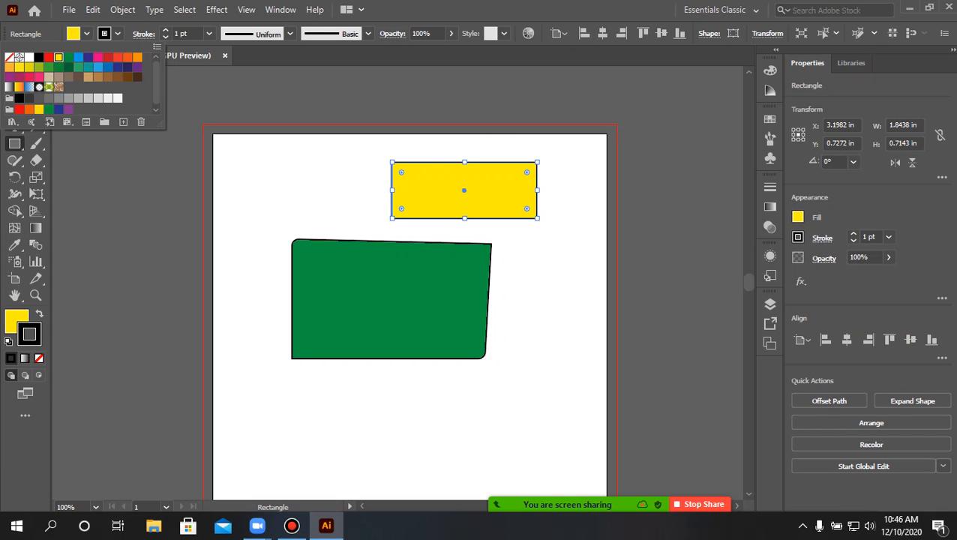
key(Escape)
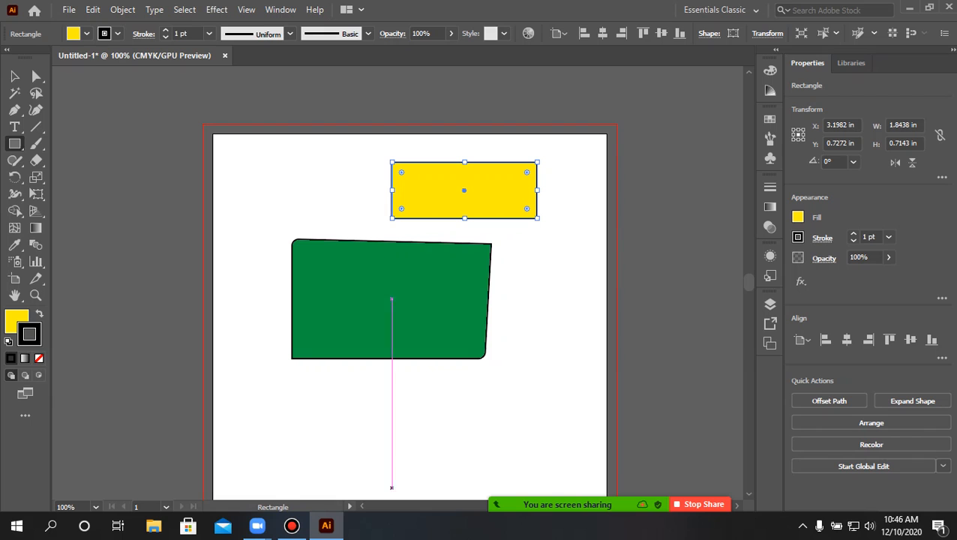
- Draw a rectangle about 2.13 x 0.71 in below the green shape and fill it with dark green
drag(364, 414, 532, 469)
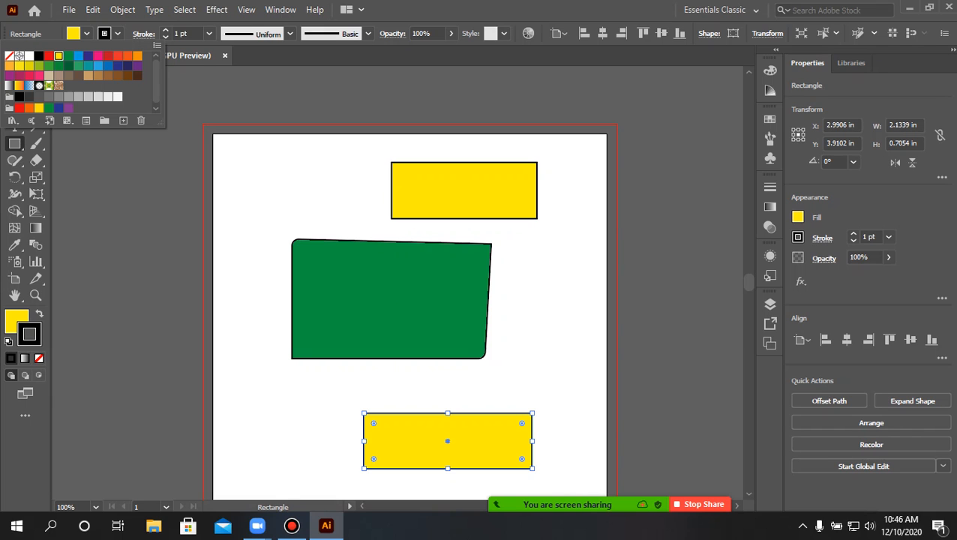
click(68, 65)
key(Escape)
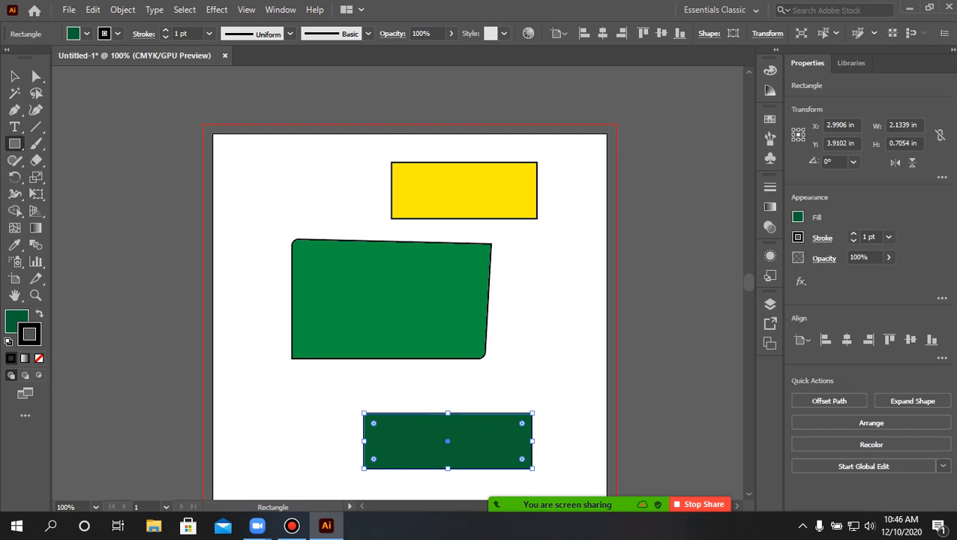
- Select all three shapes on the artboard and group them
key(v)
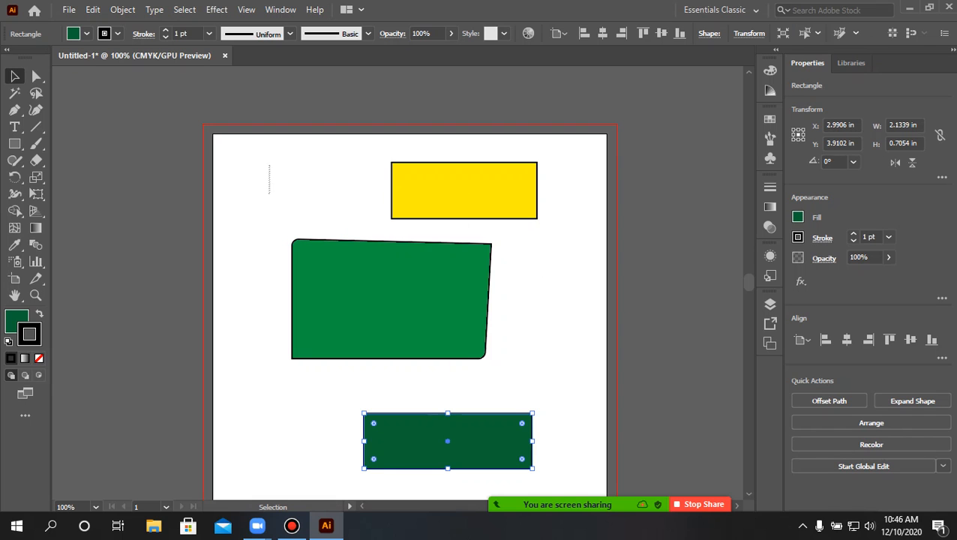
scroll(411, 295, down, 2)
scroll(411, 295, down, 4)
key(ctrl+a)
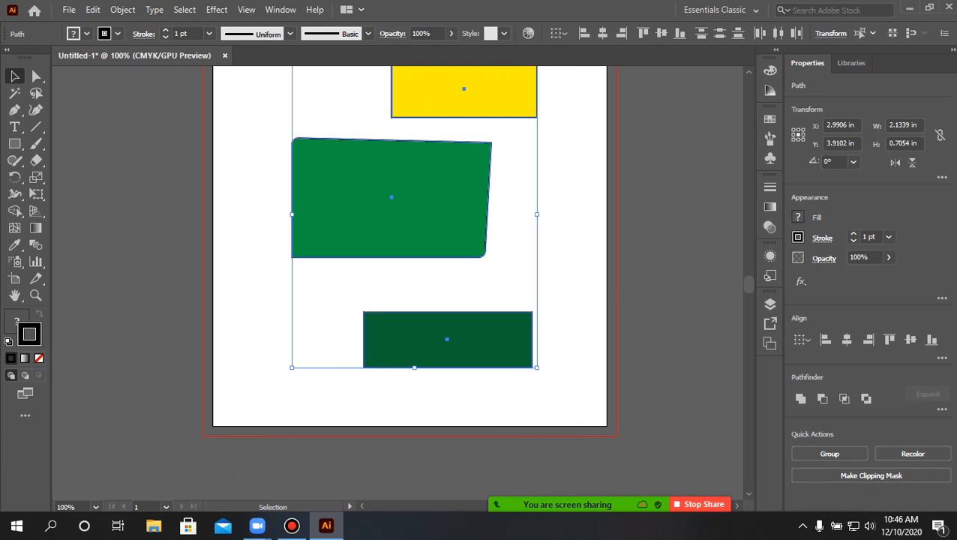
right_click(413, 201)
click(438, 289)
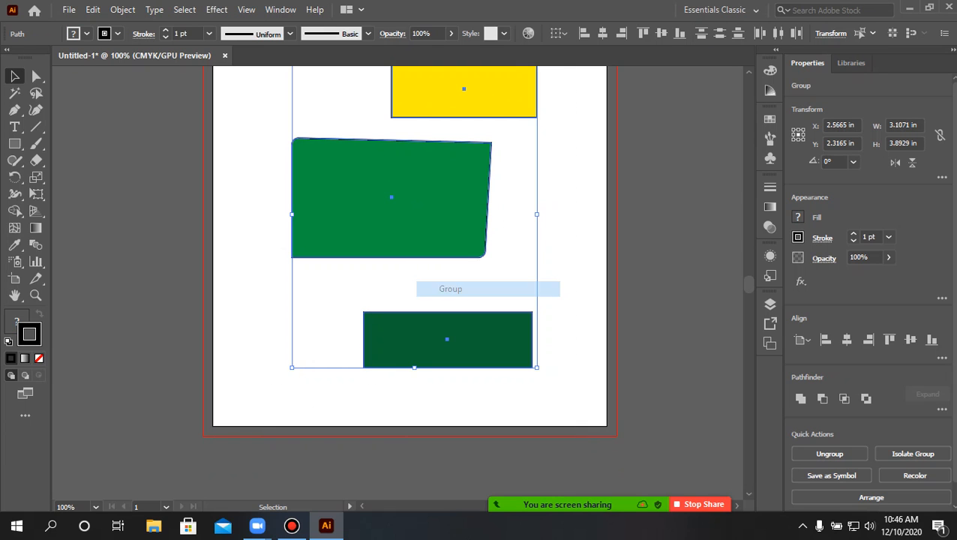
- Move the group around the artboard with the Selection tool, ending centred at about X 2.95 in, Y 2.77 in
scroll(457, 229, up, 1)
drag(456, 229, 434, 201)
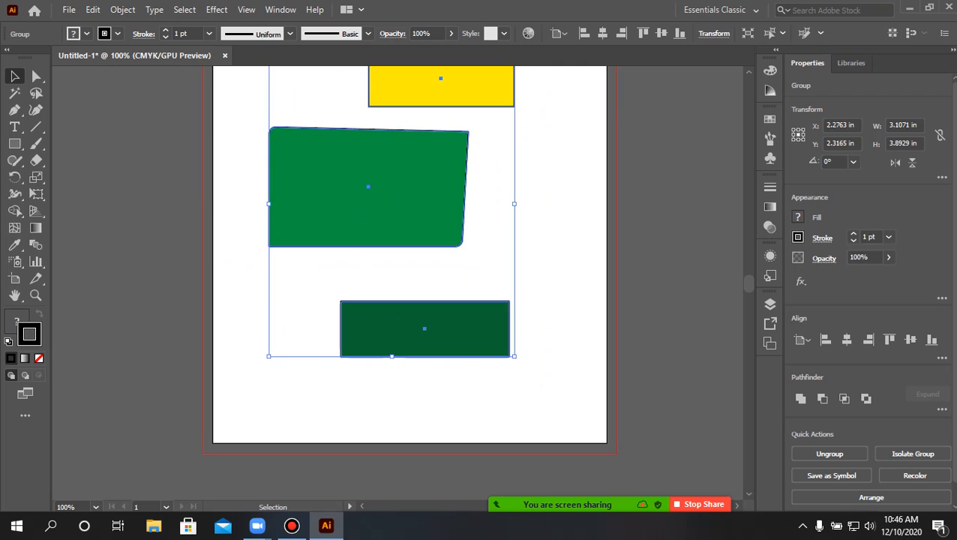
scroll(435, 201, up, 4)
drag(416, 251, 471, 315)
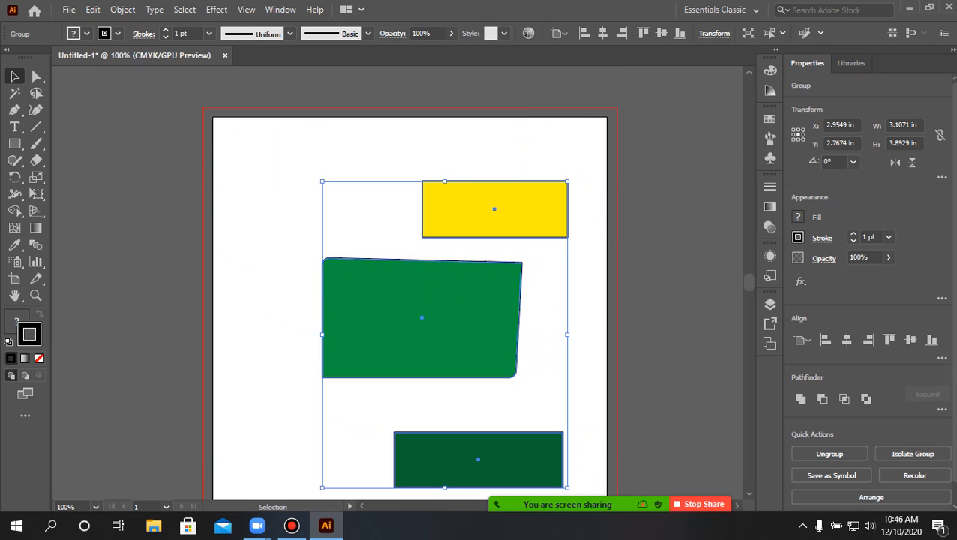
- Move the whole group with the Group Selection tool, ending centred at about X 2.5 in, Y 2.70 in
scroll(413, 294, down, 1)
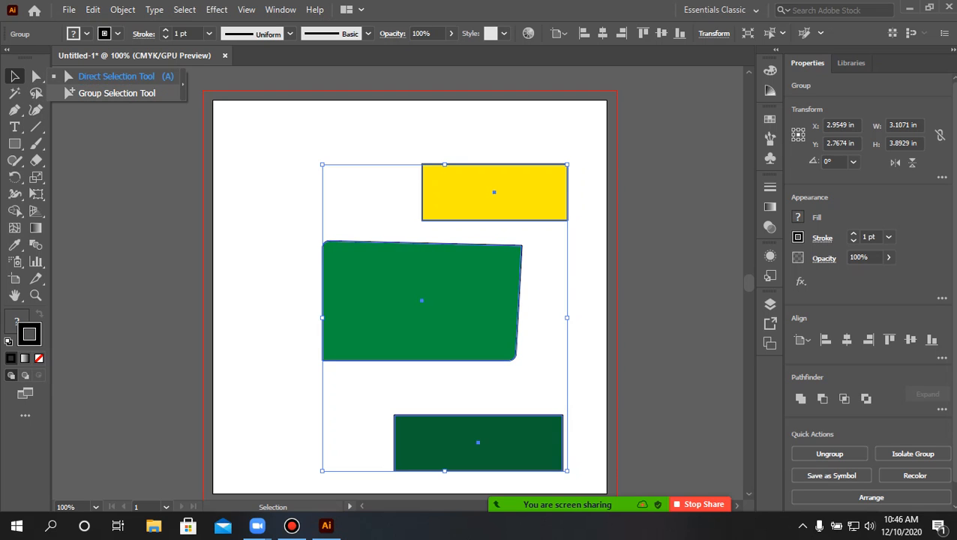
click(116, 93)
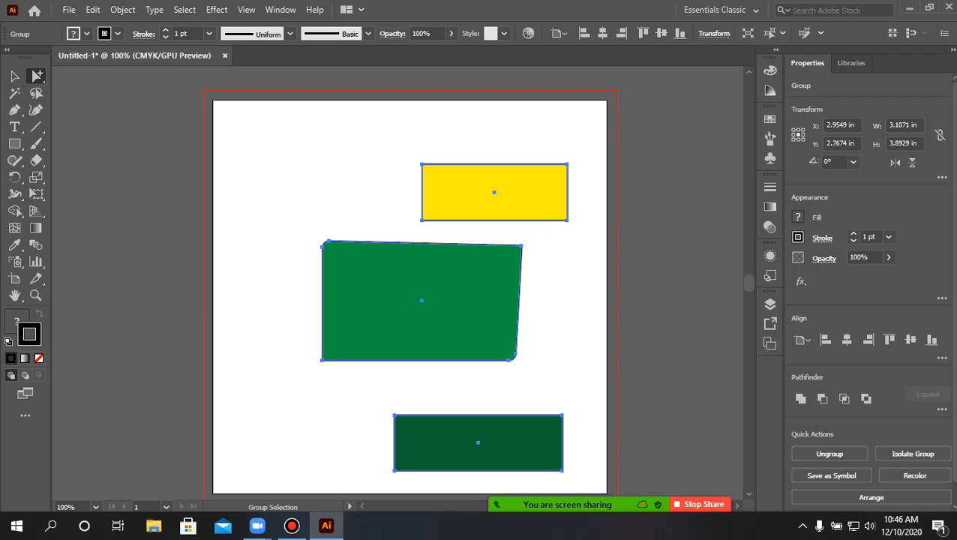
drag(468, 187, 446, 177)
drag(421, 306, 421, 306)
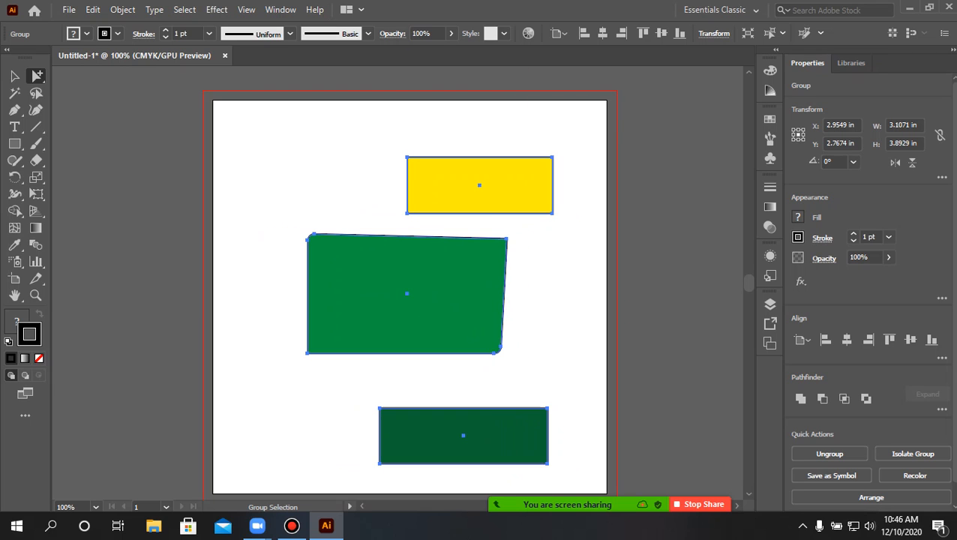
right_click(37, 76)
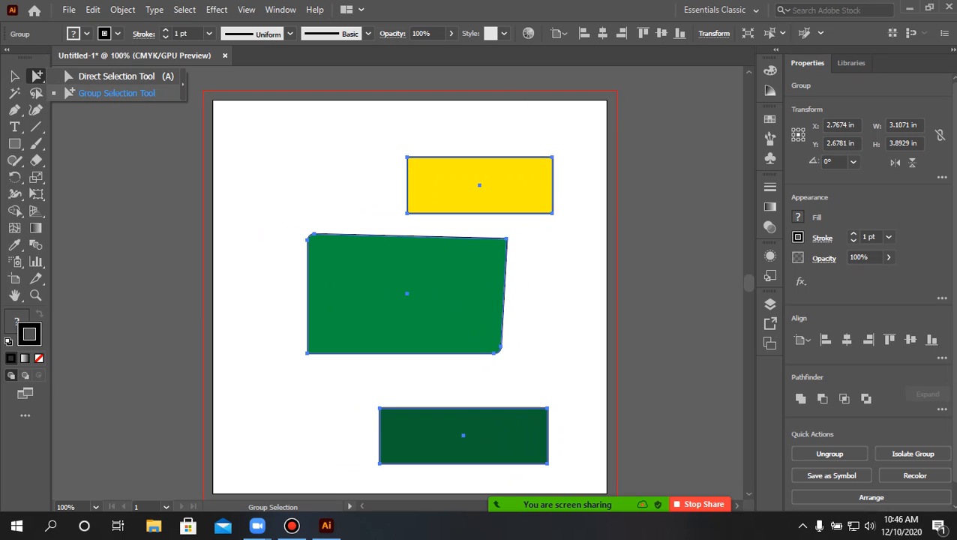
click(112, 94)
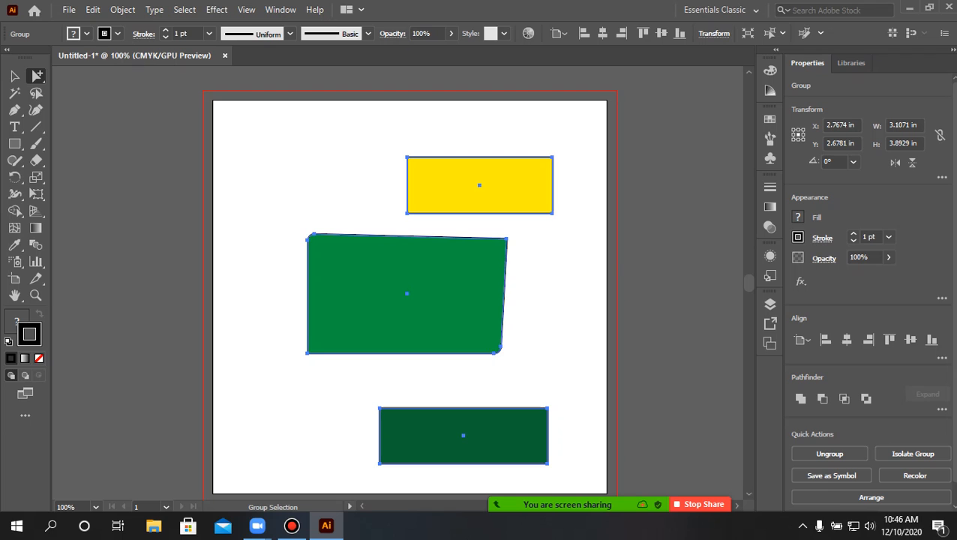
drag(528, 179, 504, 181)
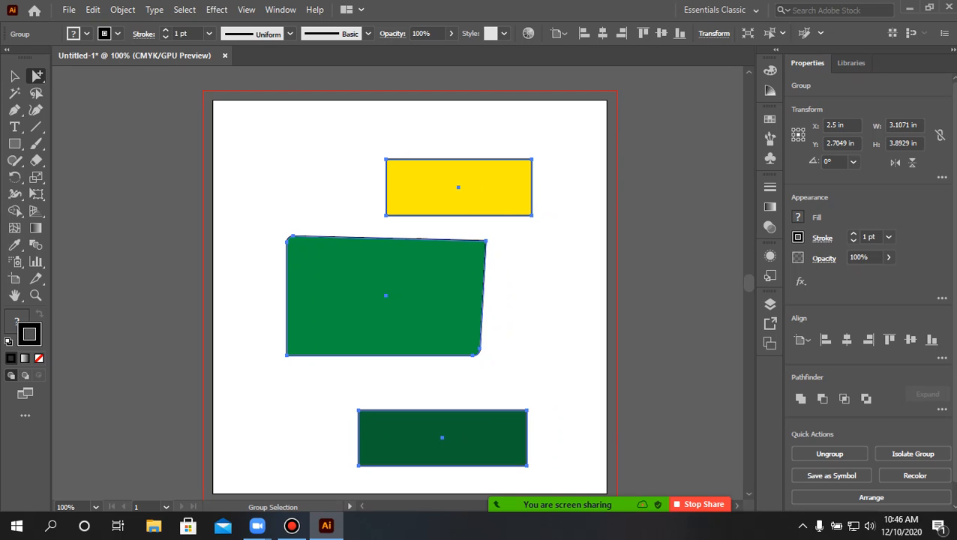
- Move only the yellow rectangle of the group sideways above the green shape, using the Group Selection tool and the Selection tool
click(564, 188)
mouse_move(482, 190)
mouse_down()
mouse_move(399, 185)
mouse_move(489, 196)
mouse_move(424, 199)
mouse_move(468, 201)
mouse_up()
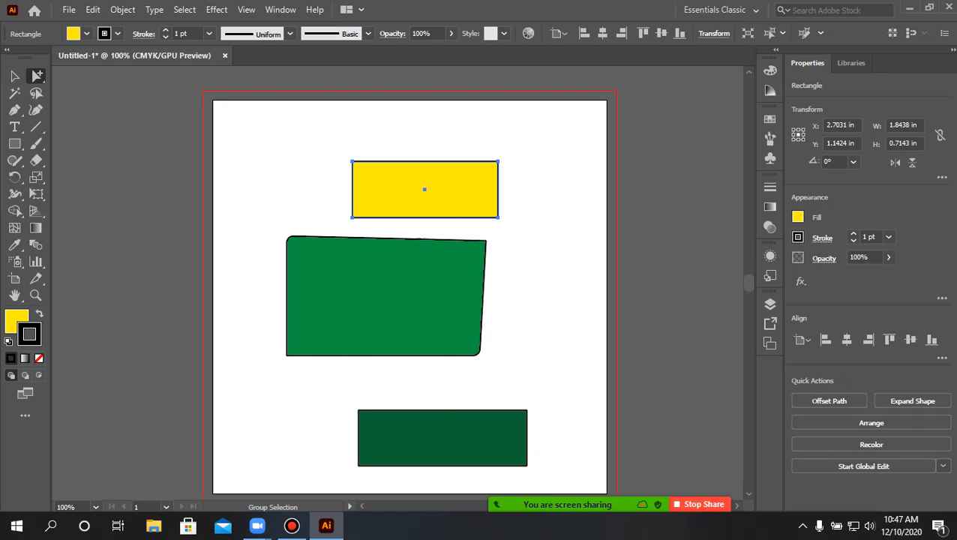
key(v)
drag(356, 193, 429, 193)
drag(502, 196, 423, 199)
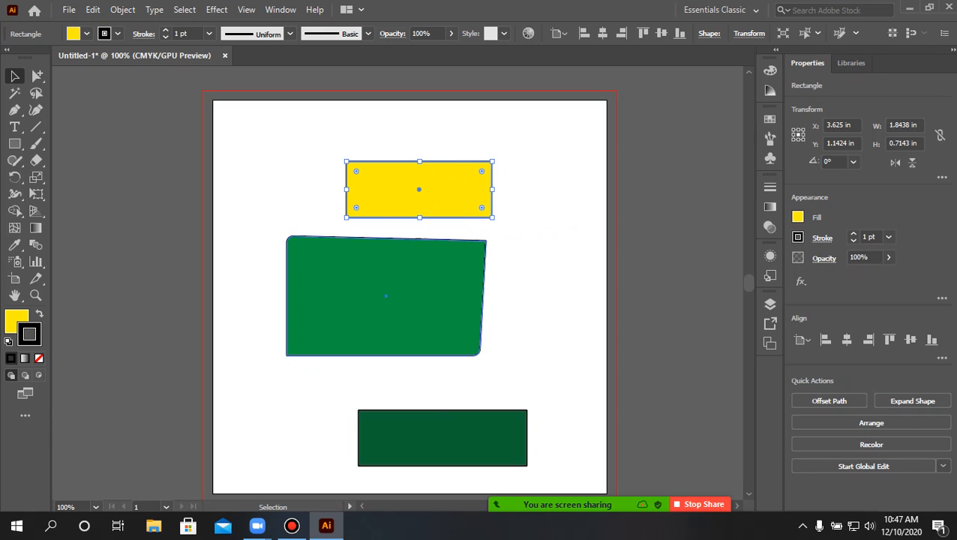
- Move the whole group with the Selection tool and with the Group Selection tool, ending centred at about X 2.45 in, Y 2.60 in
drag(259, 144, 535, 471)
key(ctrl+g)
right_click(428, 284)
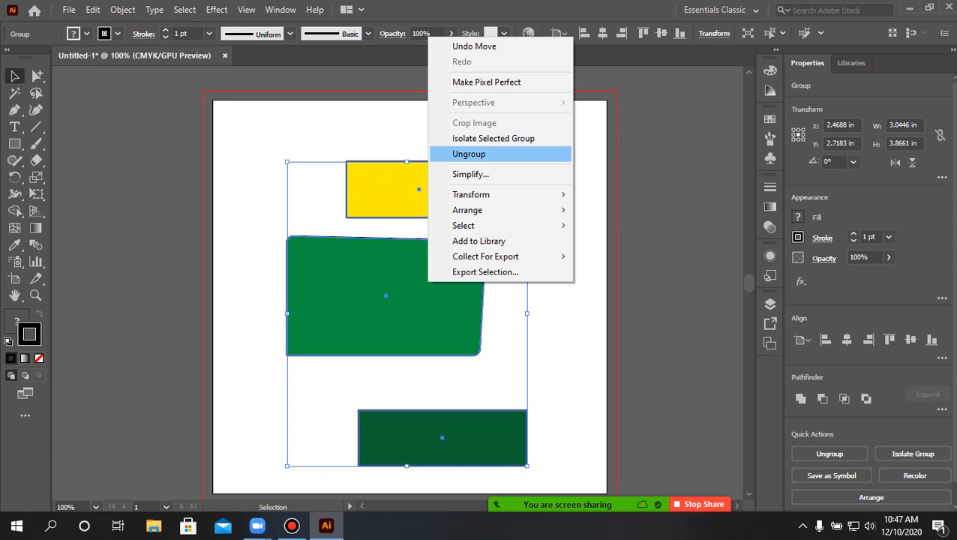
click(406, 154)
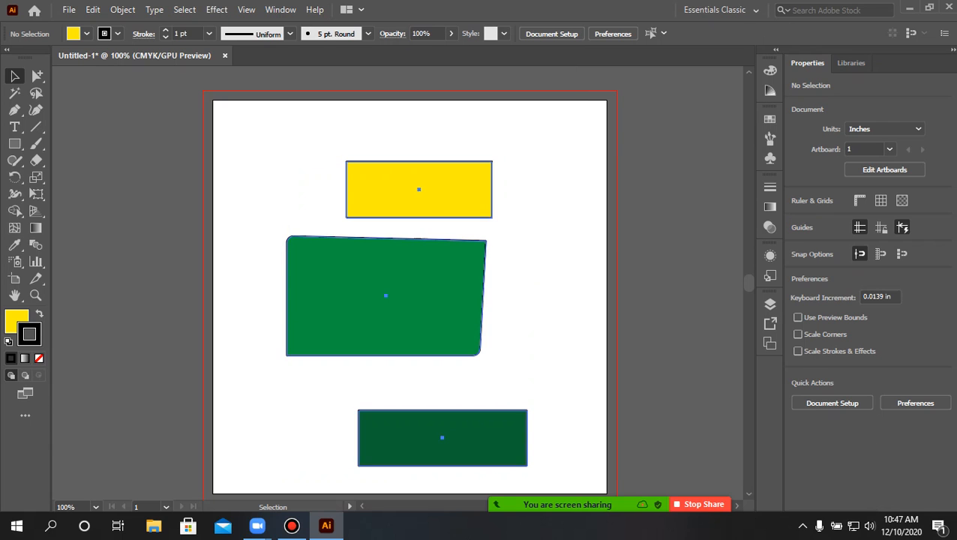
mouse_move(406, 161)
mouse_down()
mouse_move(358, 161)
mouse_move(419, 161)
mouse_up()
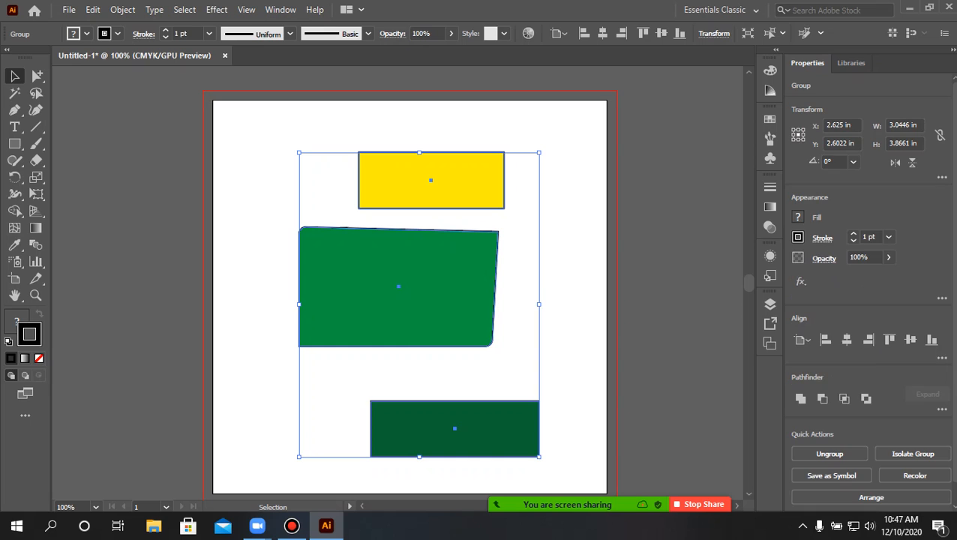
drag(37, 76, 98, 93)
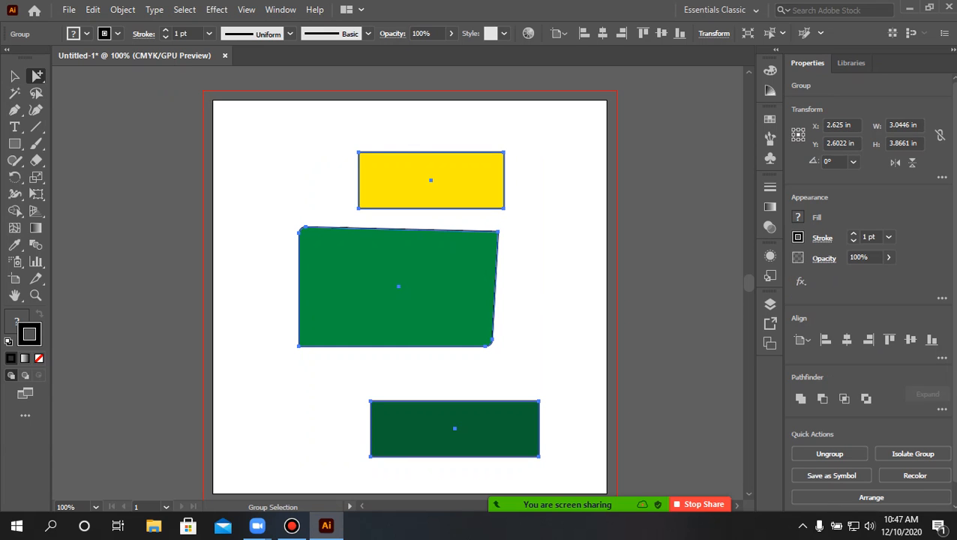
mouse_move(427, 180)
mouse_down()
mouse_move(357, 180)
mouse_move(413, 180)
mouse_up()
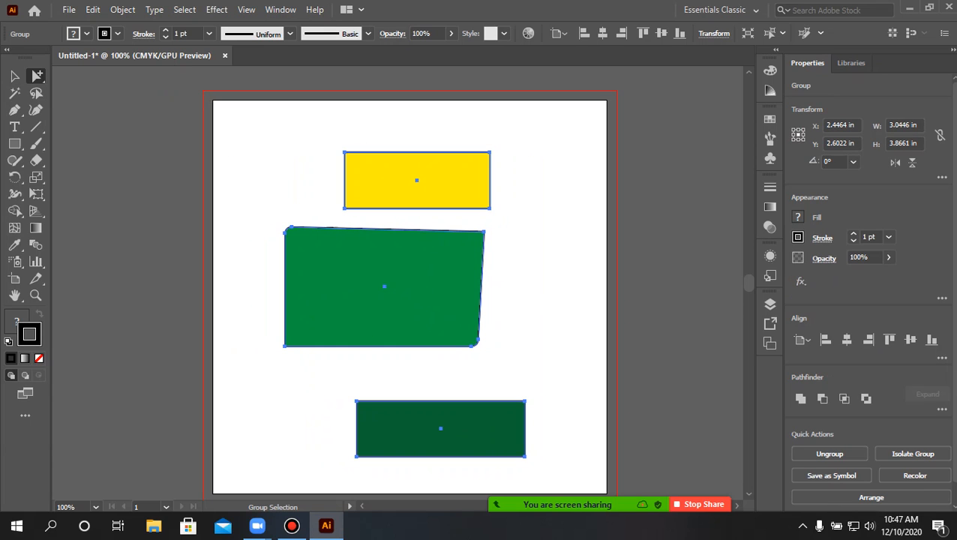
- Using the Group Selection tool, move only the yellow rectangle to about X 2.53 in, Y 1.09 in and fill it blue
click(415, 180)
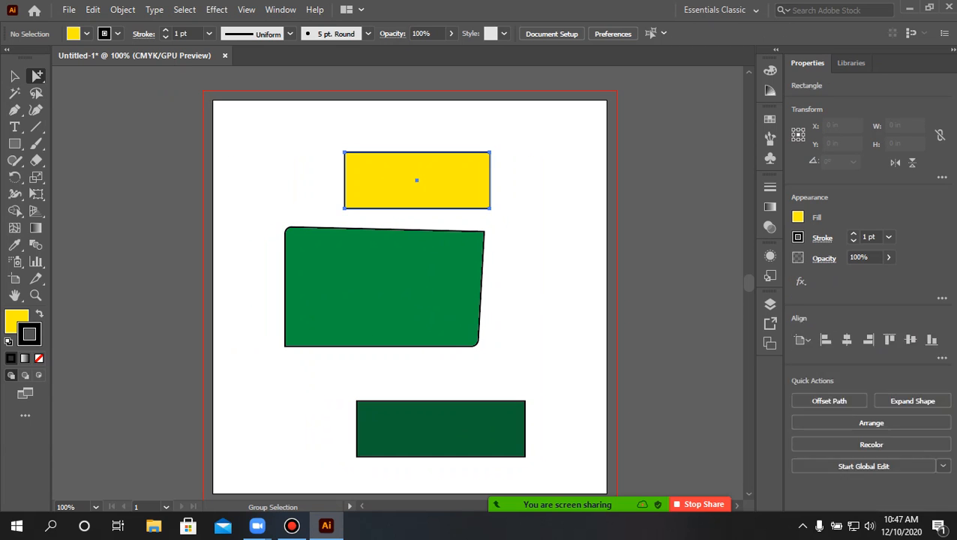
drag(416, 178, 483, 185)
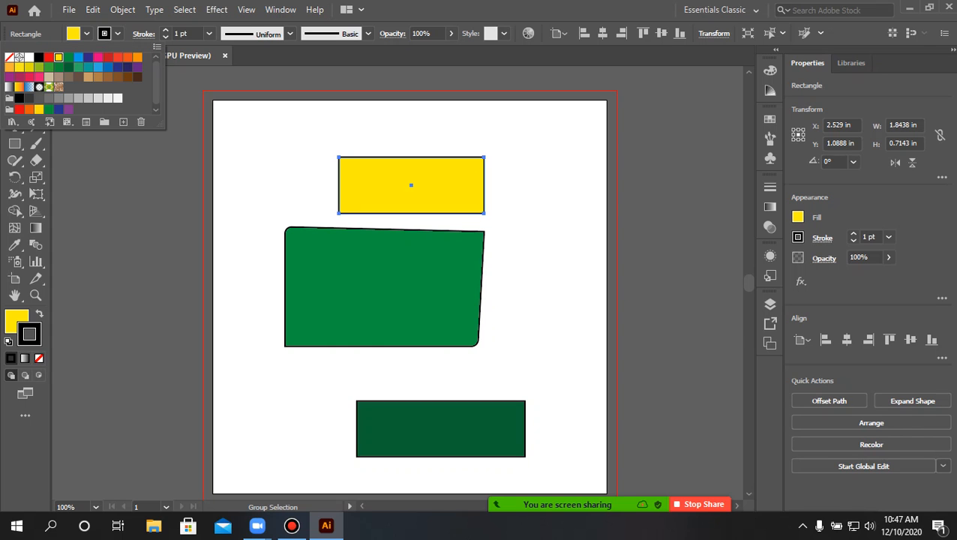
click(78, 57)
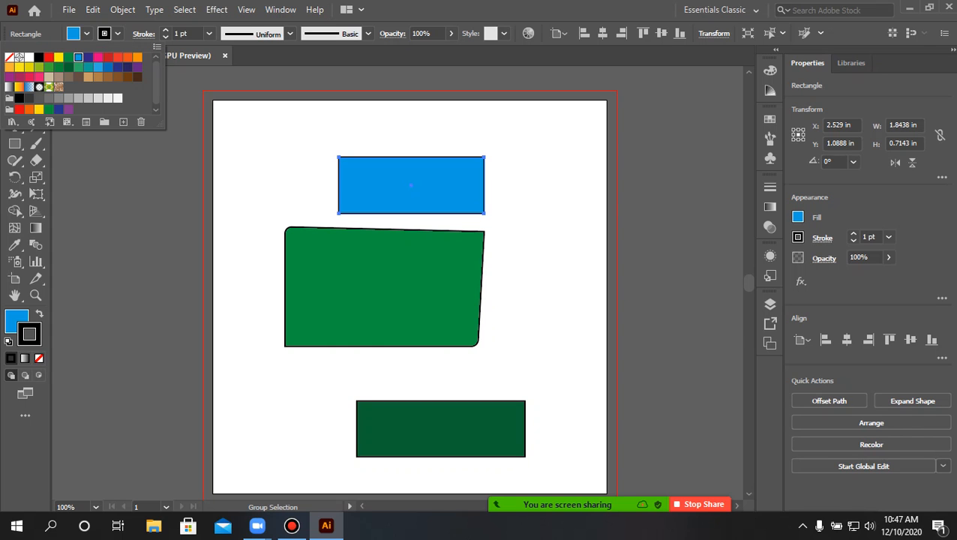
key(Escape)
- Select the whole group and slightly round the corners of all three shapes with the Direct Selection tool
click(483, 202)
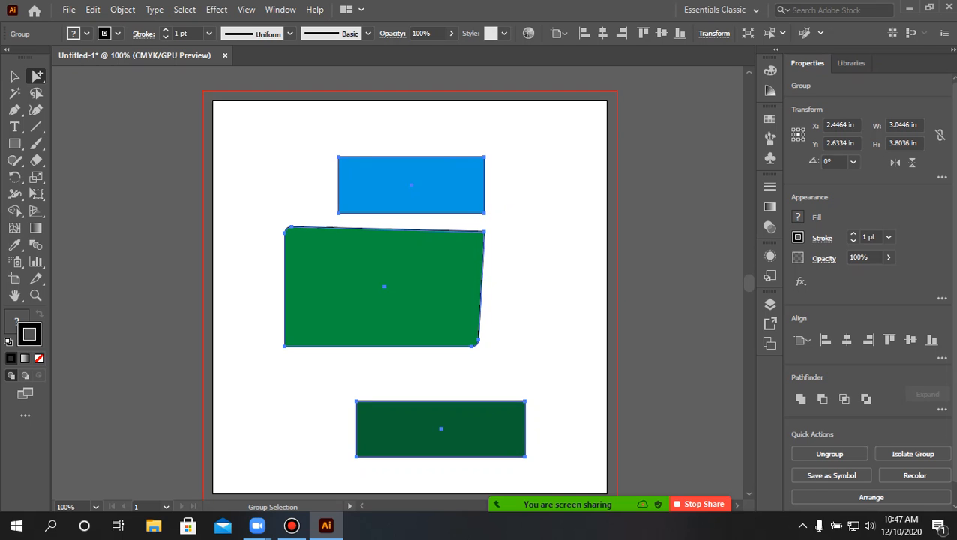
click(36, 75)
click(105, 76)
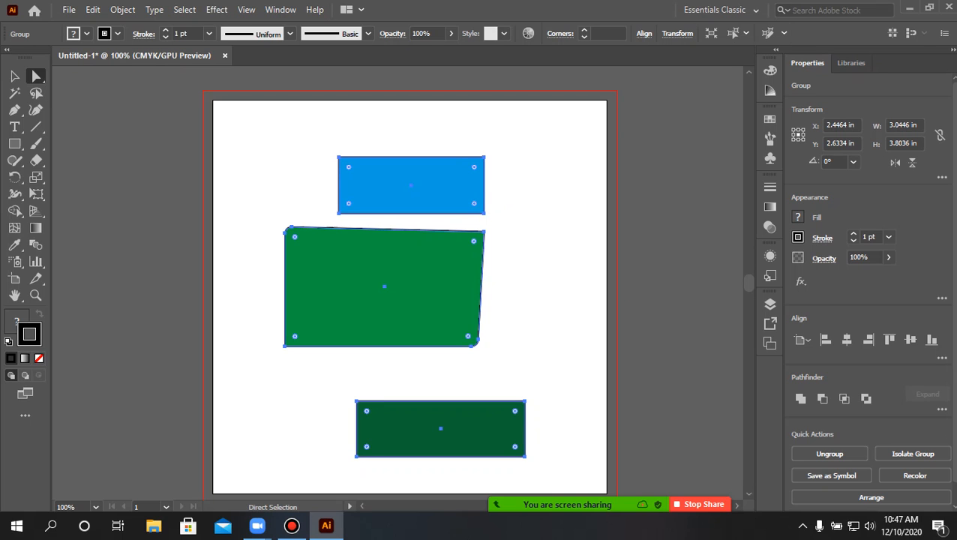
mouse_move(474, 203)
mouse_down()
mouse_move(456, 185)
mouse_move(491, 201)
mouse_up()
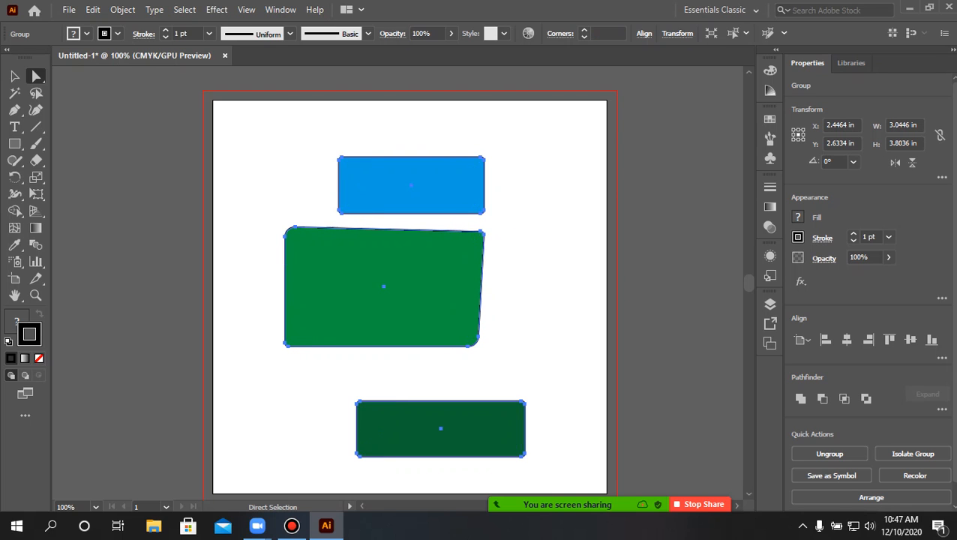
- Round only the blue rectangle's corners to a radius of about 0.30 in using the Direct Selection tool
click(517, 201)
click(467, 197)
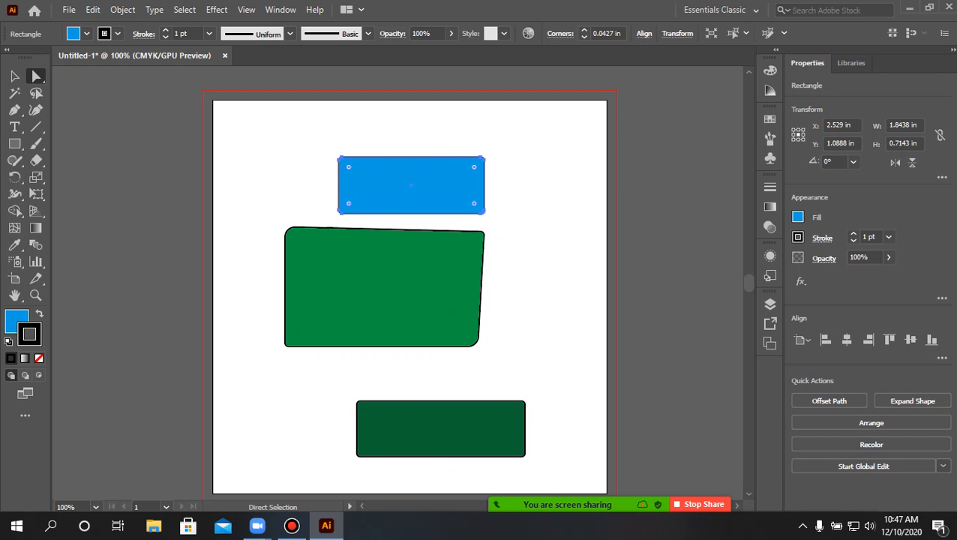
drag(474, 203, 459, 189)
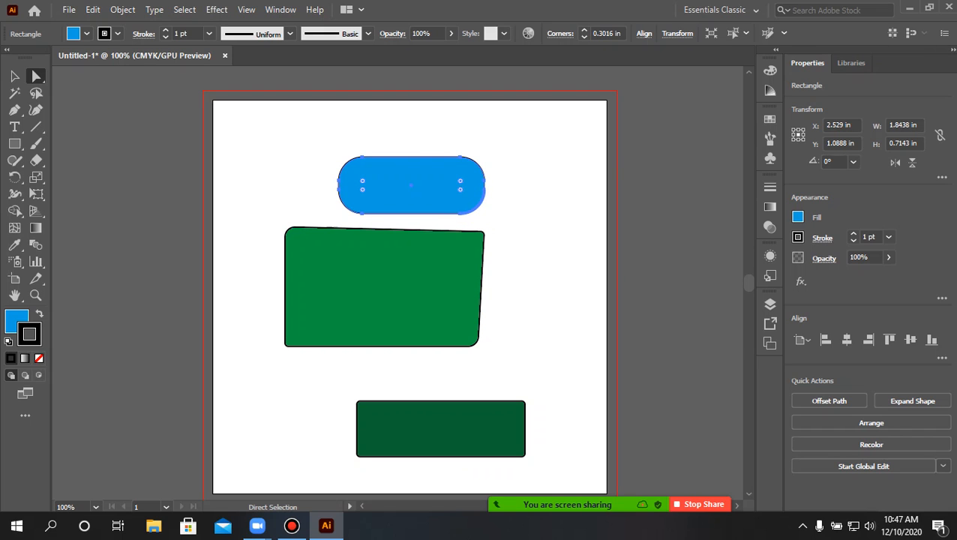
- Reset the blue shape's corner radius to 0 in and deselect it
drag(460, 189, 508, 215)
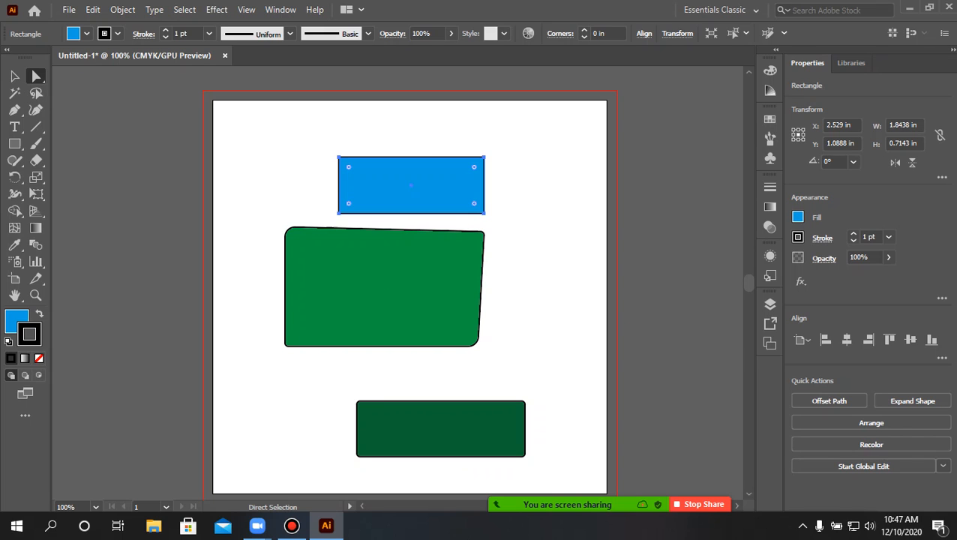
click(36, 76)
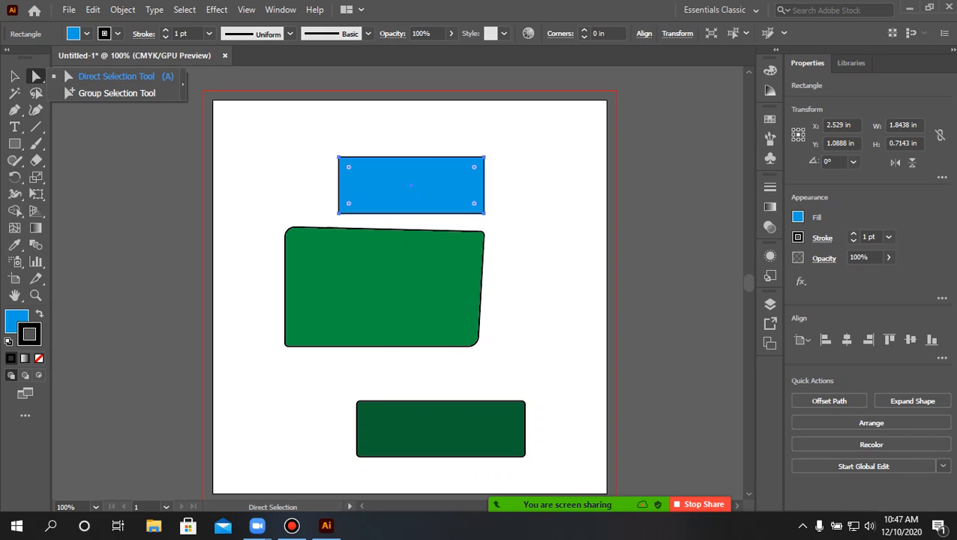
key(ctrl+shift+a)
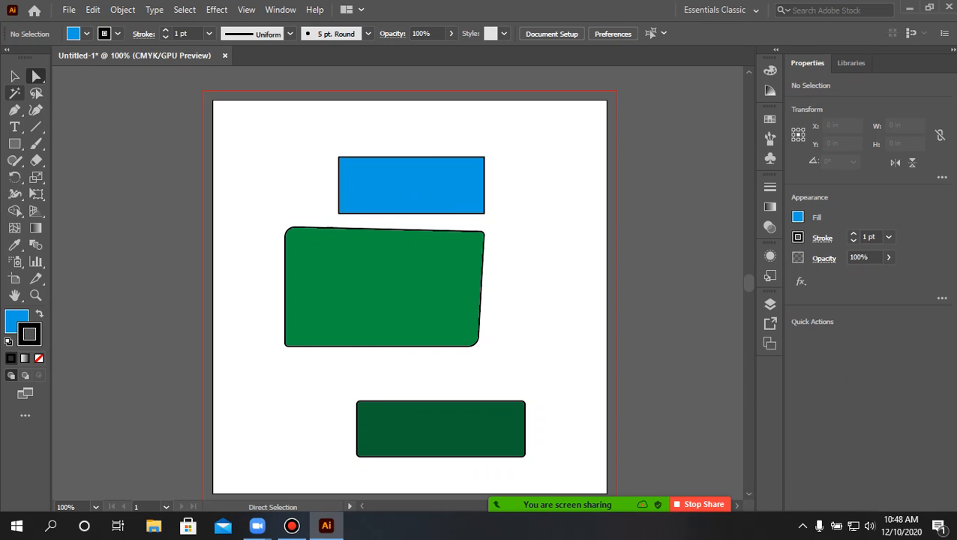
- Select the large green shape with the Magic Wand tool and fill it yellow
click(14, 93)
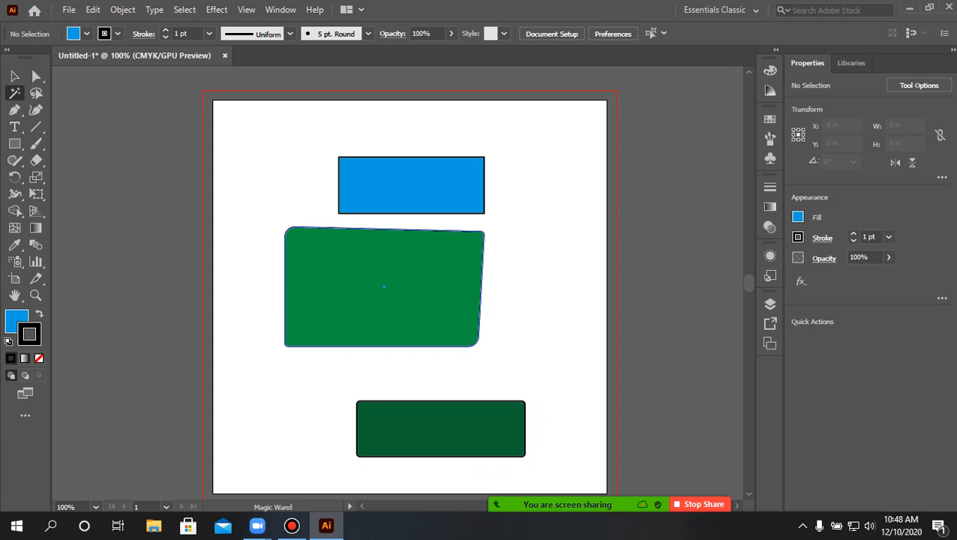
click(384, 286)
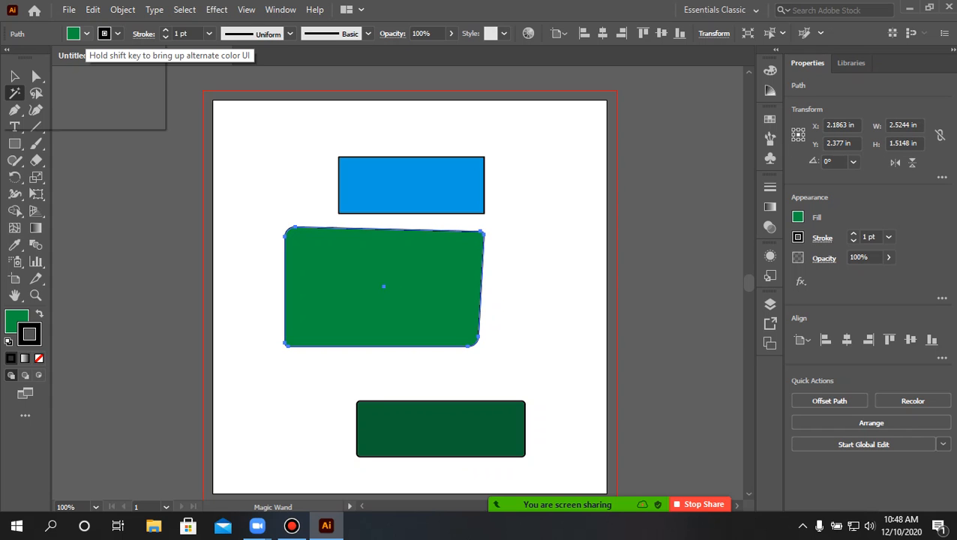
click(87, 33)
click(58, 57)
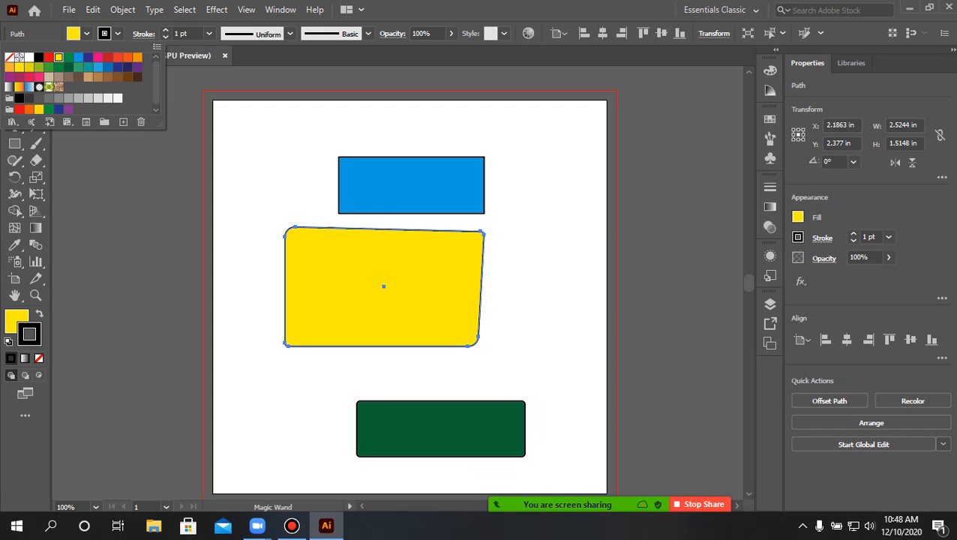
key(Escape)
scroll(410, 288, down, 1)
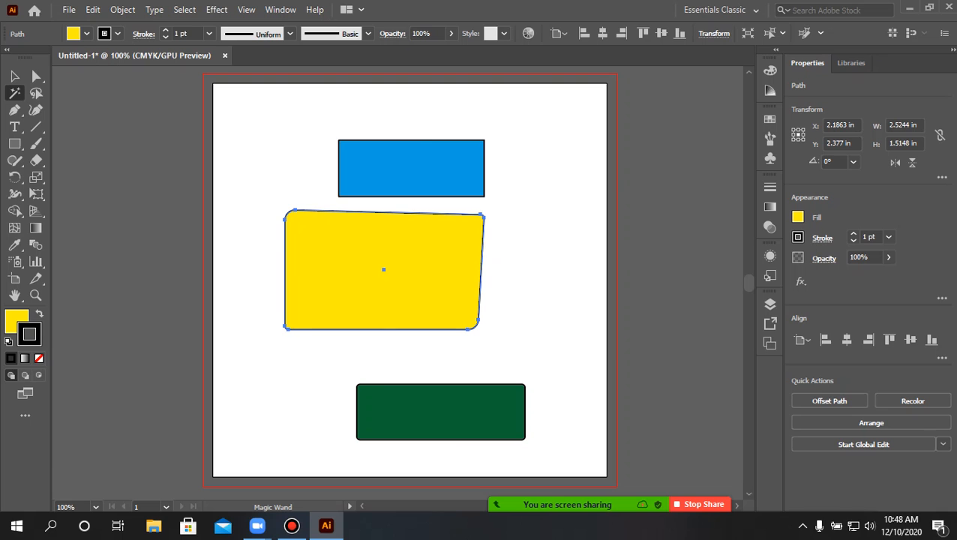
- Undo the large shape's yellow fill and the blue shape's last corner change, leaving nothing selected
key(v)
drag(252, 140, 375, 405)
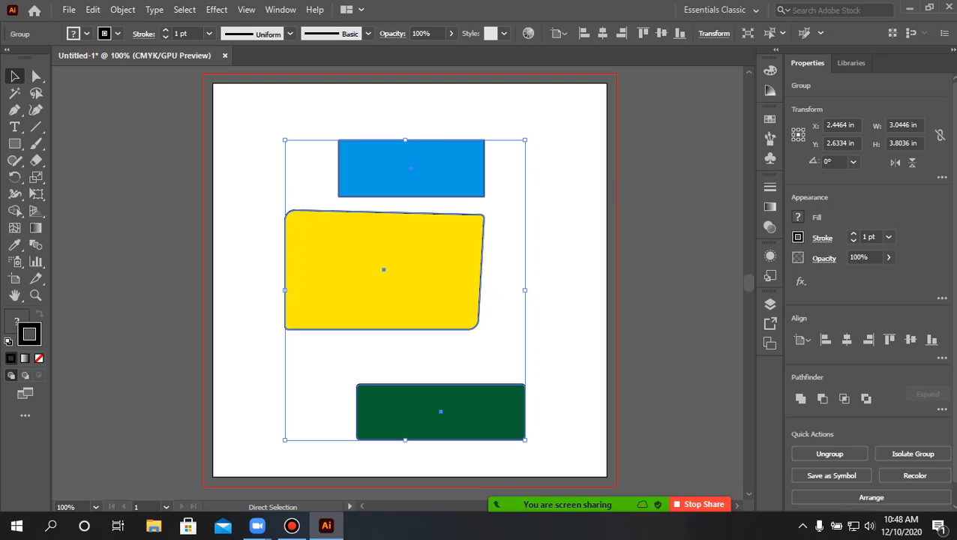
key(ctrl+z)
key(ctrl+z)
key(ctrl+z)
key(ctrl+z)
key(ctrl+z)
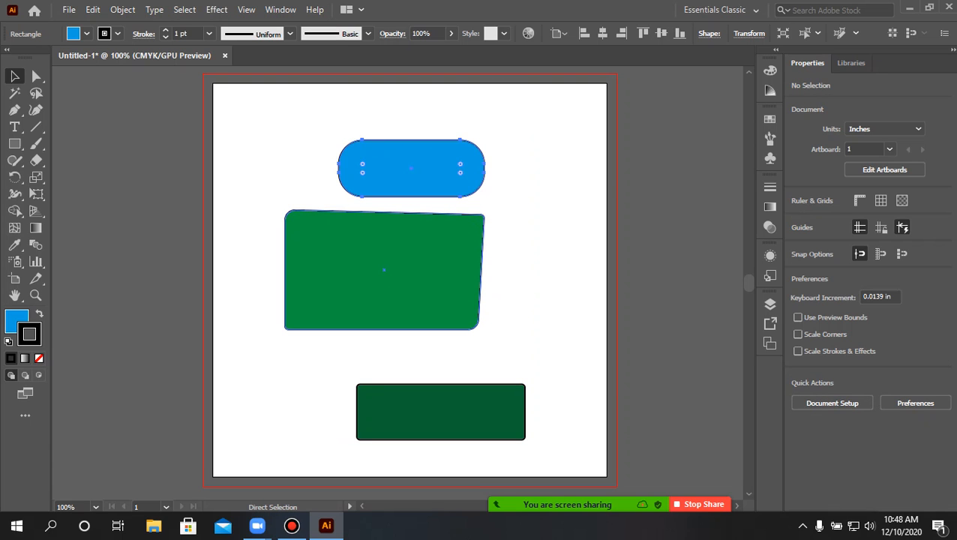
click(285, 278)
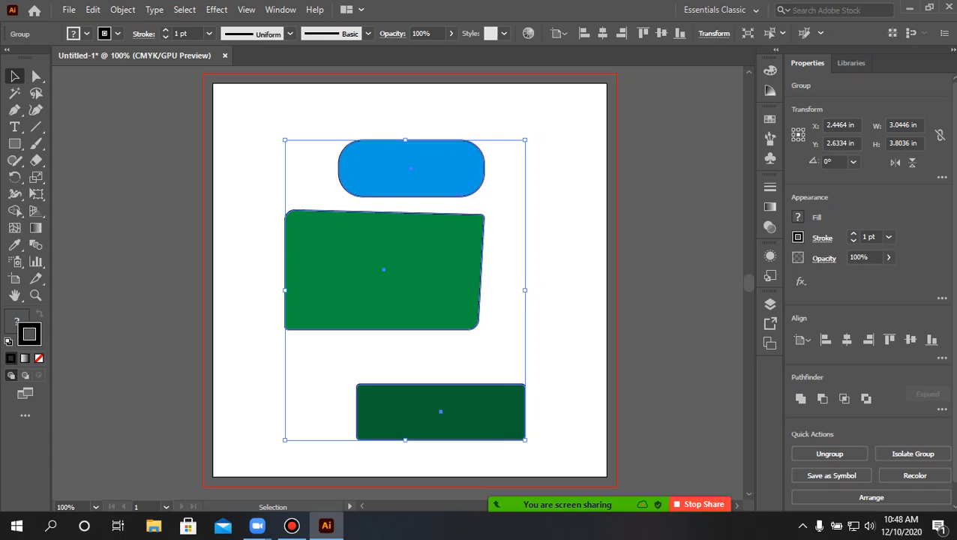
key(ctrl+shift+a)
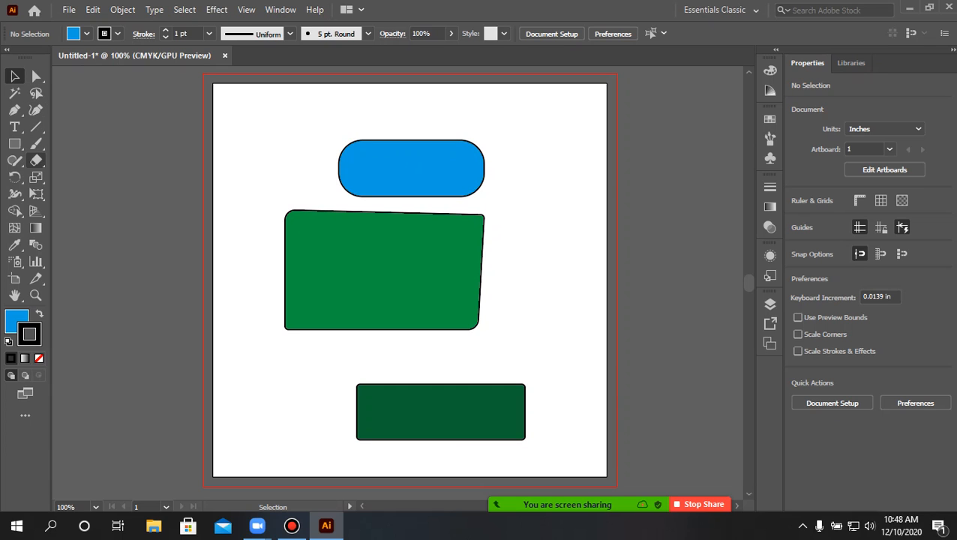
- Draw three small blue rectangles near the artboard's upper-left corner, upper-right corner and right edge, the first about 0.69 x 0.56 in, the last about 0.69 in square
click(15, 143)
click(90, 143)
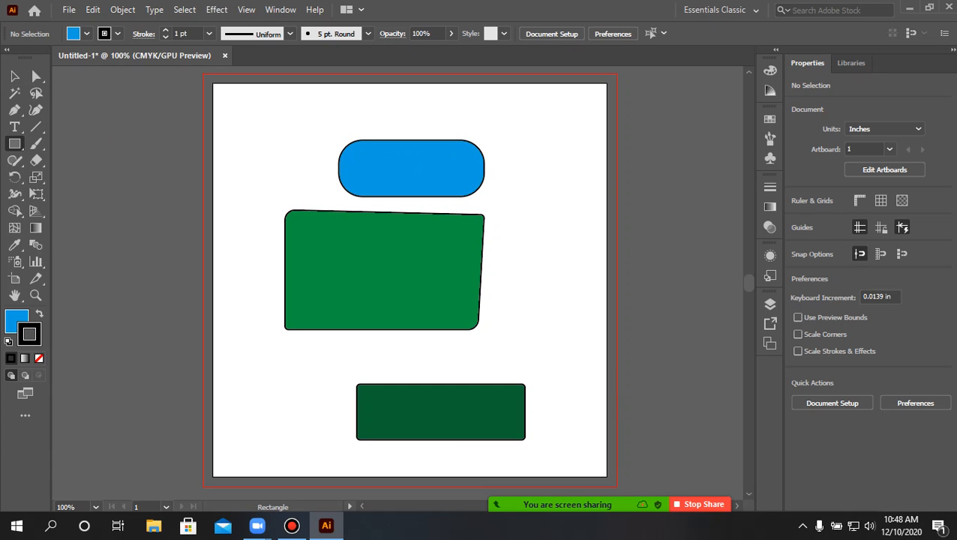
mouse_move(245, 113)
mouse_down()
mouse_move(282, 160)
mouse_move(302, 158)
mouse_up()
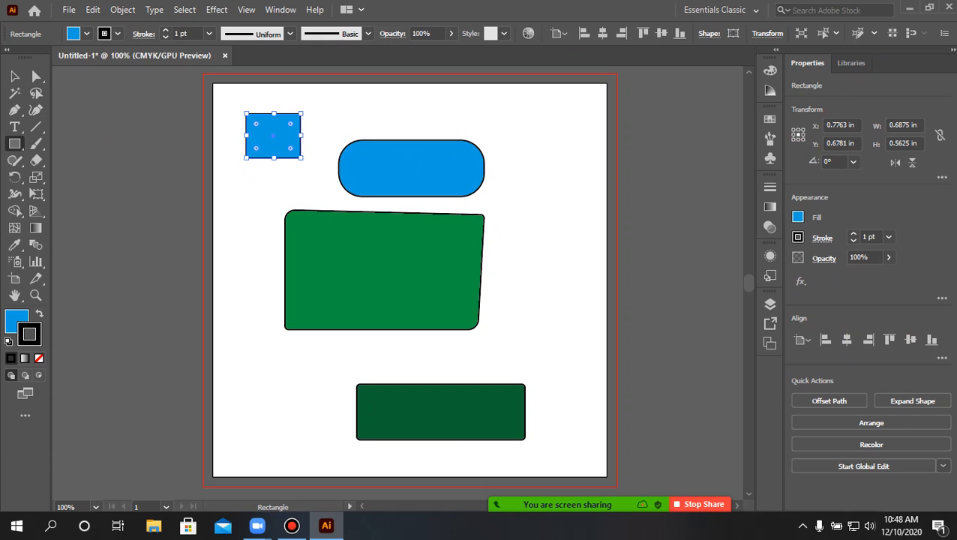
drag(534, 111, 583, 143)
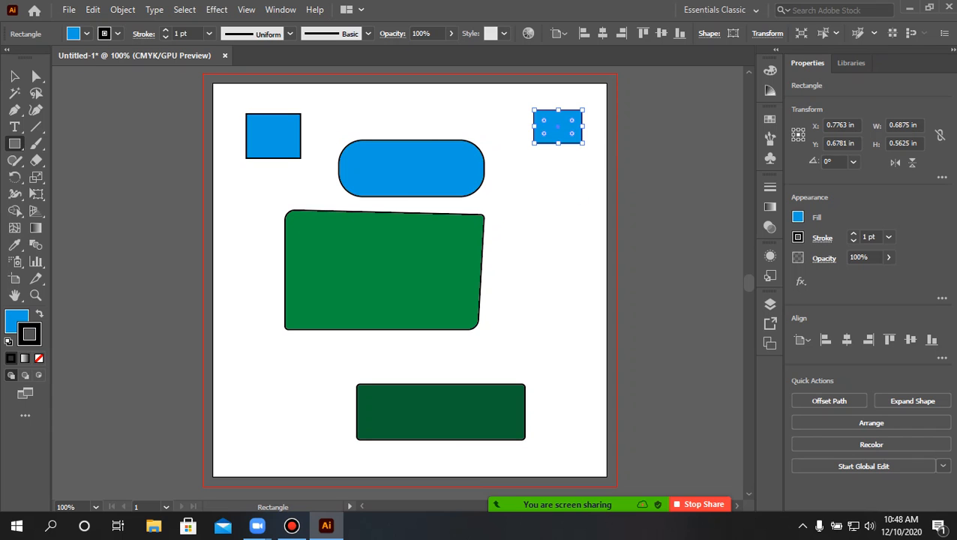
mouse_move(540, 238)
mouse_down()
mouse_move(541, 270)
mouse_move(596, 293)
mouse_up()
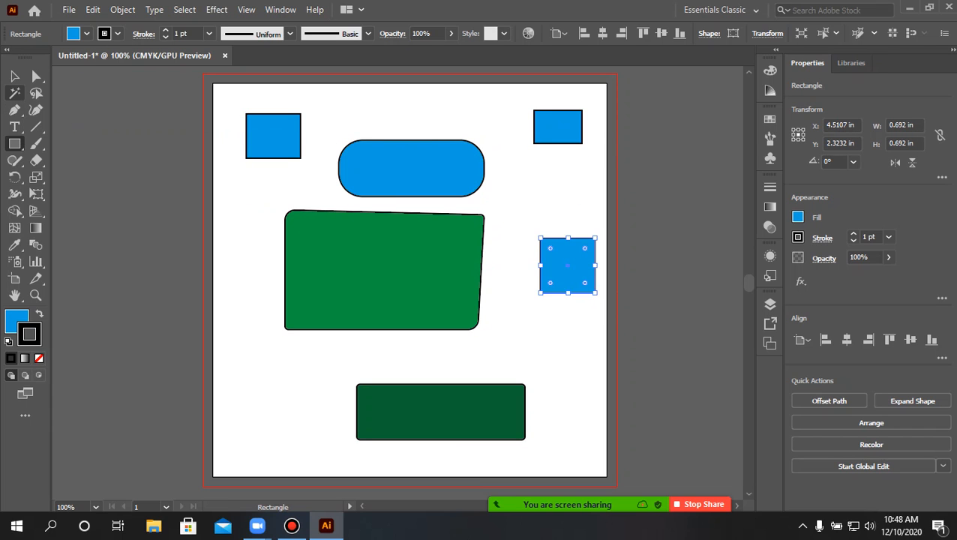
- Select all the blue shapes at once with the Magic Wand tool and change their fill to pink
click(14, 93)
click(273, 136)
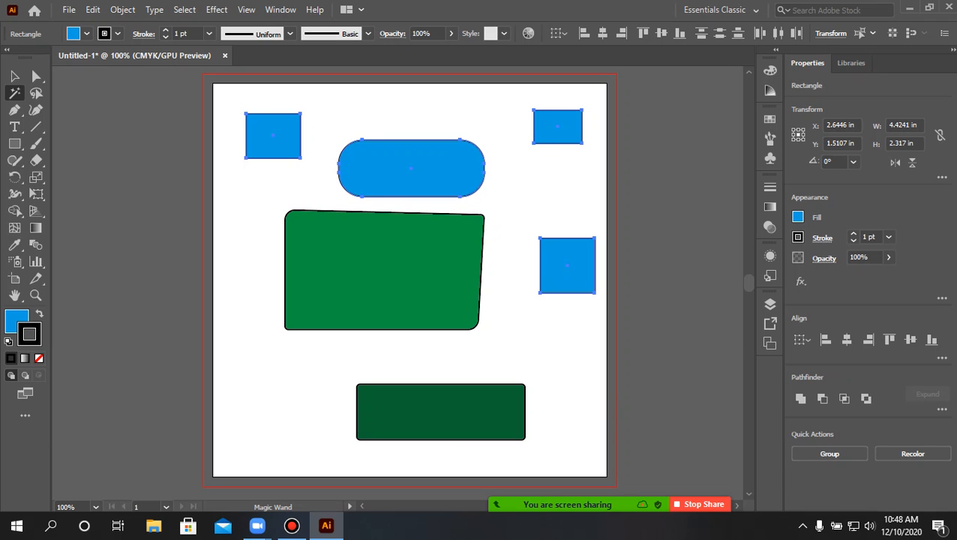
click(87, 33)
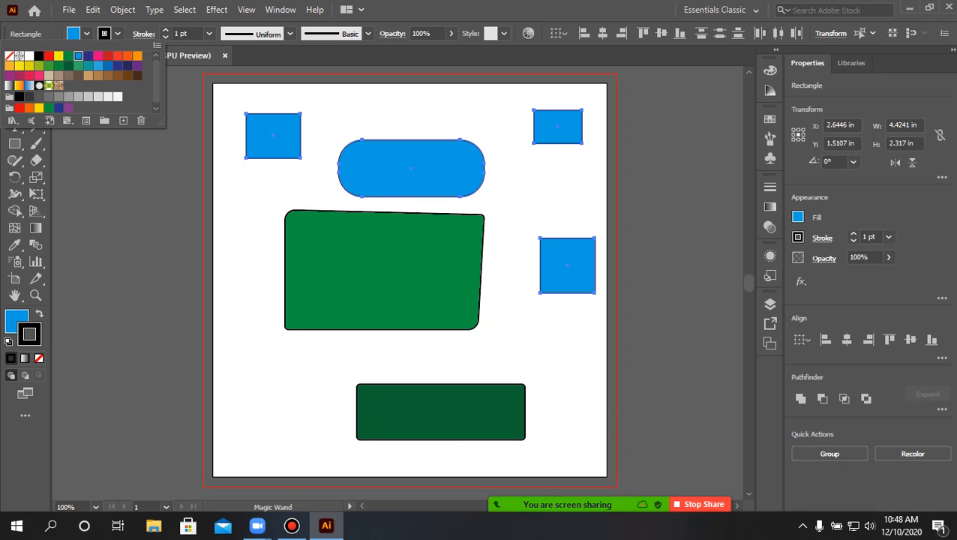
click(97, 56)
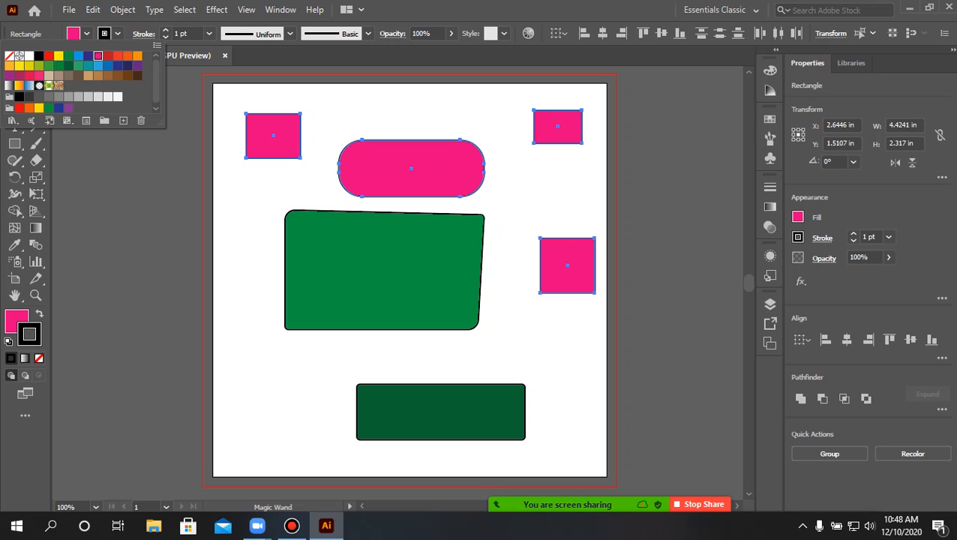
key(Escape)
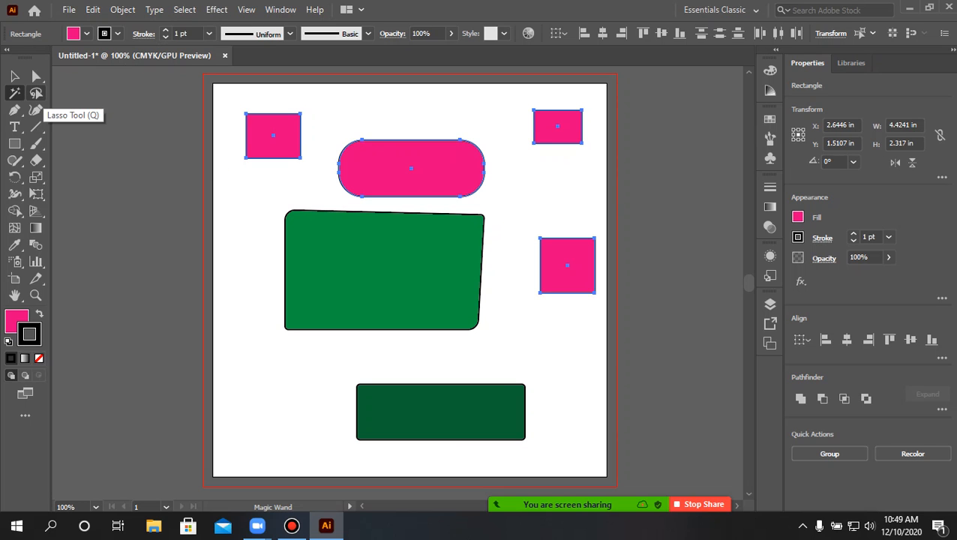
- Use the Lasso tool to select the large green shape's lower-right and the dark green rectangle's upper-right anchor points
click(36, 93)
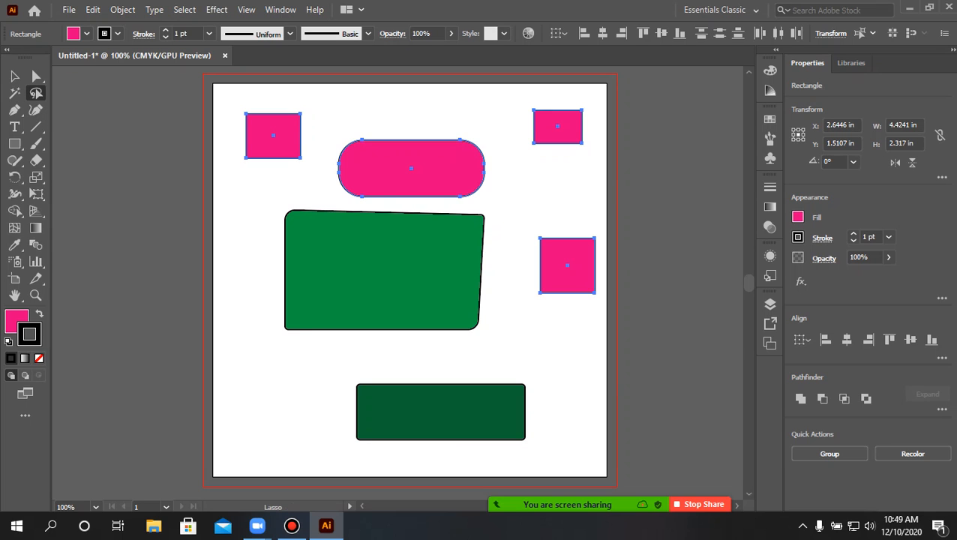
mouse_move(264, 240)
mouse_down()
mouse_move(347, 270)
mouse_move(423, 334)
mouse_move(471, 441)
mouse_up()
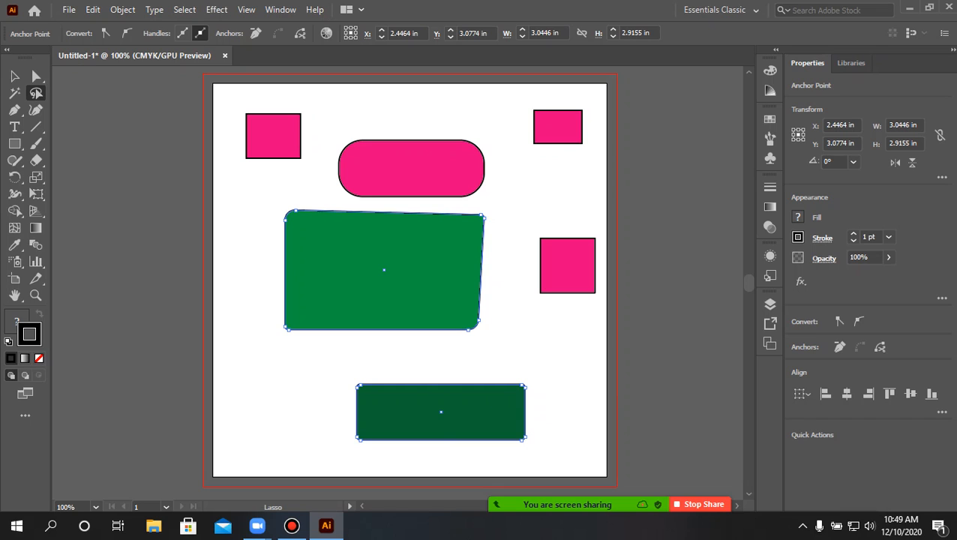
mouse_move(559, 399)
mouse_down()
mouse_move(539, 412)
mouse_move(482, 376)
mouse_move(432, 298)
mouse_up()
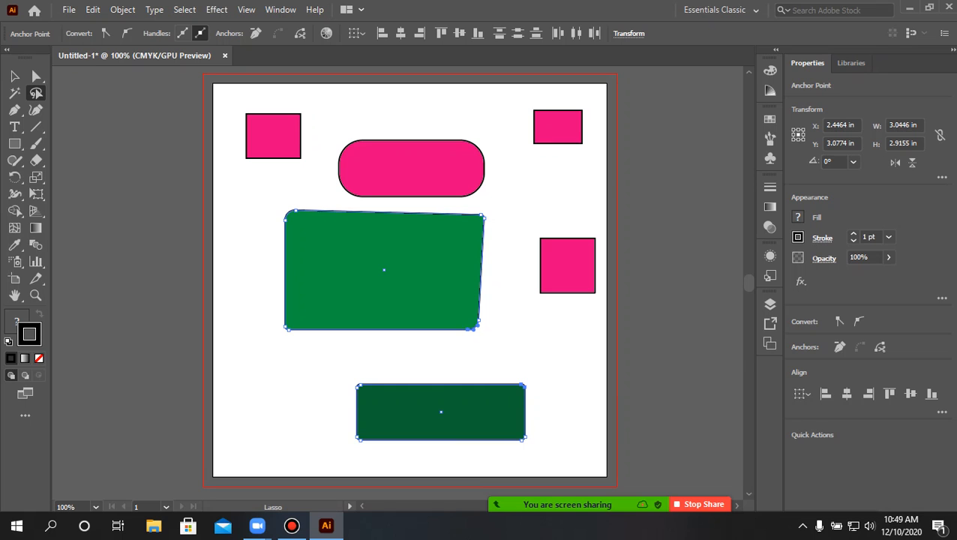
- Lasso the left-side anchor points of the rounded pink, large green and dark green shapes, and leave nothing selected
key(ctrl+shift+a)
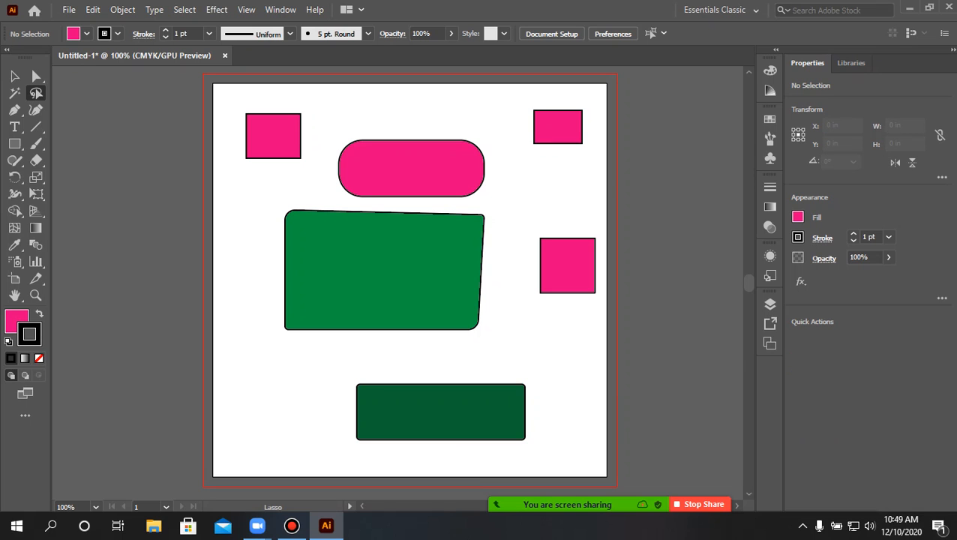
mouse_move(290, 193)
mouse_down()
mouse_move(266, 193)
mouse_move(232, 234)
mouse_move(231, 327)
mouse_move(339, 414)
mouse_move(483, 384)
mouse_move(502, 263)
mouse_move(440, 191)
mouse_move(335, 174)
mouse_move(268, 194)
mouse_up()
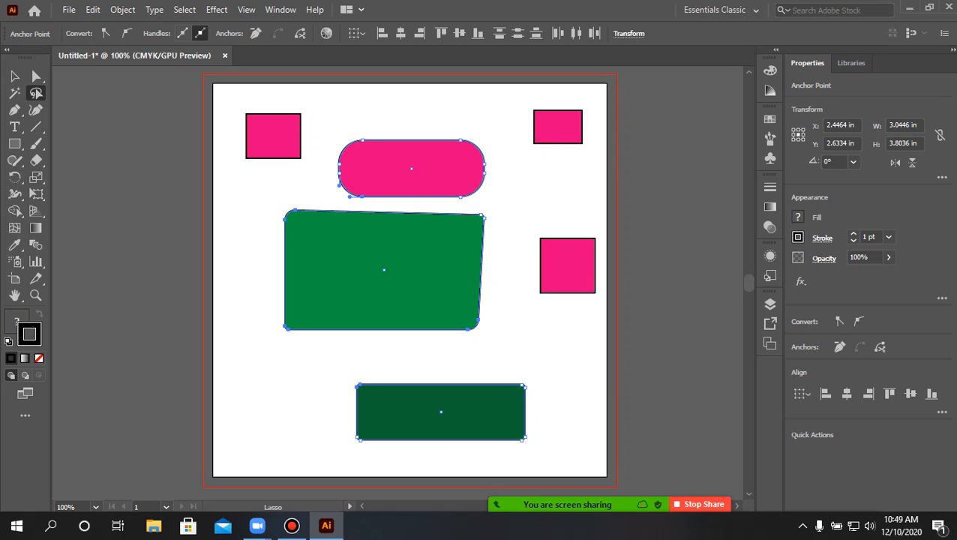
click(15, 76)
key(ctrl+shift+a)
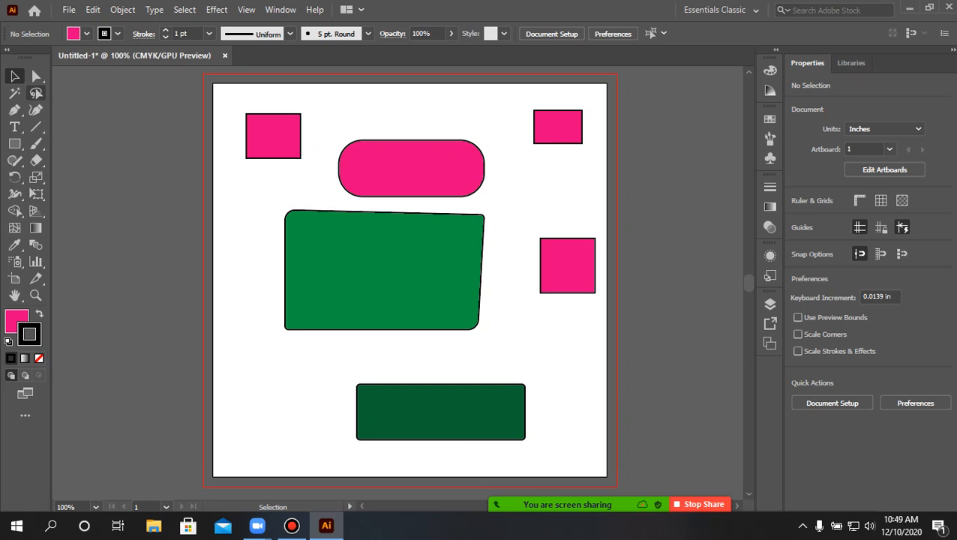
- Draw a closed freeform pink shape of curved and straight segments across the artboard with the Pen tool, covering the large green shape
click(14, 110)
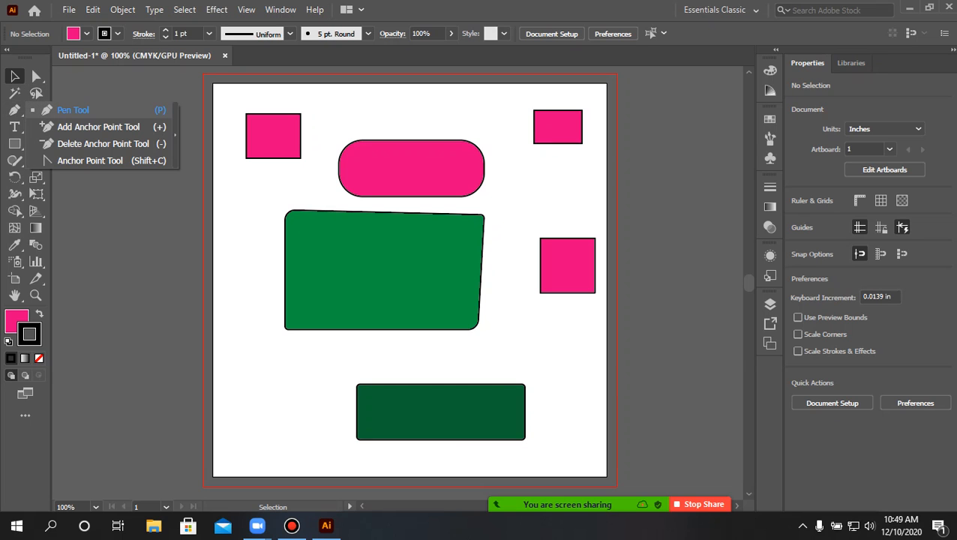
click(73, 110)
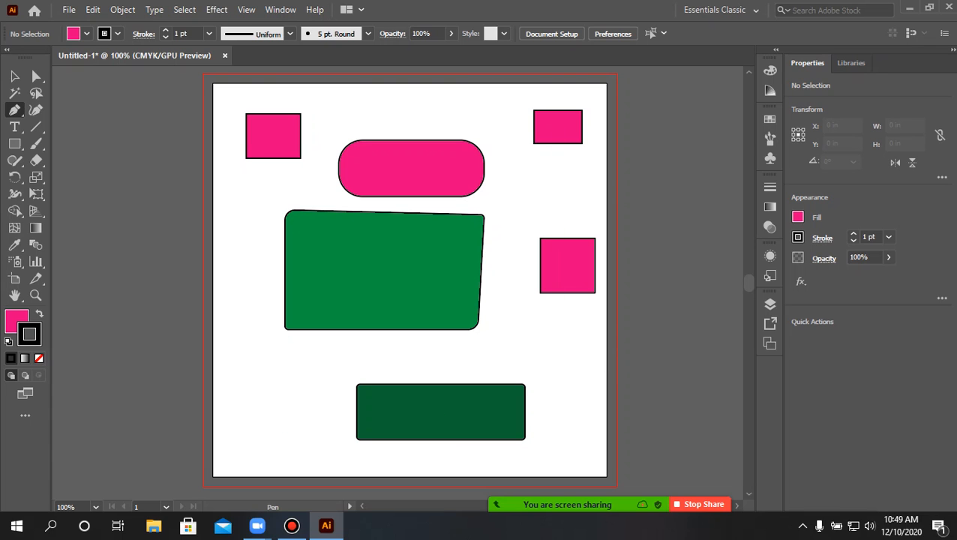
drag(215, 401, 331, 382)
drag(402, 363, 591, 332)
click(552, 371)
drag(635, 330, 632, 330)
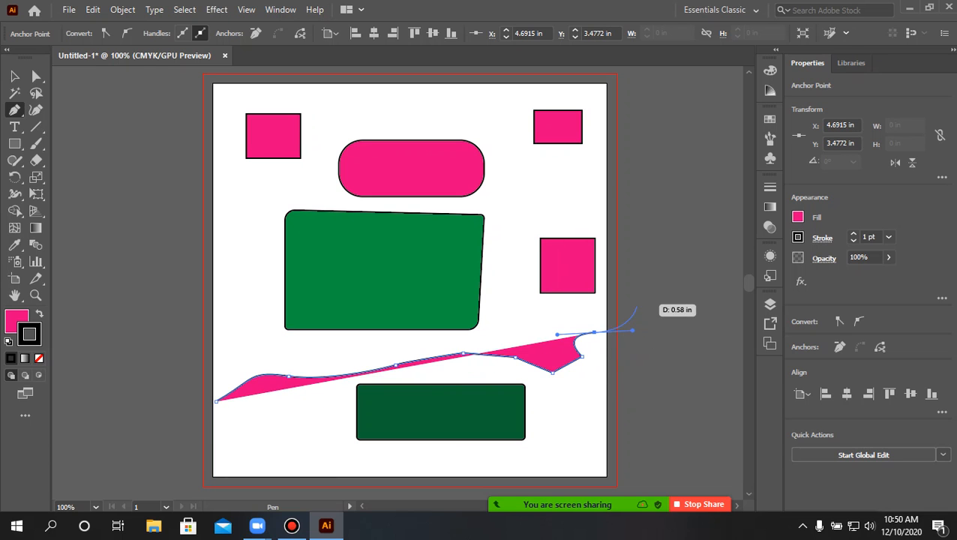
drag(552, 308, 344, 188)
drag(278, 197, 263, 209)
drag(233, 266, 228, 298)
drag(216, 400, 203, 398)
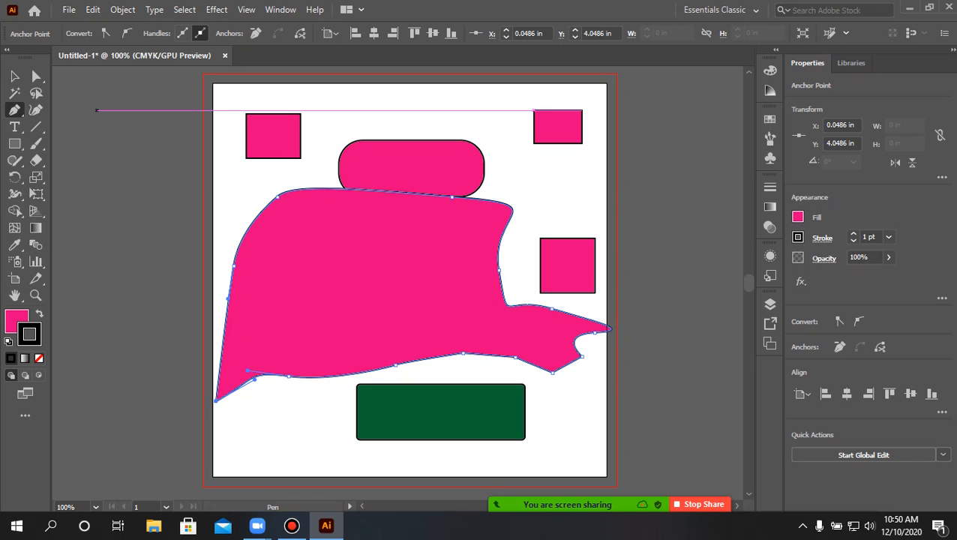
- Add several anchor points along the freeform shape's upper edge and delete anchor points near its upper-left corner
click(15, 110)
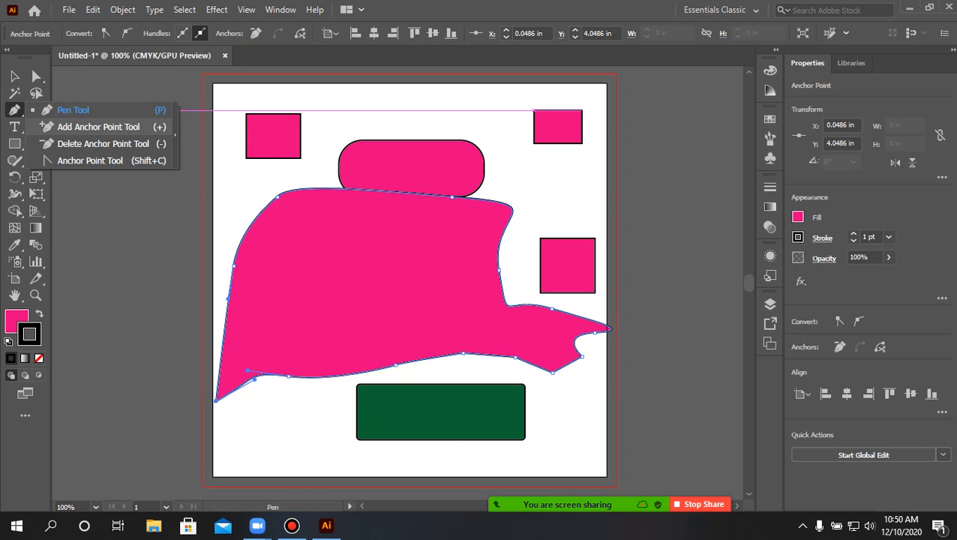
click(98, 126)
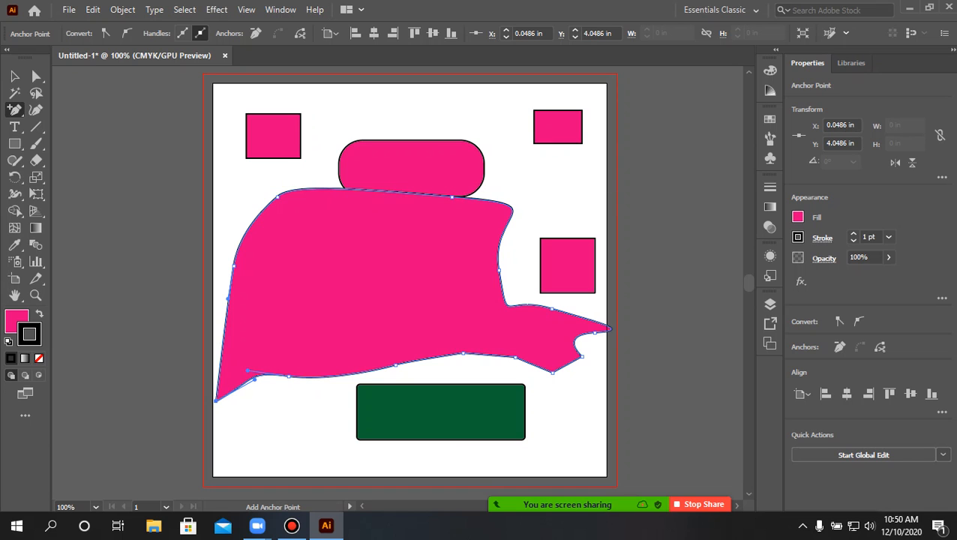
click(322, 188)
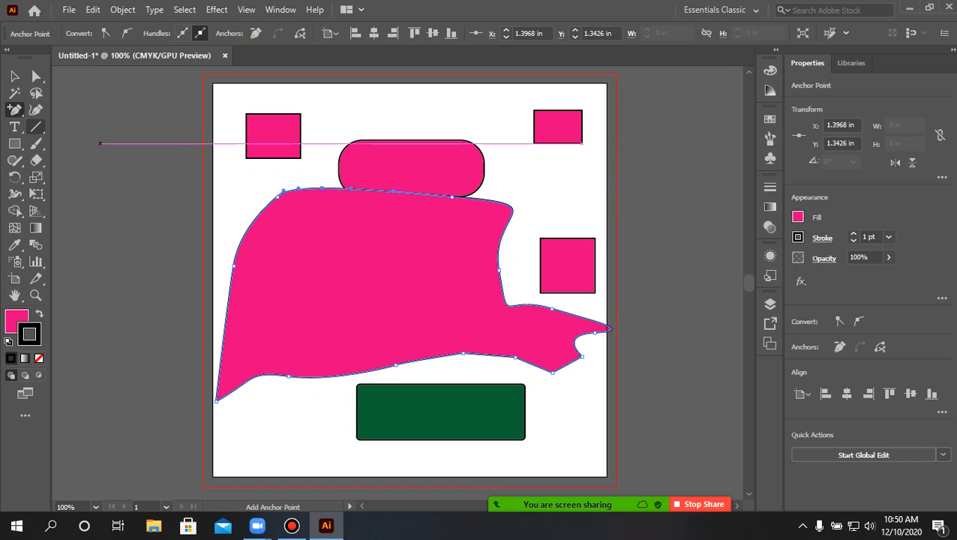
click(14, 109)
click(99, 143)
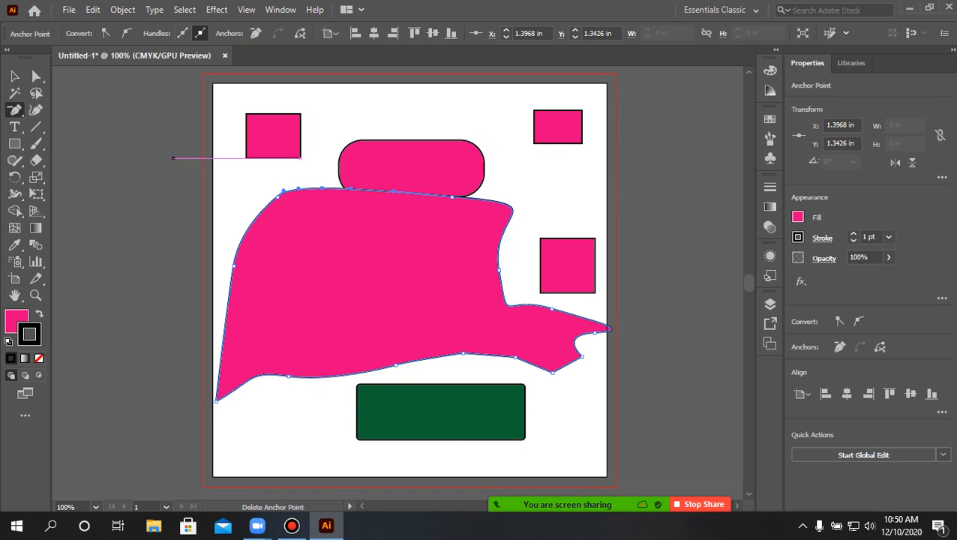
click(323, 188)
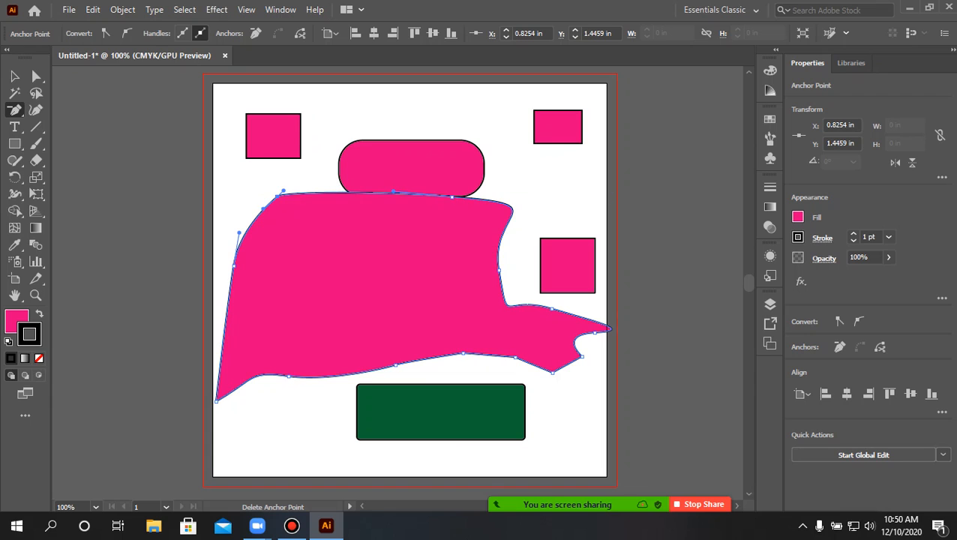
- Reshape the freeform shape with the Anchor Point tool, rounding its right tip and bulging two segments of its lower edge downward
click(15, 110)
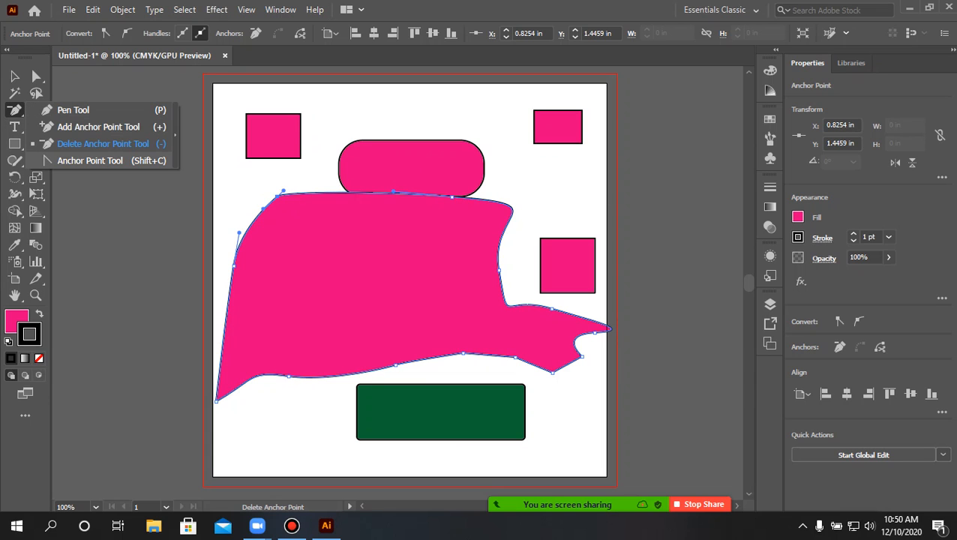
click(90, 160)
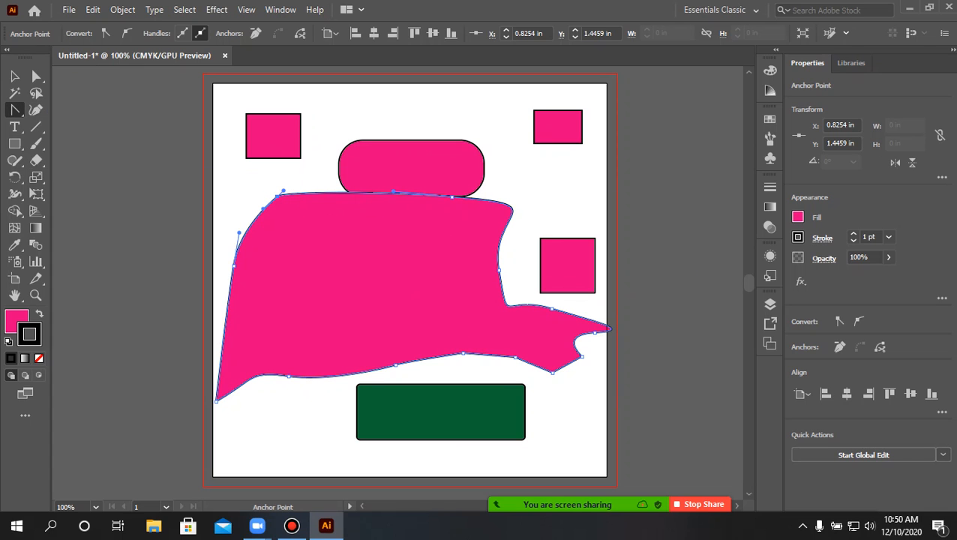
click(552, 308)
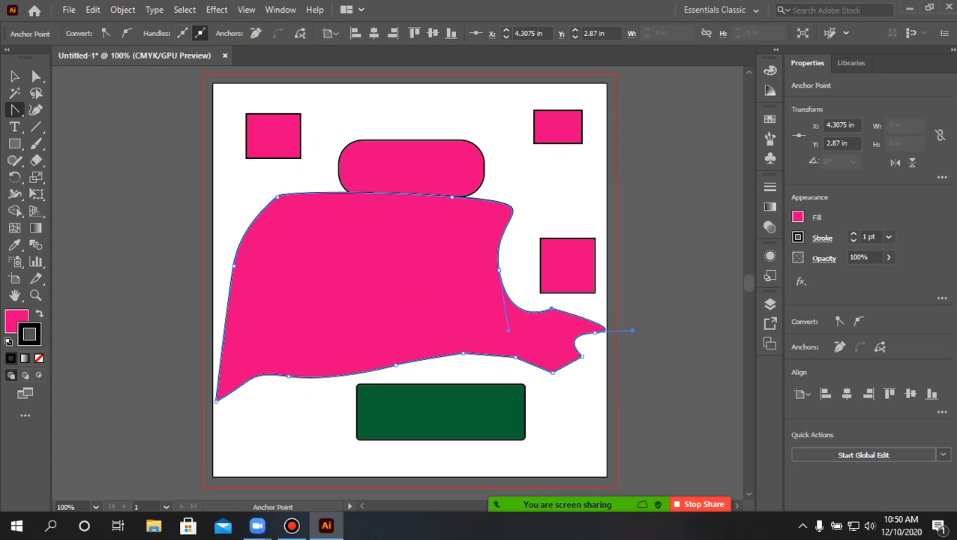
drag(632, 330, 613, 257)
click(462, 353)
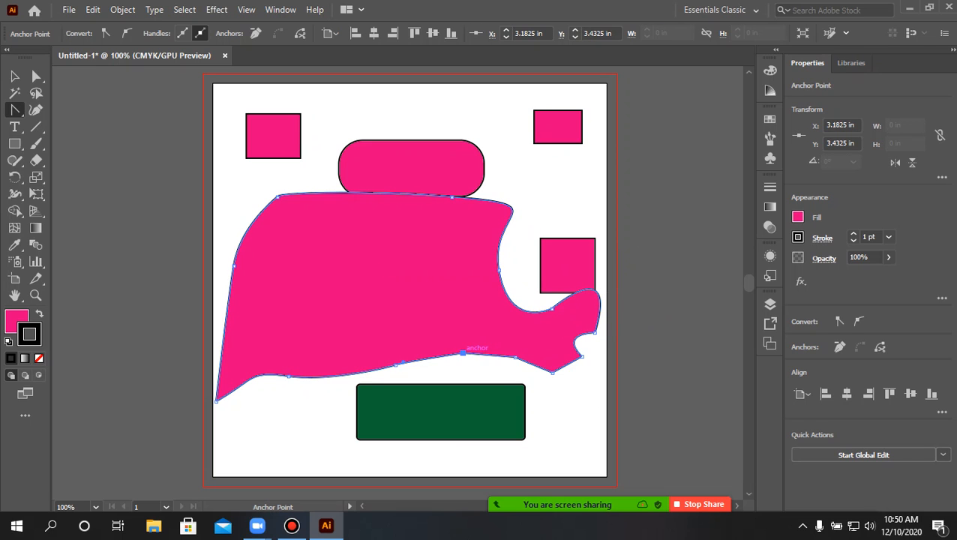
drag(411, 363, 397, 411)
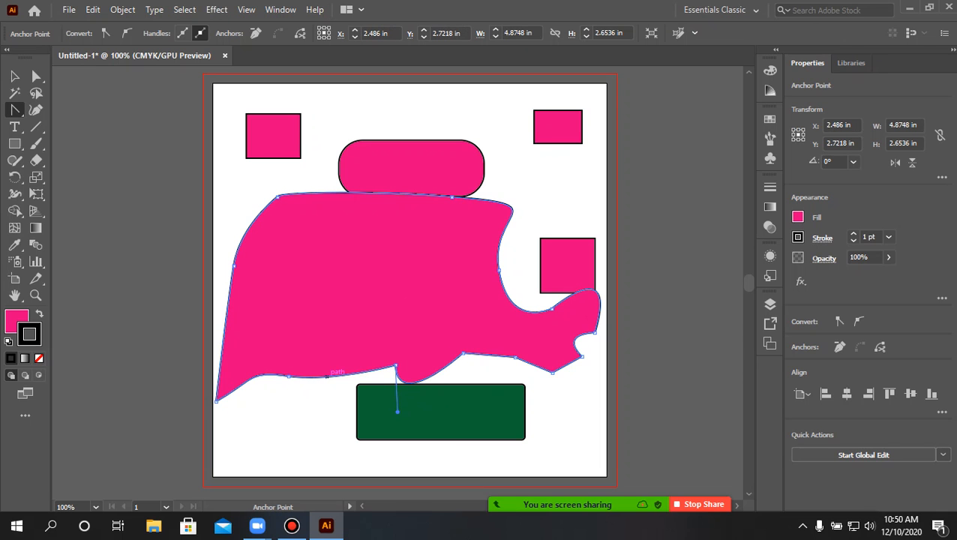
click(217, 401)
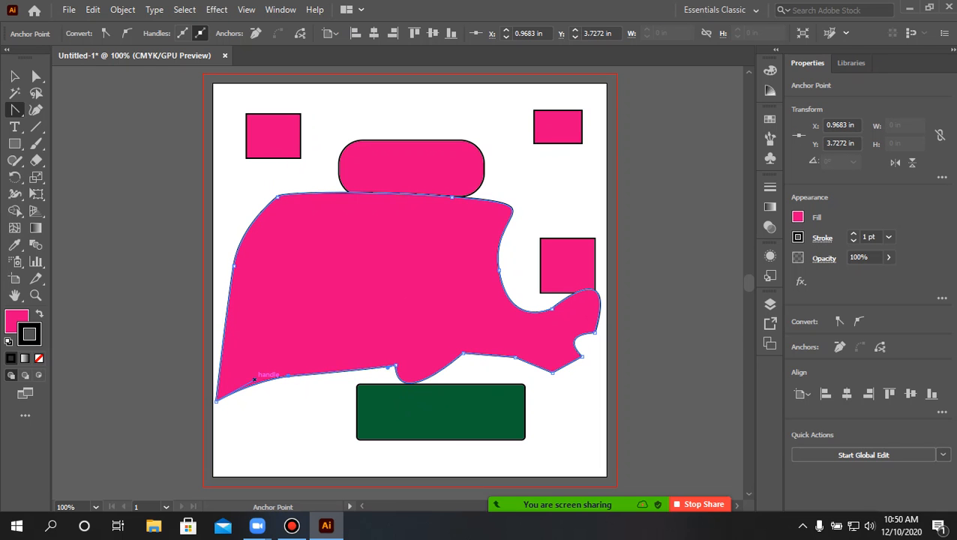
drag(255, 390, 266, 430)
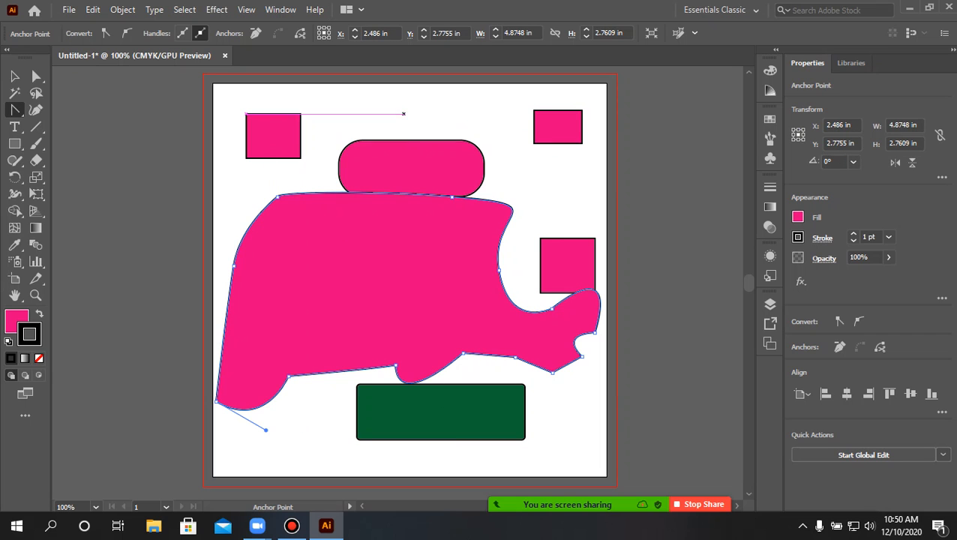
- Undo all the anchor point edits and the drawing of the freeform pink shape, leaving only the original rectangles
key(ctrl)
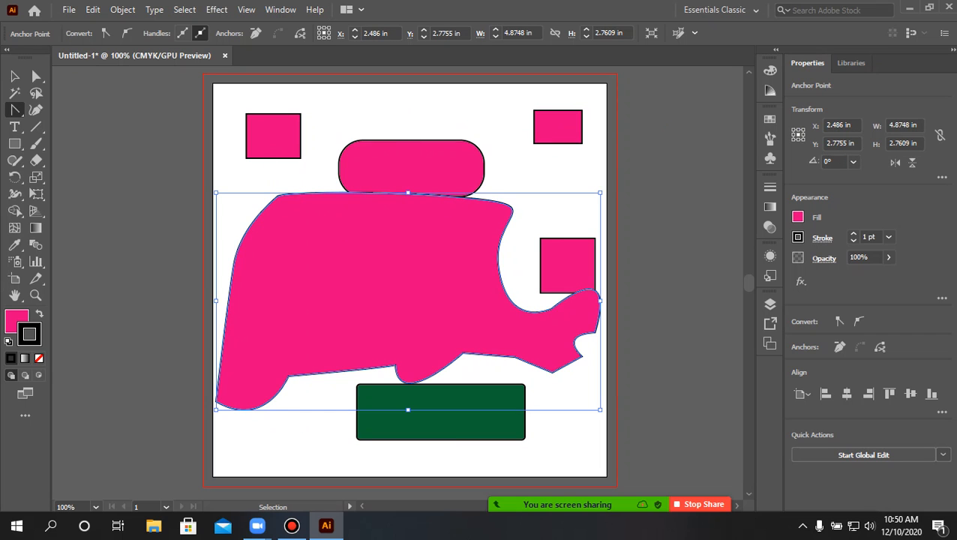
key(ctrl+z)
key(ctrl+z)
key(ctrl+z)
key(ctrl+z)
key(ctrl+z)
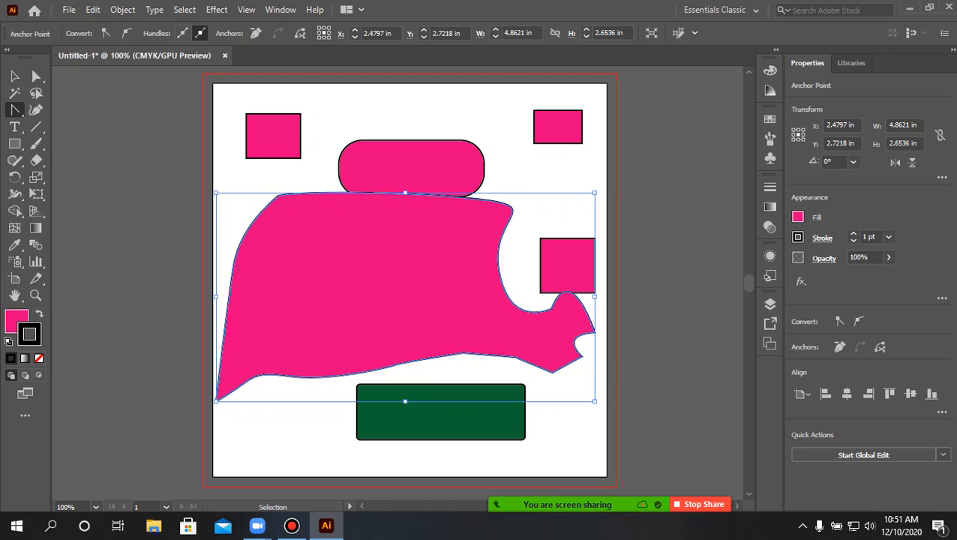
key(ctrl+z)
key(ctrl+z)
key(ctrl+z)
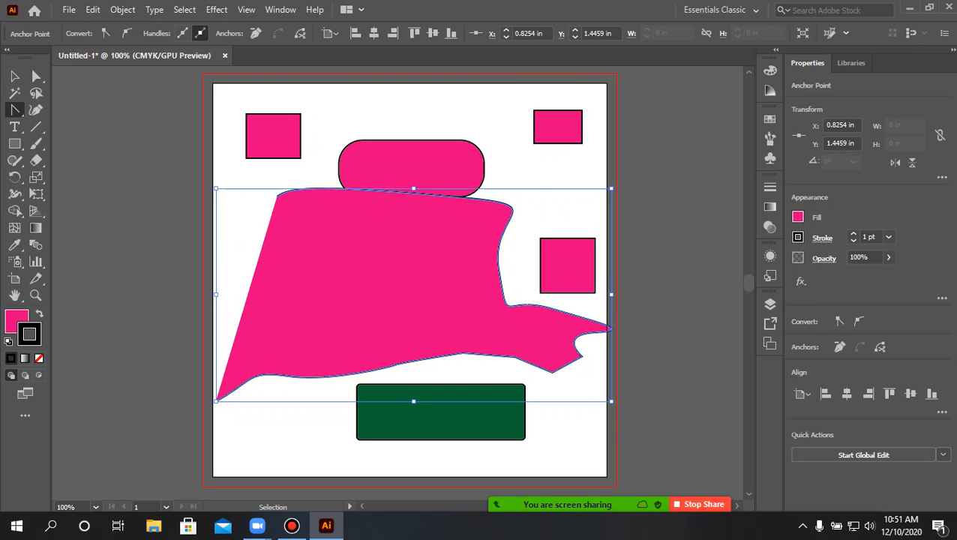
key(ctrl+z)
key(ctrl+z)
key(ctrl+z)
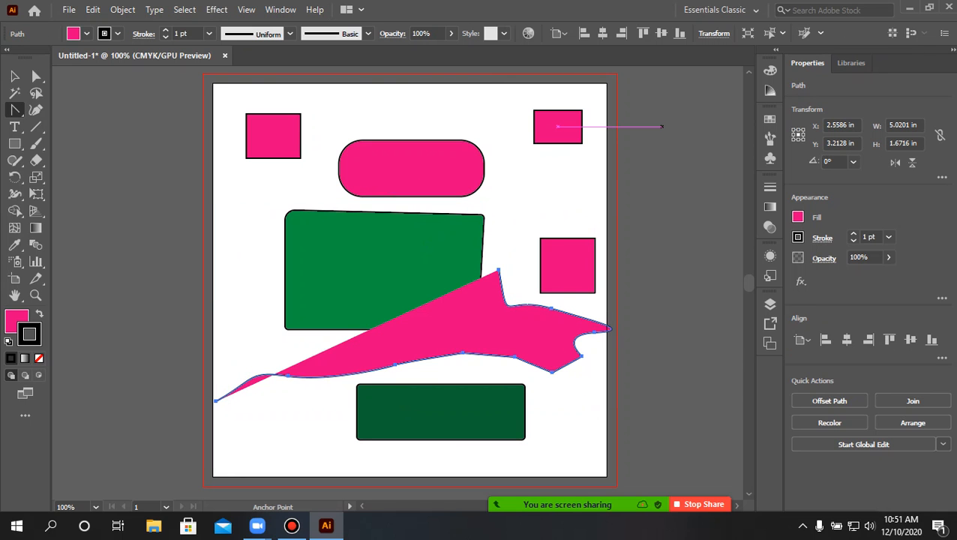
key(ctrl+z)
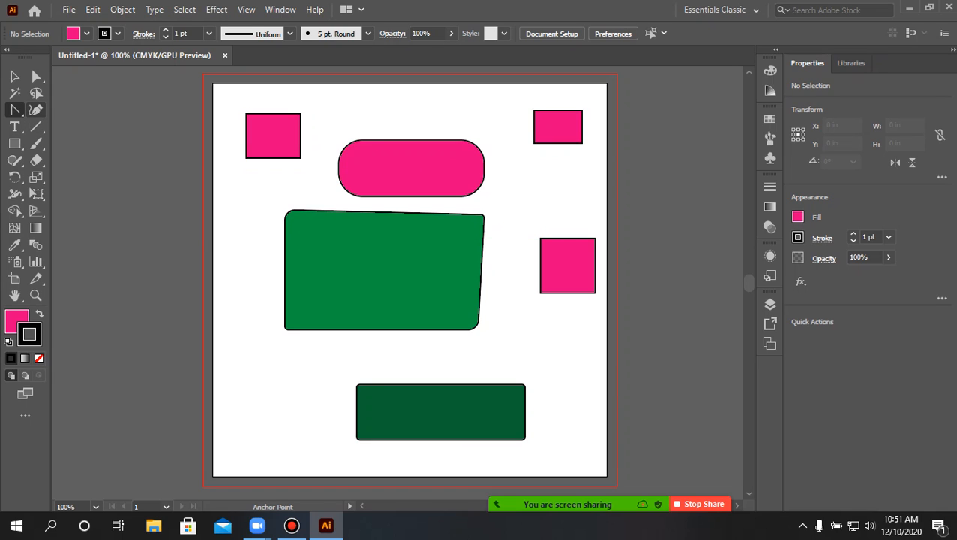
- Try the Curvature tool by placing a point just above the dark green rectangle, and reselect the rectangle
click(36, 109)
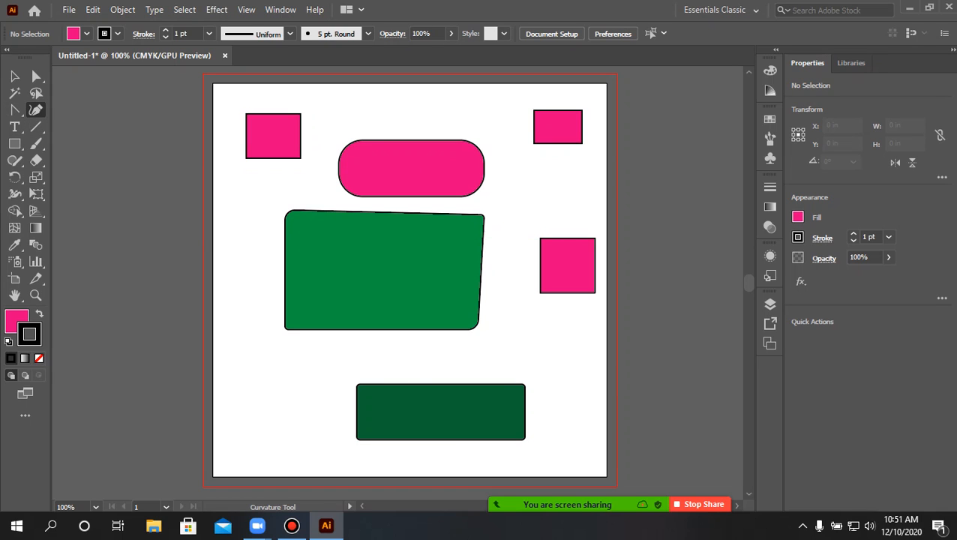
click(358, 385)
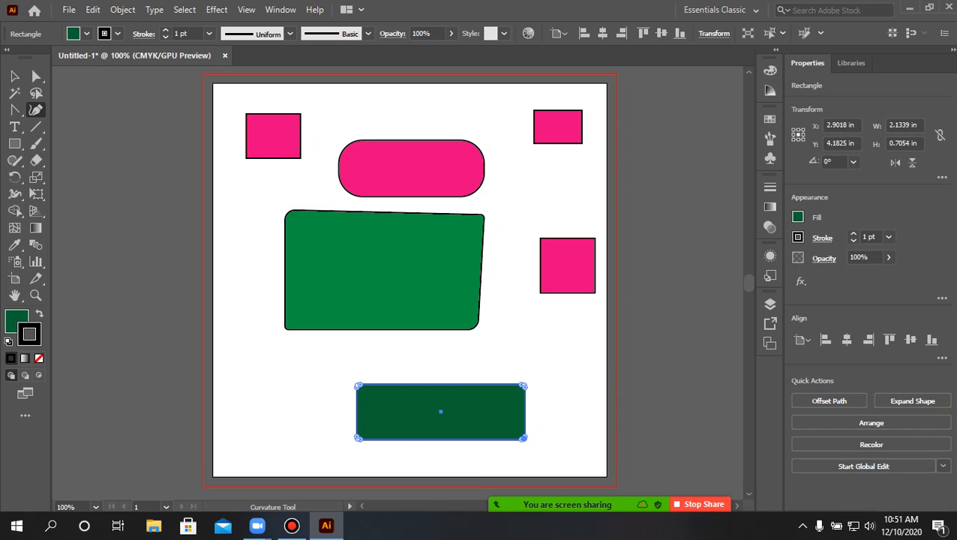
click(441, 352)
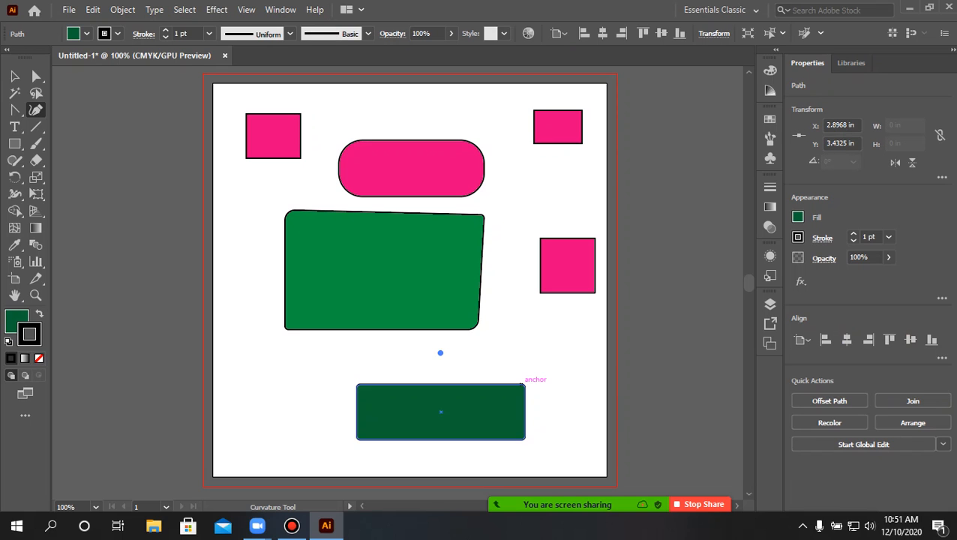
click(524, 385)
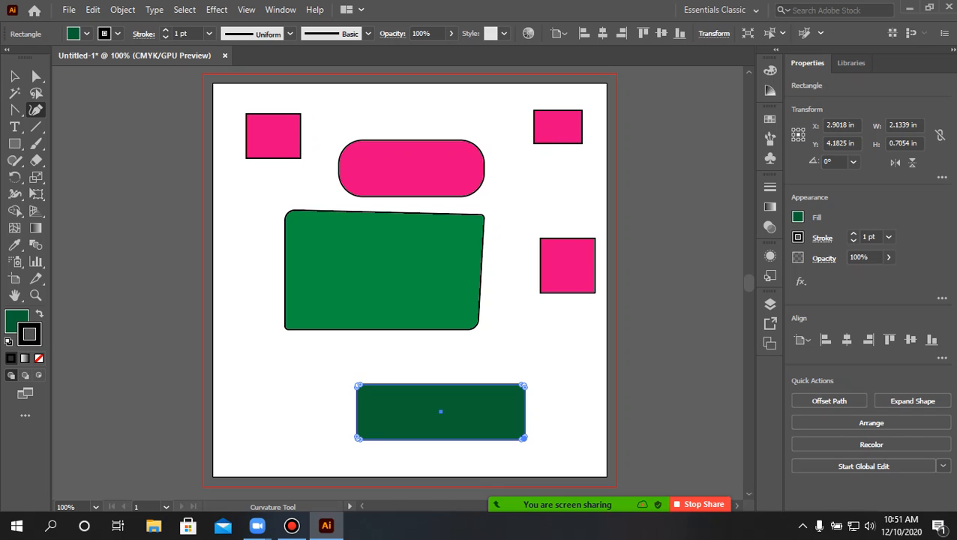
scroll(381, 399, up, 3)
scroll(381, 399, down, 2)
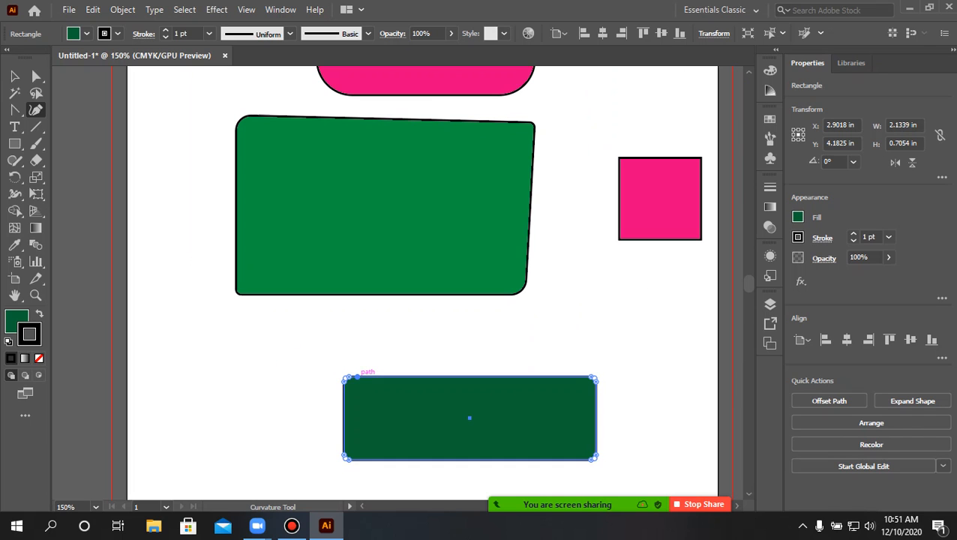
- Add curvature points along the dark green rectangle's top edge and pull its middle into a shallow arch, making the shape about 0.81 in high
click(355, 376)
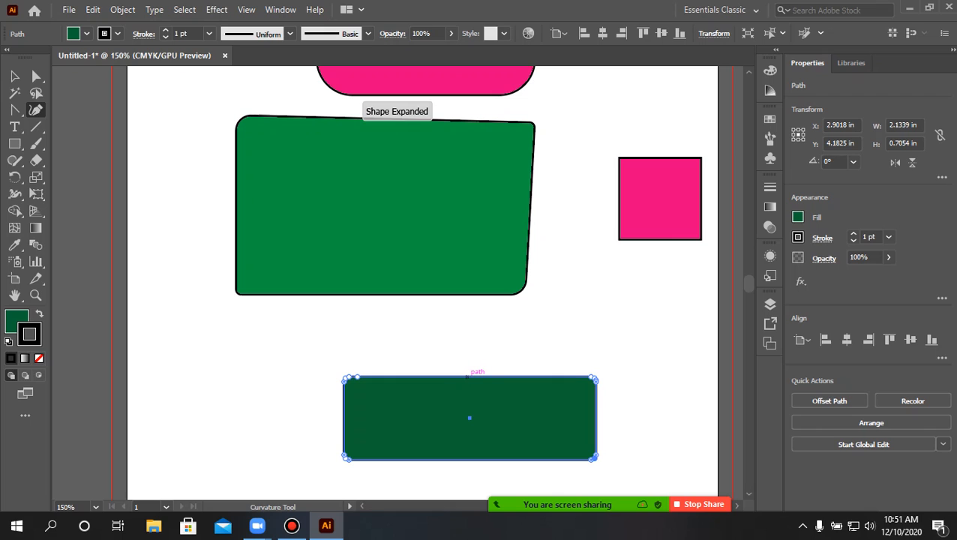
drag(467, 377, 466, 374)
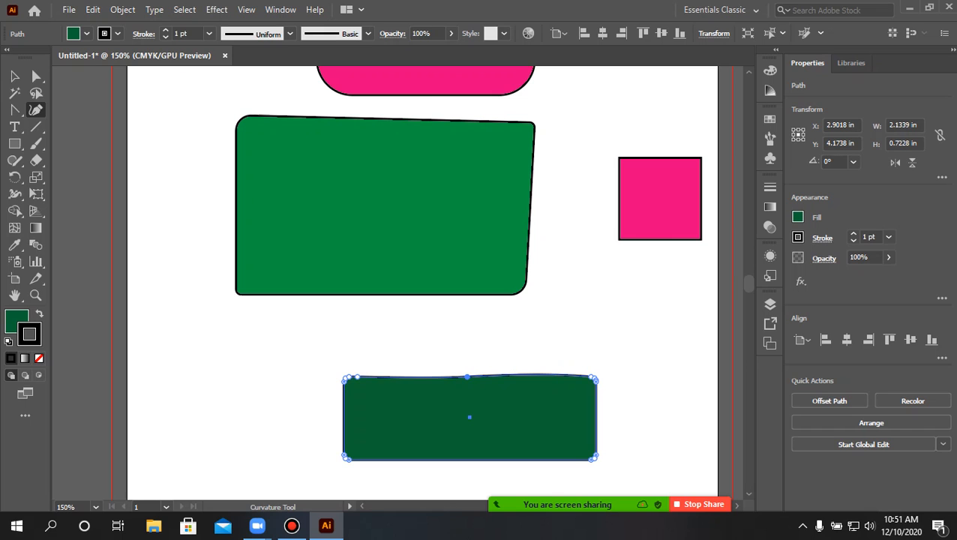
key(Delete)
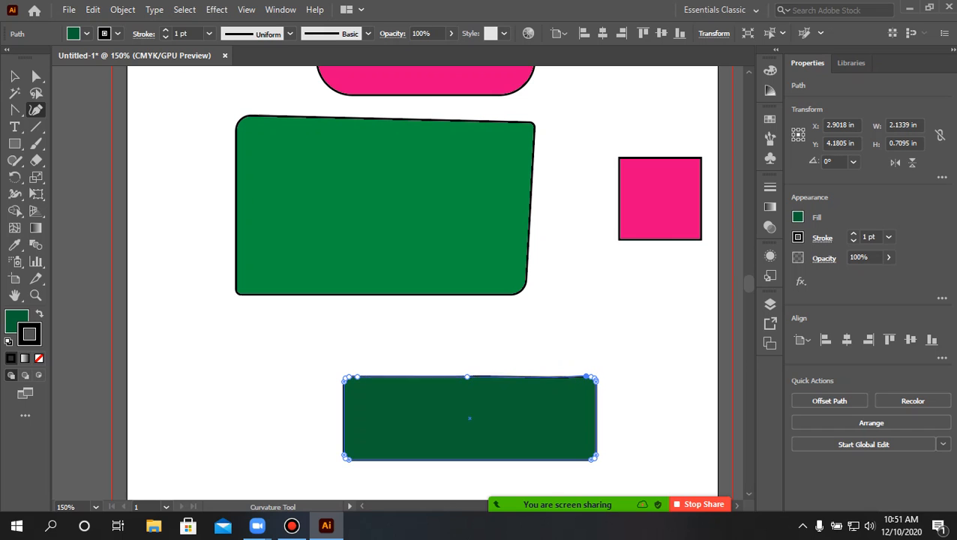
click(463, 340)
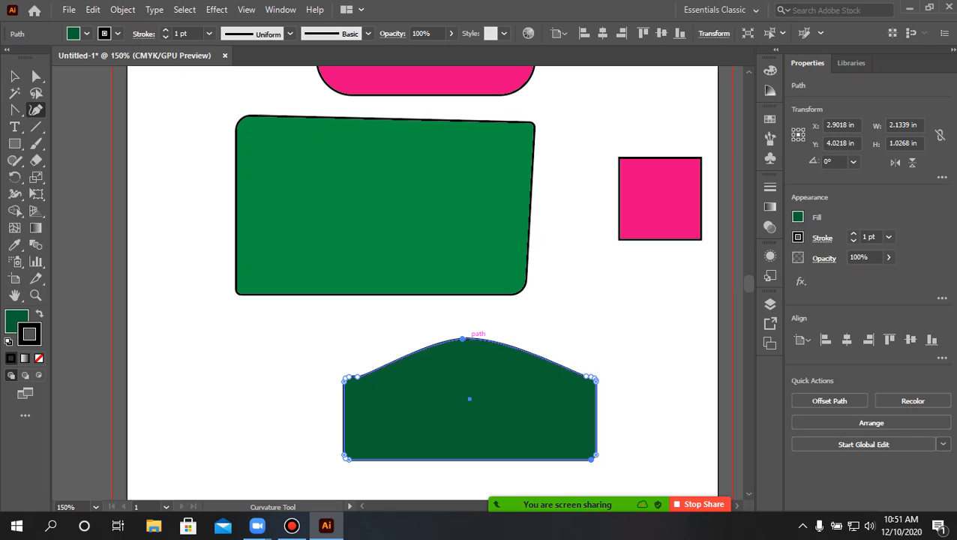
drag(463, 339, 464, 364)
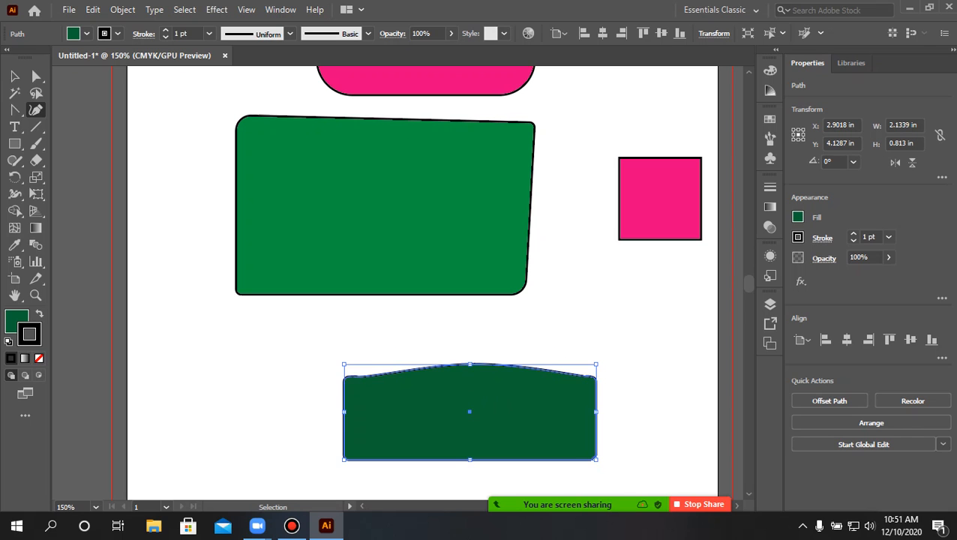
- Undo the arching of the dark green rectangle's top edge, keeping the points added along it
key(ctrl+z)
key(ctrl+z)
key(ctrl+z)
key(ctrl+z)
key(ctrl+z)
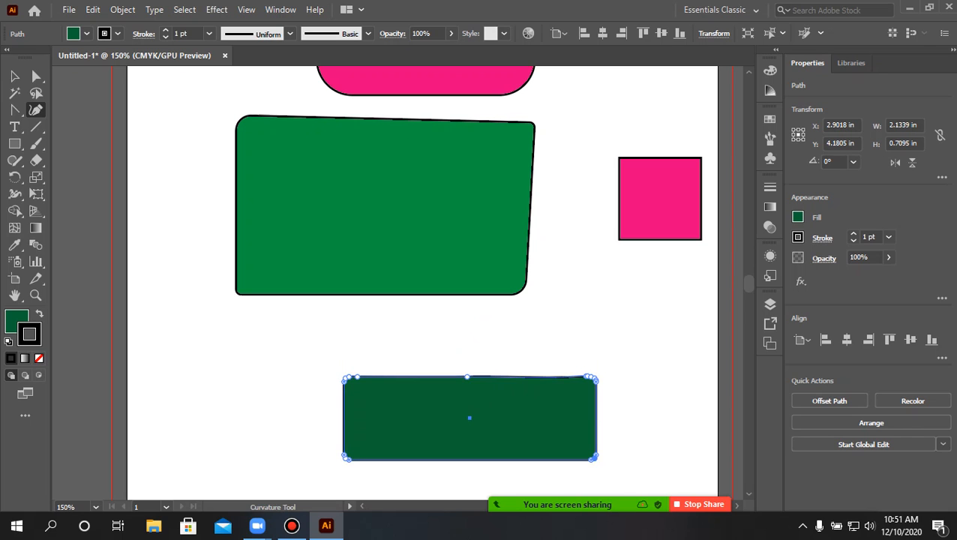
- Undo the curvature points added along the dark green rectangle's top edge
key(ctrl+z)
key(ctrl+z)
key(ctrl+z)
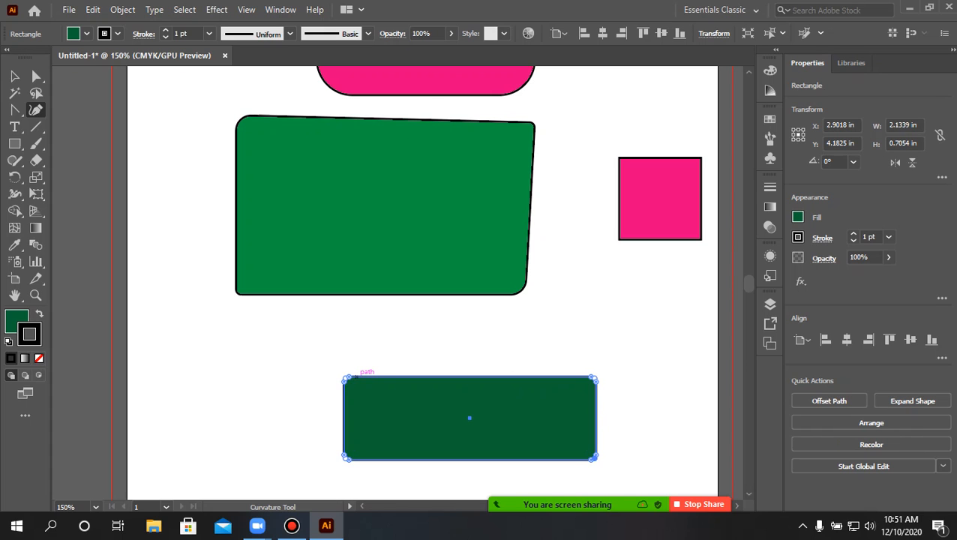
- Add curvature points near both ends of the dark green rectangle's top edge and pull its middle up, making the shape about 1.18 in high
click(357, 377)
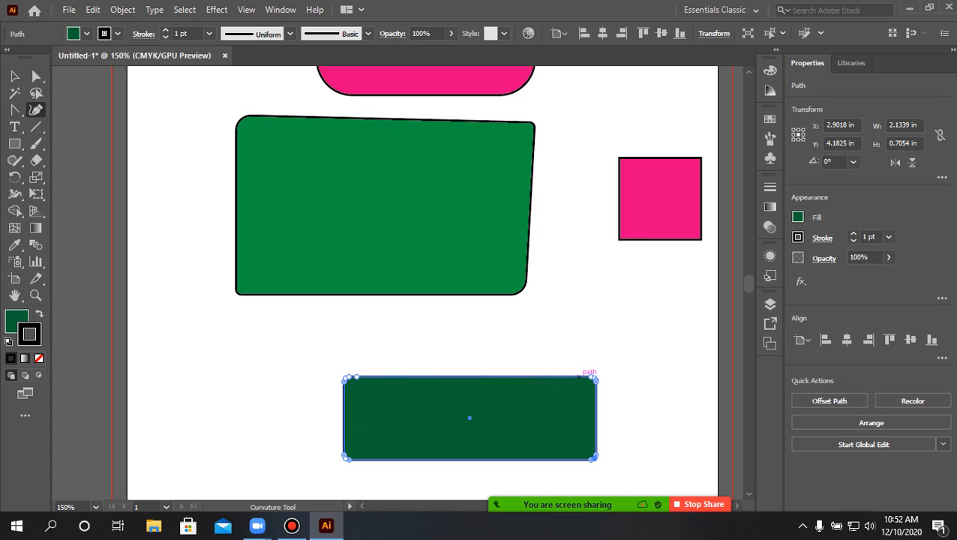
click(579, 377)
drag(460, 376, 465, 322)
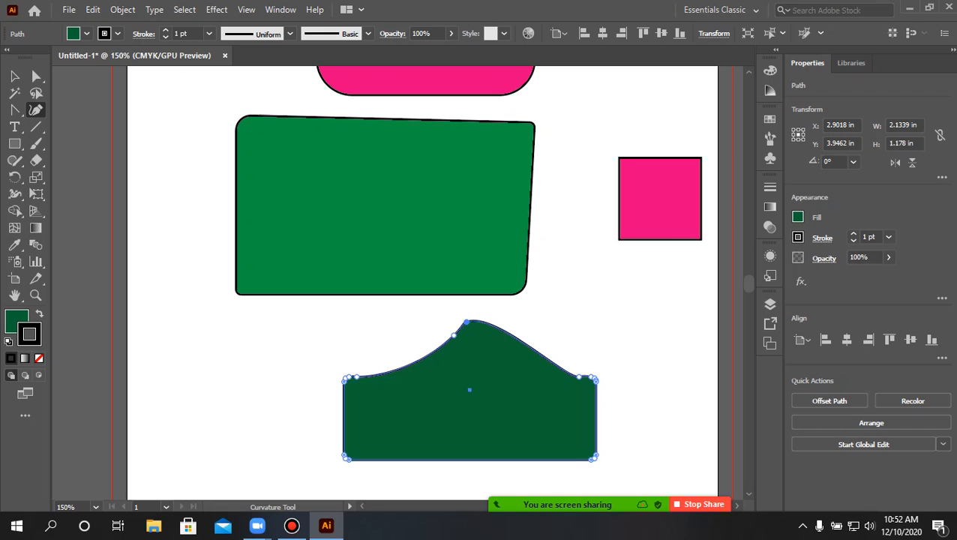
- Draw a closed four-point oval about 1.03 x 0.85 in with the Curvature tool, beside the dark green peaked shape
click(148, 392)
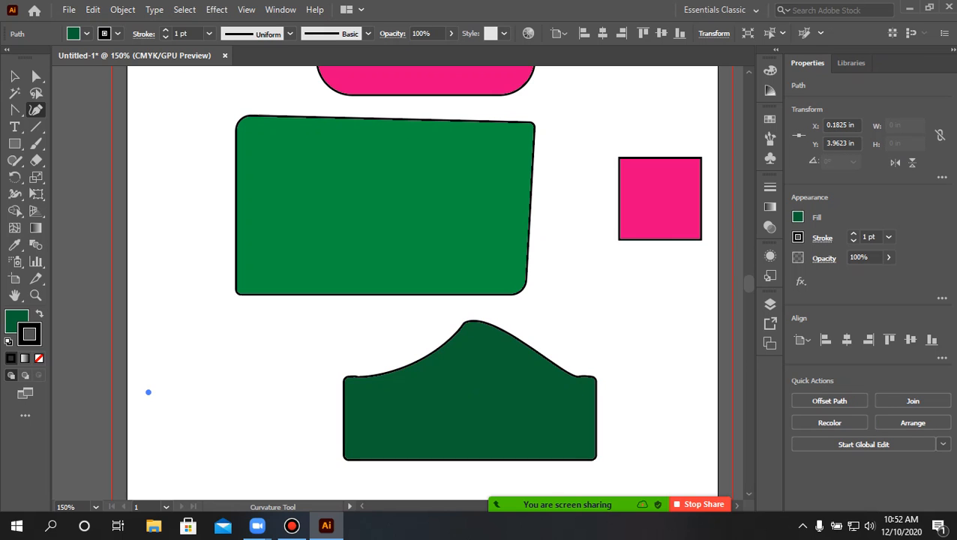
click(214, 342)
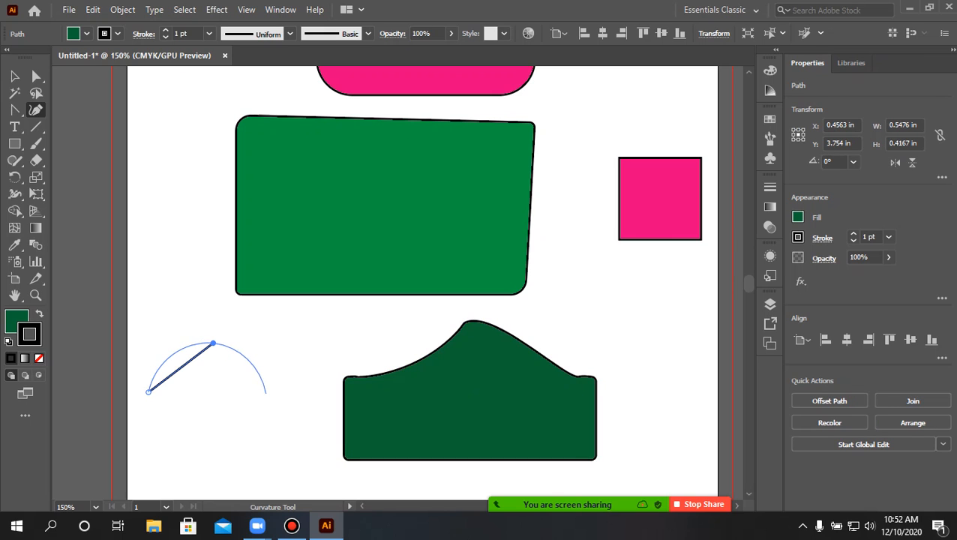
click(270, 395)
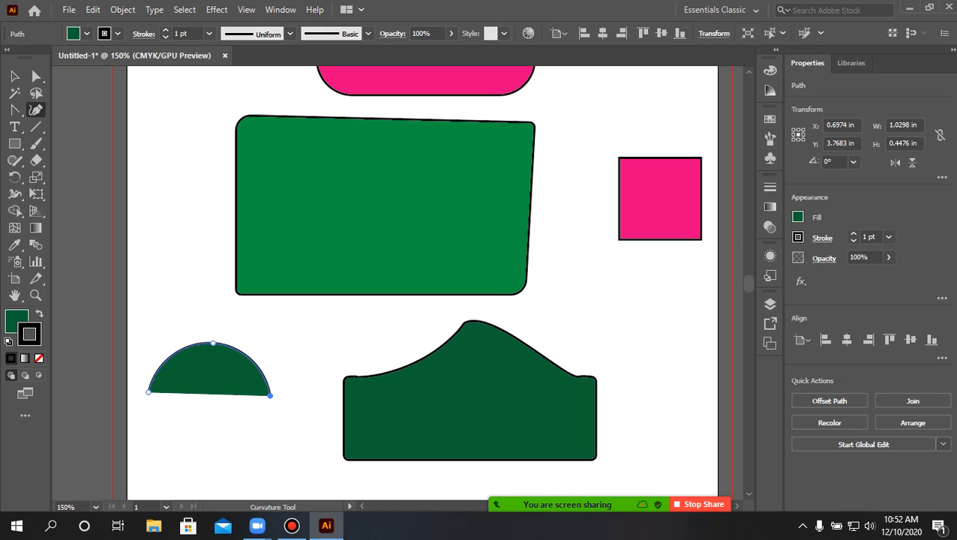
click(201, 443)
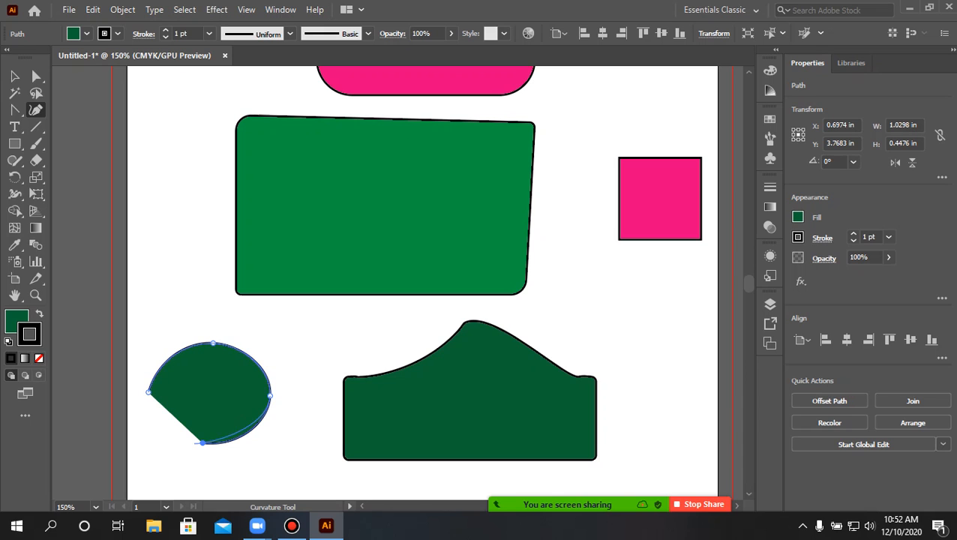
click(149, 391)
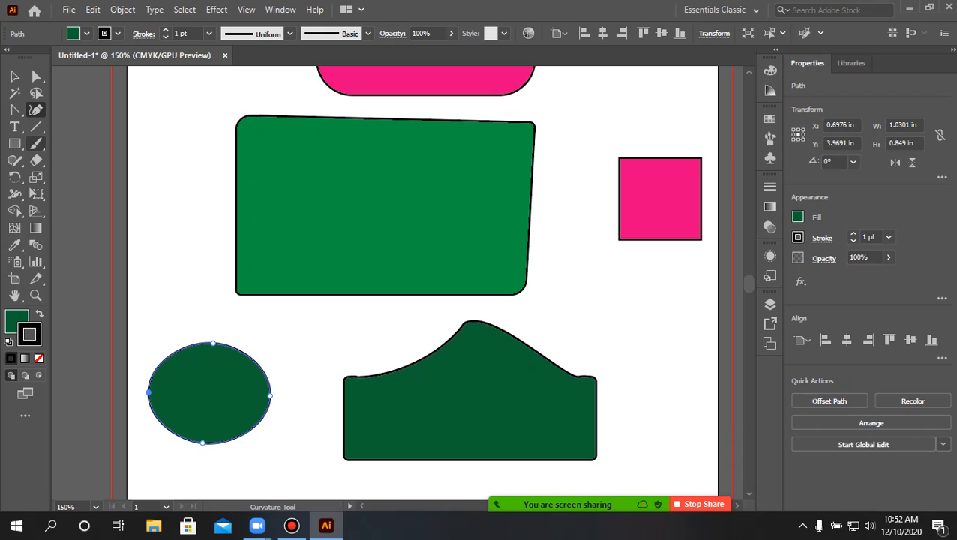
- Place a line of point text with the Type tool in the blank area above the pink square
click(14, 127)
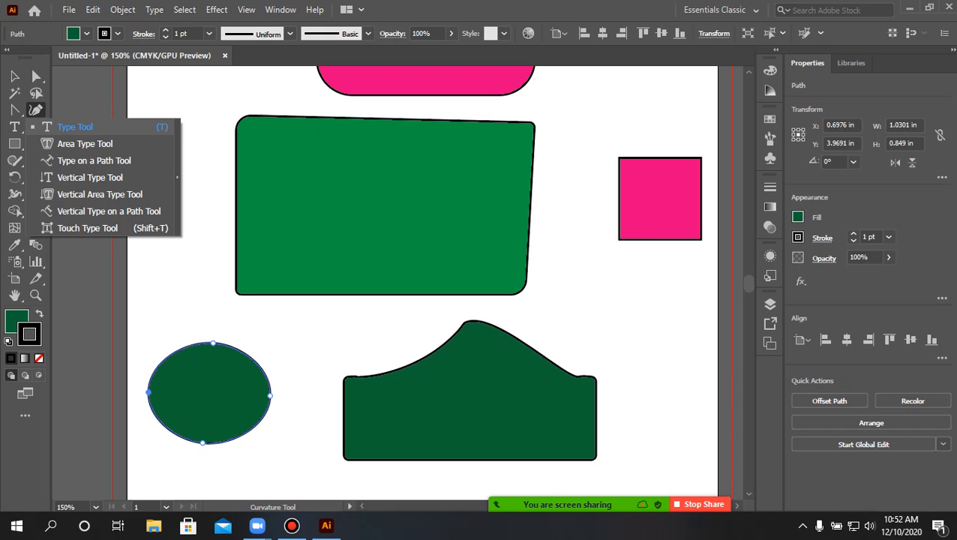
click(75, 127)
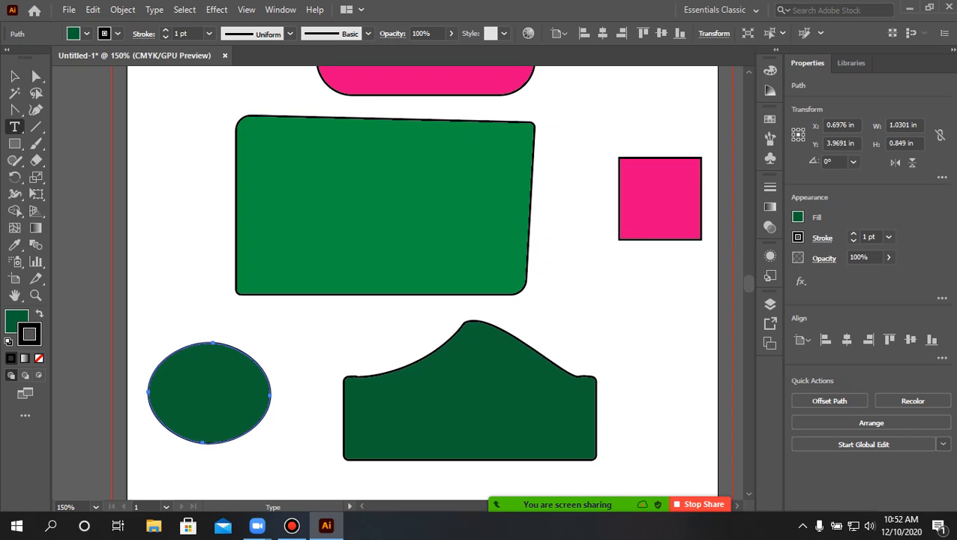
scroll(423, 281, up, 1)
click(568, 129)
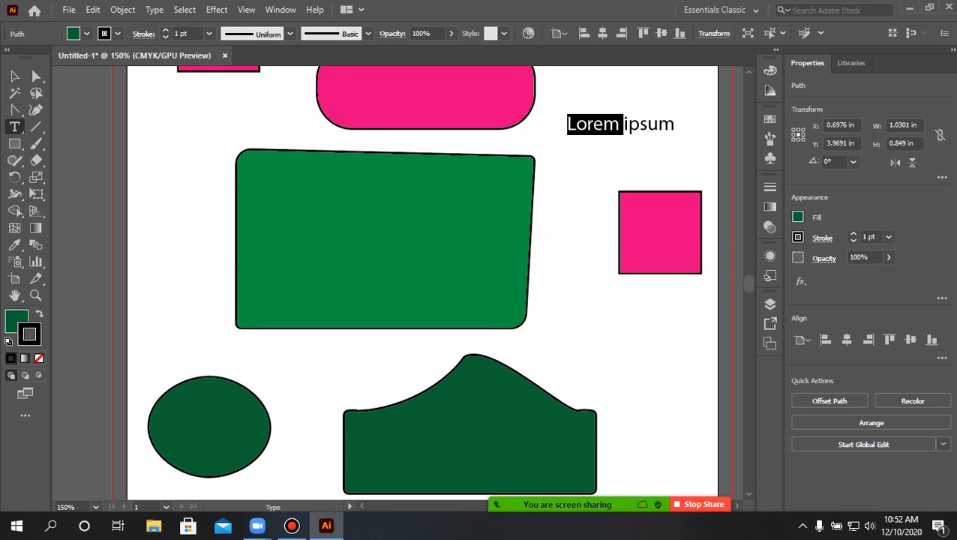
click(567, 125)
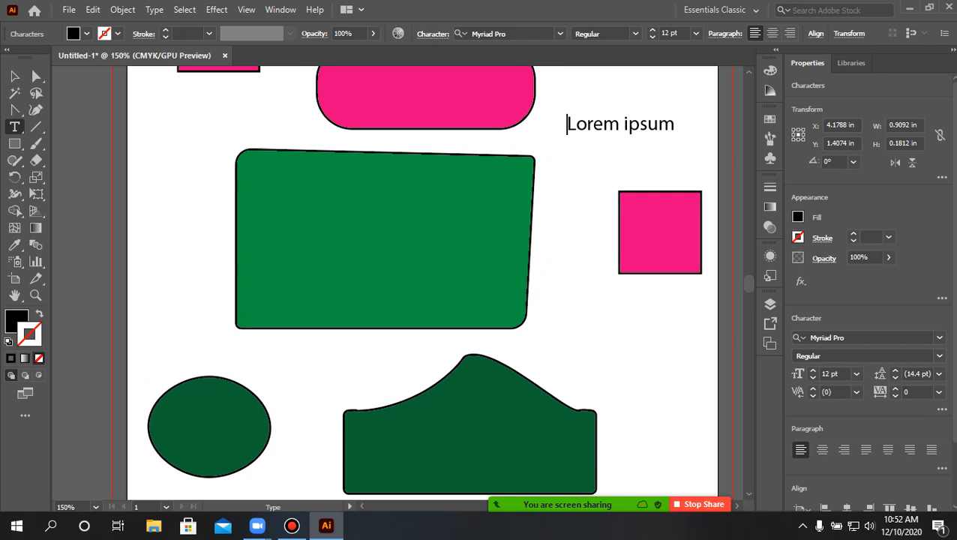
- Replace the placeholder text with "ledp batch 702 morning"
drag(567, 124, 674, 125)
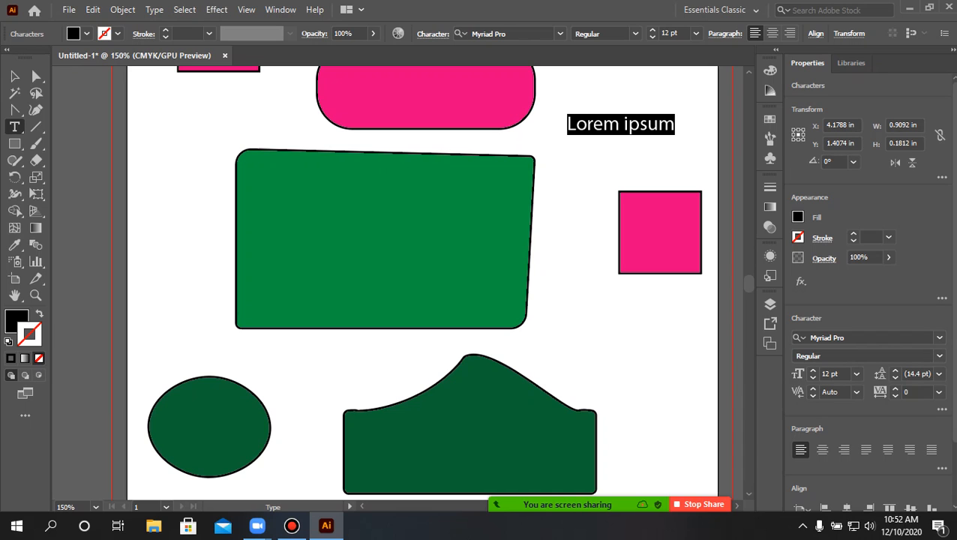
text(ledp)
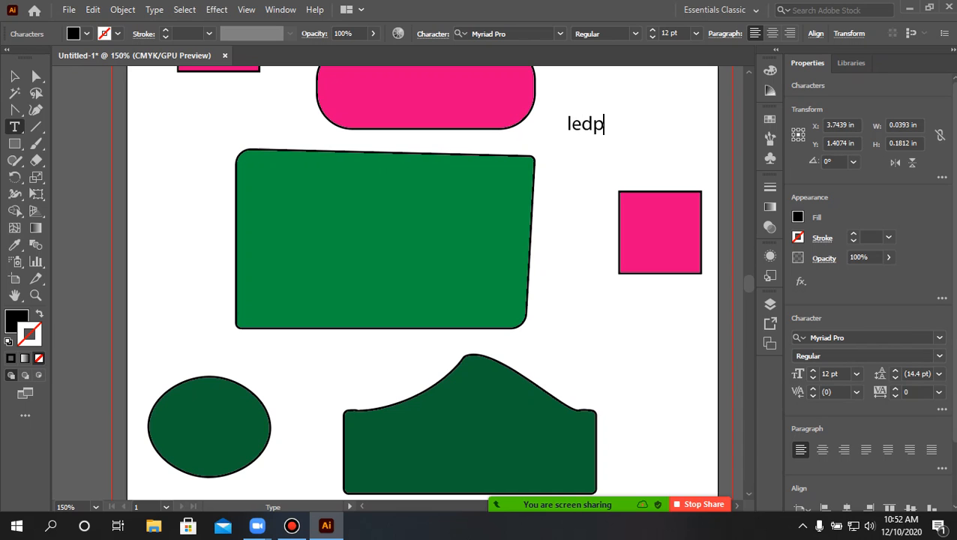
text( bac)
text(t)
key(BackSpace)
key(BackSpace)
text(tch)
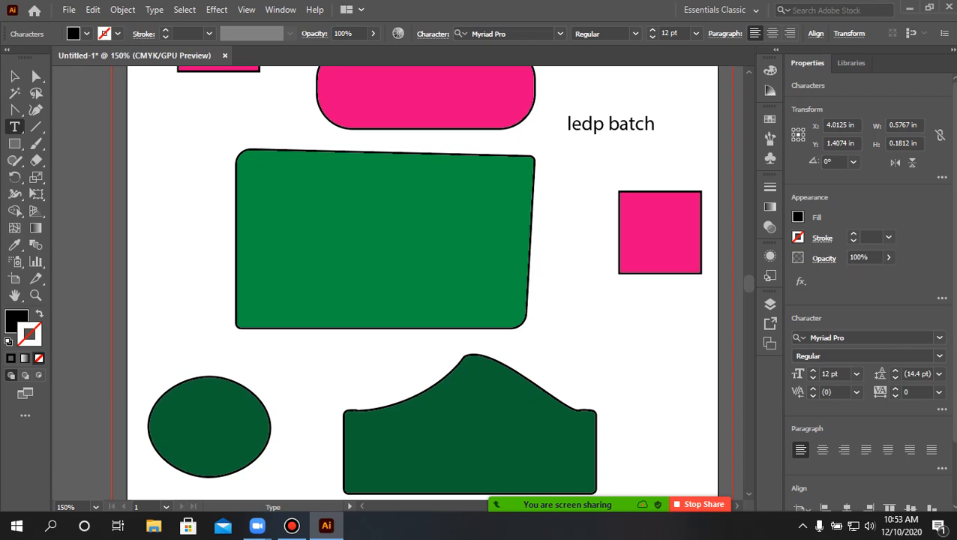
text( 702 mo)
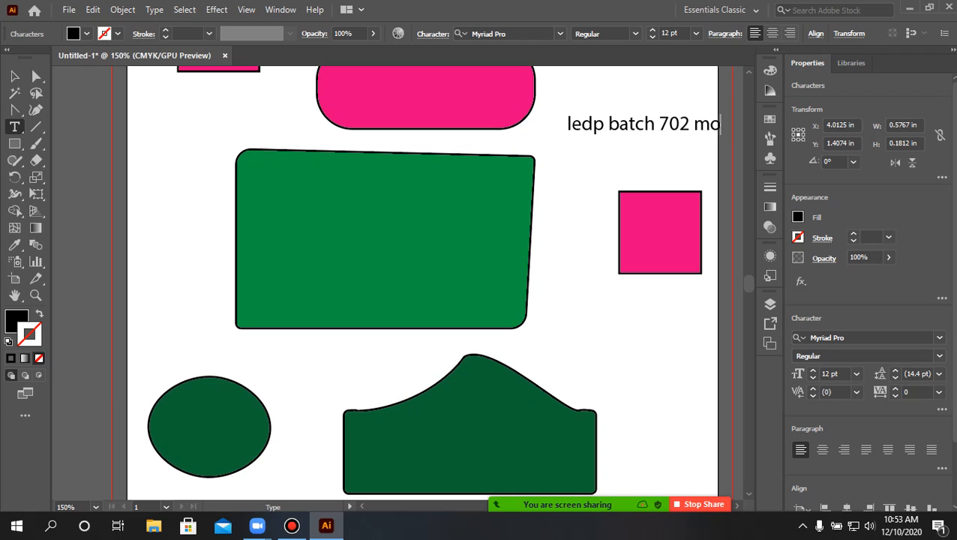
text(rning)
- Move the "ledp batch 702 morning" text to the artboard's top centre, above the rounded pink rectangle, and deselect it
scroll(623, 149, down, 3)
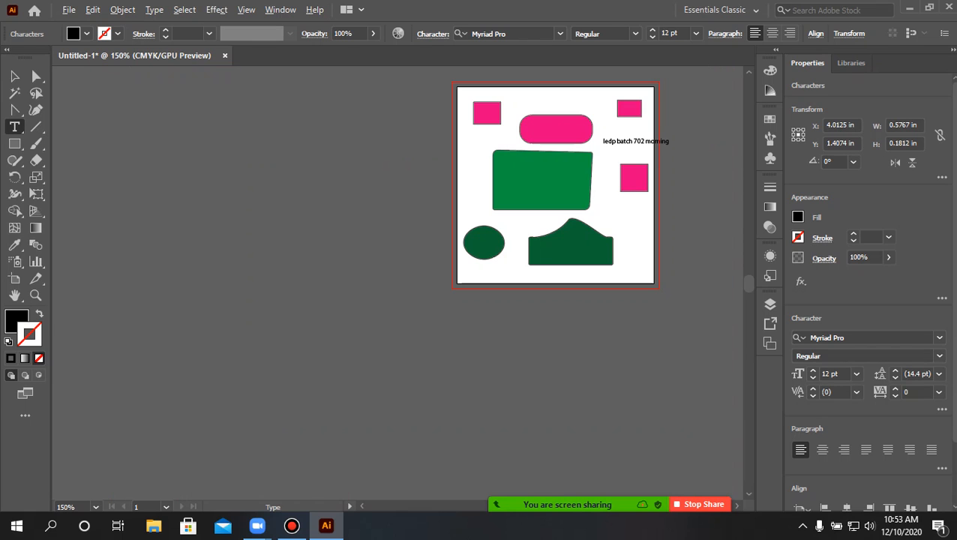
scroll(622, 150, up, 2)
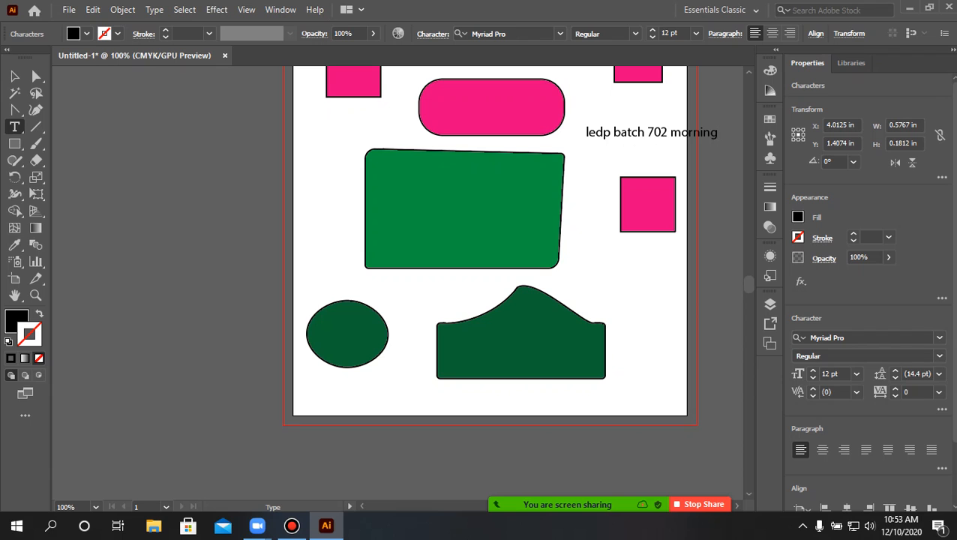
click(14, 76)
click(644, 132)
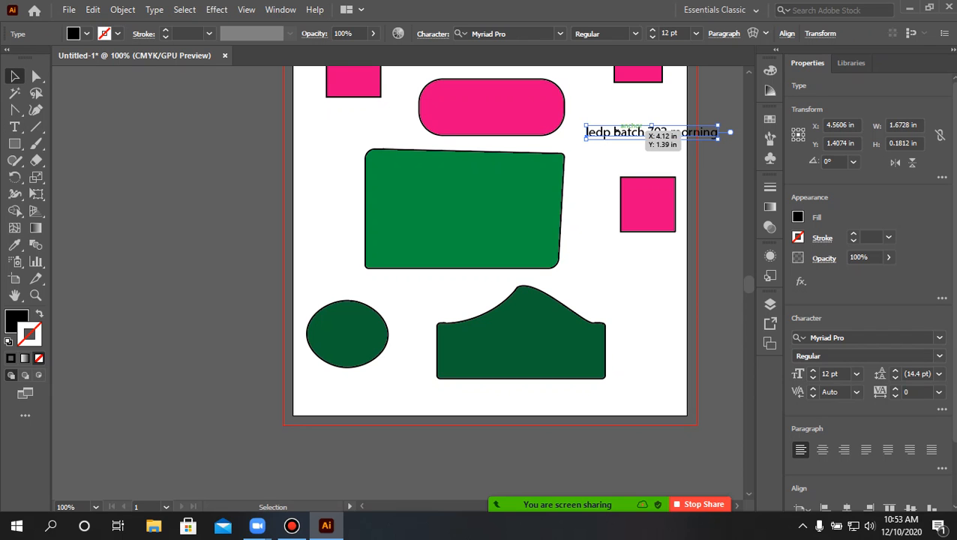
drag(644, 132, 476, 74)
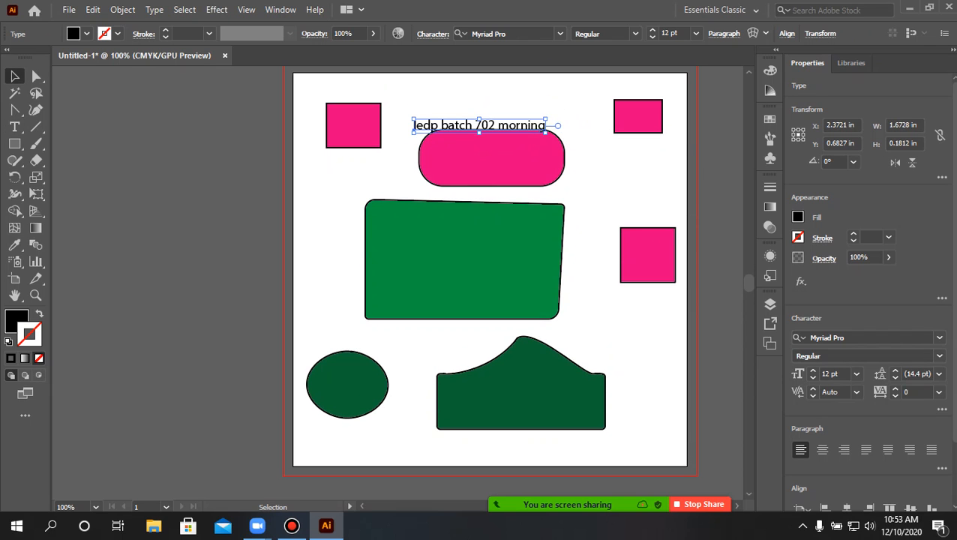
drag(506, 121, 504, 118)
drag(517, 92, 518, 85)
click(581, 174)
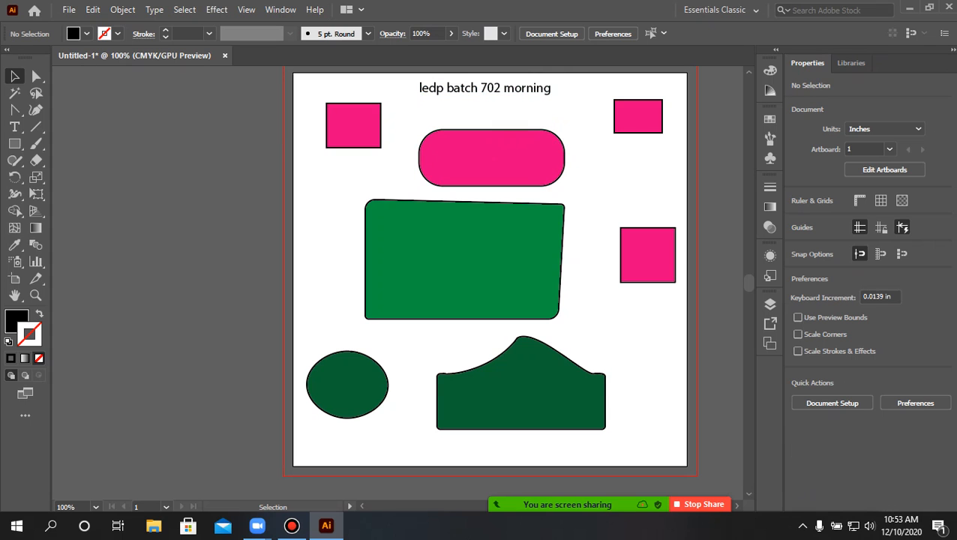
- Move the text line off the artboard's left side and bring it back to the artboard's top centre
scroll(489, 271, down, 1)
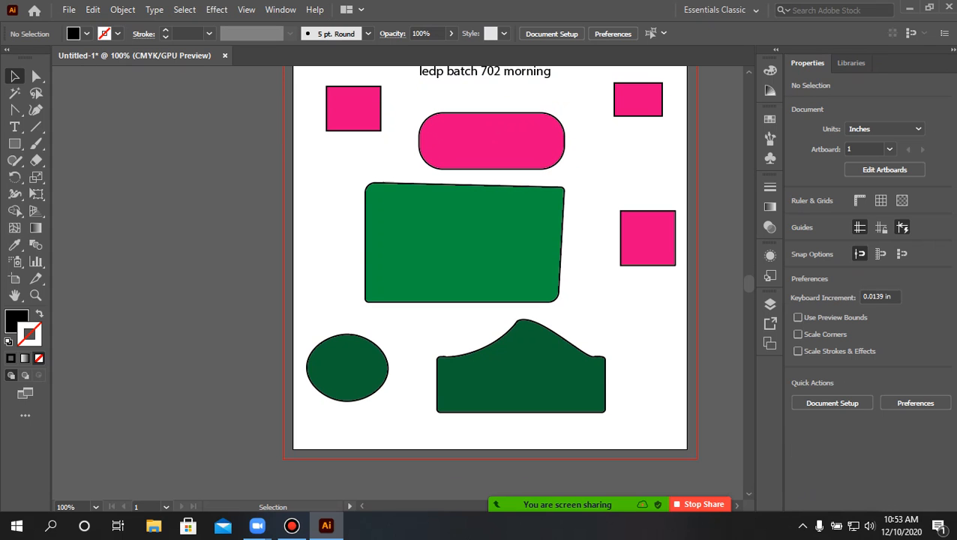
scroll(489, 271, up, 1)
scroll(484, 282, up, 1)
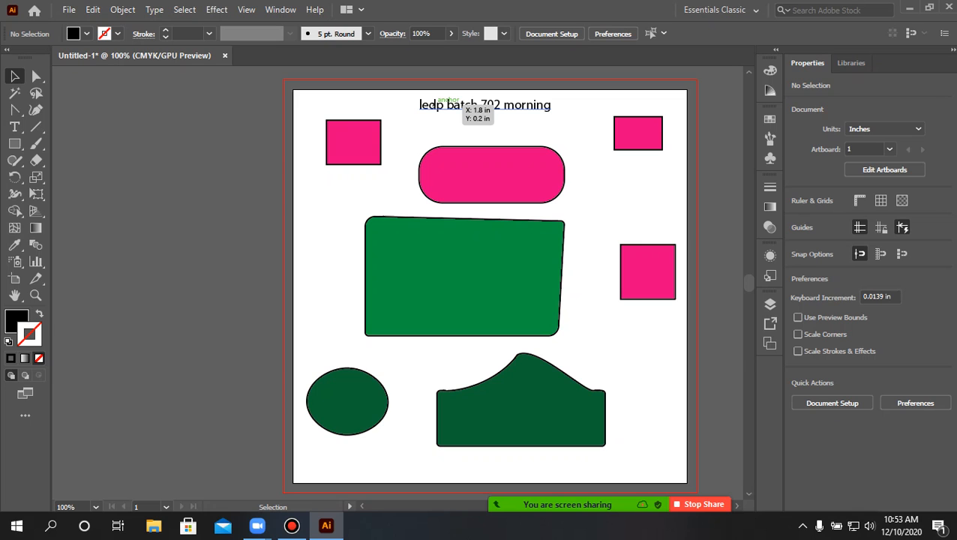
drag(454, 104, 85, 133)
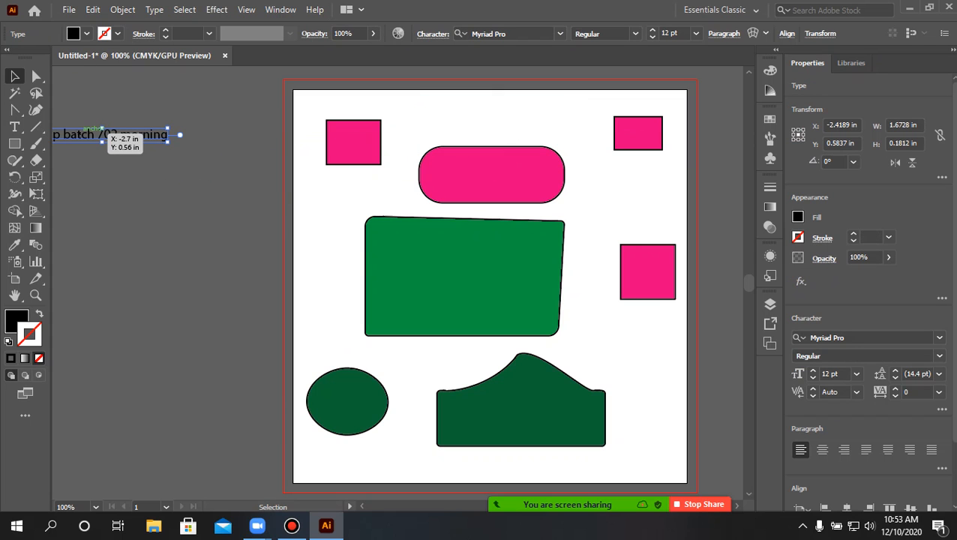
drag(106, 135, 502, 103)
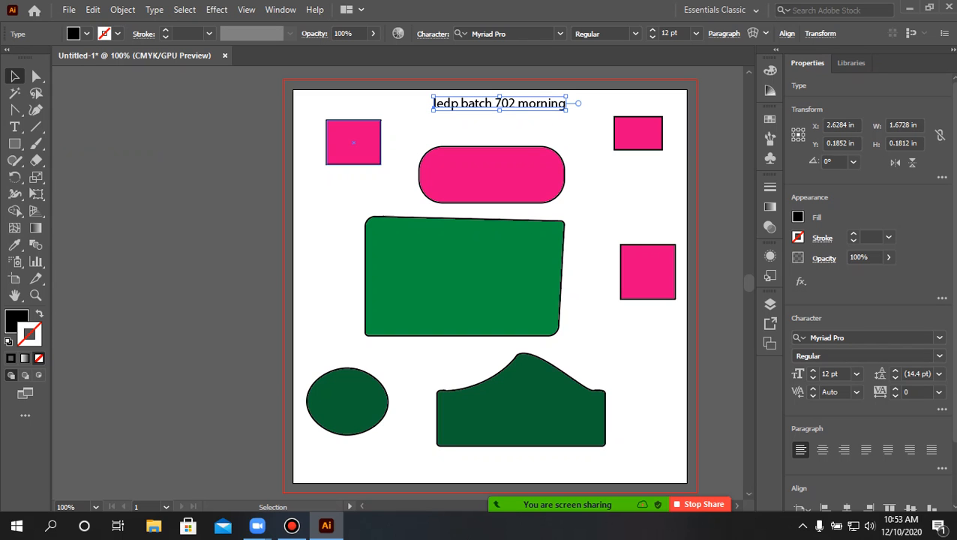
- Move the pink rectangle in the artboard's upper-left area off the artboard and delete it
drag(353, 142, 142, 164)
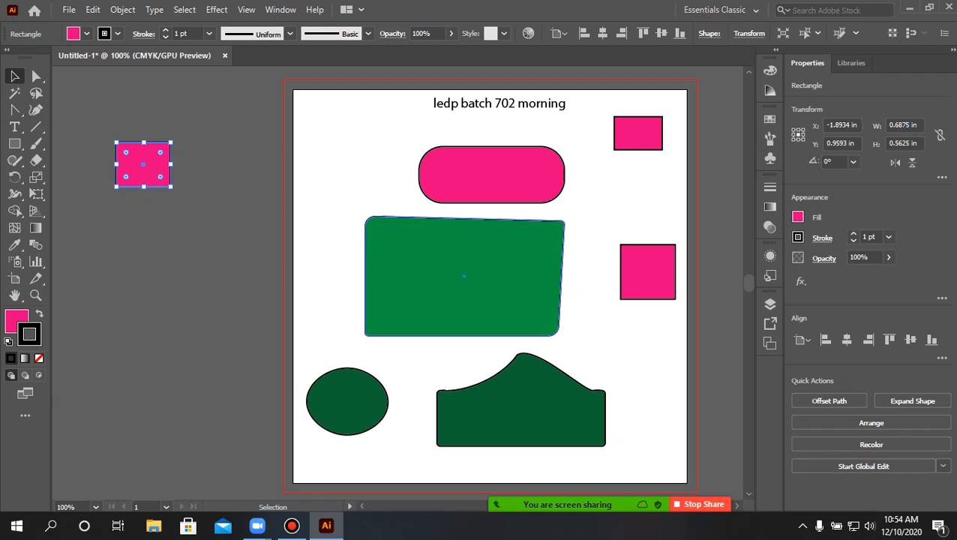
key(Delete)
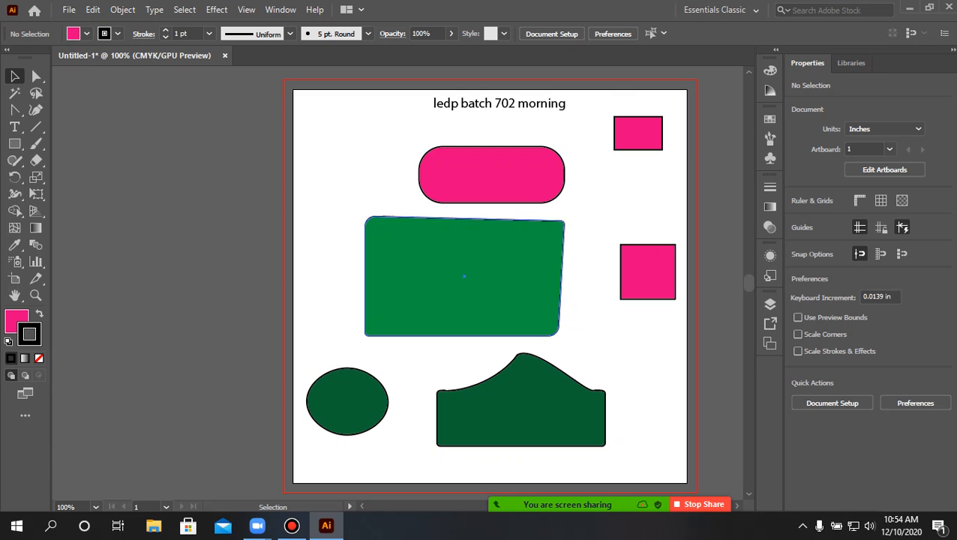
- Convert the large green four-sided shape into an area type frame filled with placeholder text, using the Area Type tool on its path
scroll(254, 229, down, 1)
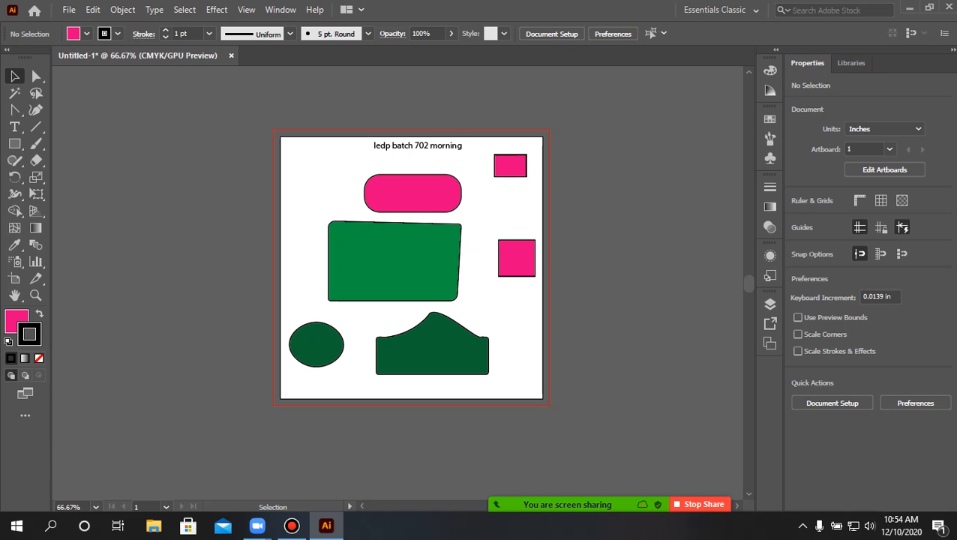
scroll(381, 240, up, 1)
scroll(381, 239, up, 1)
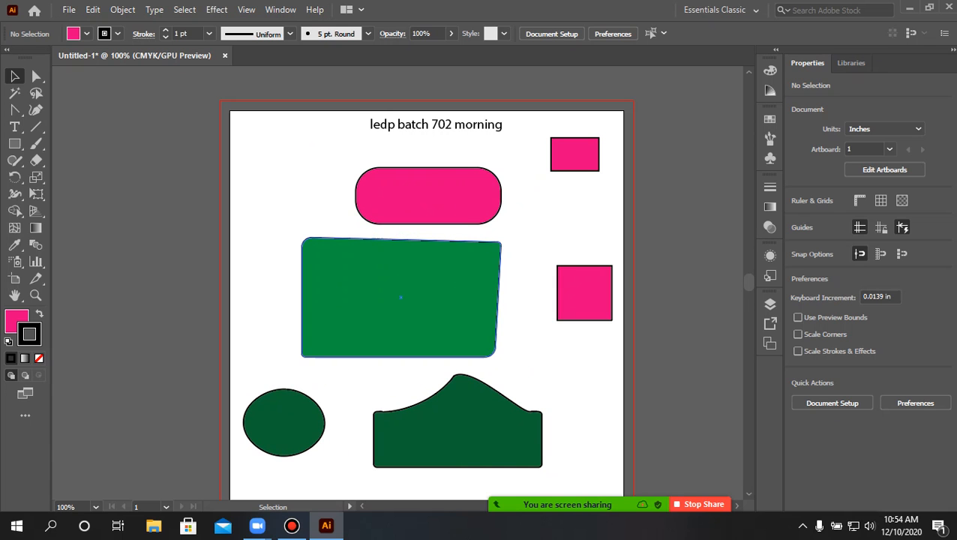
drag(381, 239, 375, 179)
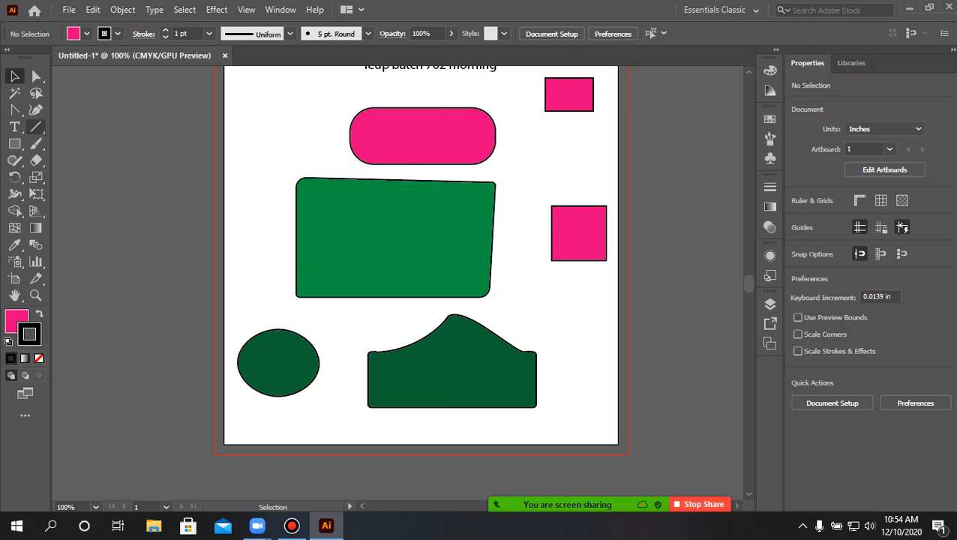
click(15, 127)
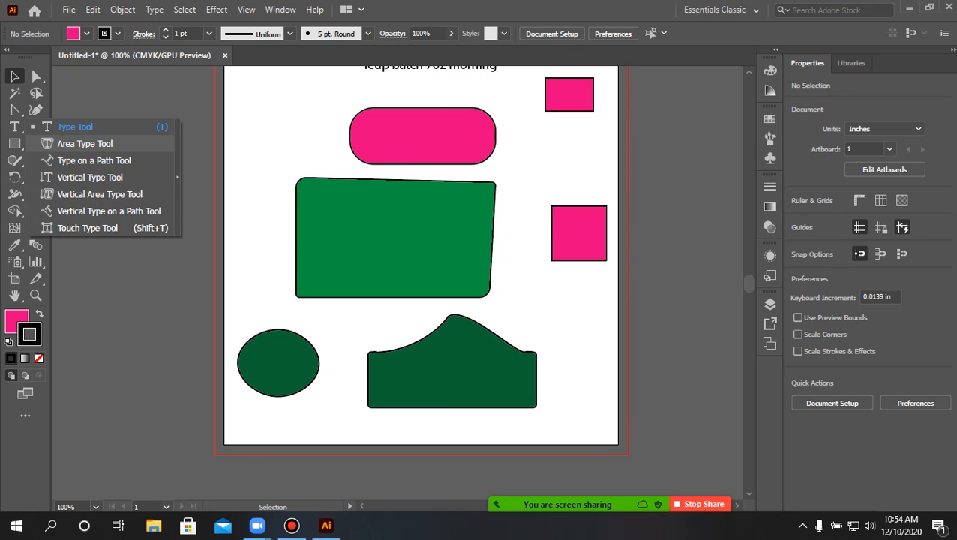
click(82, 143)
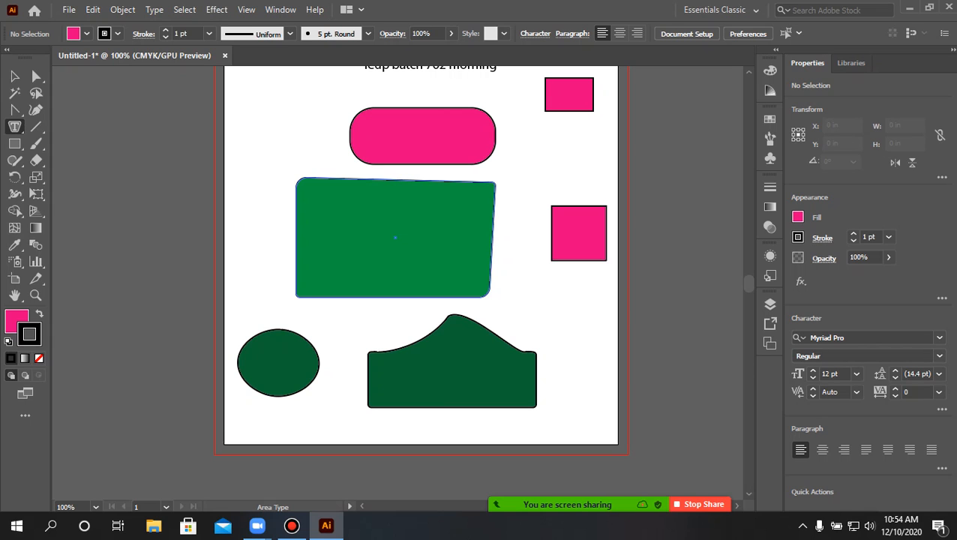
click(504, 260)
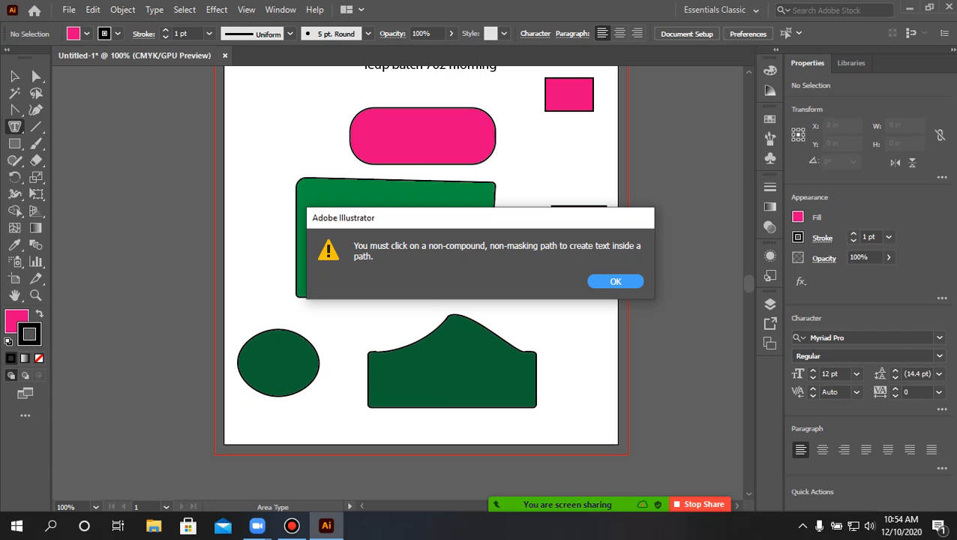
click(615, 281)
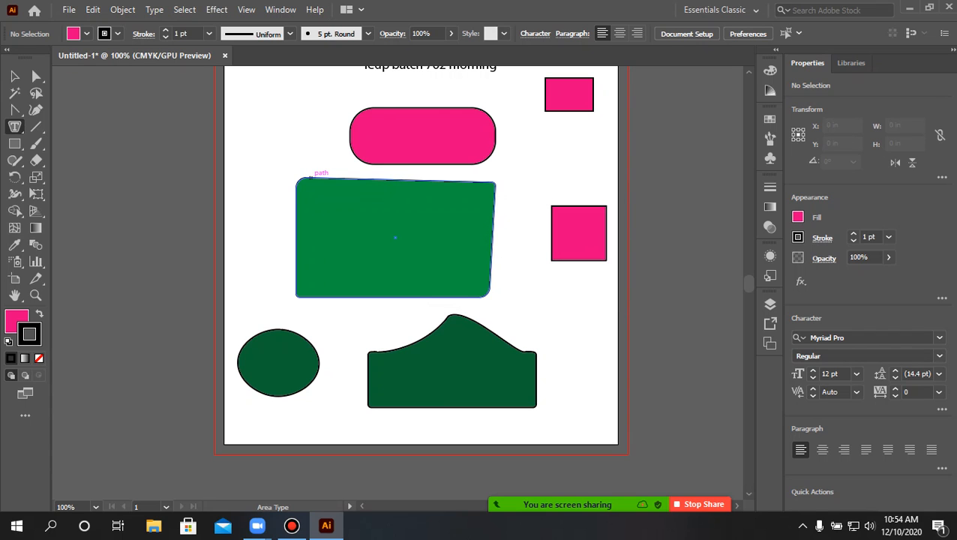
click(310, 177)
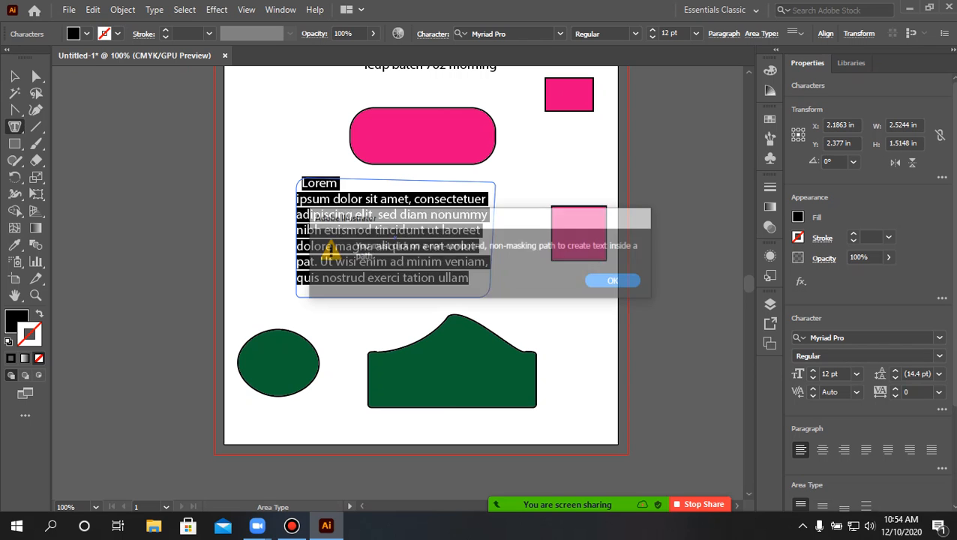
- Move the group of the rounded pink rectangle, area text and peaked green shape to X 2.6424 in, Y 2.5 in, and deselect it
key(Return)
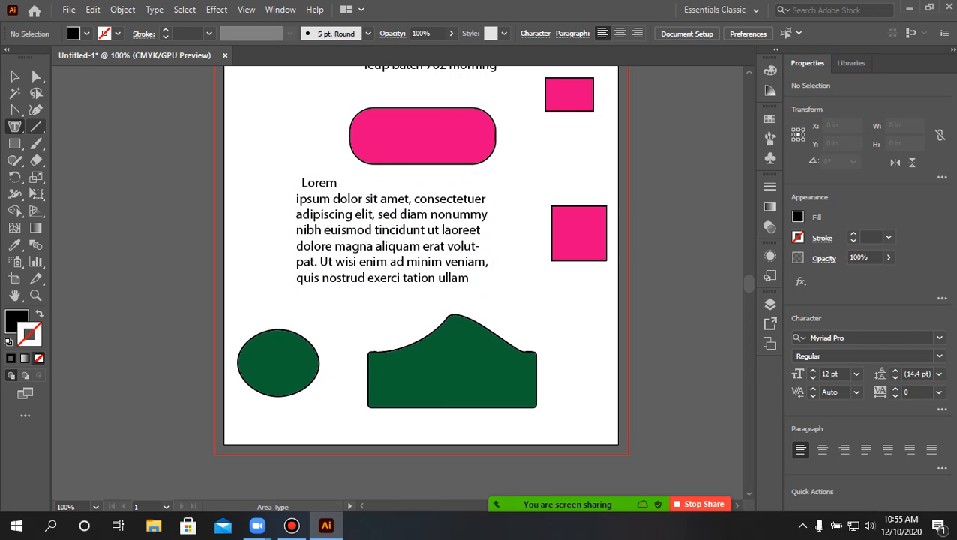
click(15, 126)
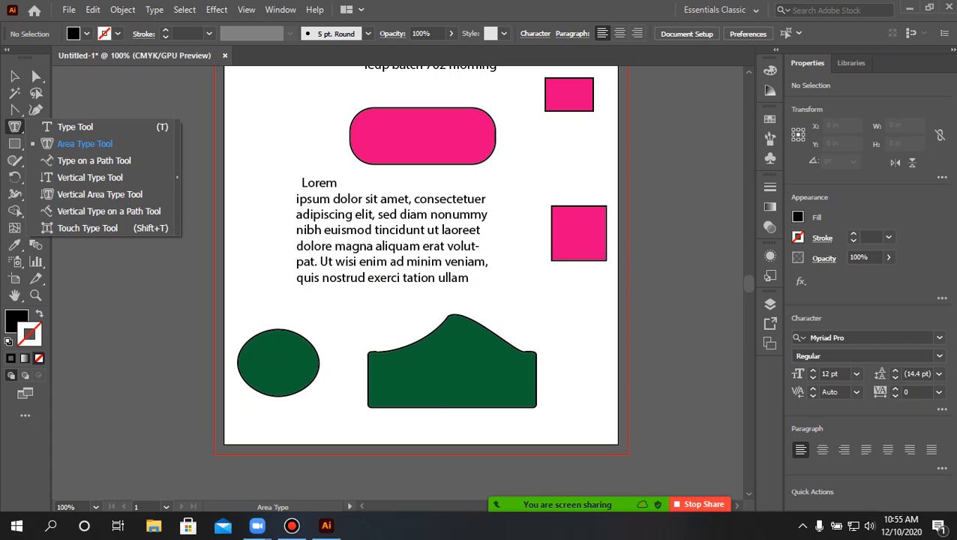
click(15, 76)
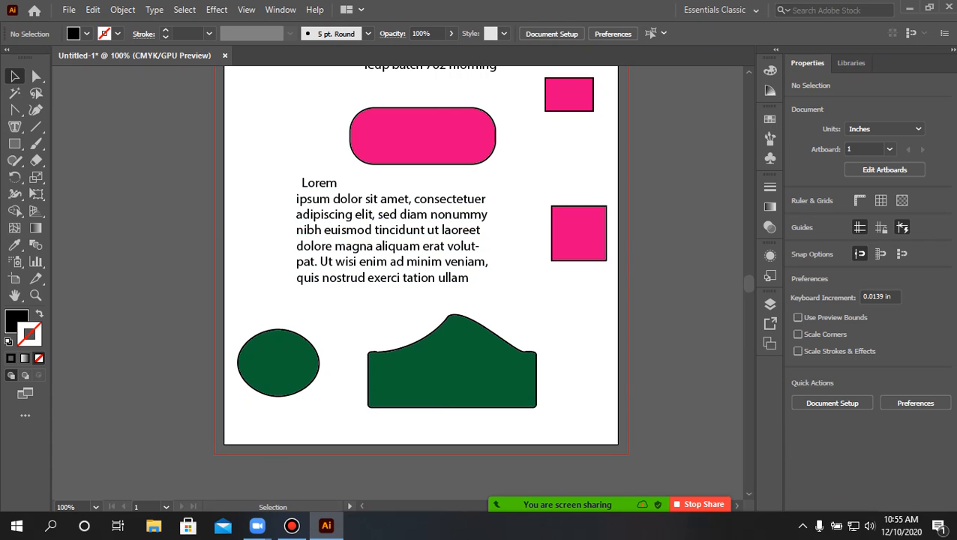
mouse_move(405, 234)
mouse_down()
mouse_move(330, 186)
mouse_move(412, 237)
mouse_up()
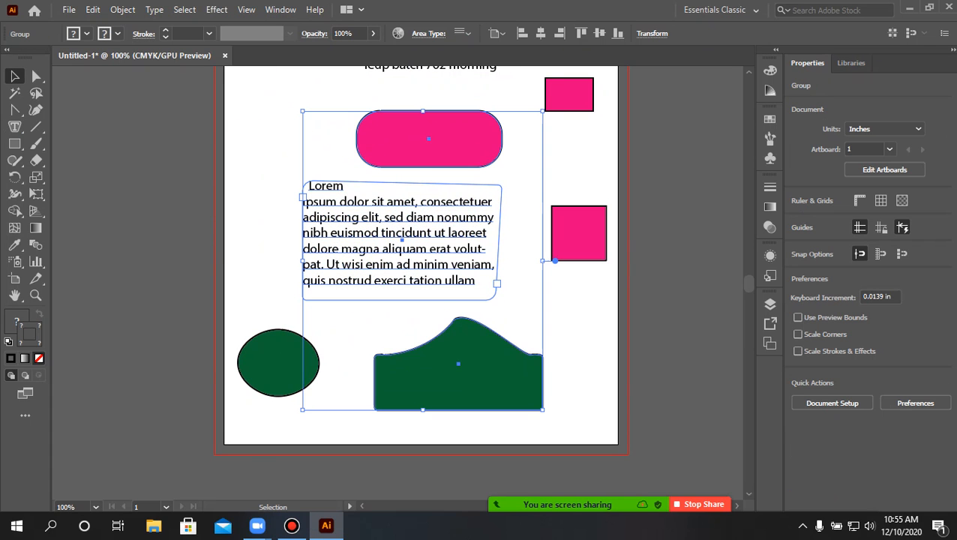
key(ctrl+shift+a)
click(402, 240)
drag(402, 240, 438, 218)
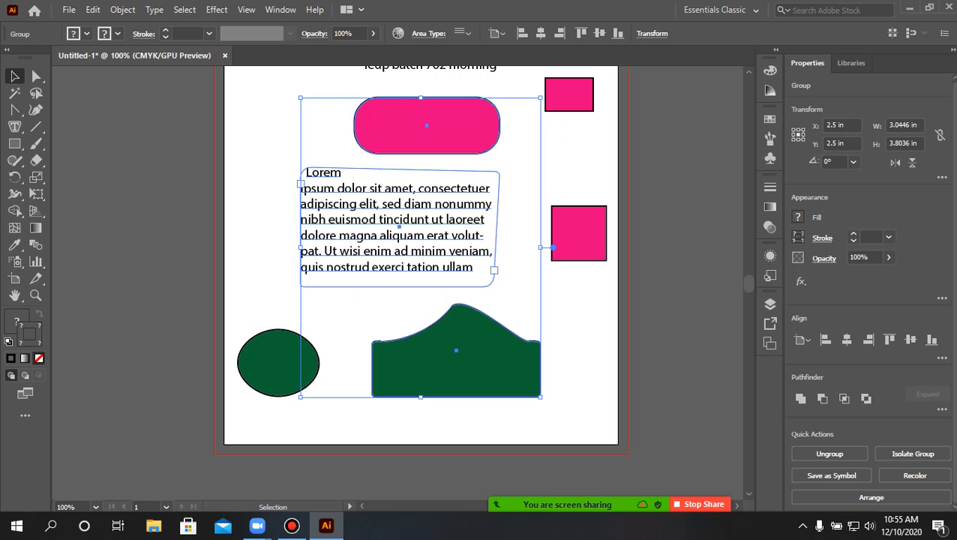
drag(396, 194, 407, 193)
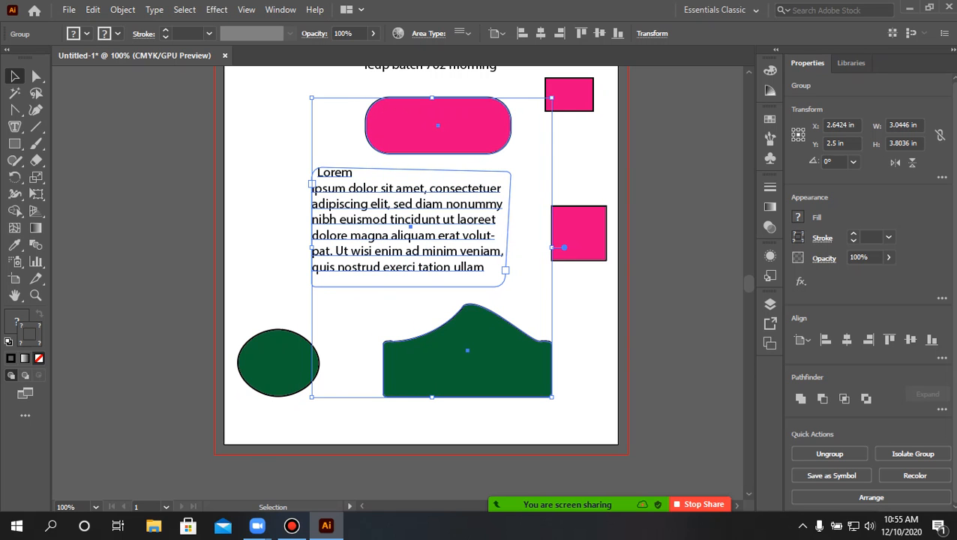
key(ctrl+shift+a)
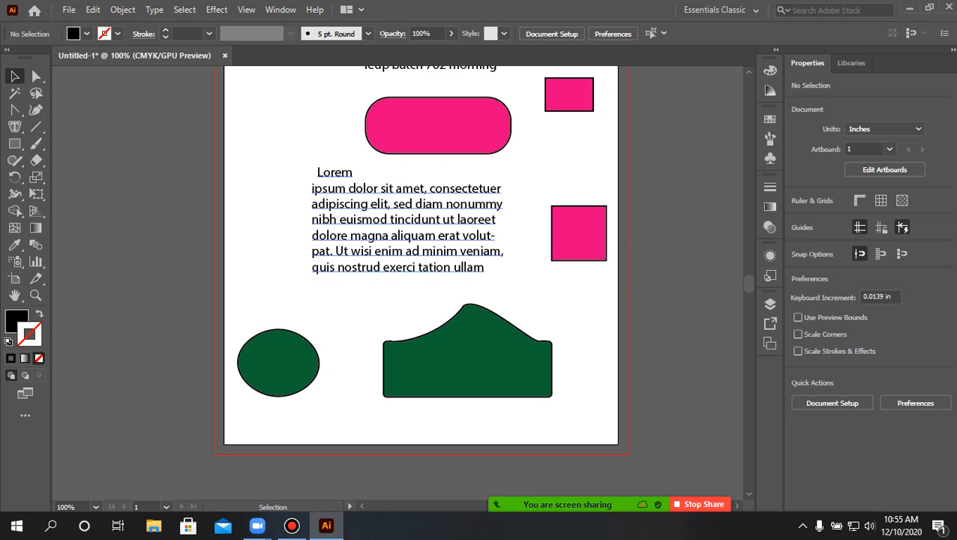
- Scale the group containing the area text down to about 2.54 in wide and 3.53 in high, and deselect it
click(407, 193)
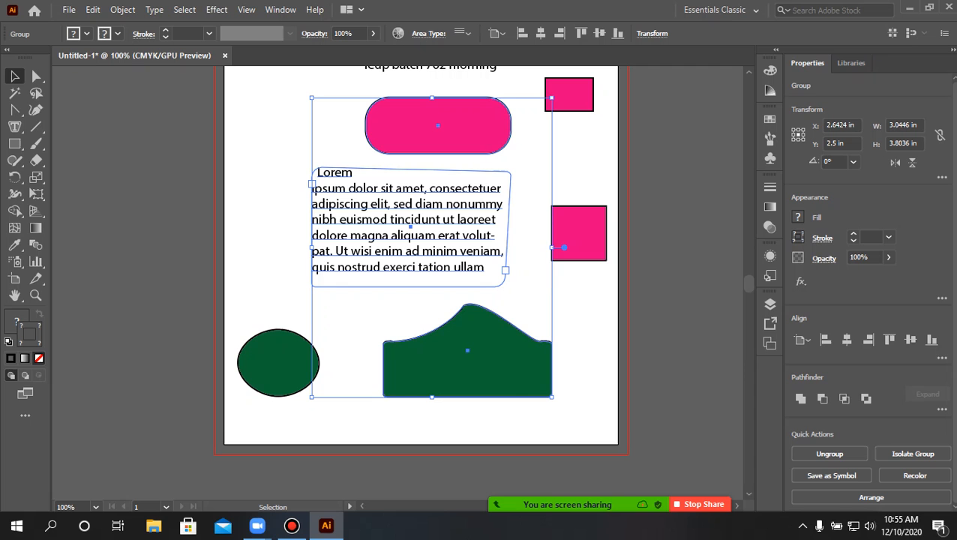
drag(553, 397, 512, 375)
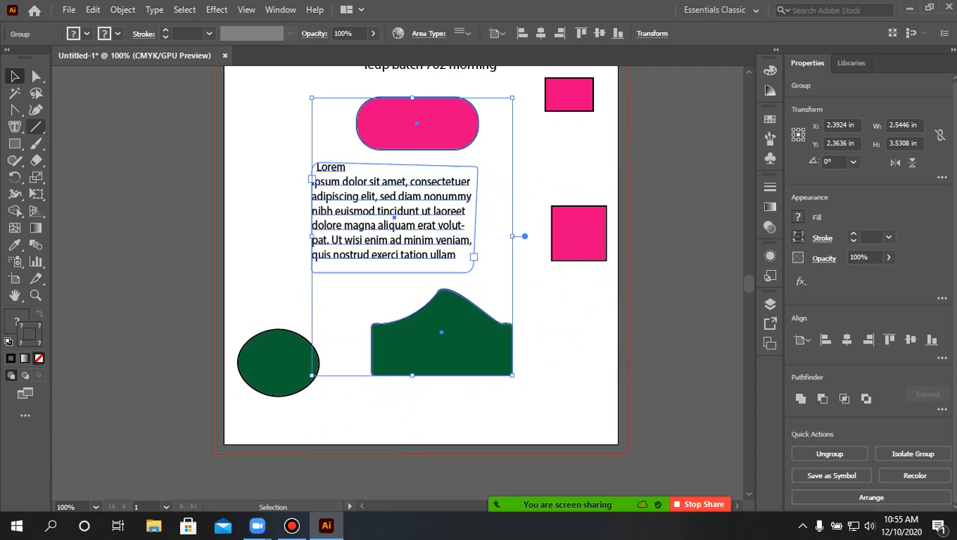
key(ctrl+shift+a)
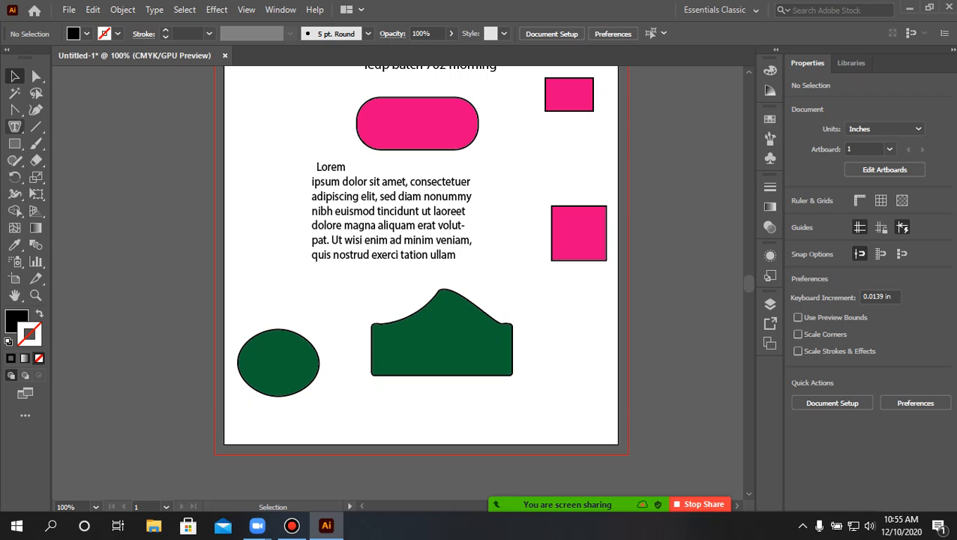
- Convert the lower pink square's outline into a text path filled with placeholder text, using the Type on a Path tool
click(14, 127)
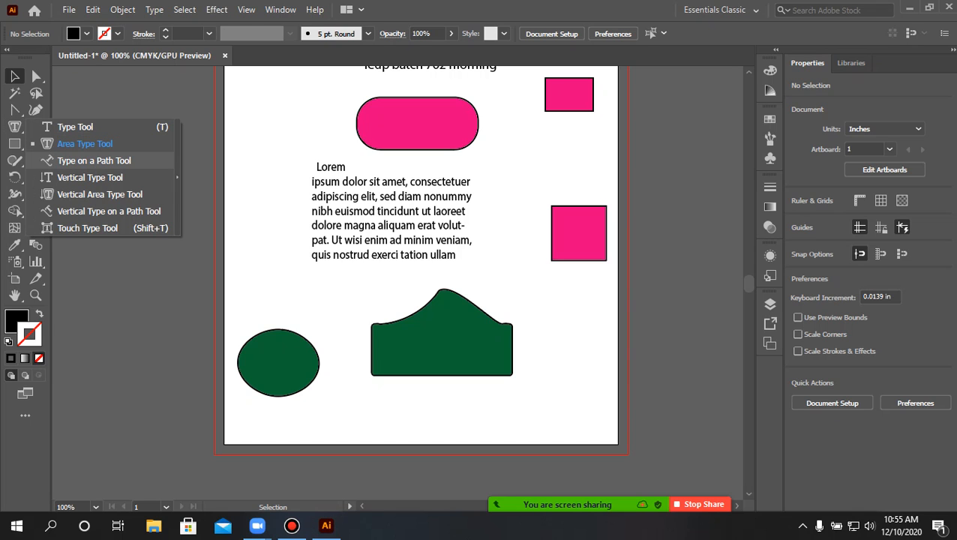
click(93, 161)
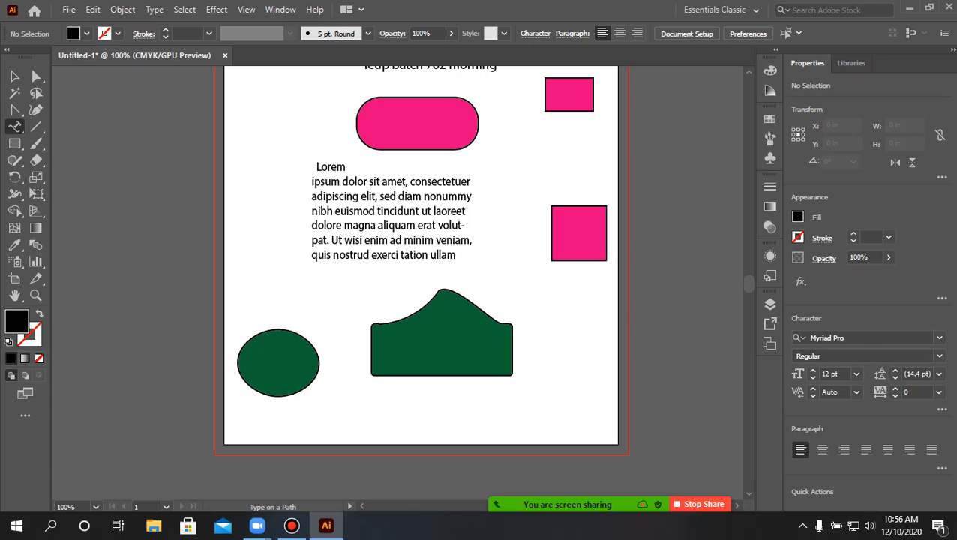
scroll(563, 235, up, 1)
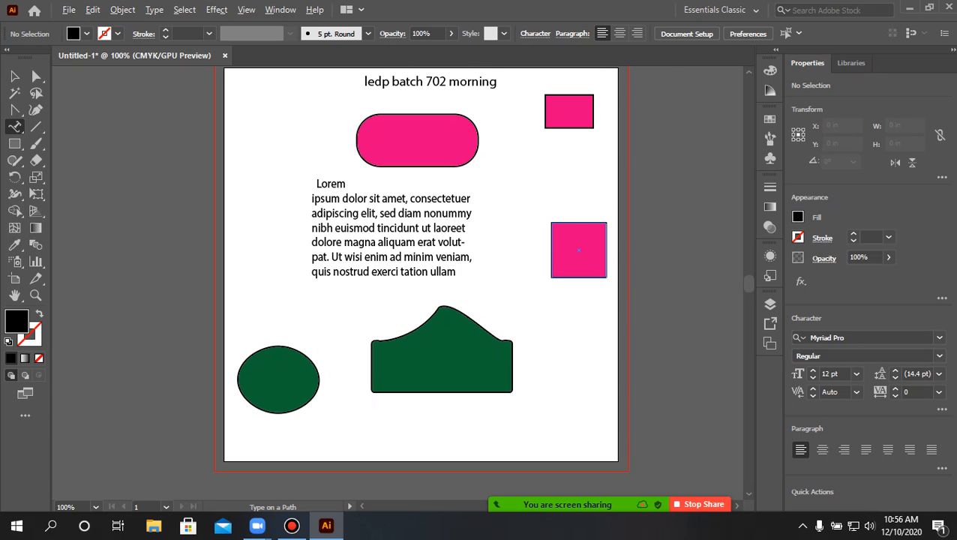
scroll(564, 235, up, 2)
scroll(567, 222, up, 1)
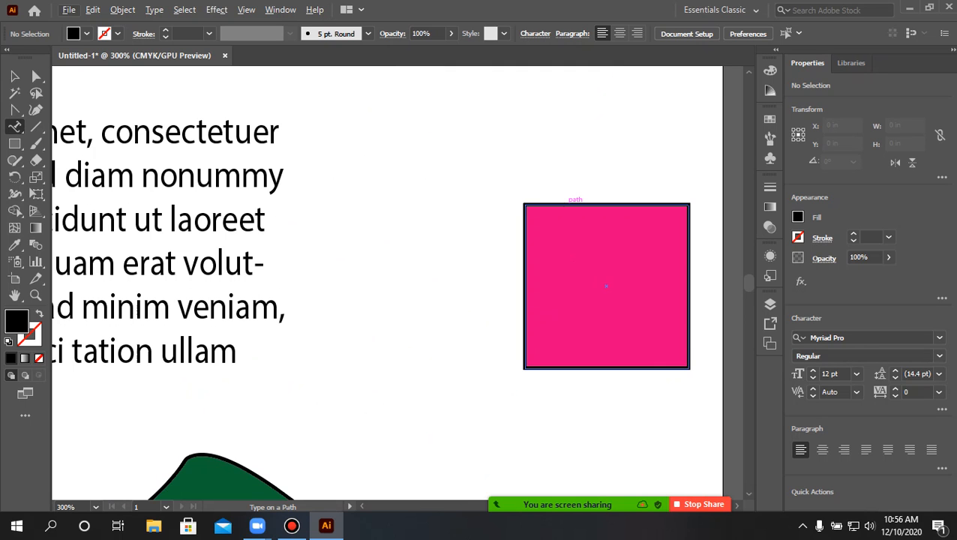
click(542, 204)
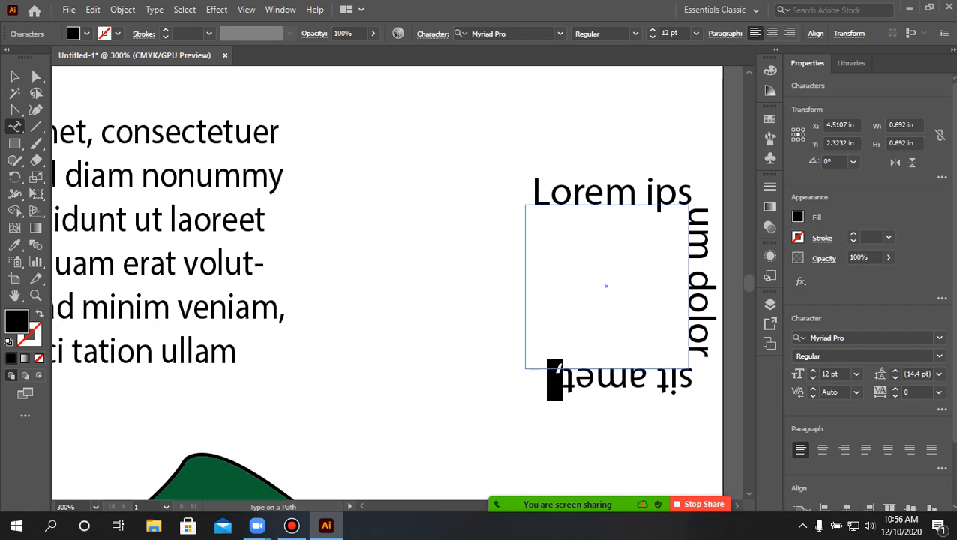
- Delete the final "t," from the placeholder text running around the square path
key(ctrl+minus)
key(ctrl+minus)
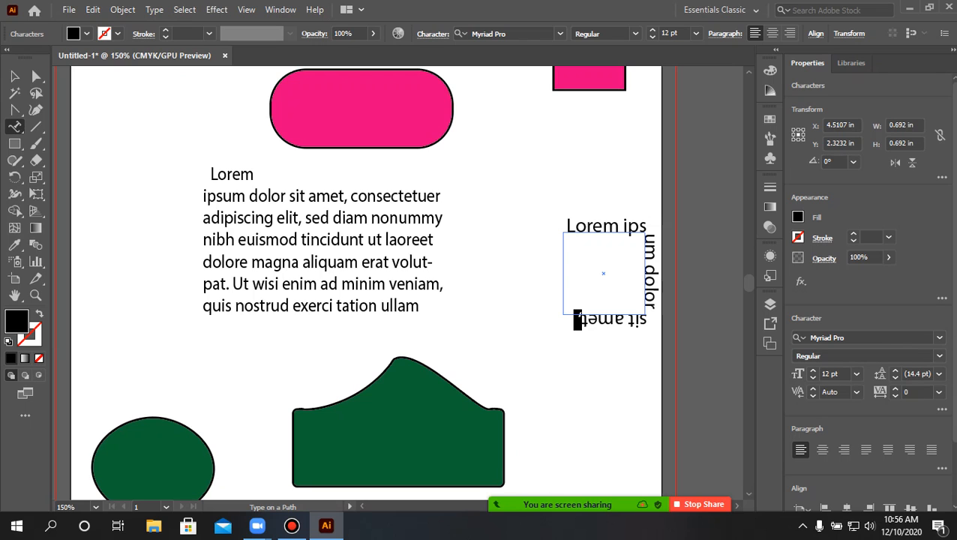
key(ctrl+plus)
key(ctrl+plus)
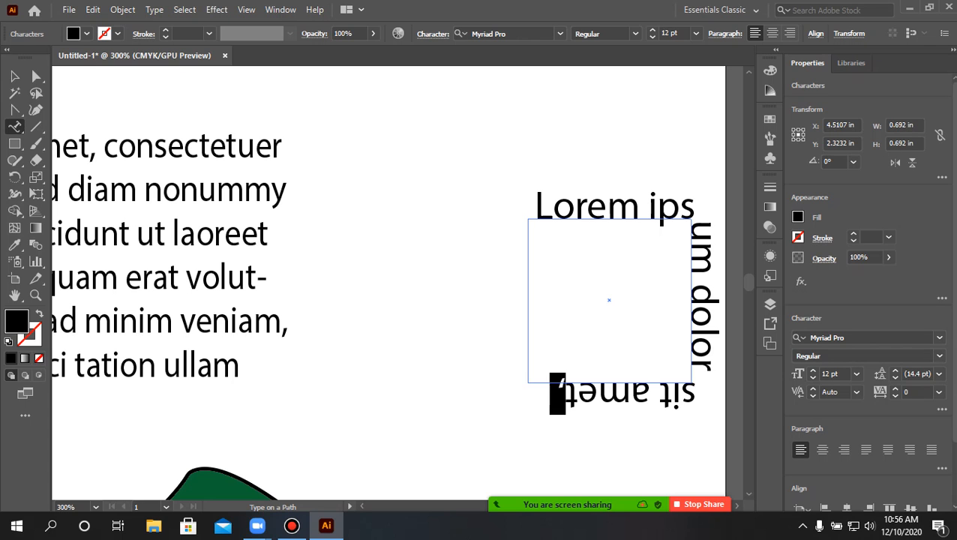
scroll(562, 409, up, 3)
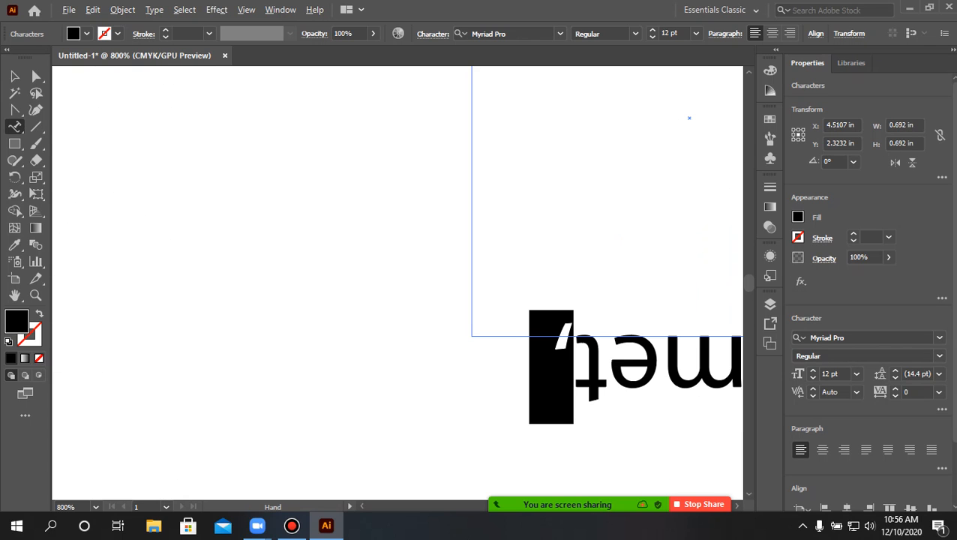
scroll(558, 411, down, 2)
scroll(558, 390, down, 2)
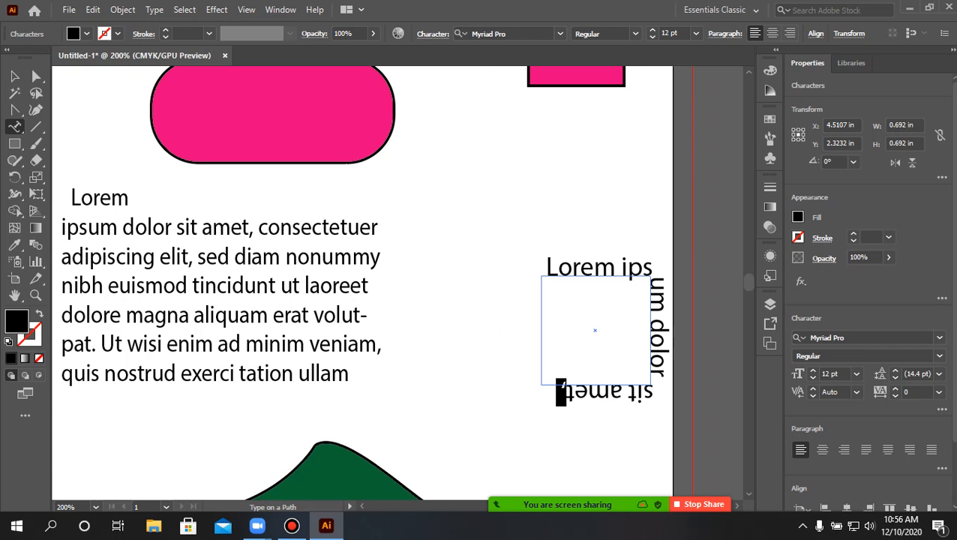
drag(547, 267, 558, 392)
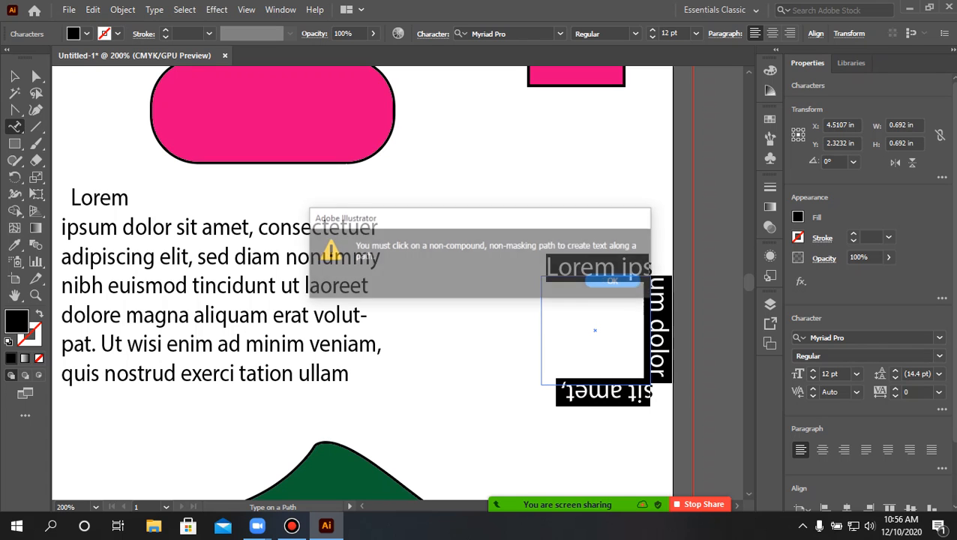
click(615, 281)
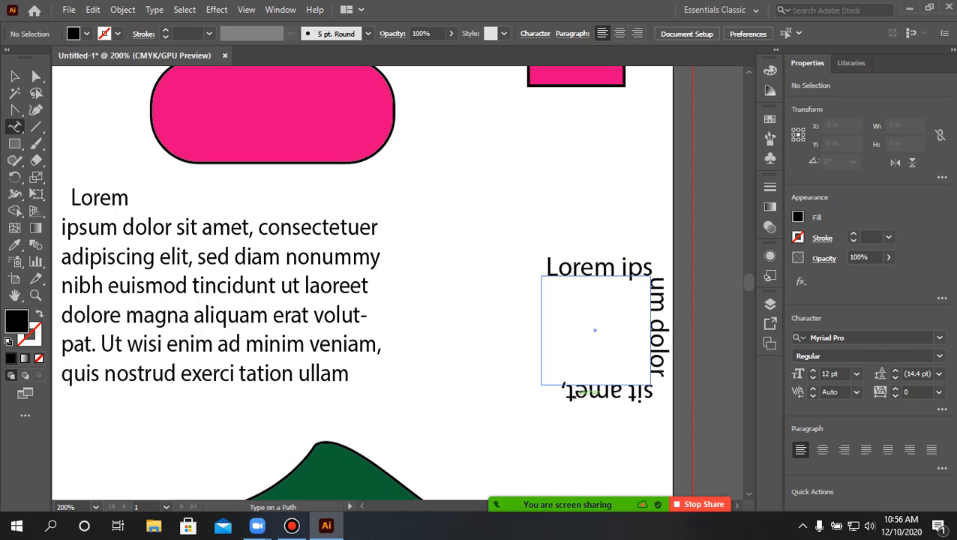
drag(576, 391, 557, 391)
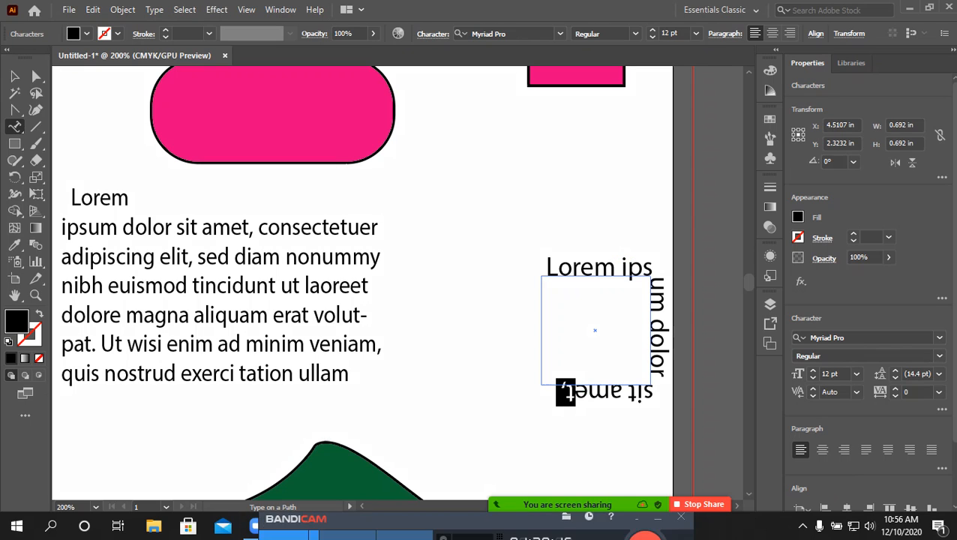
scroll(606, 369, up, 3)
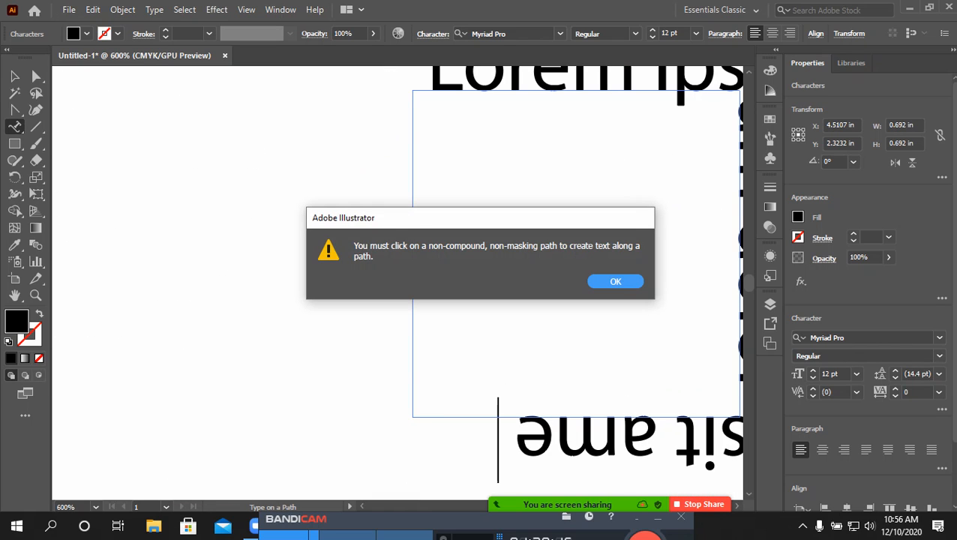
key(Return)
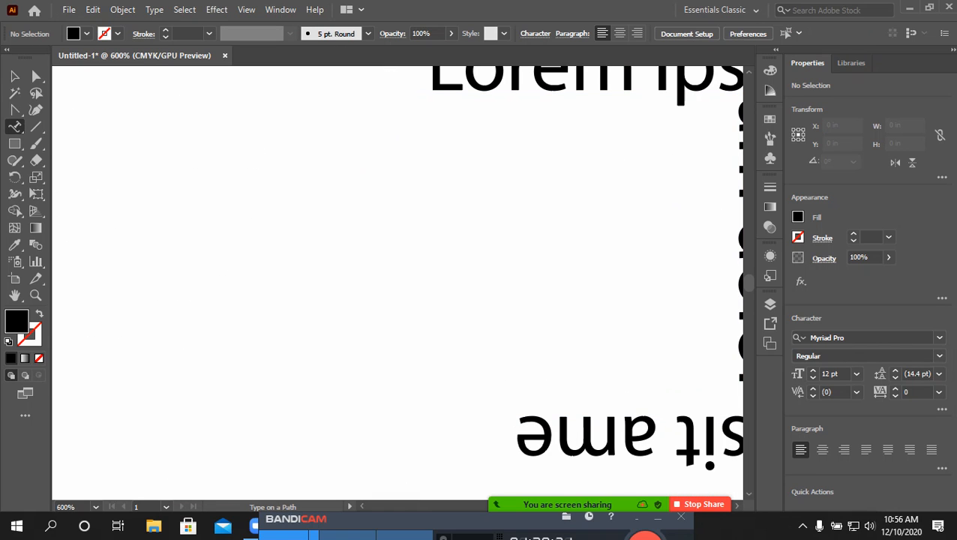
- Try to select the square's path text from its first word around the upper-right corner
key(space)
drag(606, 369, 391, 331)
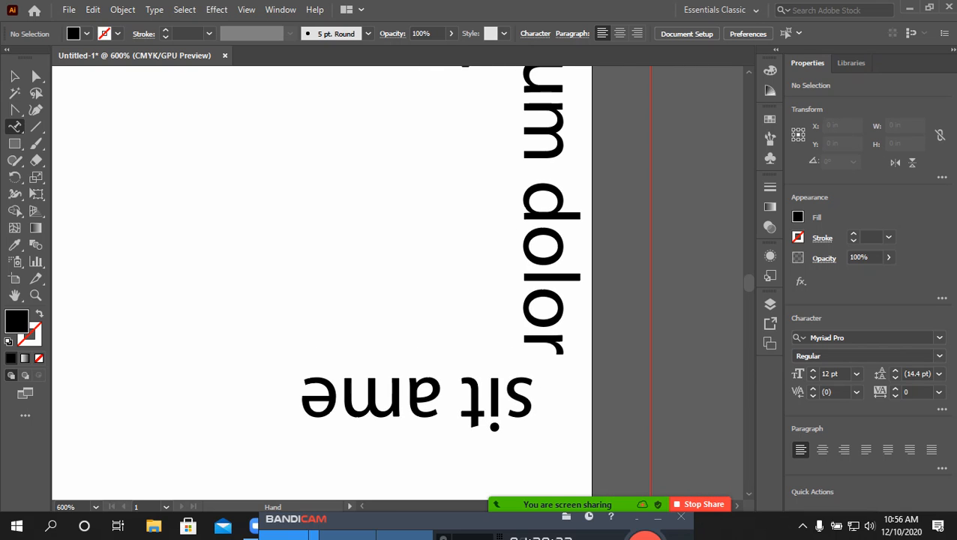
key(ctrl+minus)
key(ctrl+minus)
key(ctrl+minus)
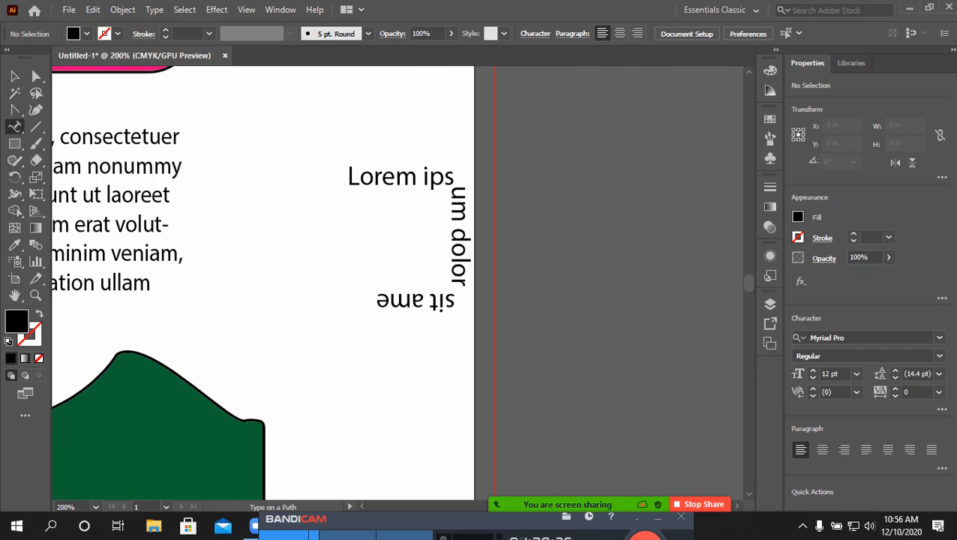
click(417, 177)
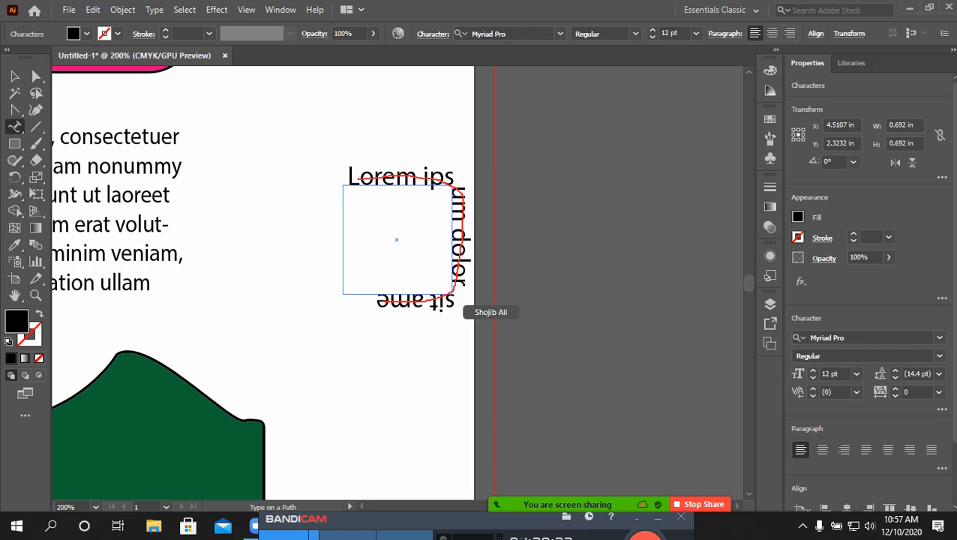
drag(347, 177, 459, 194)
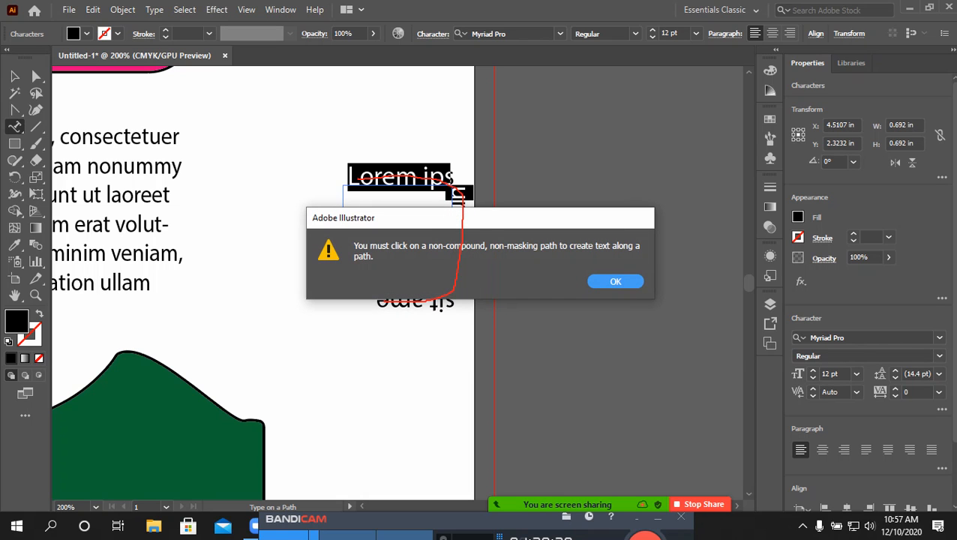
key(Return)
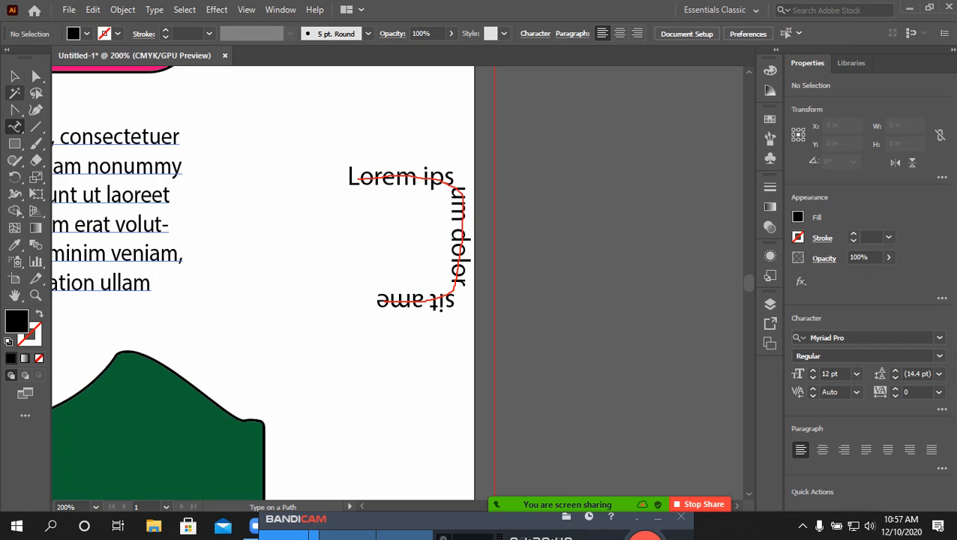
- Move the square path text horizontally away from the artboard's right edge to X 4.2852 in
click(15, 75)
drag(342, 294, 454, 186)
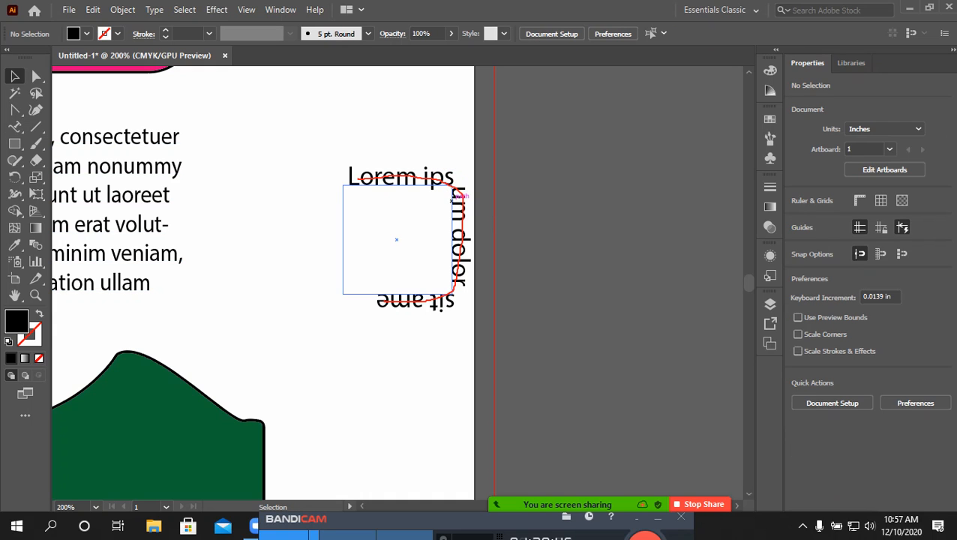
drag(452, 200, 424, 205)
scroll(336, 191, up, 1)
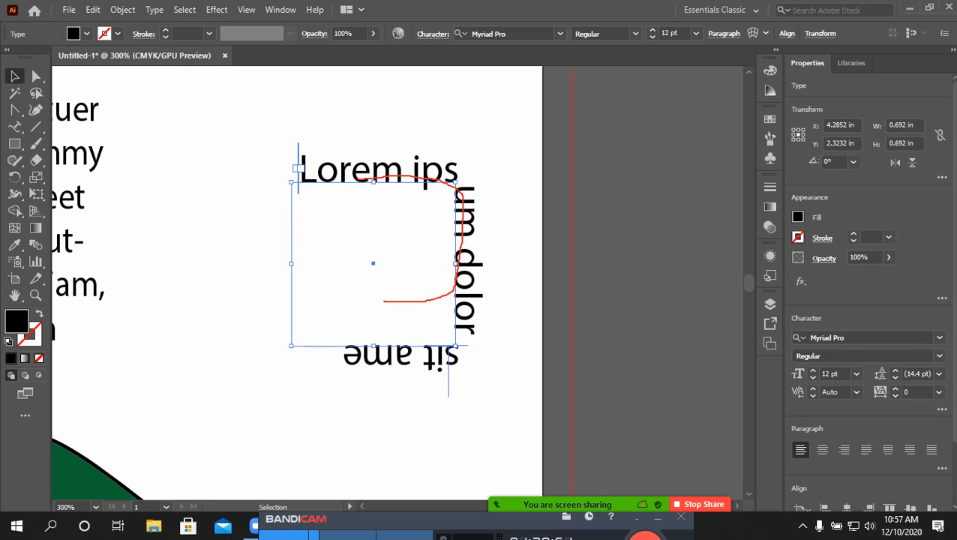
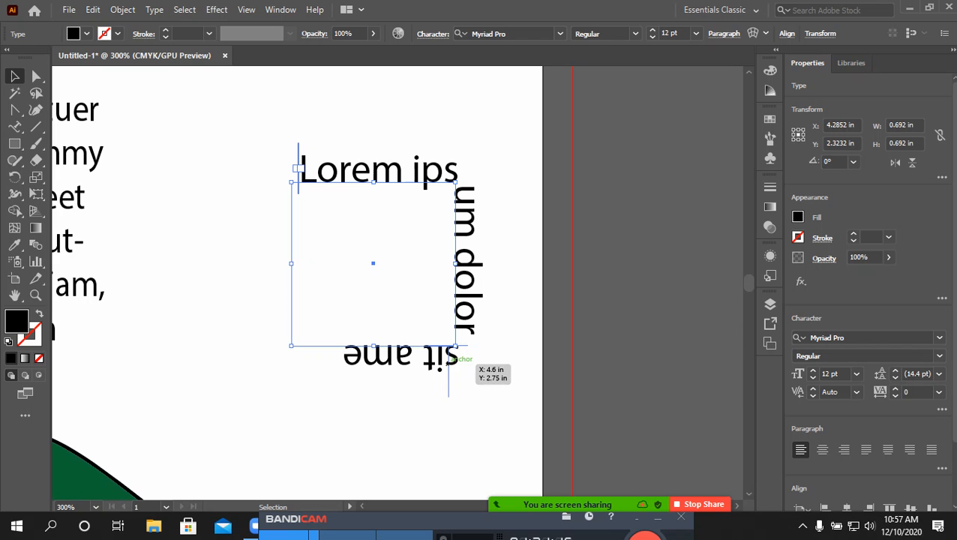
- Flip the path text inside the square, then back outside so it starts on the square's right side
drag(448, 367, 433, 231)
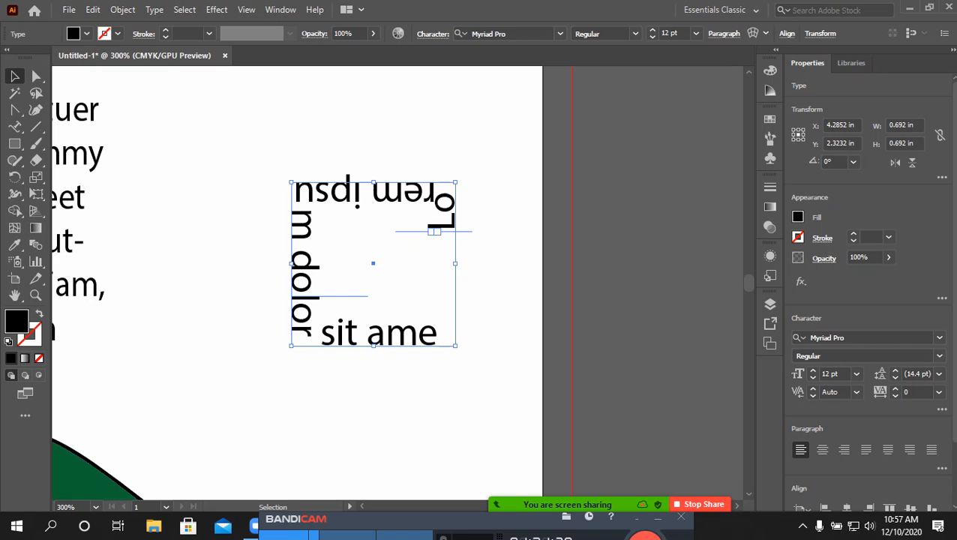
drag(434, 231, 473, 242)
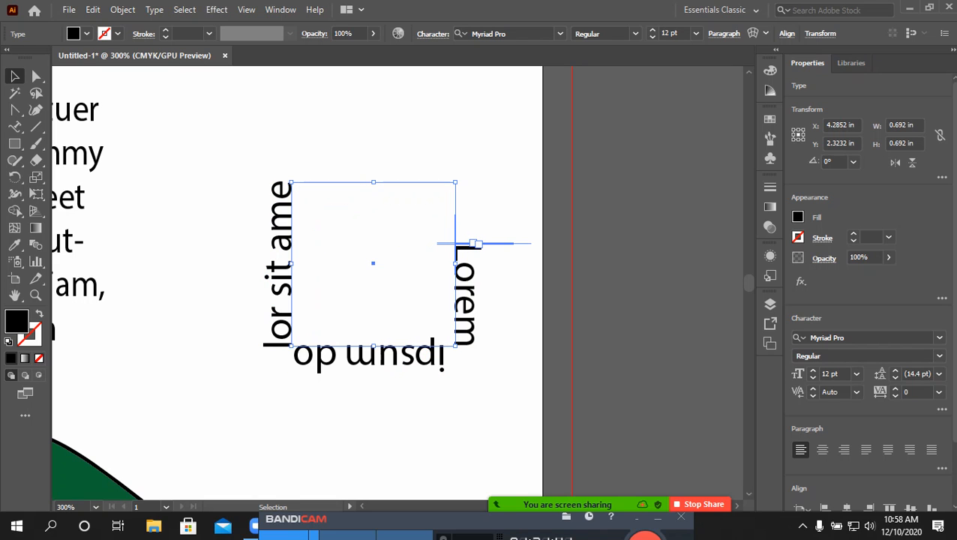
scroll(472, 243, down, 1)
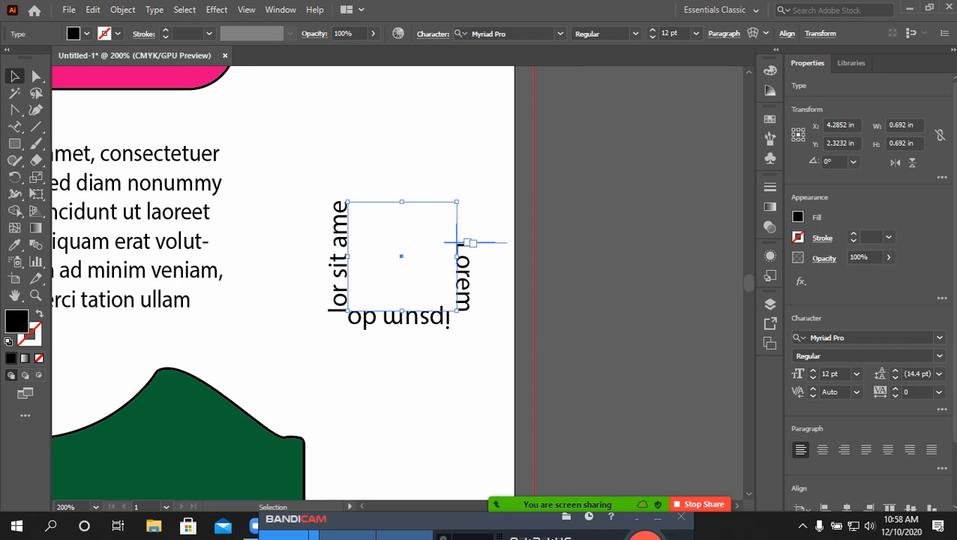
- Fill the pink rounded rectangle under the heading with vertical placeholder text using the Vertical Area Type tool, then deselect it
key(ctrl+shift+a)
drag(469, 306, 681, 213)
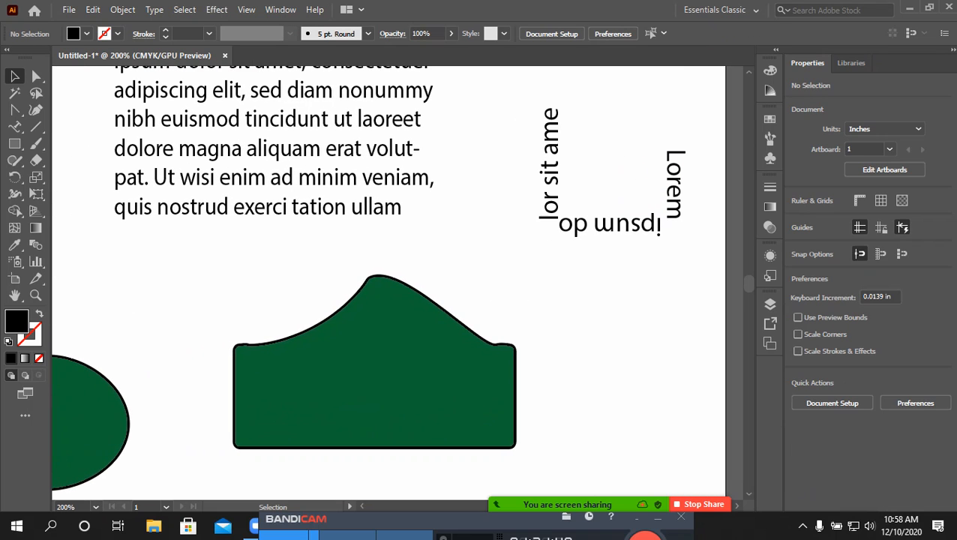
drag(15, 127, 90, 177)
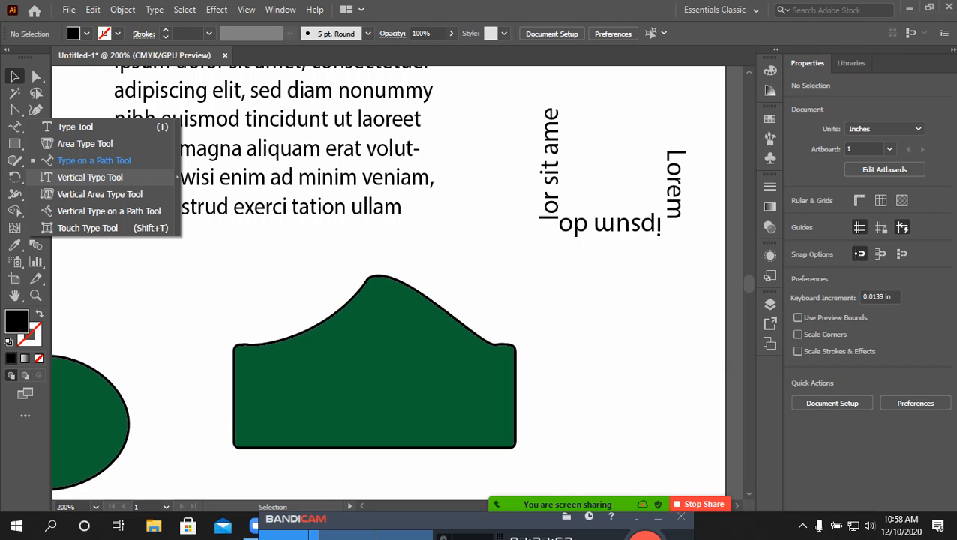
drag(90, 177, 99, 194)
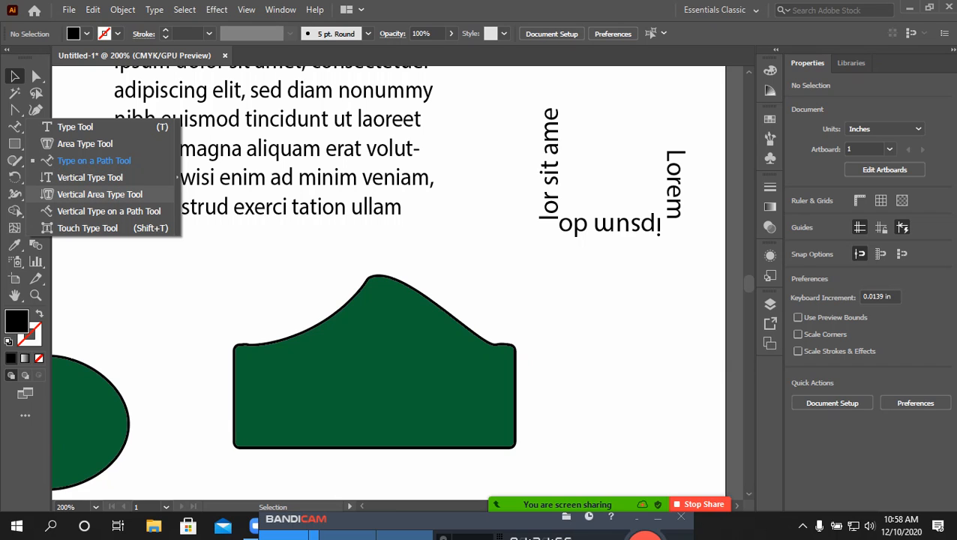
mouse_move(99, 195)
mouse_down()
mouse_move(84, 143)
mouse_move(105, 211)
mouse_move(99, 194)
mouse_up()
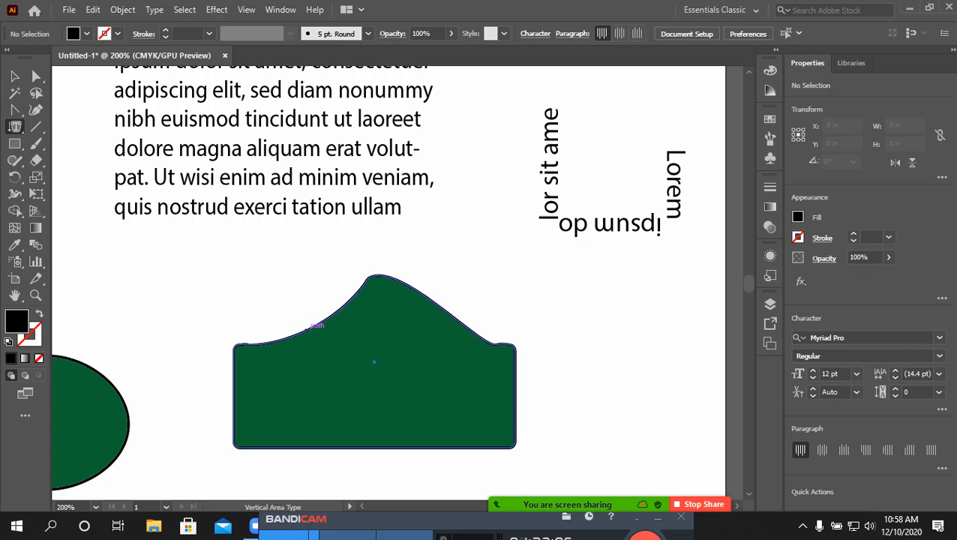
drag(318, 324, 522, 493)
drag(522, 71, 484, 217)
click(493, 209)
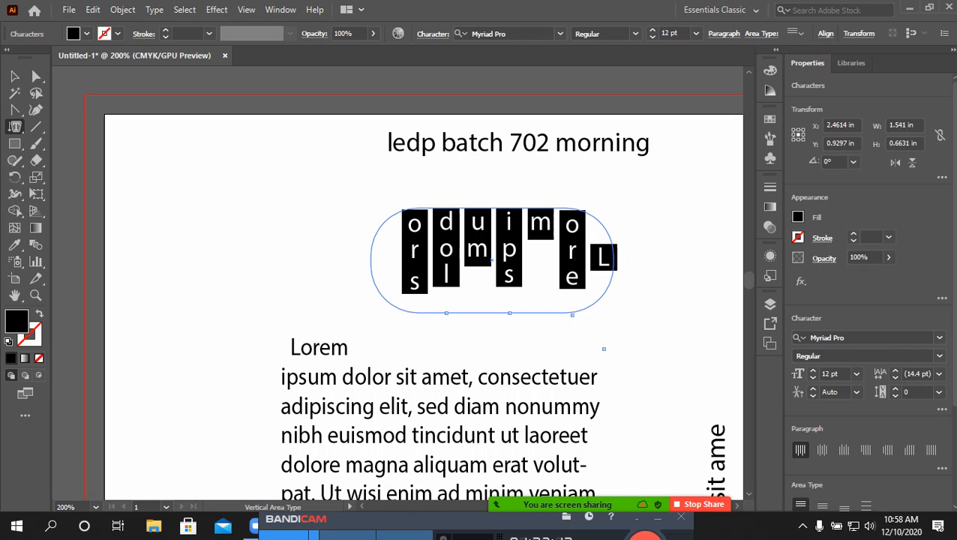
key(Escape)
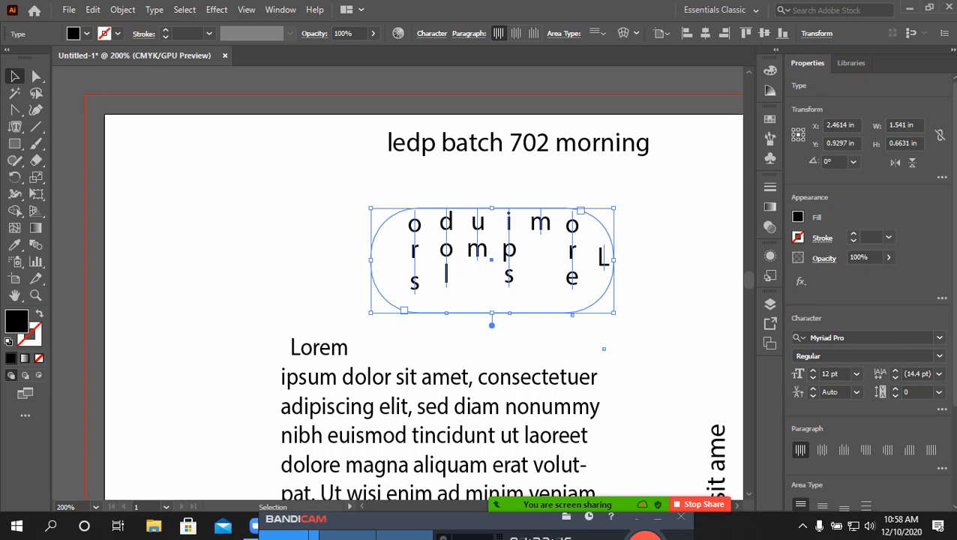
key(ctrl+shift+a)
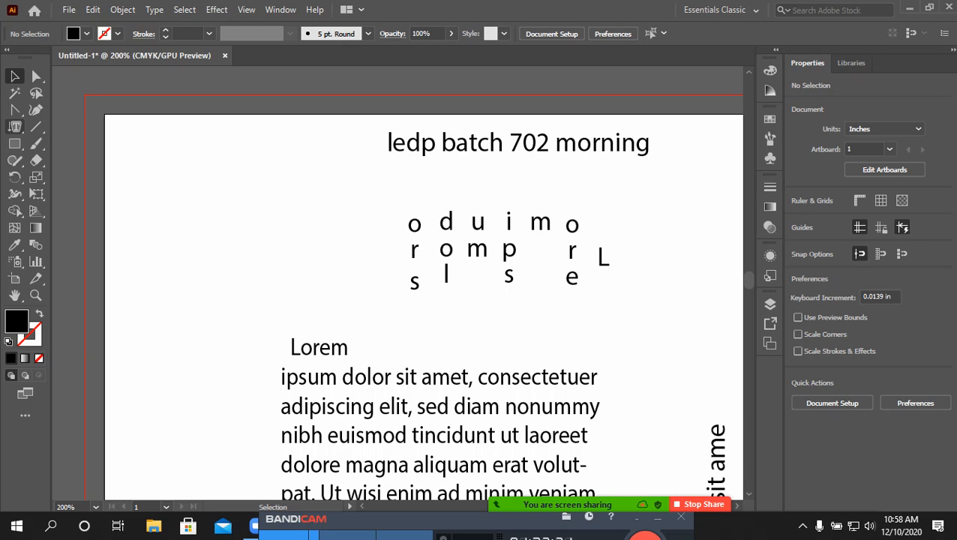
- Enlarge the letter "e" in the heading "ledp batch 702 morning" with the Touch Type tool
click(14, 126)
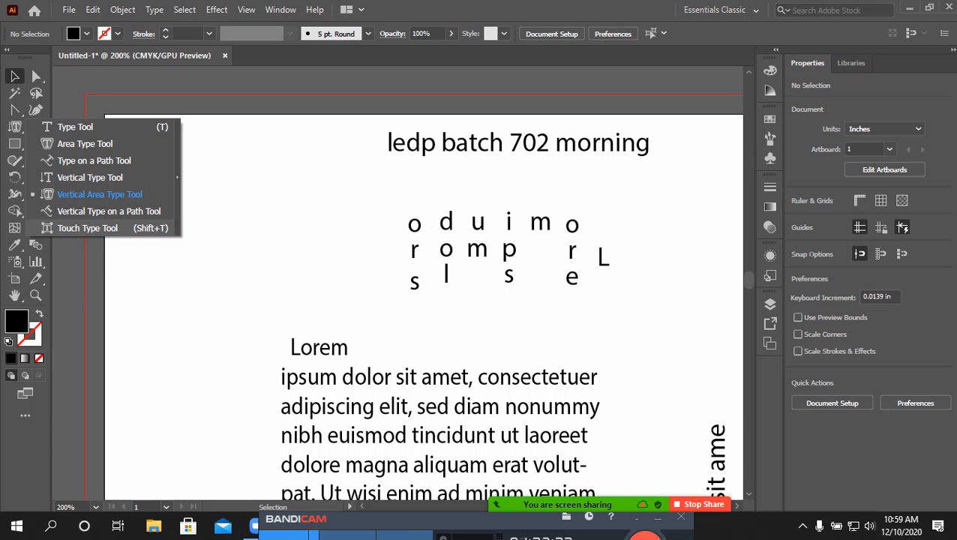
click(87, 229)
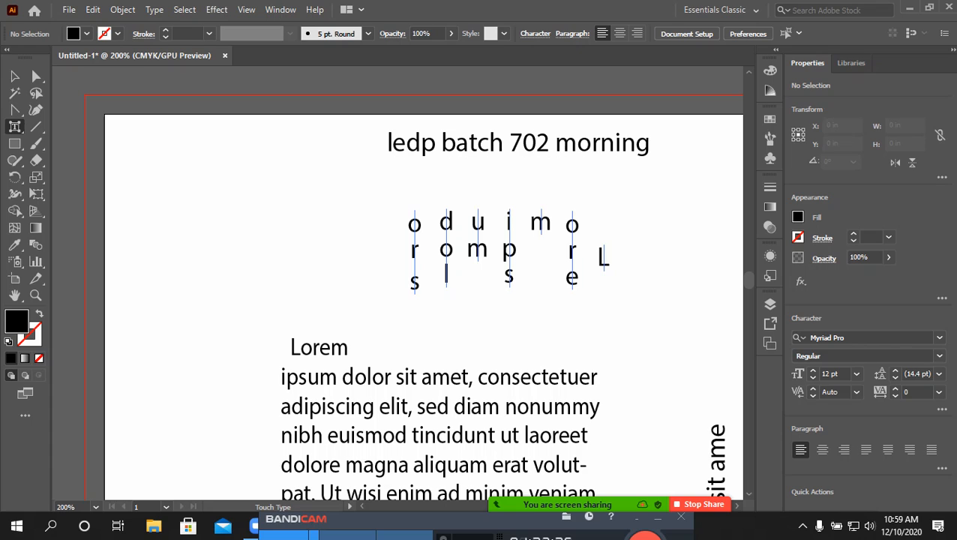
click(14, 126)
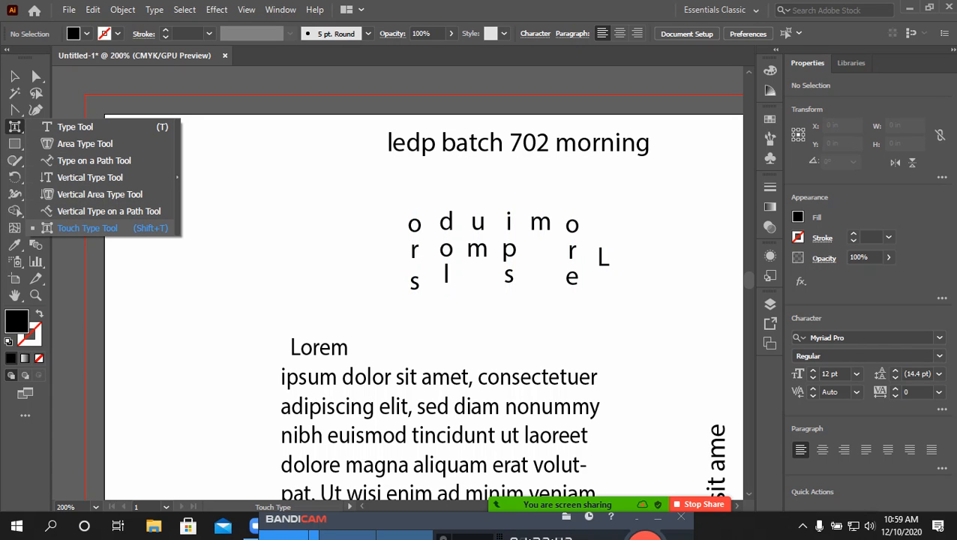
click(87, 228)
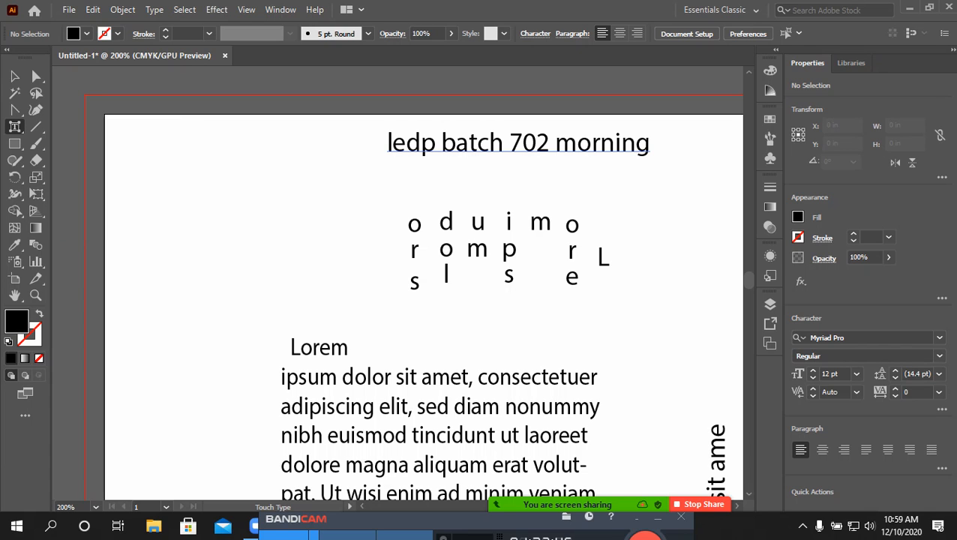
click(399, 144)
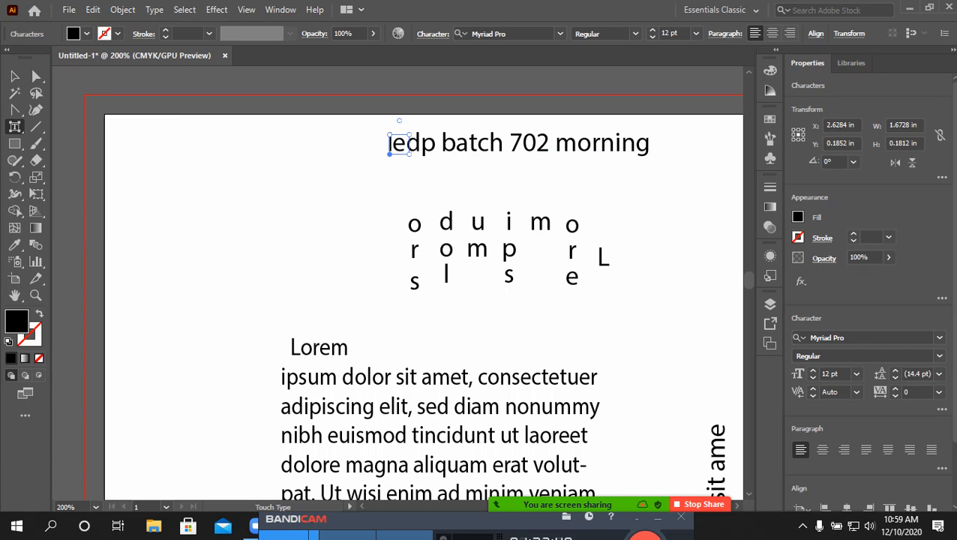
mouse_move(409, 135)
mouse_down()
mouse_move(426, 118)
mouse_move(417, 126)
mouse_up()
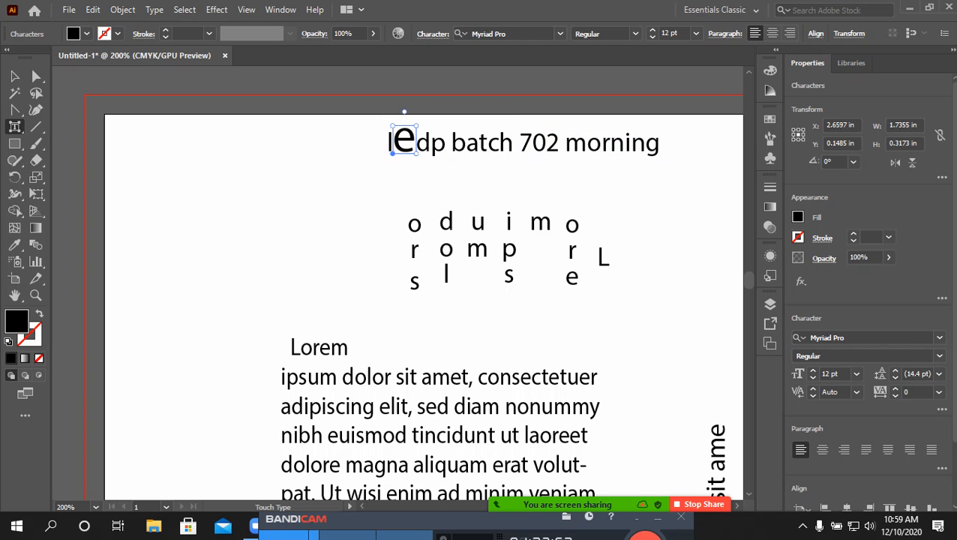
- Shift the letter "p" of "ledp" slightly with the Touch Type tool and fill it with red
click(435, 146)
mouse_move(448, 135)
mouse_down()
mouse_move(455, 122)
mouse_move(444, 141)
mouse_move(431, 138)
mouse_move(439, 133)
mouse_up()
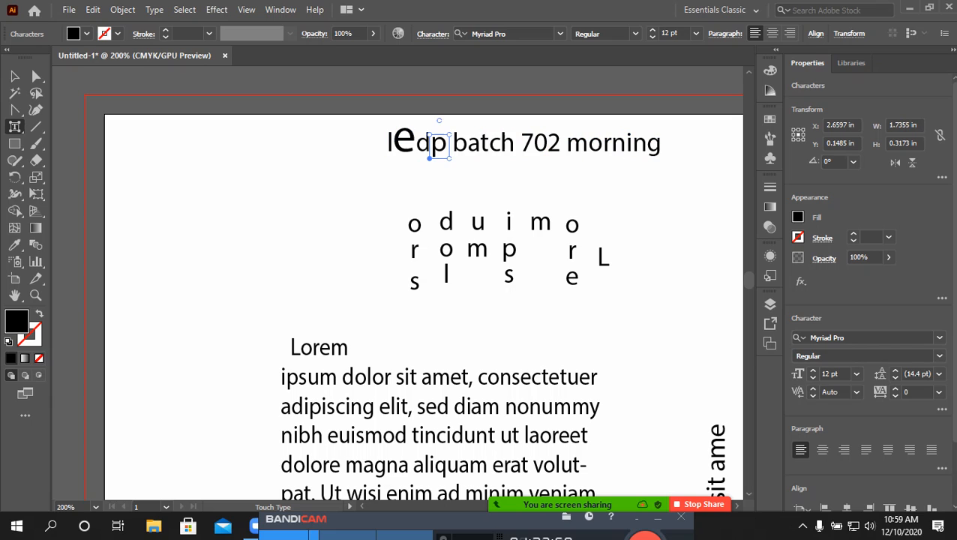
click(86, 33)
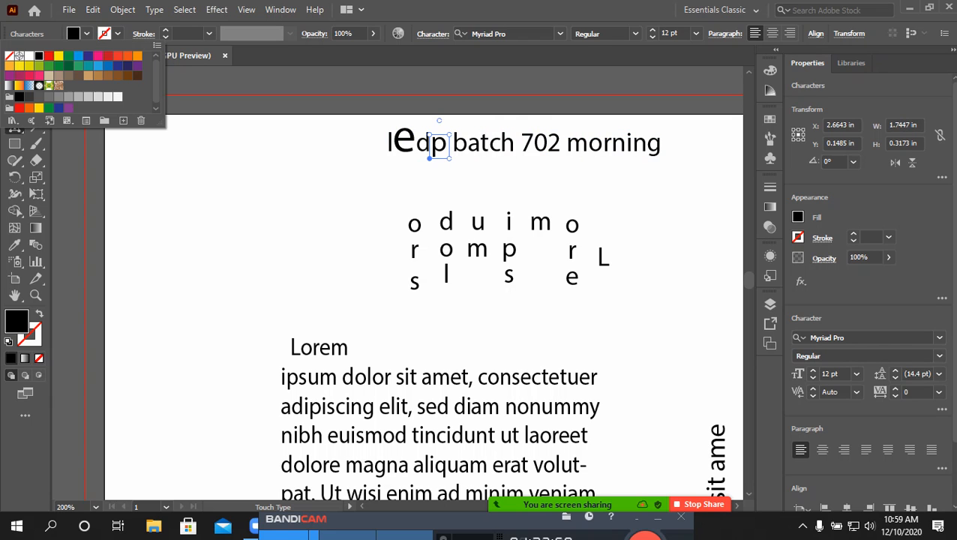
click(48, 55)
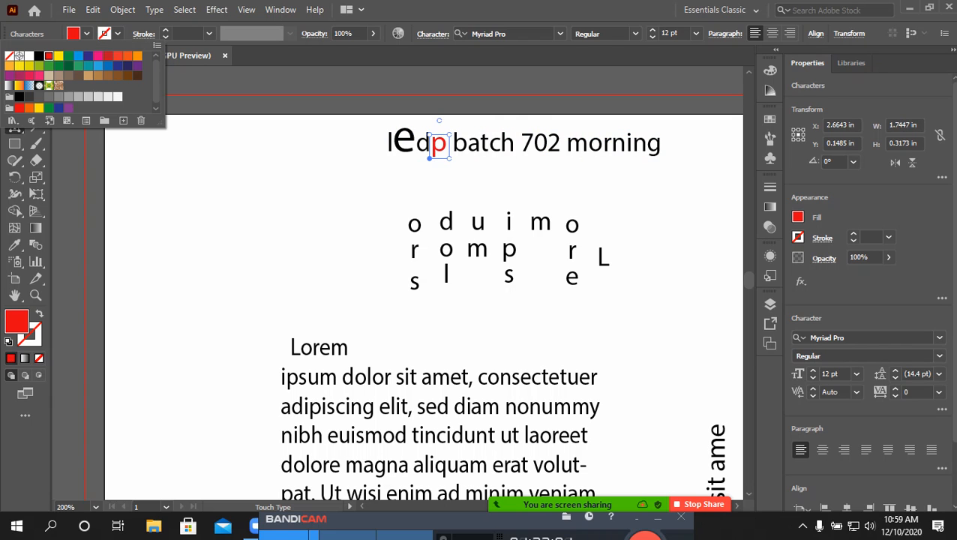
key(Escape)
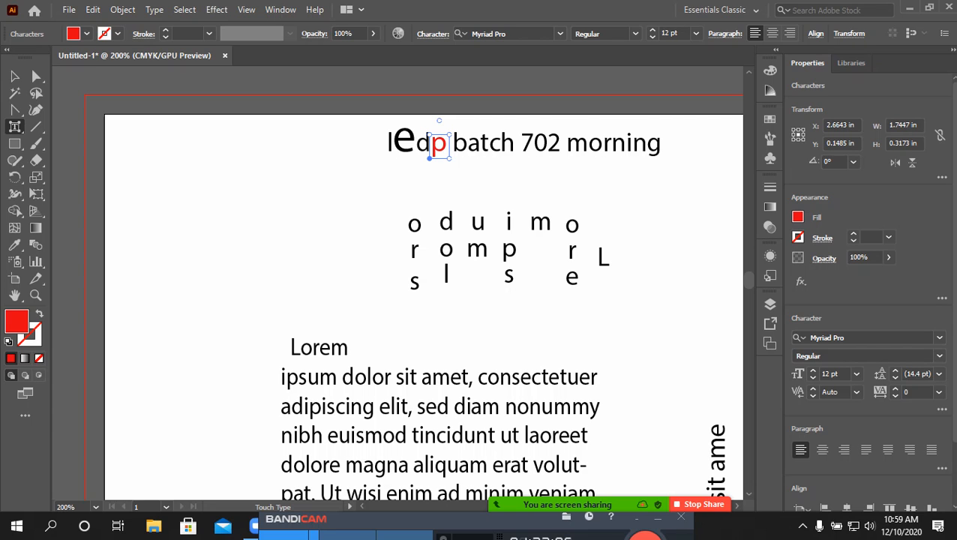
- Fill the enlarged letter "e" in the heading with the orange-red swatch C=0 M=90 Y=85 K=0
click(528, 142)
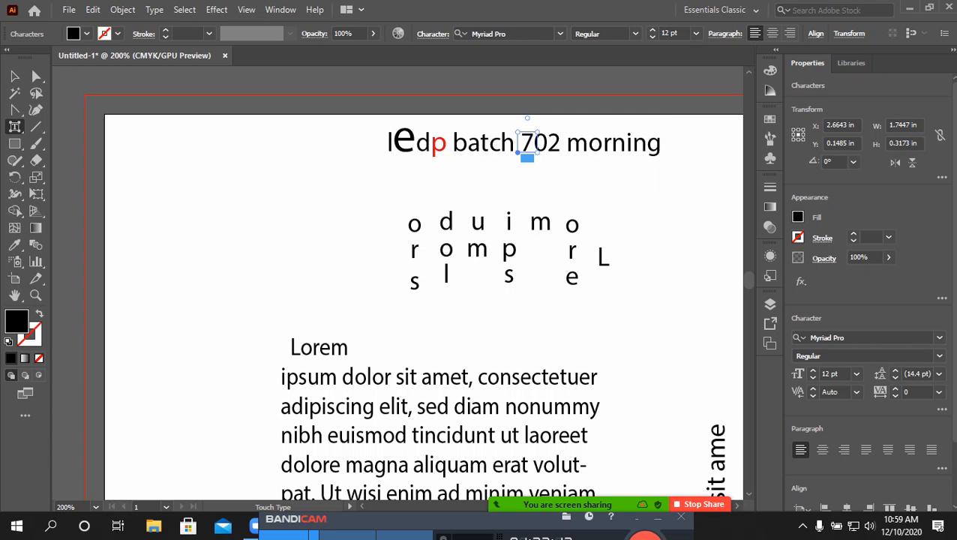
click(439, 144)
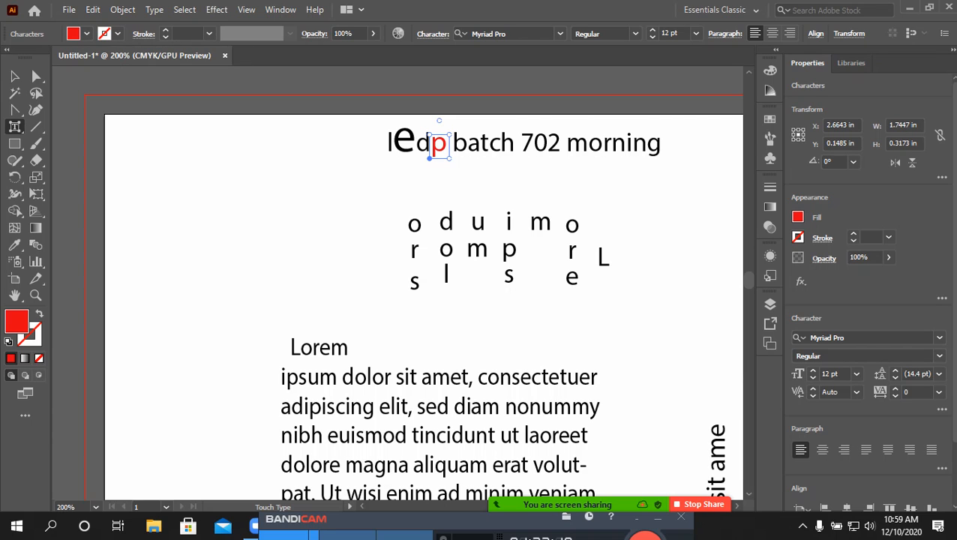
click(404, 139)
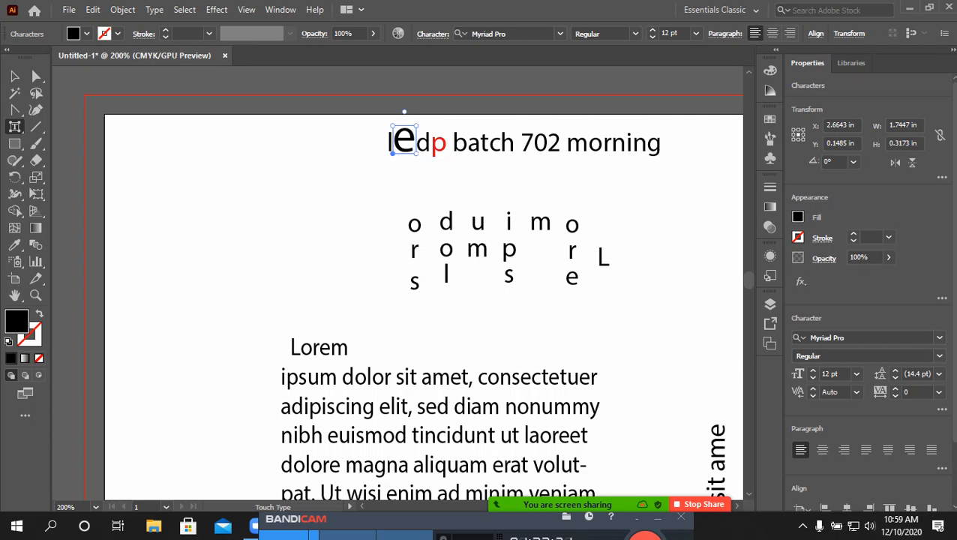
click(74, 33)
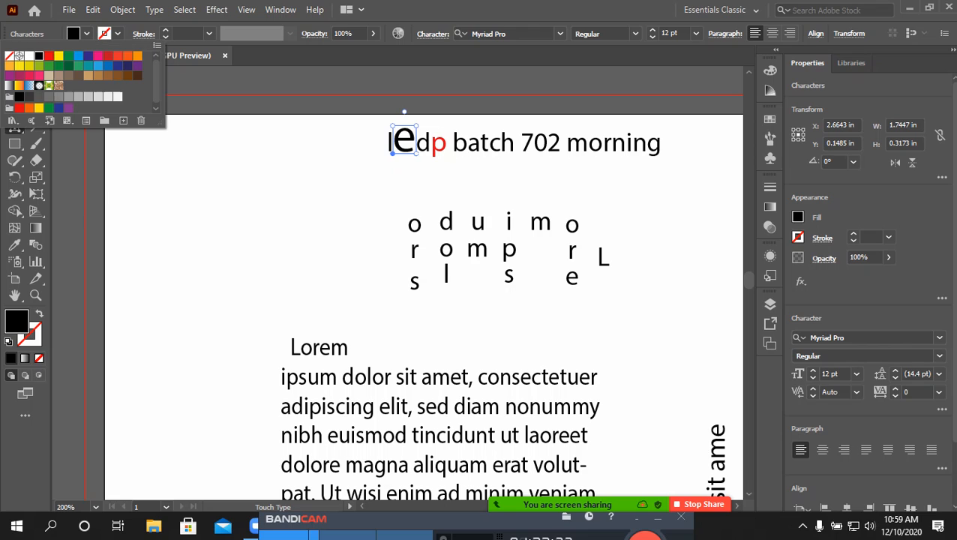
click(117, 55)
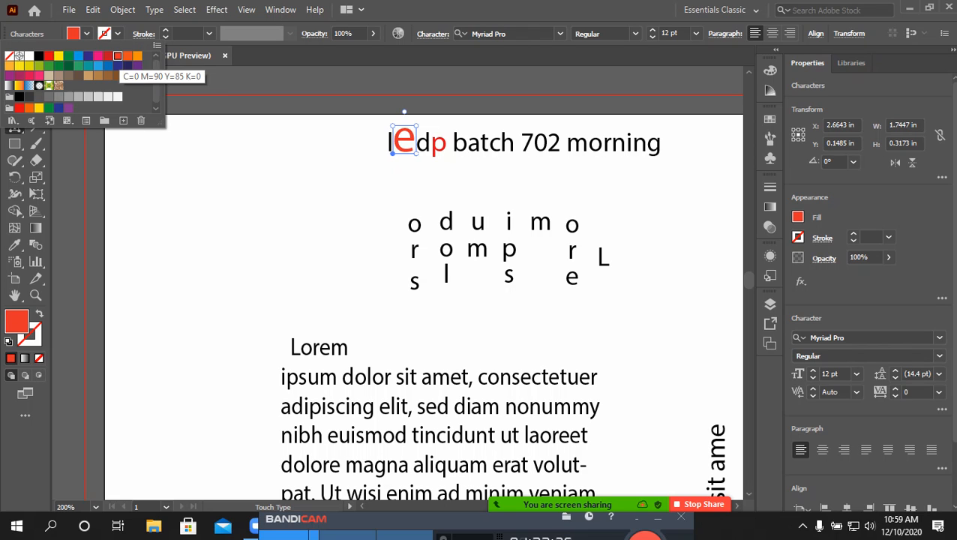
key(Escape)
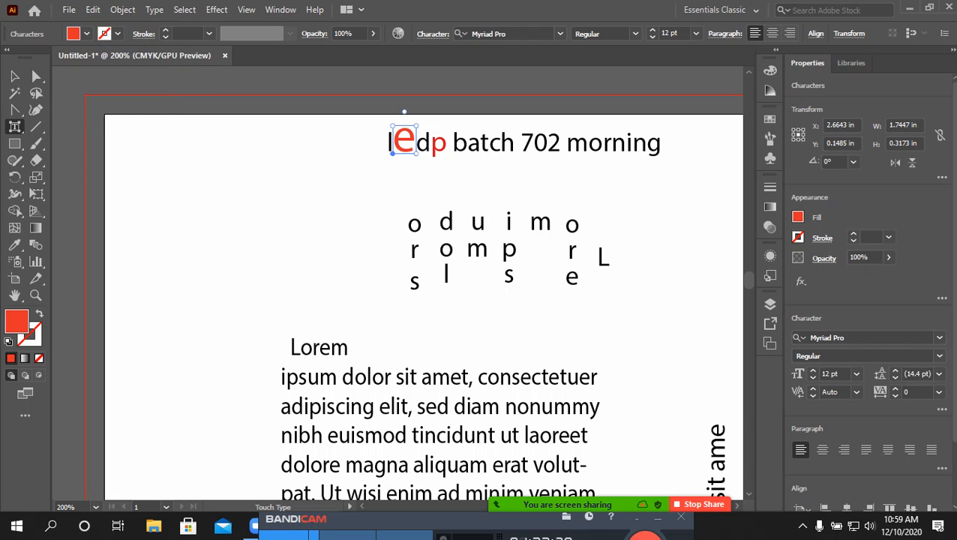
- Select the digits 7 and 2 of "702" individually with the Touch Type tool and view the fill swatches
click(528, 142)
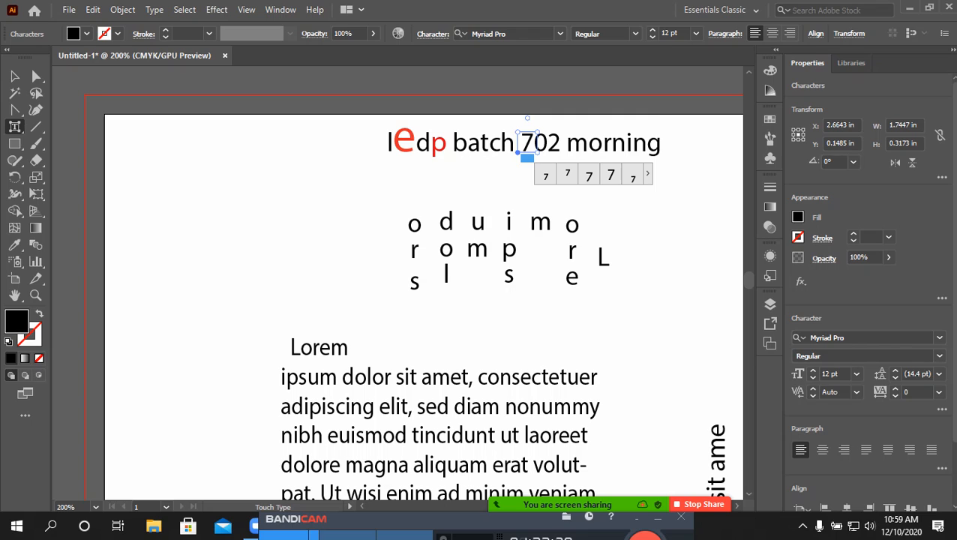
key(ctrl)
key(shift+t)
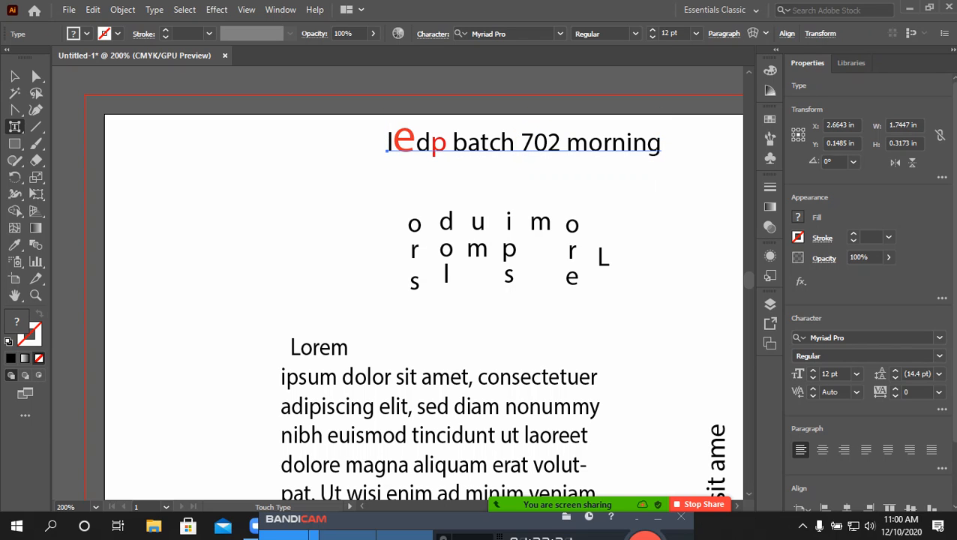
click(528, 143)
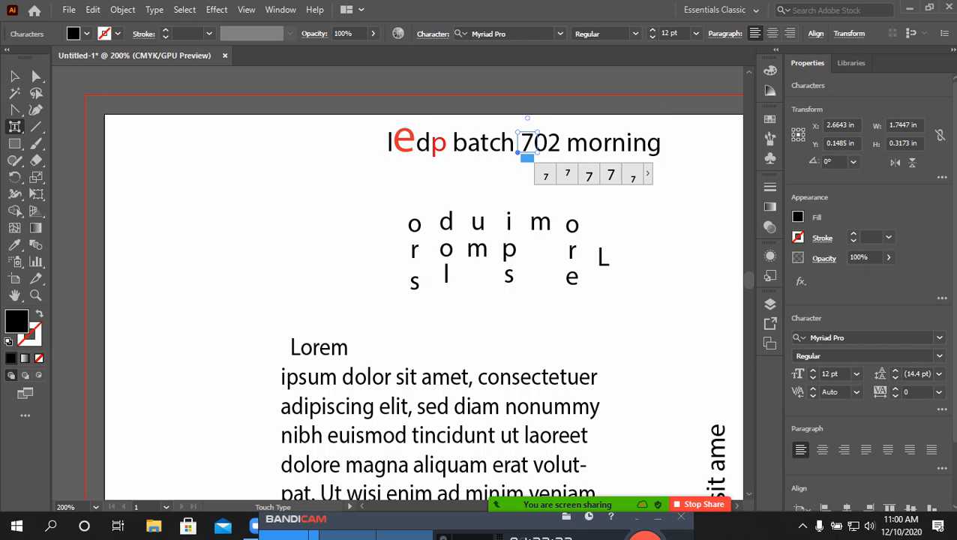
click(553, 143)
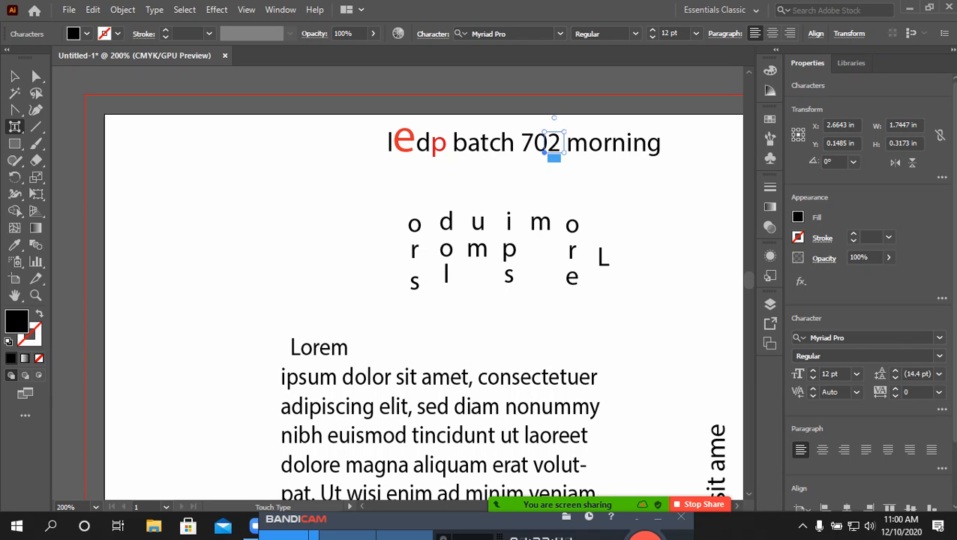
click(87, 34)
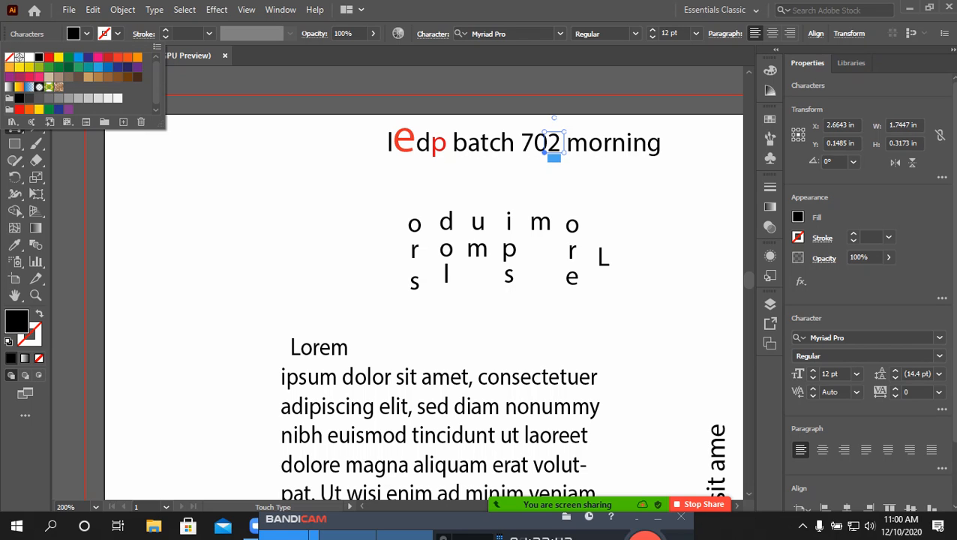
key(Escape)
click(14, 127)
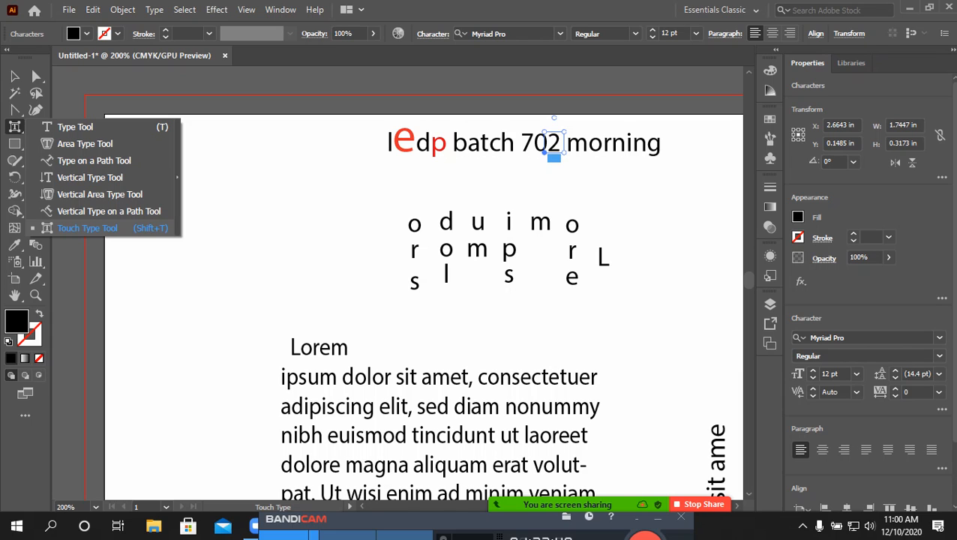
click(251, 526)
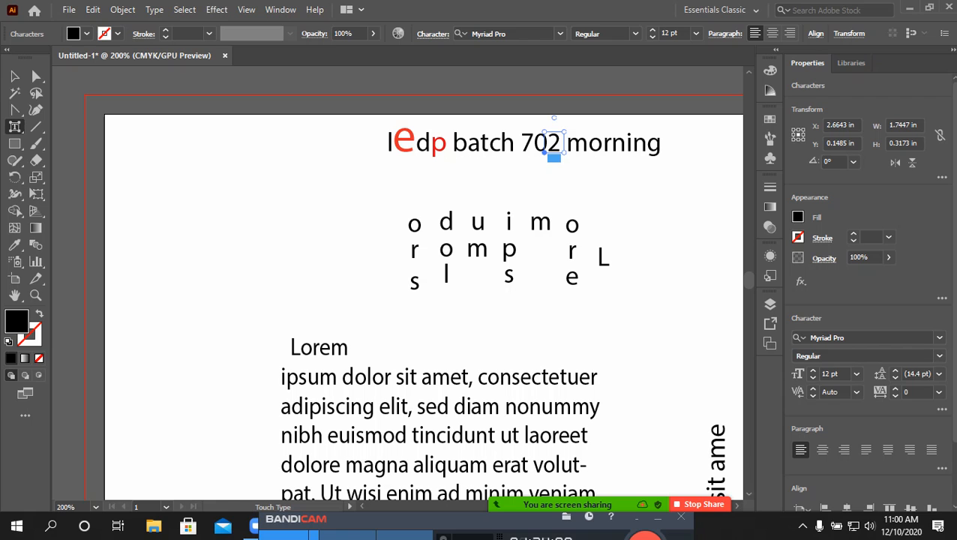
key(ctrl+t)
key(ctrl+t)
click(399, 33)
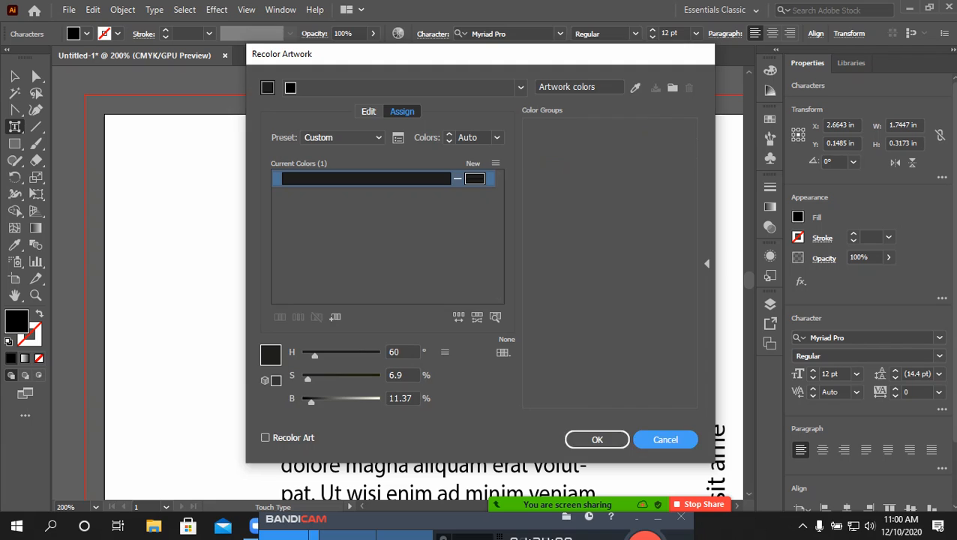
click(665, 440)
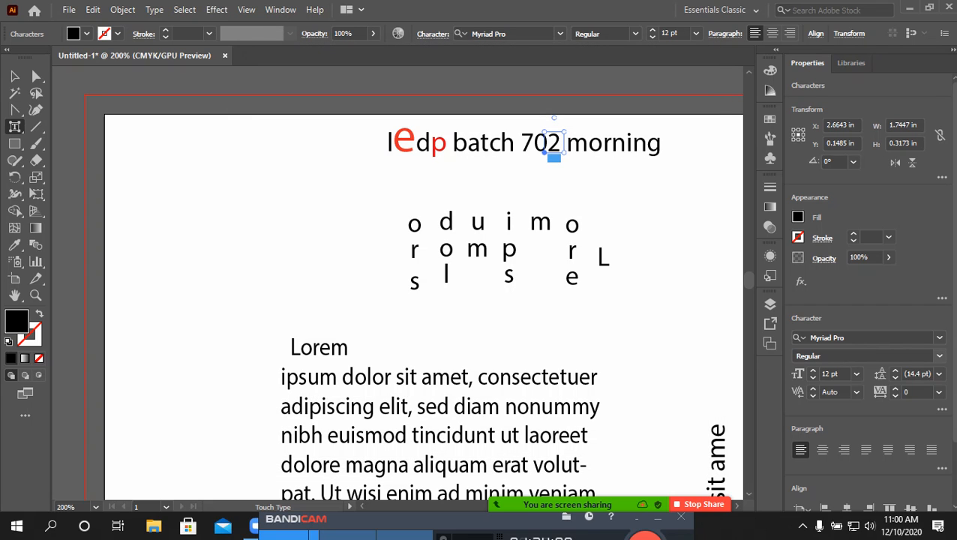
- Deselect the heading's characters and switch back to the Selection tool
scroll(900, 360, down, 2)
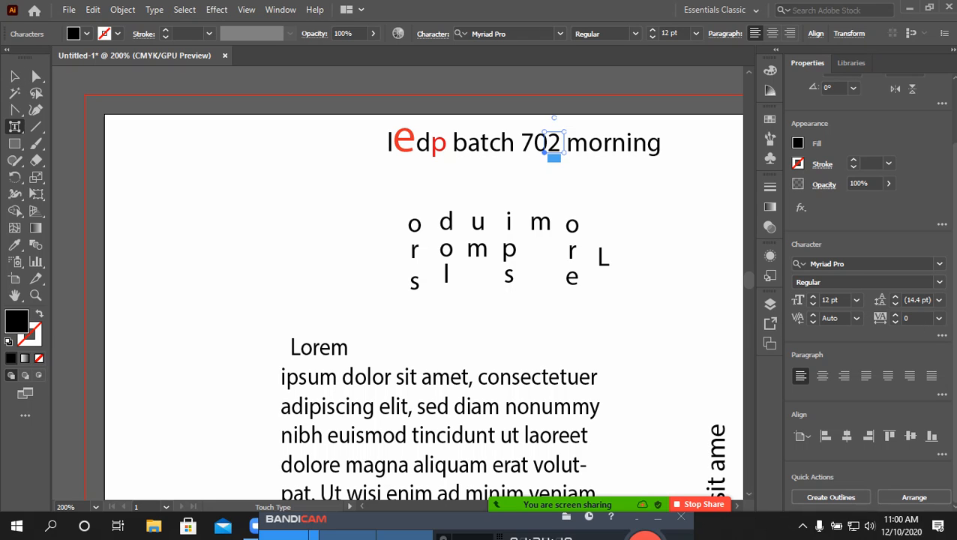
click(460, 142)
key(ctrl+shift+a)
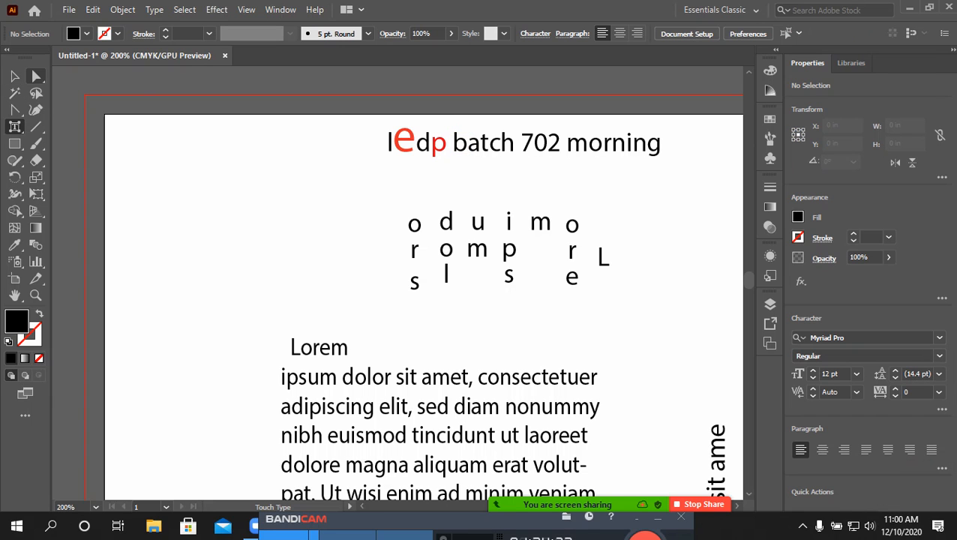
click(14, 75)
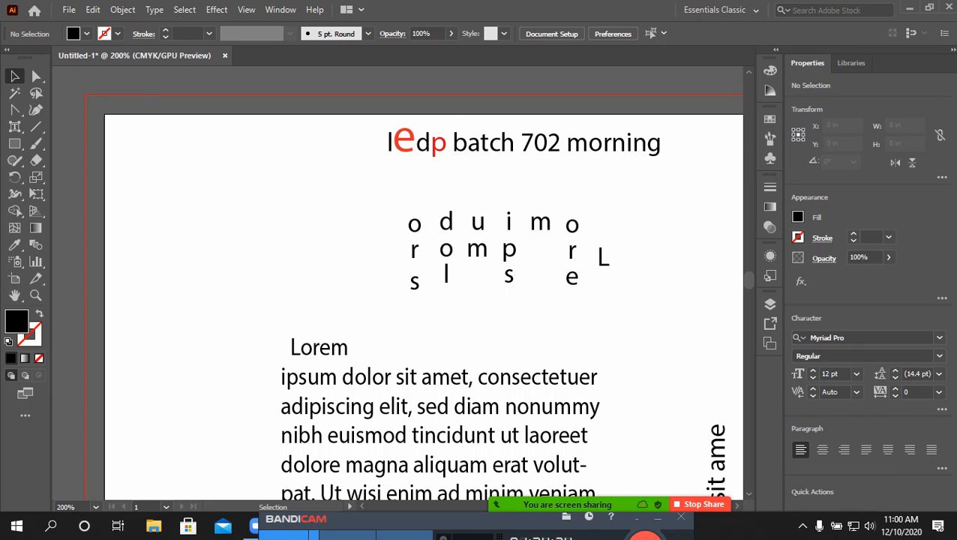
- Select the heading "ledp batch 702 morning" and increase its font size to 16 pt
click(388, 142)
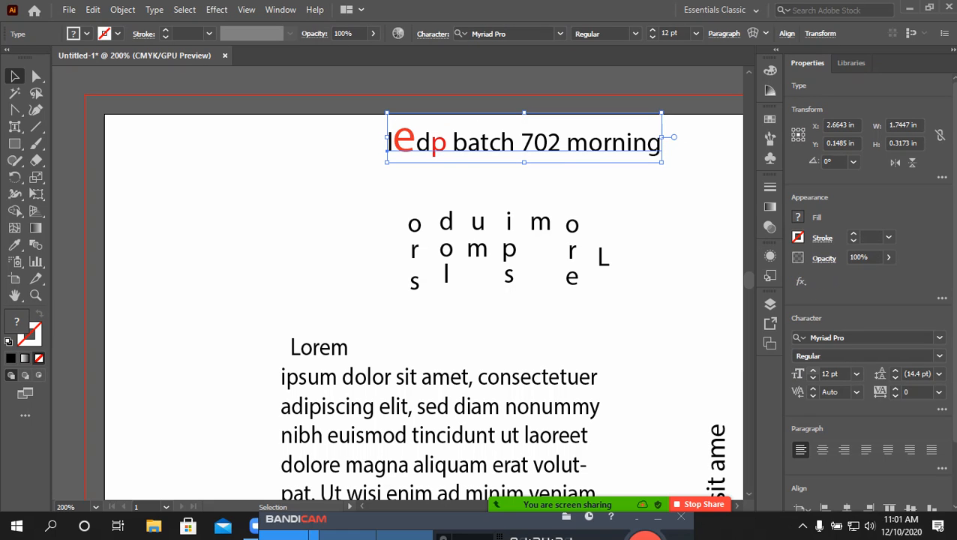
click(812, 370)
click(812, 370)
click(812, 370)
click(812, 370)
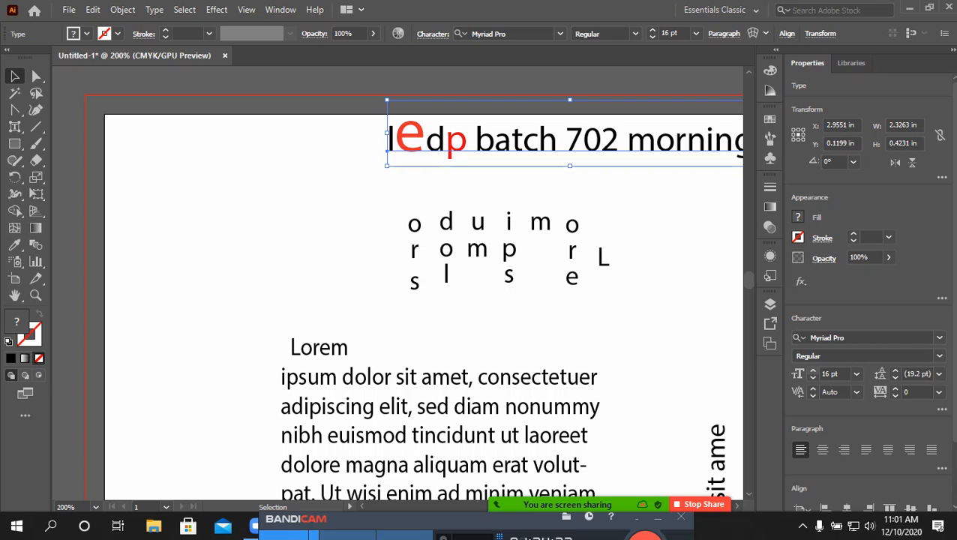
- Reduce the heading's font size to 12 pt
click(812, 378)
click(812, 378)
click(812, 378)
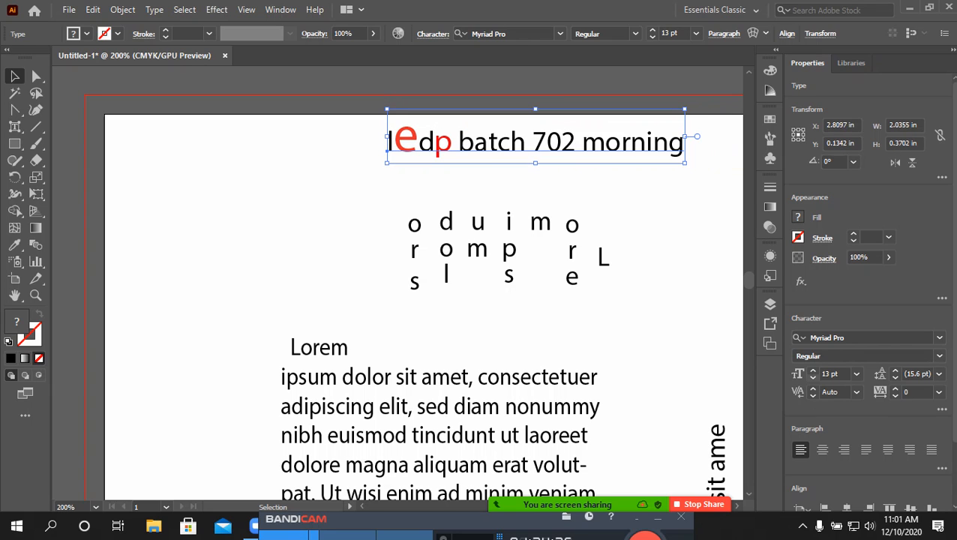
click(812, 378)
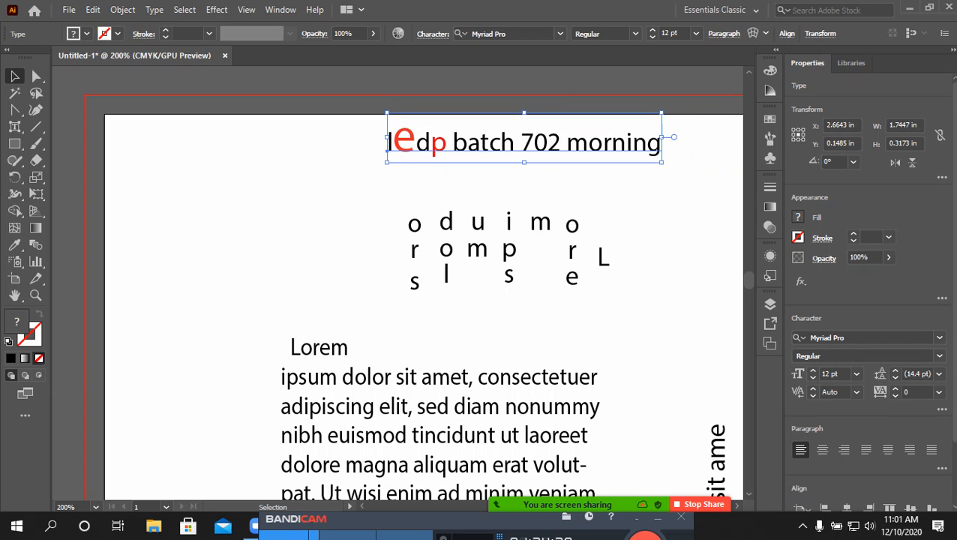
- Set the heading's leading to 7 pt
click(939, 373)
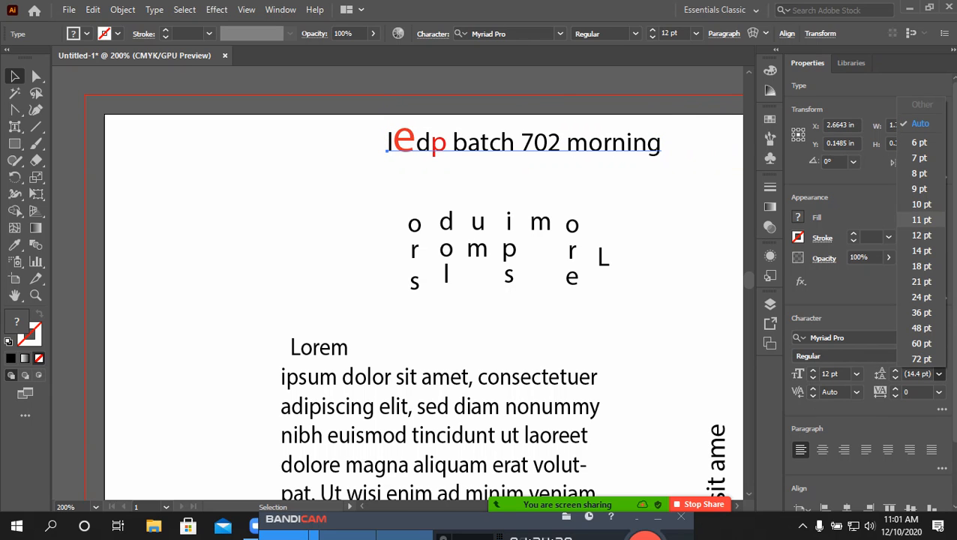
click(919, 158)
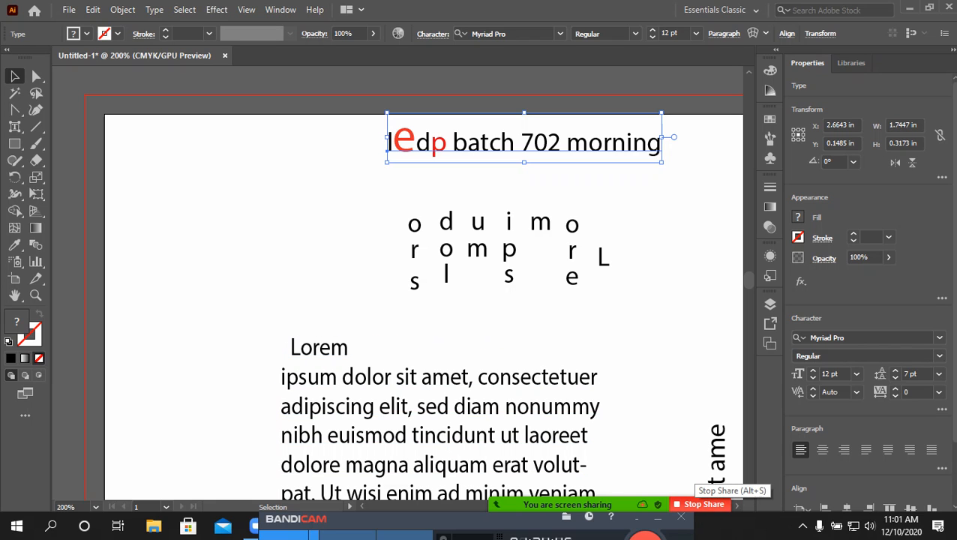
- Stop sharing the screen in the Zoom meeting and take the meeting window out of full screen
mouse_move(568, 504)
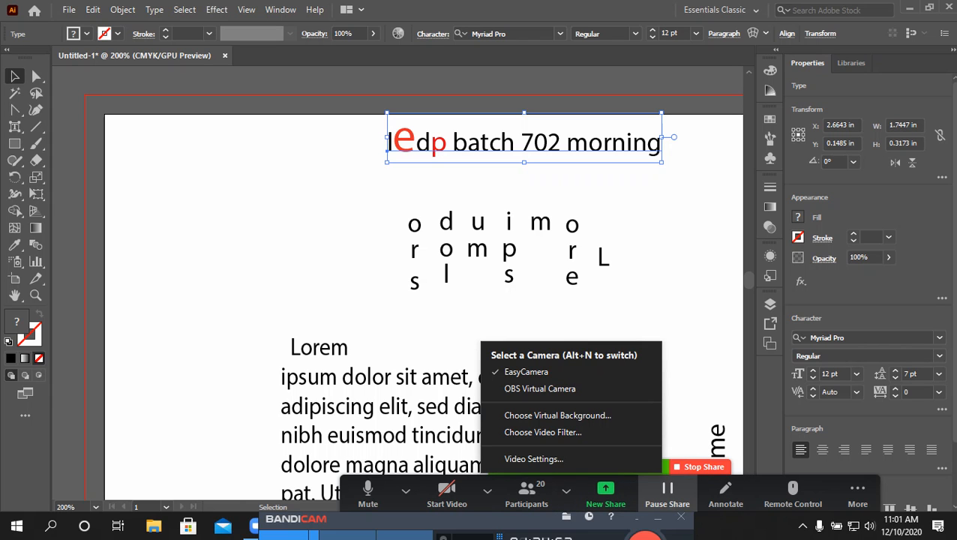
click(704, 467)
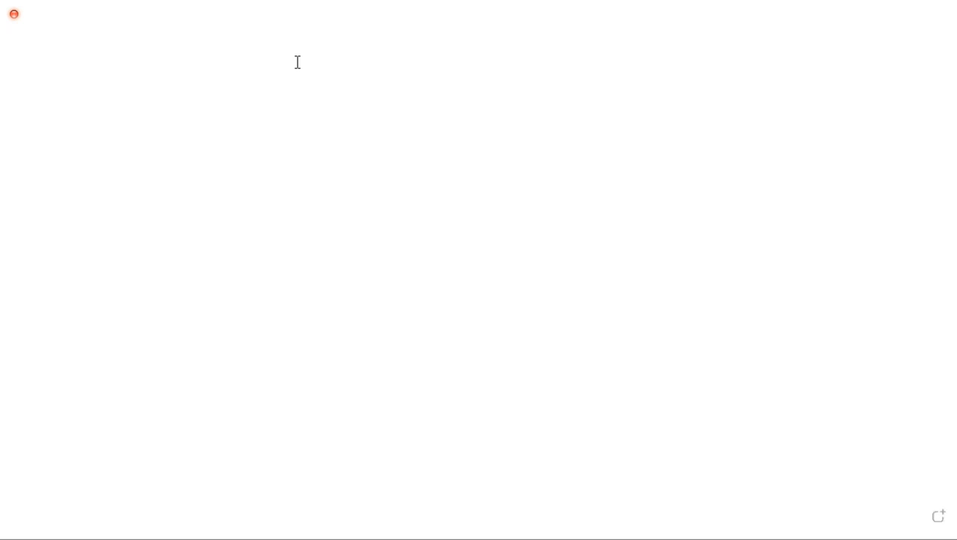
click(297, 58)
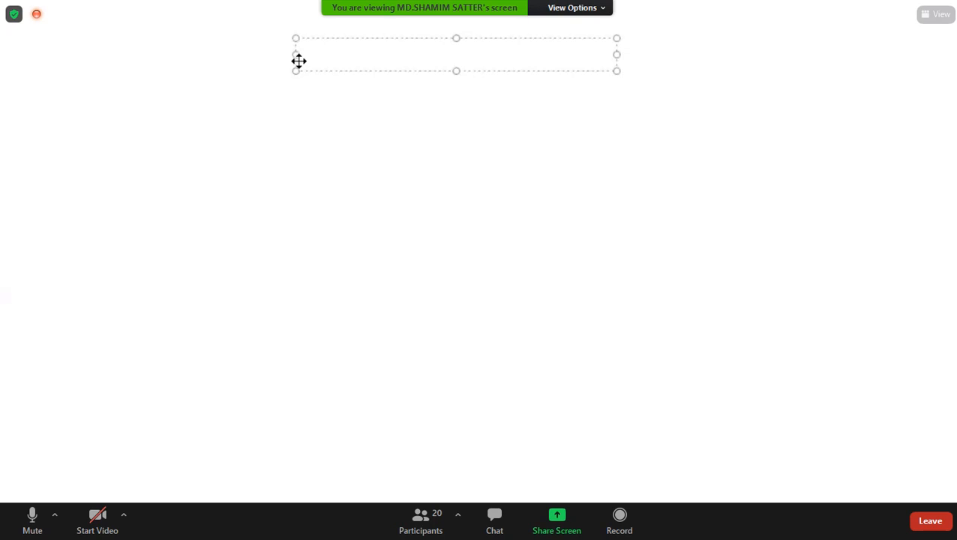
key(Escape)
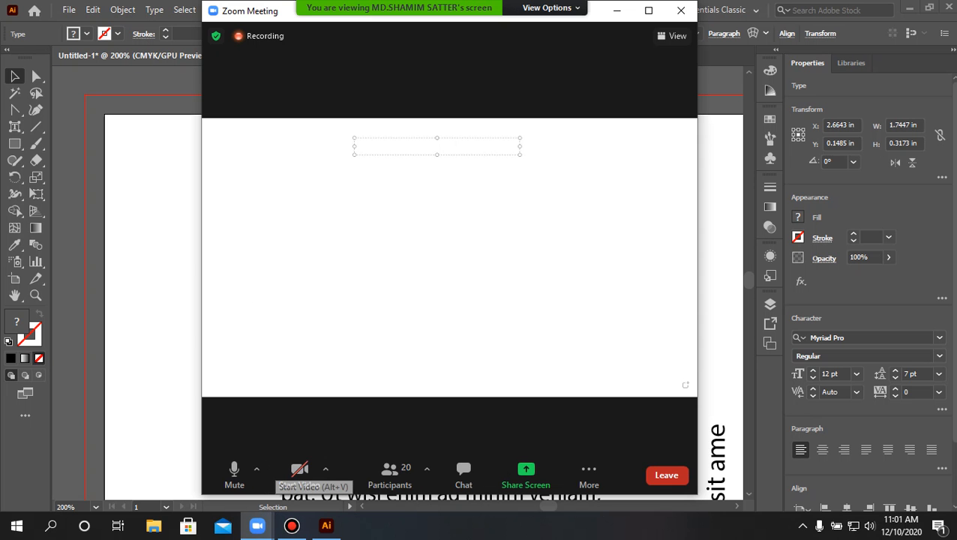
click(292, 526)
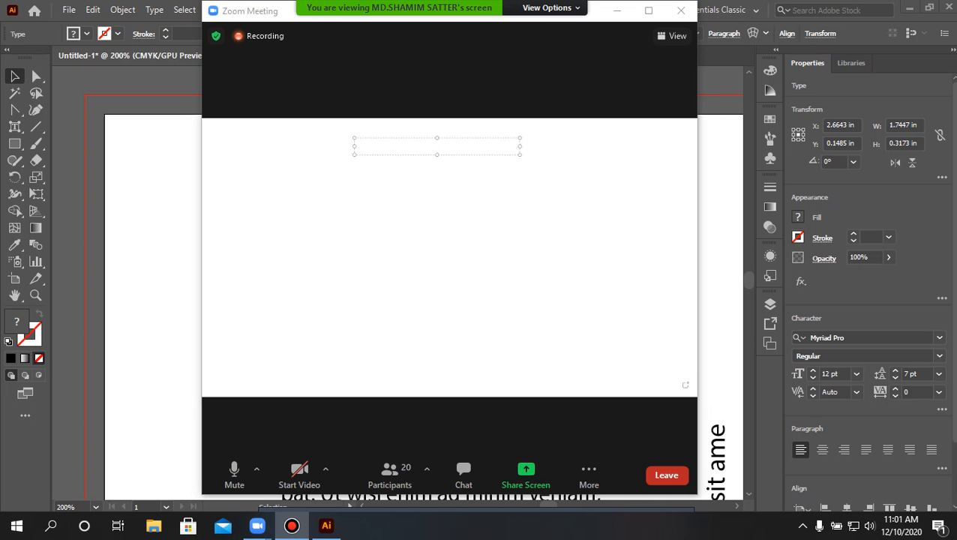